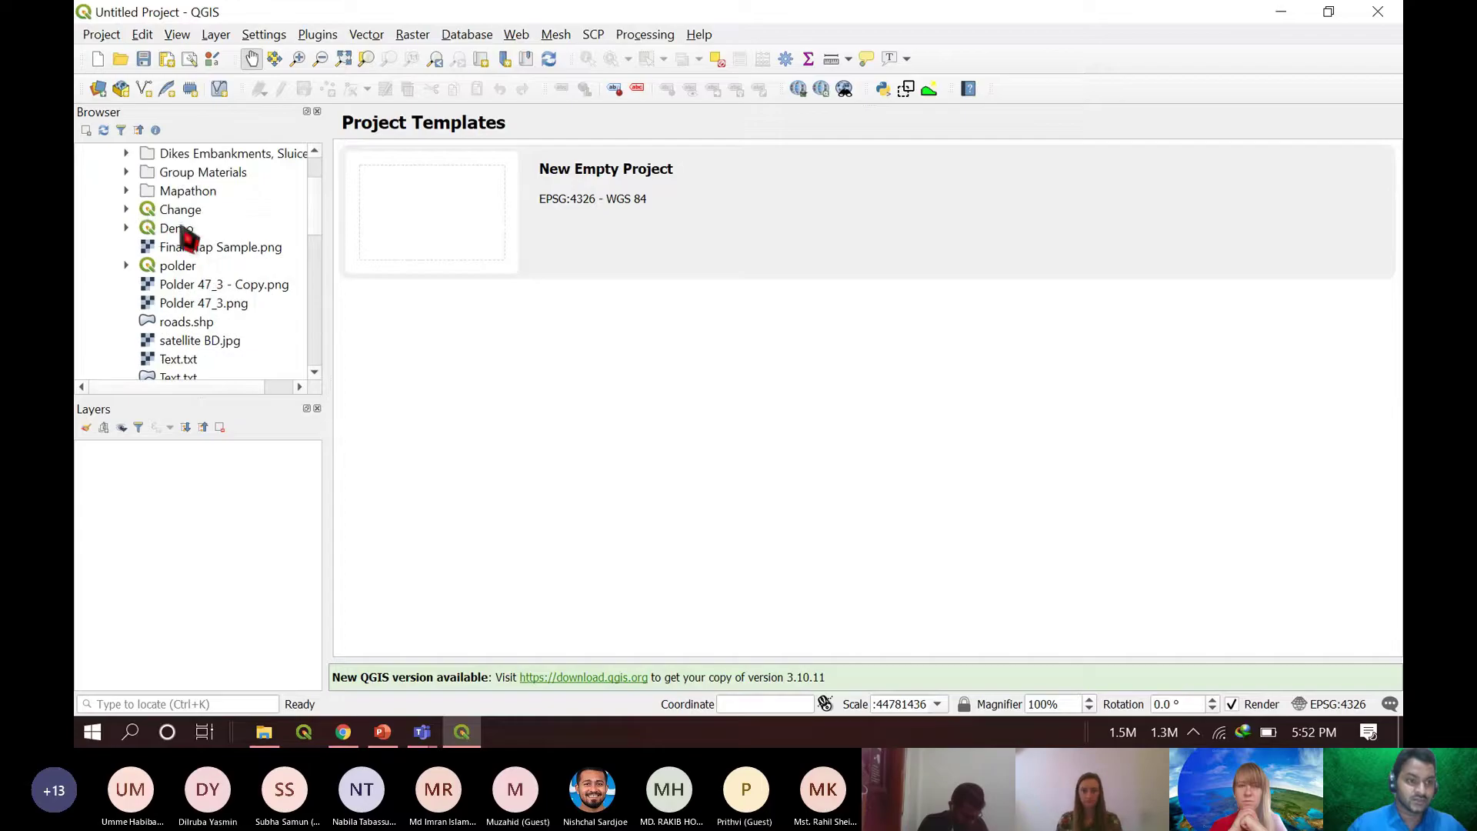
- Open the Change project and bring the red change polygons along the winding river into view
drag(174, 211, 706, 271)
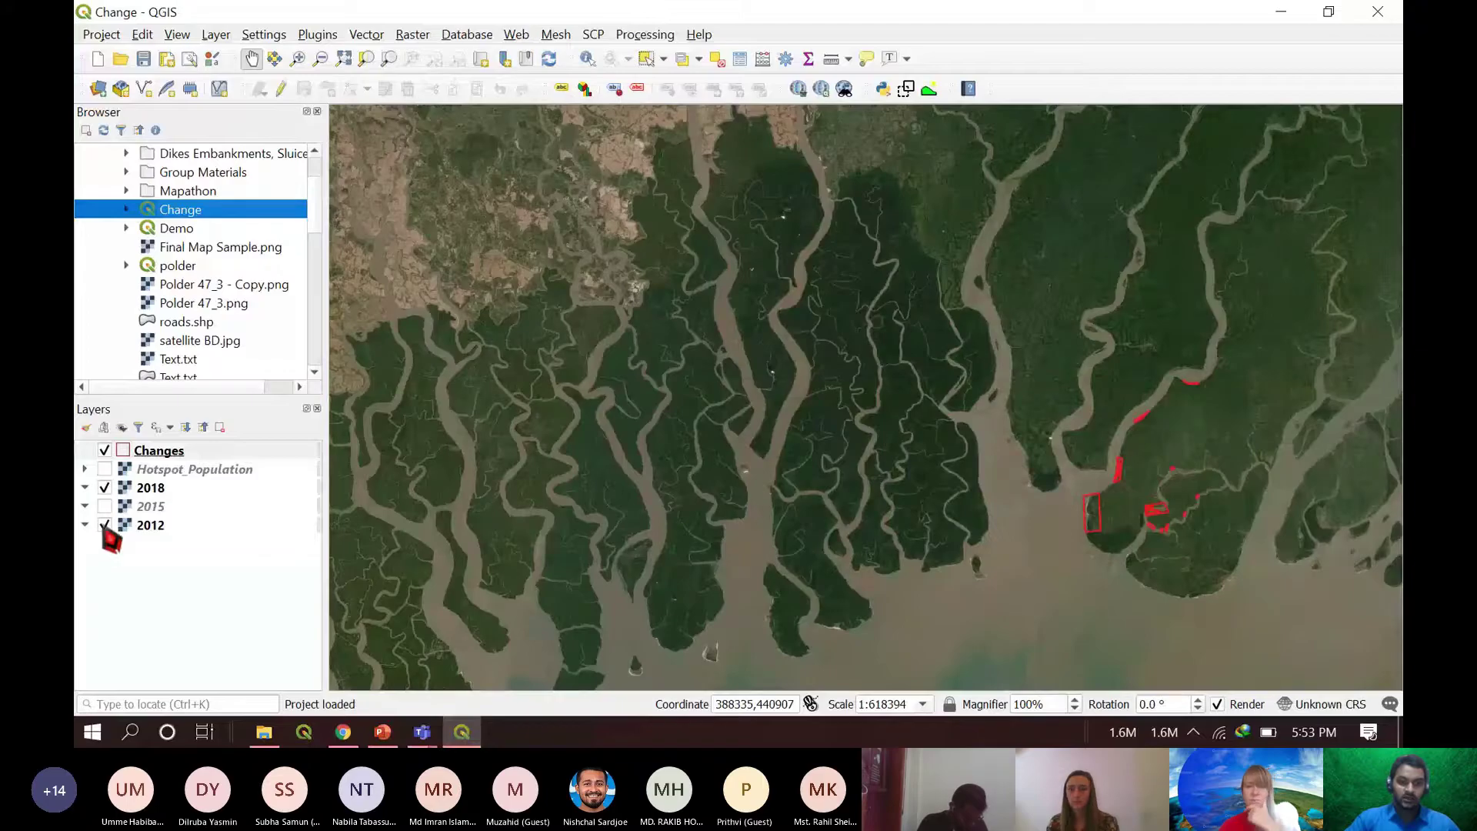
drag(1295, 444, 741, 347)
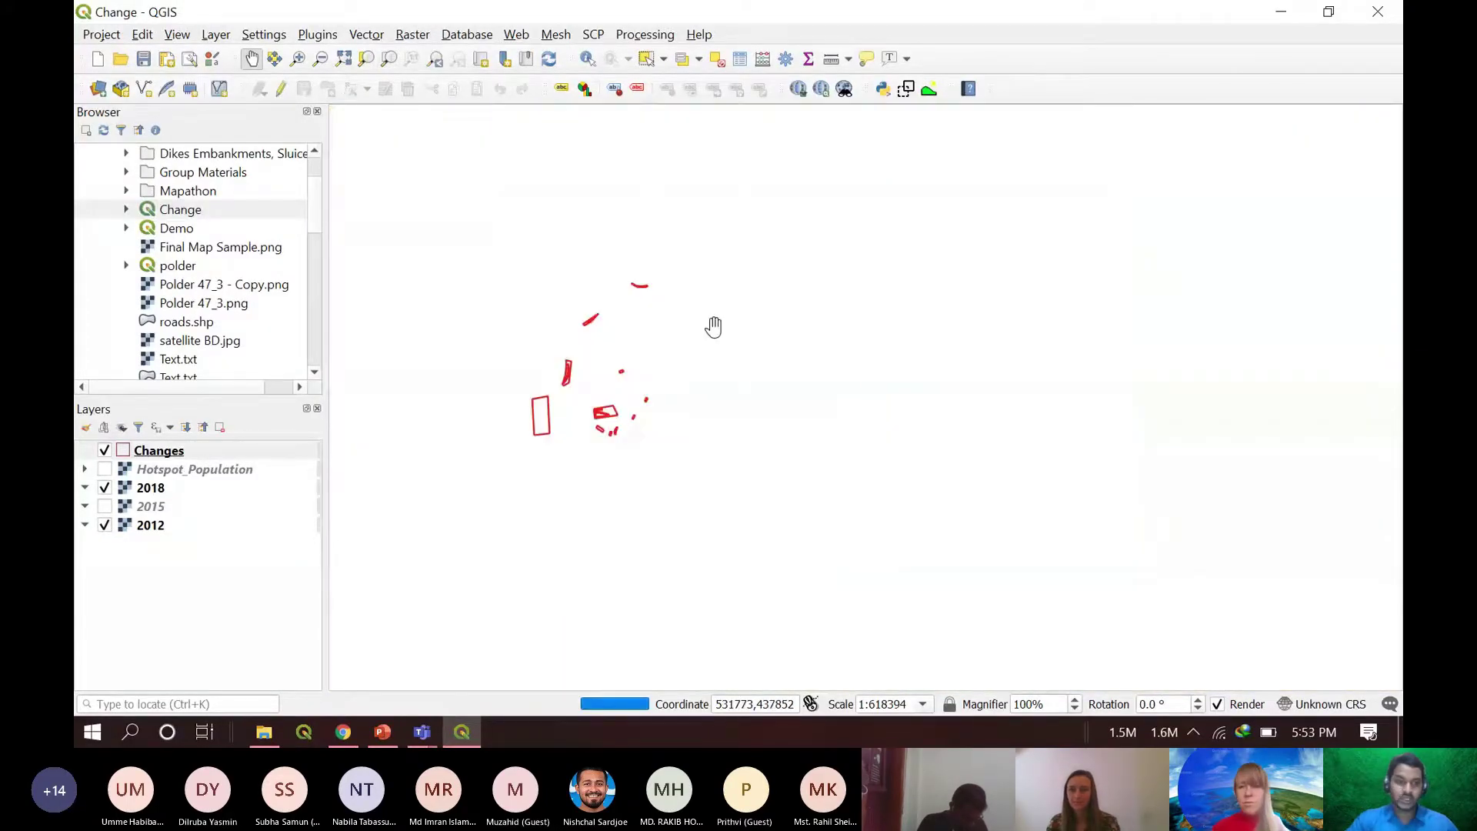
scroll(564, 332, up, 1)
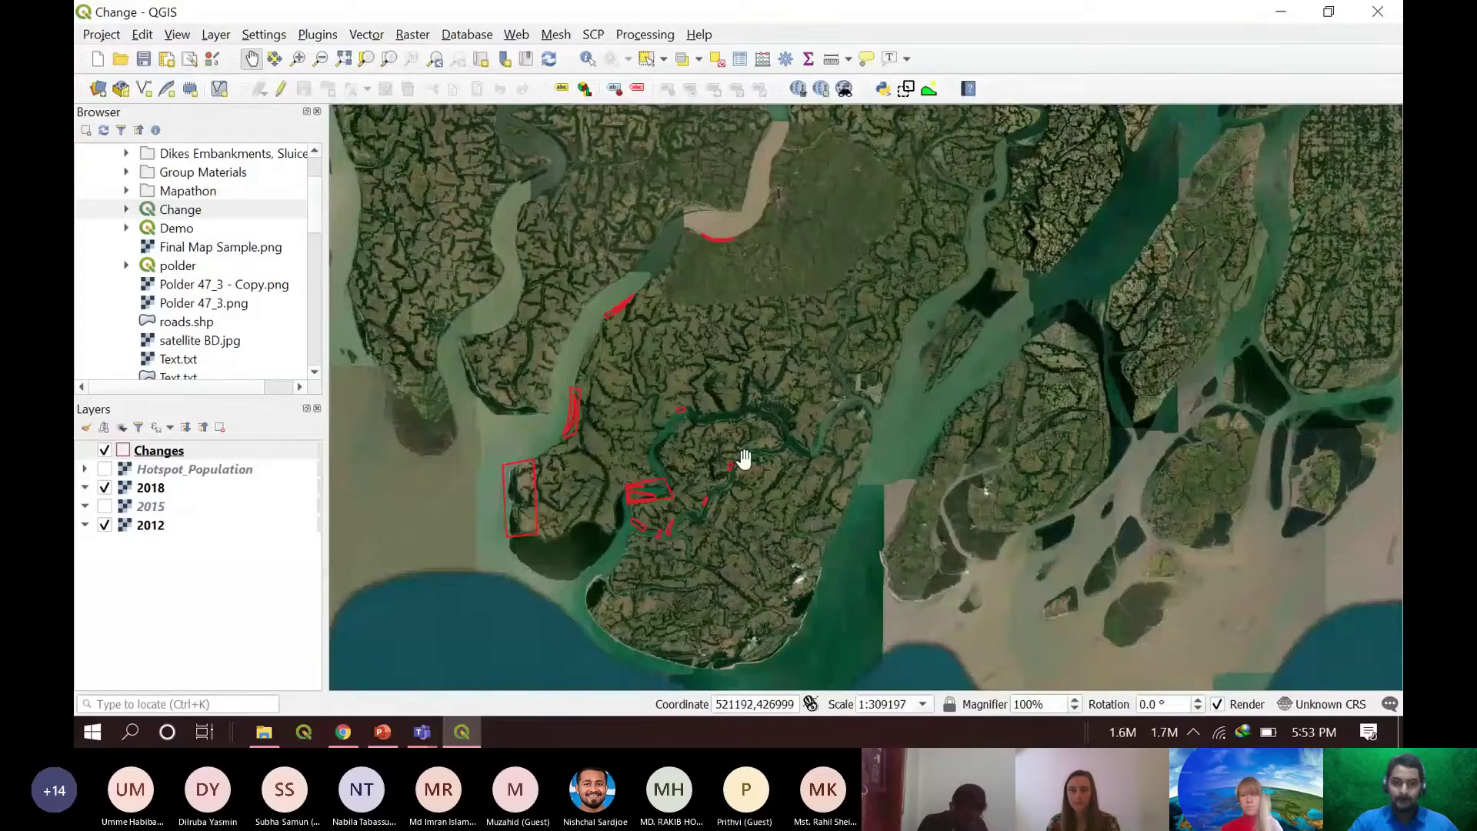
scroll(744, 461, up, 2)
drag(731, 508, 930, 418)
scroll(890, 402, up, 1)
drag(736, 570, 864, 507)
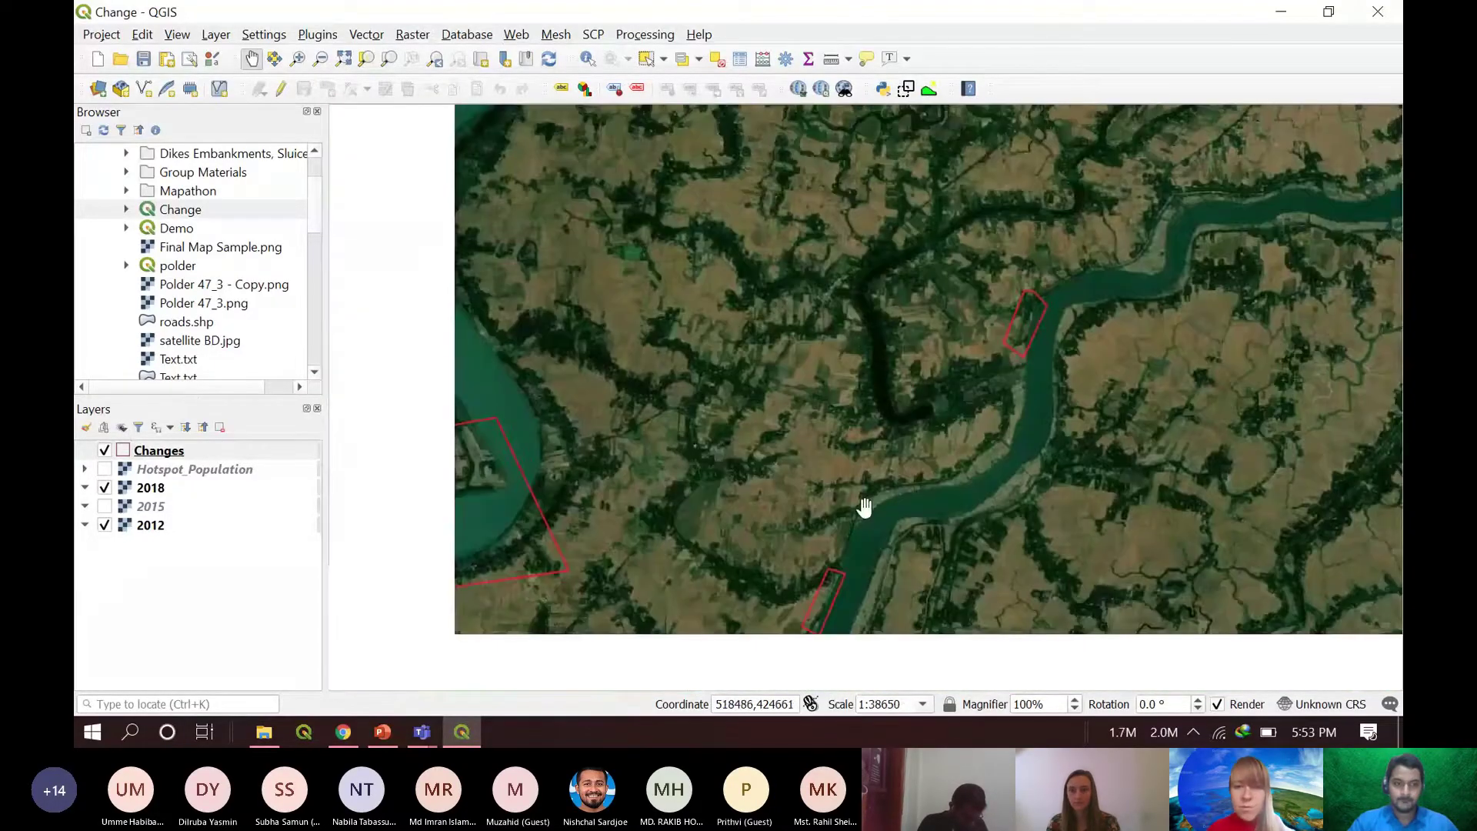
scroll(849, 530, down, 1)
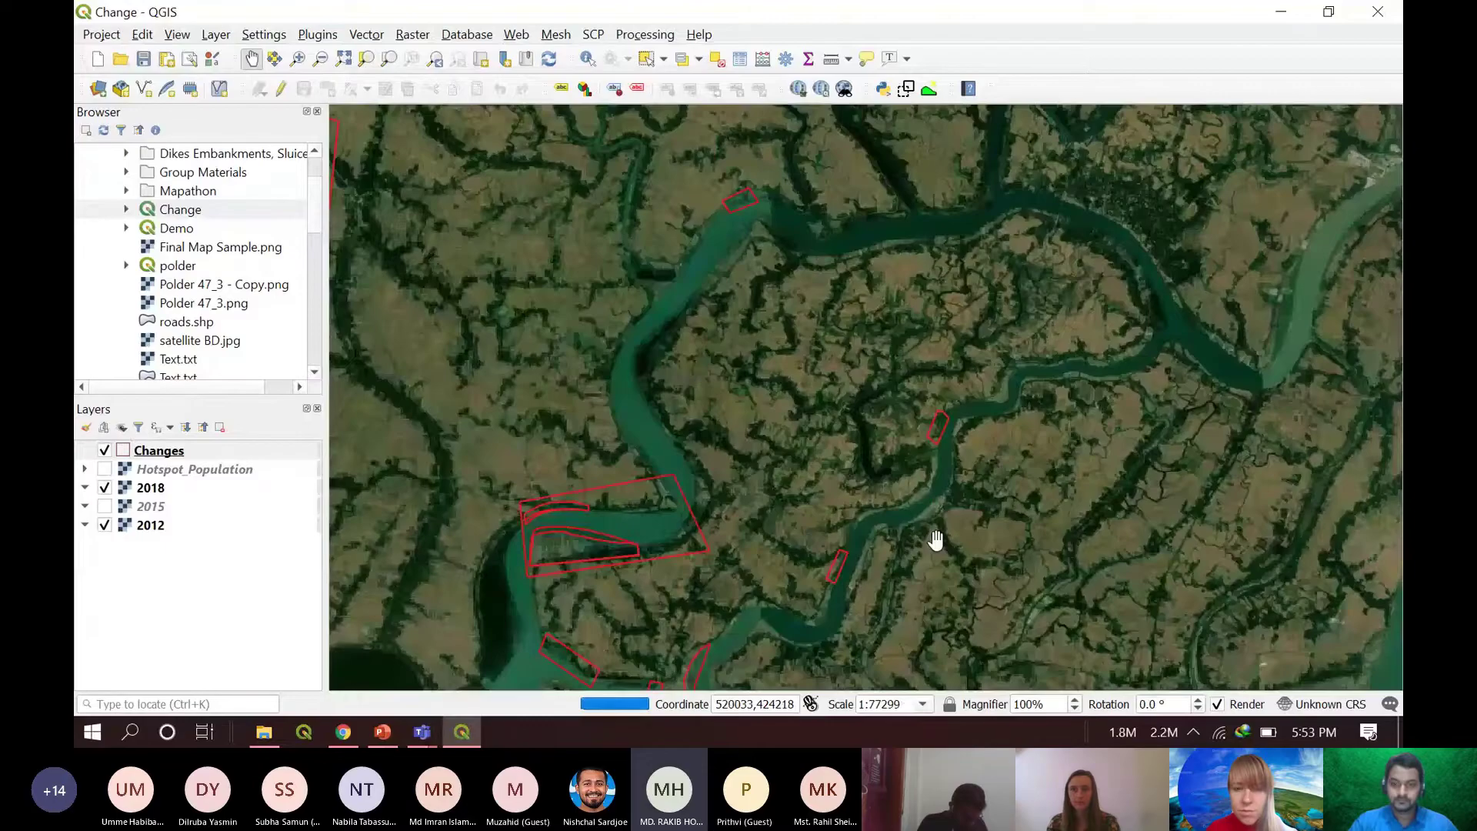
drag(935, 540, 863, 457)
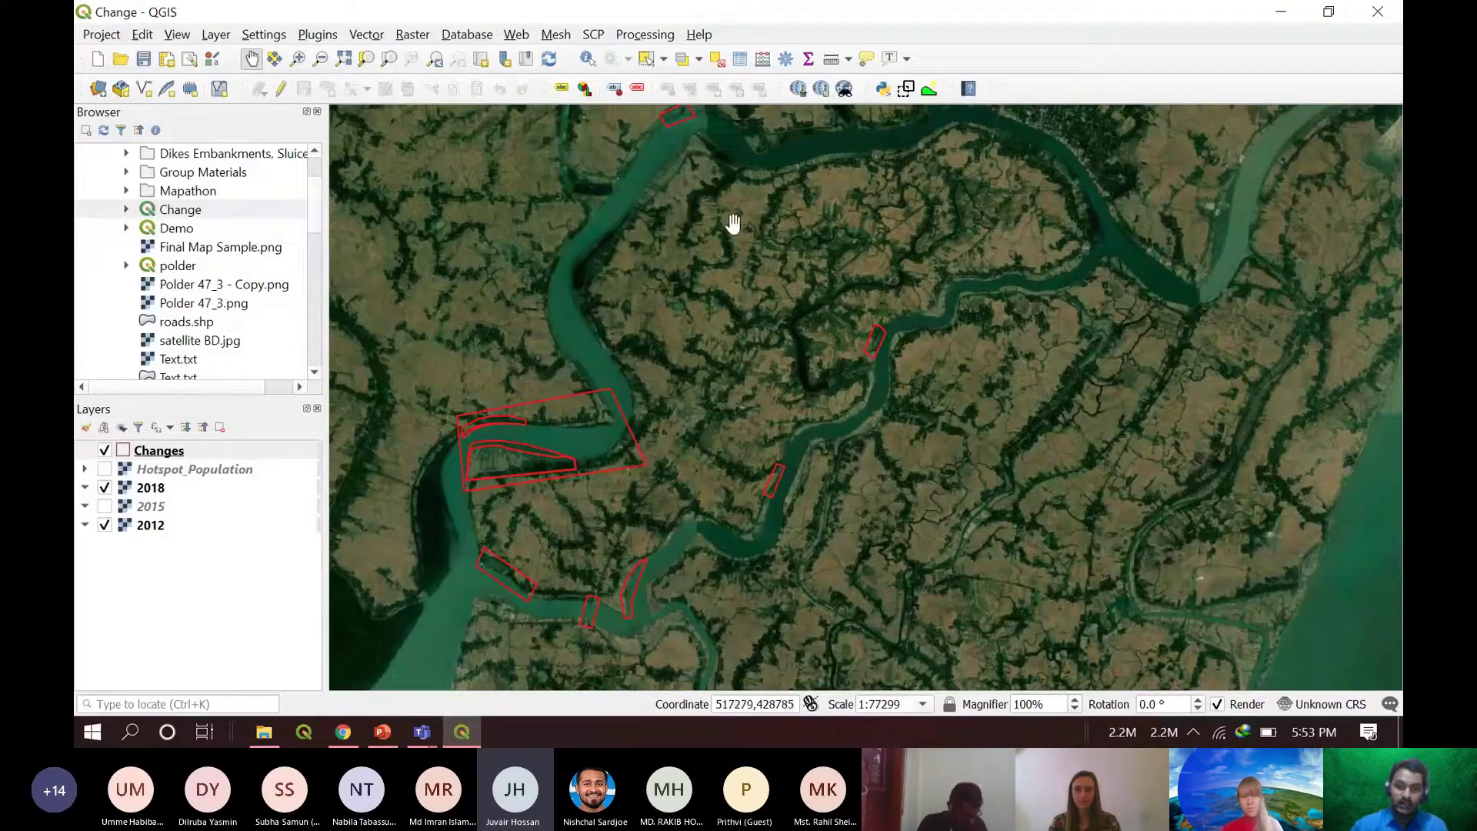
- Examine the land north of the change polygons, then the marked areas along the narrower river branch
scroll(731, 224, up, 2)
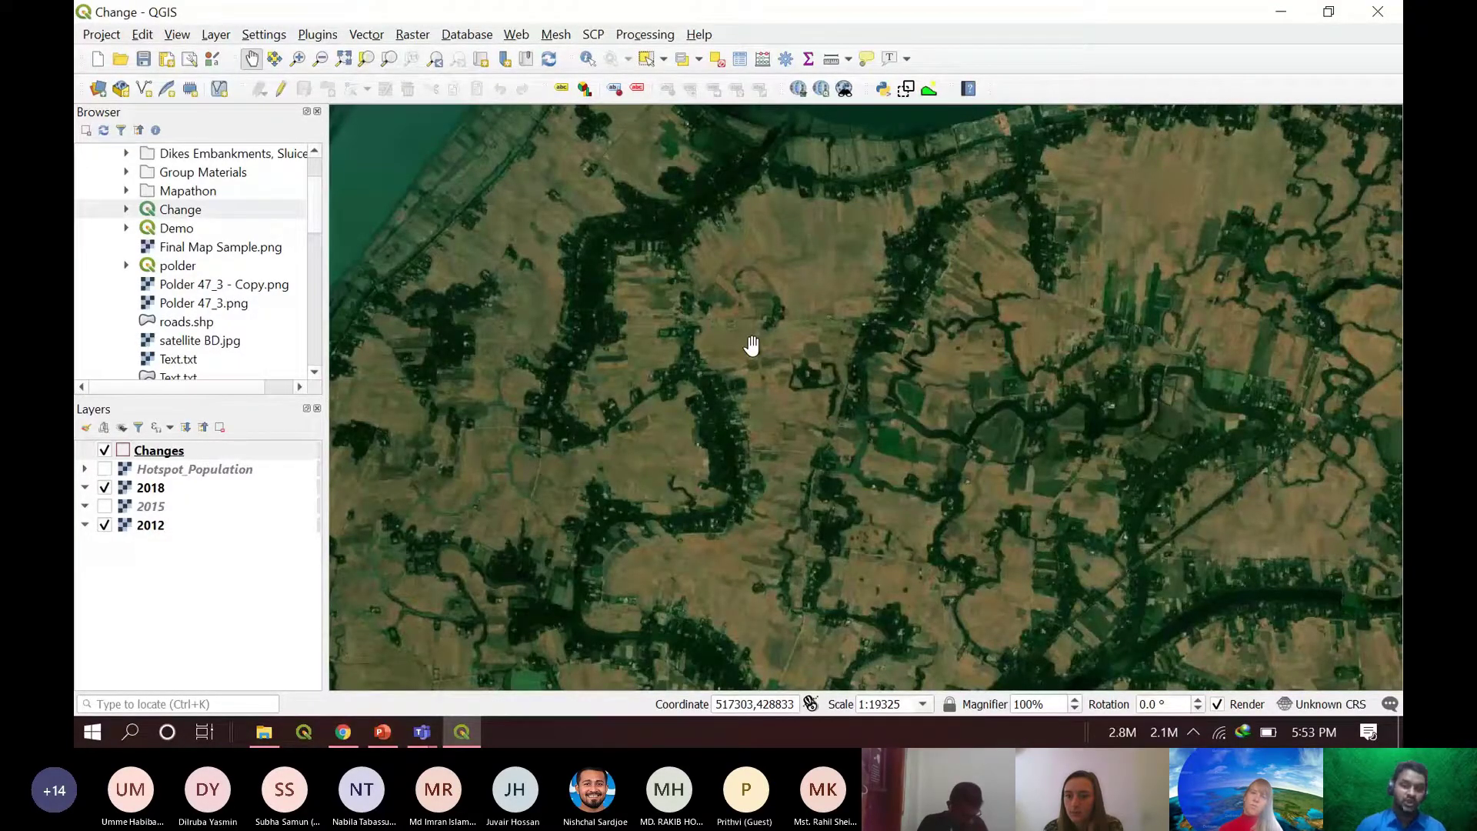
drag(593, 264, 768, 343)
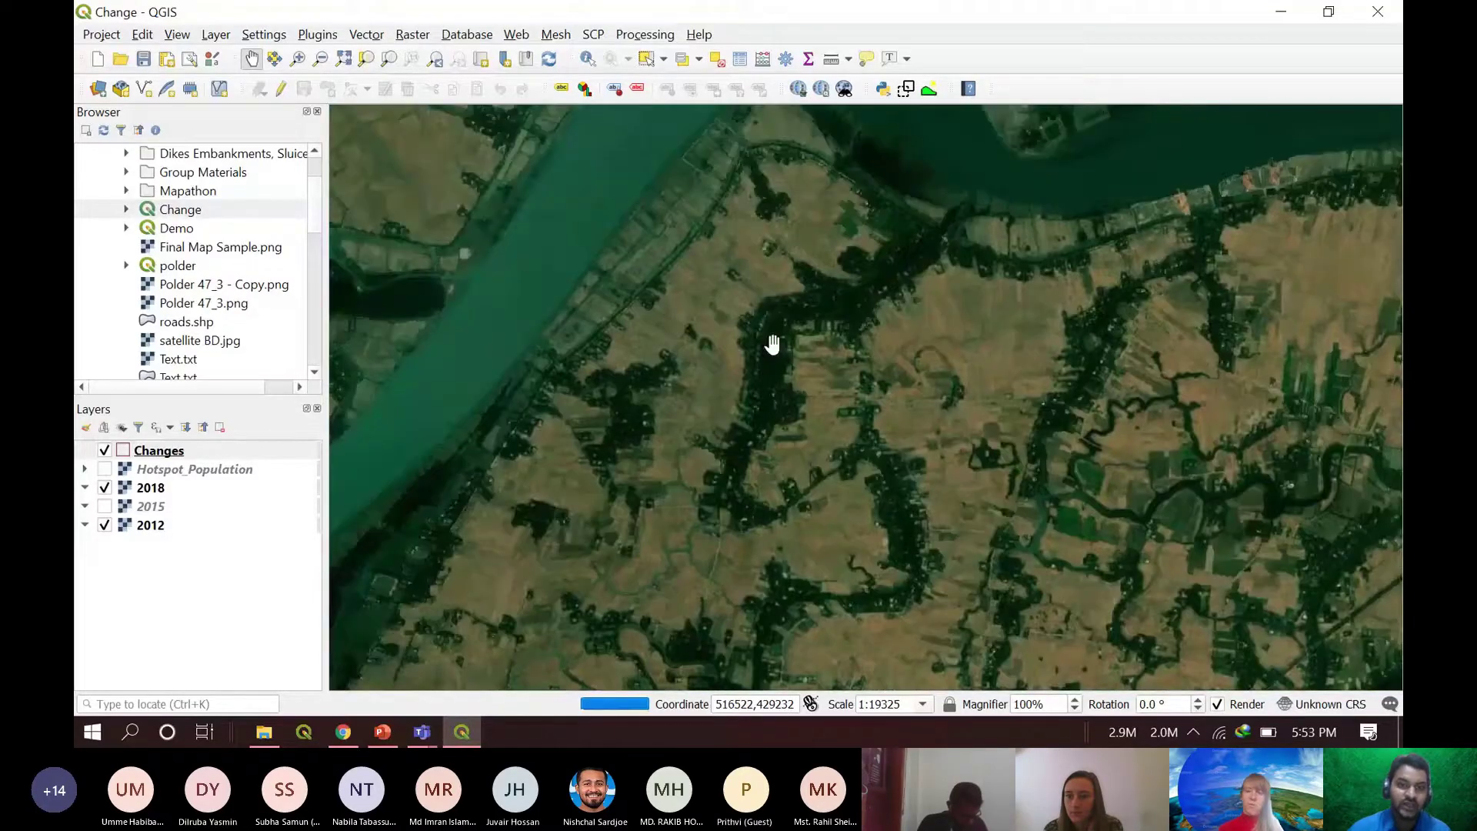
scroll(660, 277, down, 3)
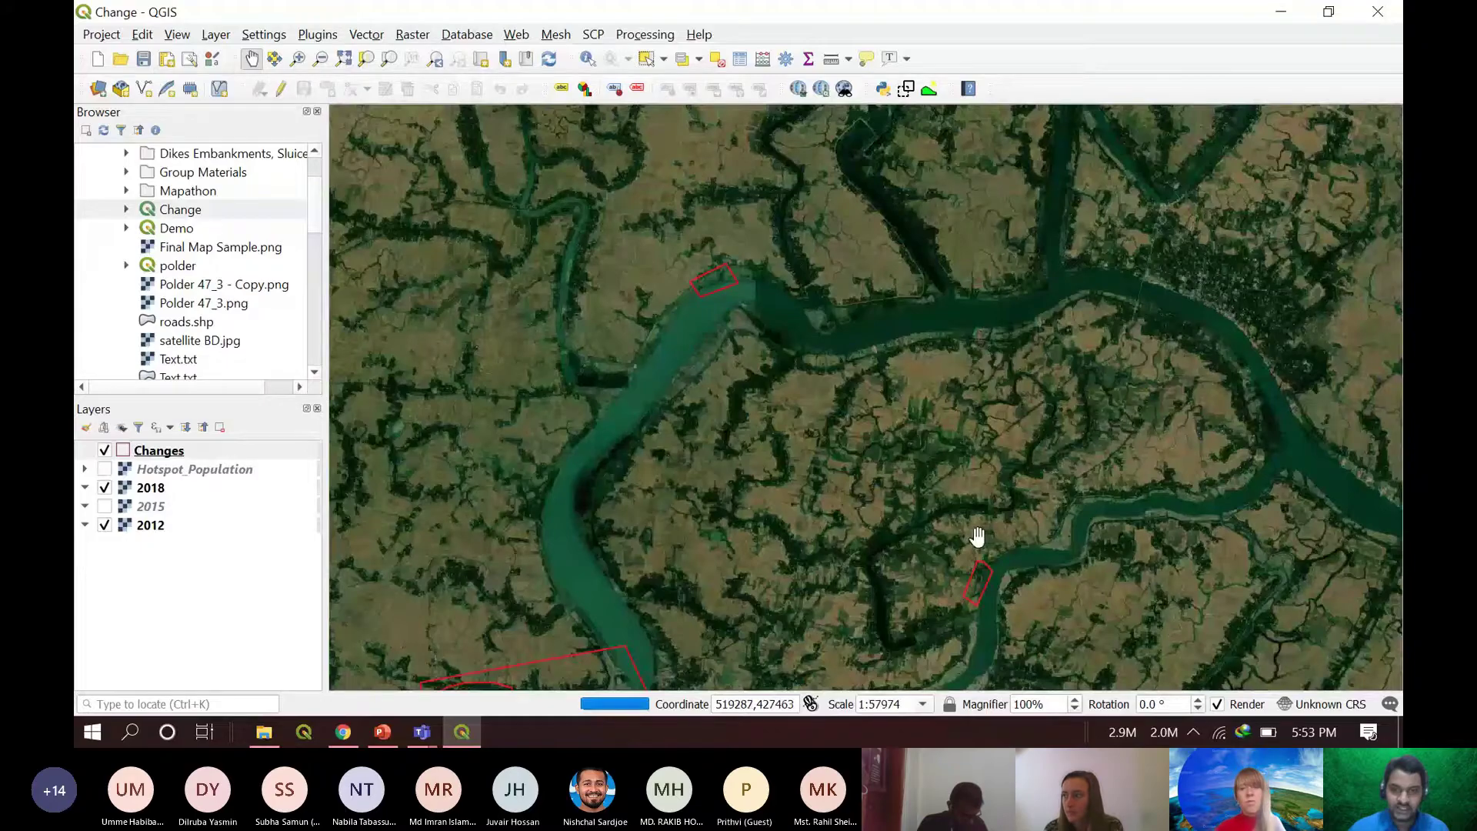
drag(976, 538, 769, 279)
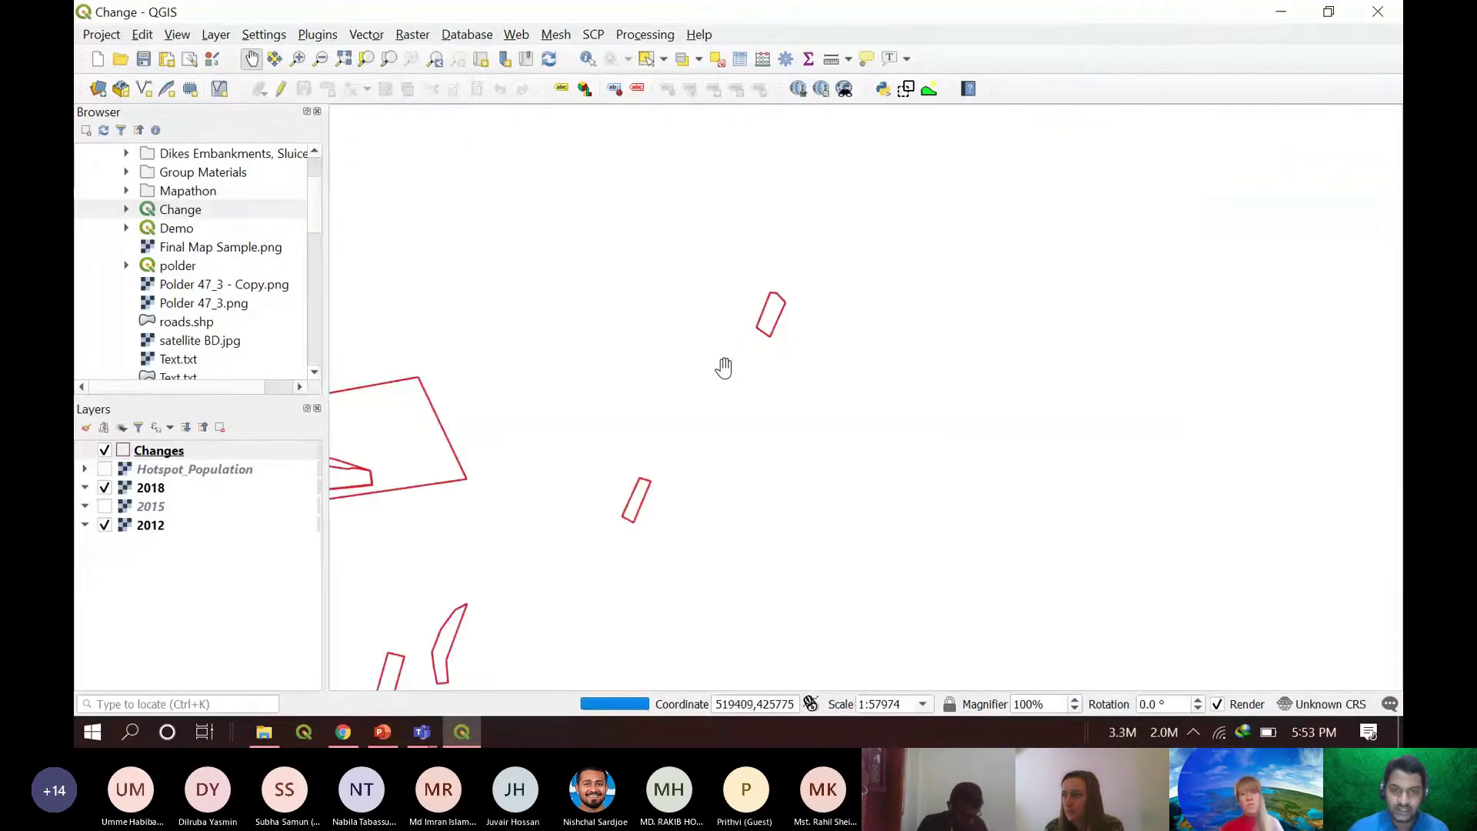
drag(722, 380, 686, 347)
scroll(115, 241, up, 2)
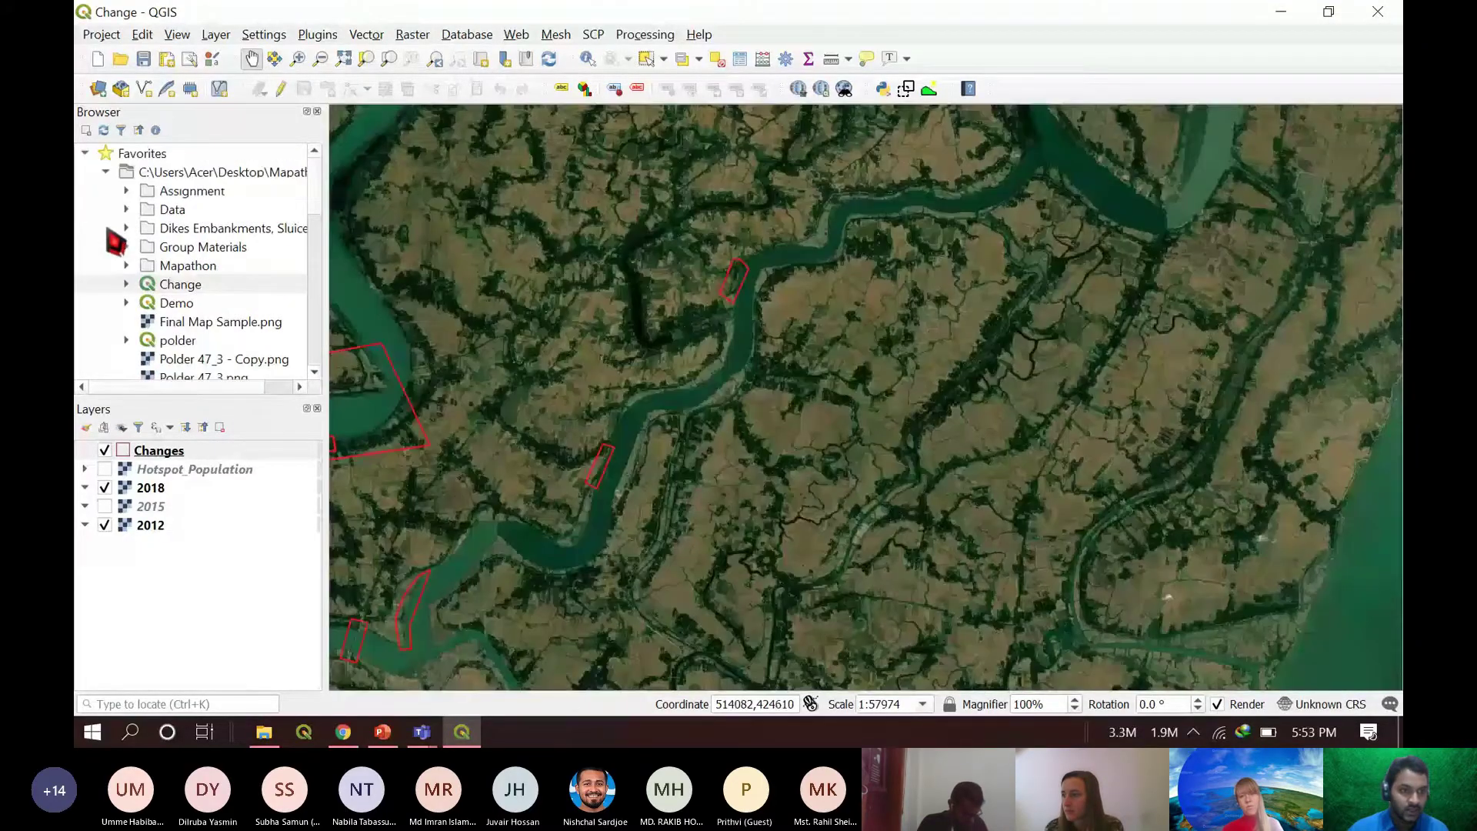
- Add the Dike_Rec_P47_3.shp shapefile from the Assignment folder to the map
click(126, 191)
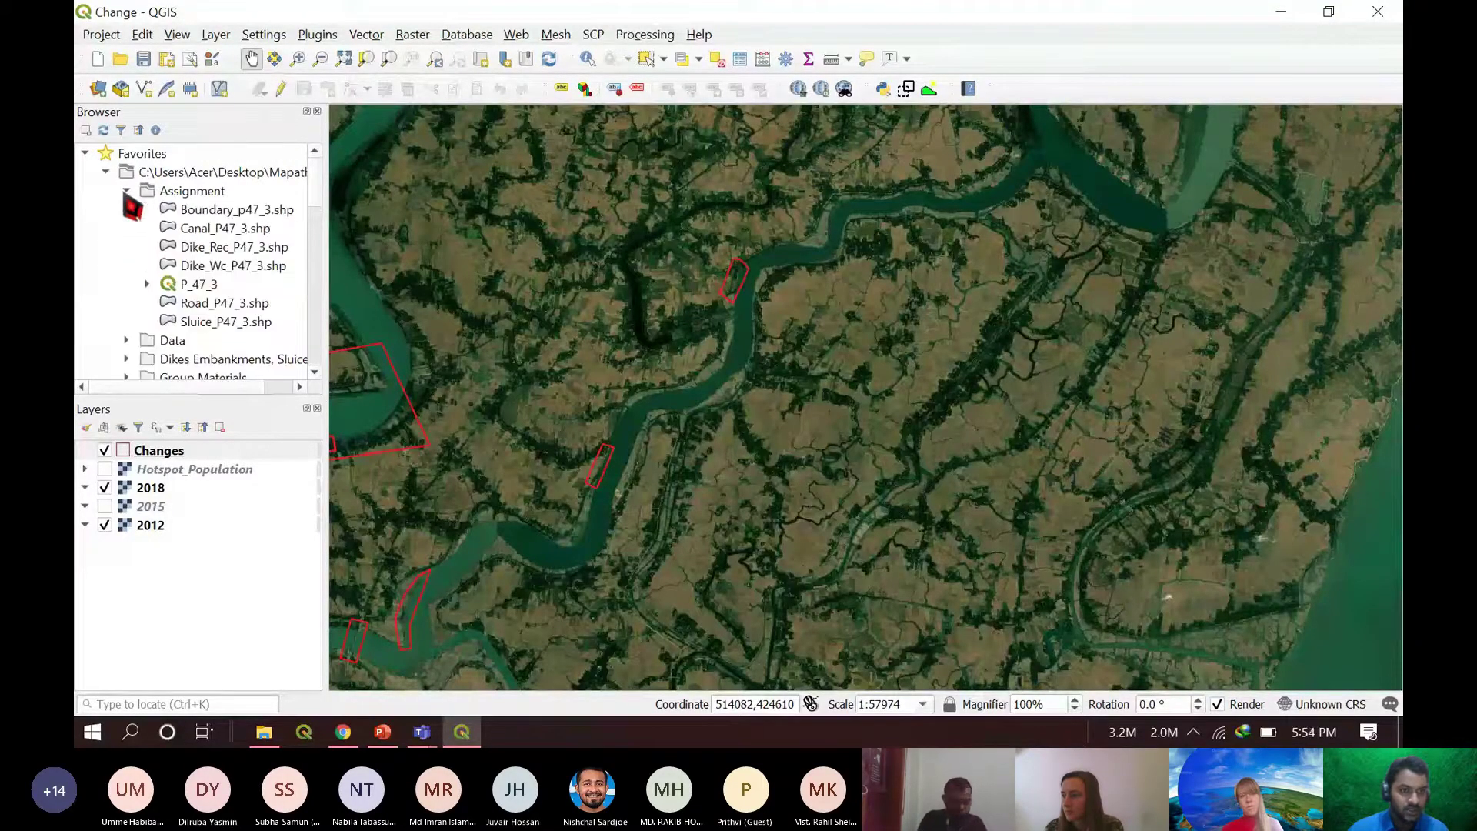
click(190, 248)
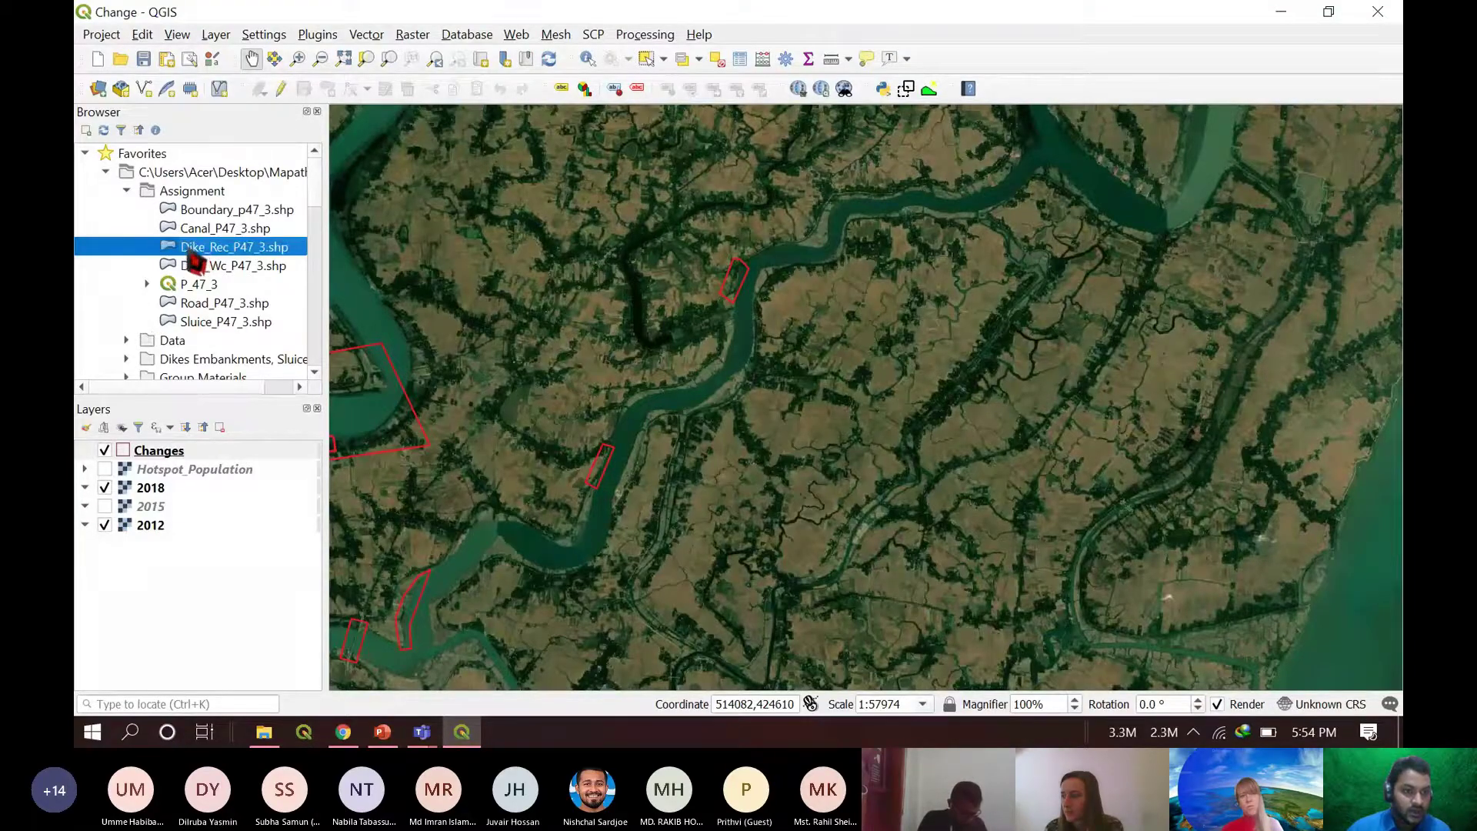
drag(194, 264, 626, 285)
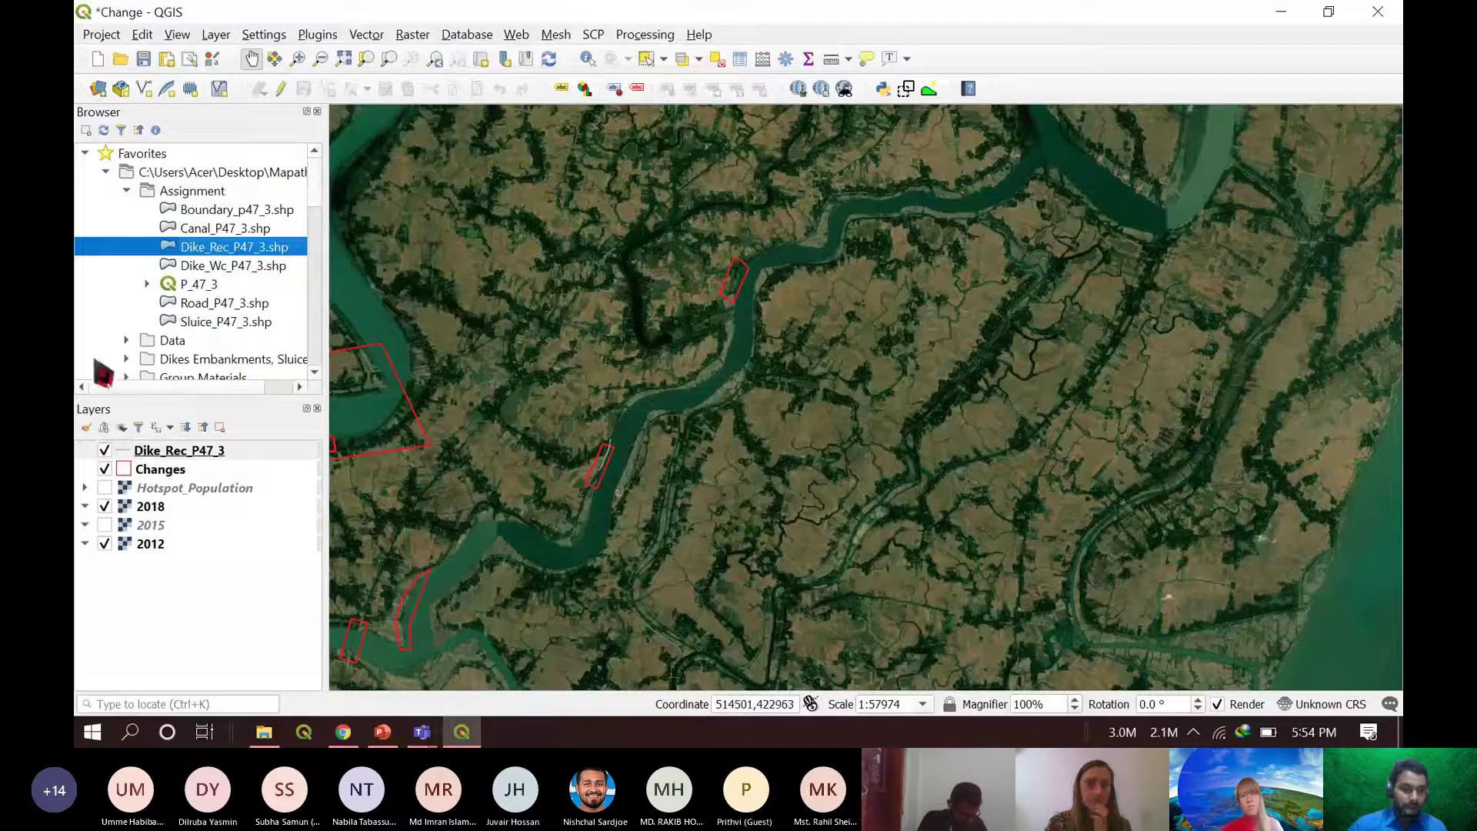
- Style the Dike_Rec_P47_3 layer with the preset glowing red line symbol
right_click(163, 451)
click(198, 441)
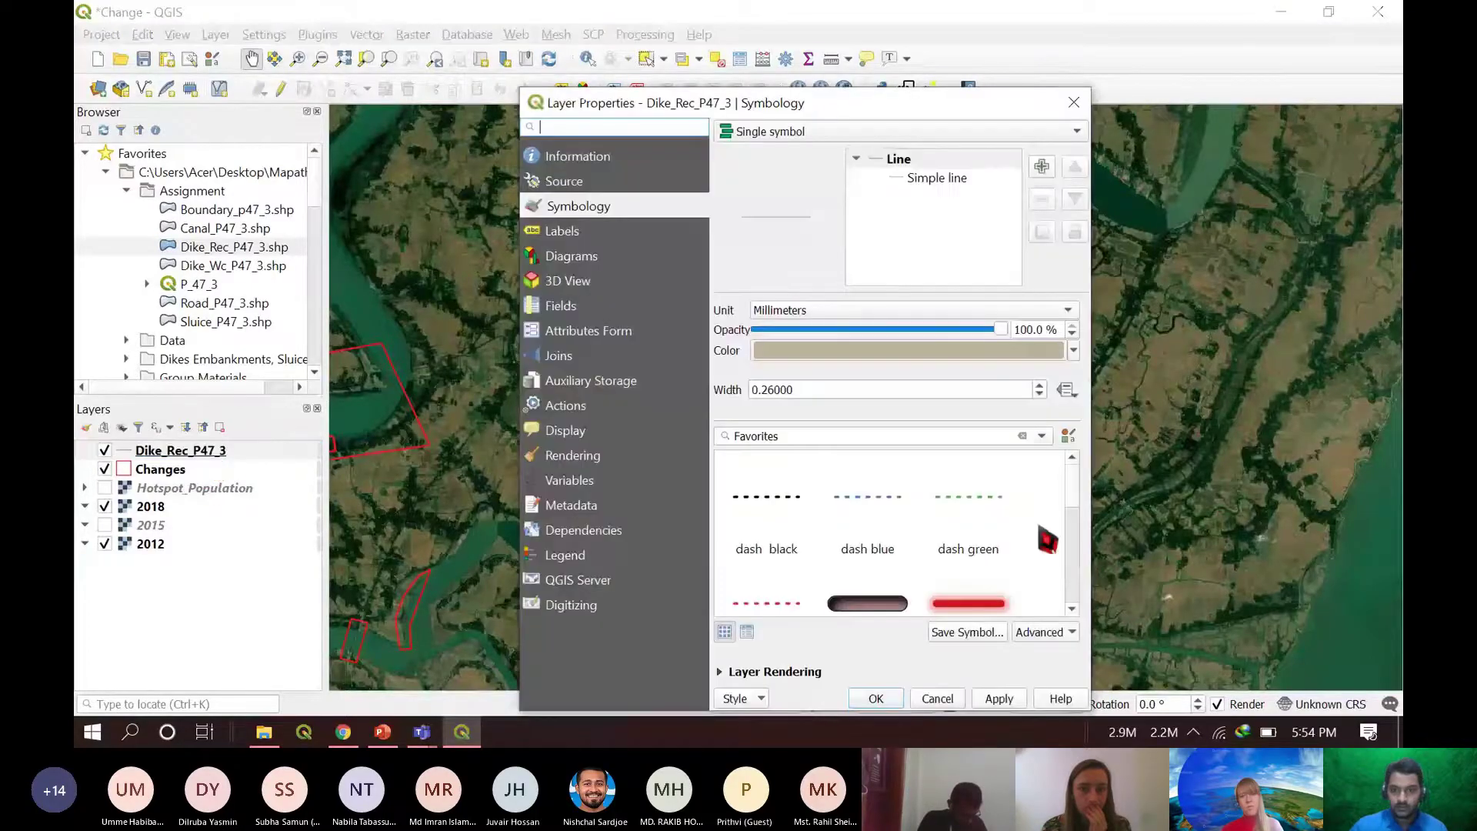
click(994, 606)
click(876, 698)
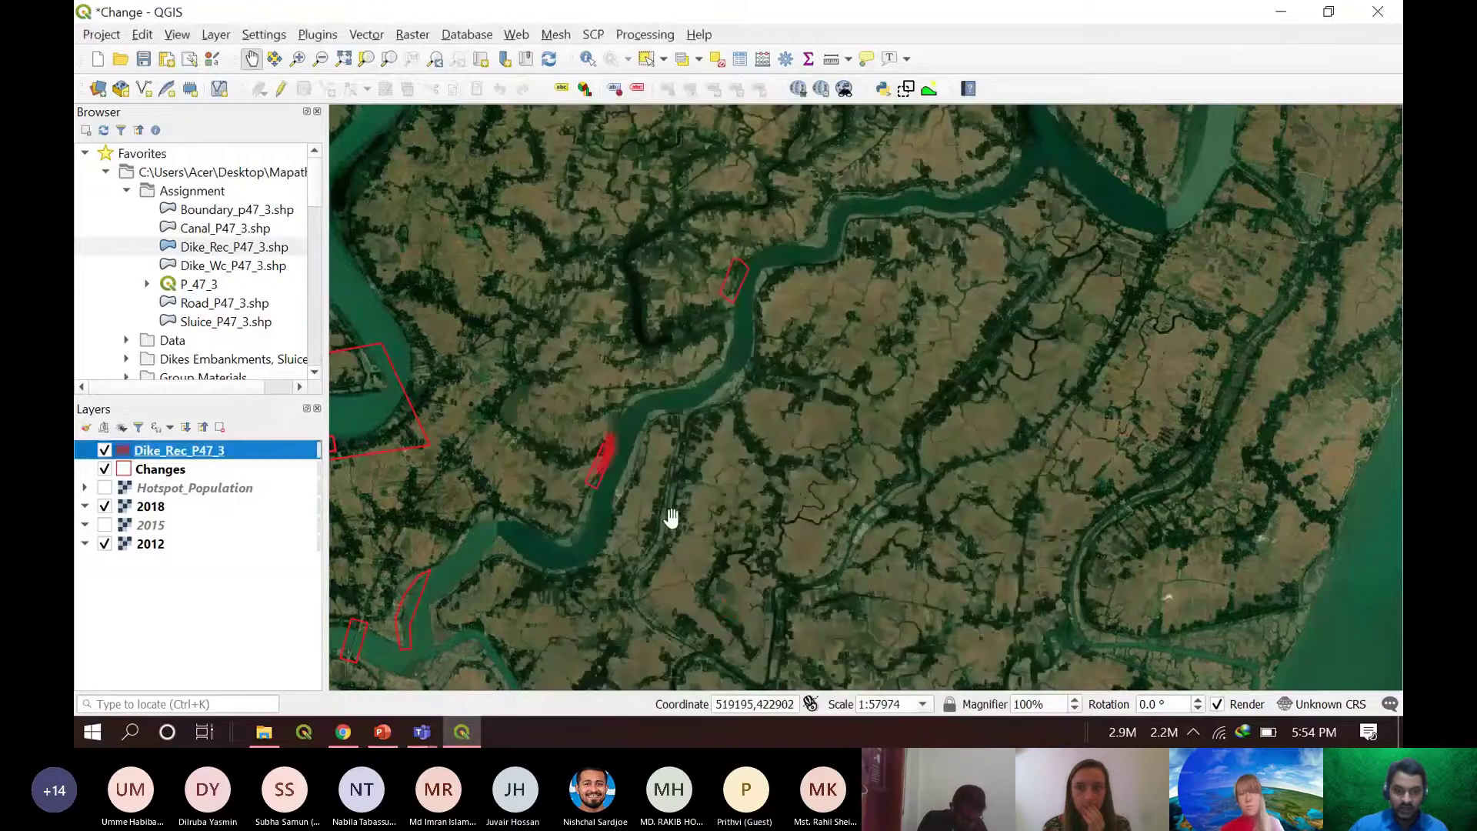
- Examine the red dike line against the riverbank and its surrounding change polygon, close up and in the wider river area
scroll(599, 495, up, 3)
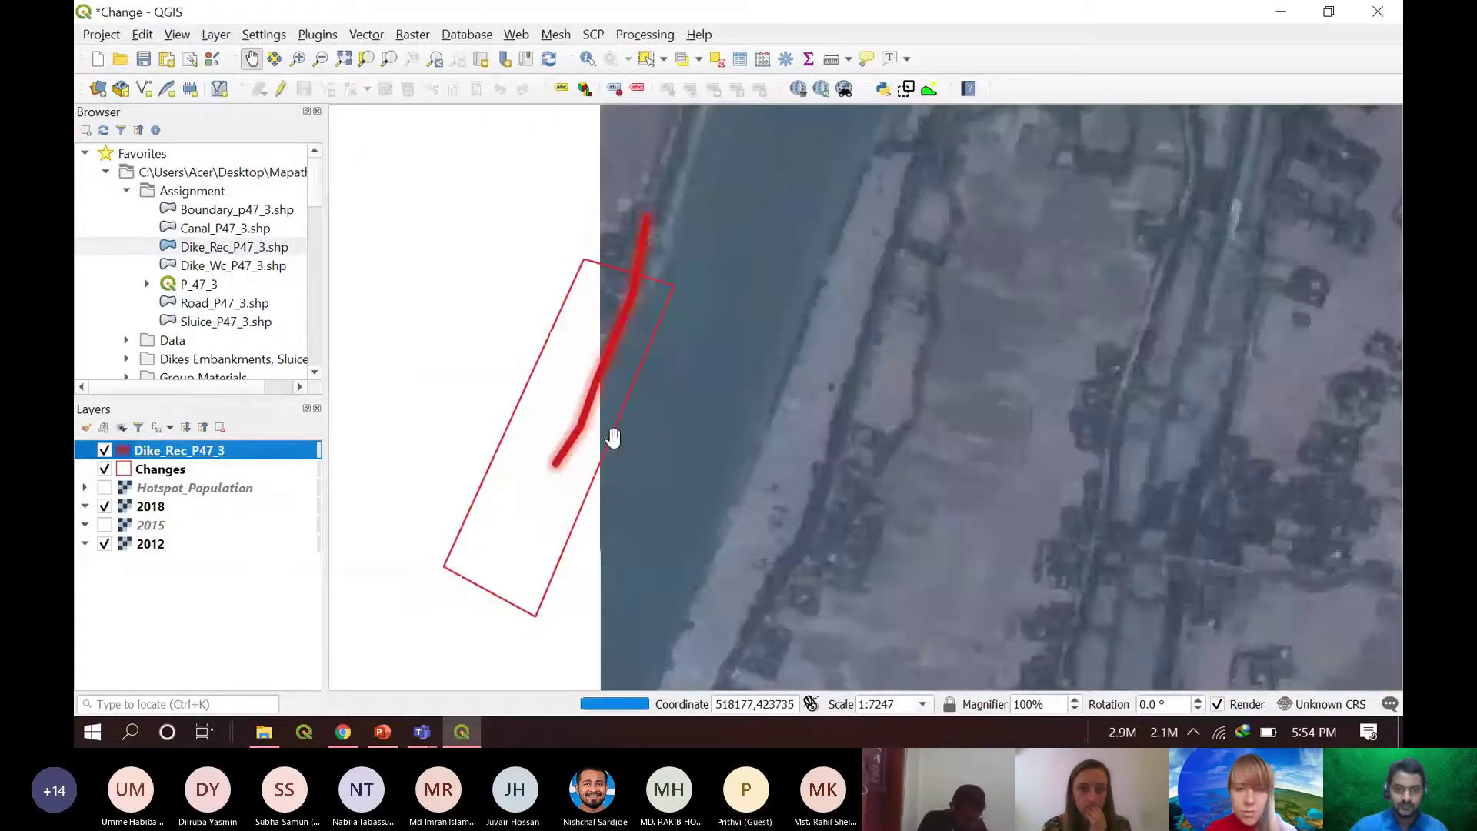
drag(712, 340, 985, 390)
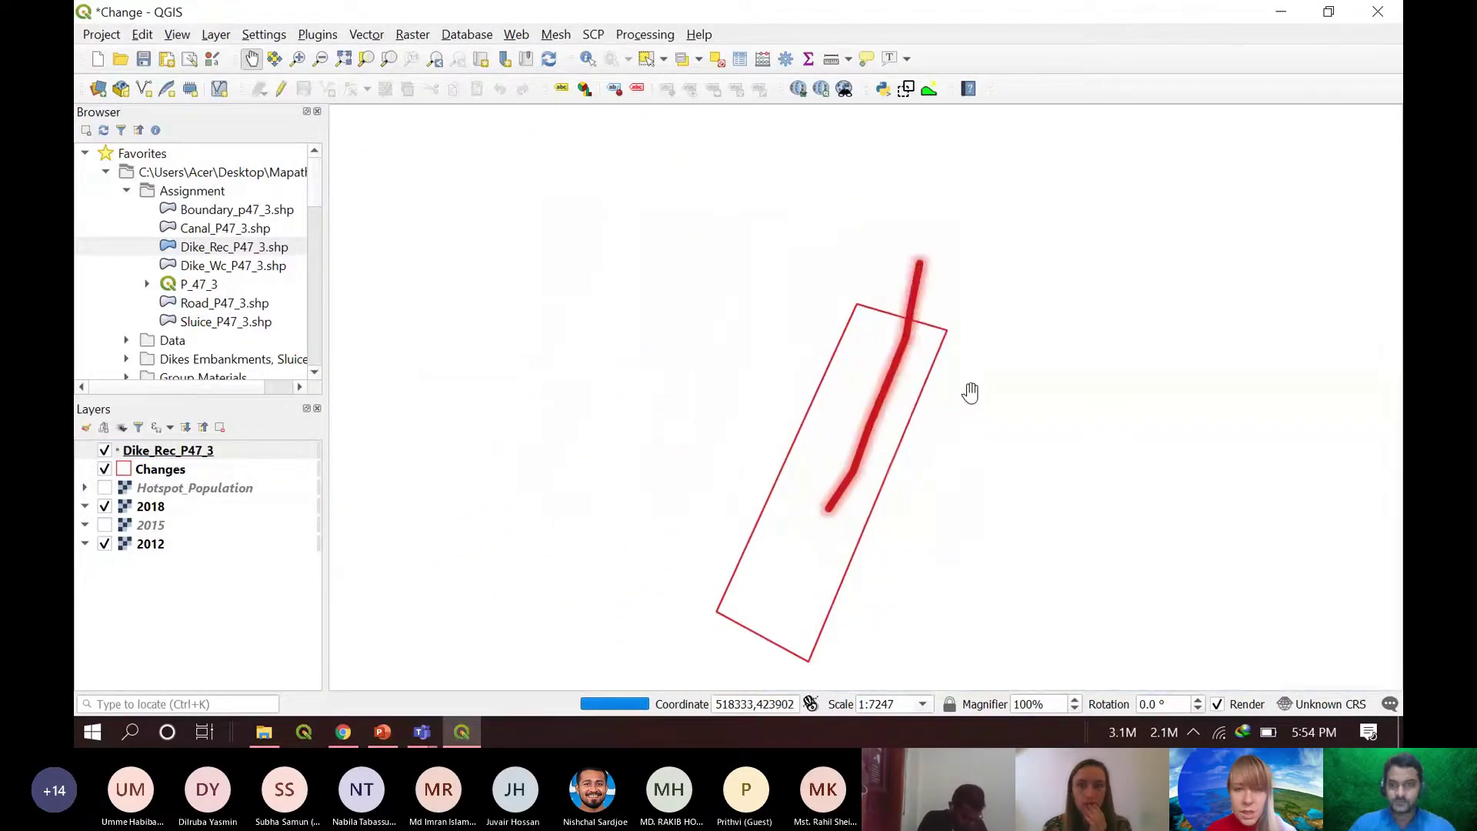
scroll(928, 367, up, 1)
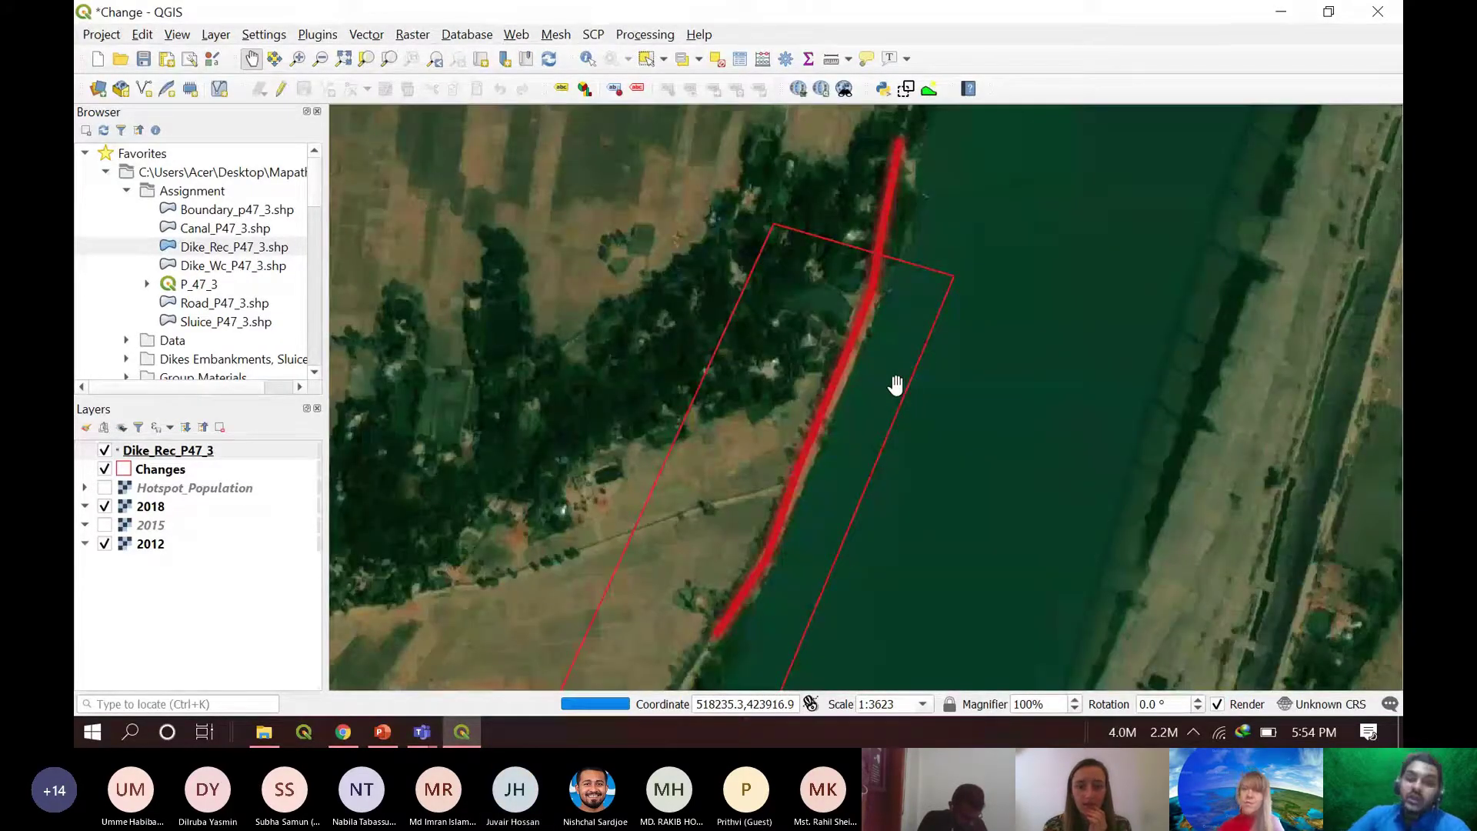
scroll(896, 385, down, 3)
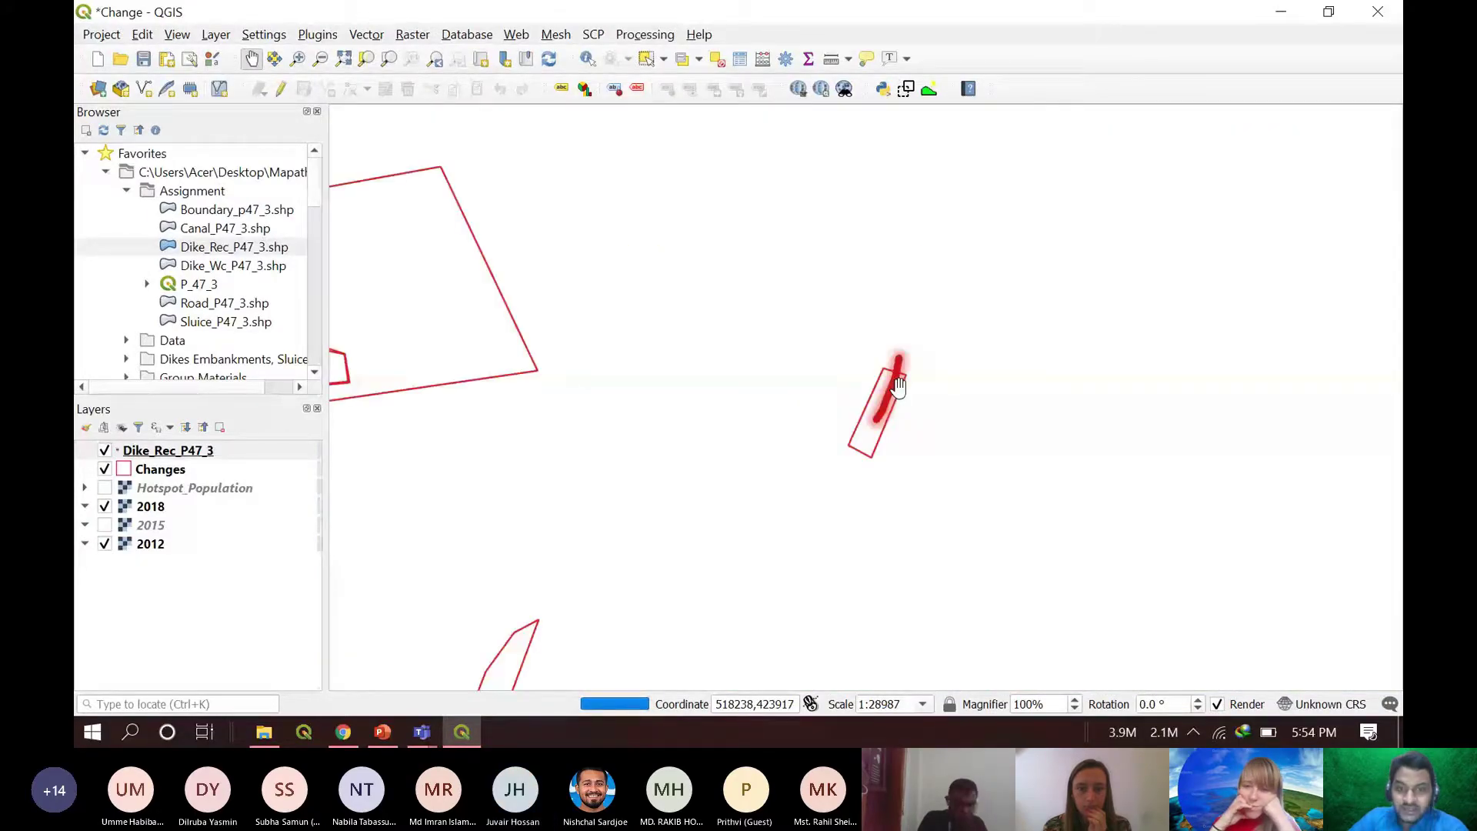
scroll(808, 429, down, 1)
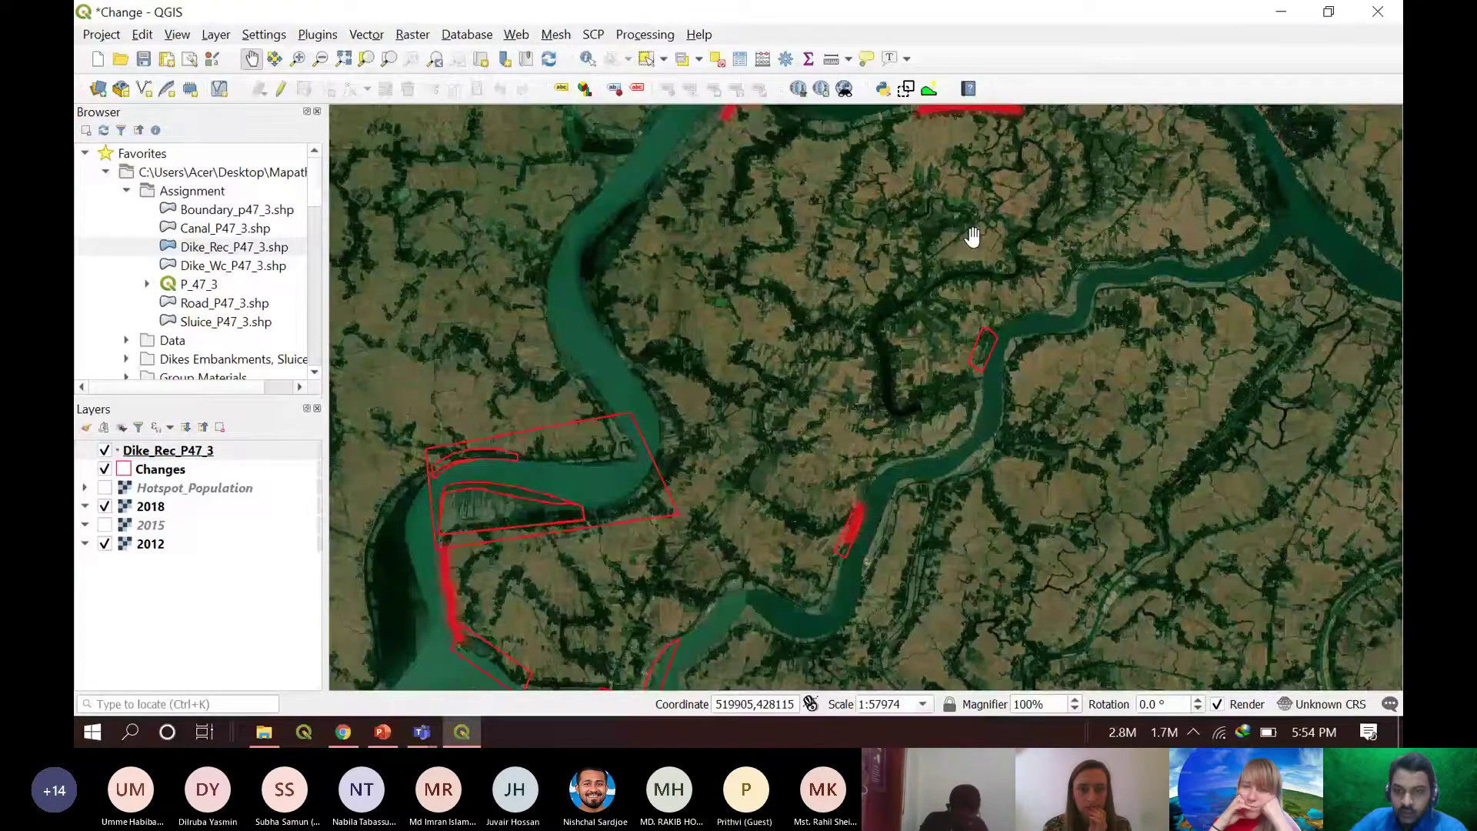
drag(972, 237, 966, 368)
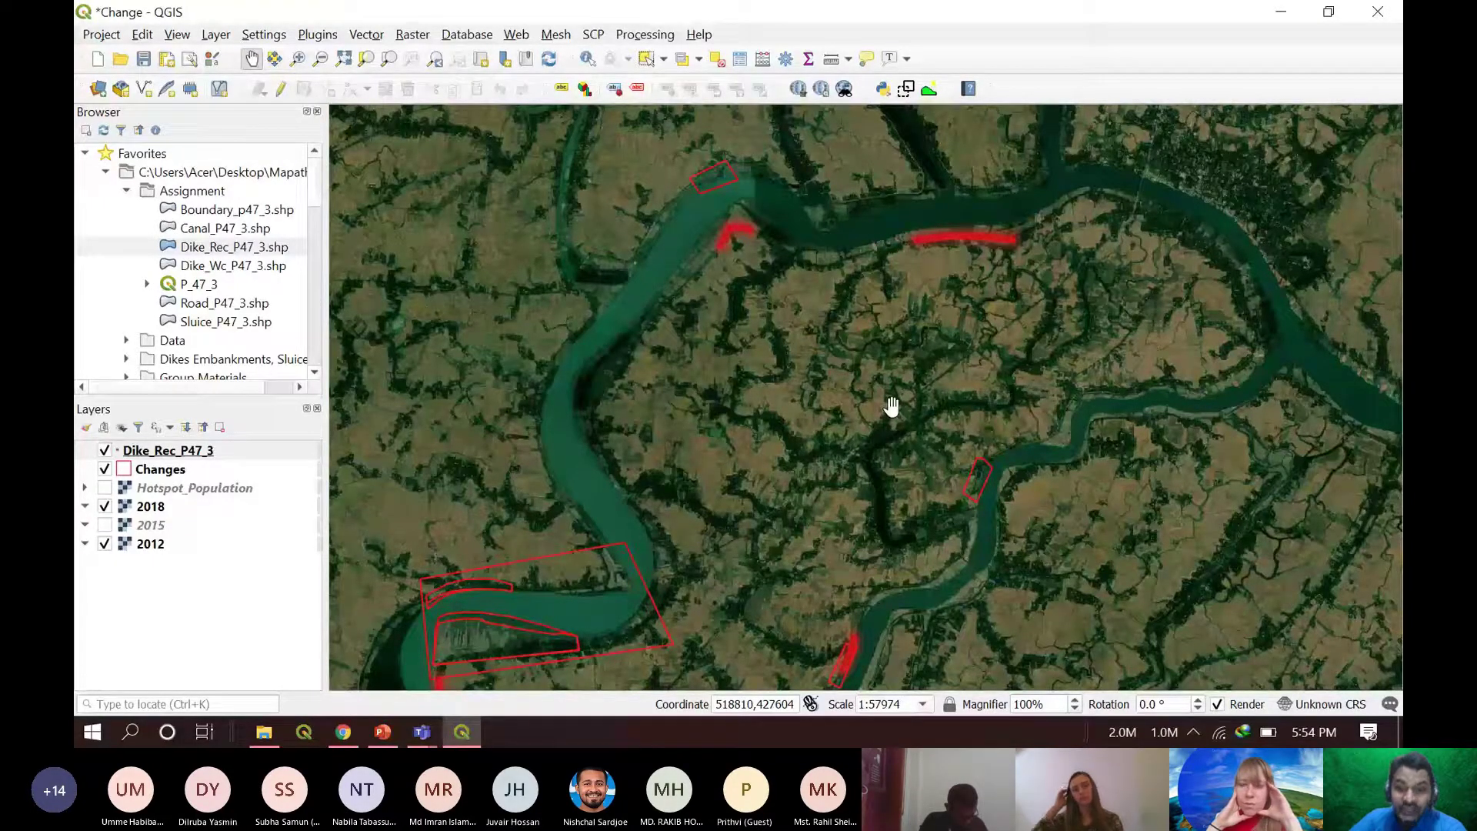
drag(890, 406, 848, 204)
scroll(806, 461, up, 3)
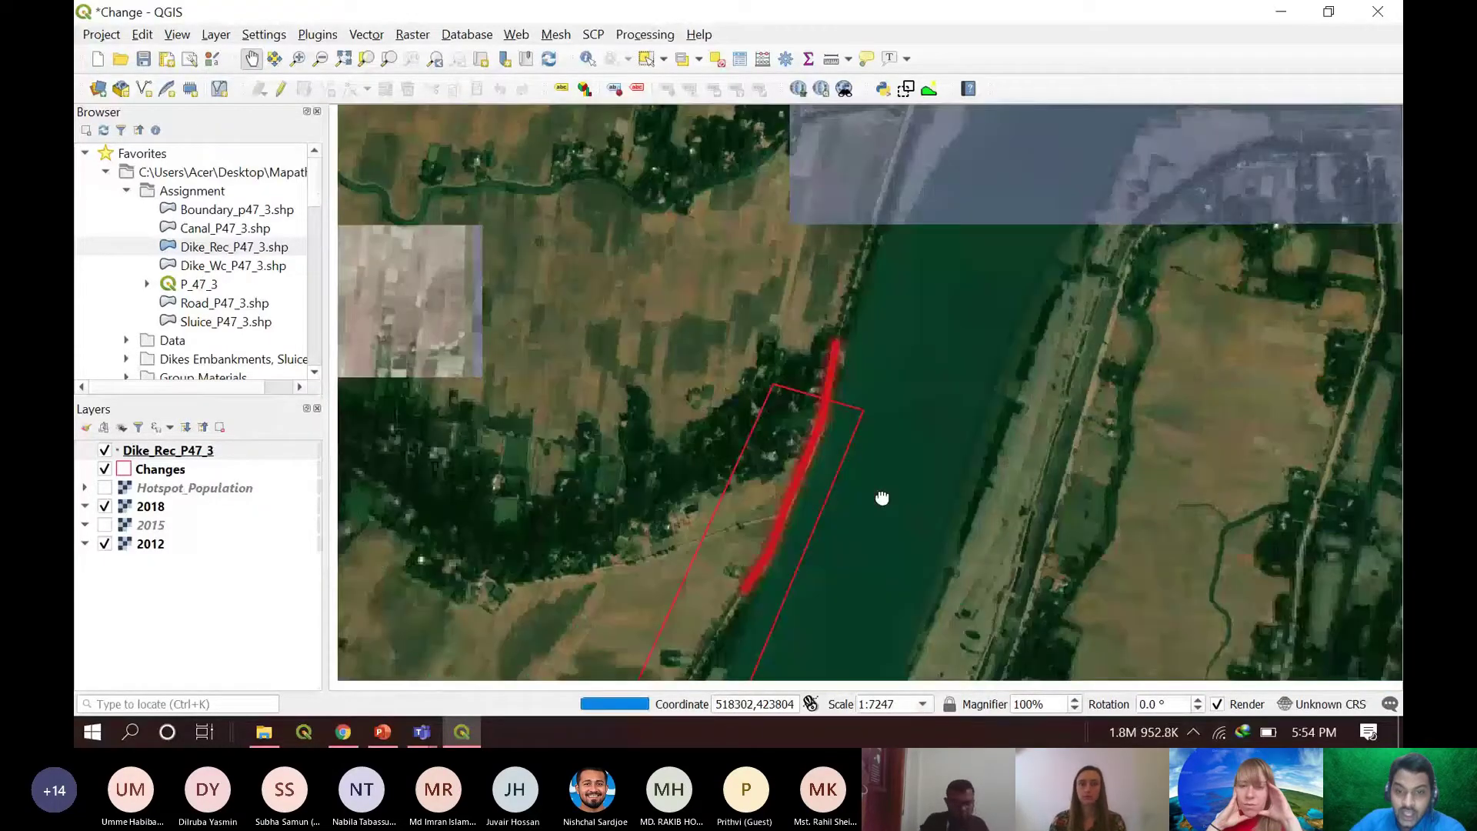
drag(881, 498, 854, 312)
scroll(854, 311, up, 1)
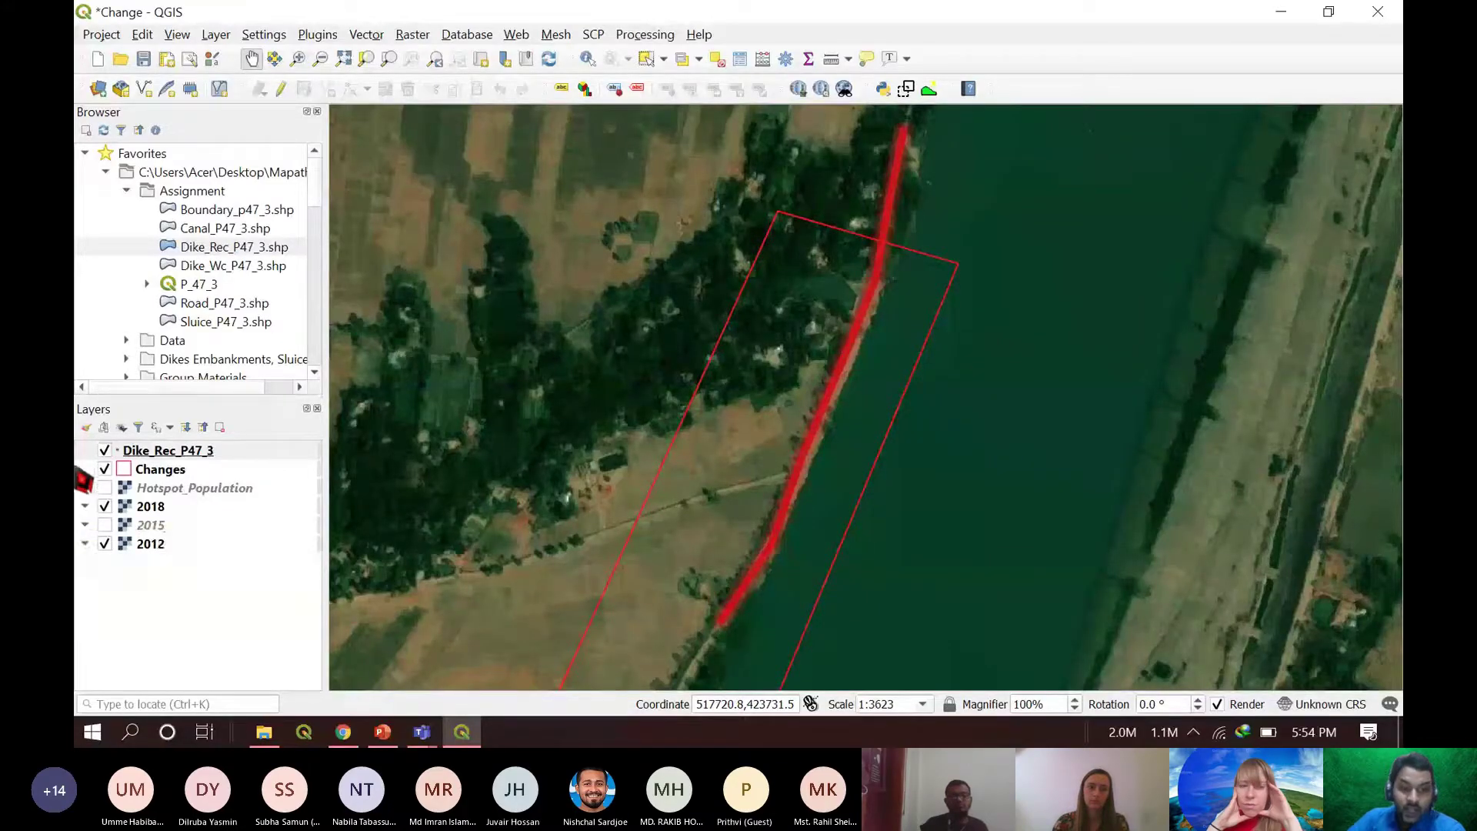
- Hide the Dike_Rec_P47_3 layer and inspect the bare riverbank inside the change polygon
click(104, 450)
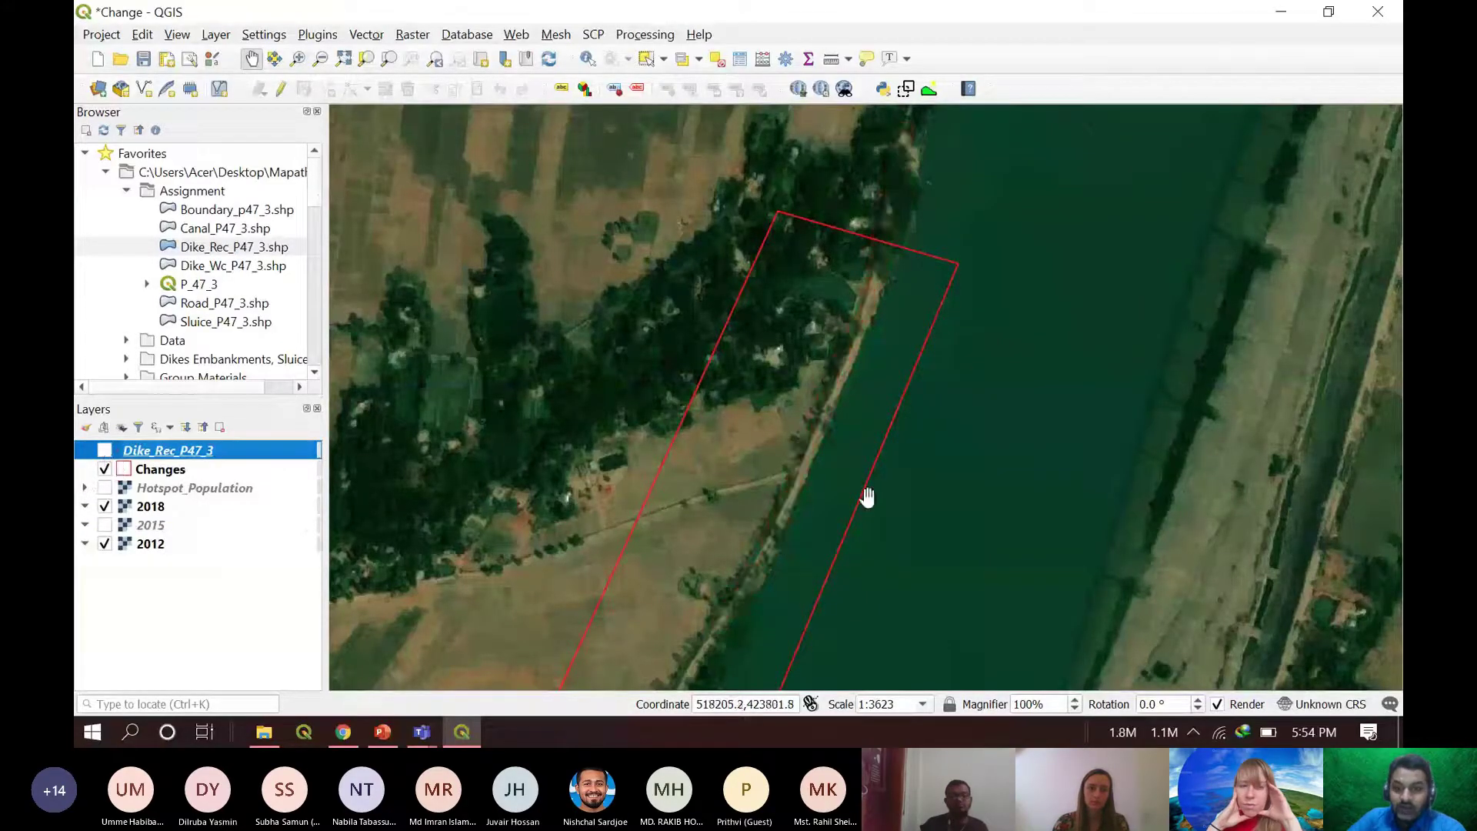
drag(864, 495, 871, 417)
scroll(872, 418, down, 1)
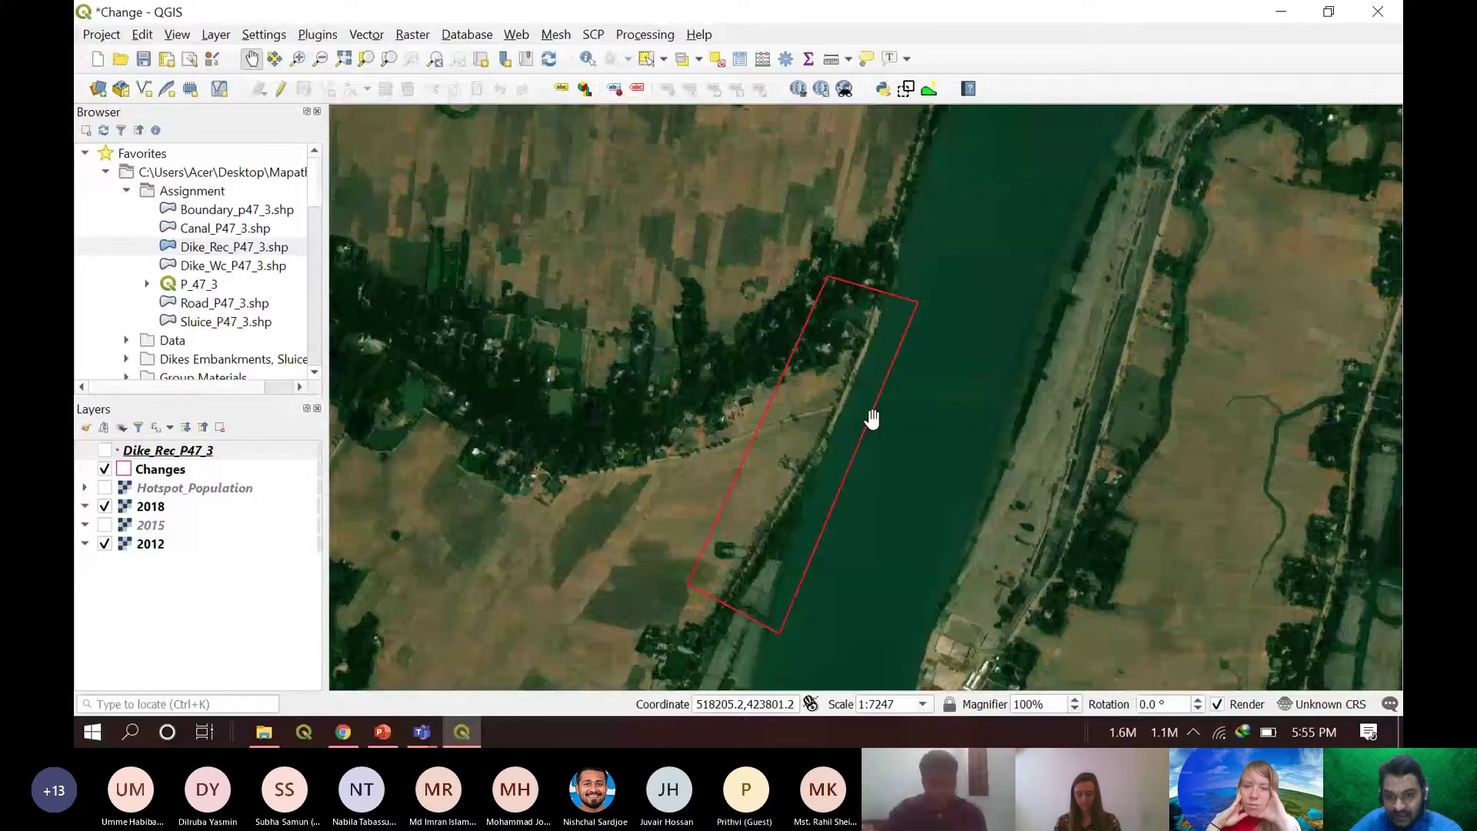
scroll(871, 418, up, 1)
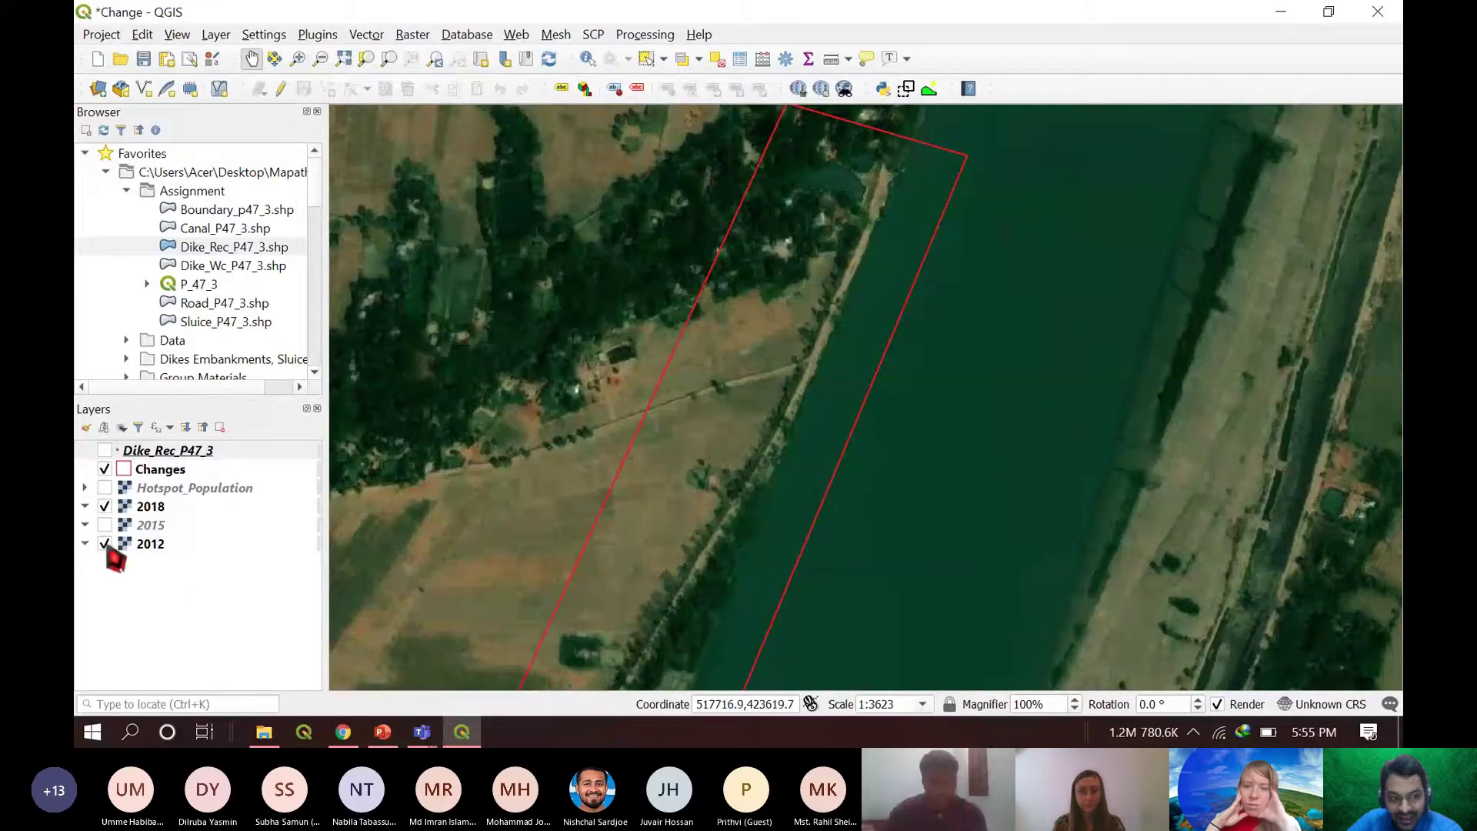
- Compare the riverbank in the 2012 and 2018 imagery by switching the 2018 layer off and on, ending on 2012
click(105, 510)
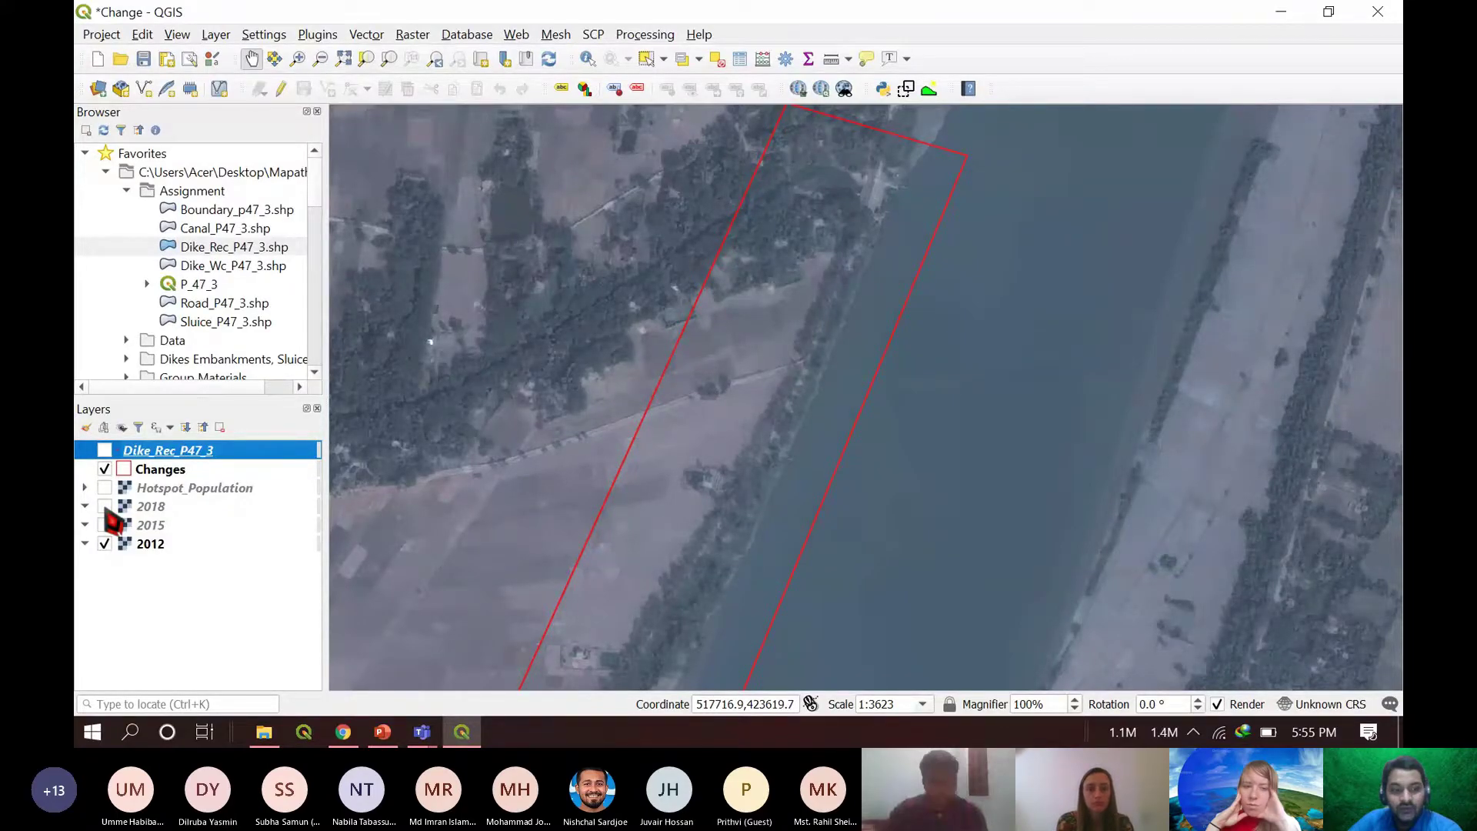
click(106, 510)
click(106, 508)
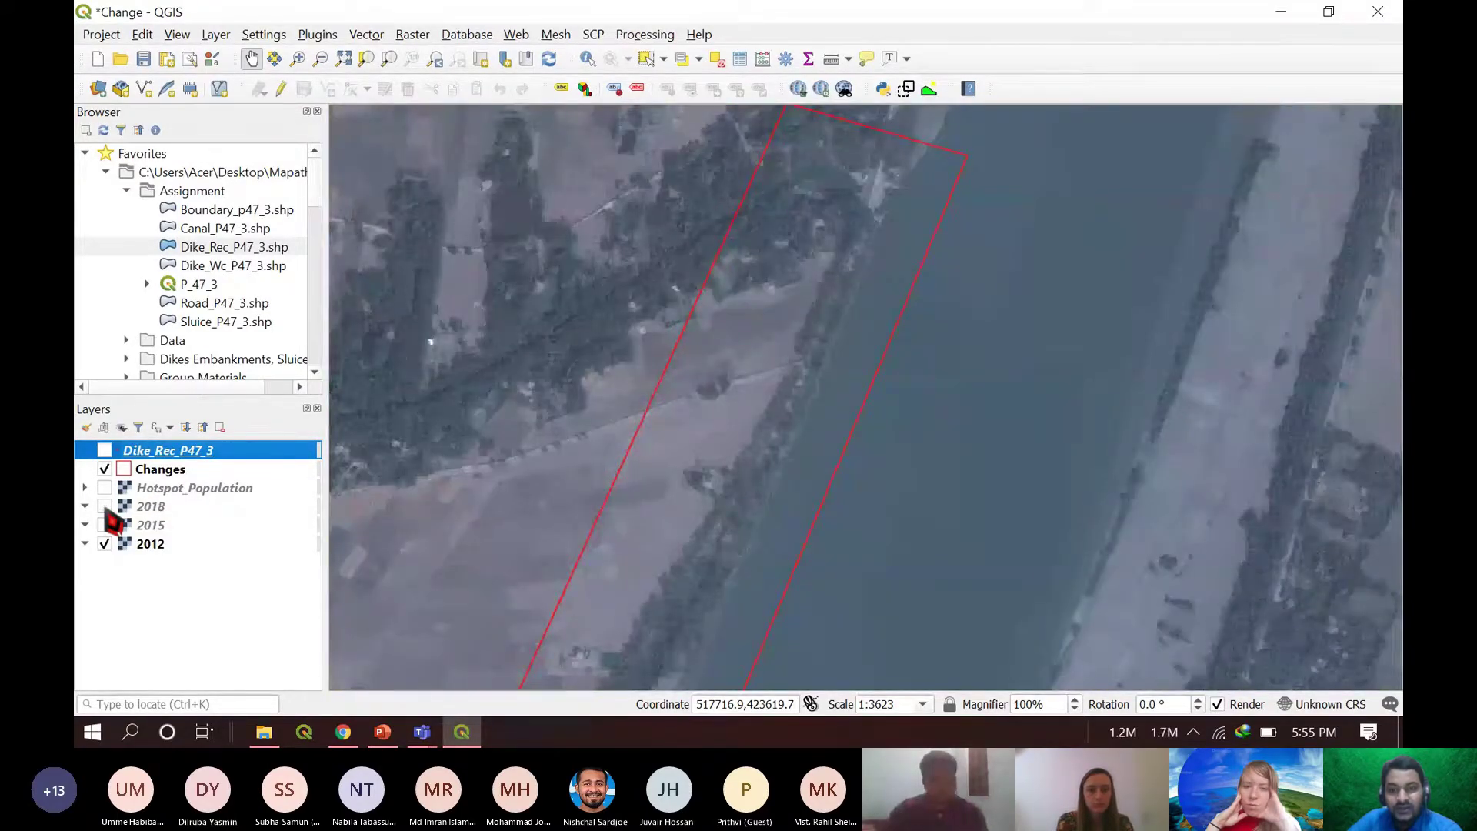
click(105, 508)
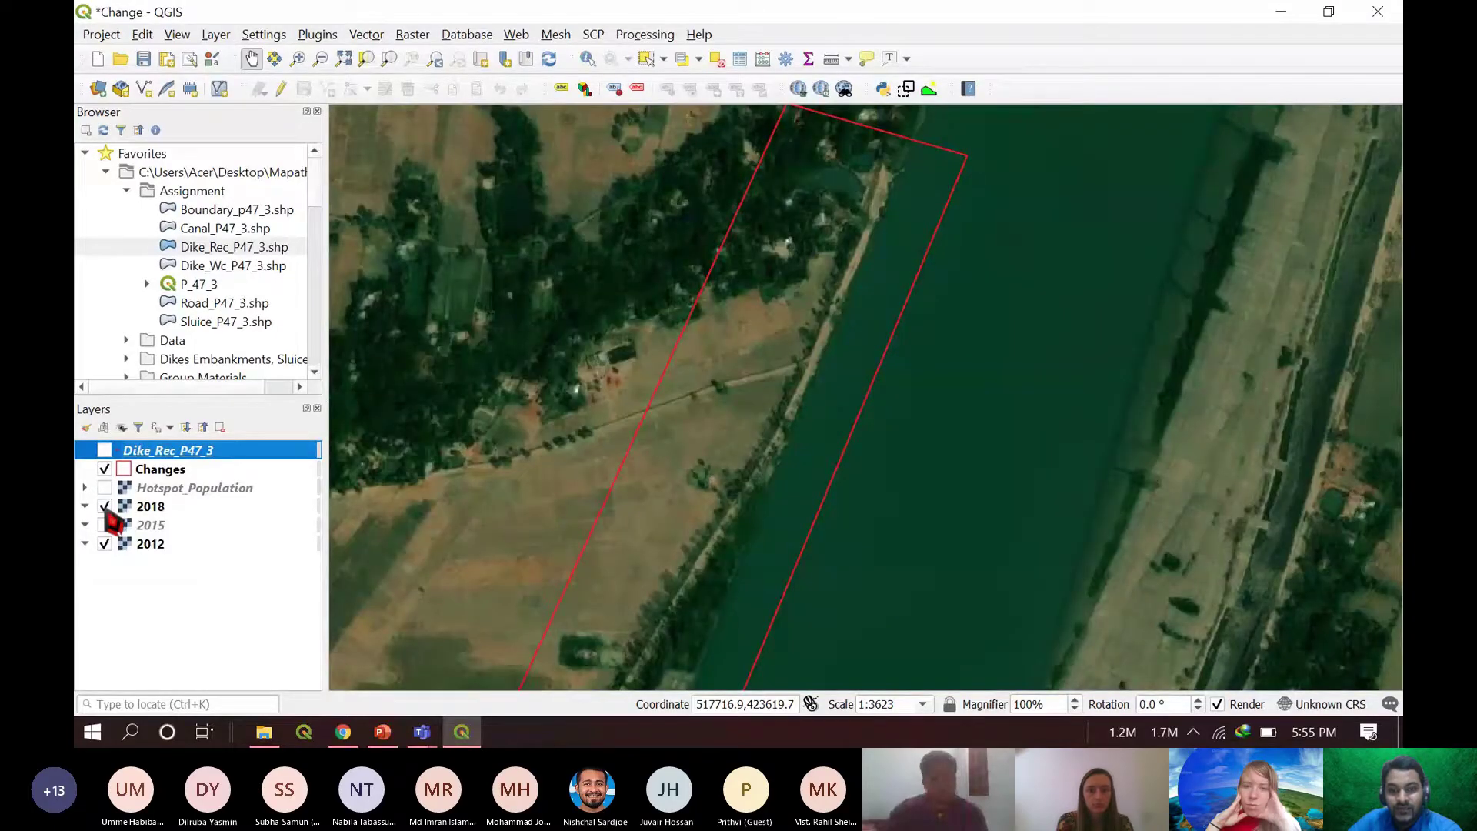
click(106, 507)
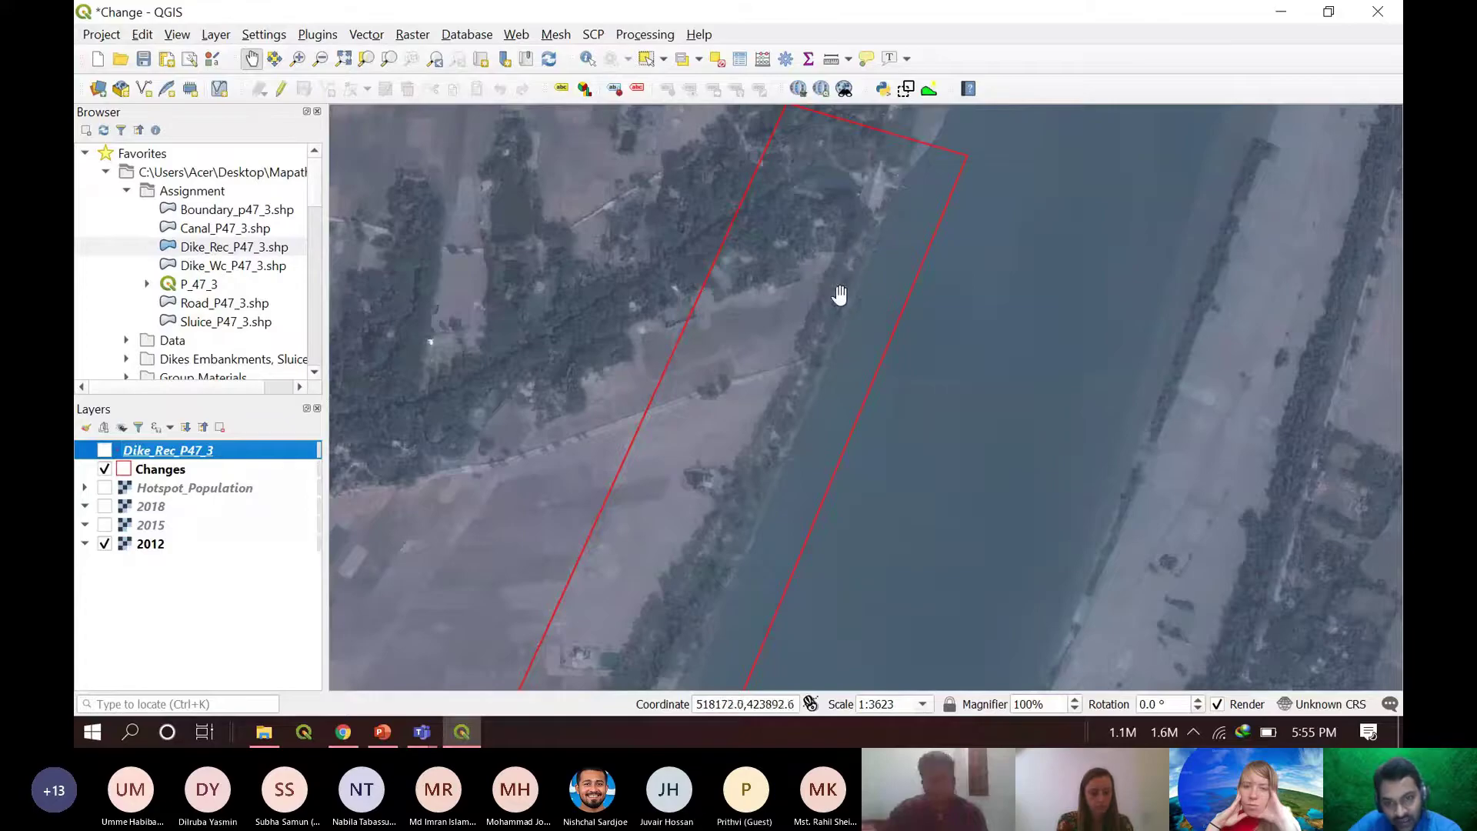
- Show the Dike_Rec_P47_3 line over the 2012 and then the 2018 imagery and inspect the polygon's southern end
click(104, 450)
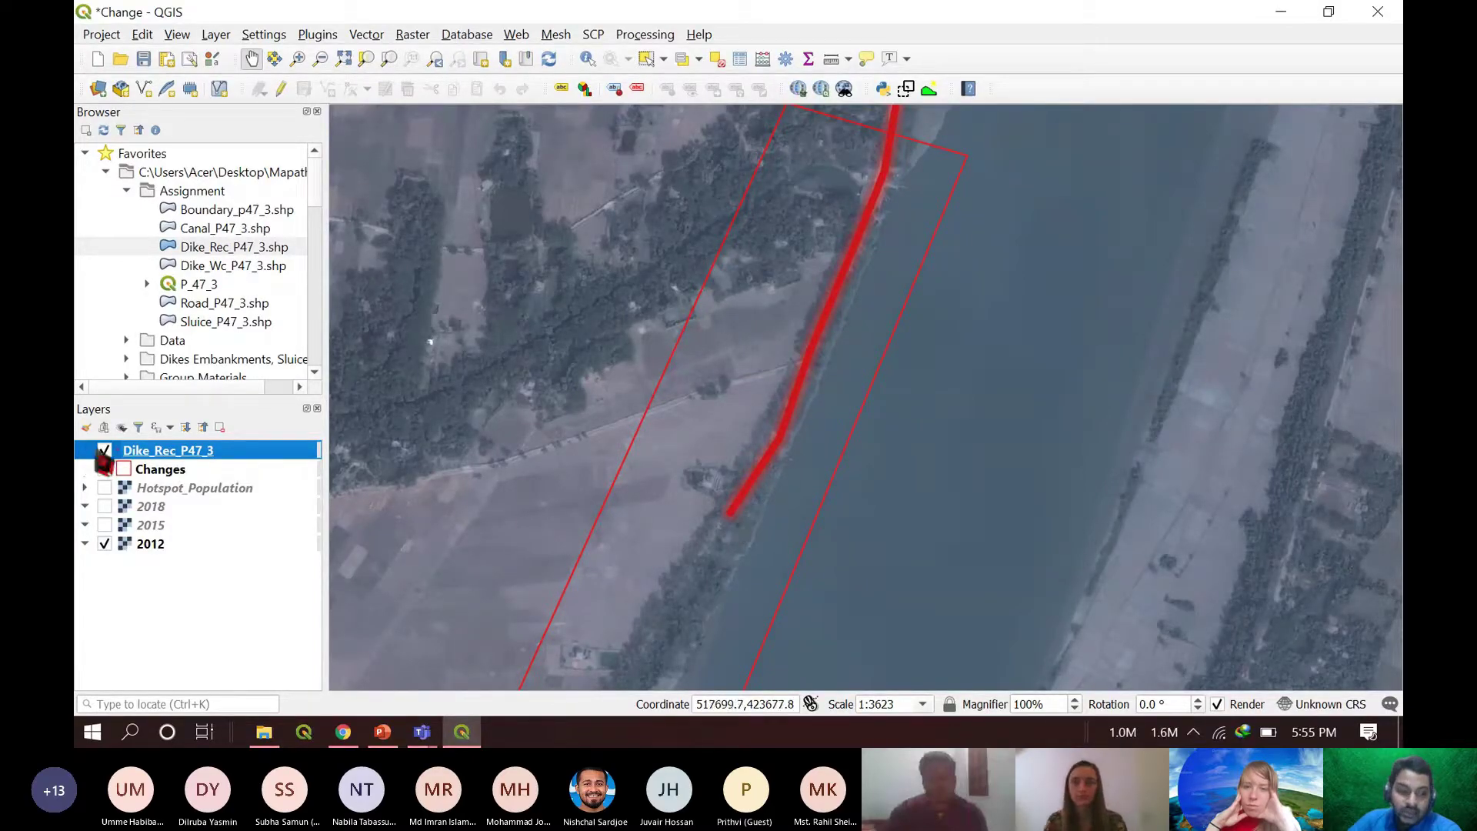
click(105, 506)
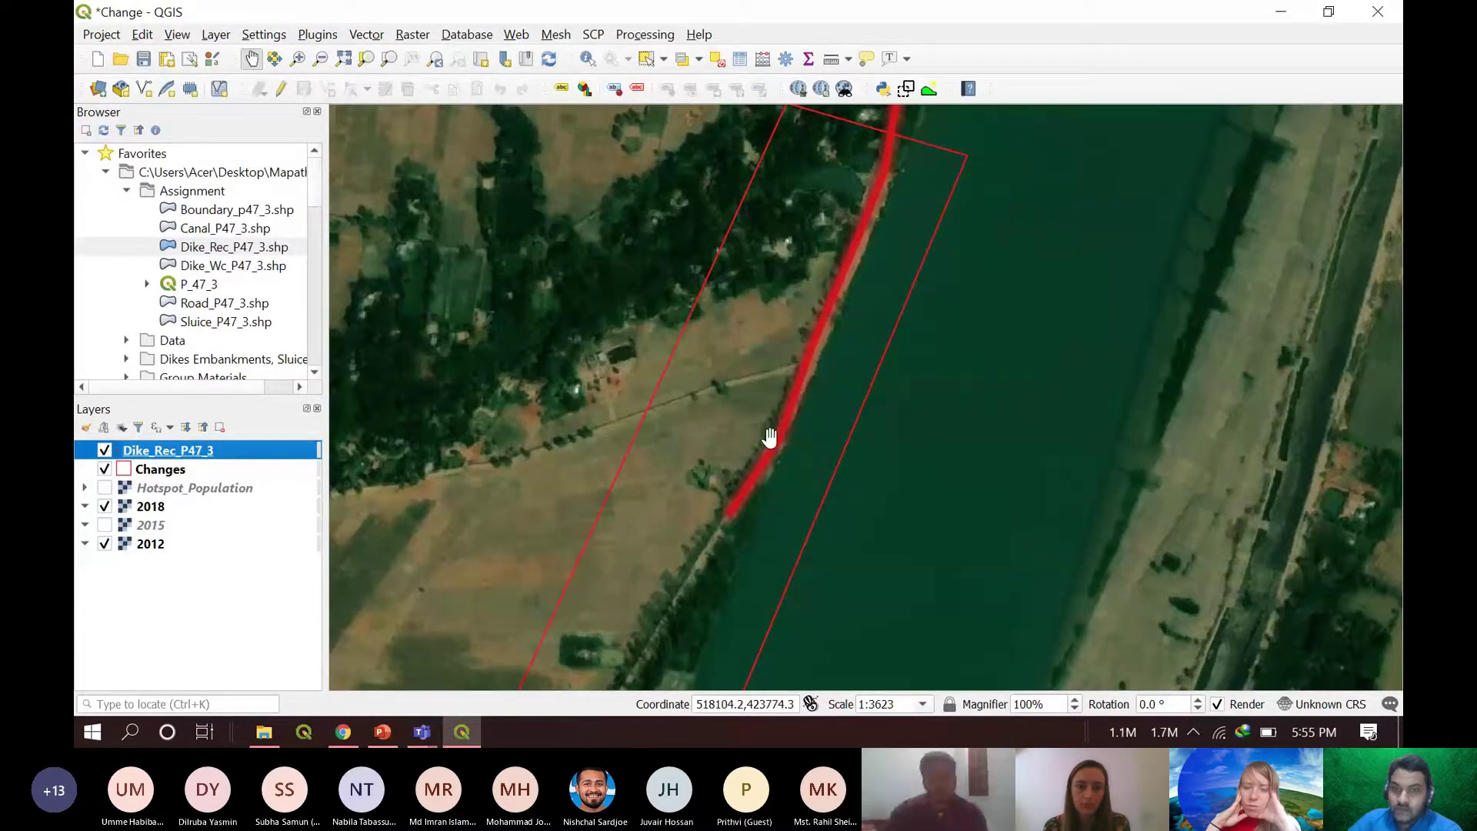
drag(769, 437, 1069, 102)
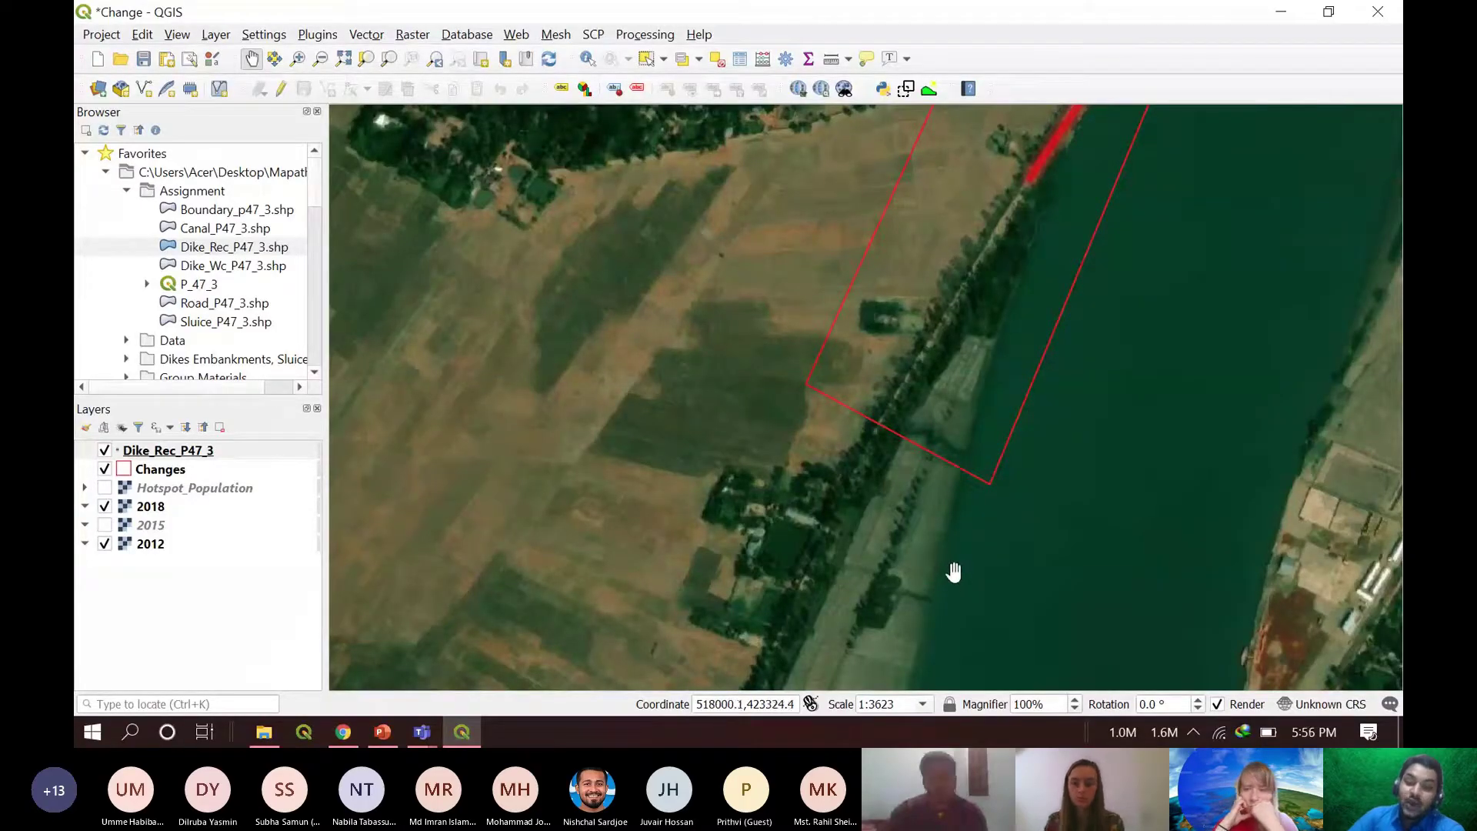
drag(1128, 289, 1029, 389)
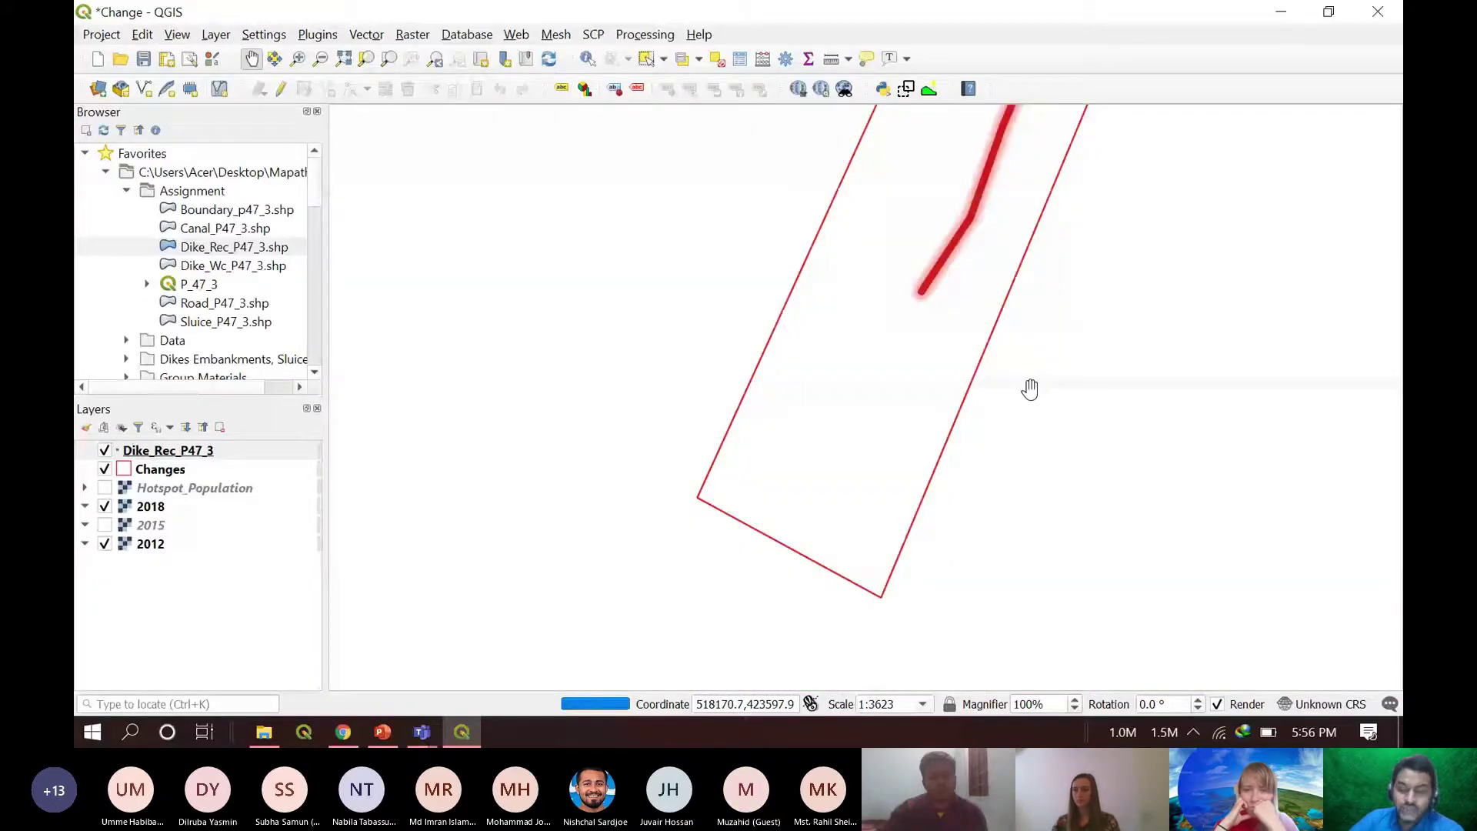
- Examine the dike line's southern end on the 2018 imagery, and the dike segments and change polygons across the whole river area
drag(929, 270, 793, 519)
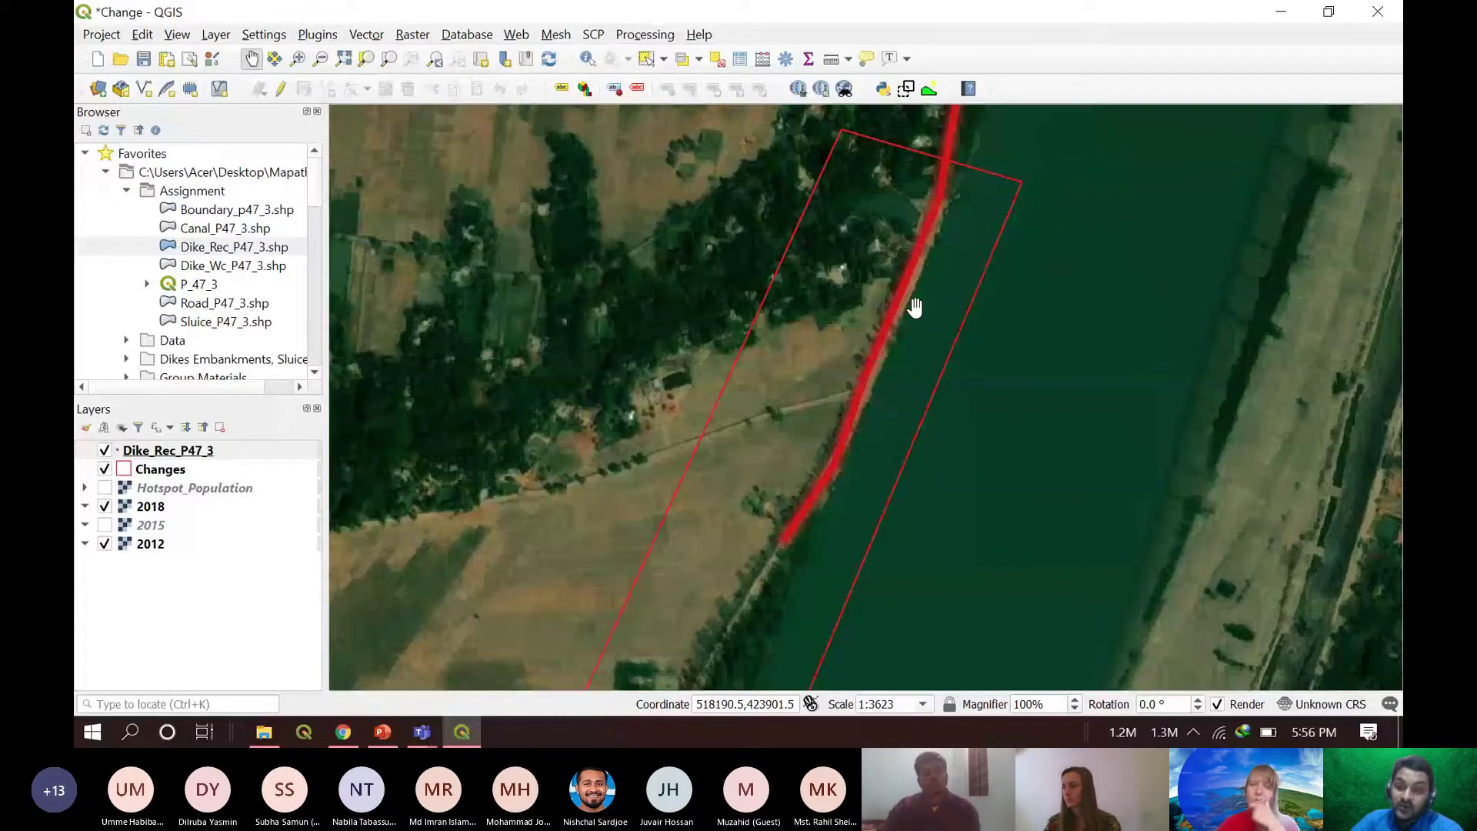
scroll(915, 308, down, 2)
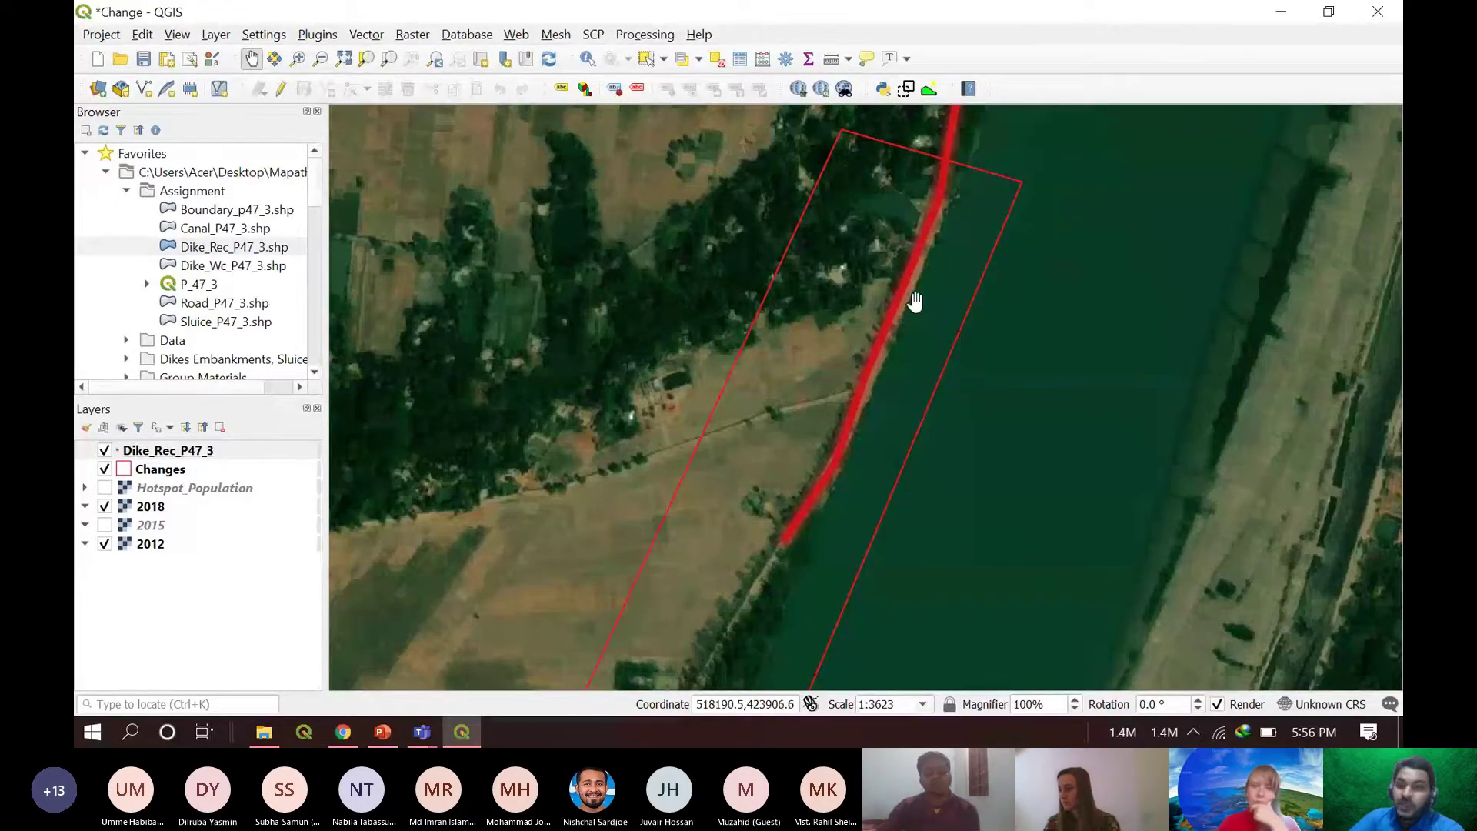
scroll(916, 308, down, 2)
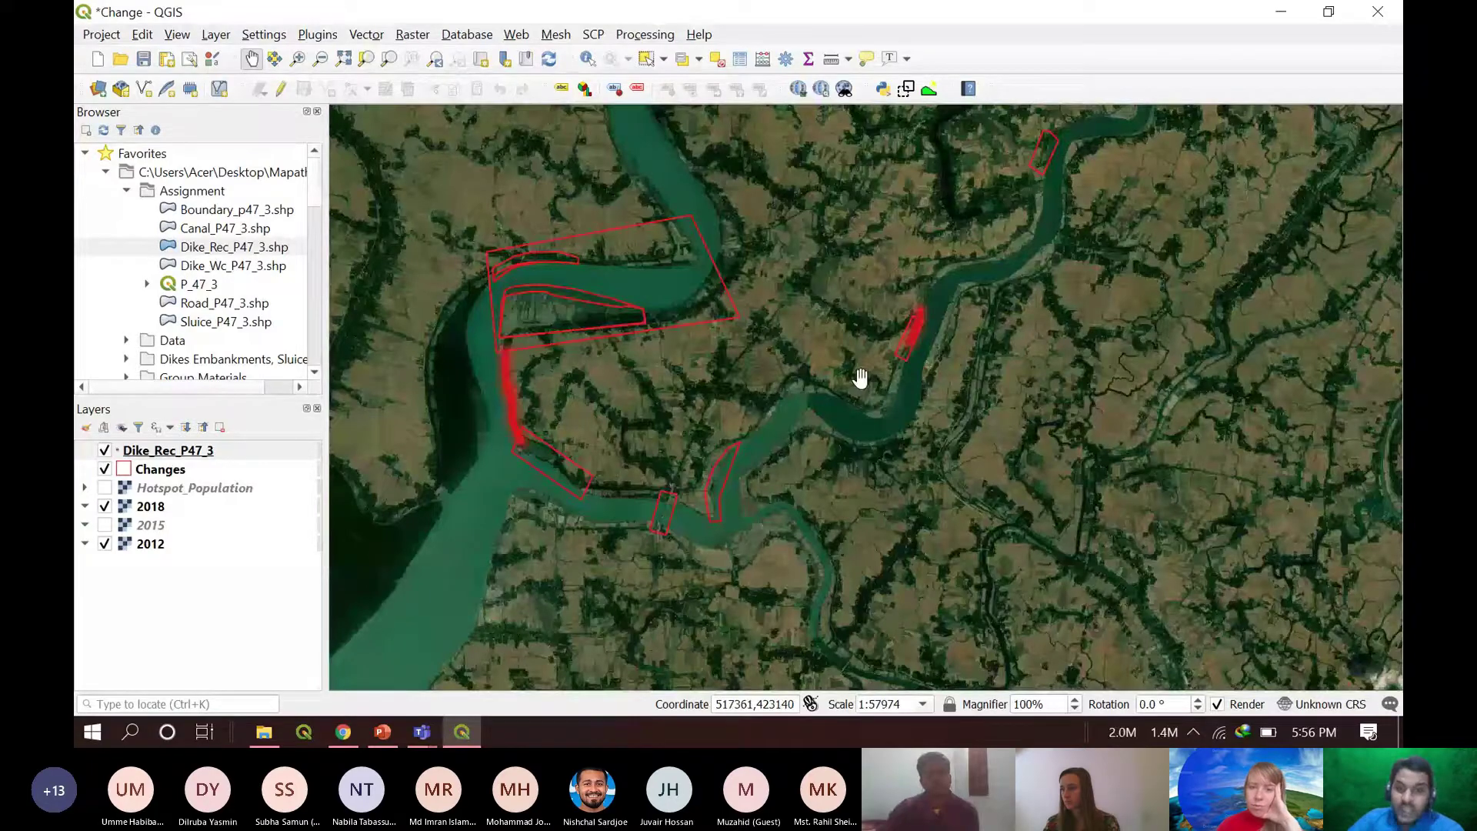
drag(860, 378, 826, 473)
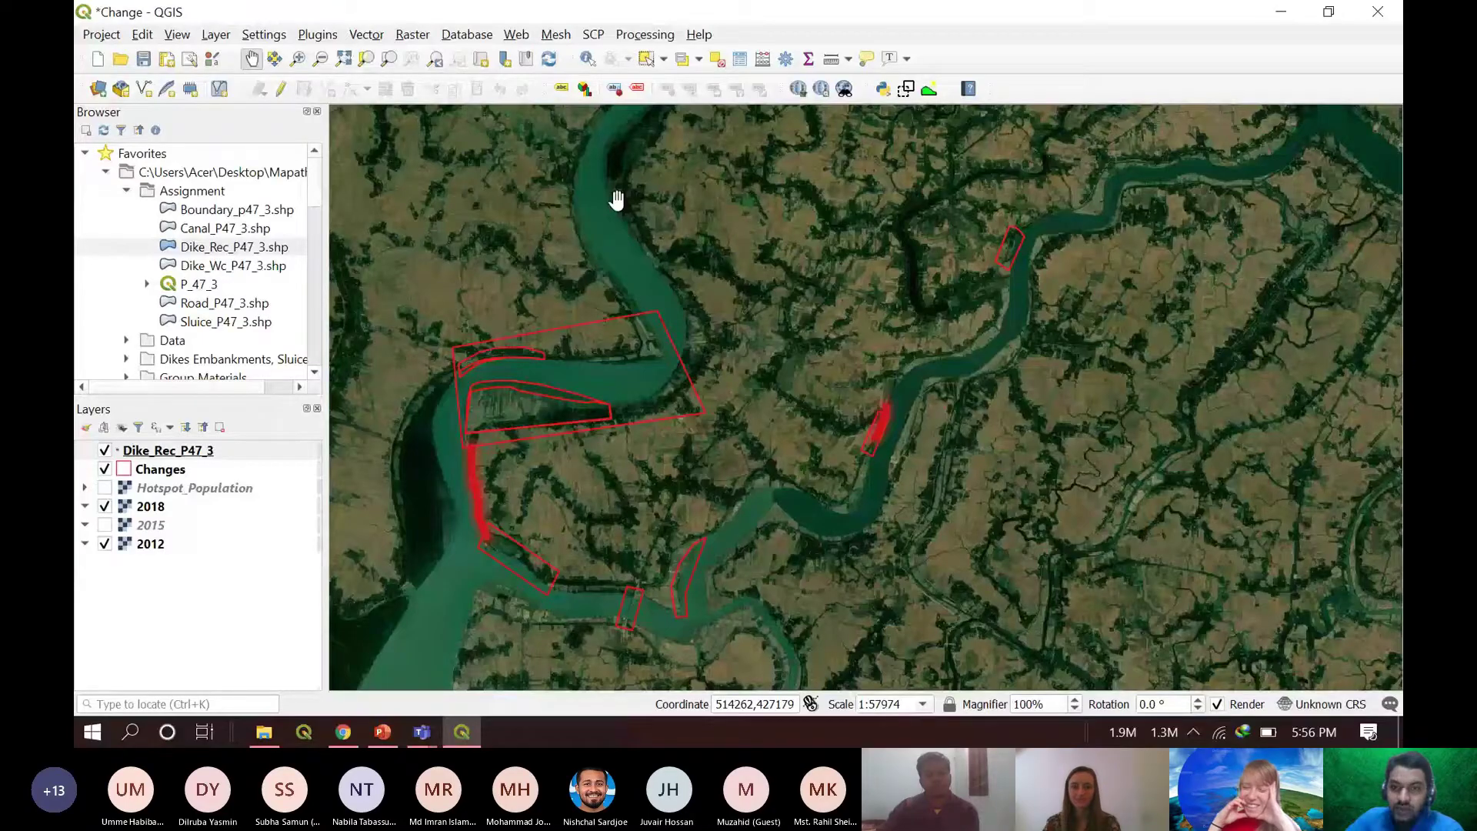
scroll(719, 357, down, 1)
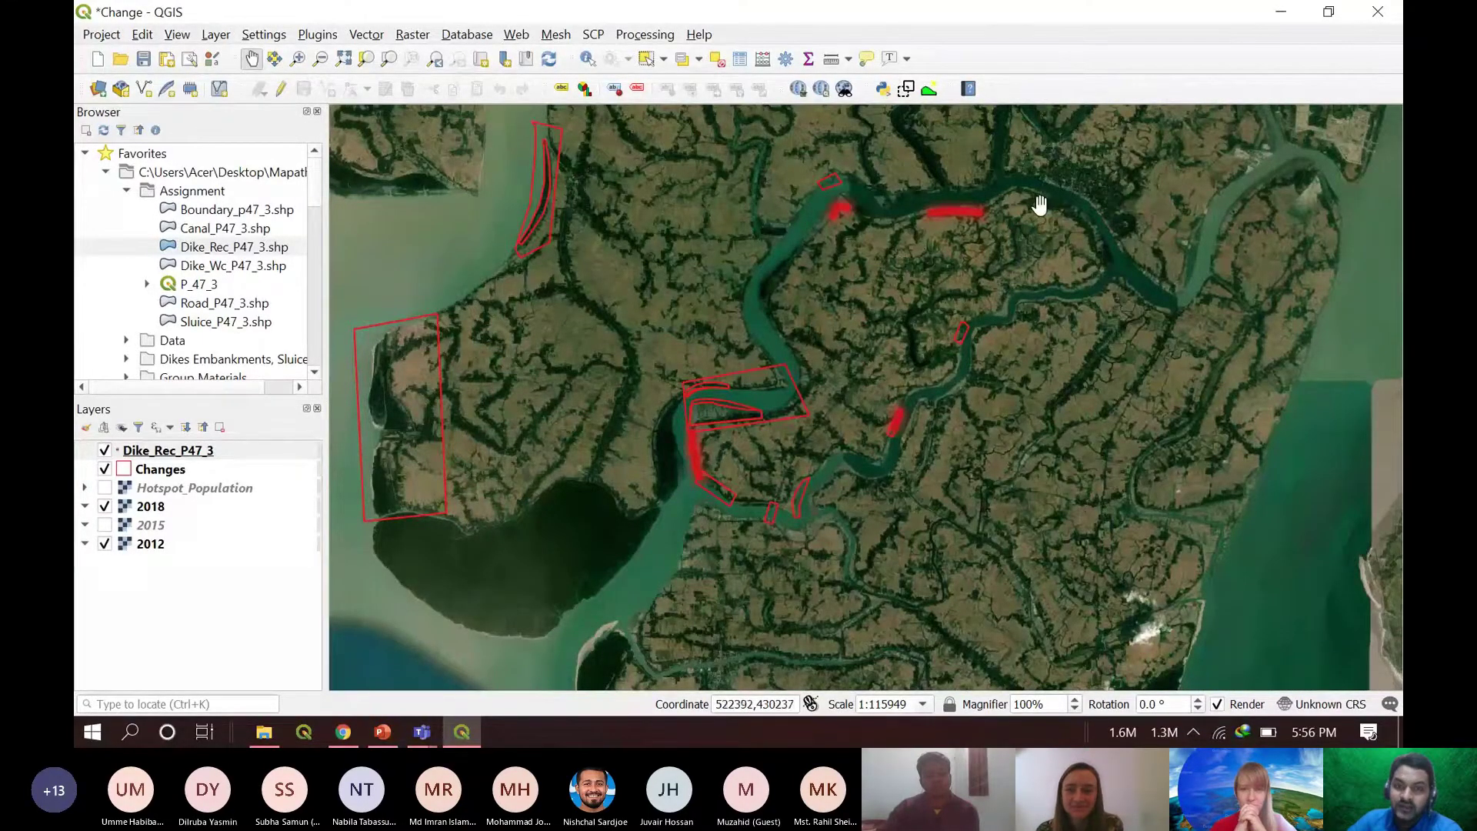
- Hide every layer except Dike_Rec_P47_3 and open that layer's attribute table
click(105, 488)
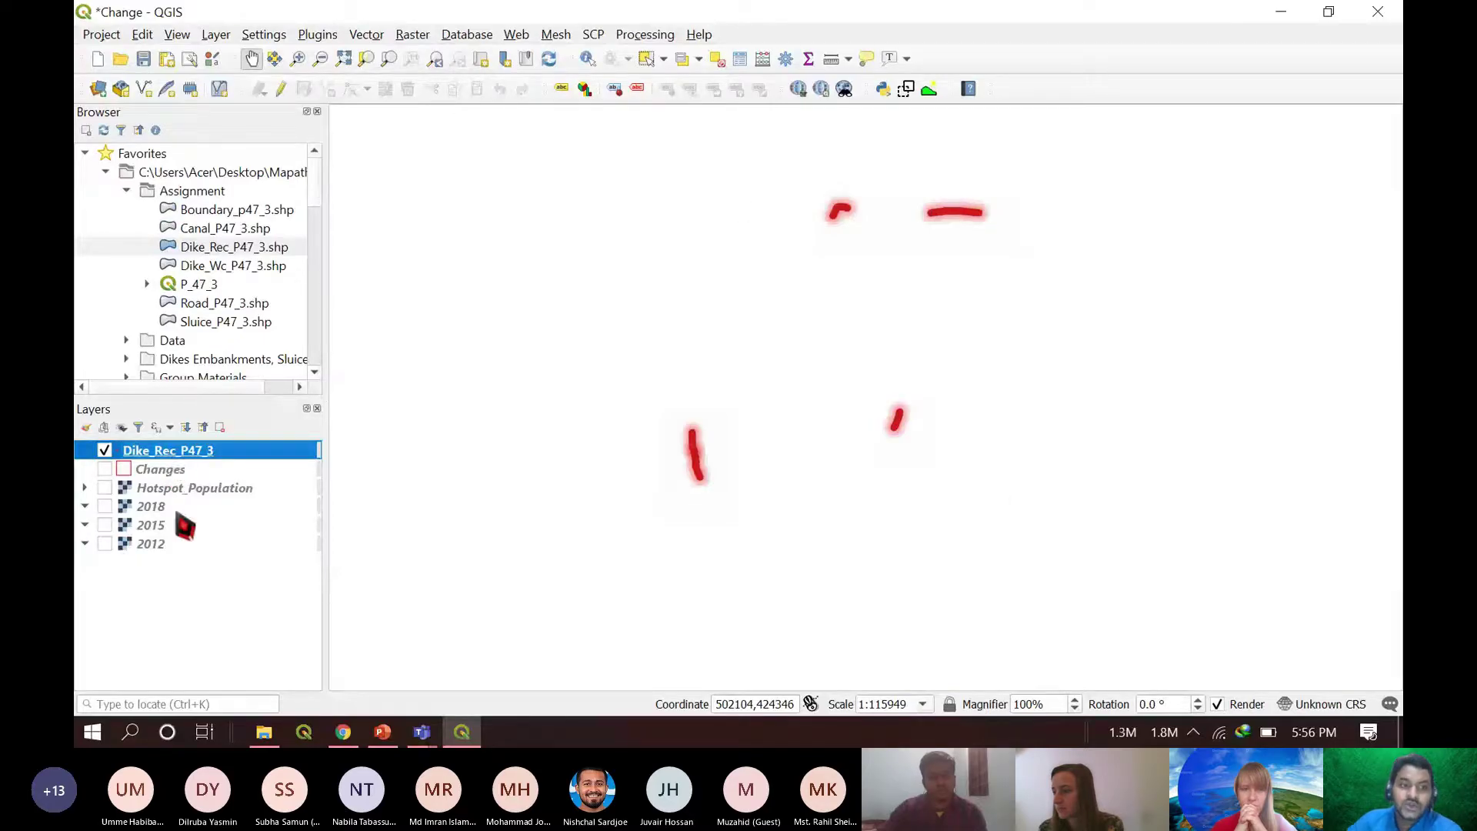
right_click(185, 454)
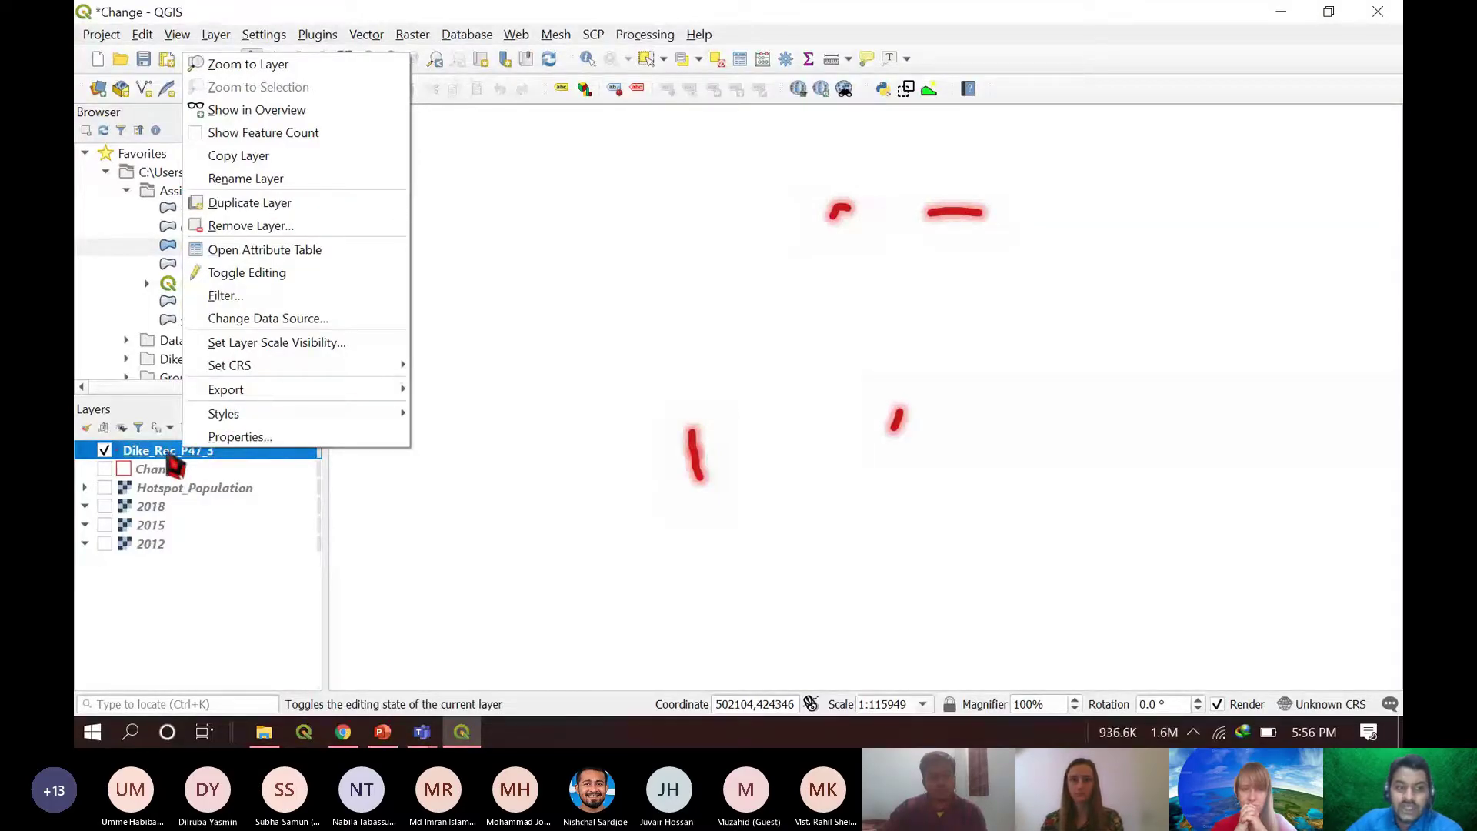
click(263, 250)
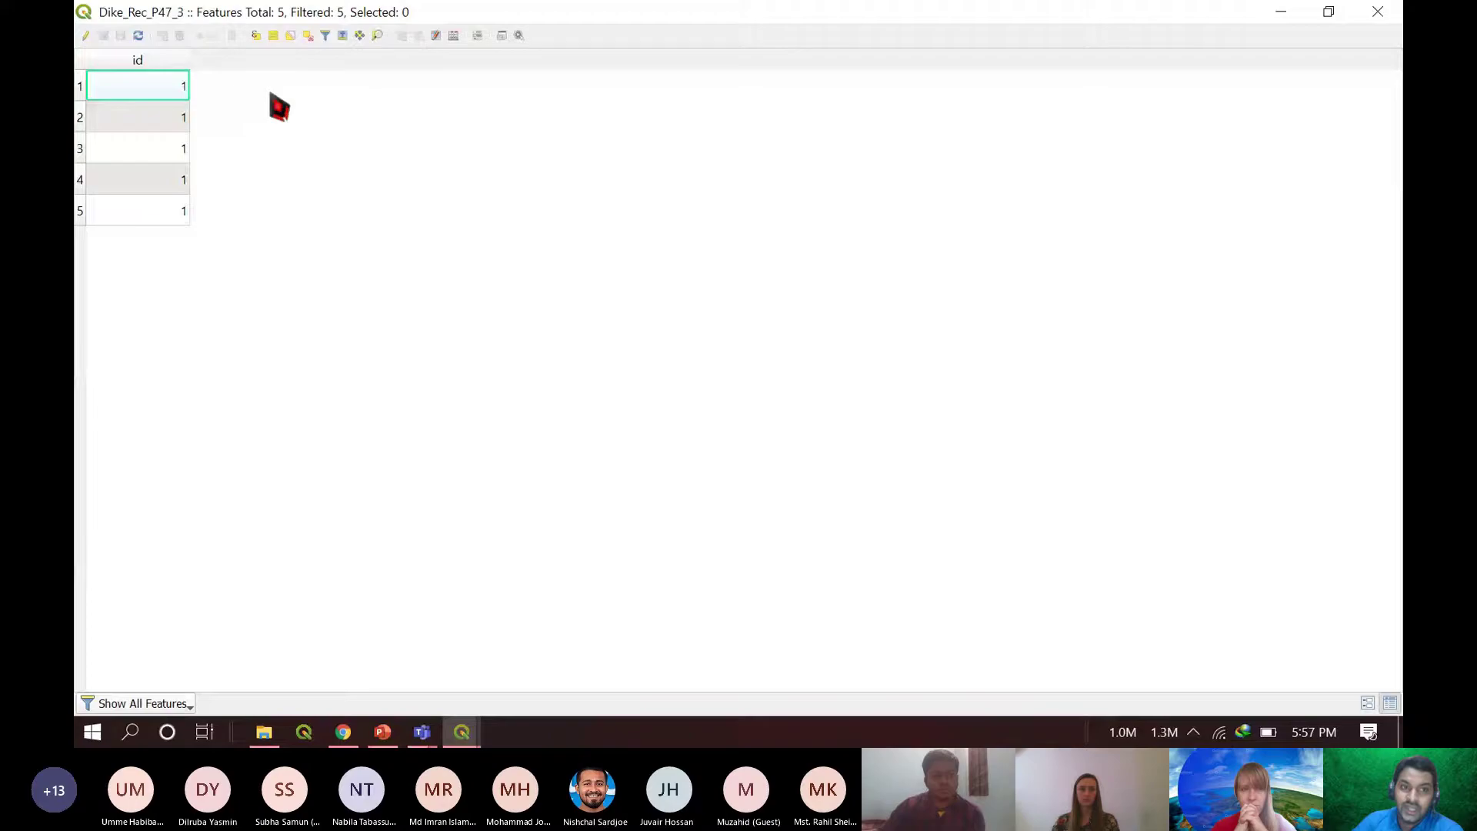
- Set up a new calculated field named Length for the Dike_Rec_P47_3 features
click(453, 38)
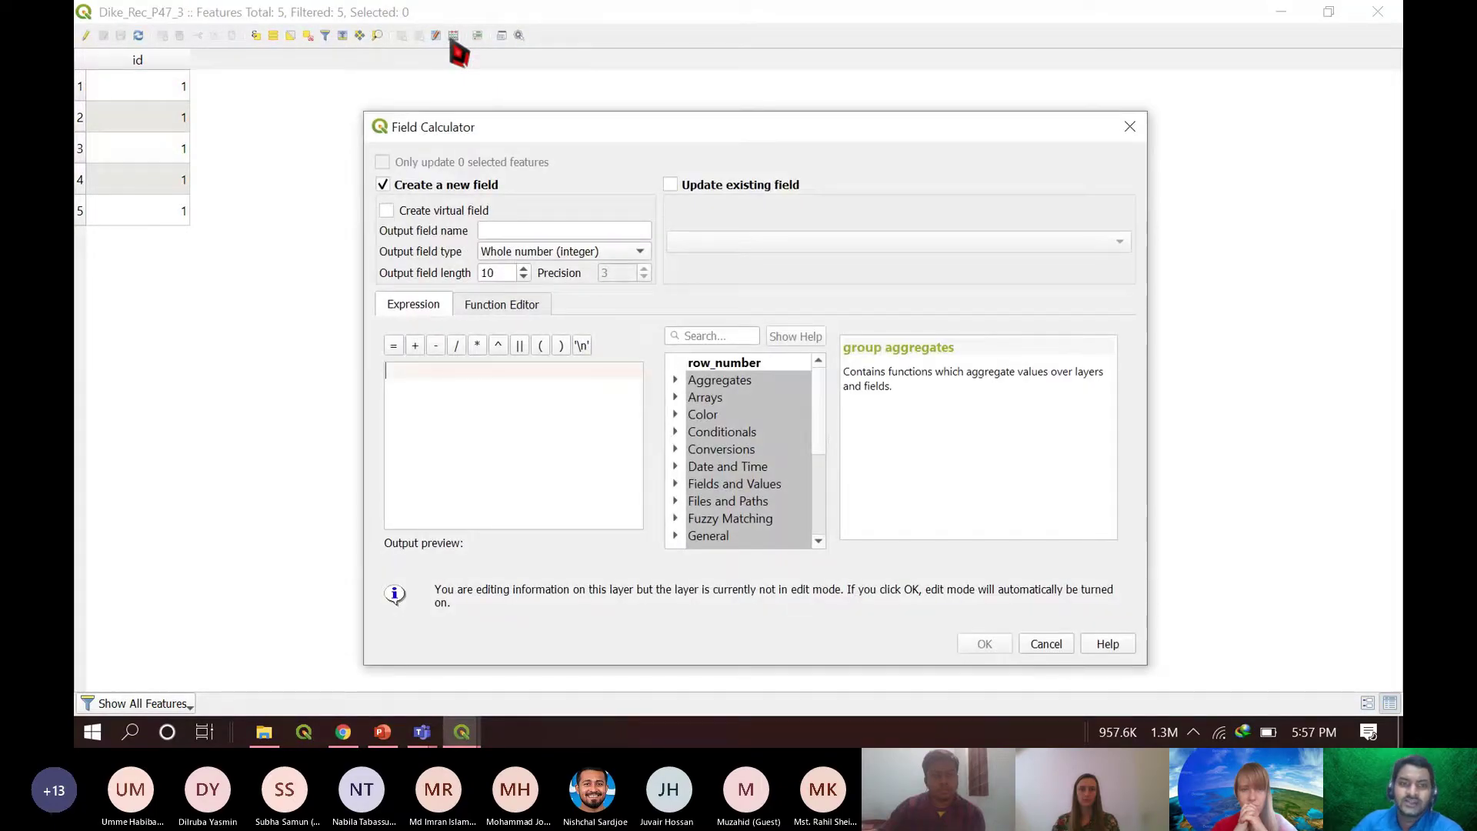
drag(917, 136, 949, 92)
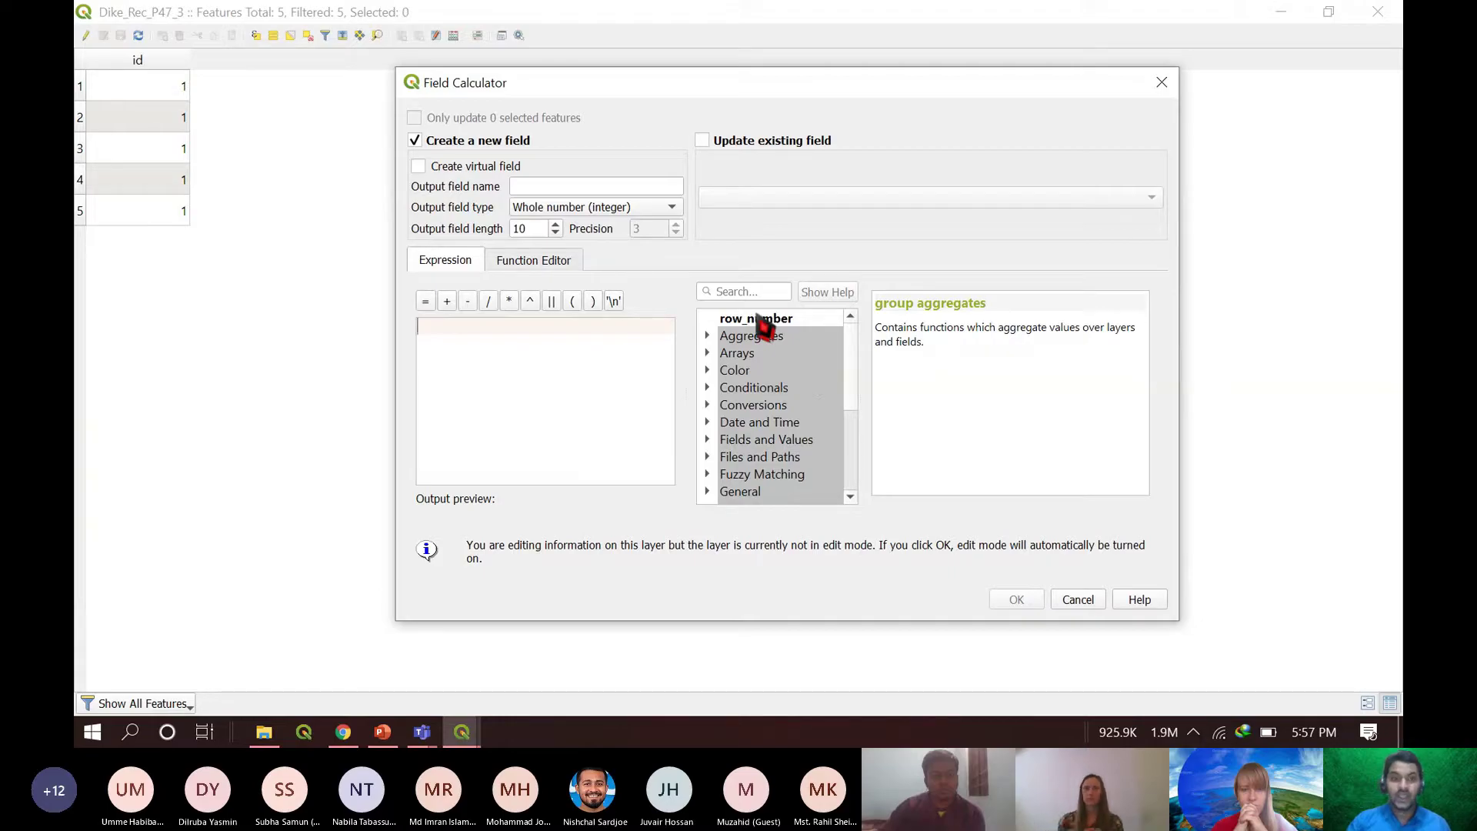
click(549, 188)
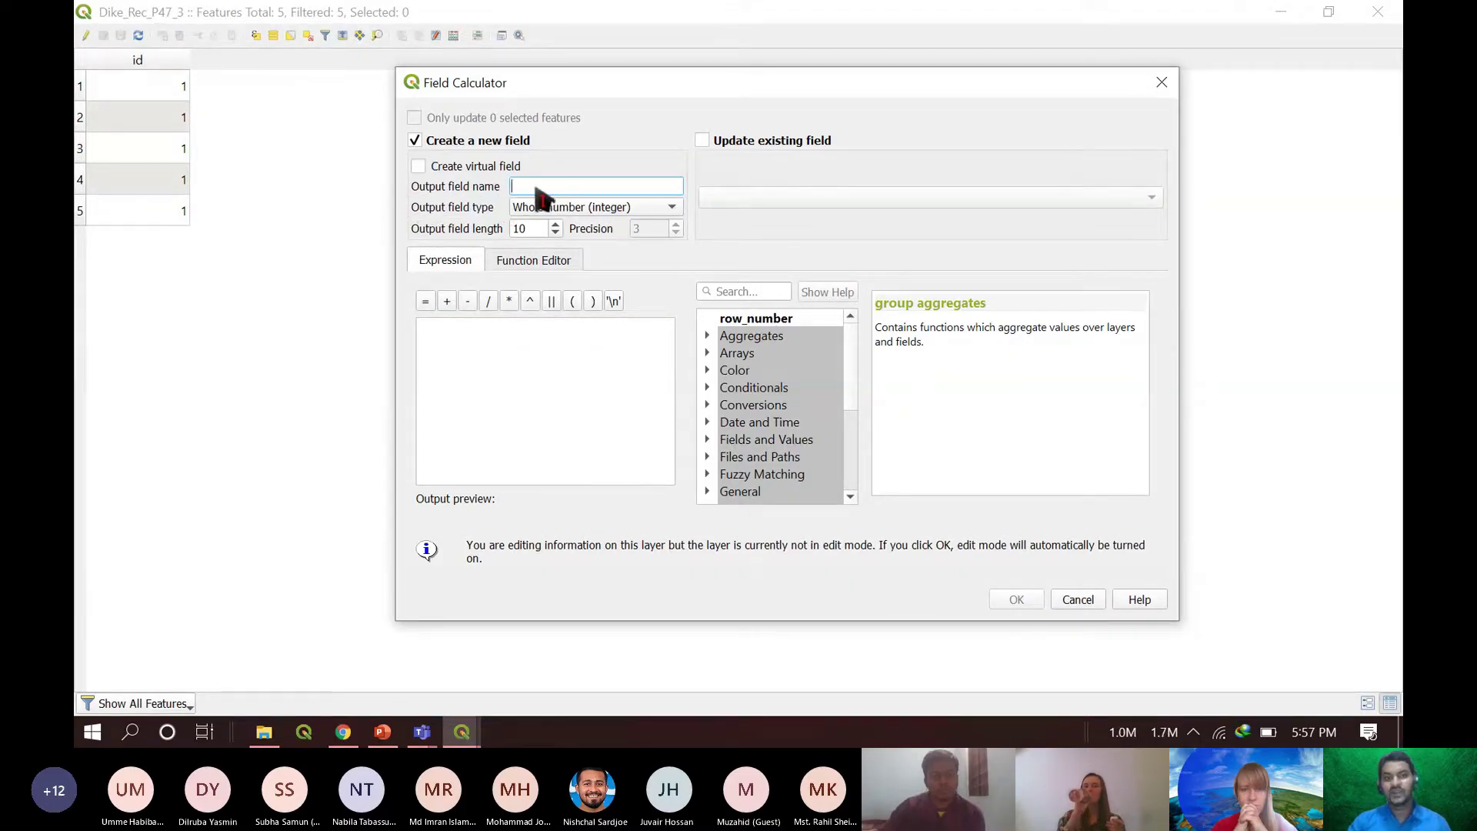
text(Length)
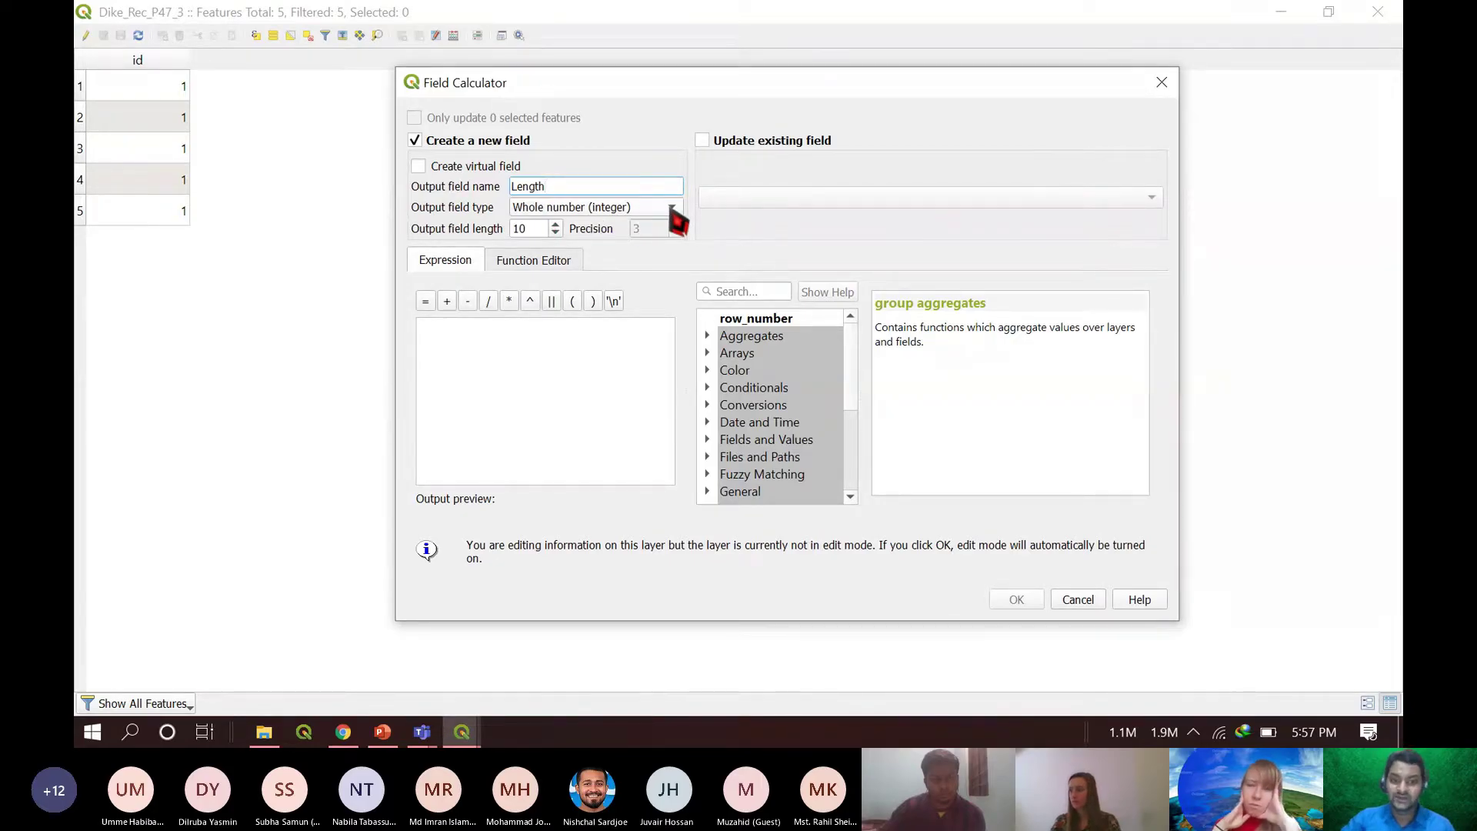
- Search the expression functions for length and insert the geometry function $length into the Length field's expression
click(750, 292)
text(len)
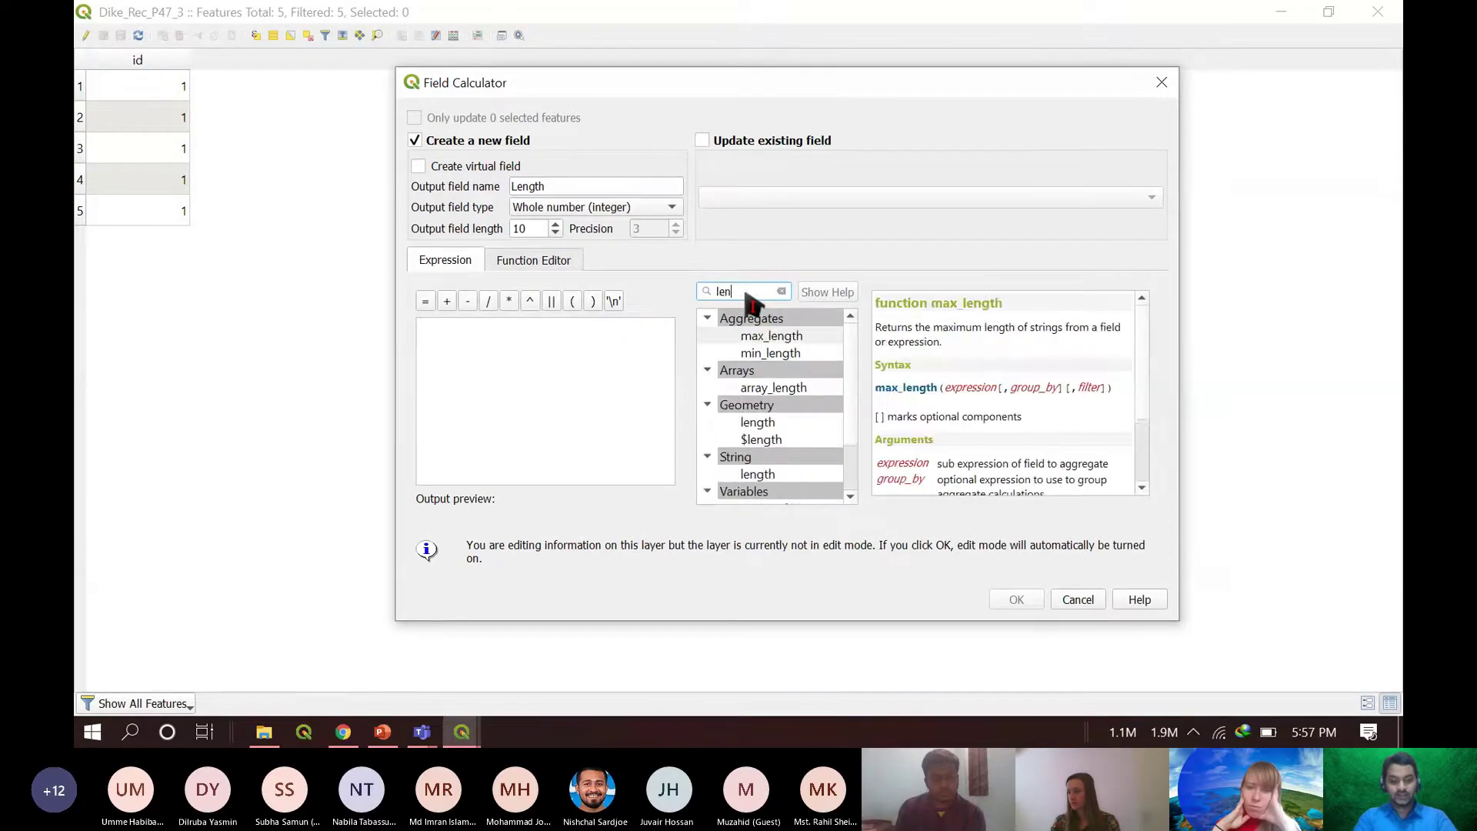
text(gth)
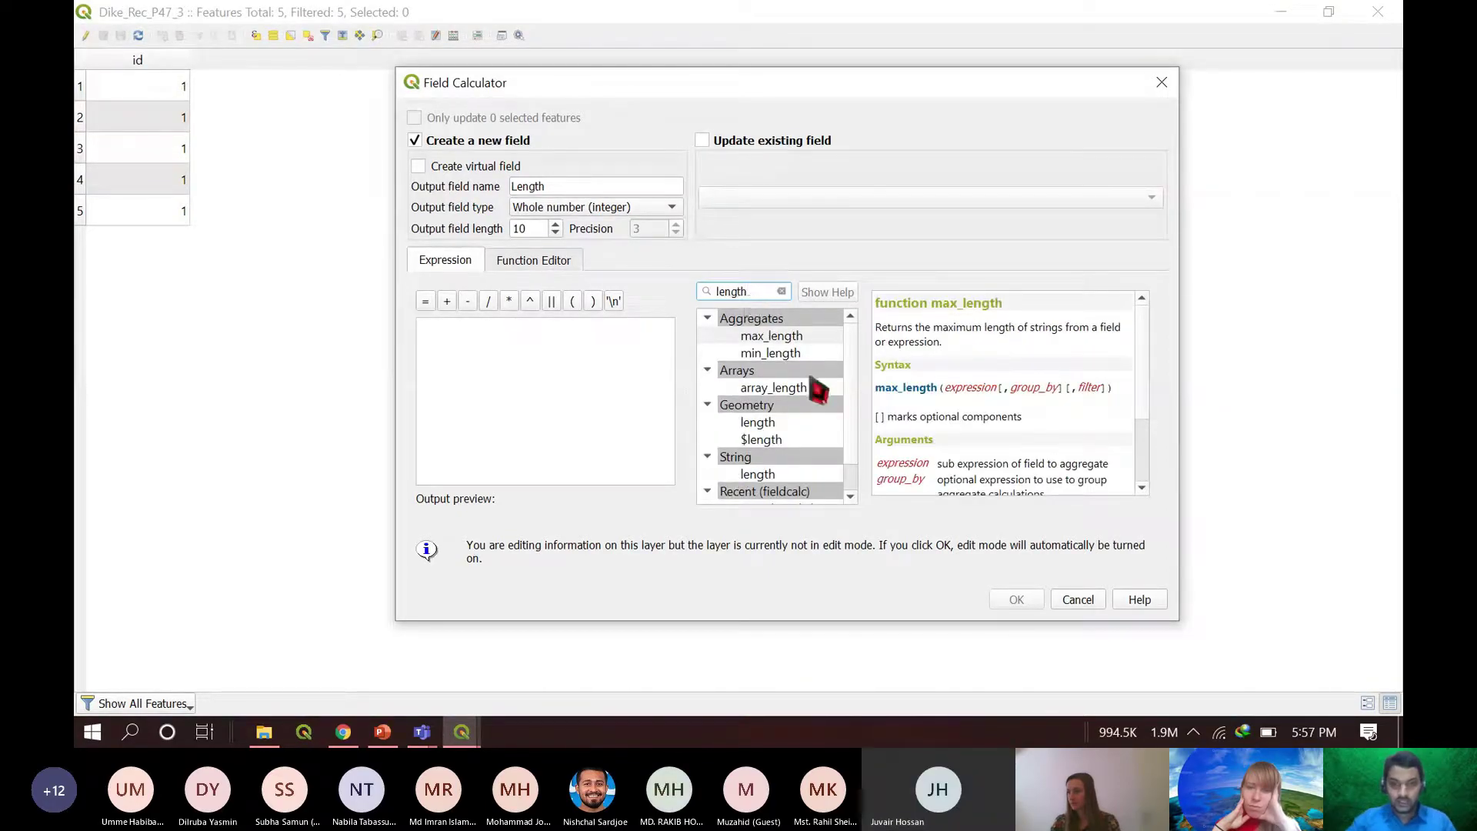
scroll(840, 389, down, 1)
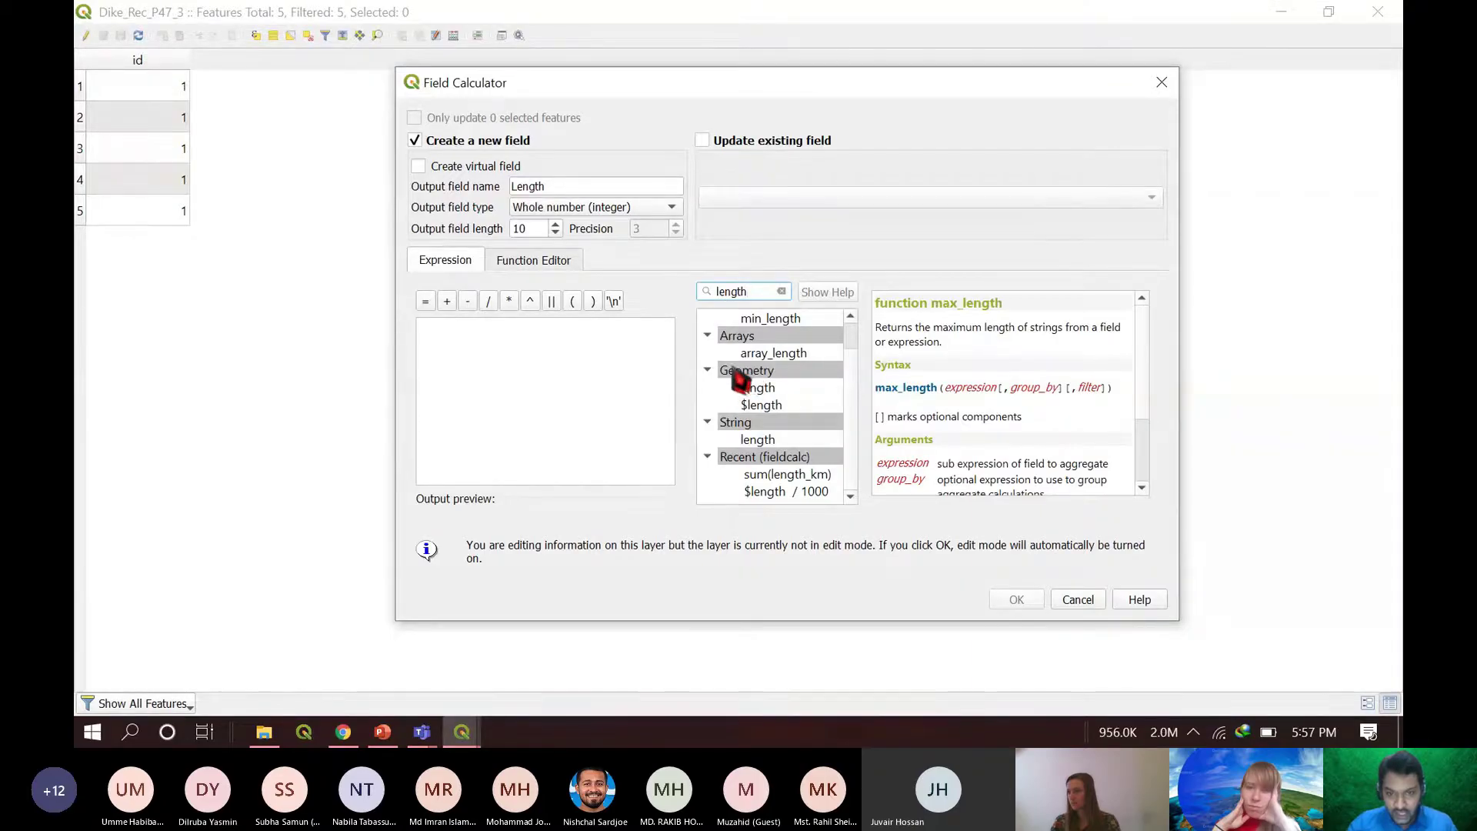
click(763, 407)
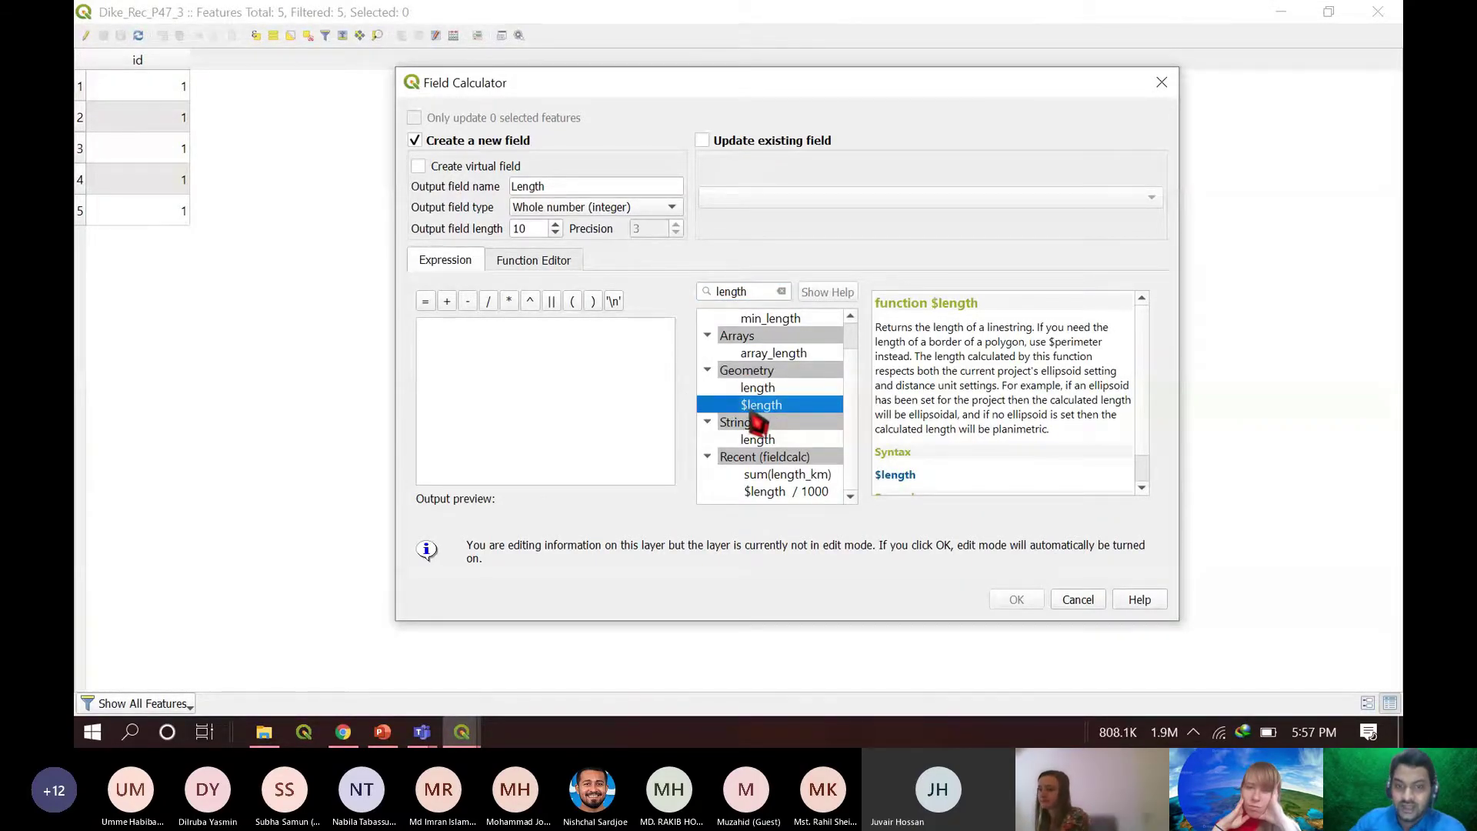
double_click(760, 407)
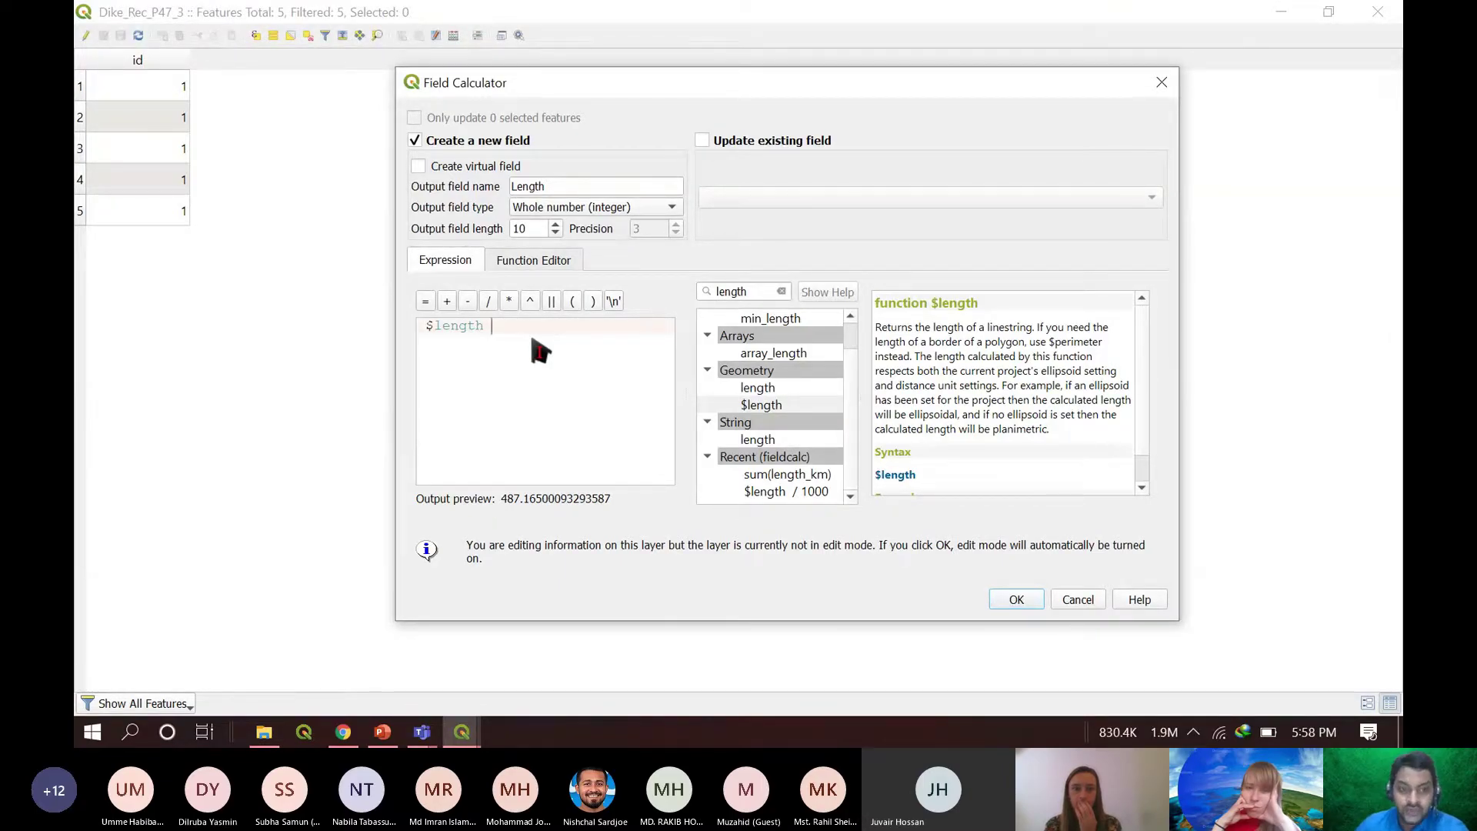
- Complete the expression as $length / 1000 to create the whole-number Length field, and sort the table by that column
click(488, 301)
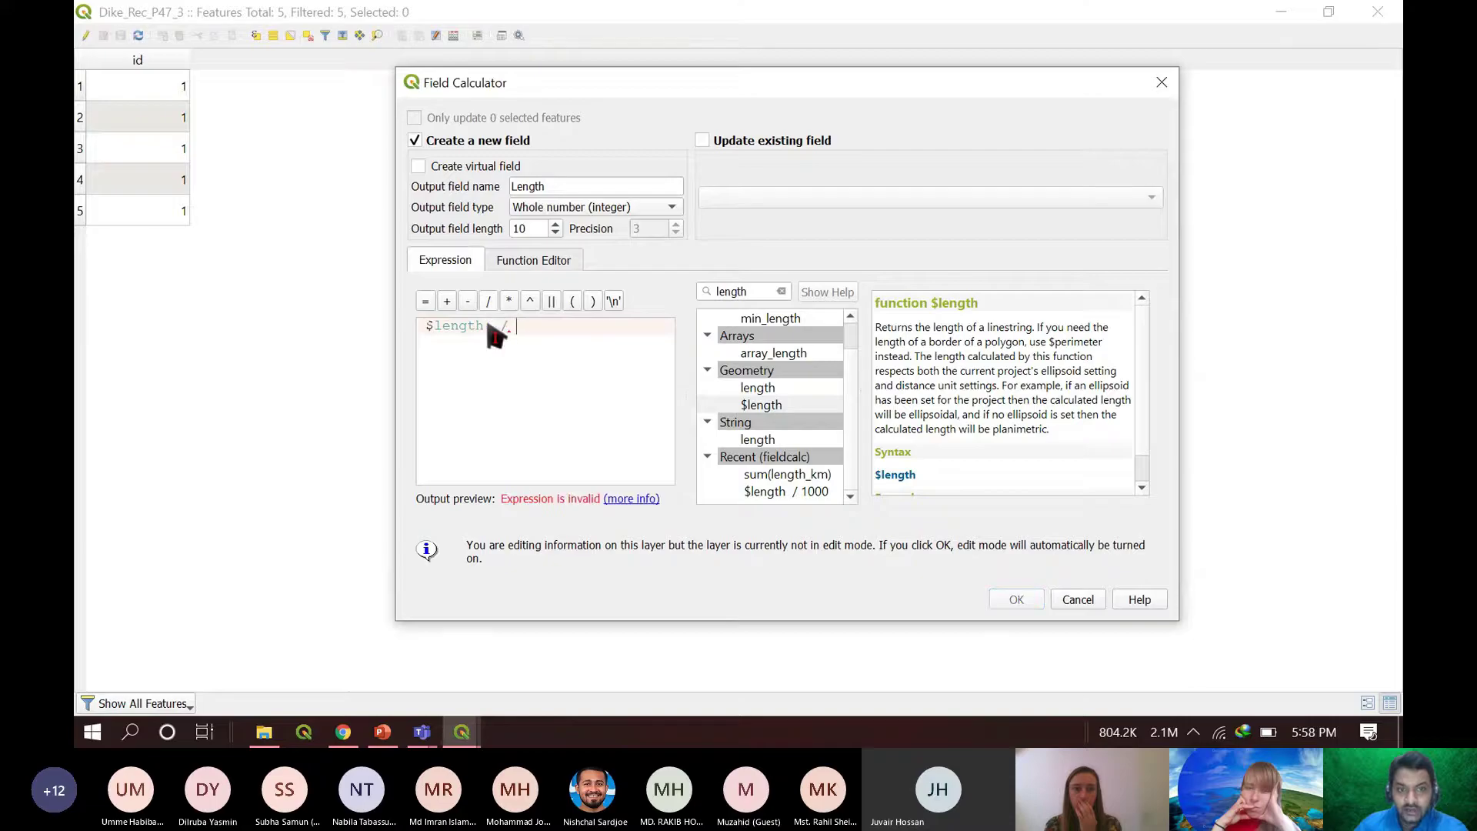
text(1)
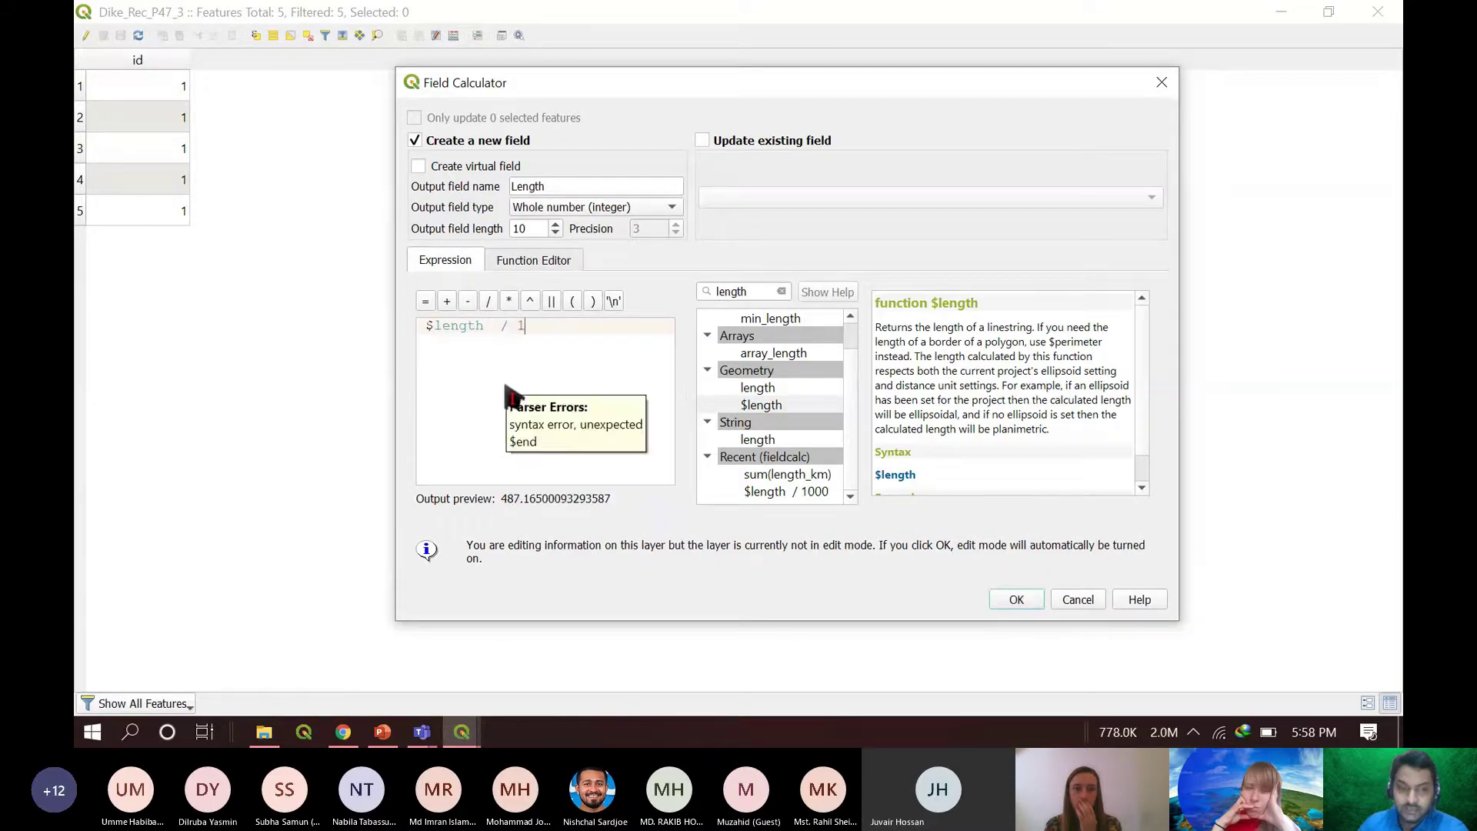
text(000)
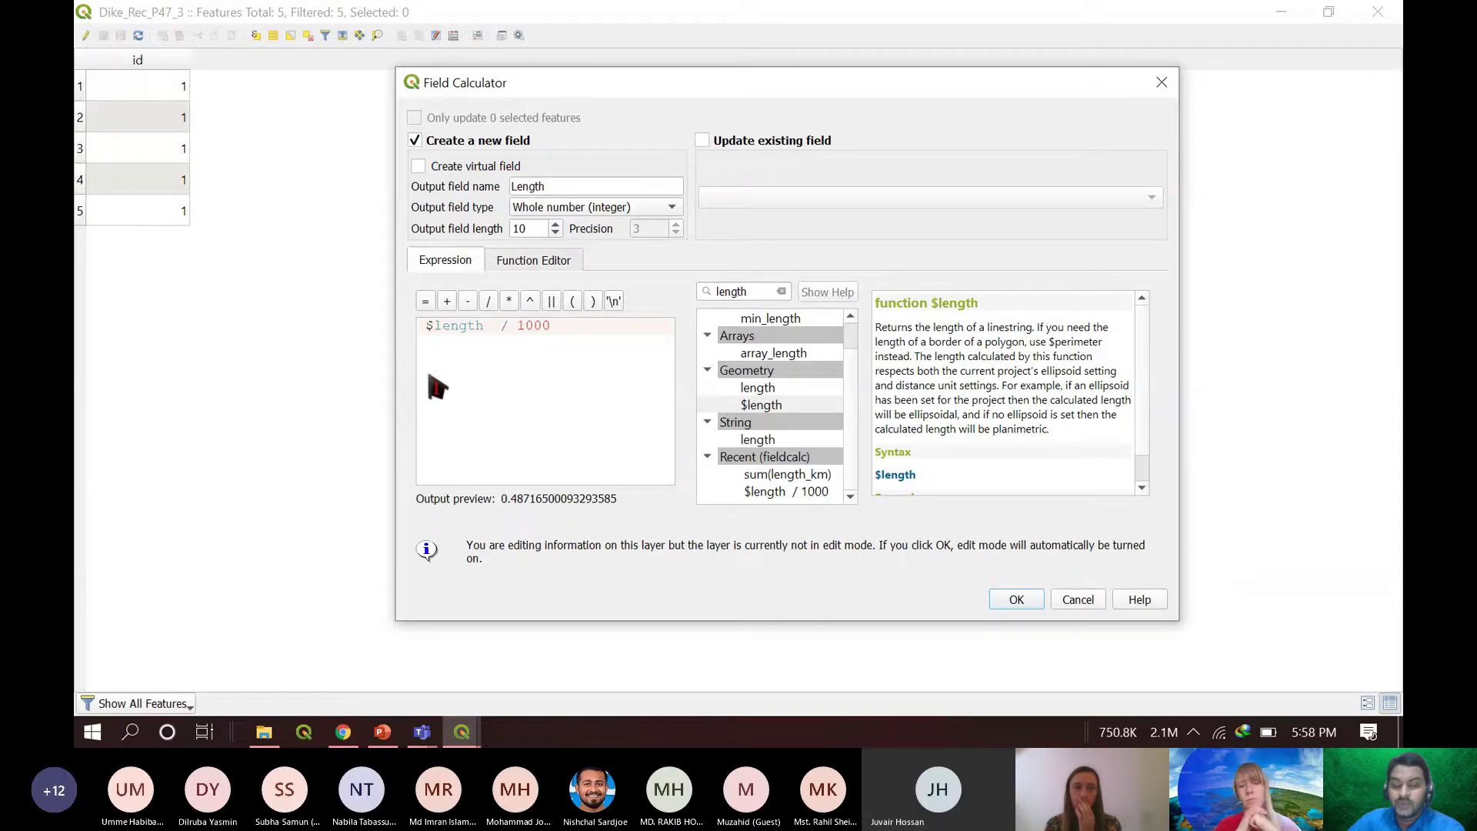
click(1031, 605)
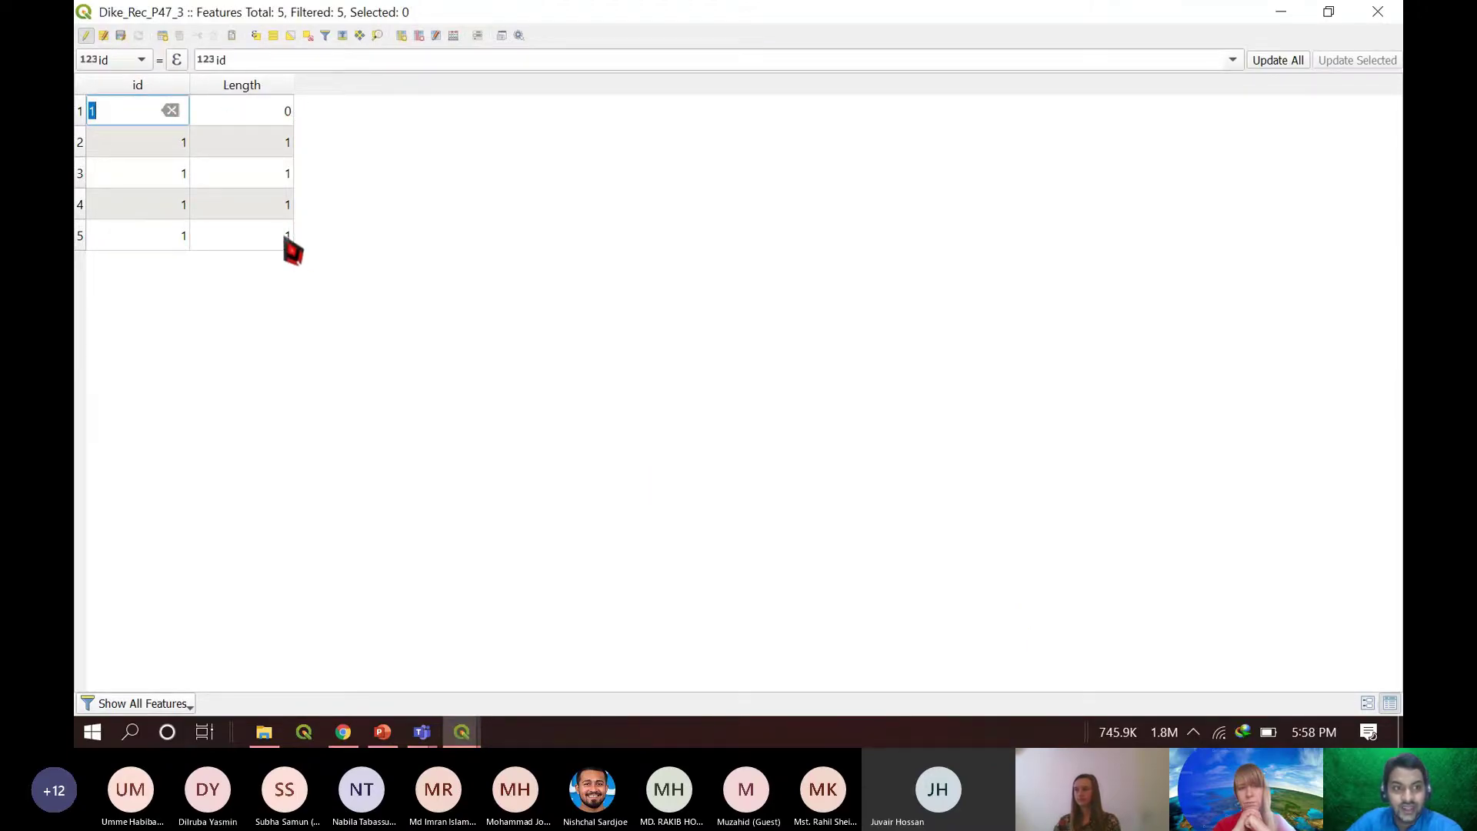
click(243, 89)
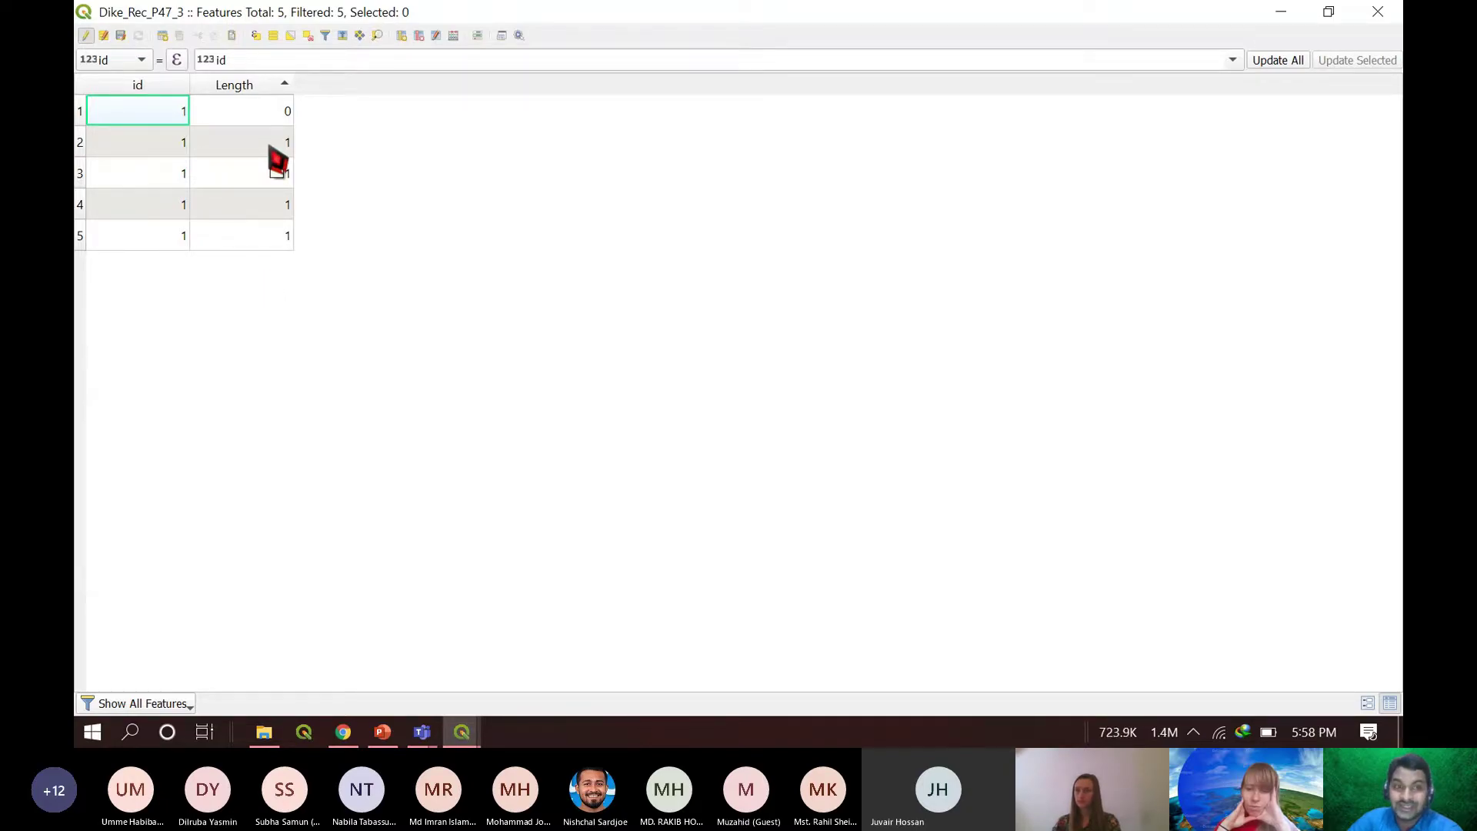
- Set up another calculated field named Length_ful with the $length function as its expression
click(453, 36)
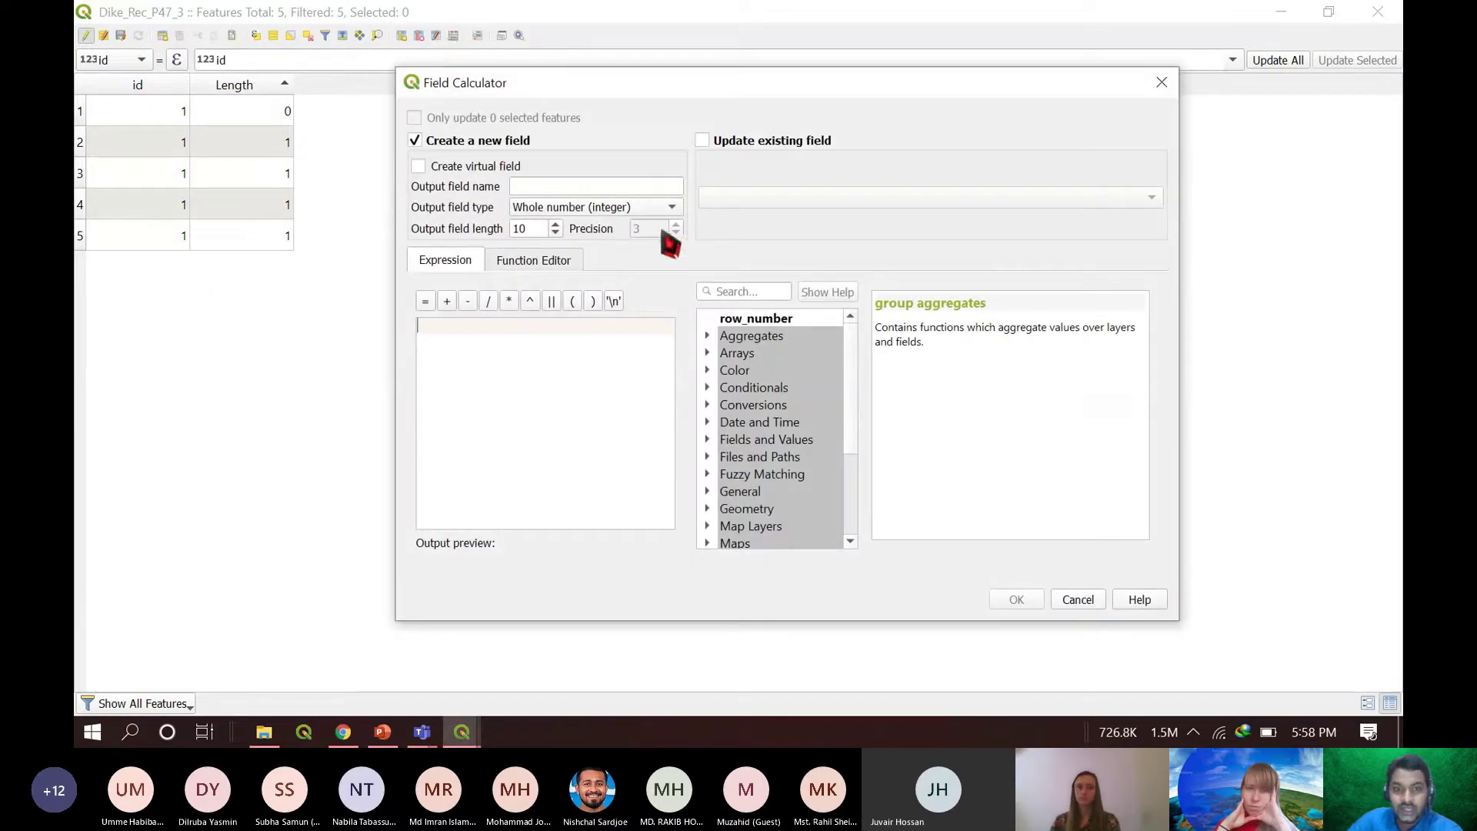
click(761, 292)
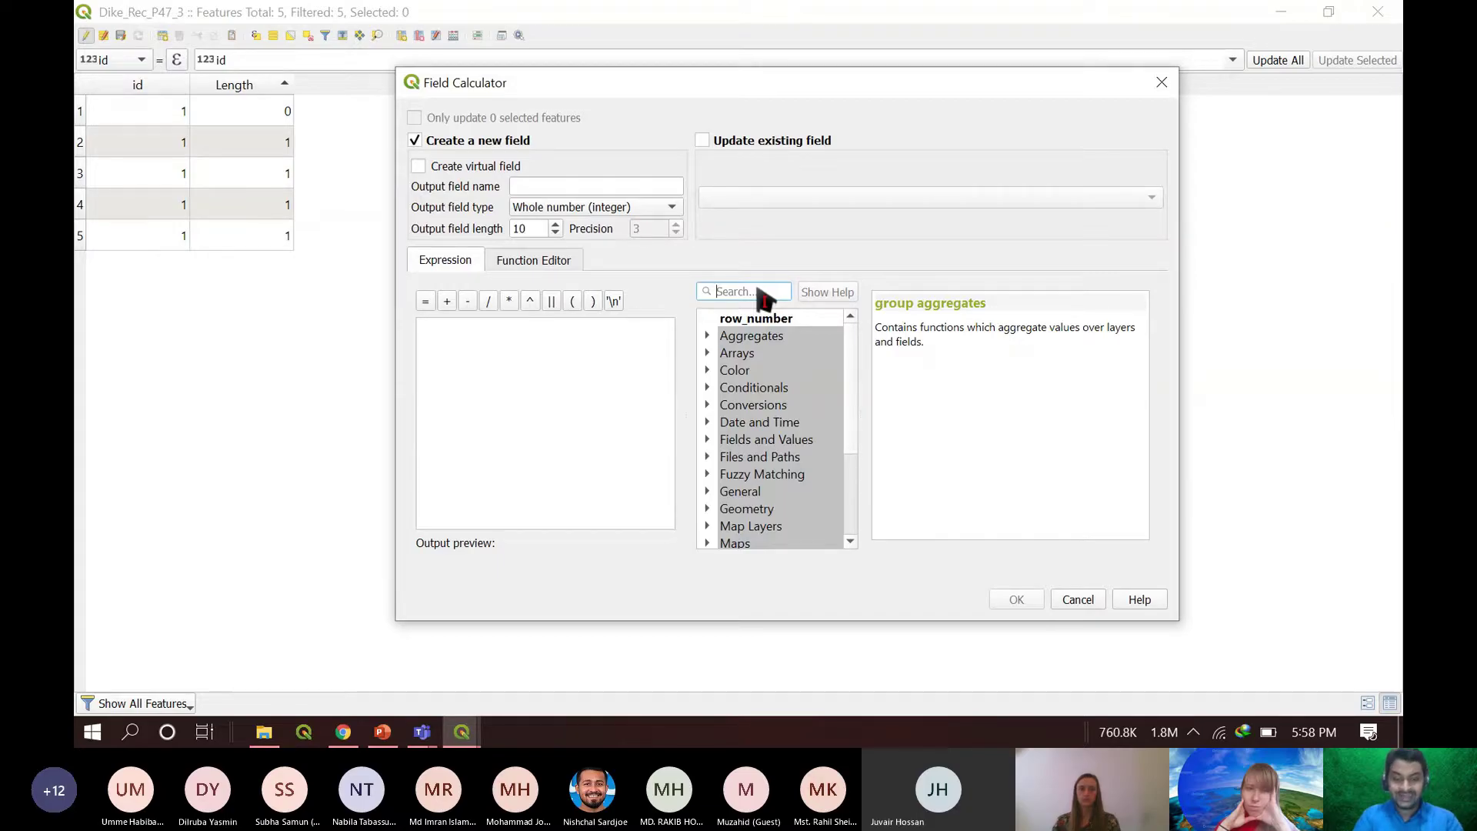
text(leng)
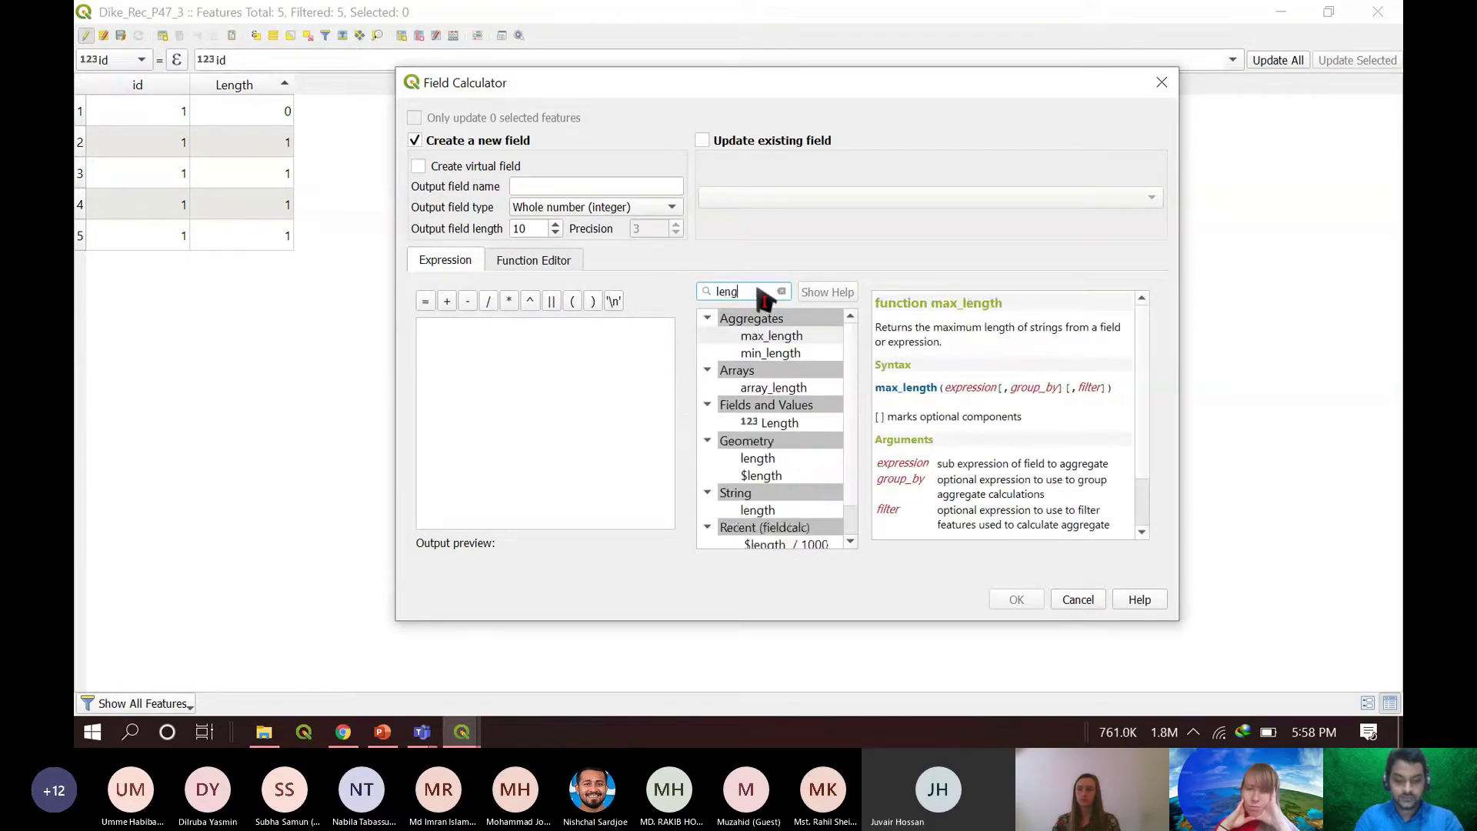
double_click(776, 477)
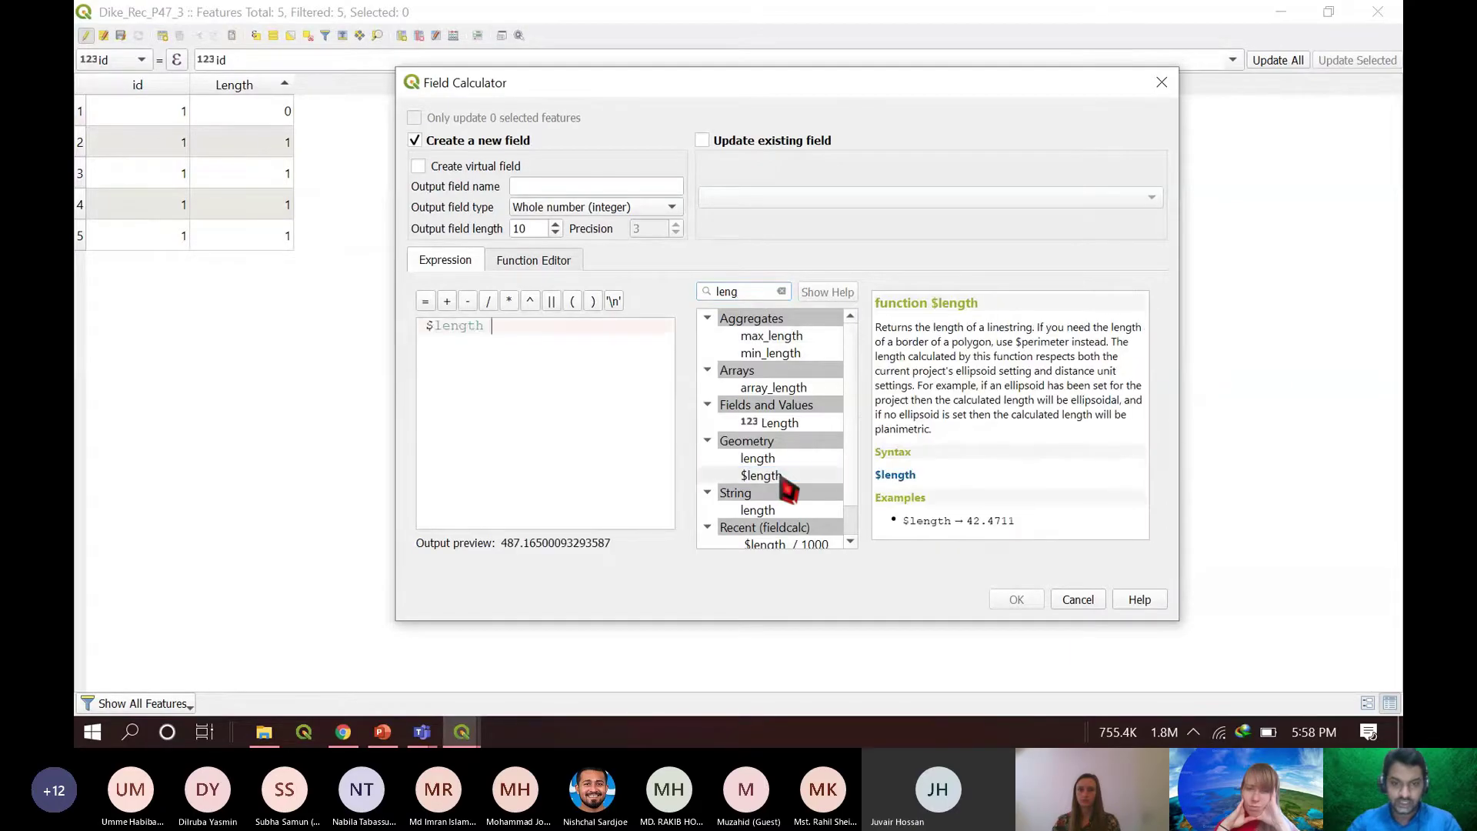
click(566, 187)
text(Length_ful)
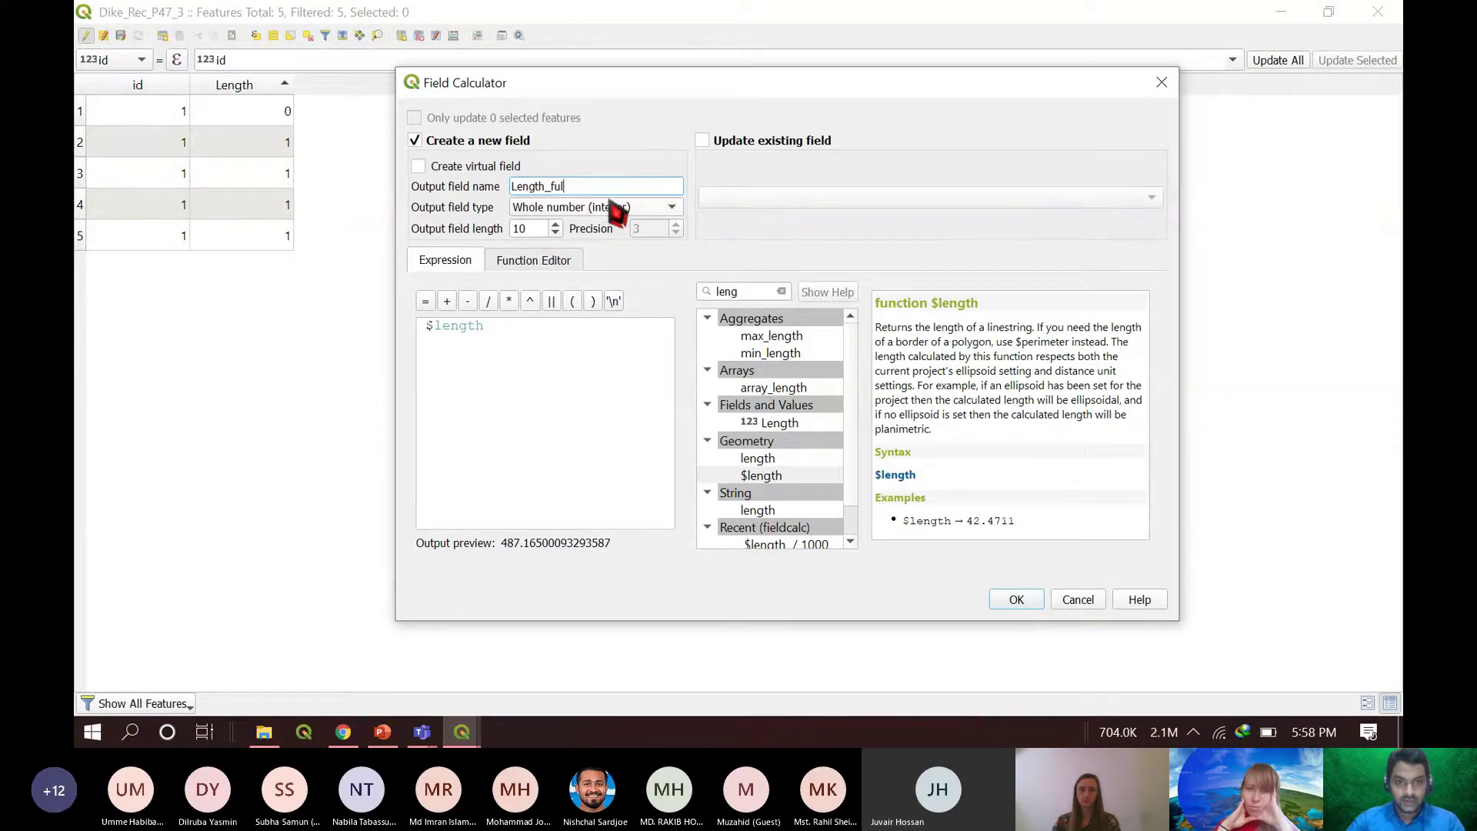
- Set the Length_ful field type to Whole number (integer 64 bit) and create it with the expression $length / 1000
click(615, 208)
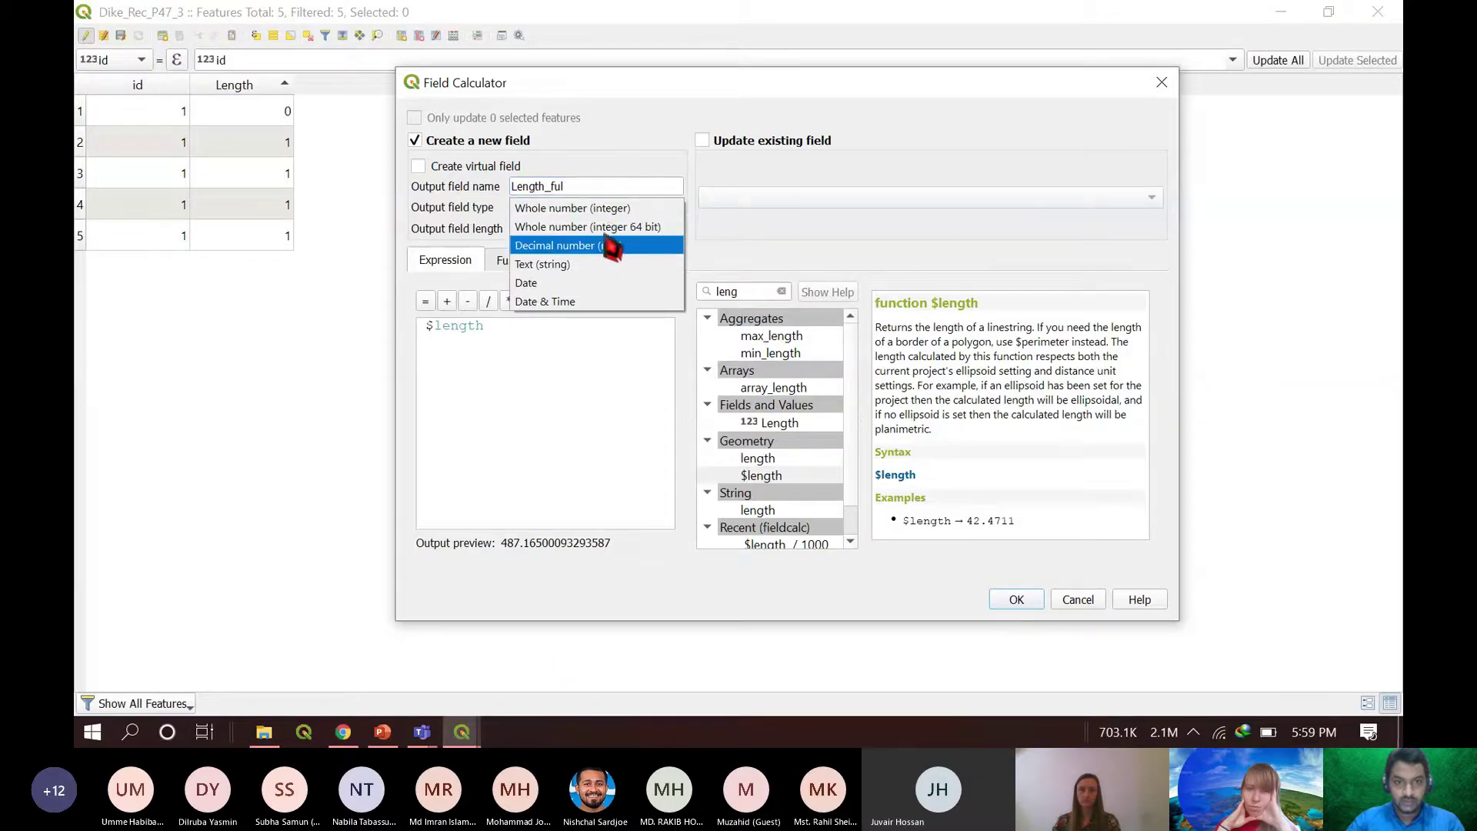
click(647, 228)
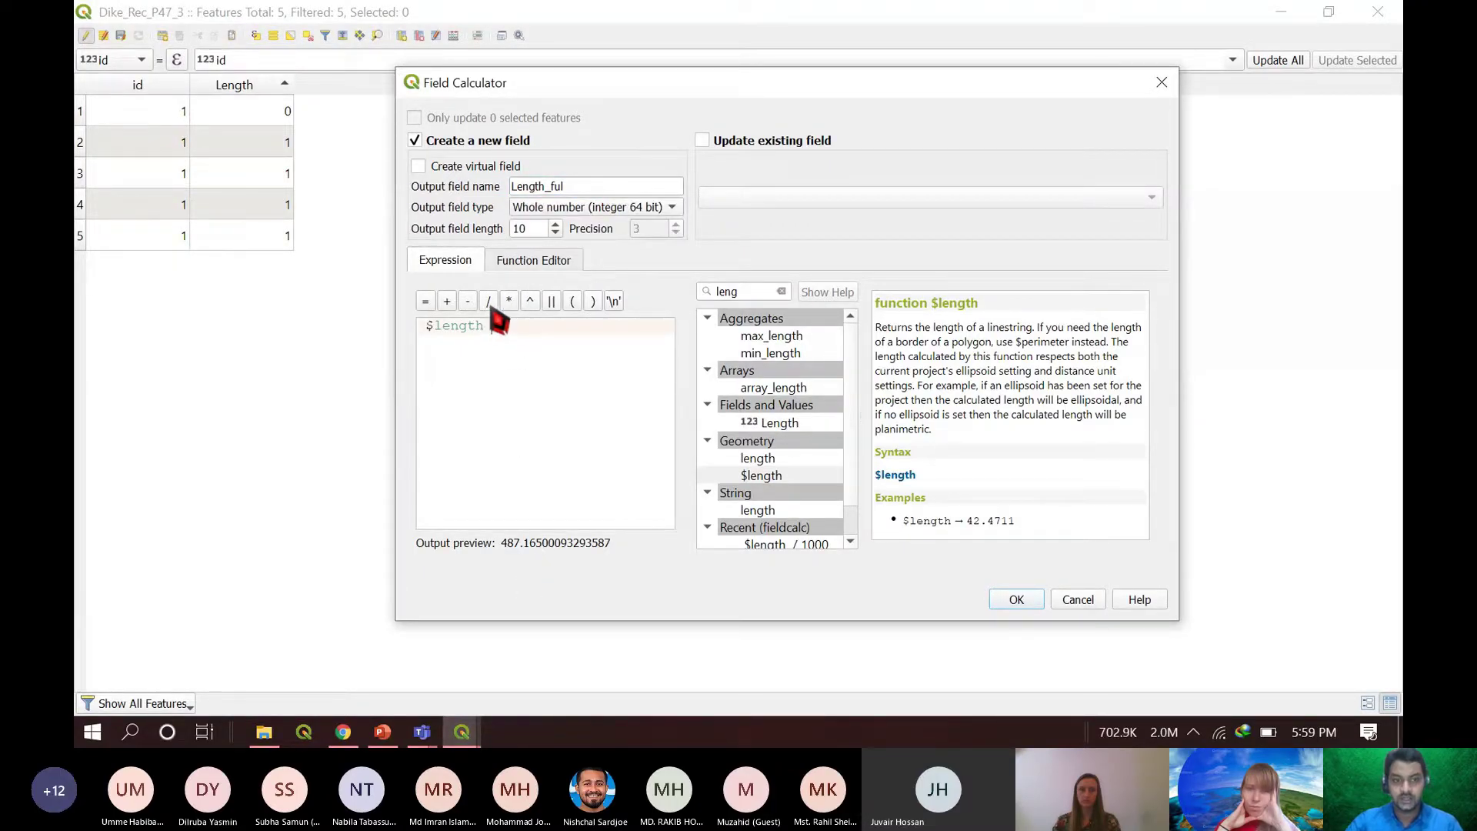
click(488, 302)
text(1000)
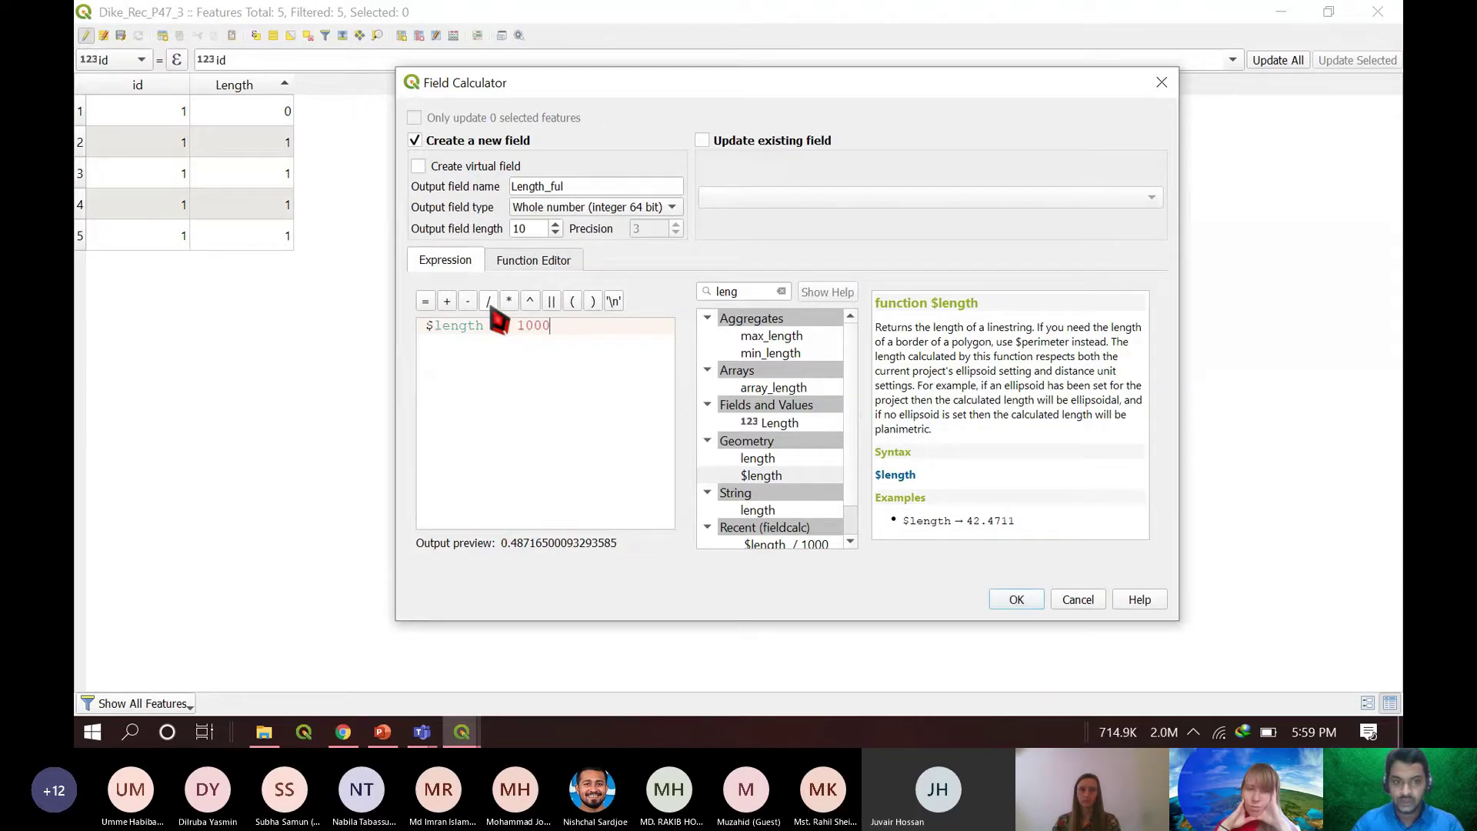
click(1031, 601)
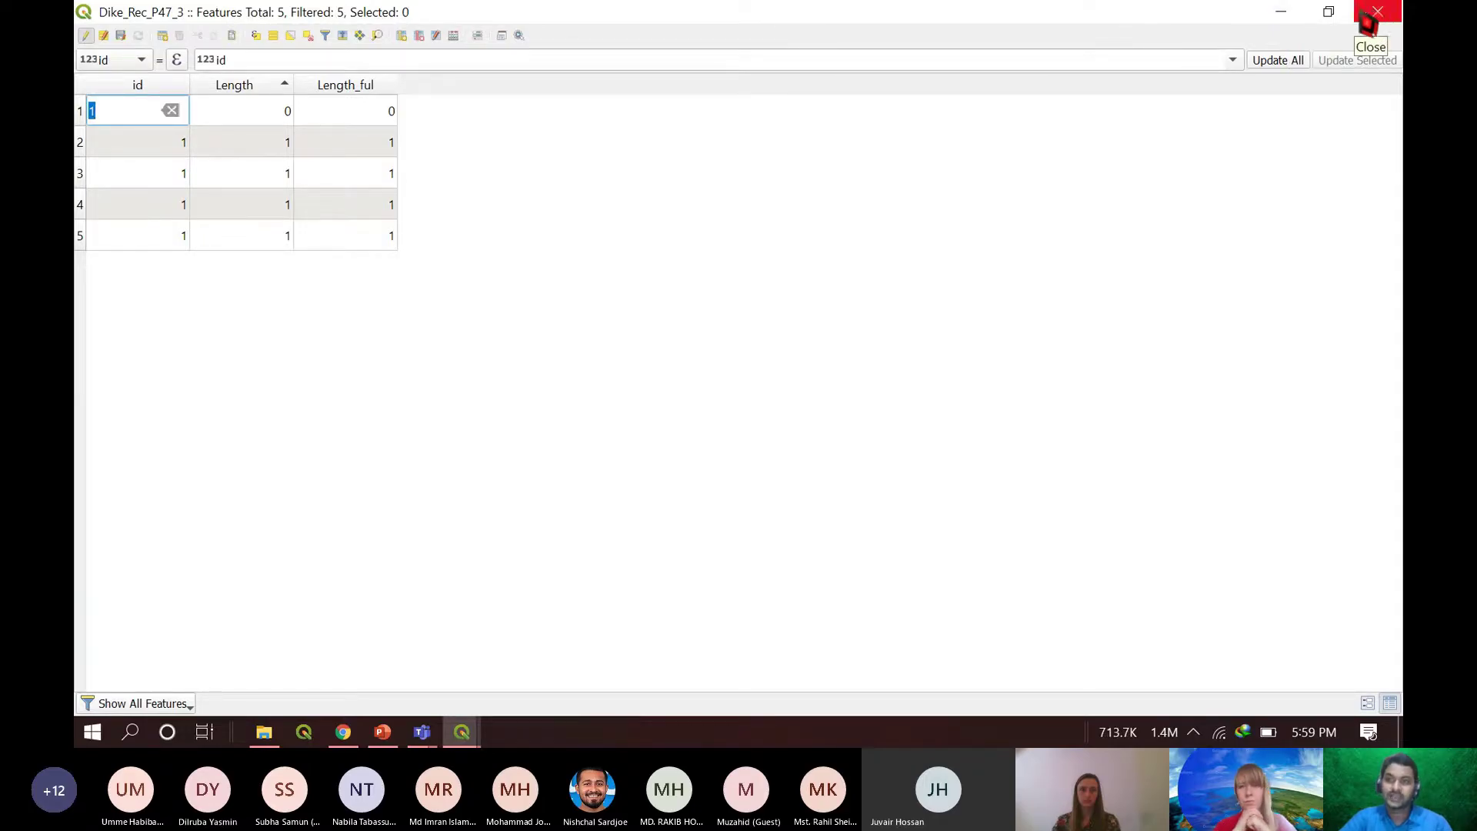
- Run Basic Statistics for Fields on the Length_ful field of the Dike_Rec_P47_3 layer, with output to a temporary file
click(1279, 16)
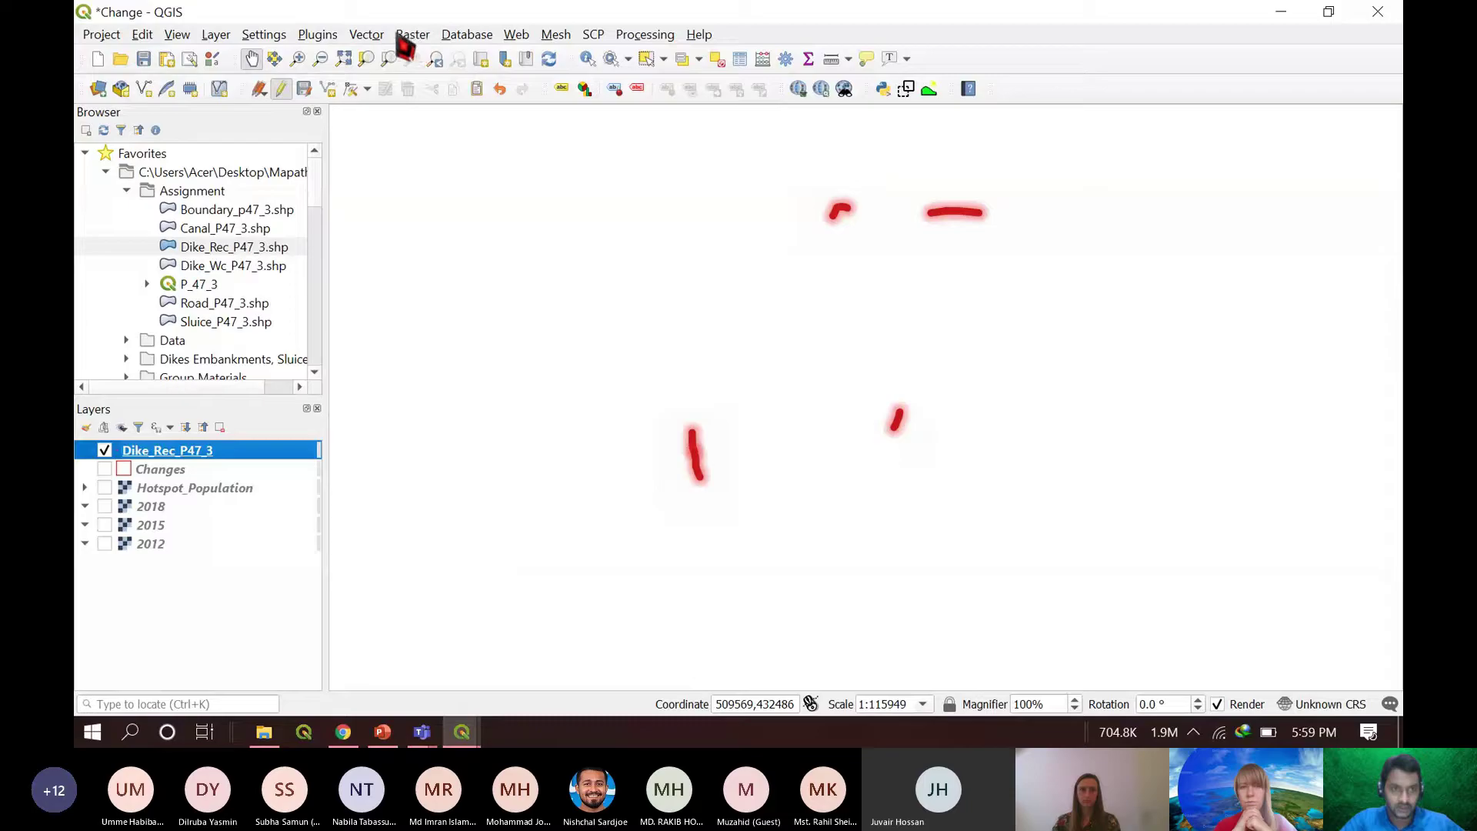
click(367, 39)
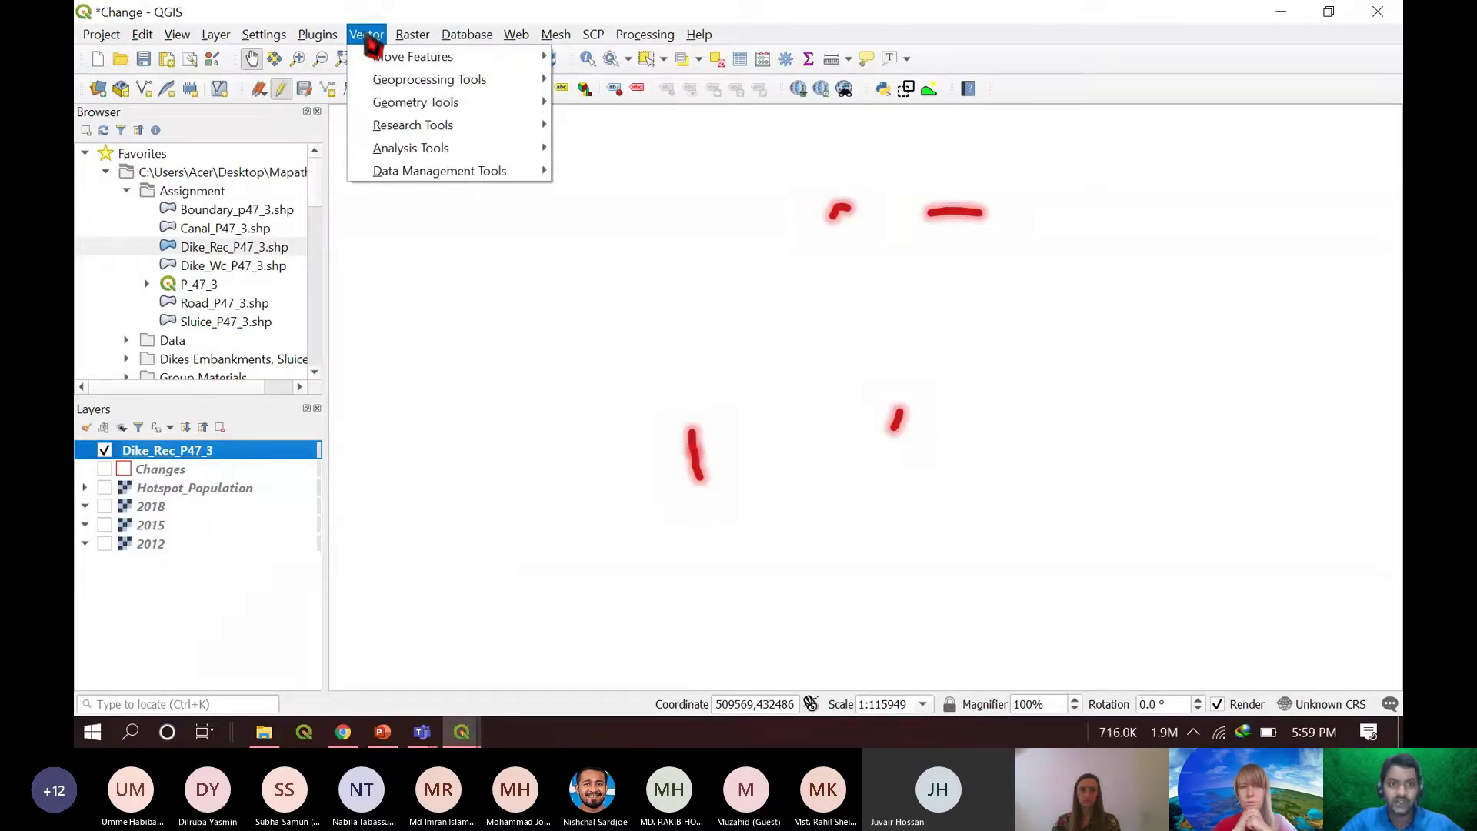
mouse_move(379, 154)
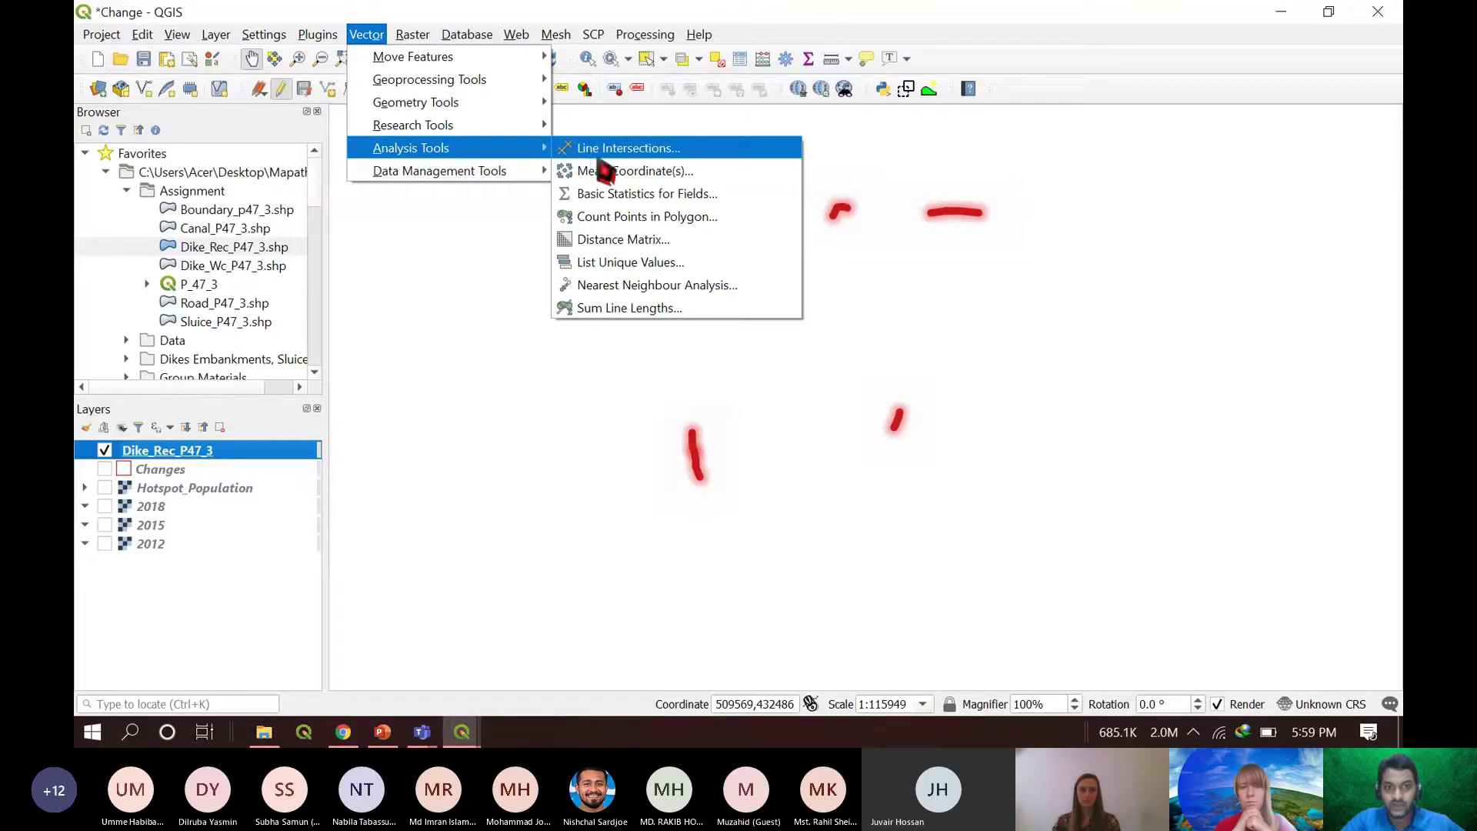
click(672, 208)
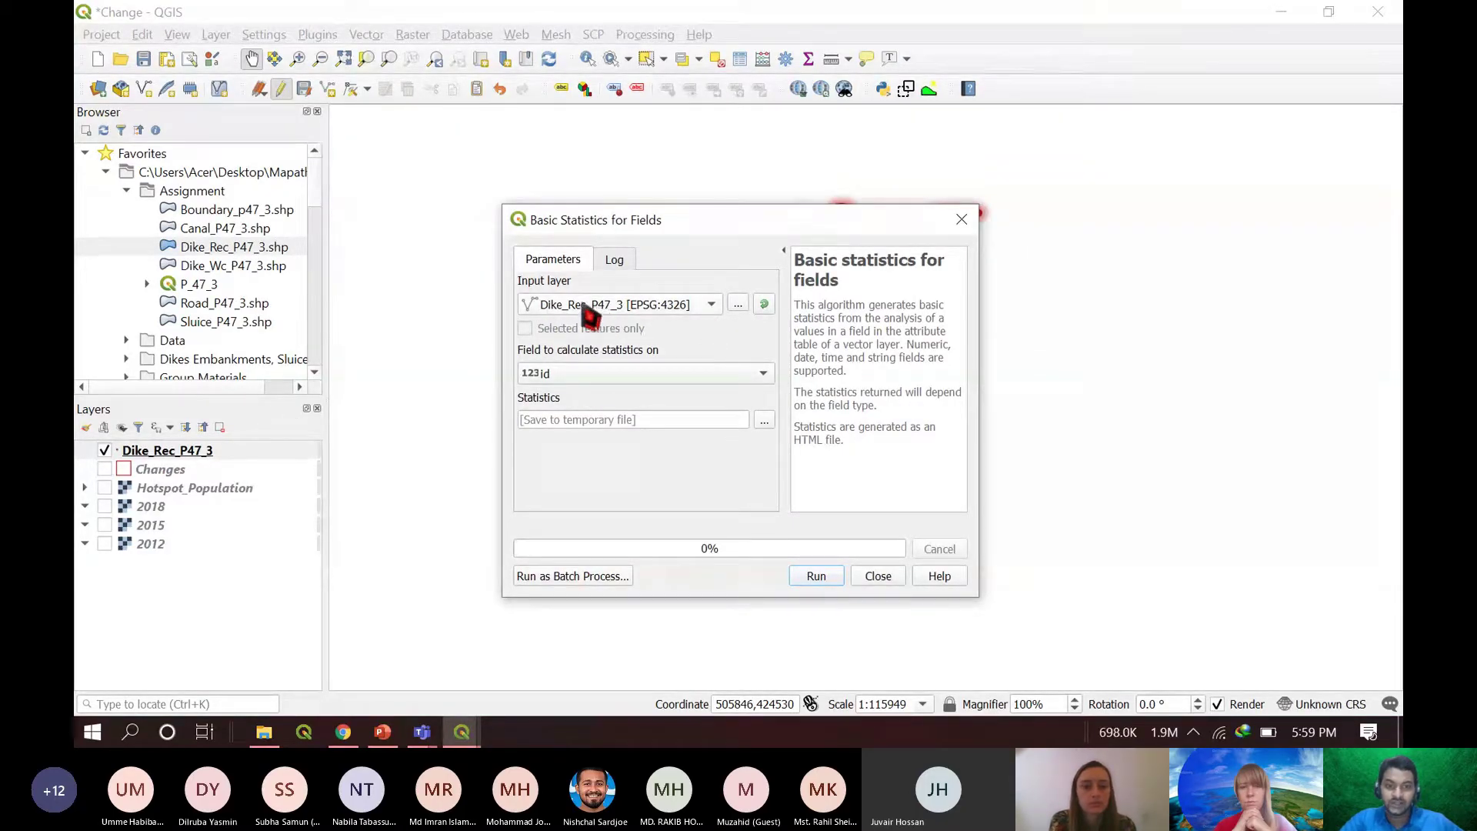
click(711, 306)
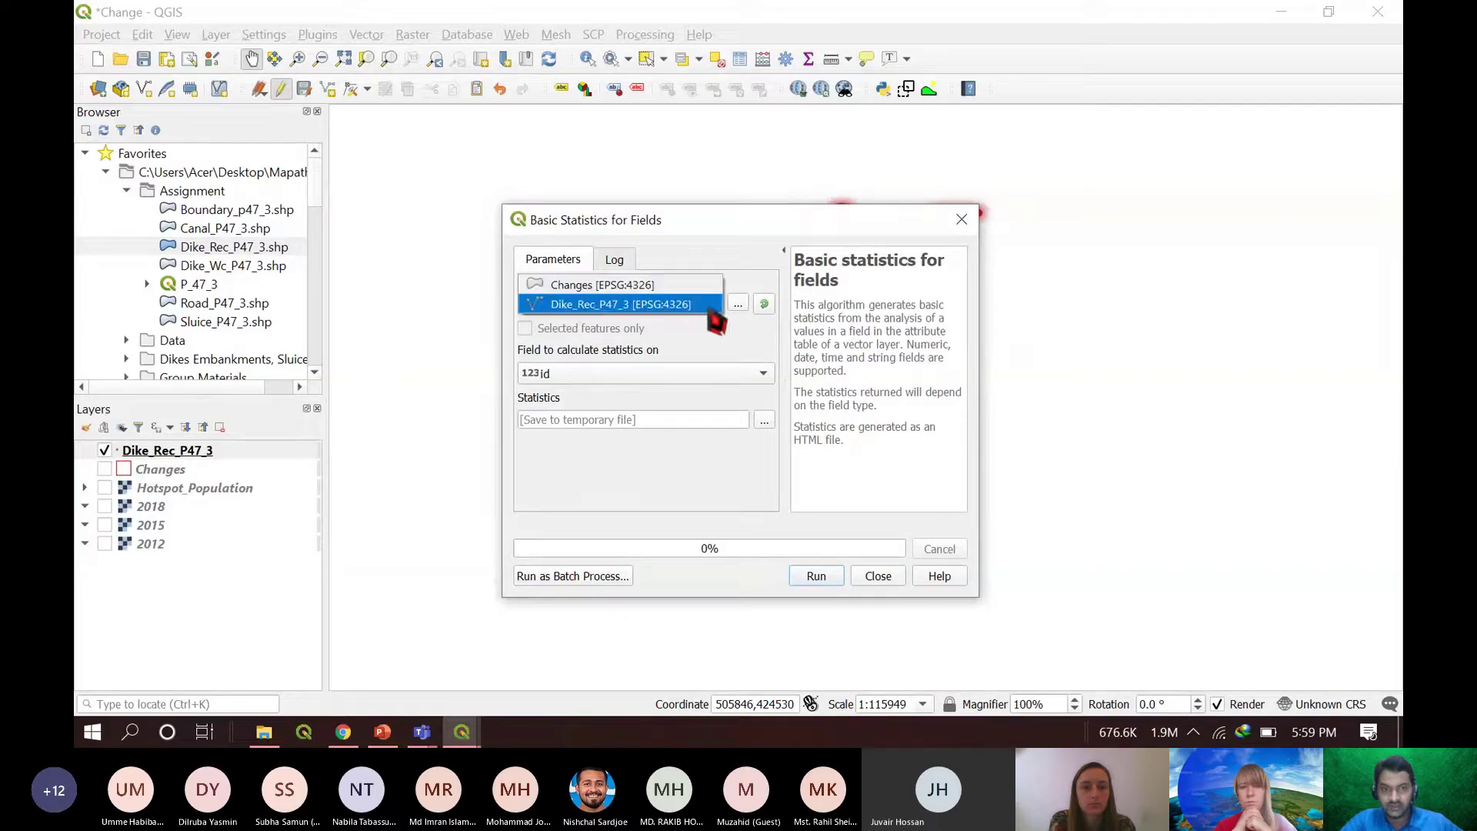
click(637, 305)
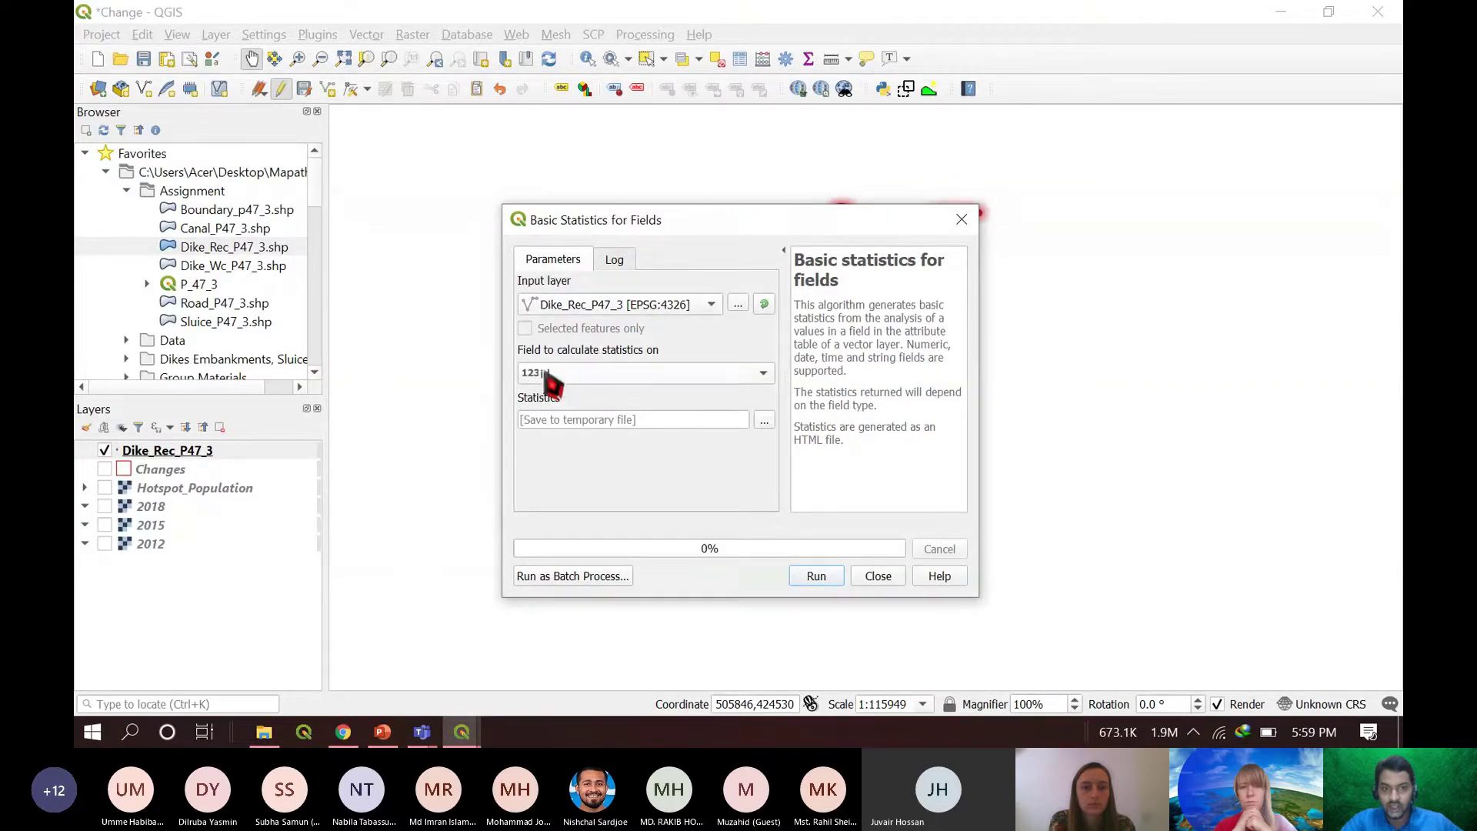
click(764, 375)
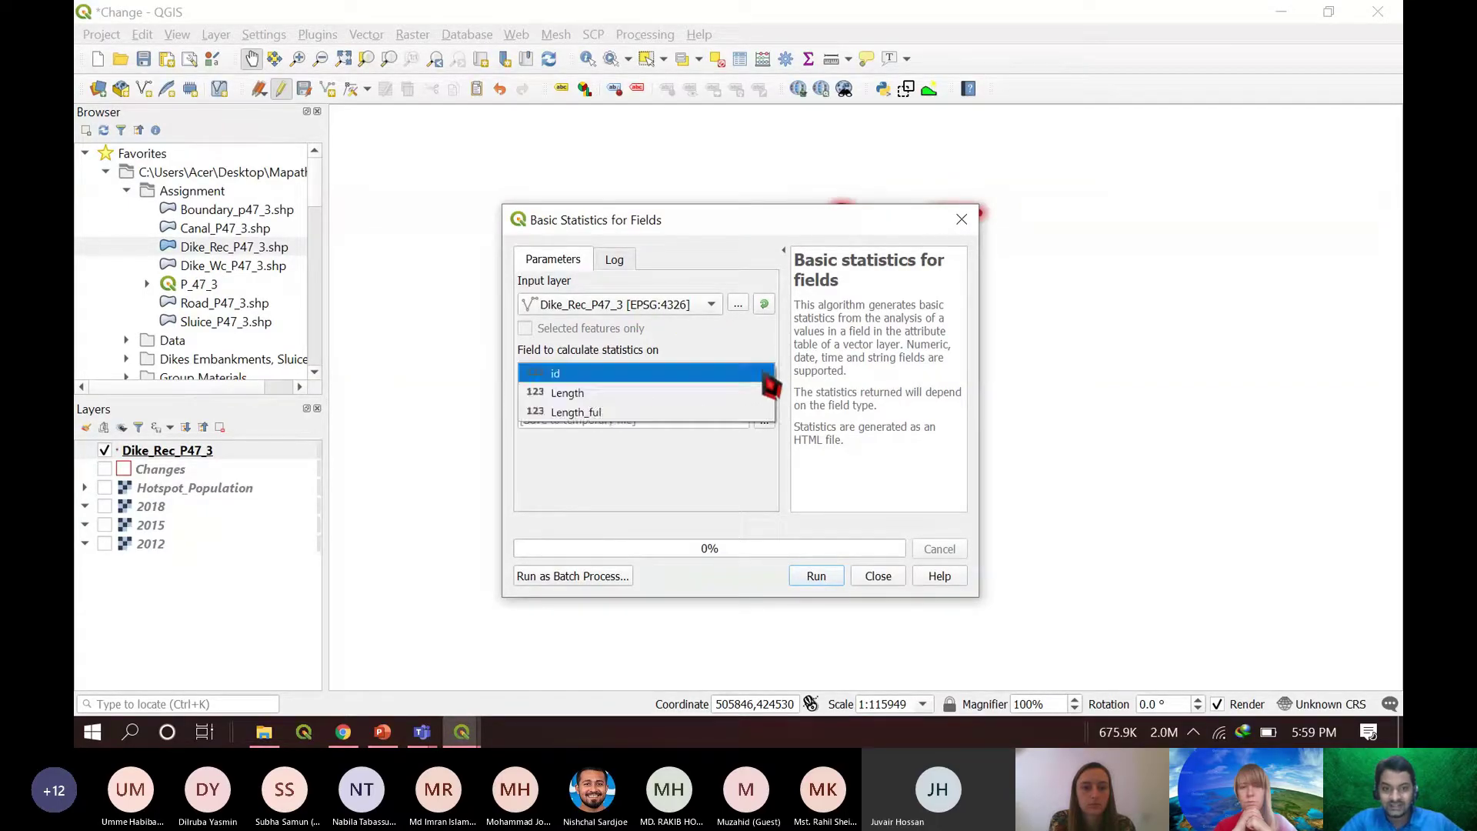
click(575, 415)
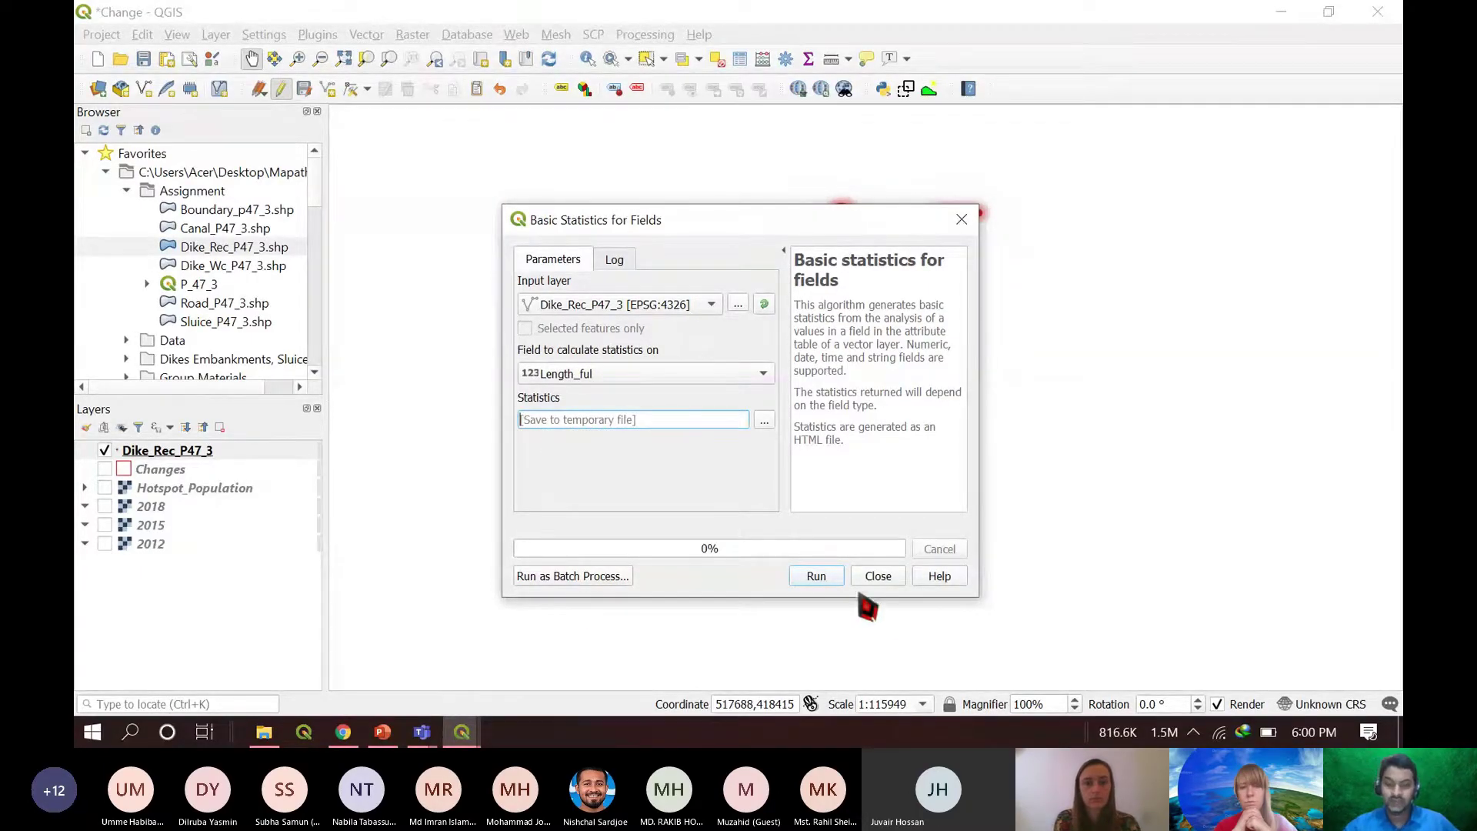
click(824, 577)
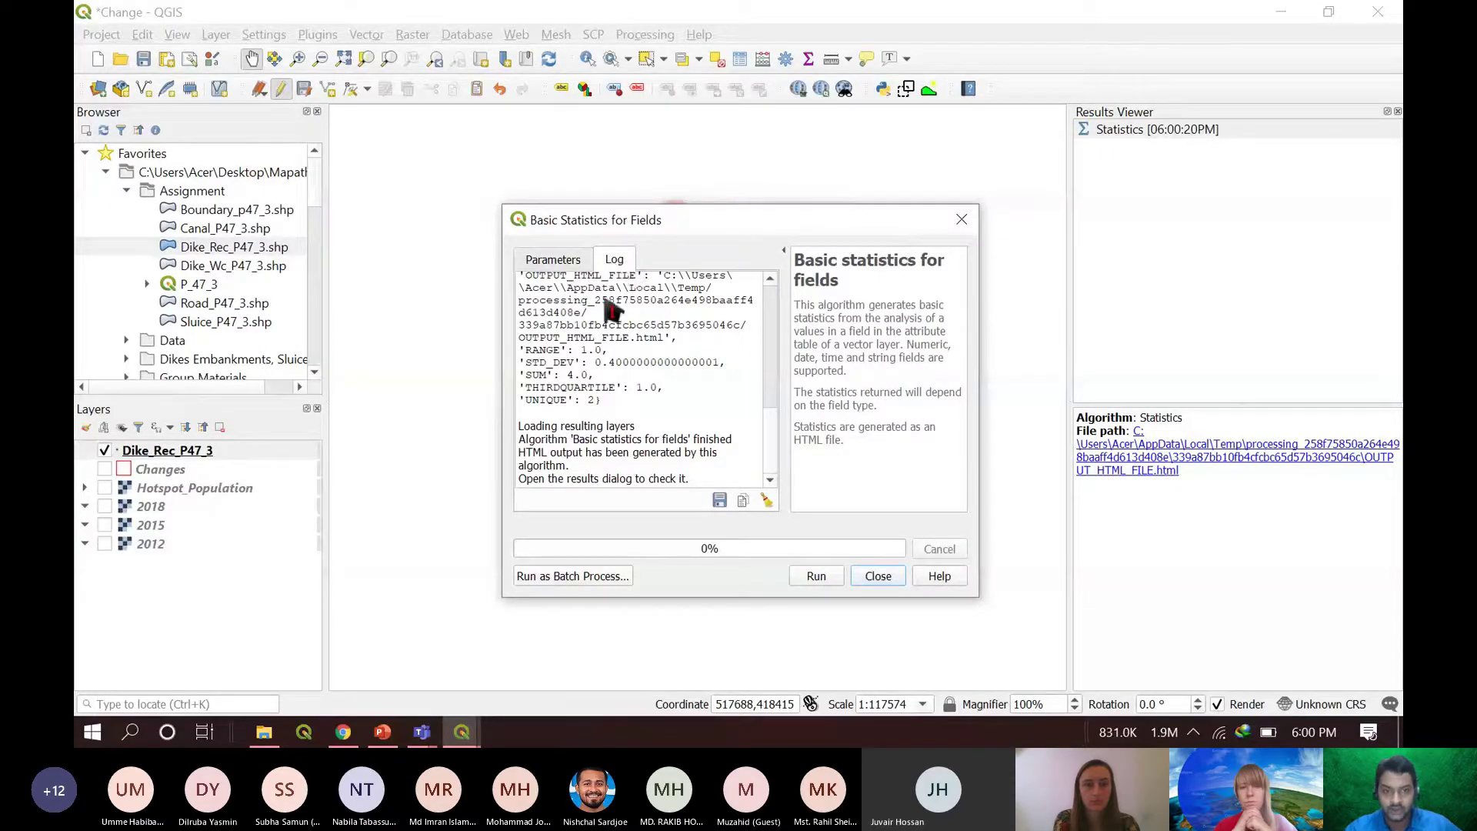
- Highlight the SUM entry in the statistics log, and close the statistics dialog and the Results Viewer
triple_click(577, 388)
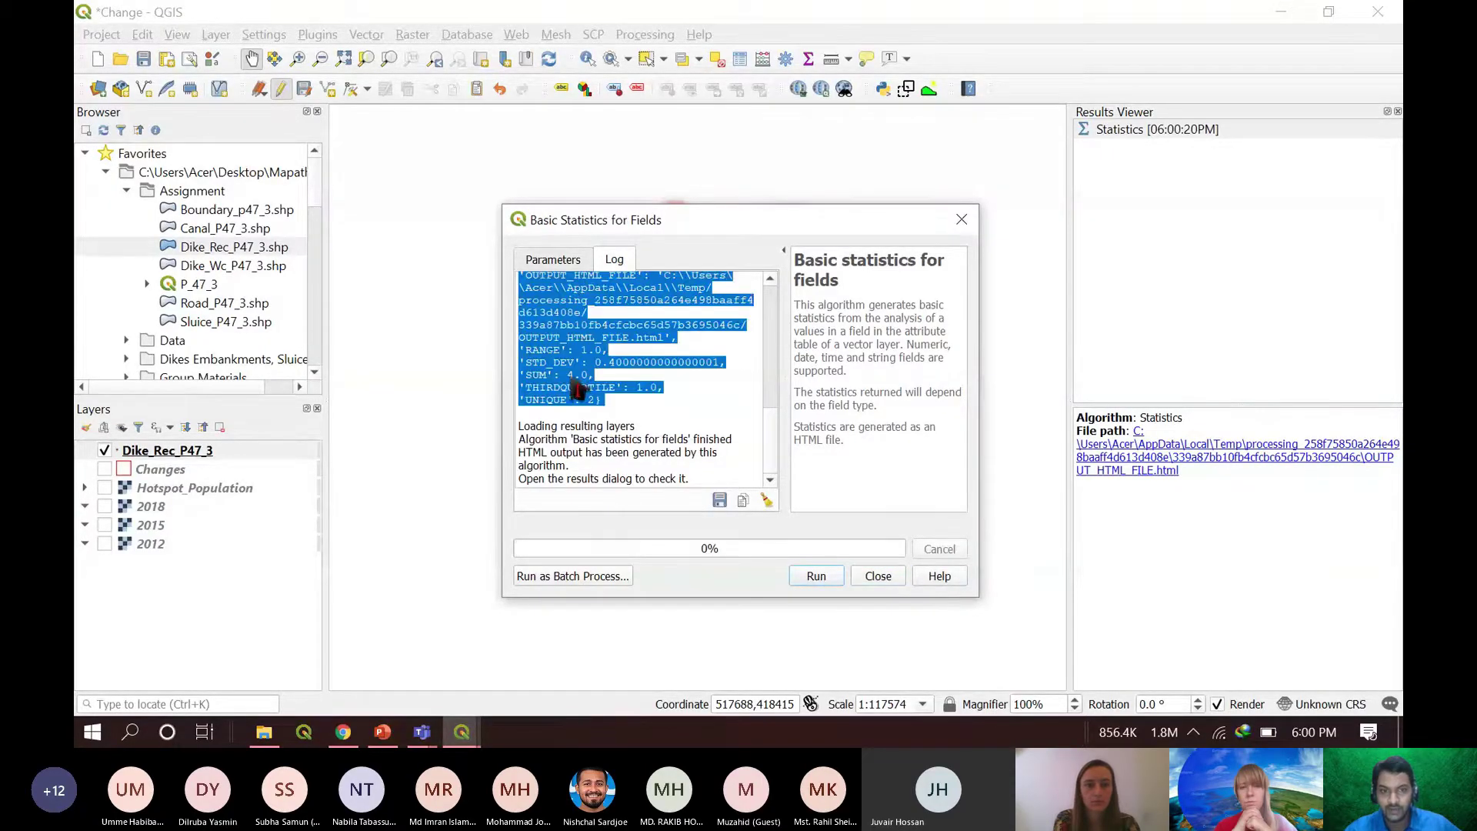
drag(589, 377, 527, 383)
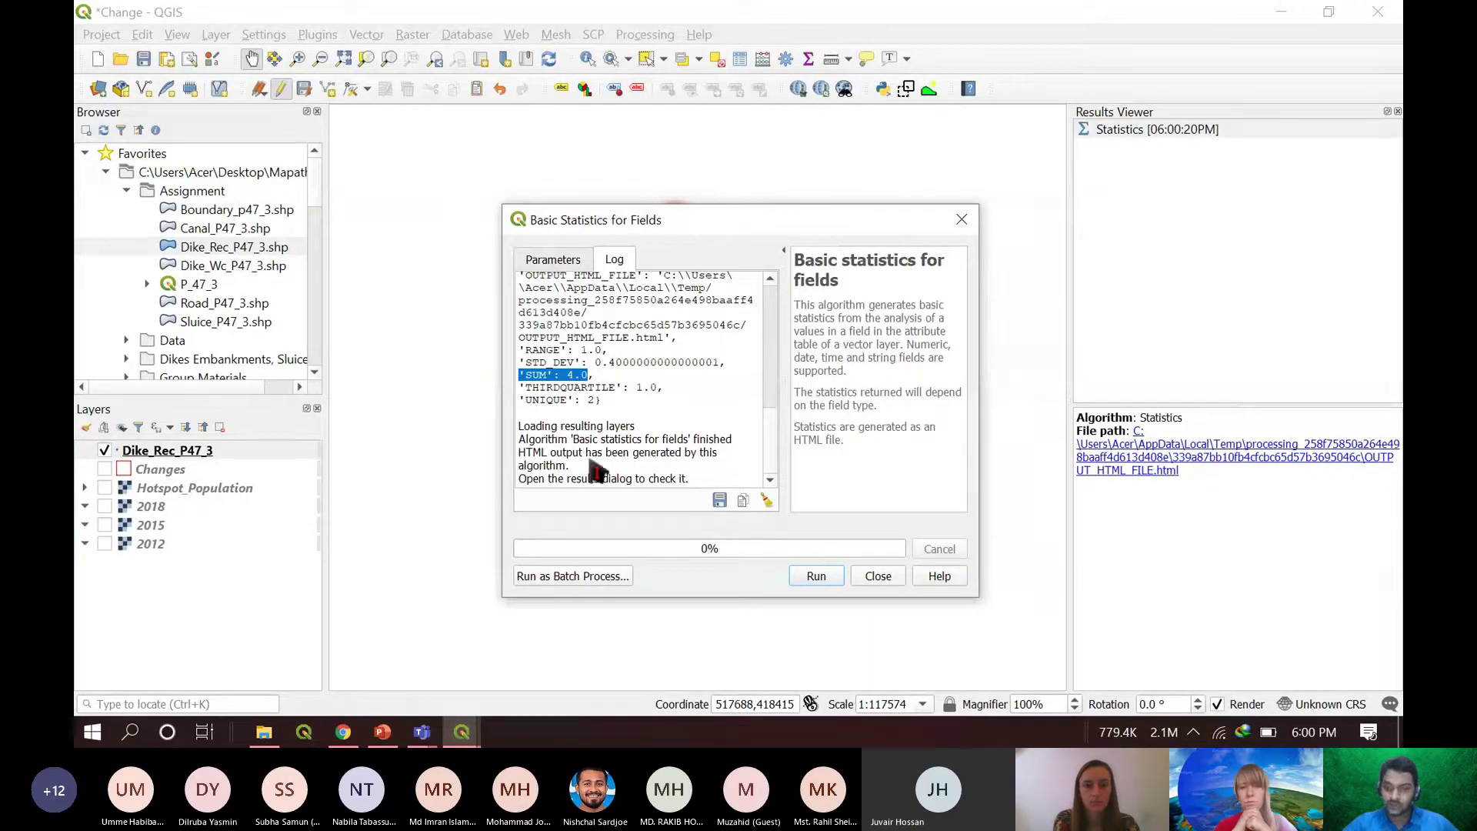
click(880, 578)
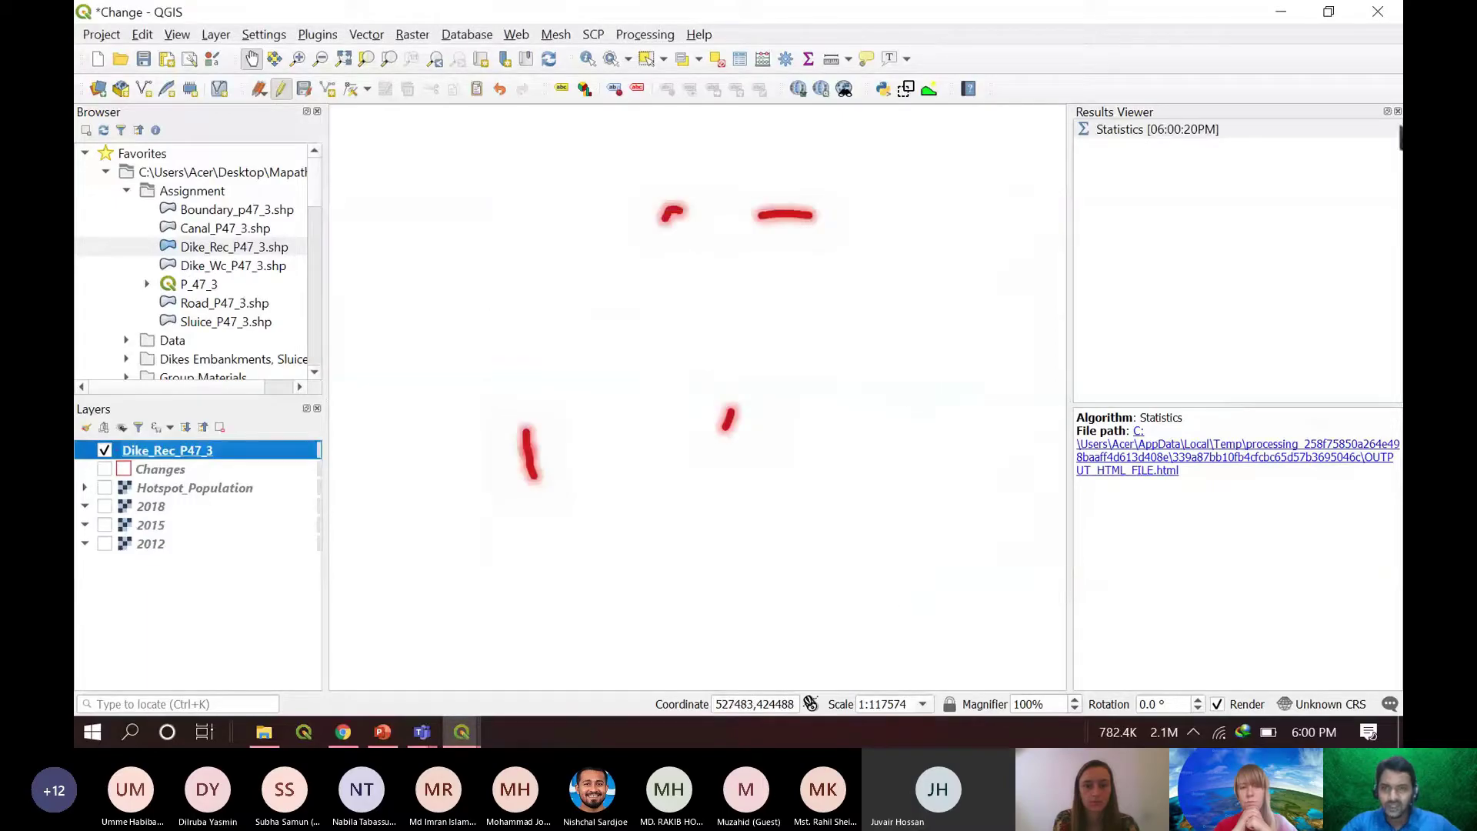
click(1397, 112)
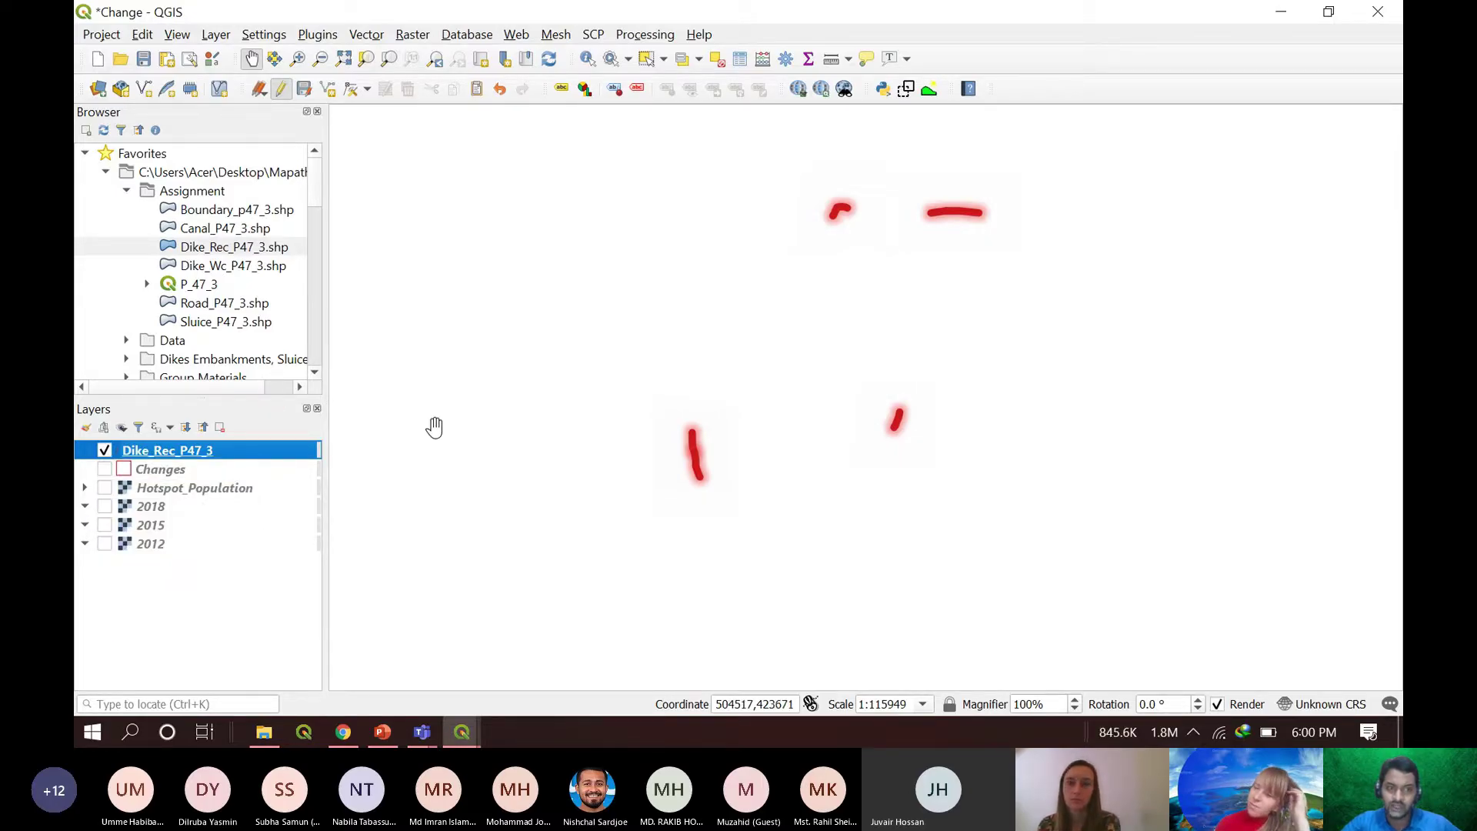
- Hide the Dike_Rec_P47_3 layer and display the 2012 imagery with the Changes polygons over it
right_click(128, 451)
click(105, 450)
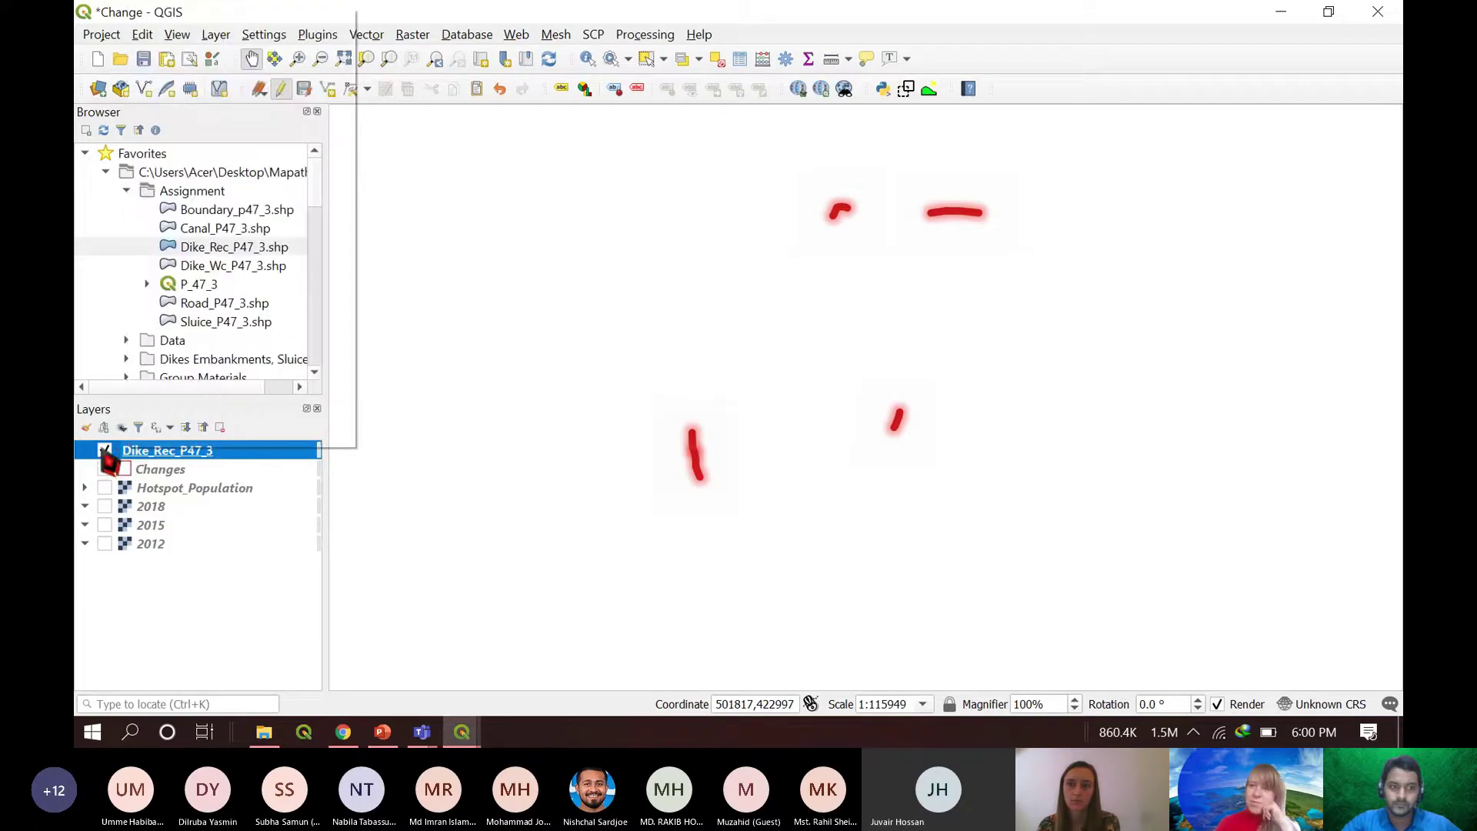
click(104, 543)
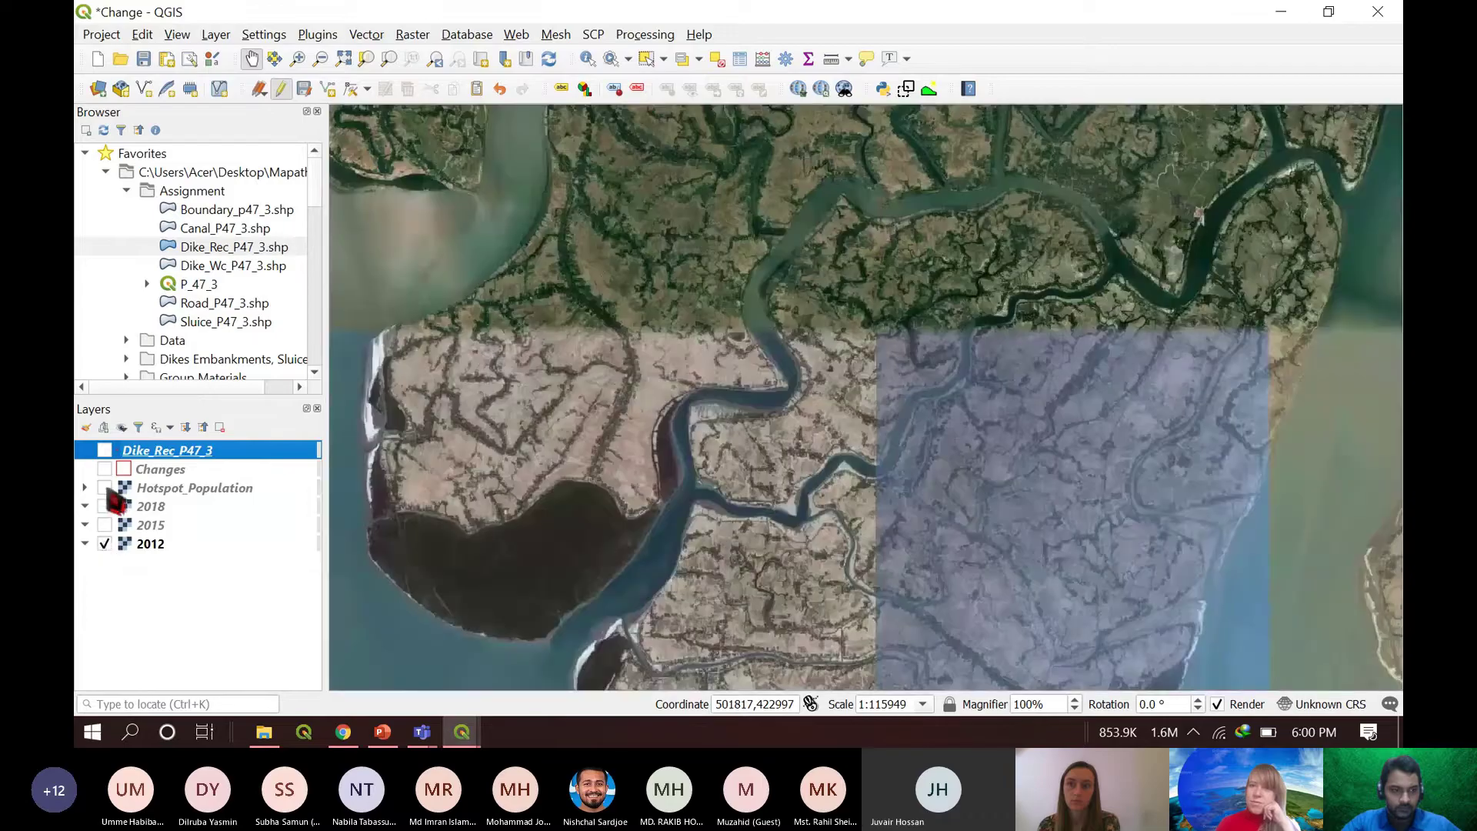
click(105, 469)
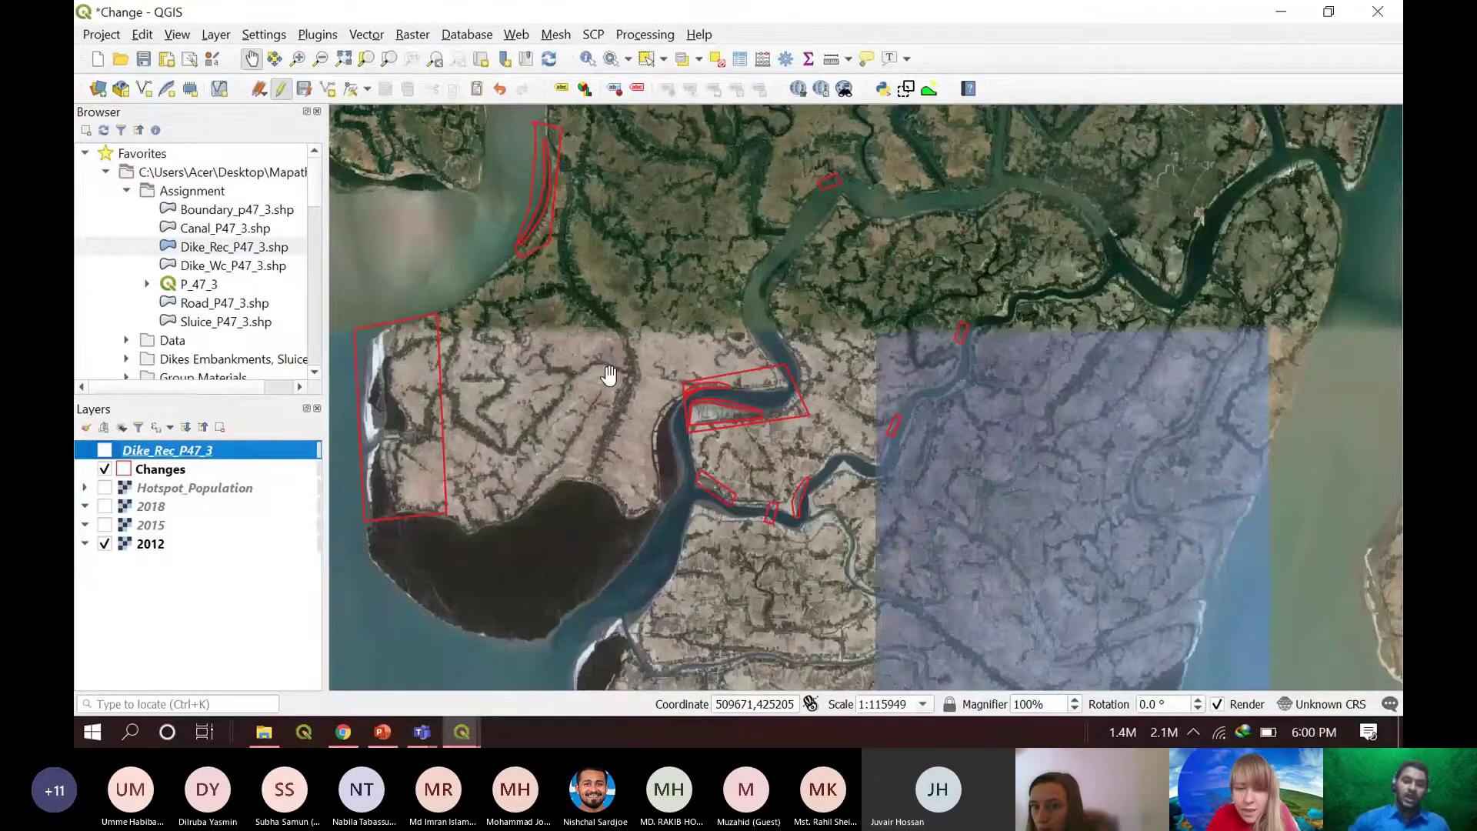
- Examine the marked change areas at the central river bend and display the Dike_Rec_P47_3 layer there
drag(537, 297, 586, 332)
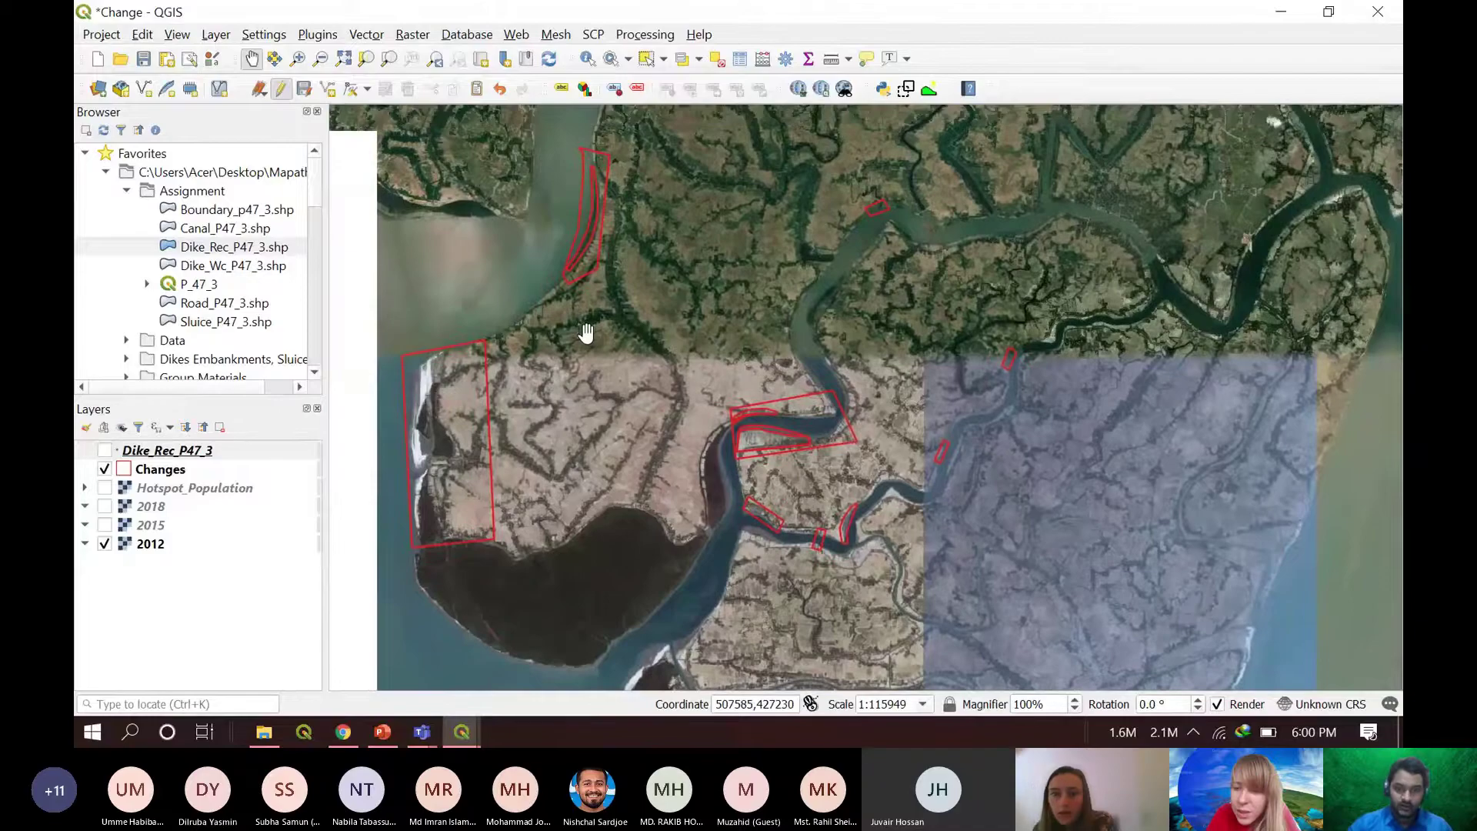
scroll(750, 414, up, 1)
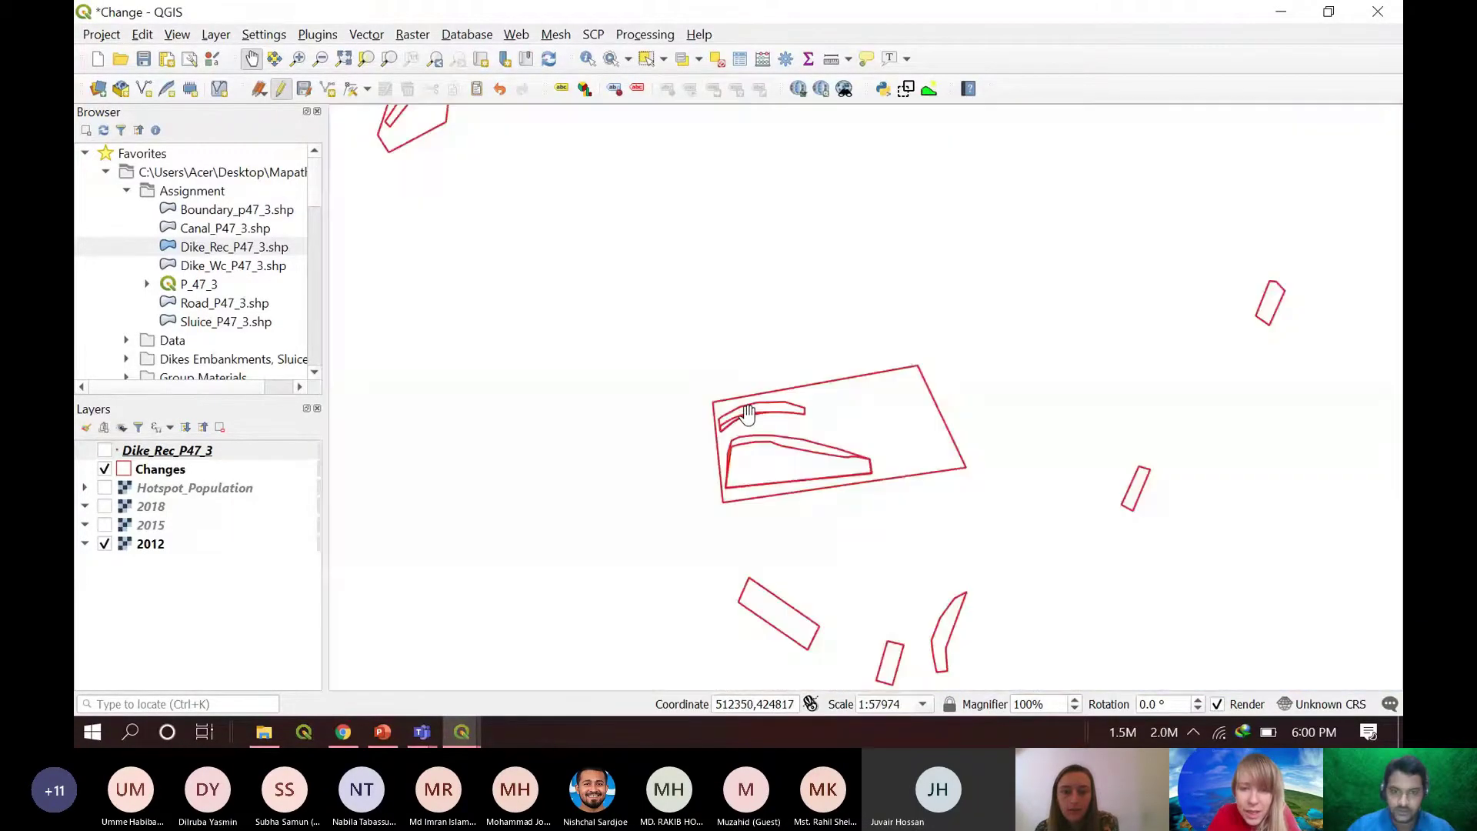
scroll(747, 414, up, 2)
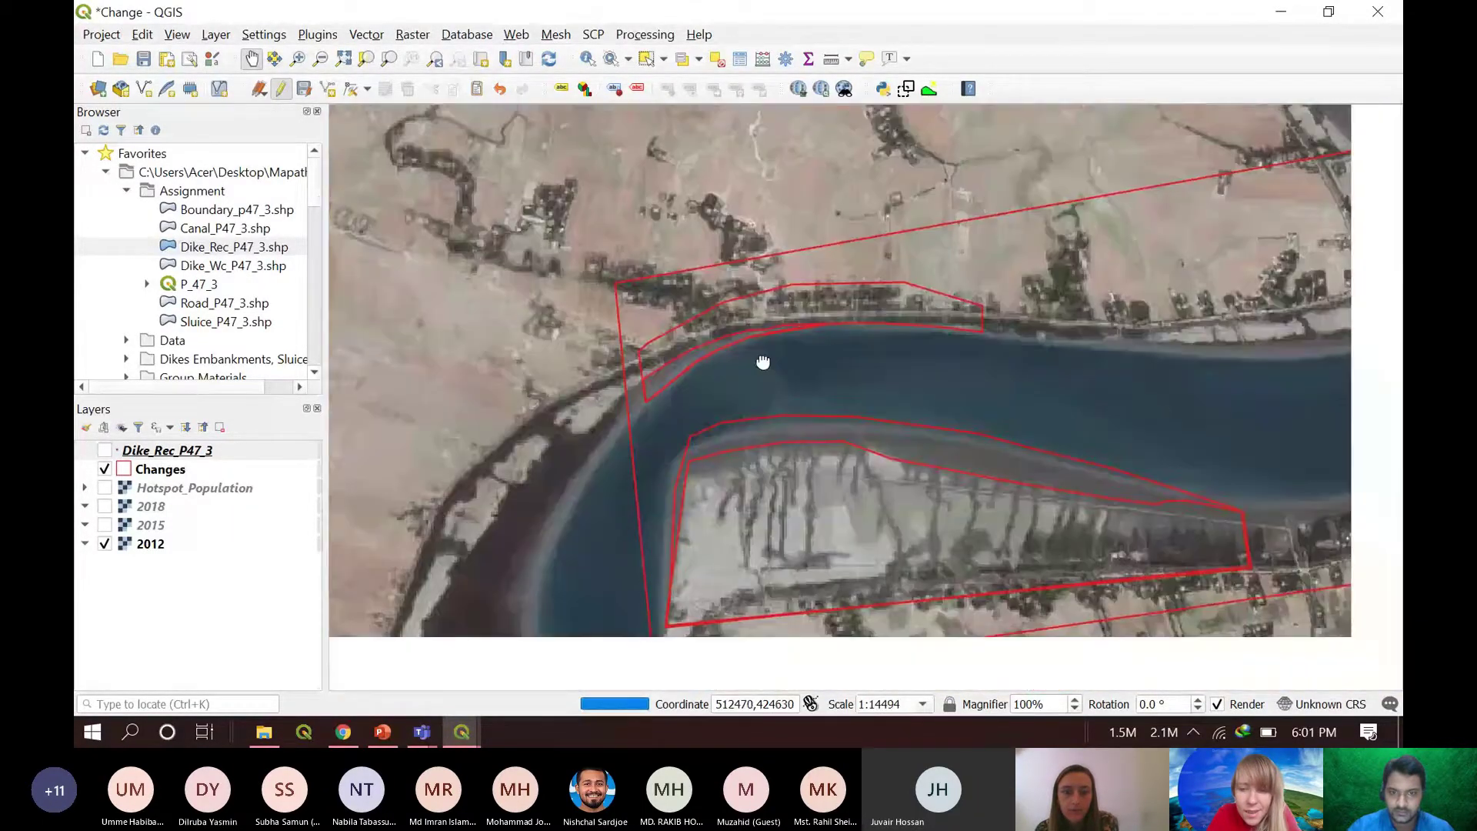
scroll(676, 375, up, 1)
scroll(676, 375, down, 1)
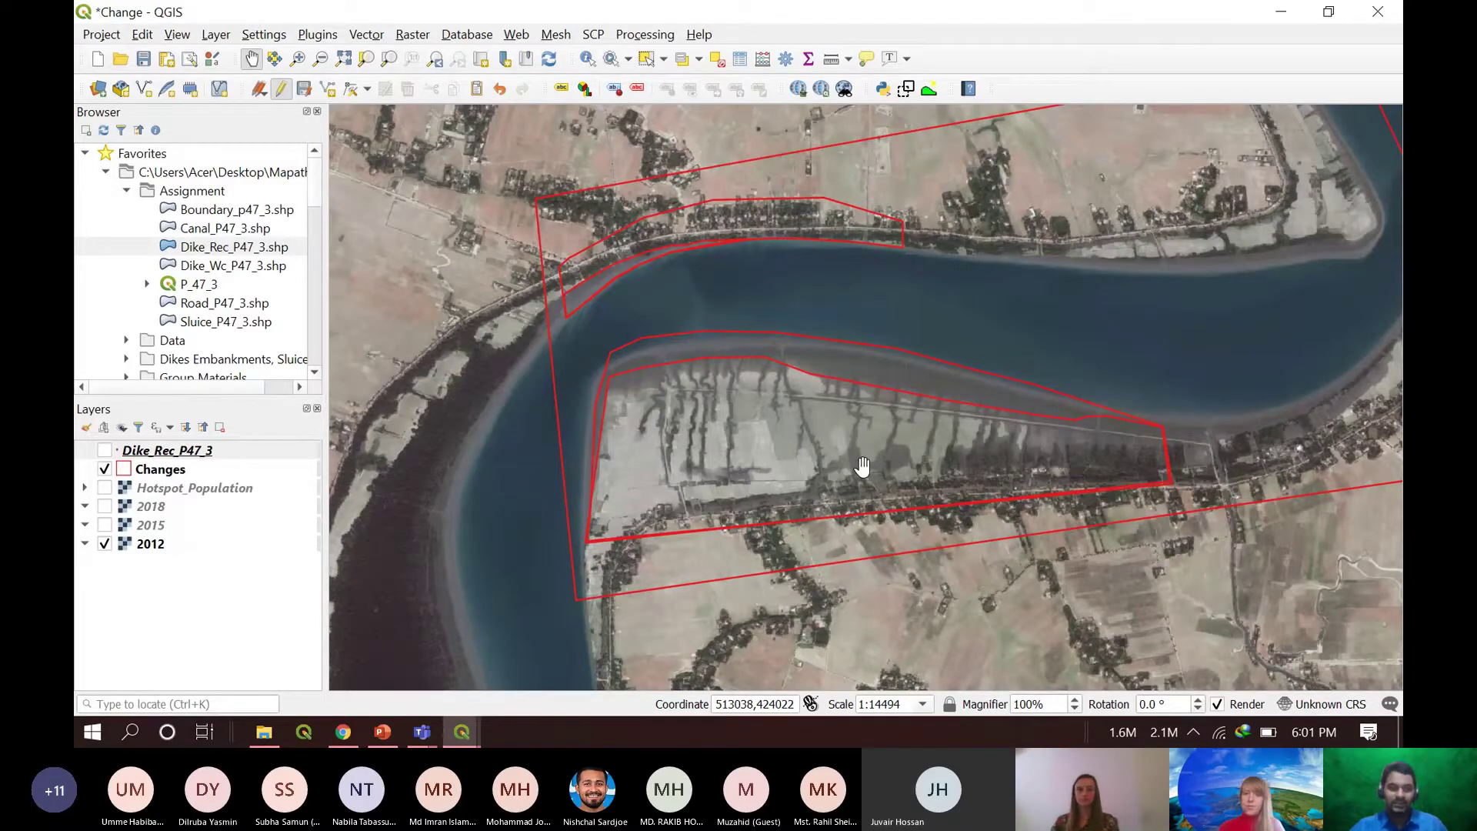
click(105, 450)
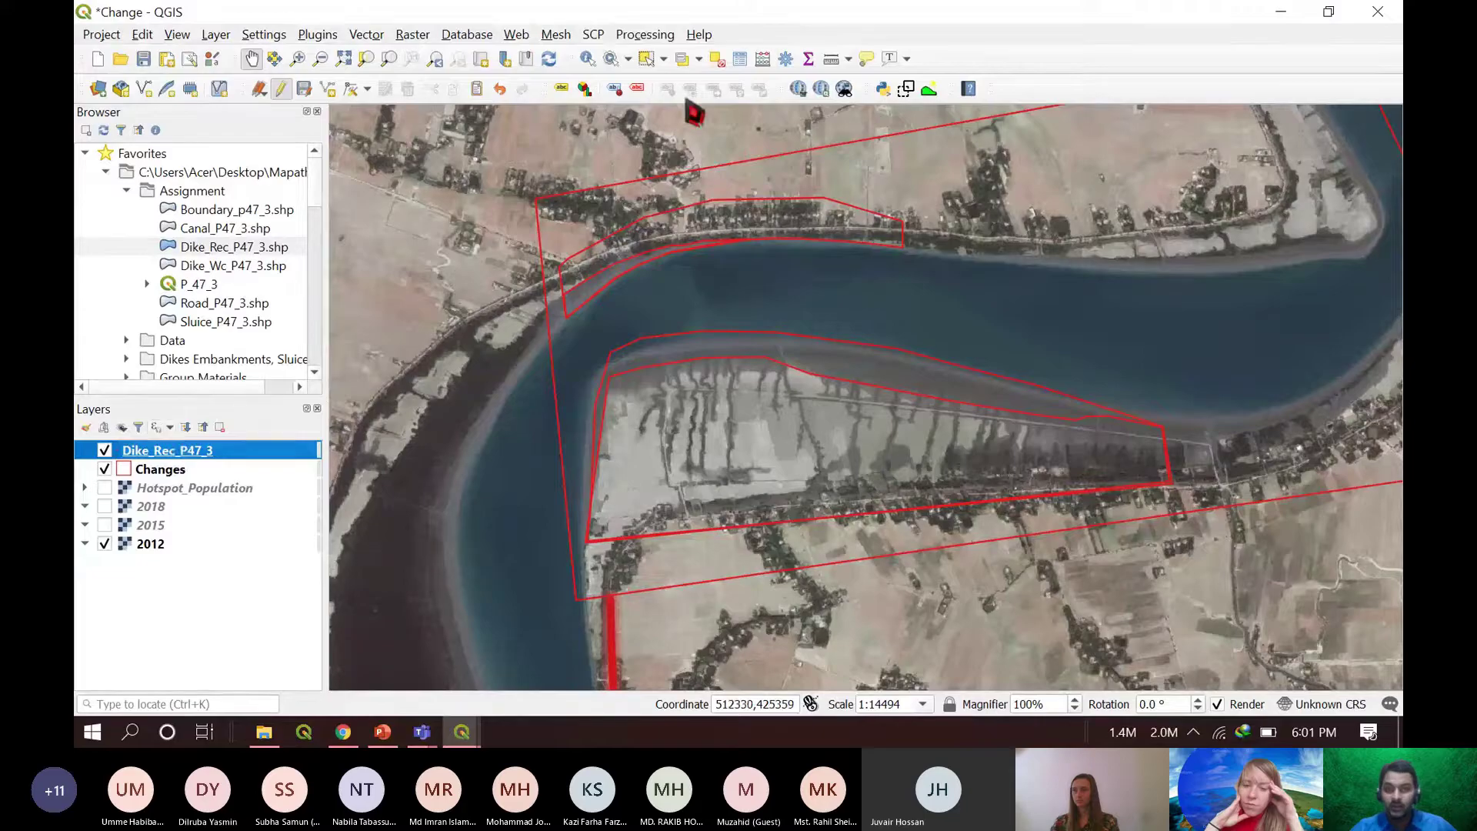
- Set up a line measurement with Cartesian calculation and kilometers as the unit
click(830, 60)
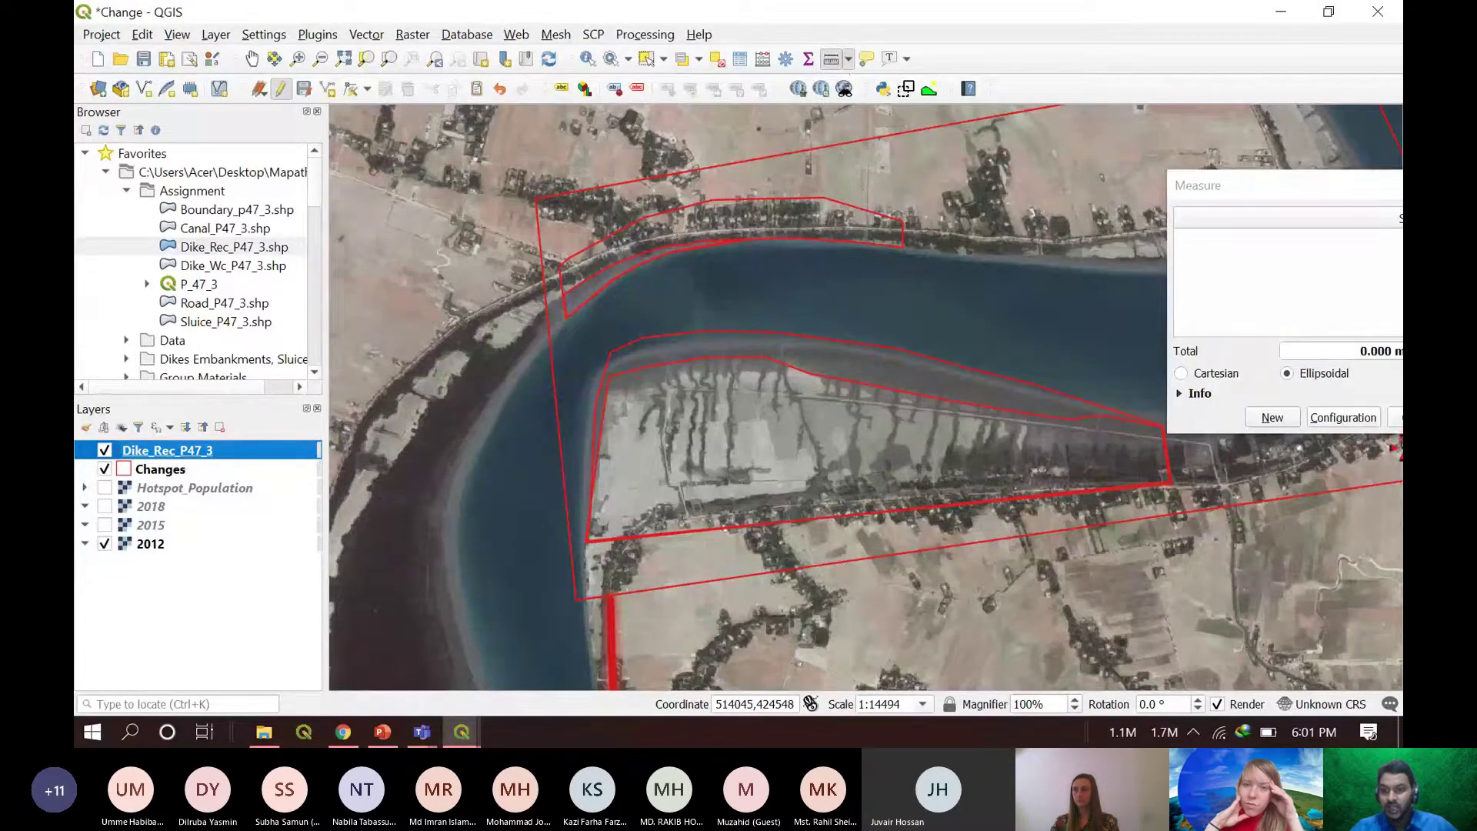
drag(1355, 186, 1088, 296)
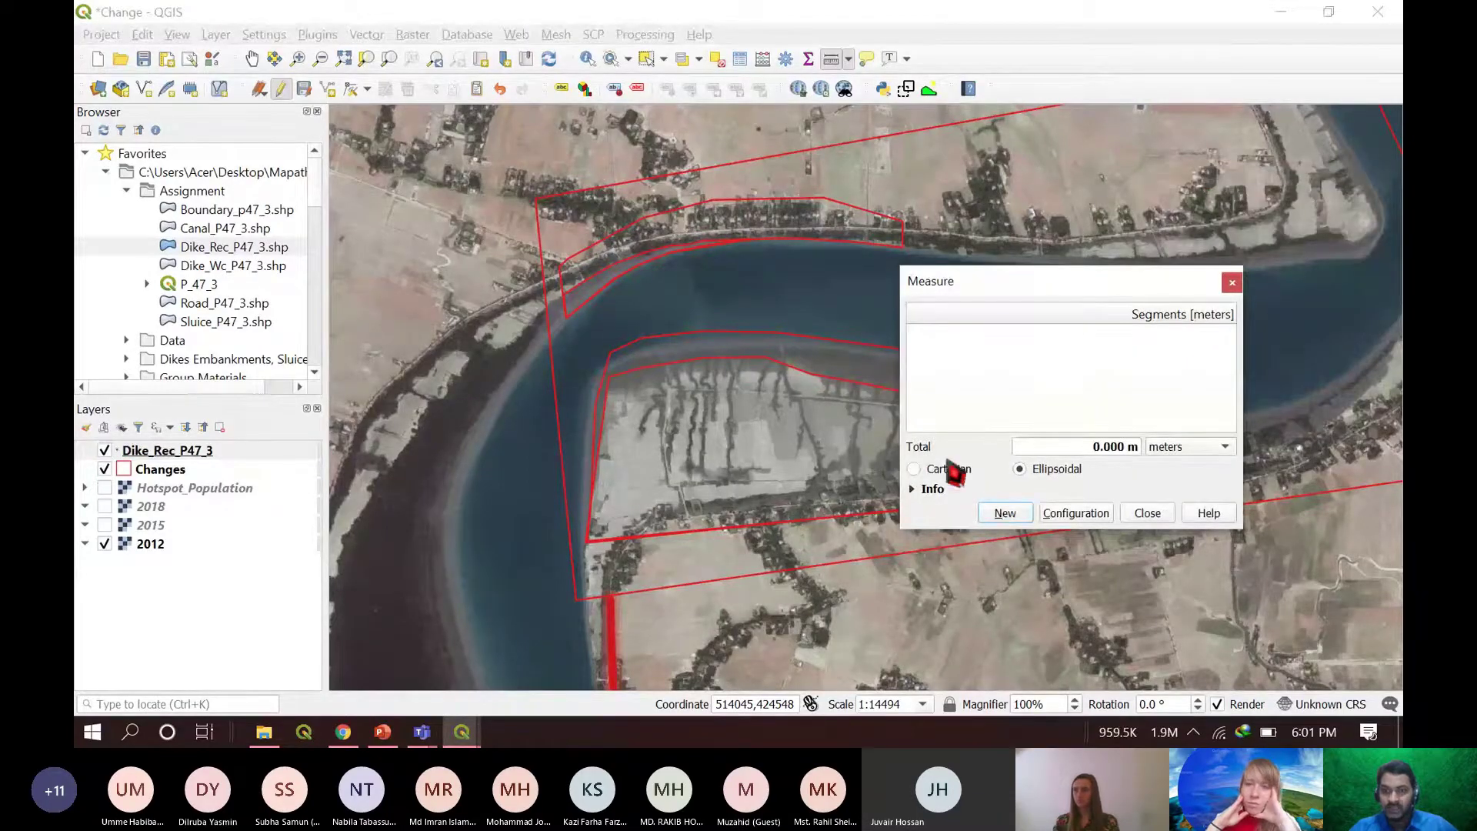
click(915, 469)
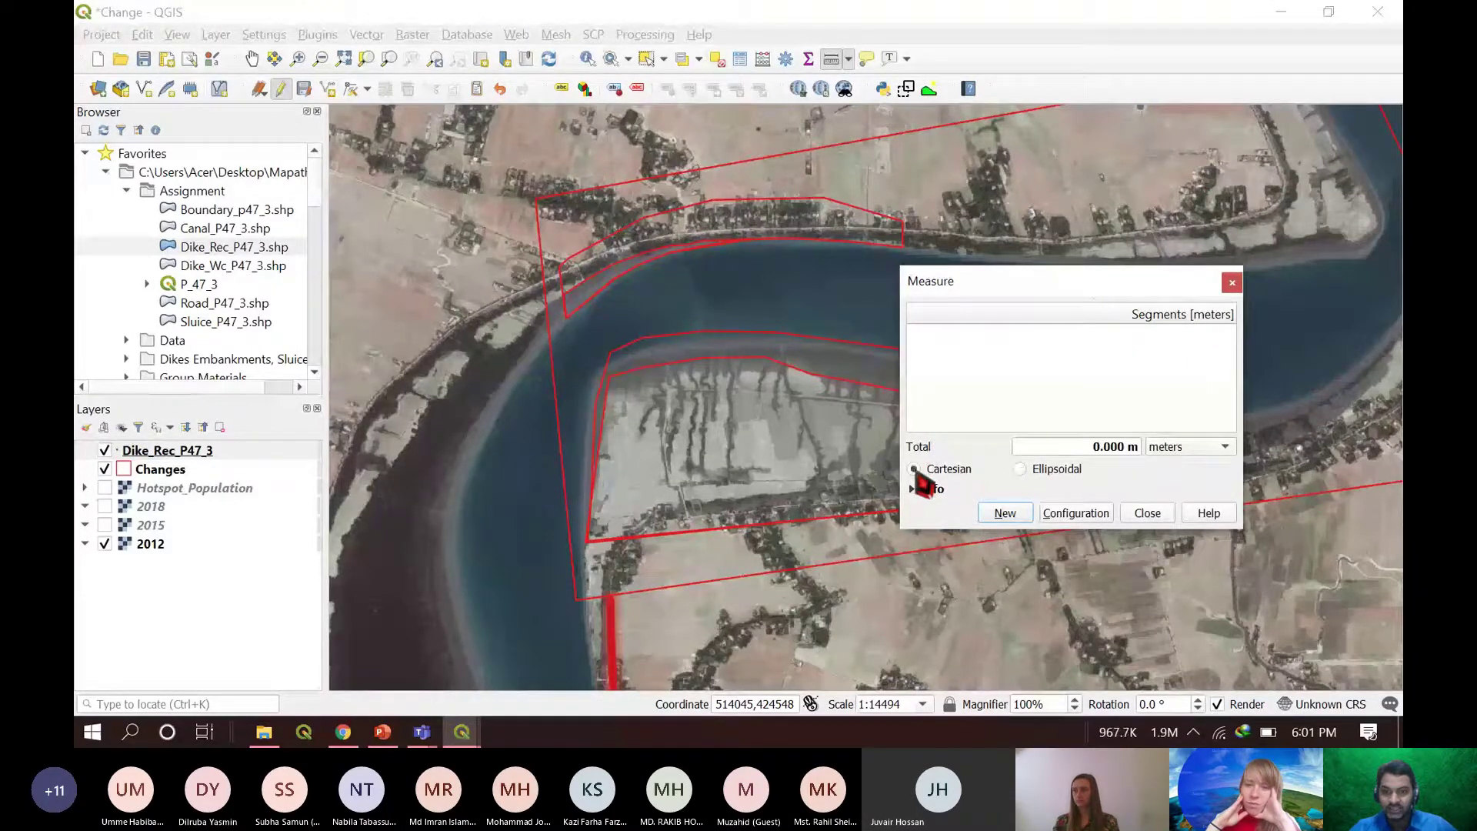
click(1212, 451)
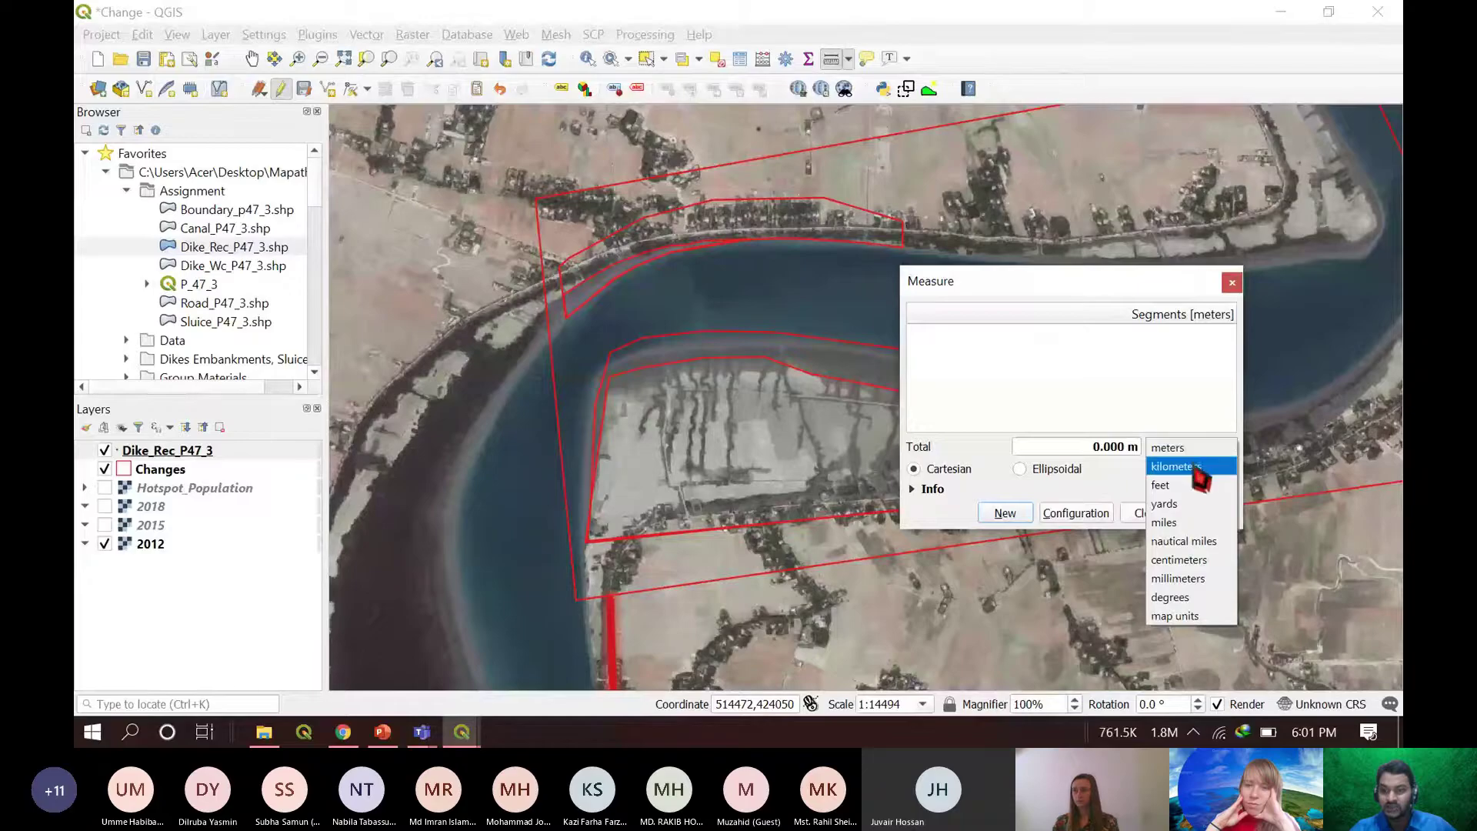
click(1197, 469)
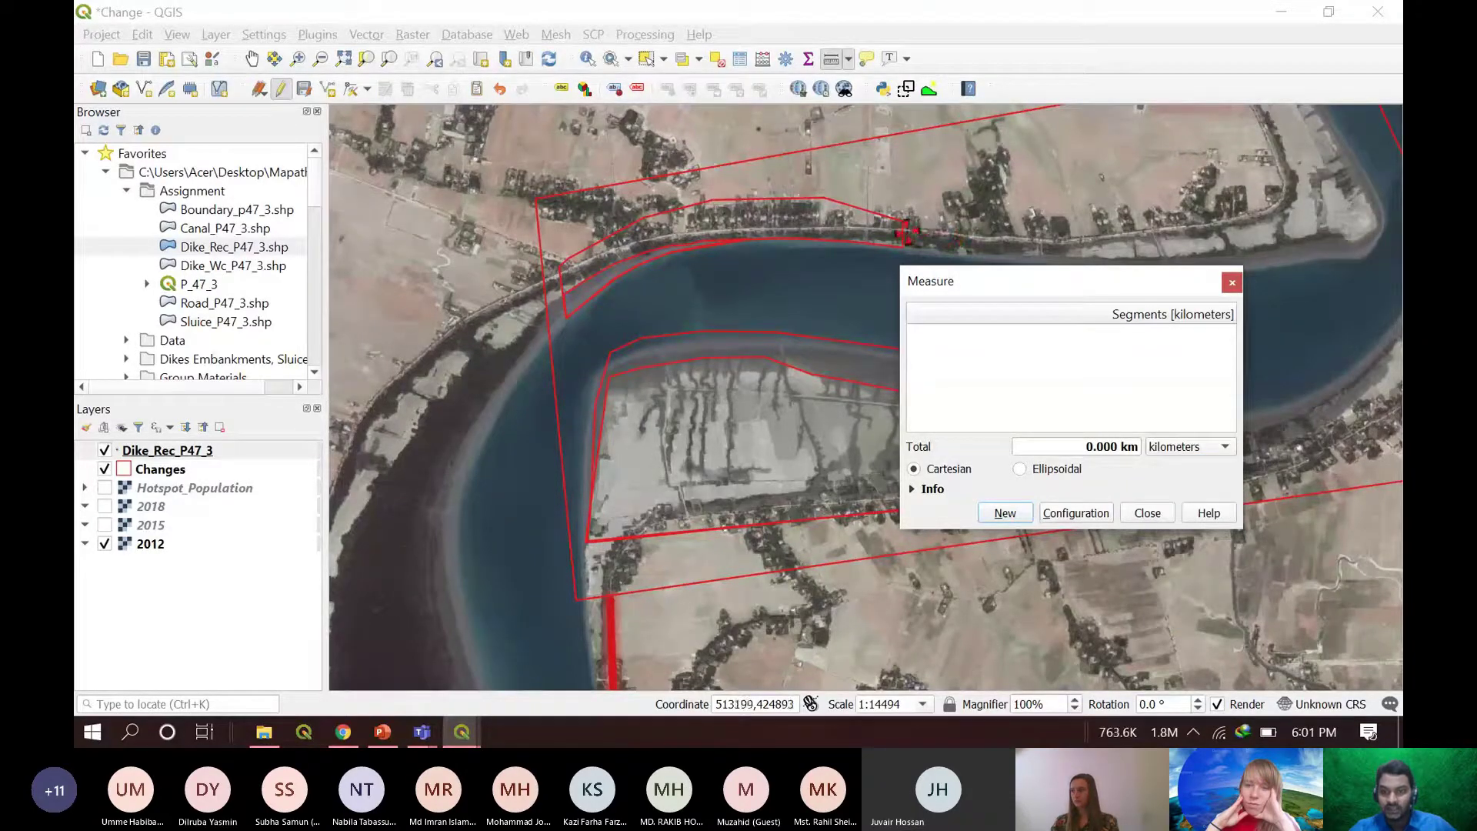
- Measure the dike along the river's north bank, from the end of the upper change polygon around the eastern bend, and close the measurement
click(906, 230)
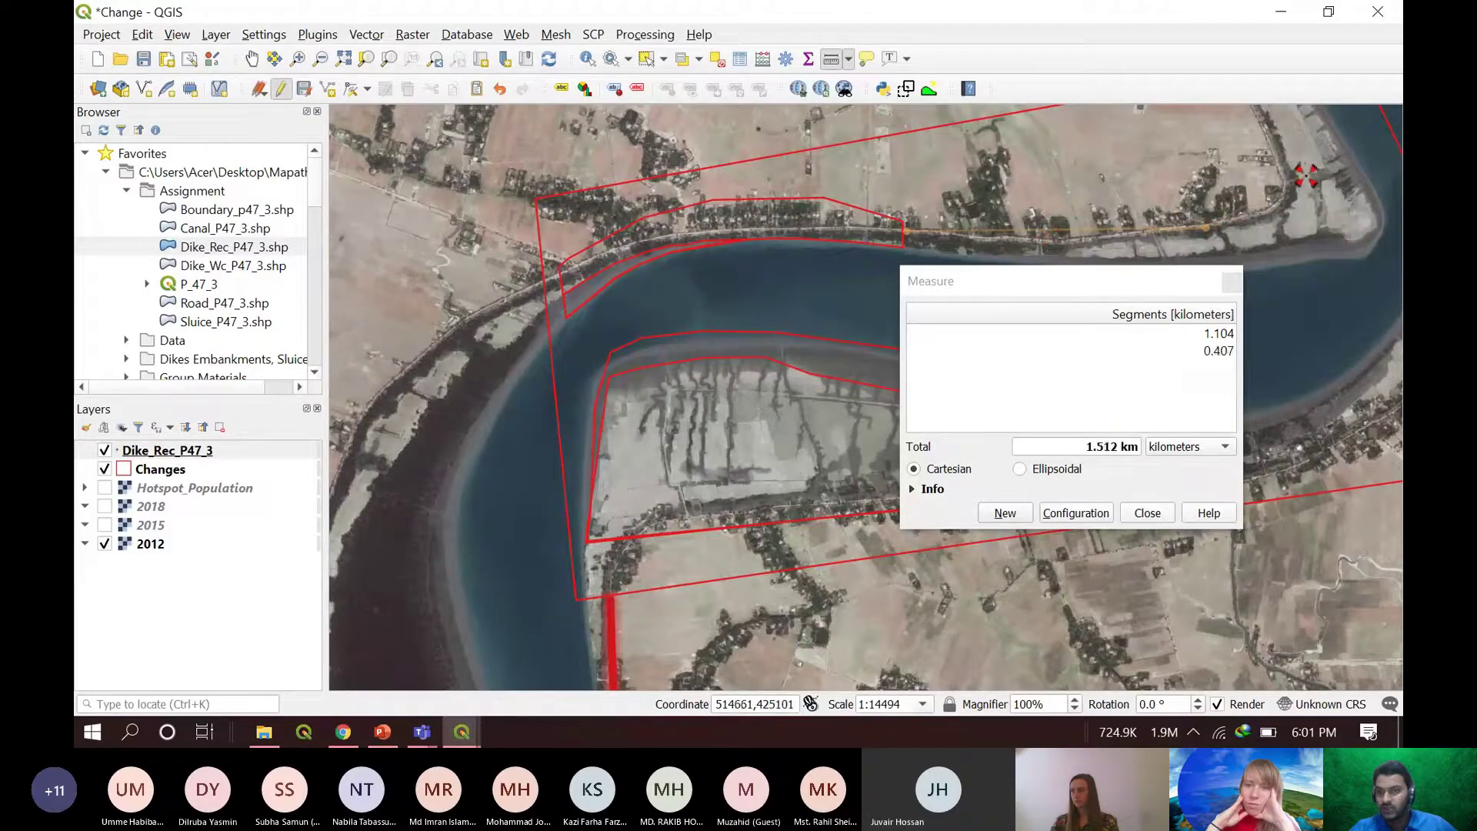
click(1279, 206)
click(1288, 180)
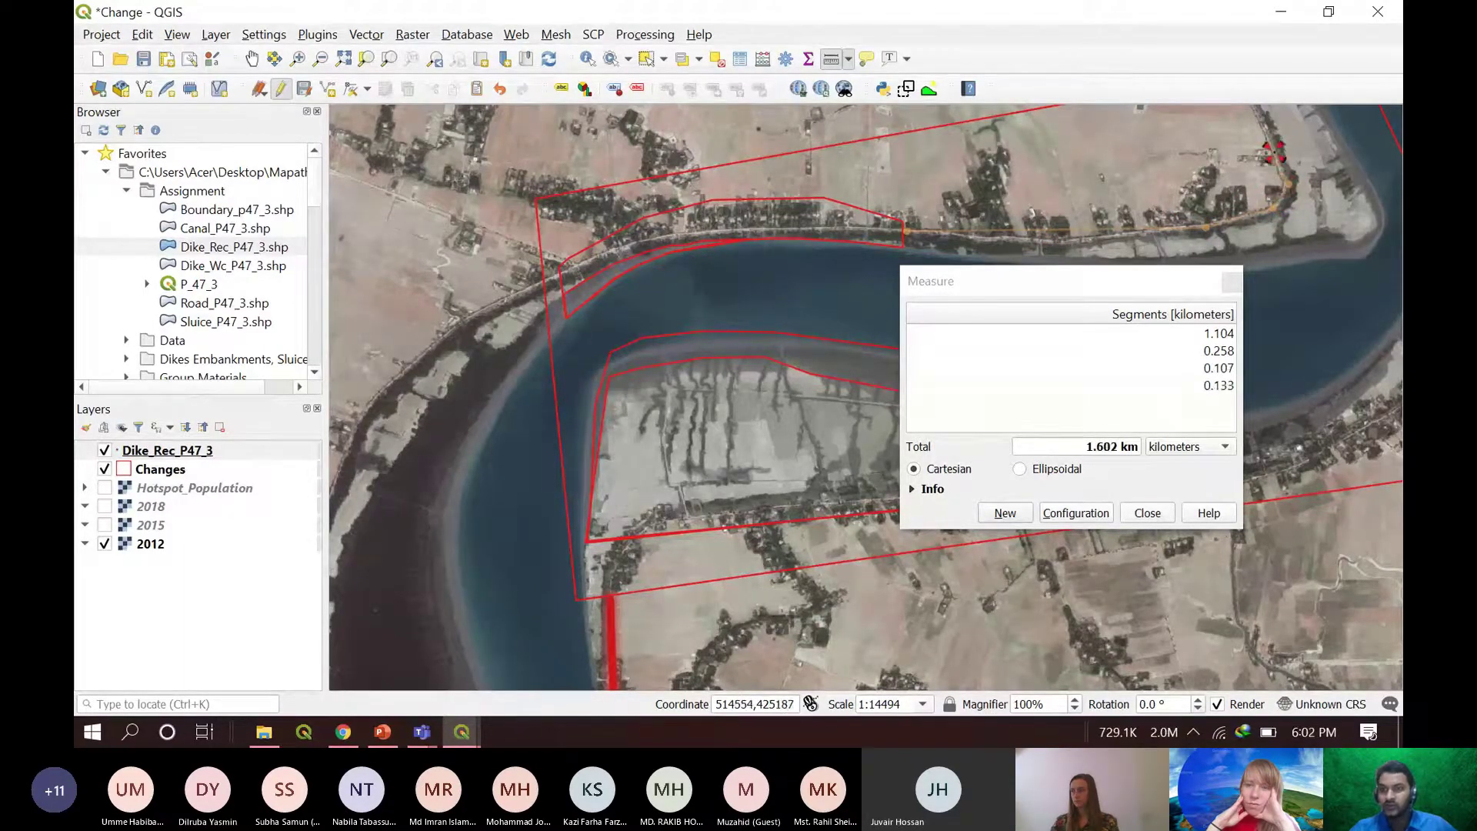
click(1276, 146)
click(1259, 118)
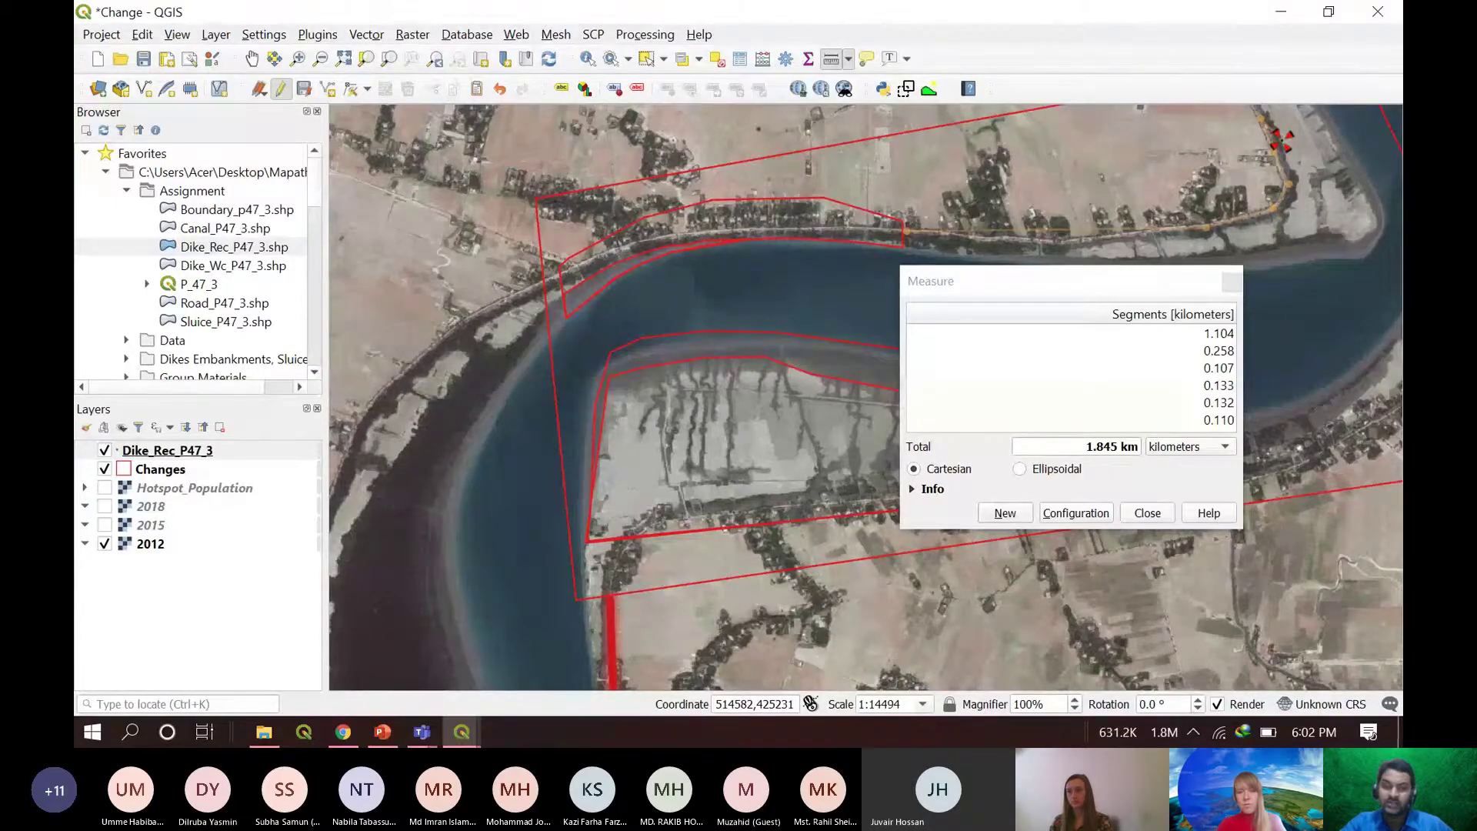
click(1148, 514)
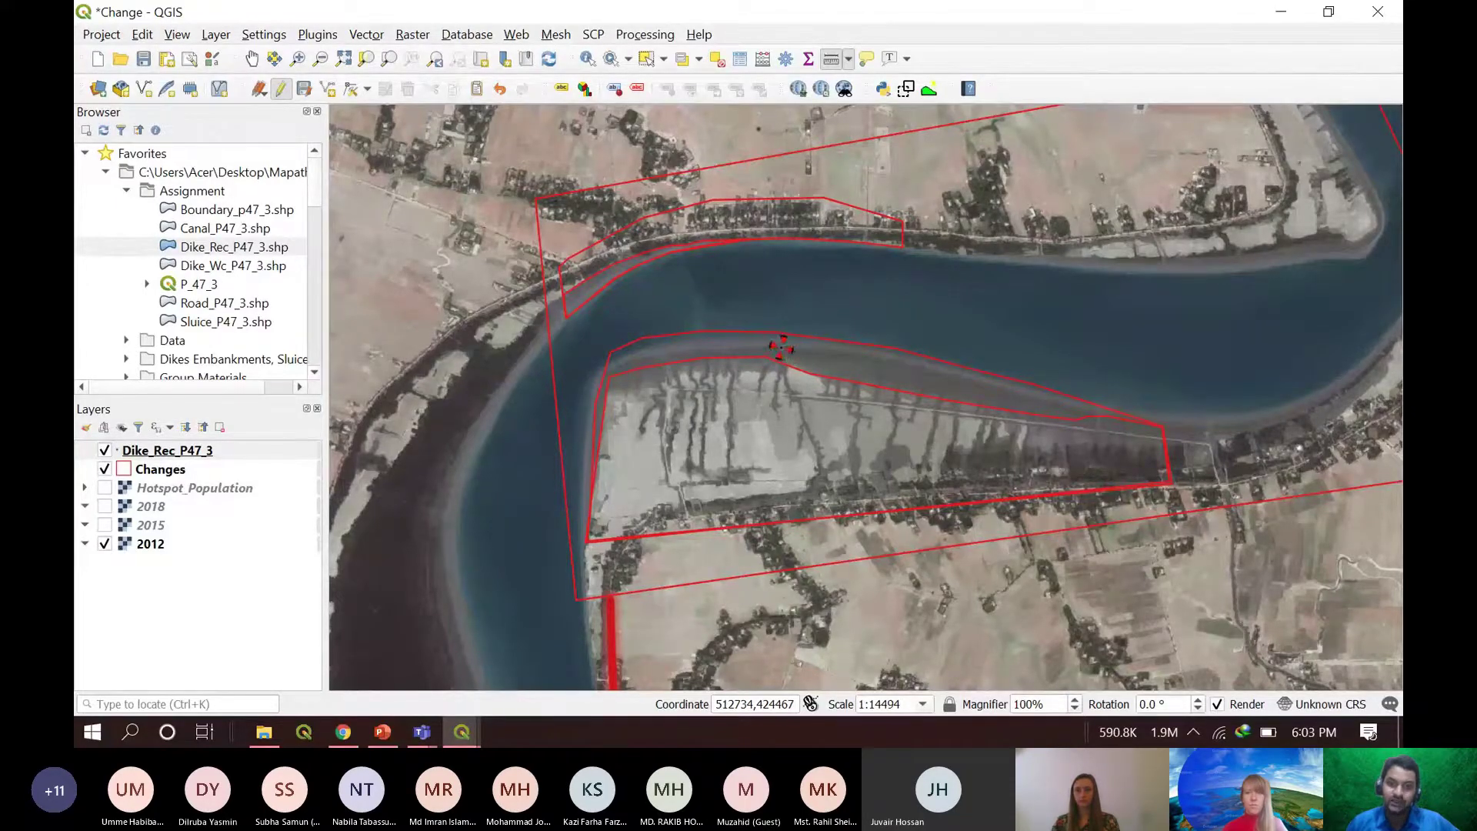
- Inspect the 2012 bank line at the lower change polygon and display the 2018 imagery for comparison
scroll(781, 348, up, 2)
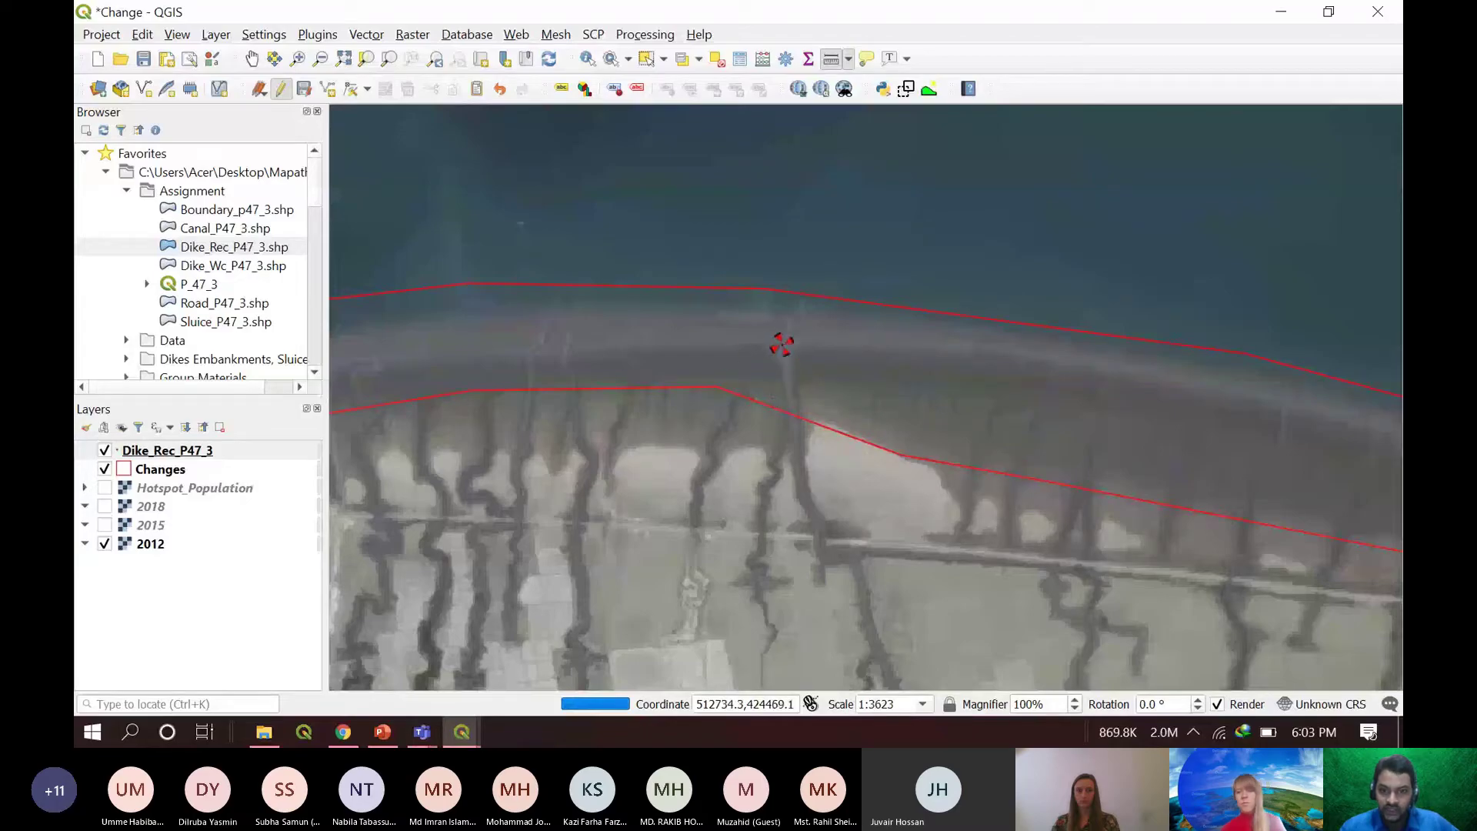
scroll(781, 346, down, 1)
scroll(781, 346, up, 1)
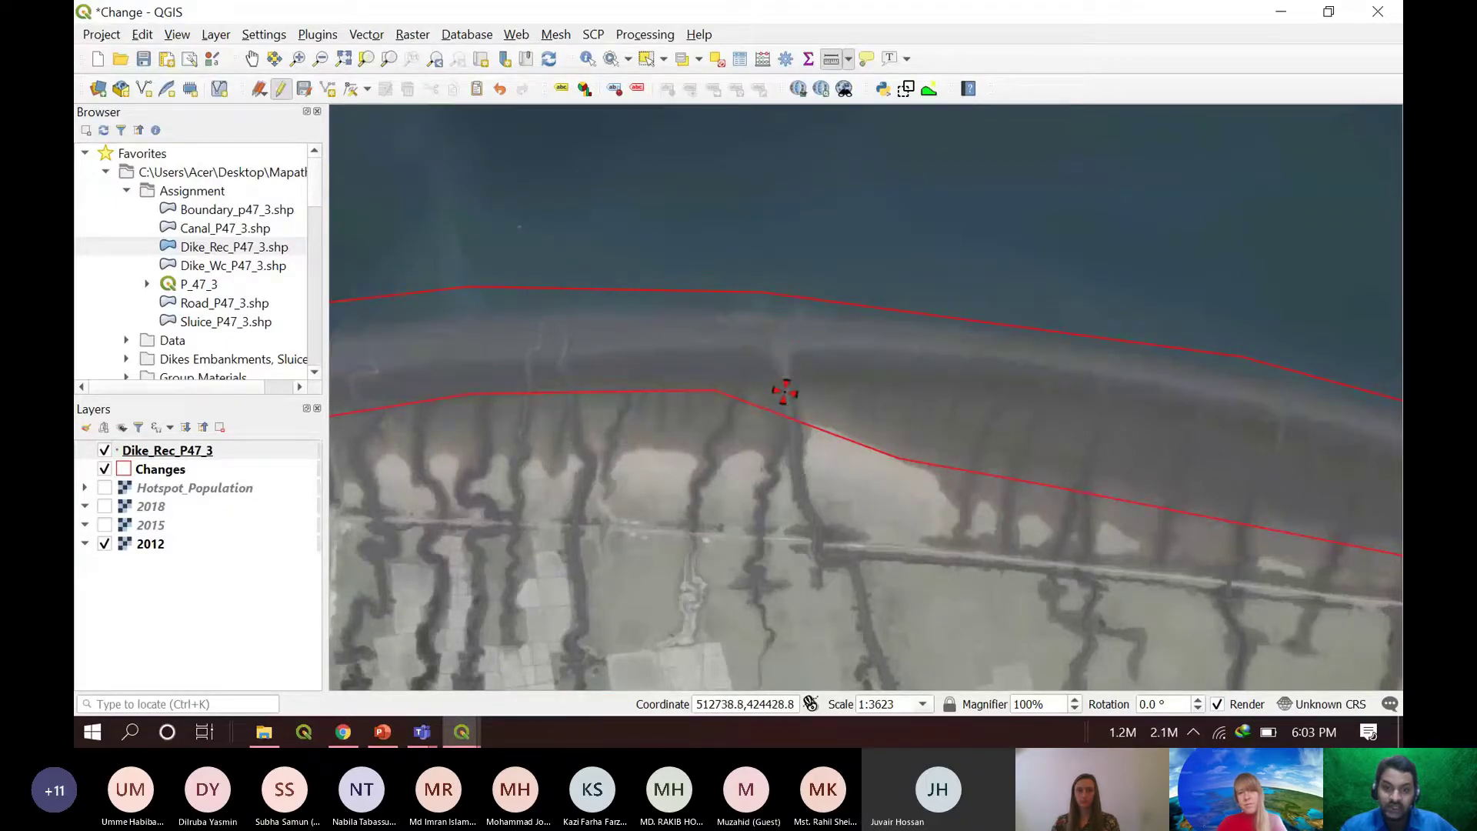
scroll(783, 363, down, 1)
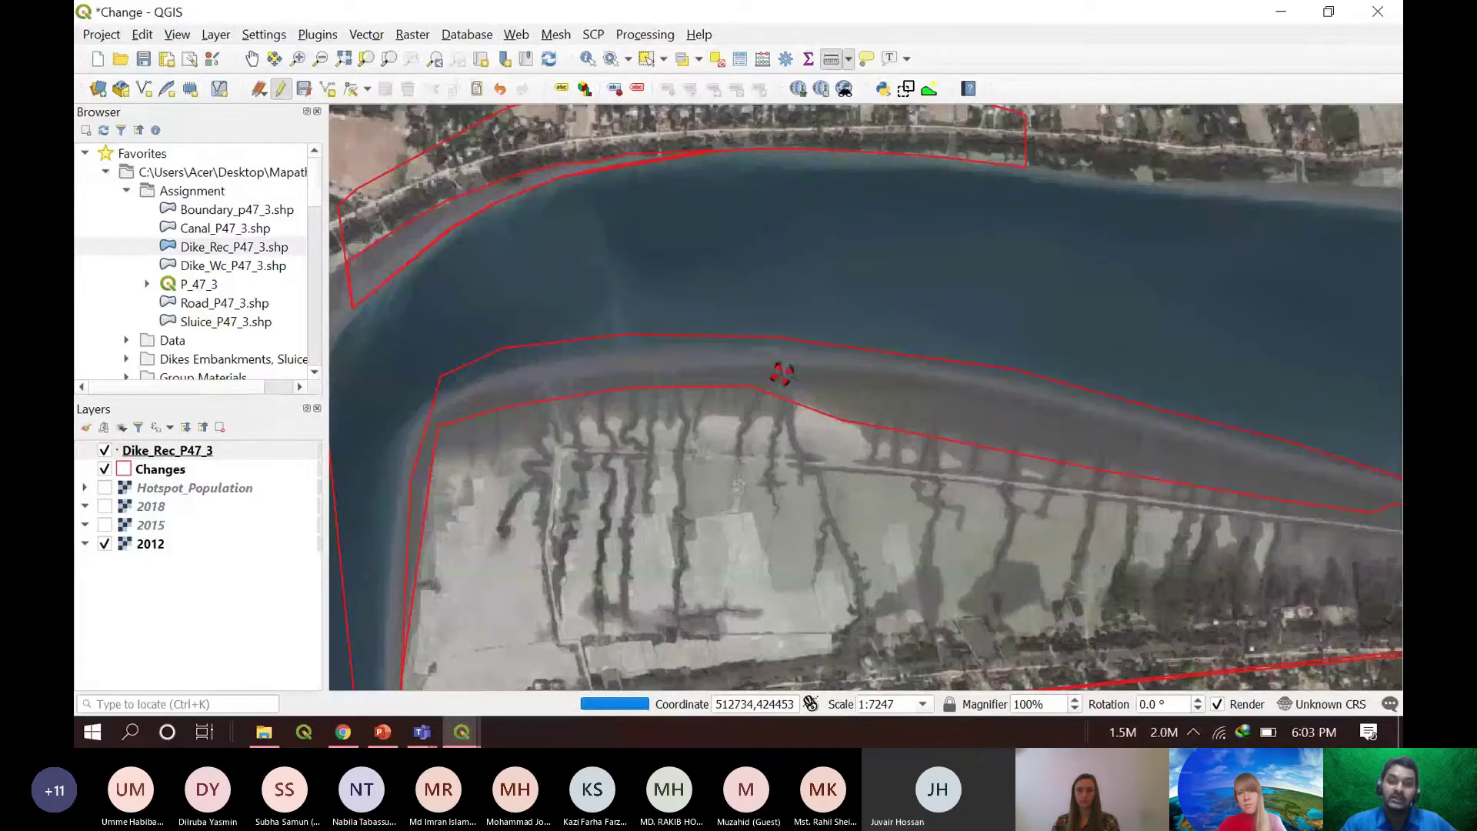
scroll(782, 374, down, 1)
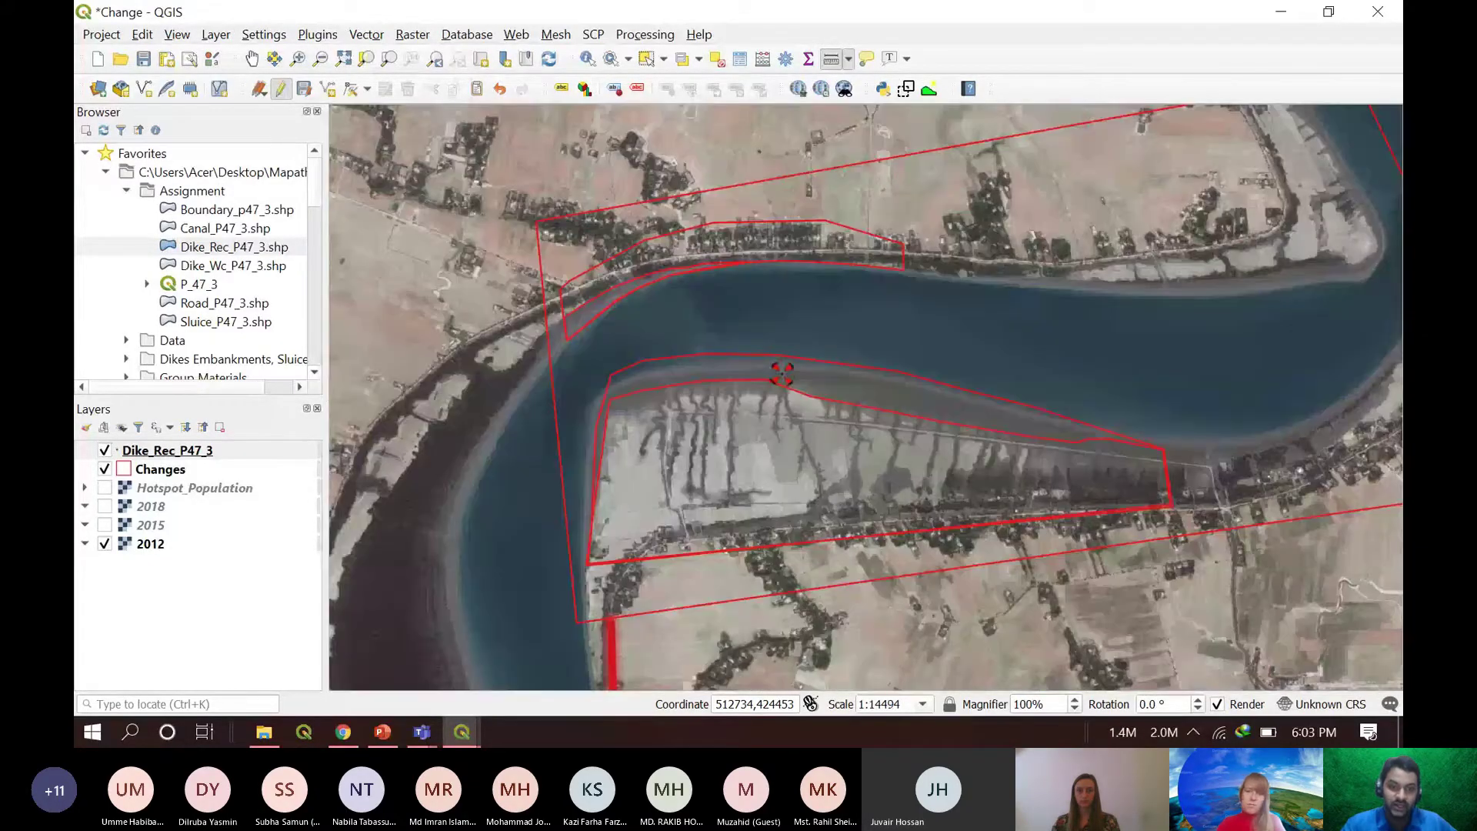
click(104, 508)
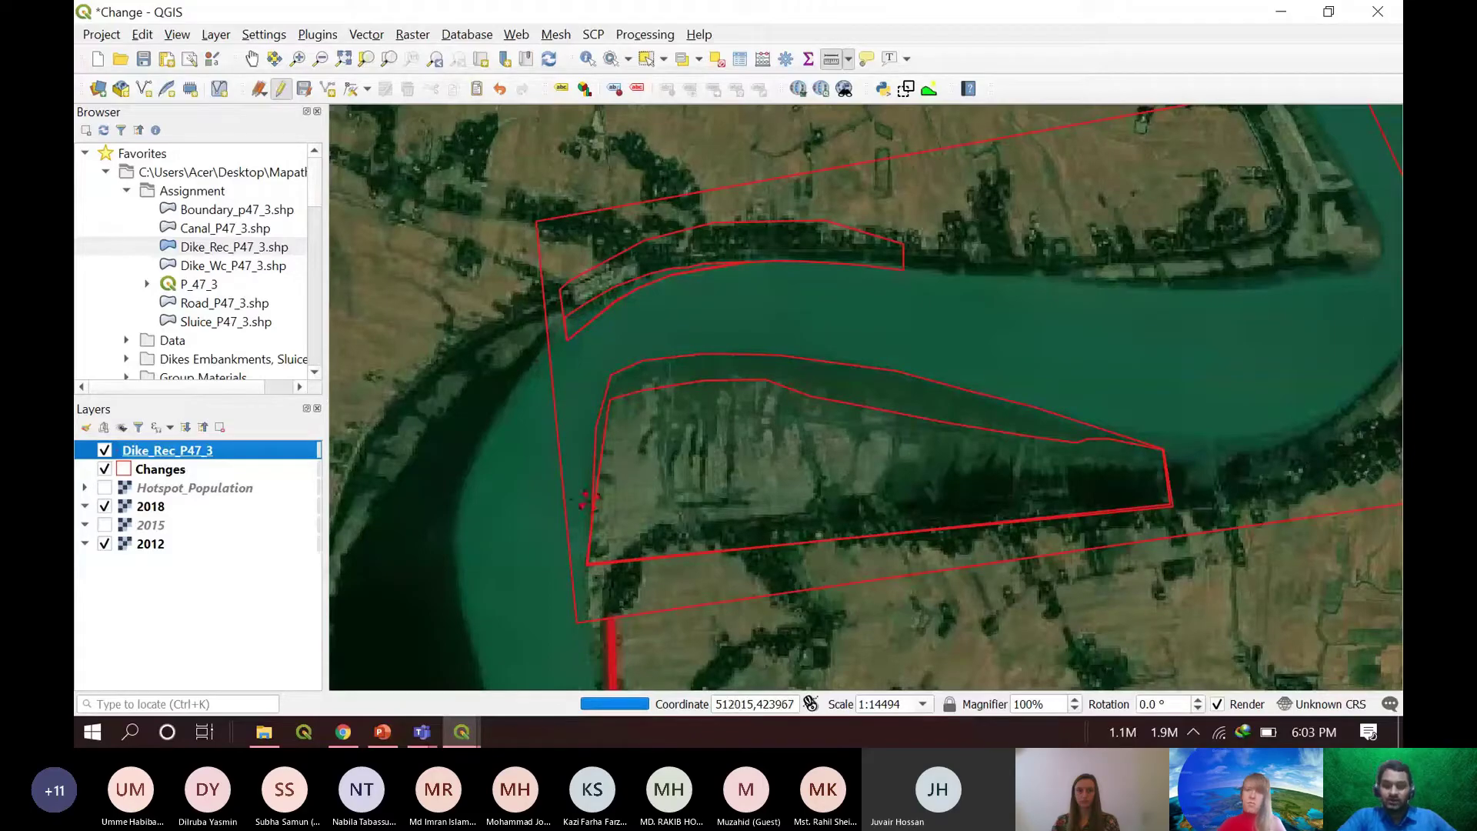
- Compare the 2018, 2015 and 2012 imagery along the bank at the lower change polygon, ending with all three displayed
scroll(625, 393, up, 1)
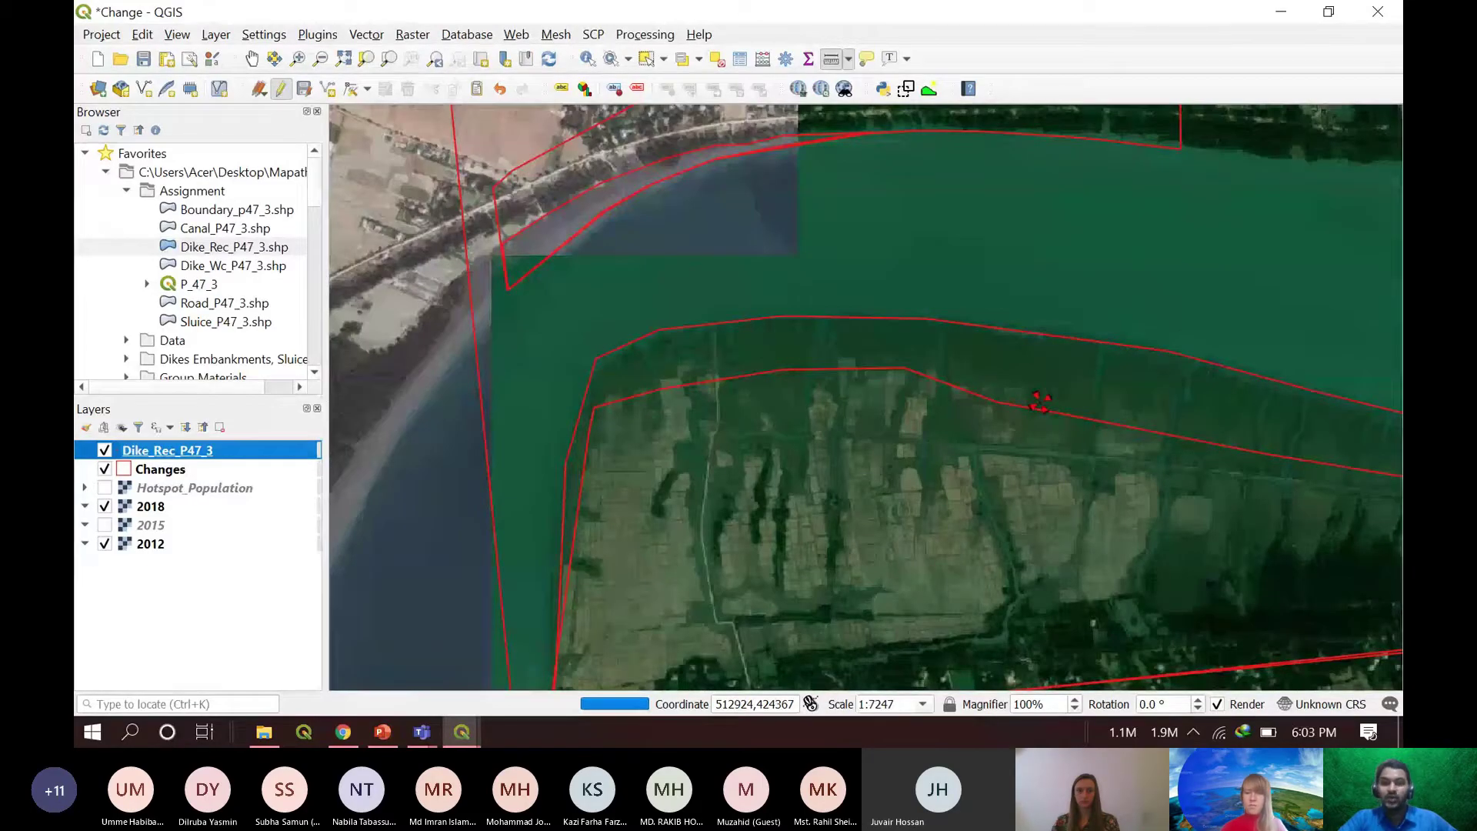
scroll(1040, 401, up, 1)
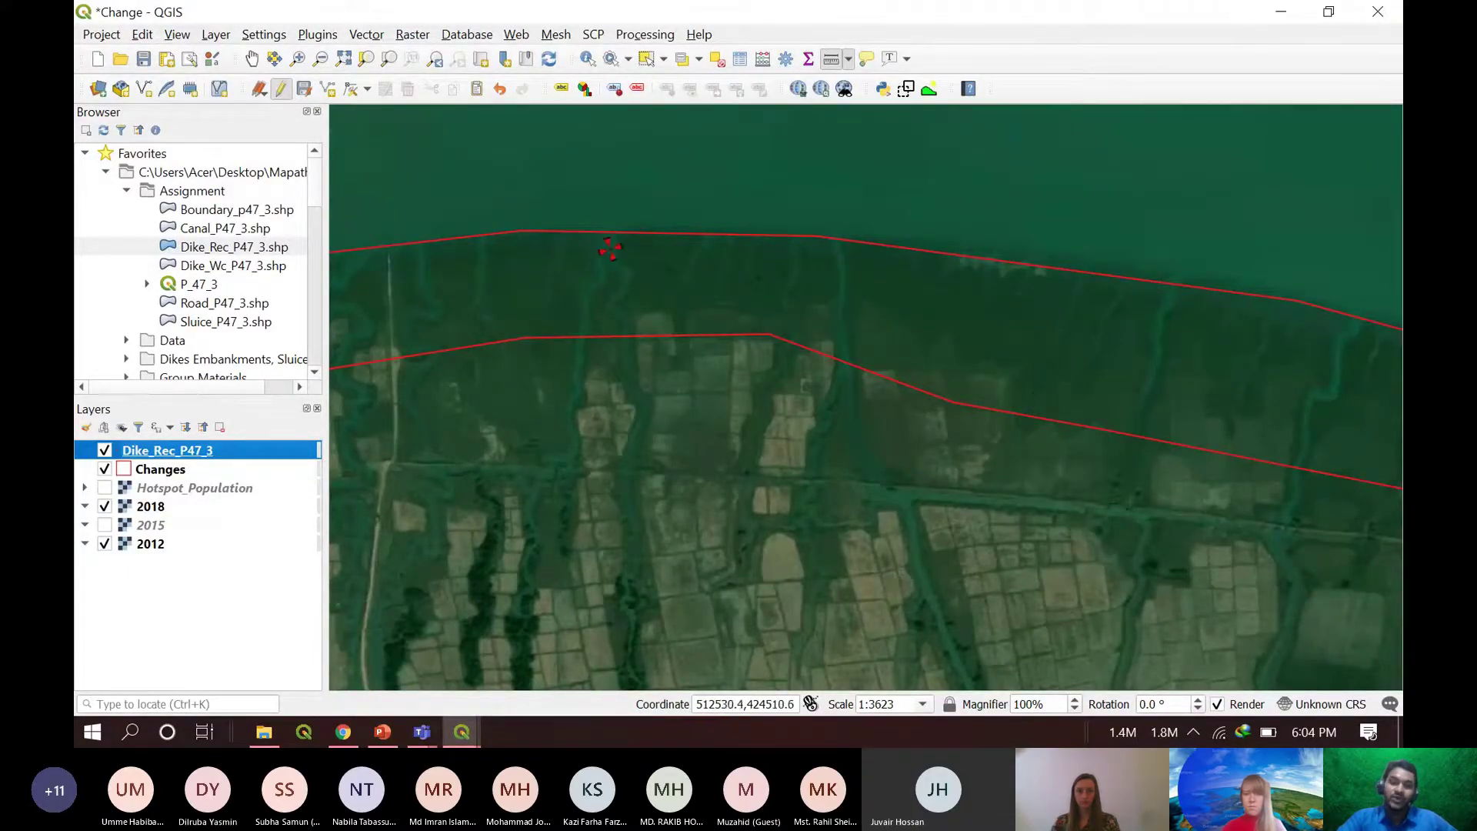
scroll(616, 275, down, 1)
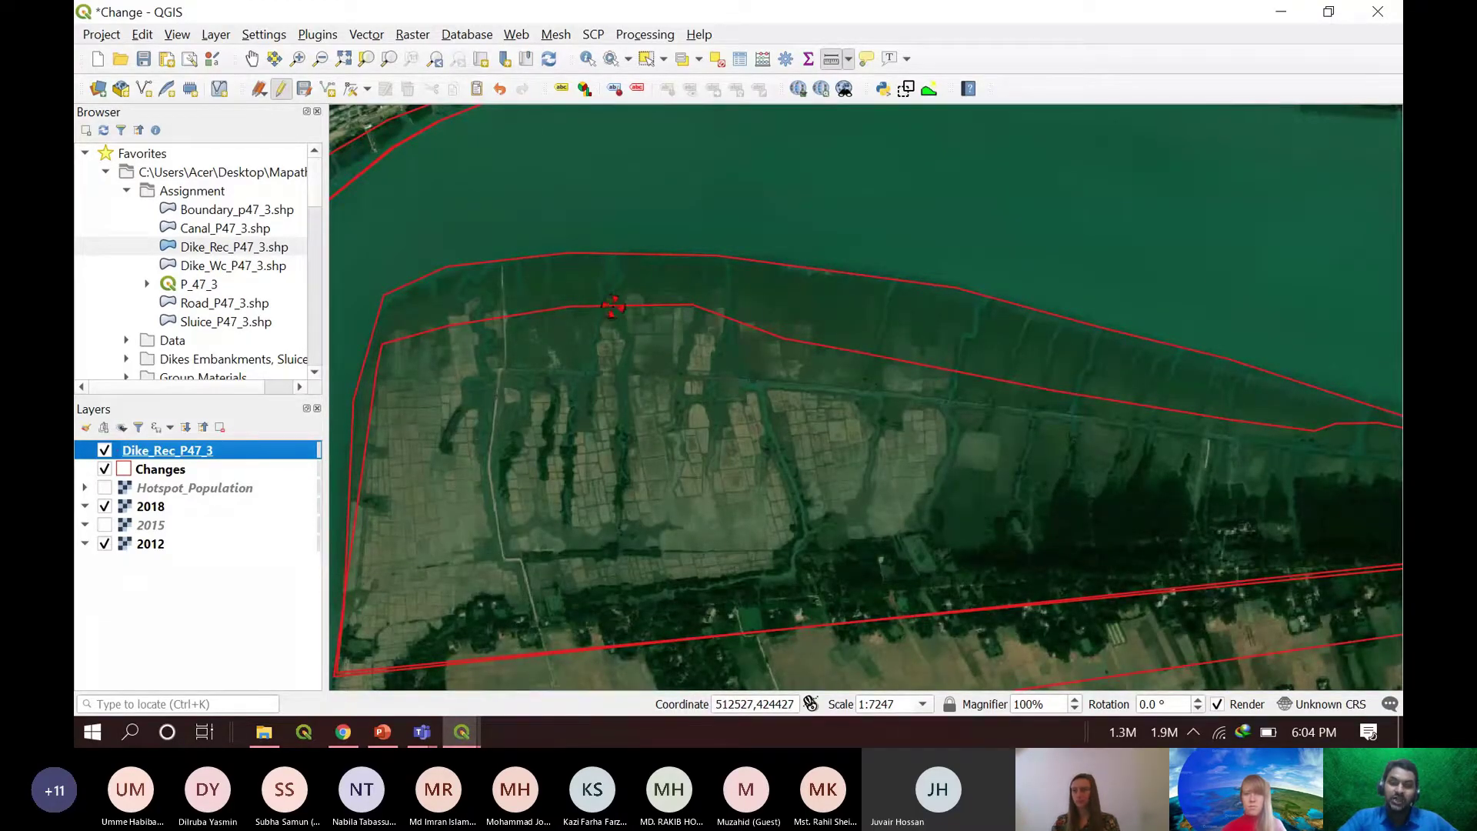
click(105, 506)
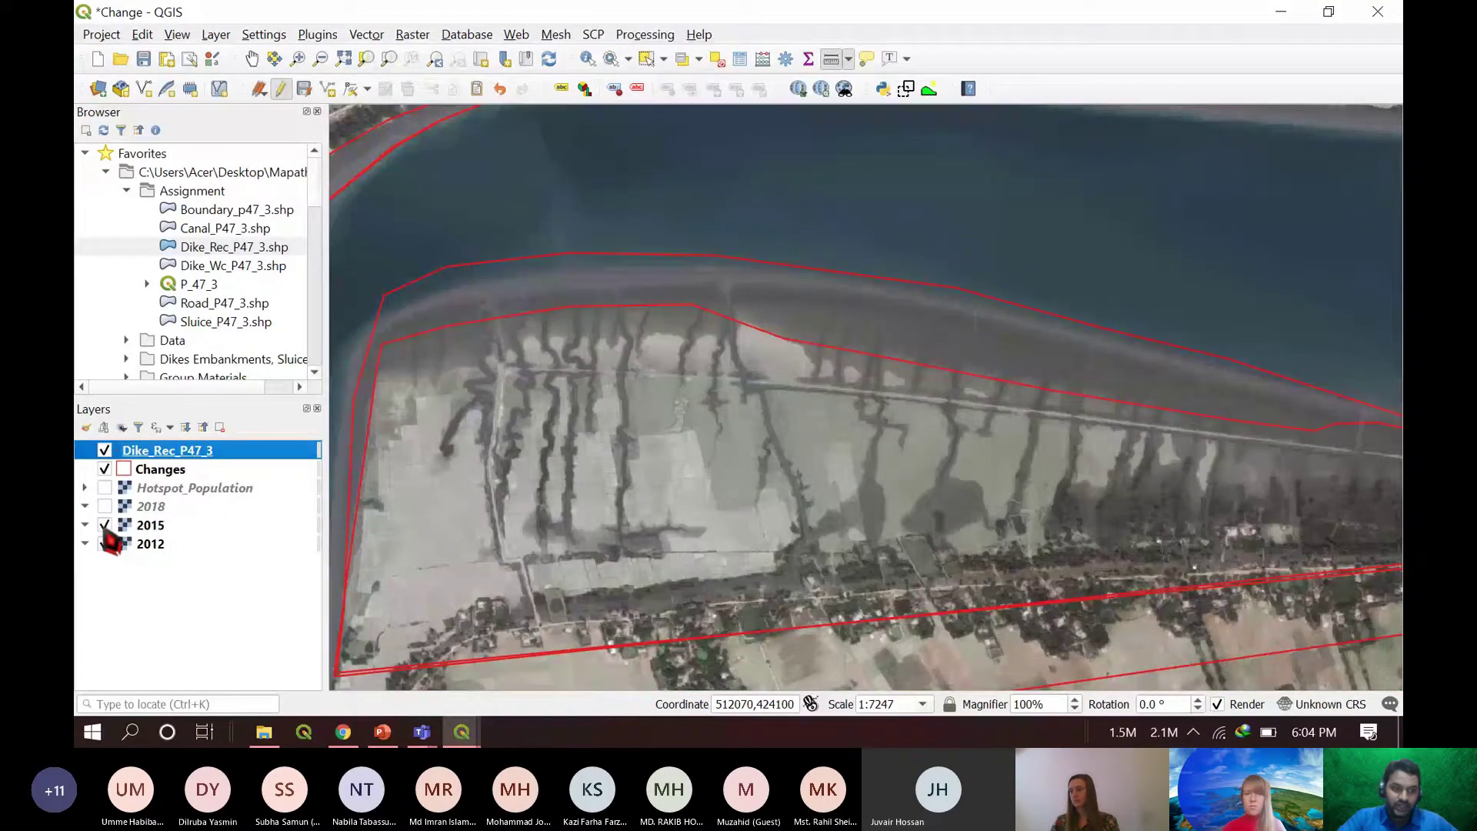
click(108, 543)
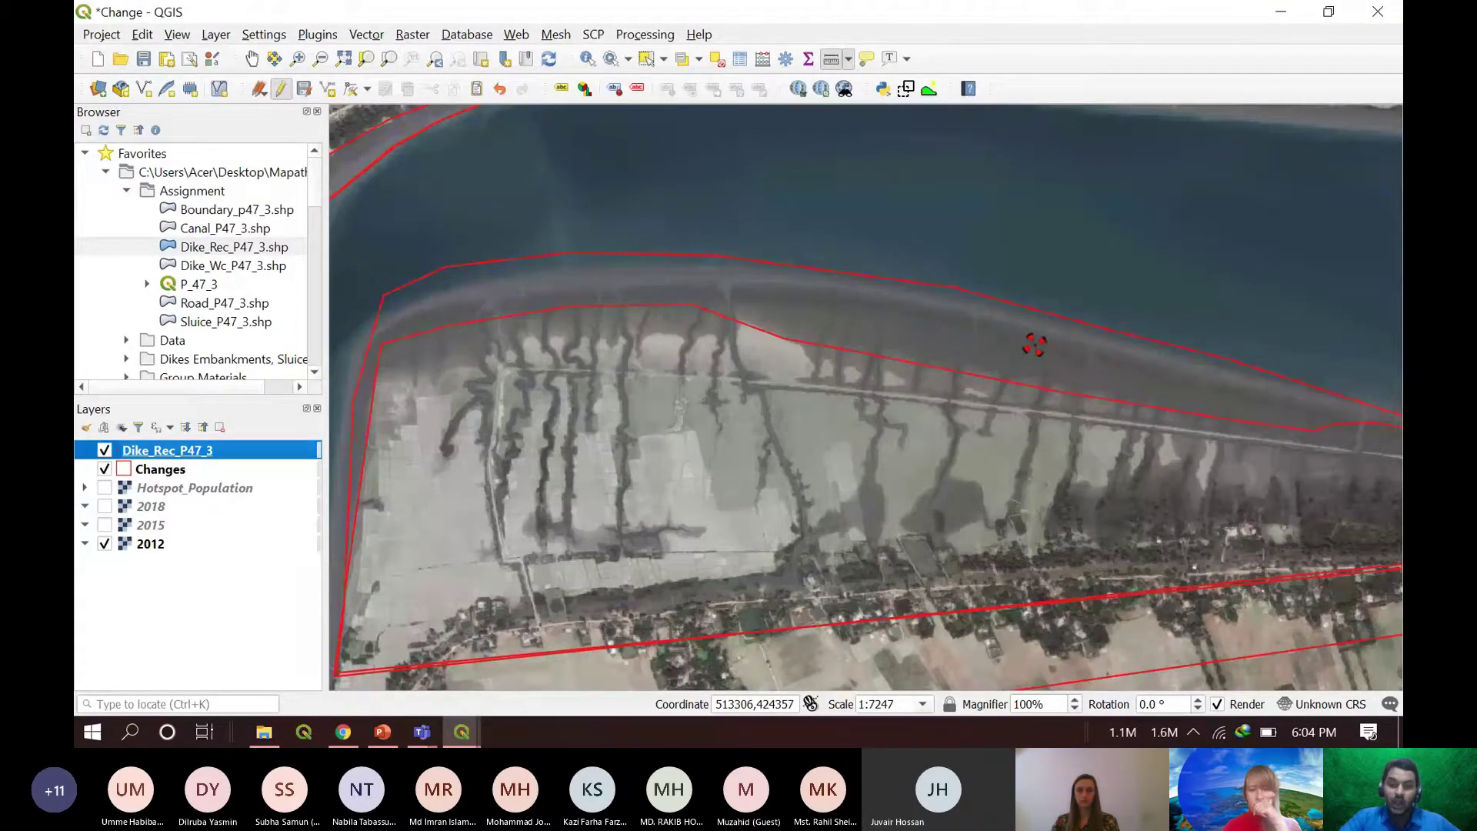
click(105, 525)
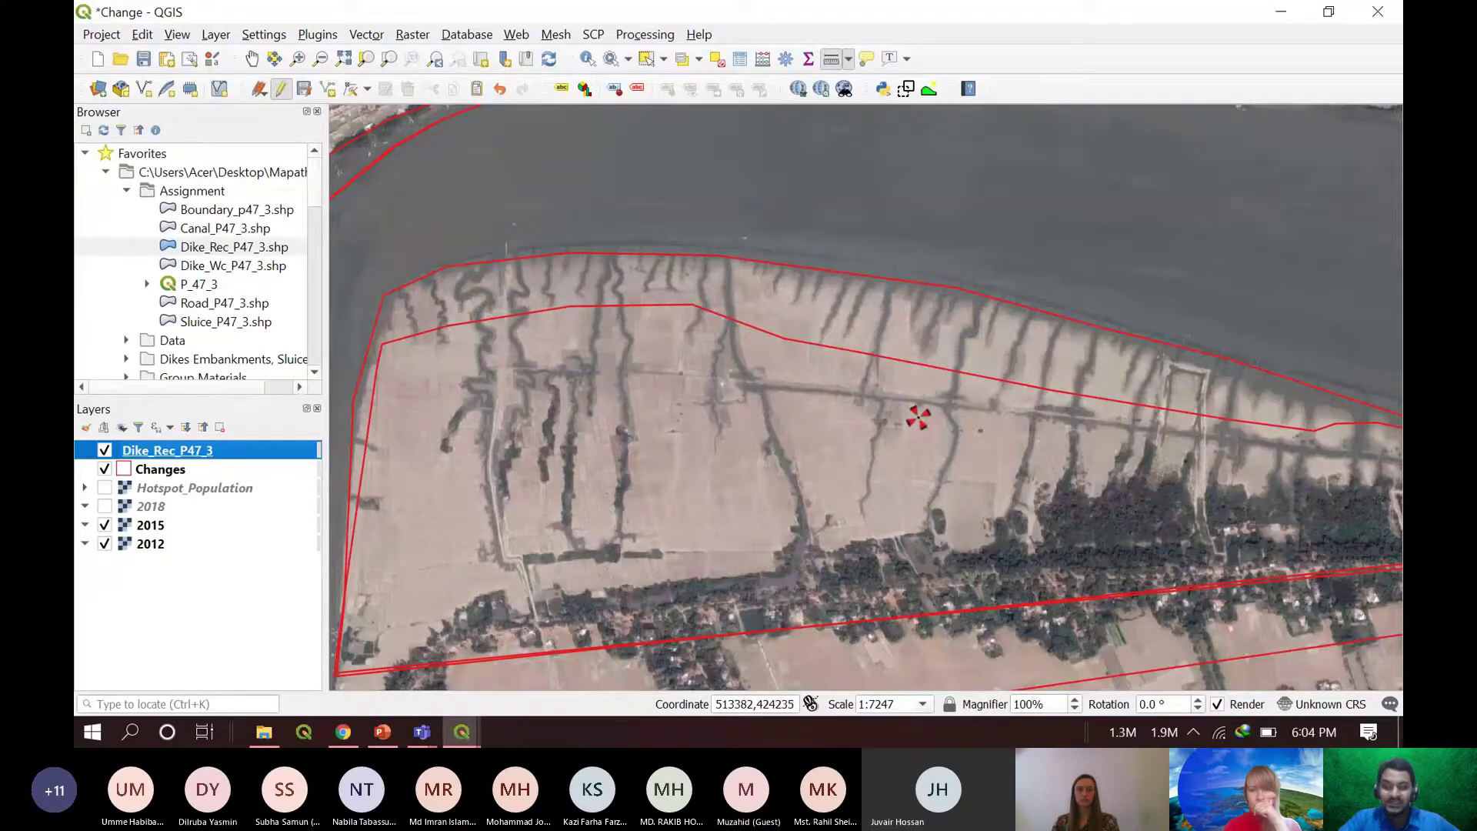
click(105, 506)
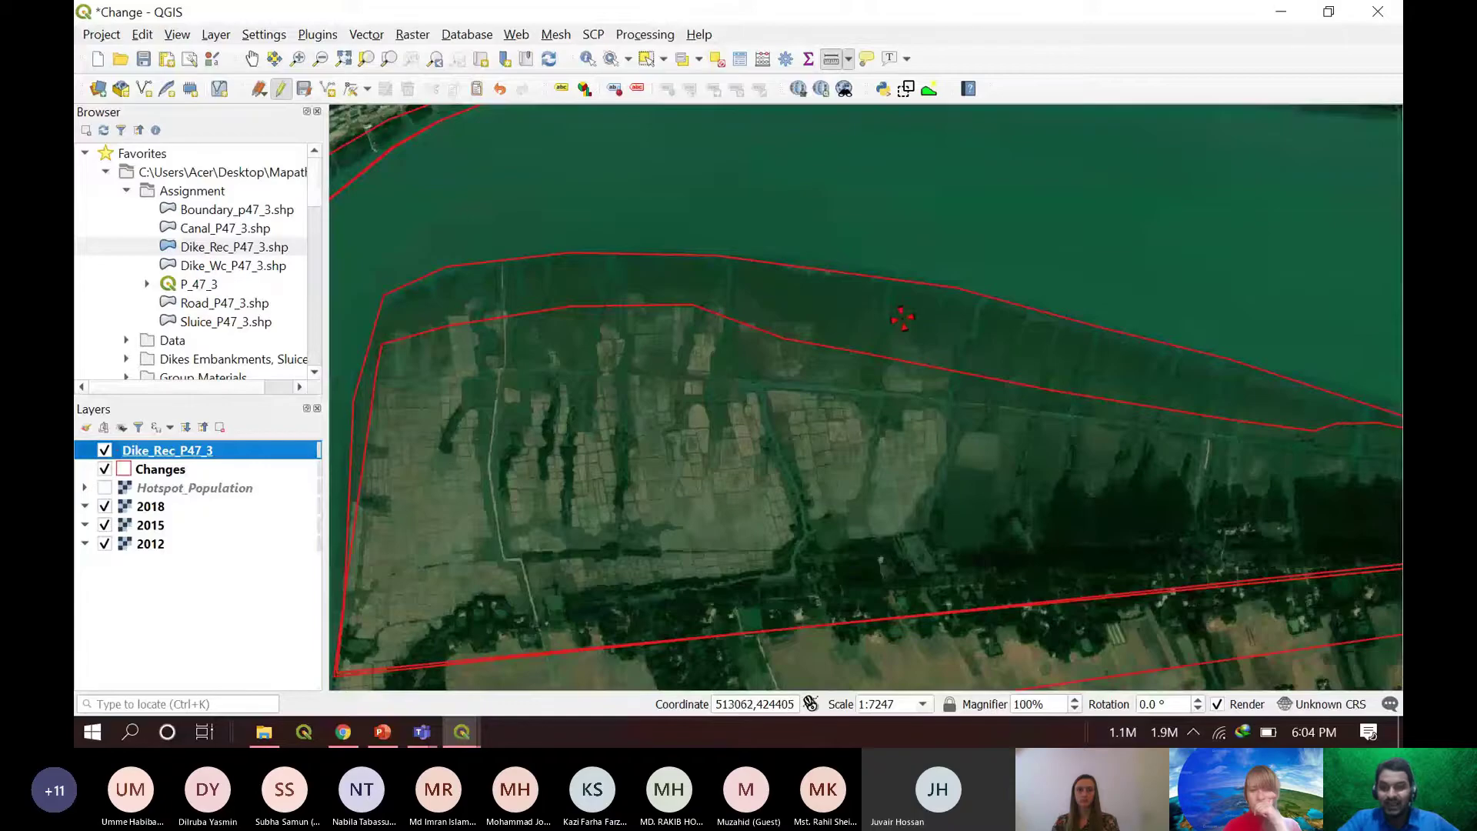
- Examine the strip between the two bank lines of the lower change polygon in the 2018 imagery
scroll(901, 317, up, 2)
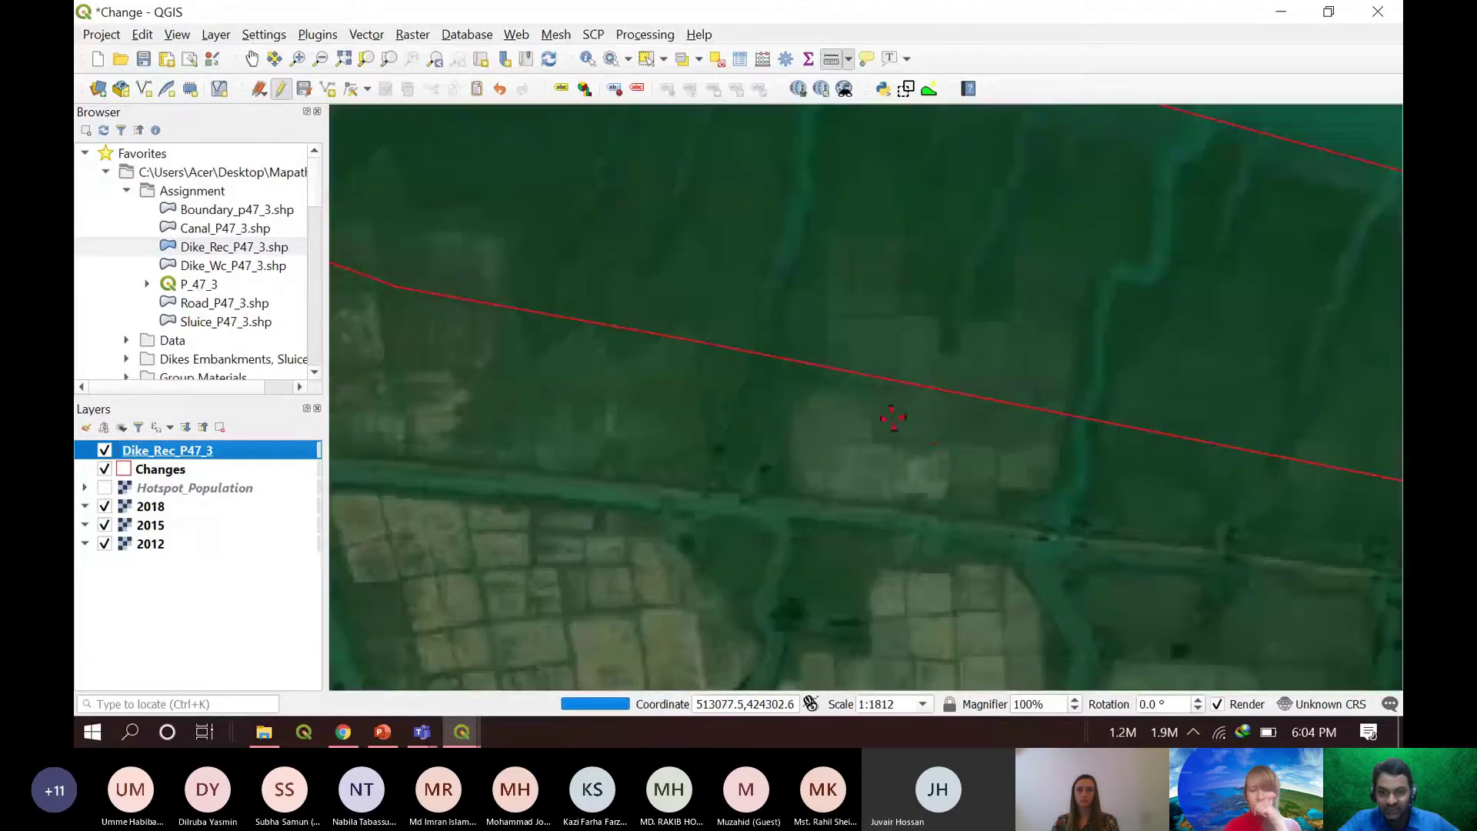
scroll(838, 256, down, 1)
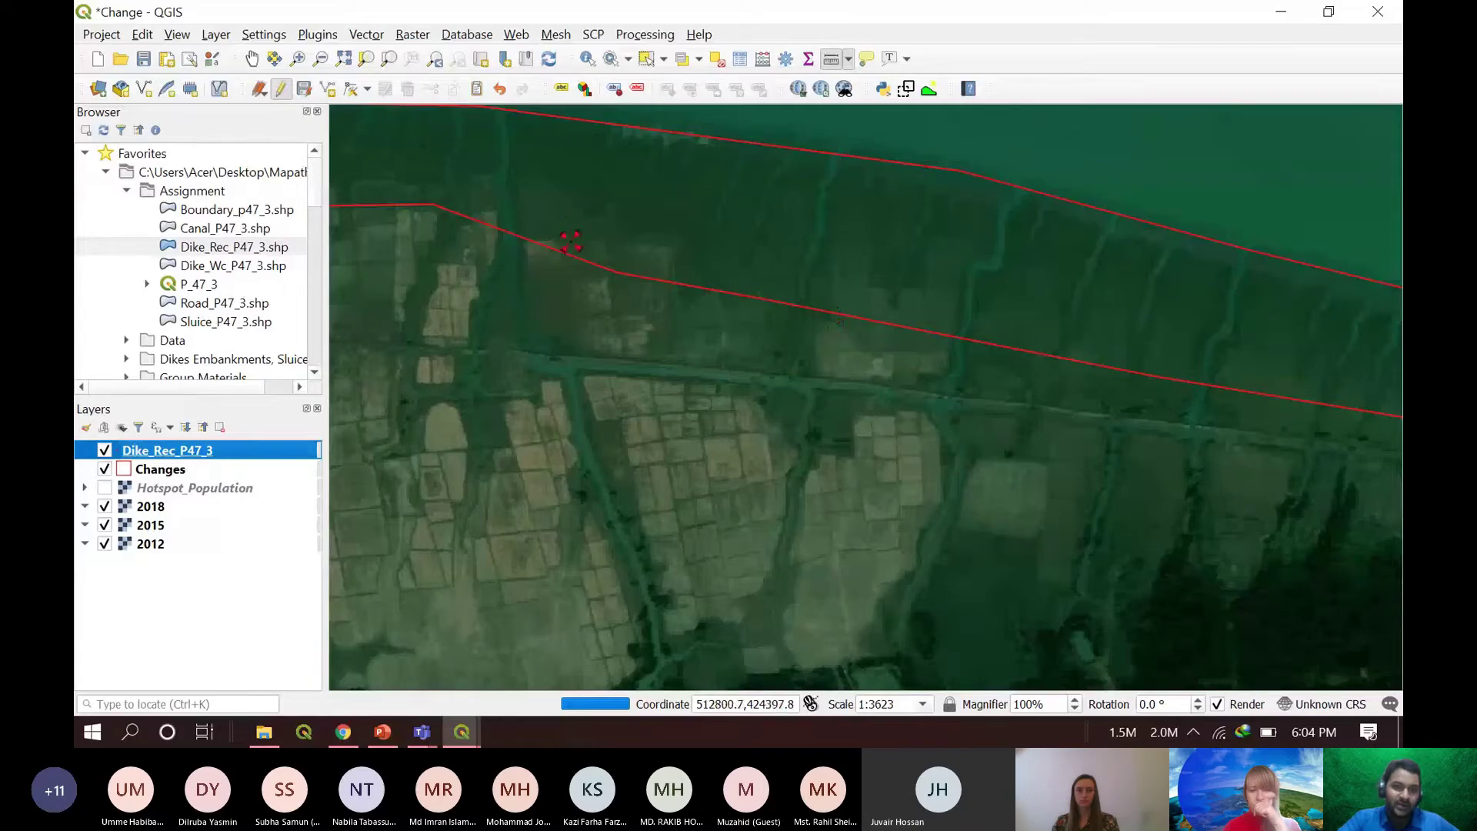
scroll(573, 241, up, 1)
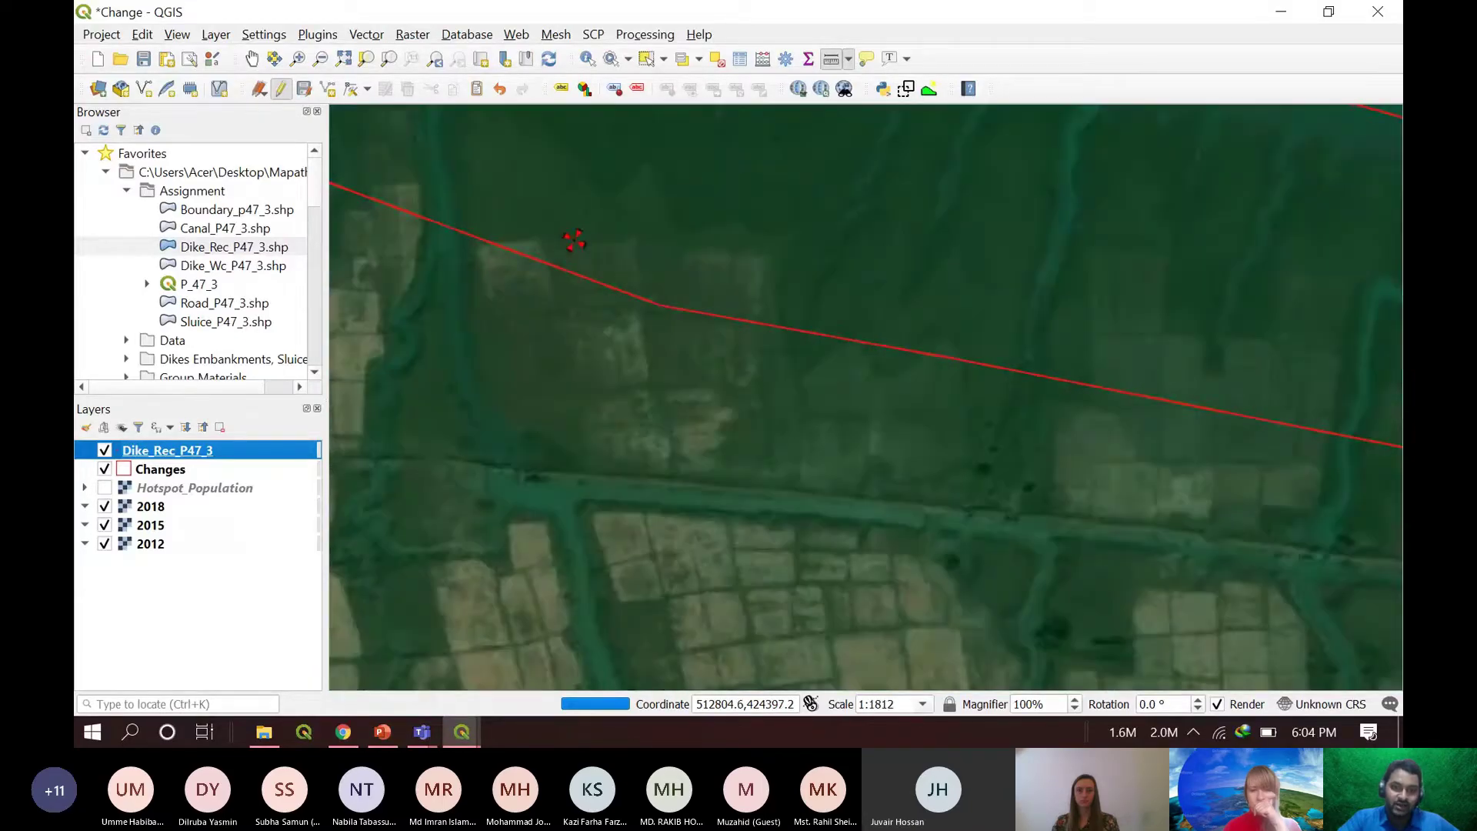
scroll(573, 240, down, 1)
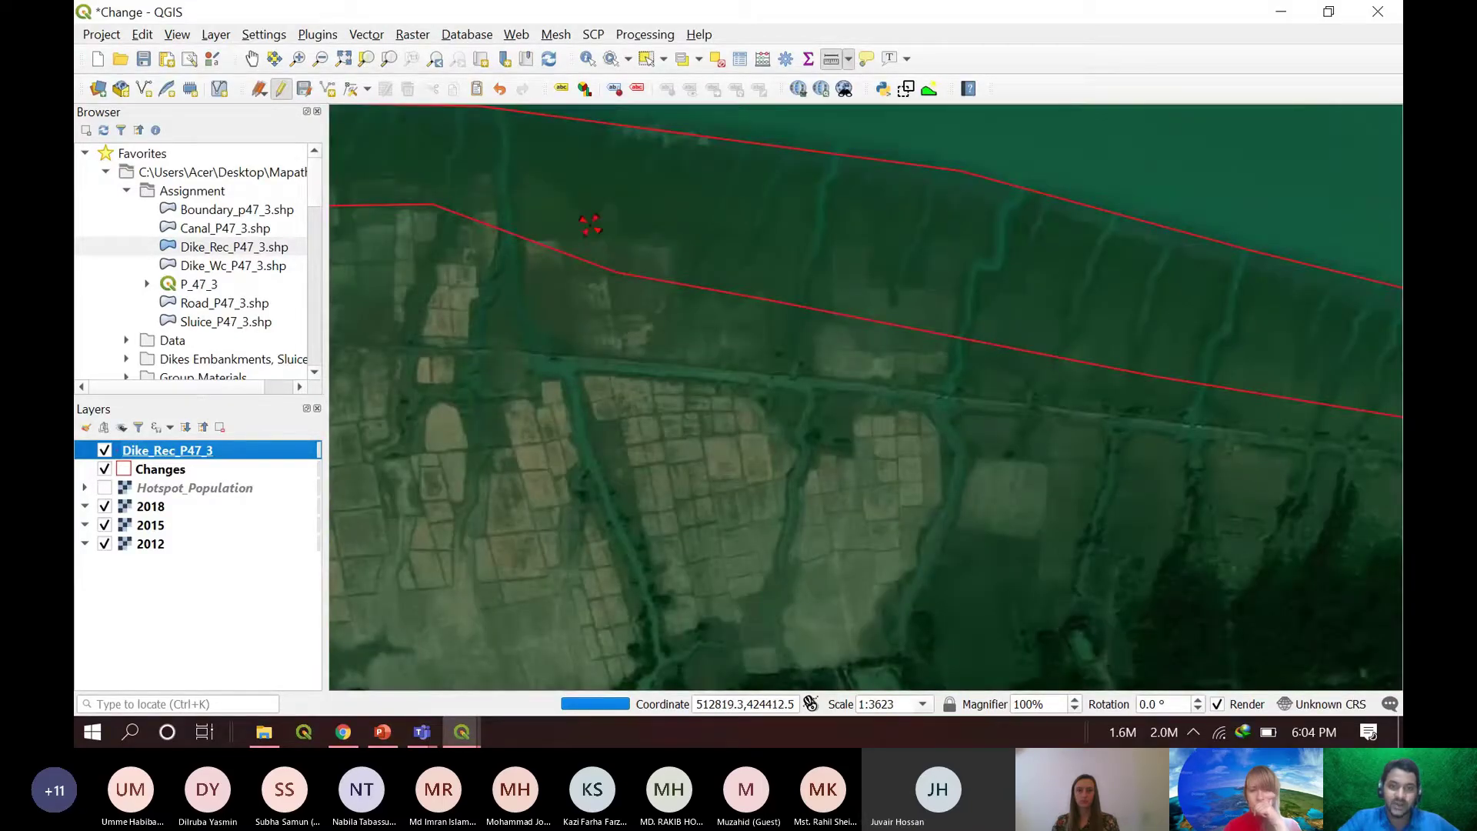
scroll(590, 224, down, 2)
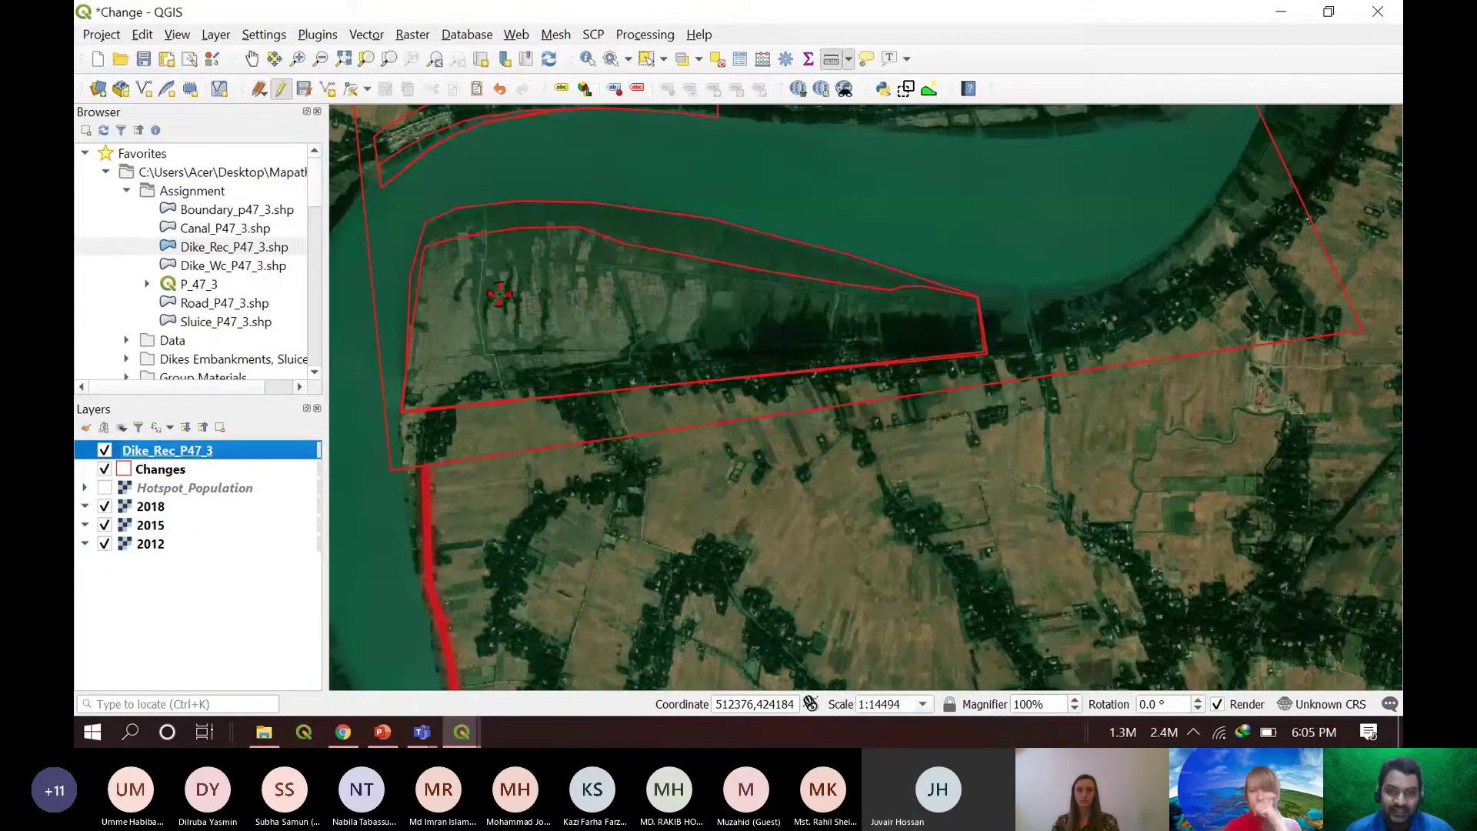
- Create a new shapefile layer named Demo with Polygon geometry and the EPSG:4326 - WGS 84 coordinate system
scroll(1205, 219, up, 1)
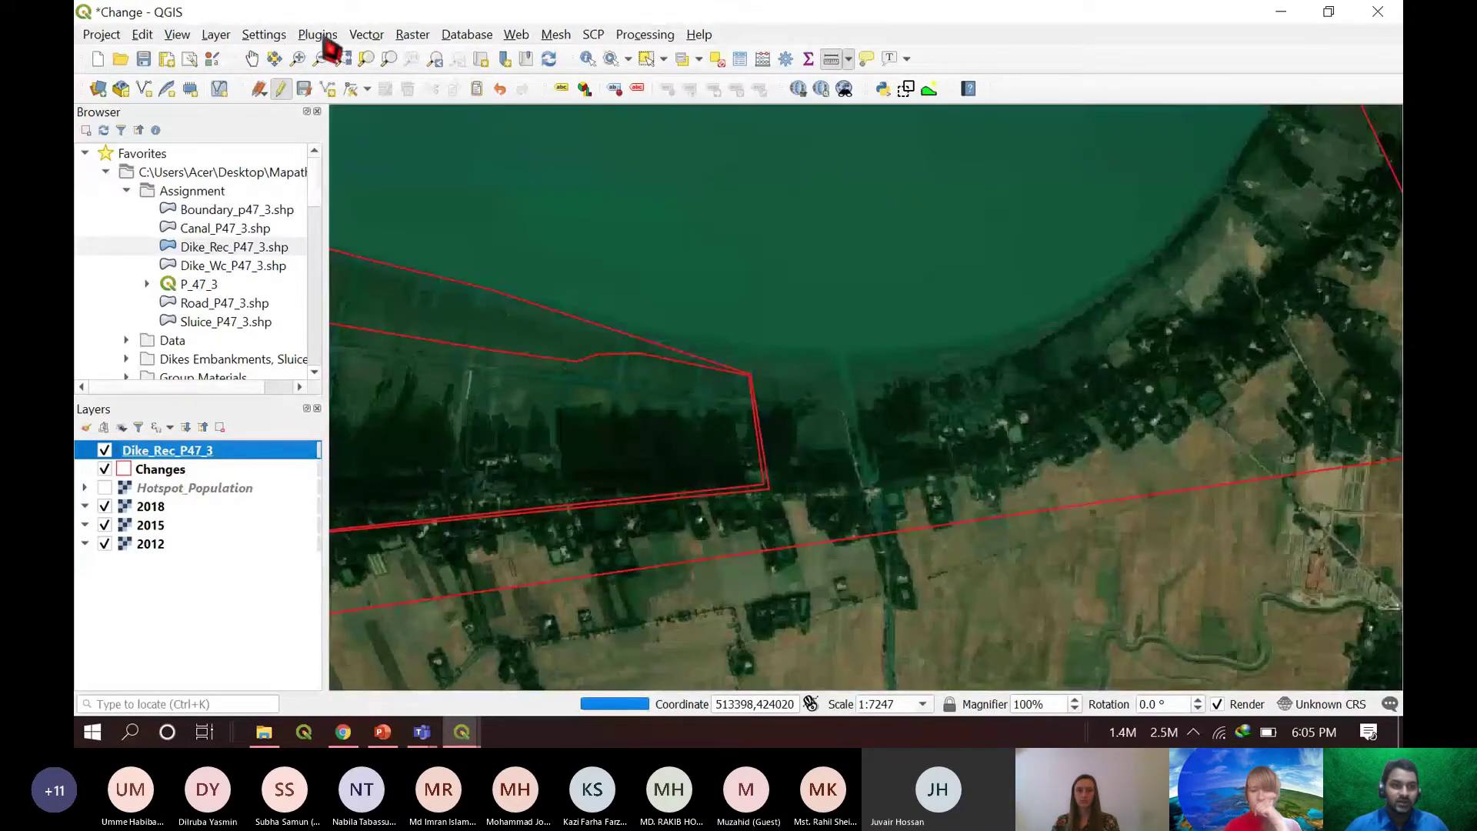
click(366, 35)
mouse_move(412, 83)
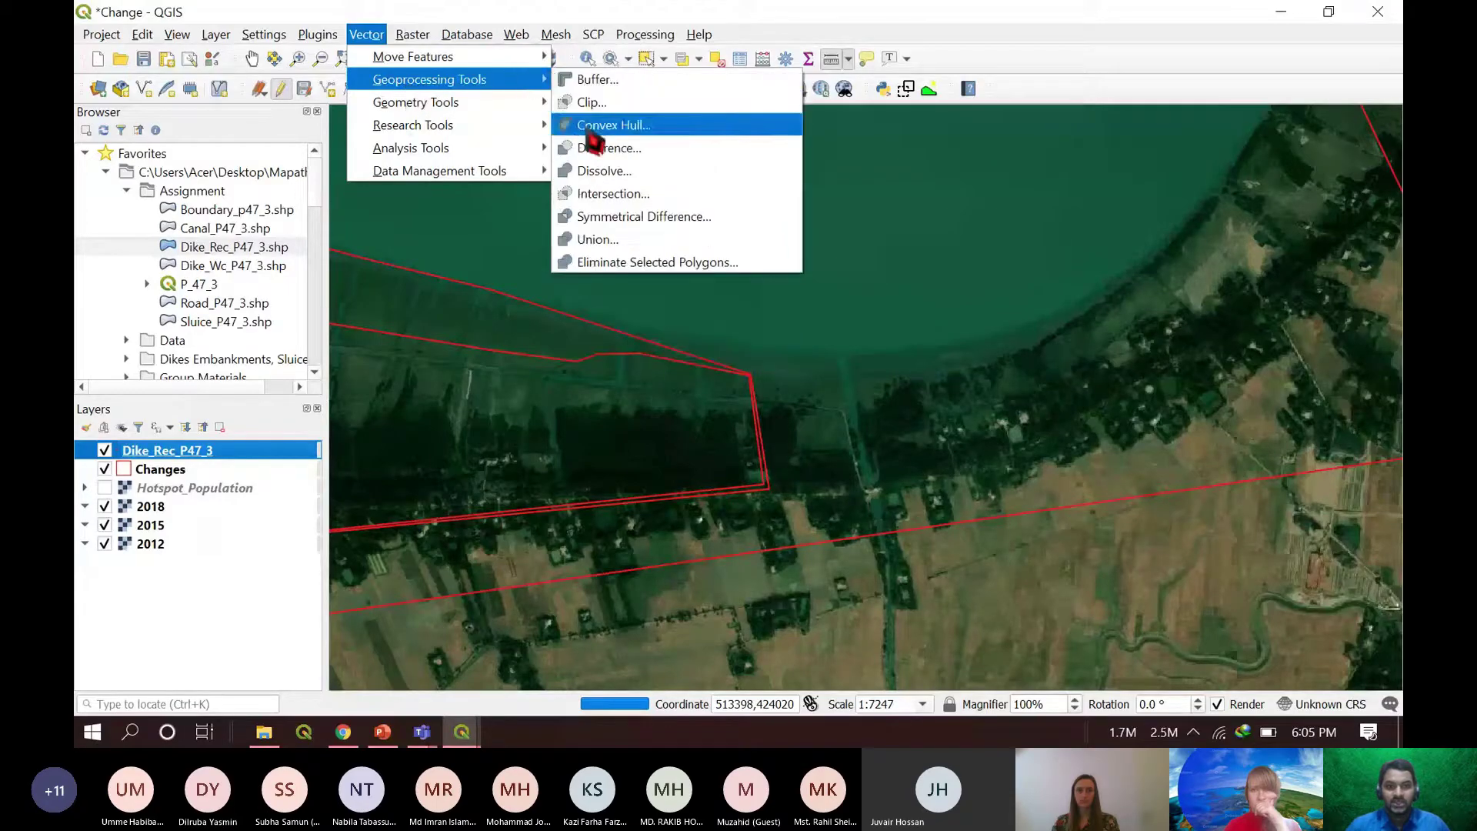
mouse_move(311, 35)
mouse_move(216, 35)
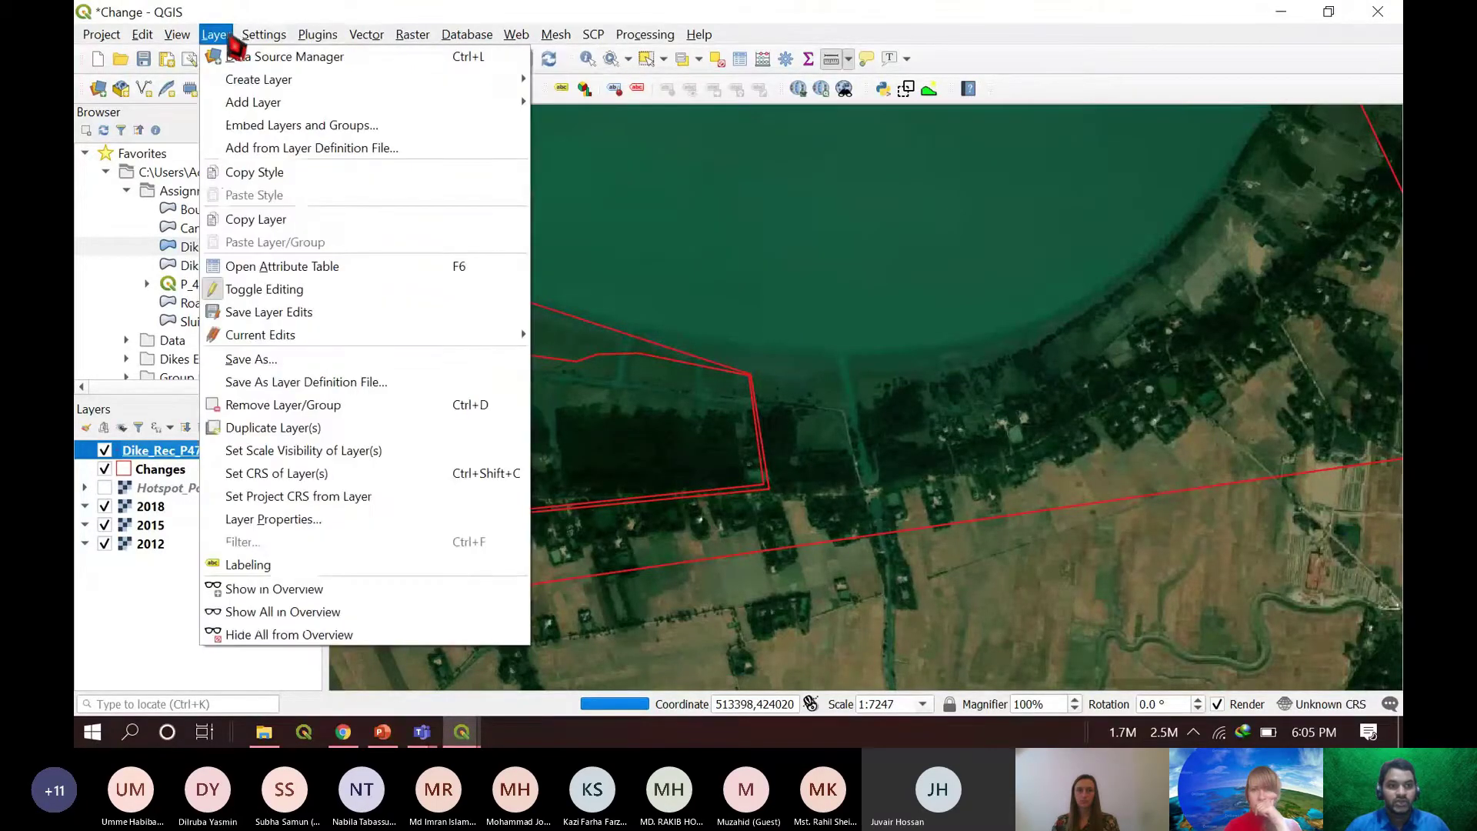
mouse_move(244, 83)
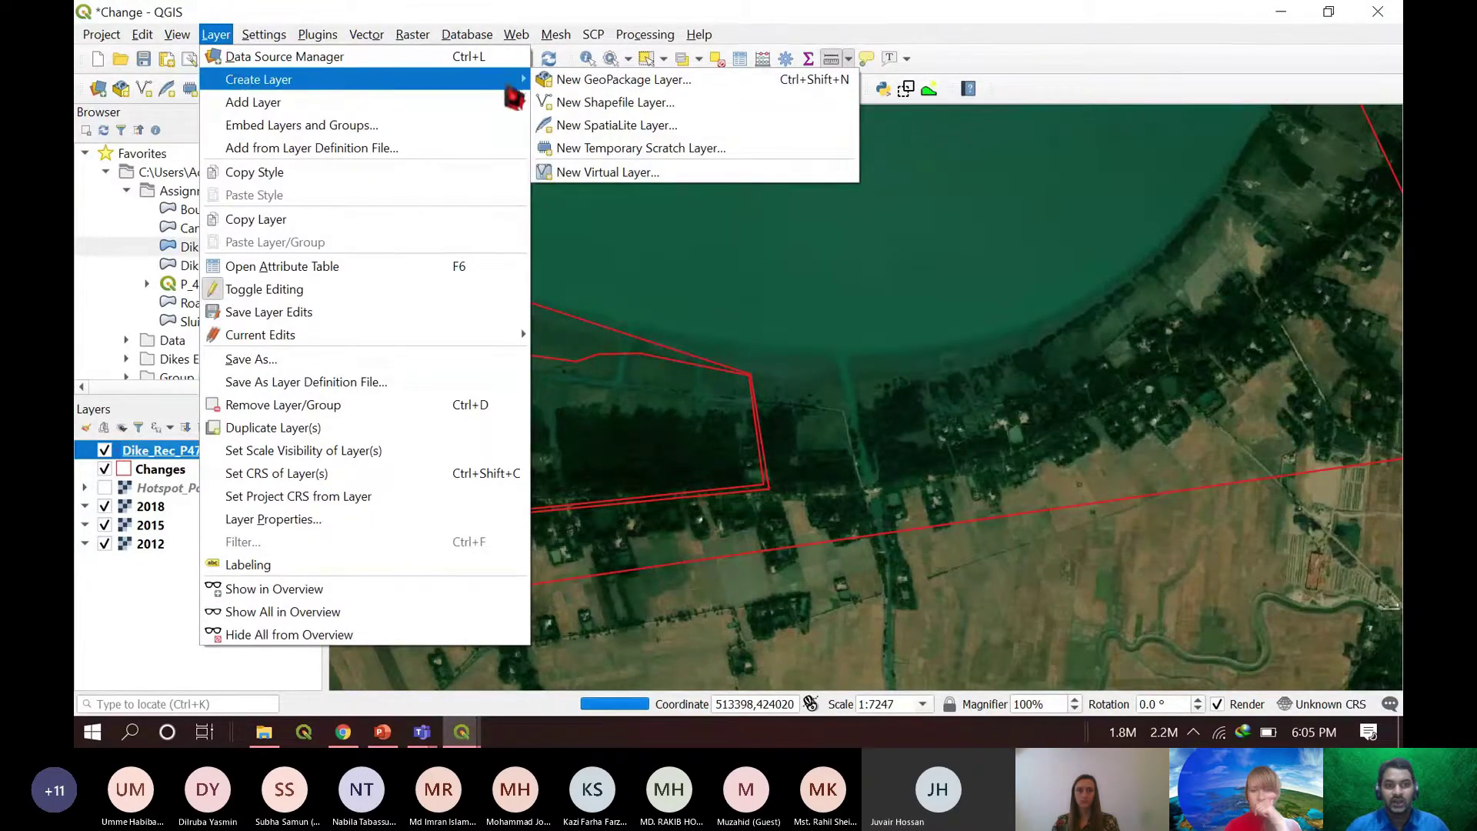
click(616, 109)
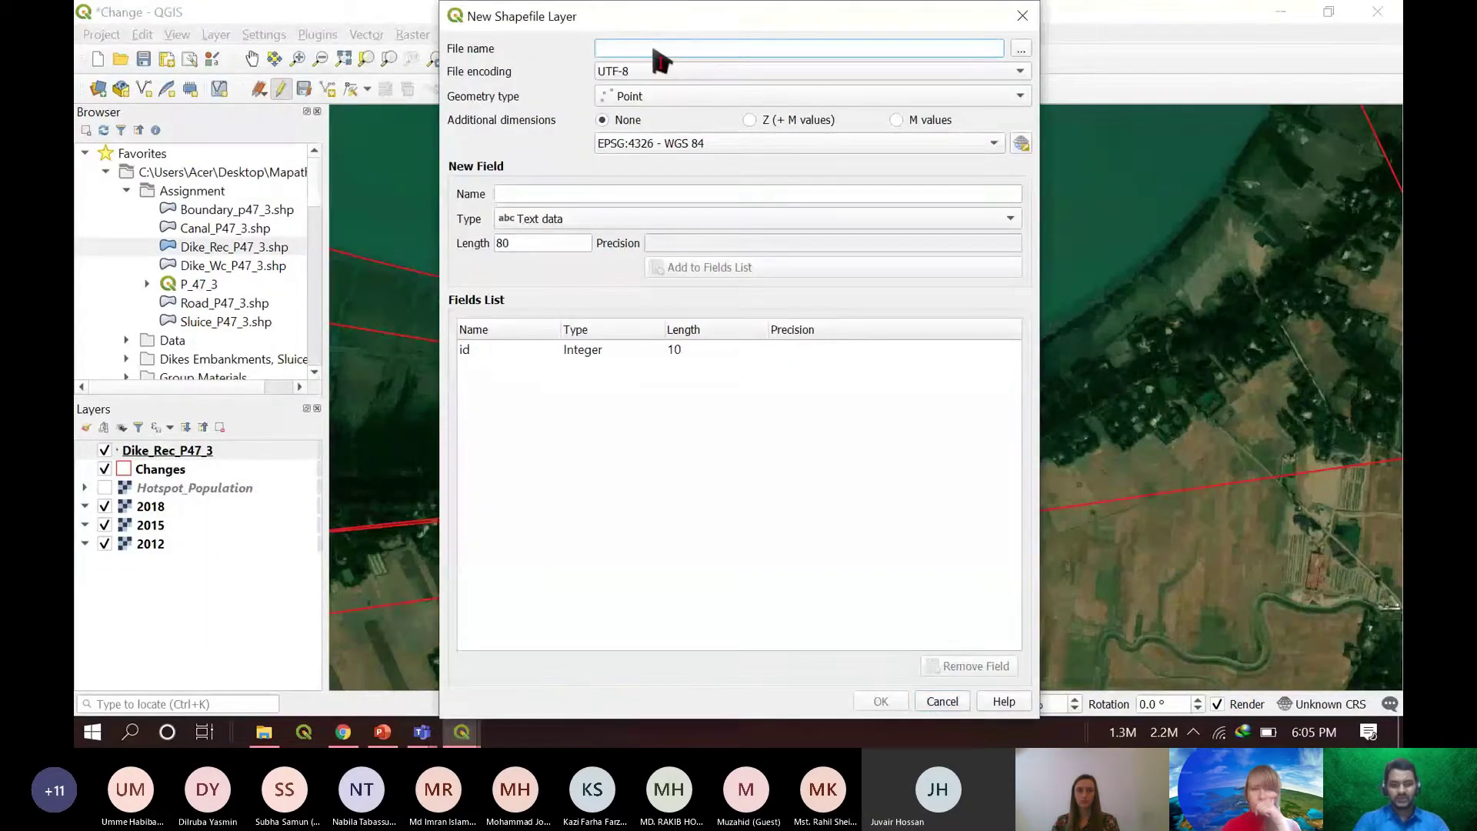
text(Demo)
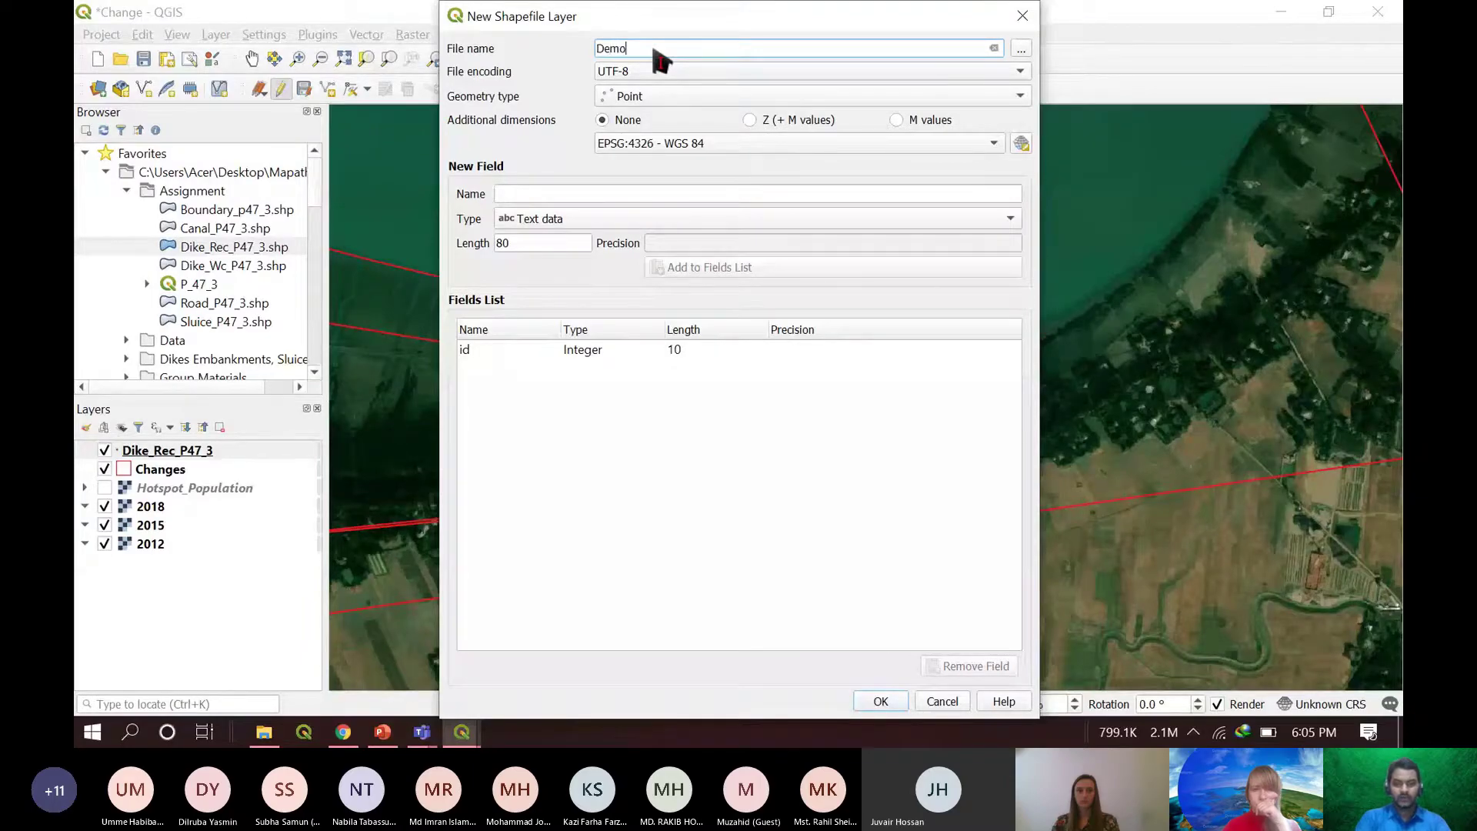
click(677, 98)
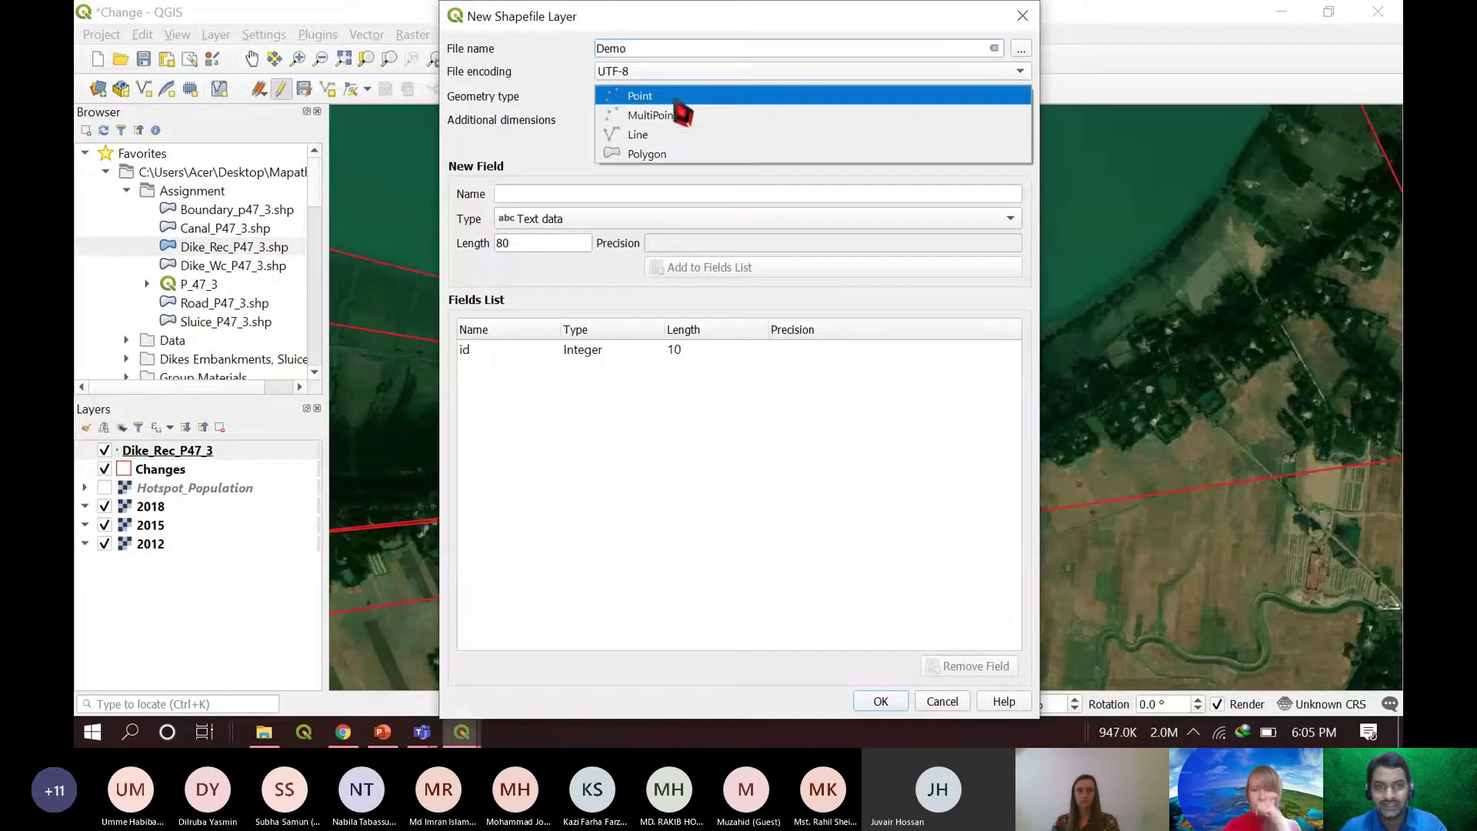
click(646, 154)
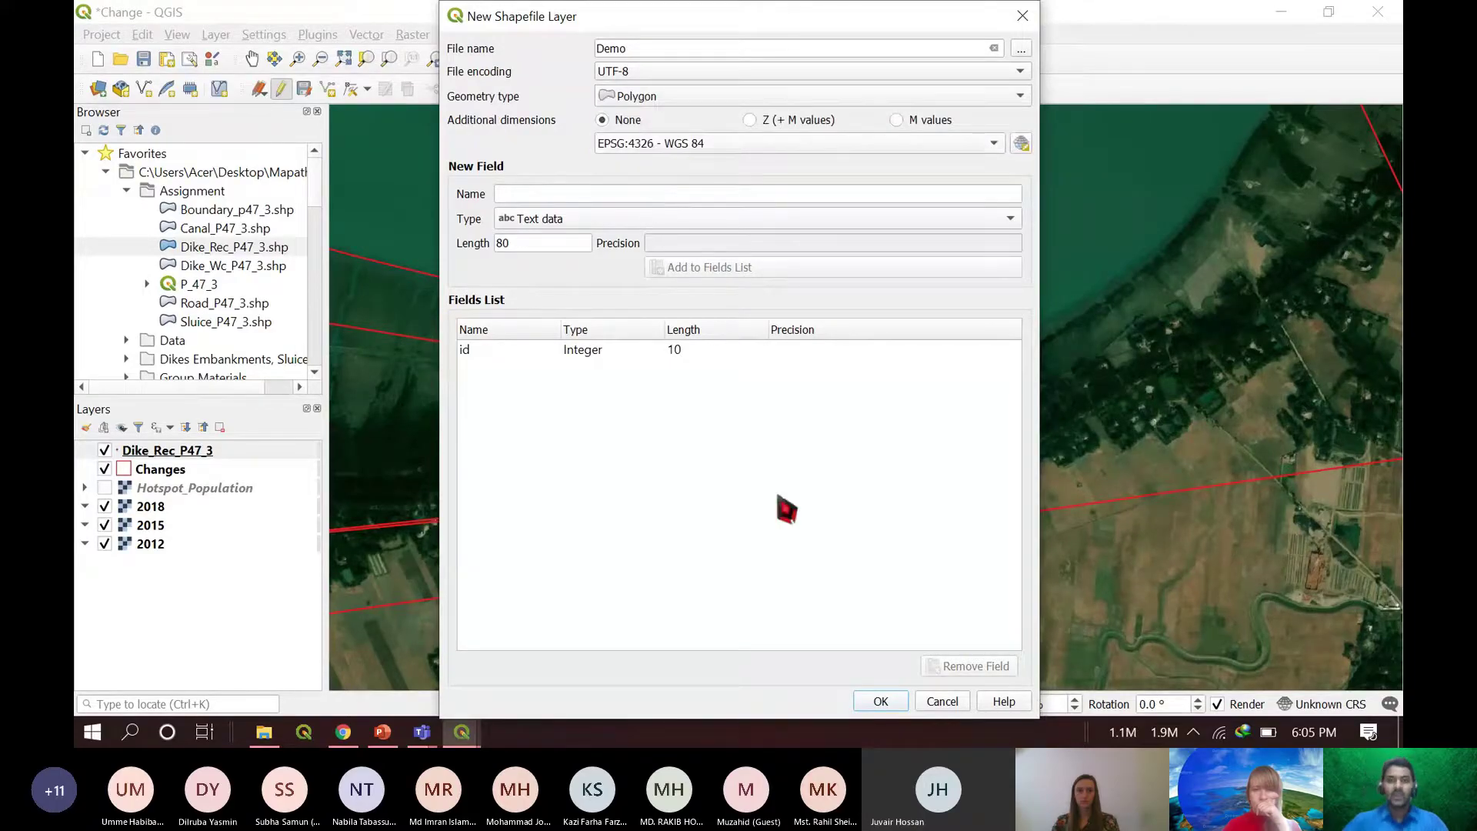
click(876, 701)
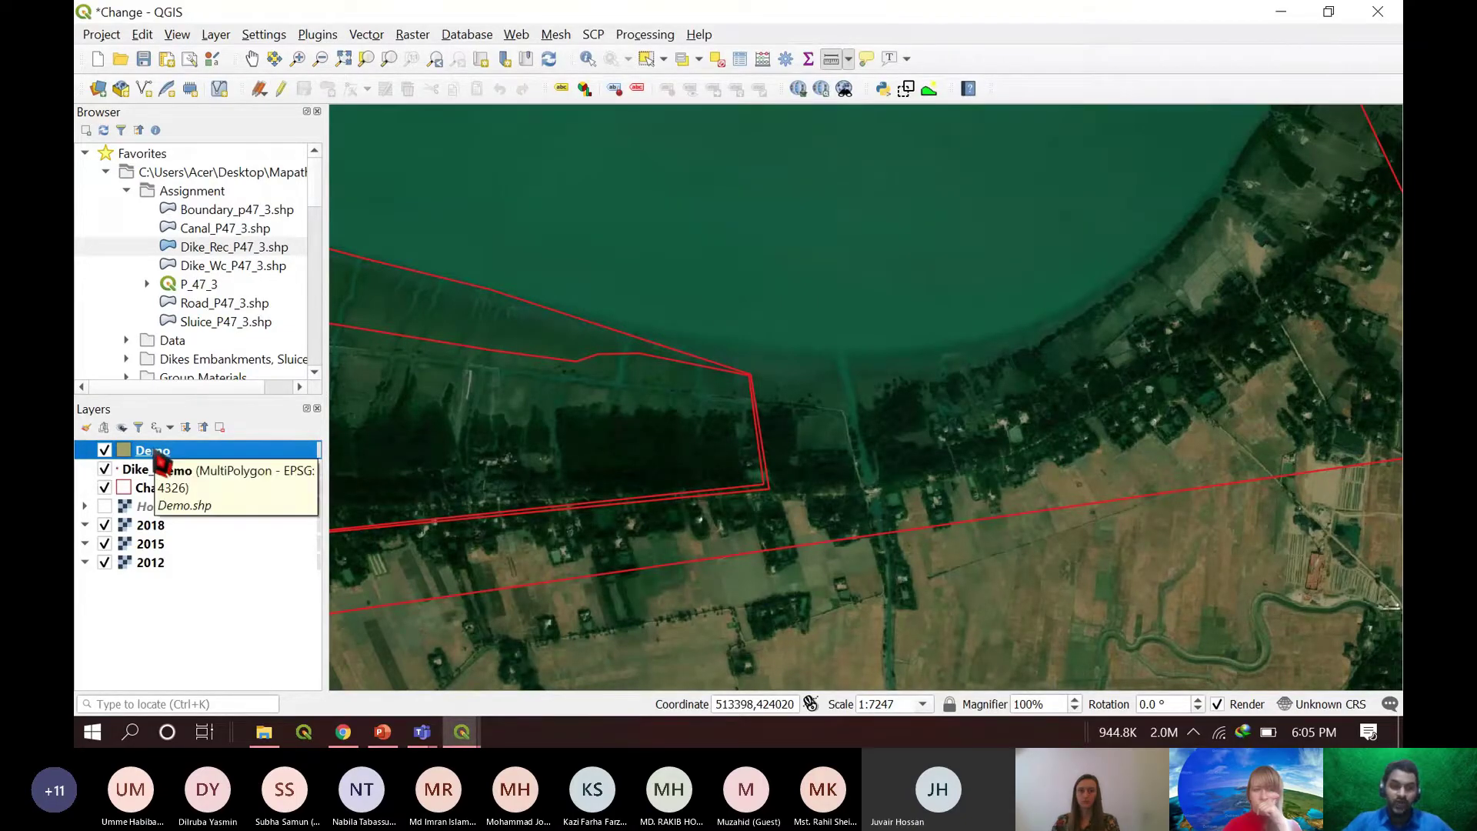
- Draw a polygon in the Demo layer along the river's south bank, east of the lower change polygon, and give it id 1
click(283, 91)
click(327, 90)
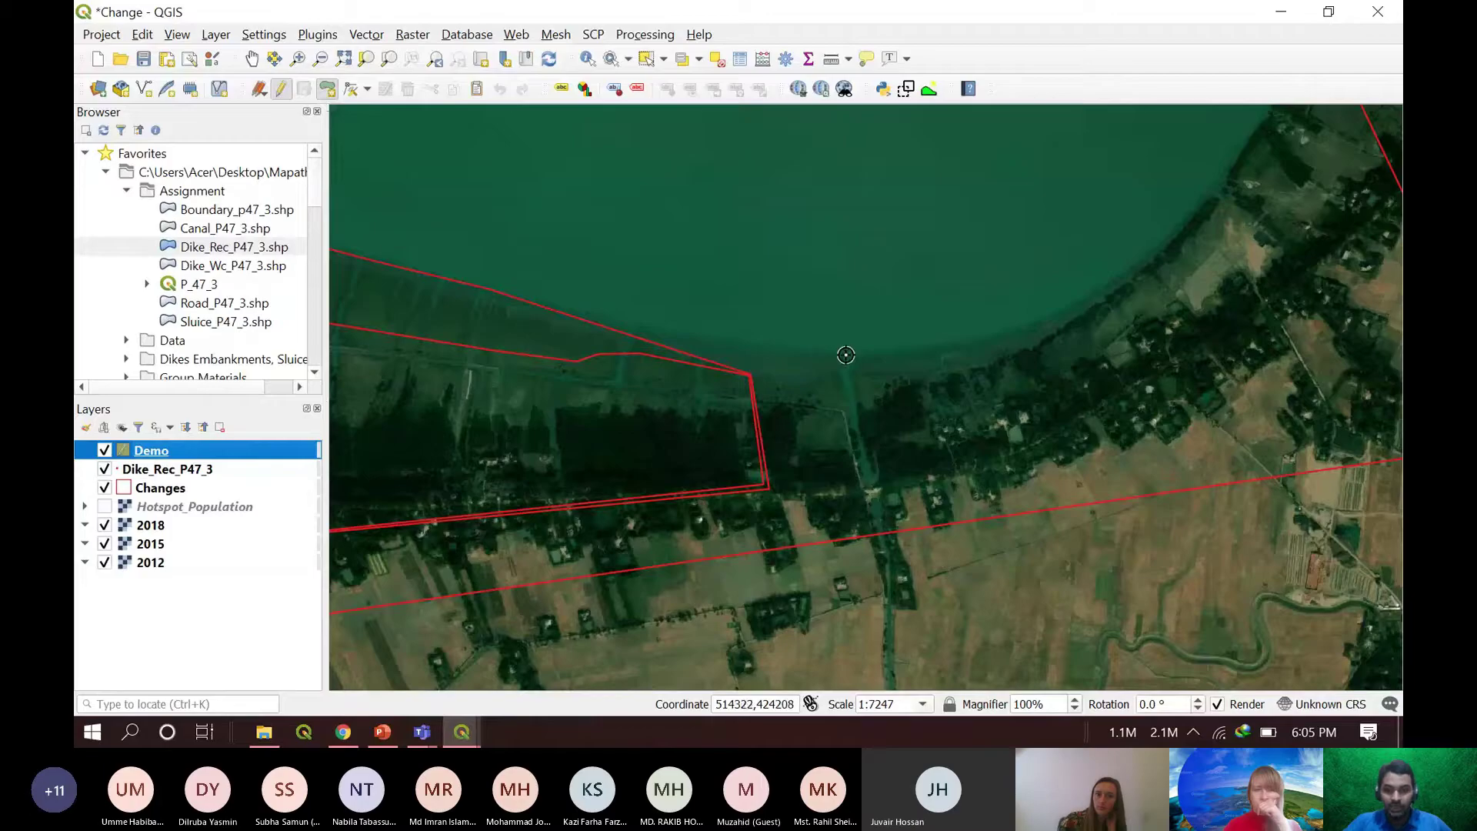
click(846, 366)
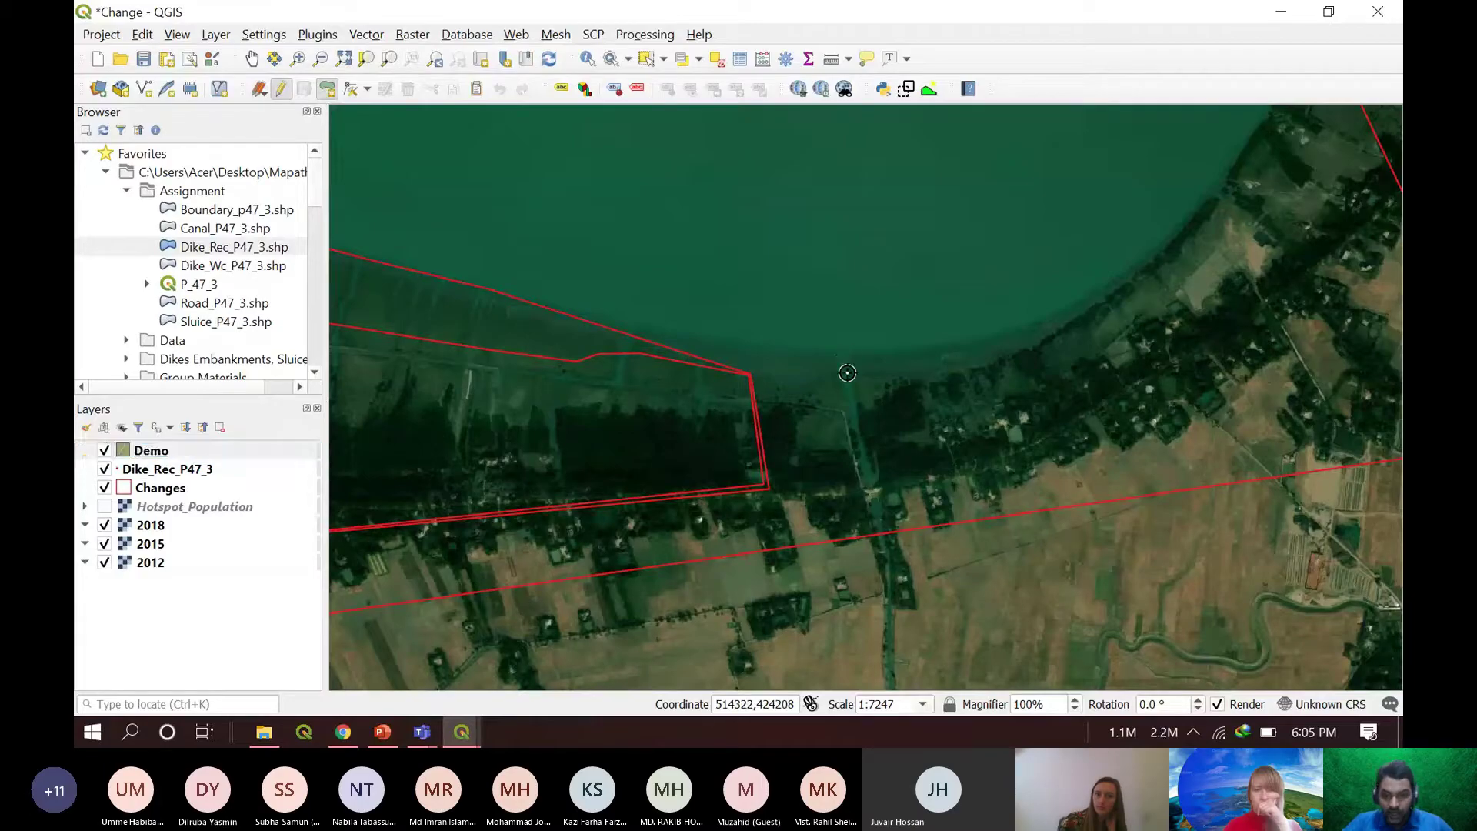
click(859, 411)
click(997, 373)
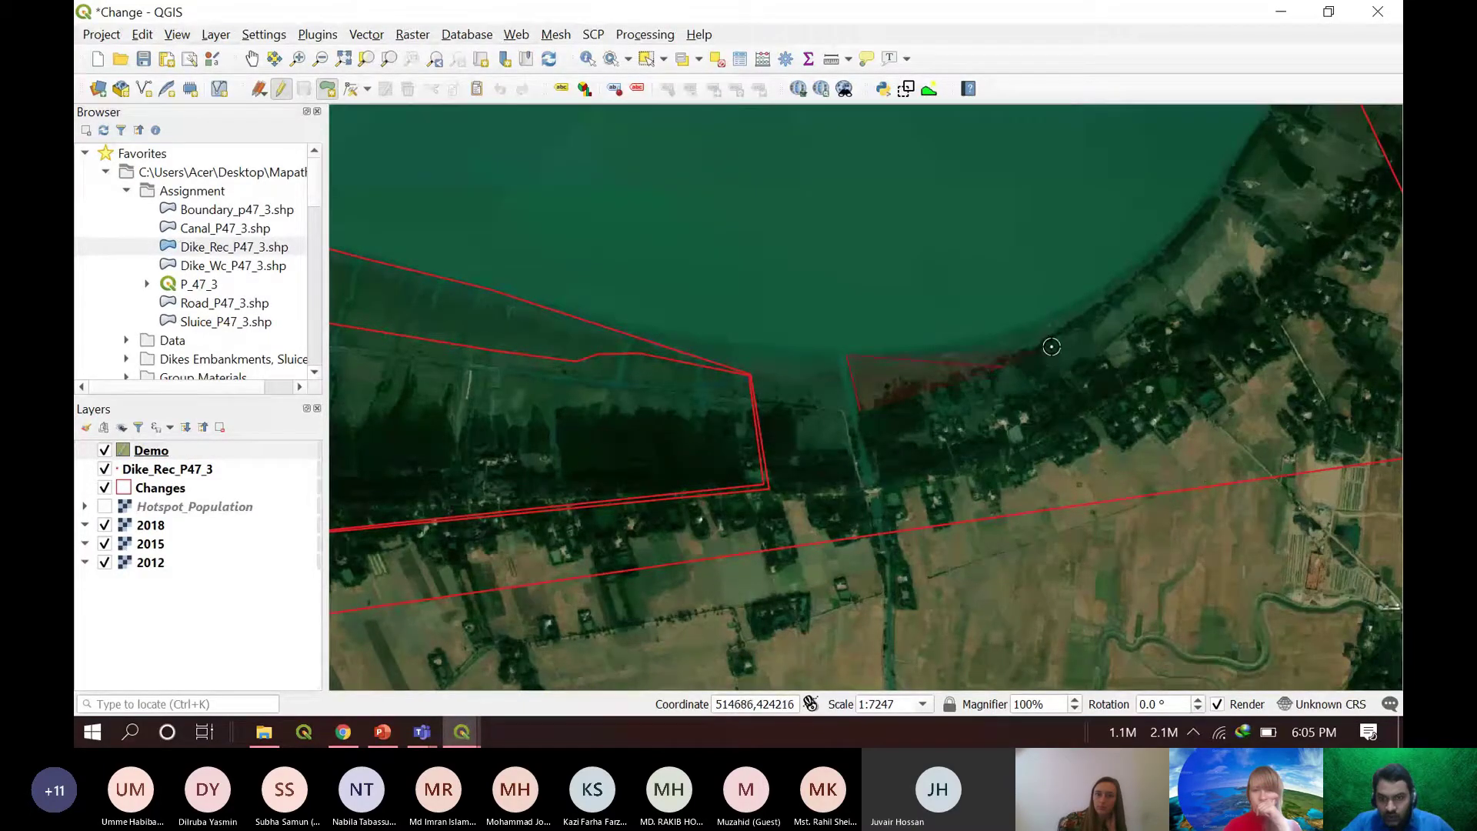
click(1084, 321)
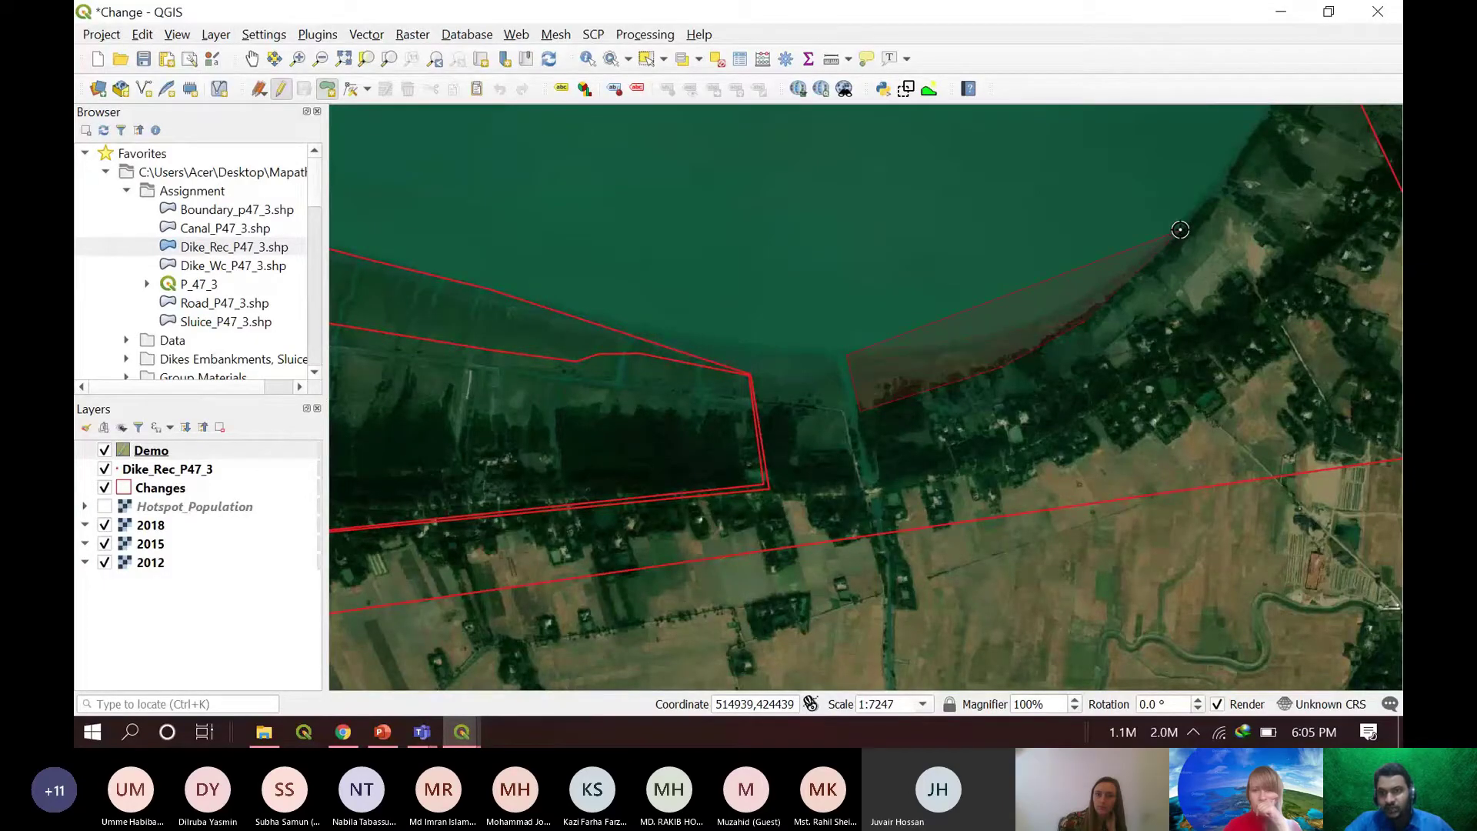
right_click(1182, 232)
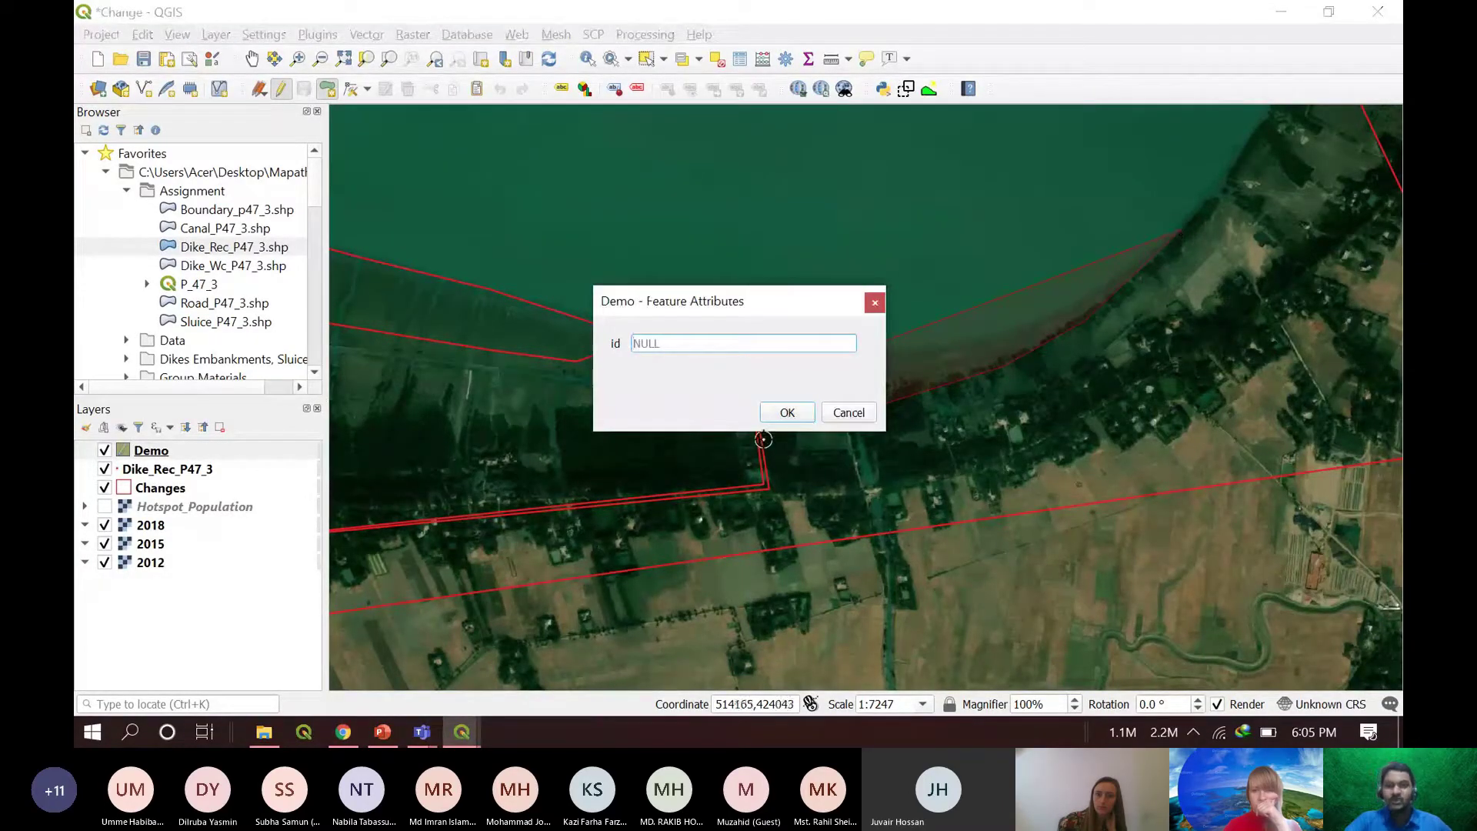
drag(781, 314, 626, 222)
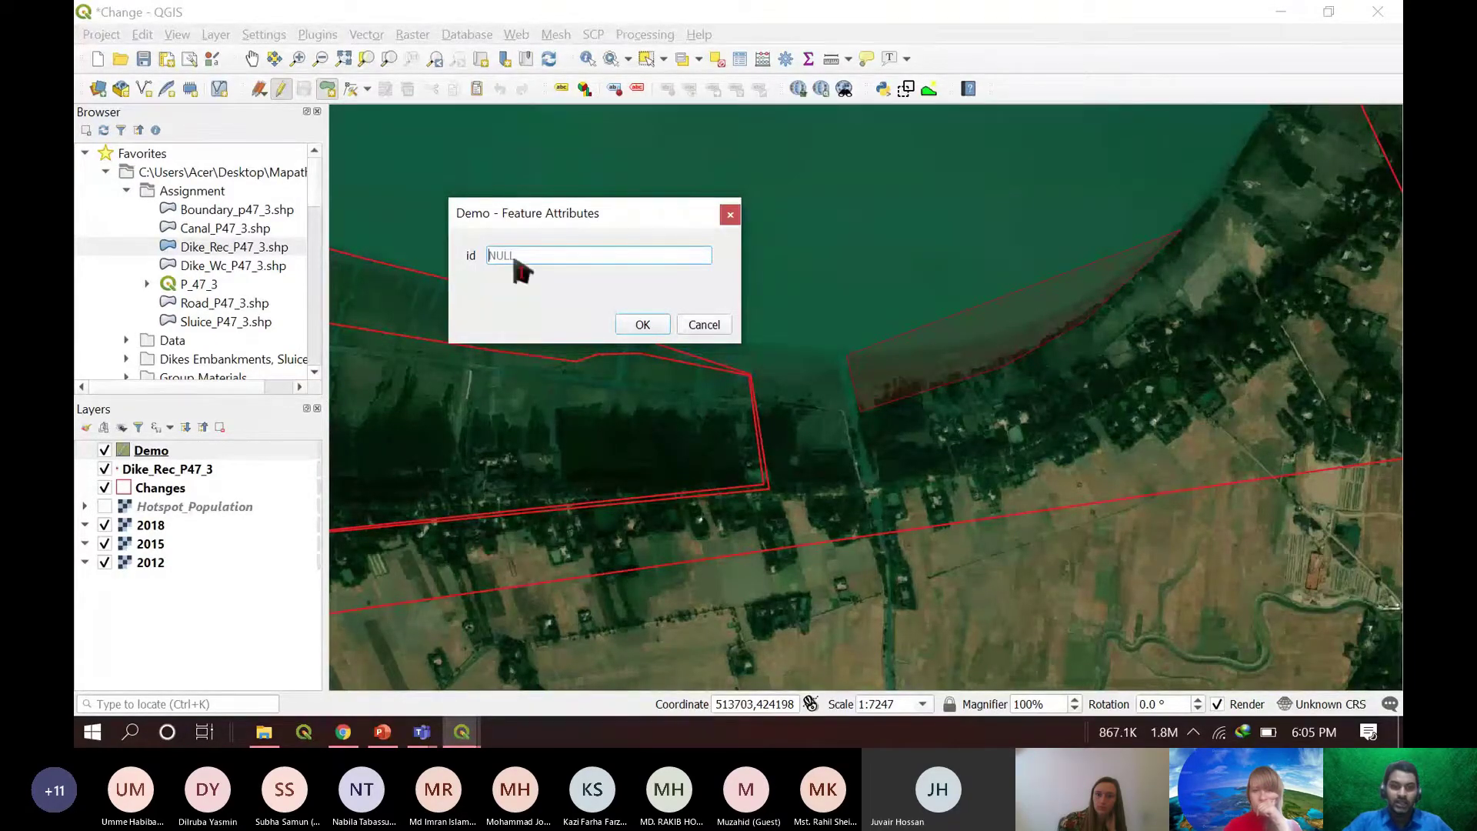
text(1)
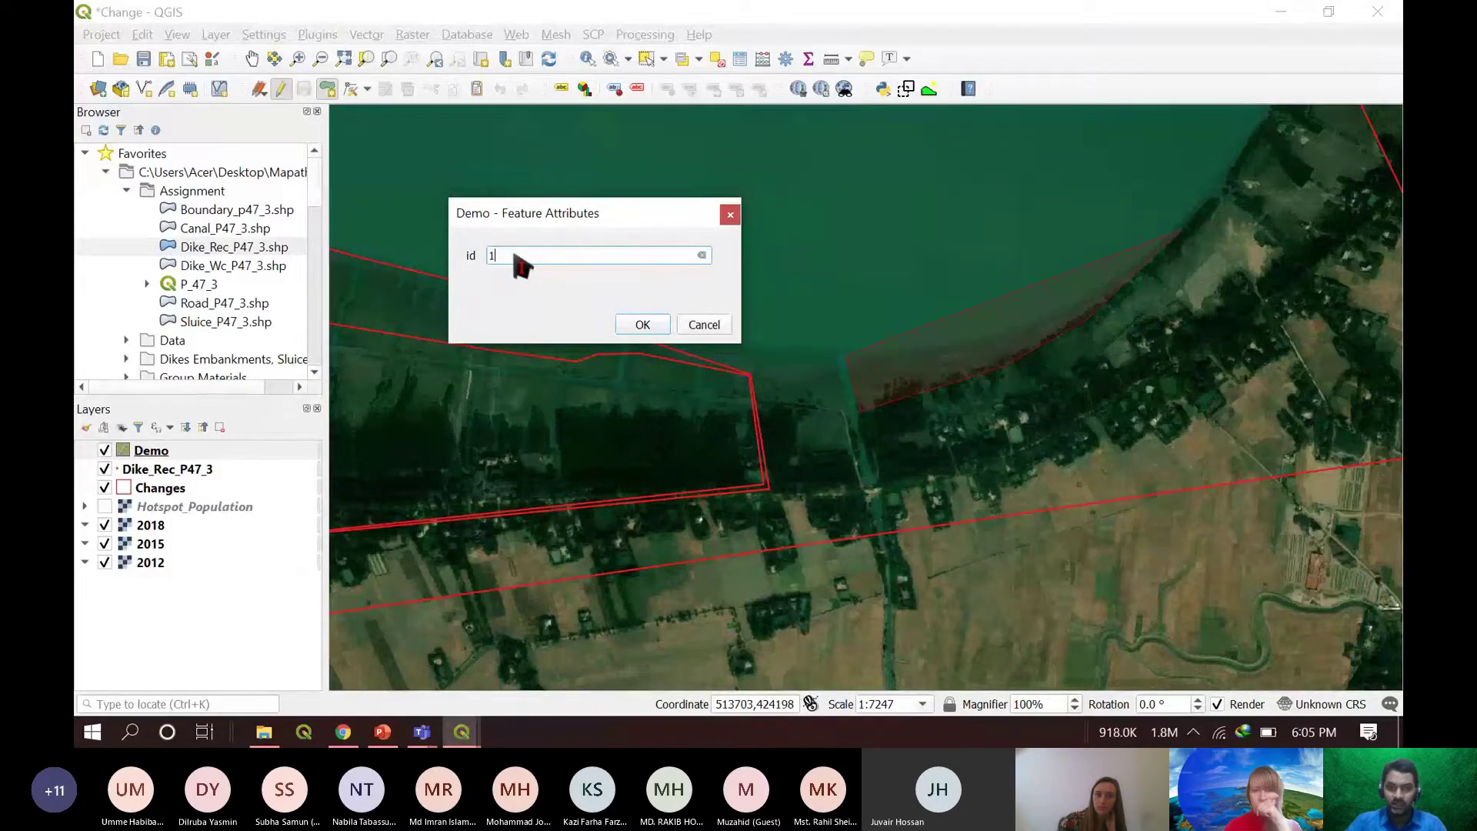
key(Return)
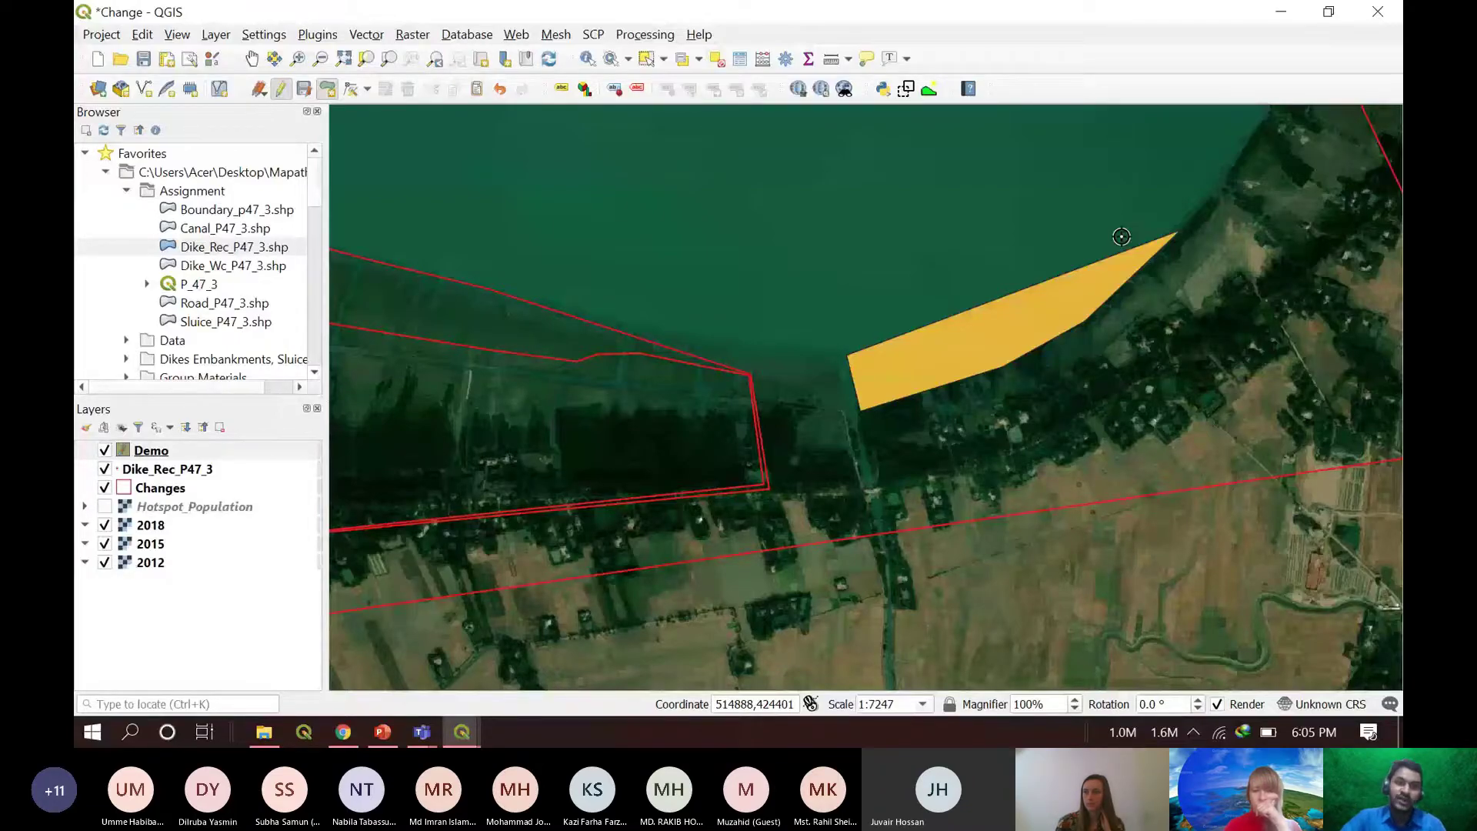
- Set up a new Whole number (integer) field named Area with the field calculator in the Demo layer's attribute table
right_click(148, 451)
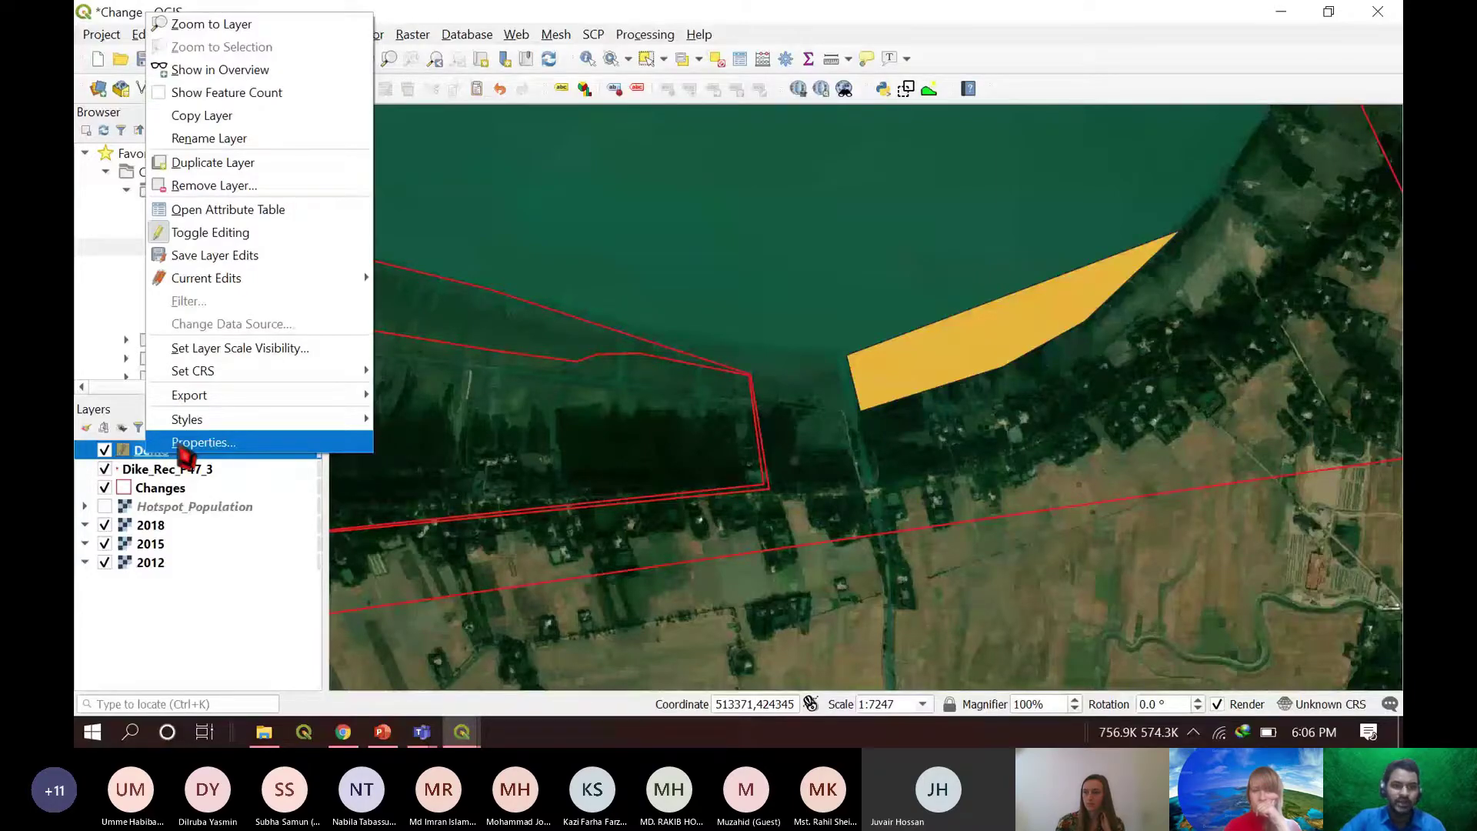
click(203, 211)
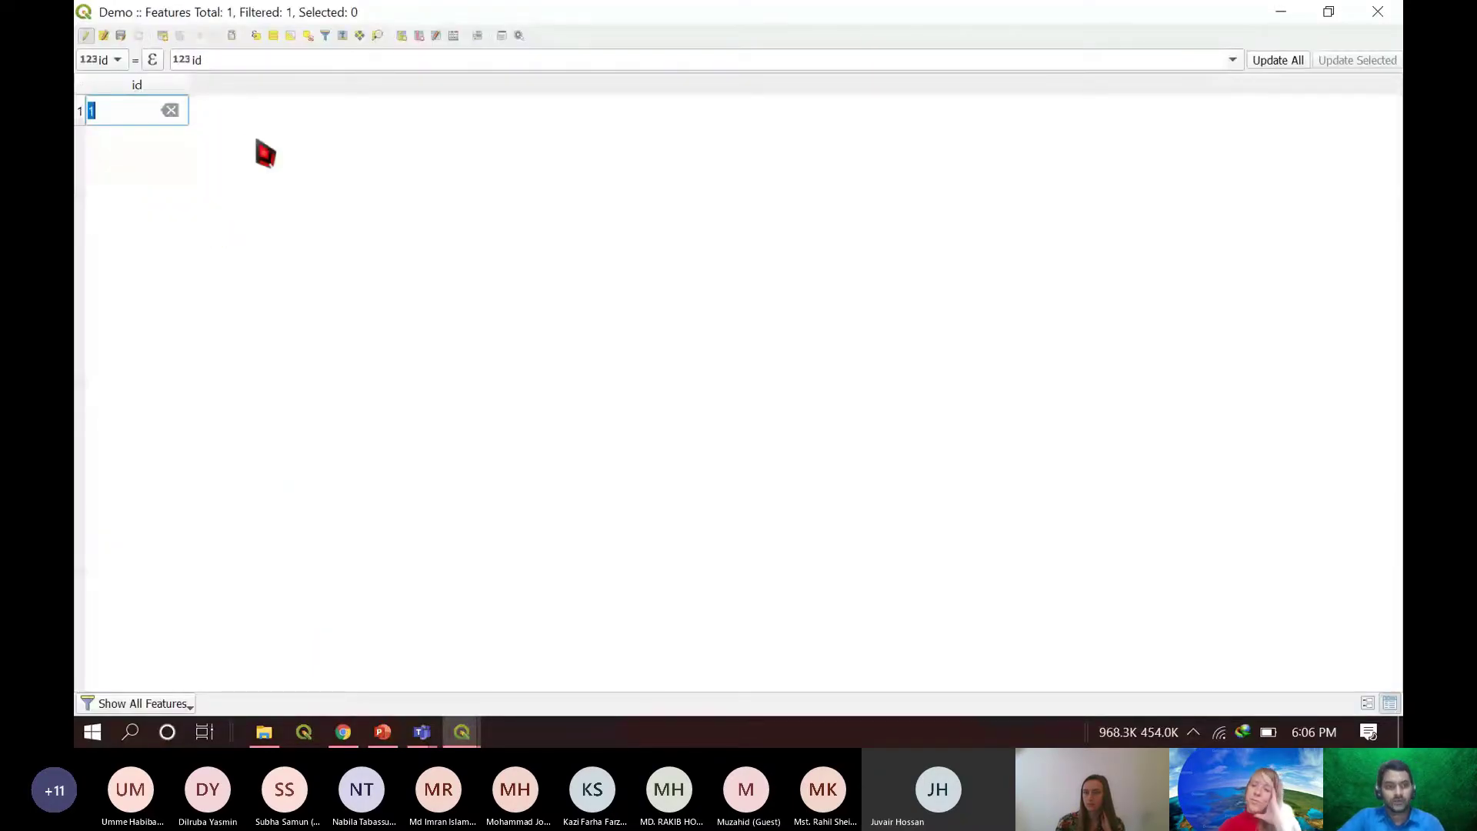
click(453, 40)
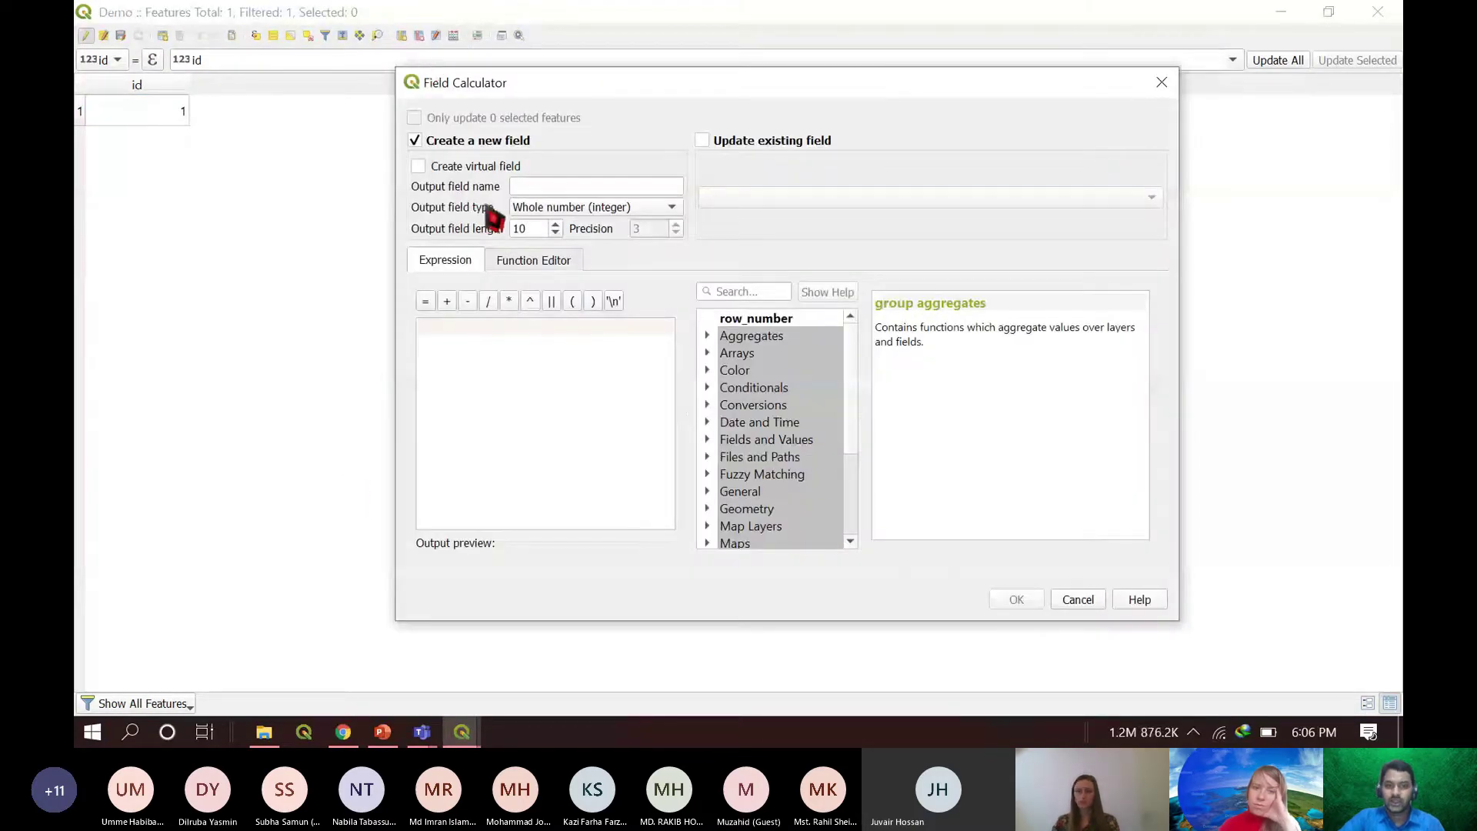
click(549, 188)
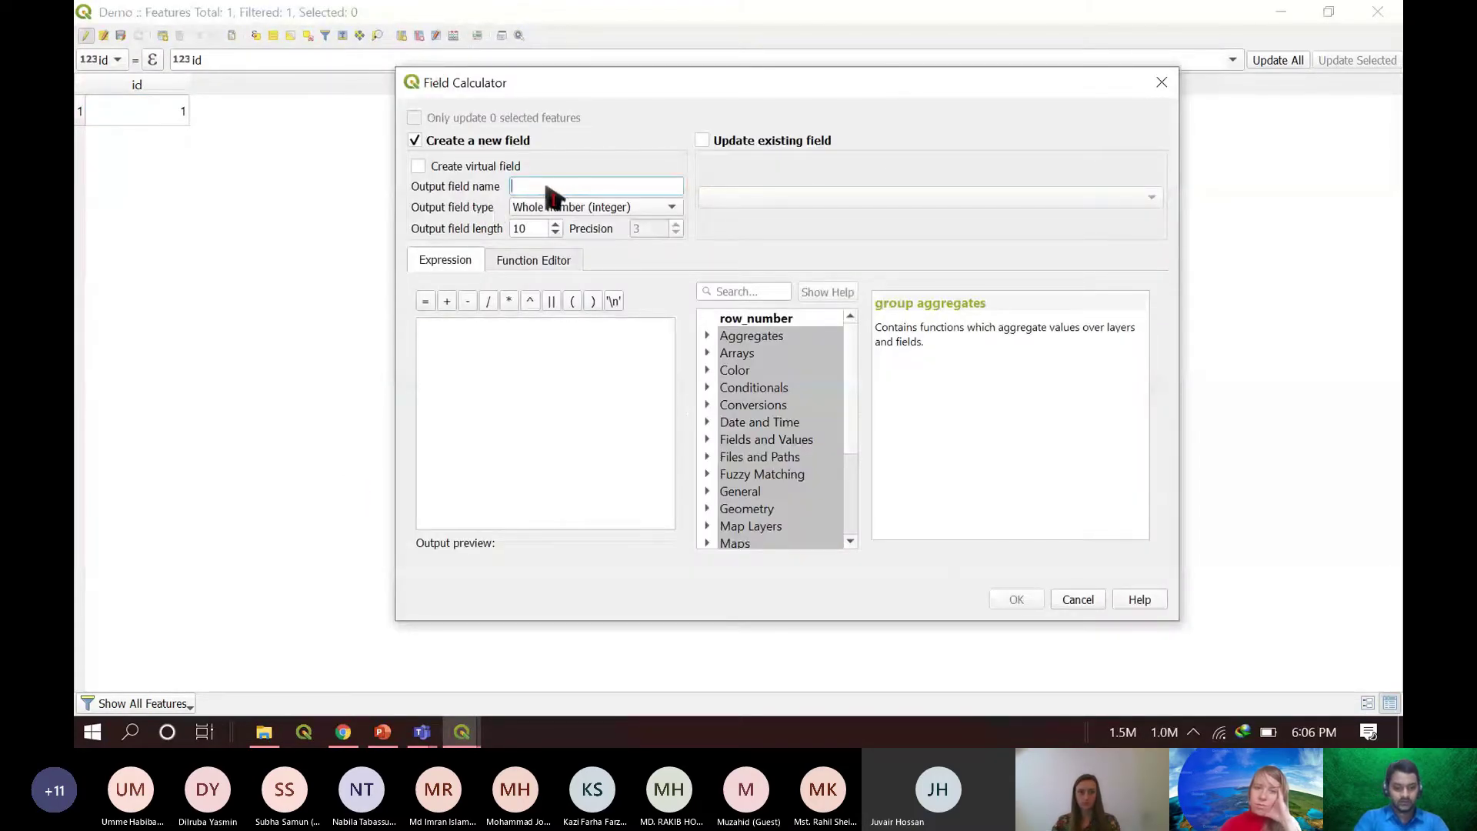
text(A)
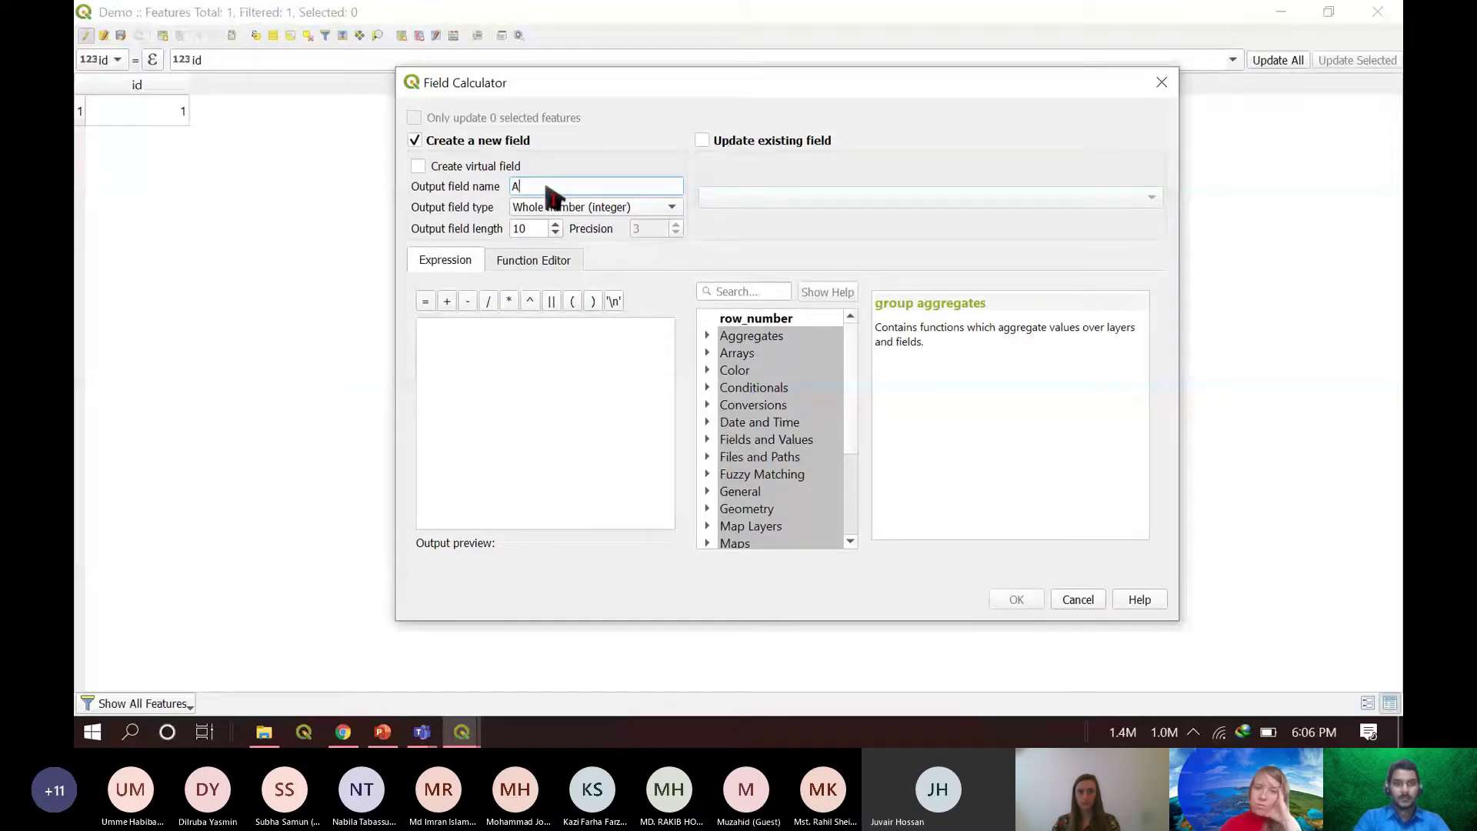
text(rea)
click(579, 215)
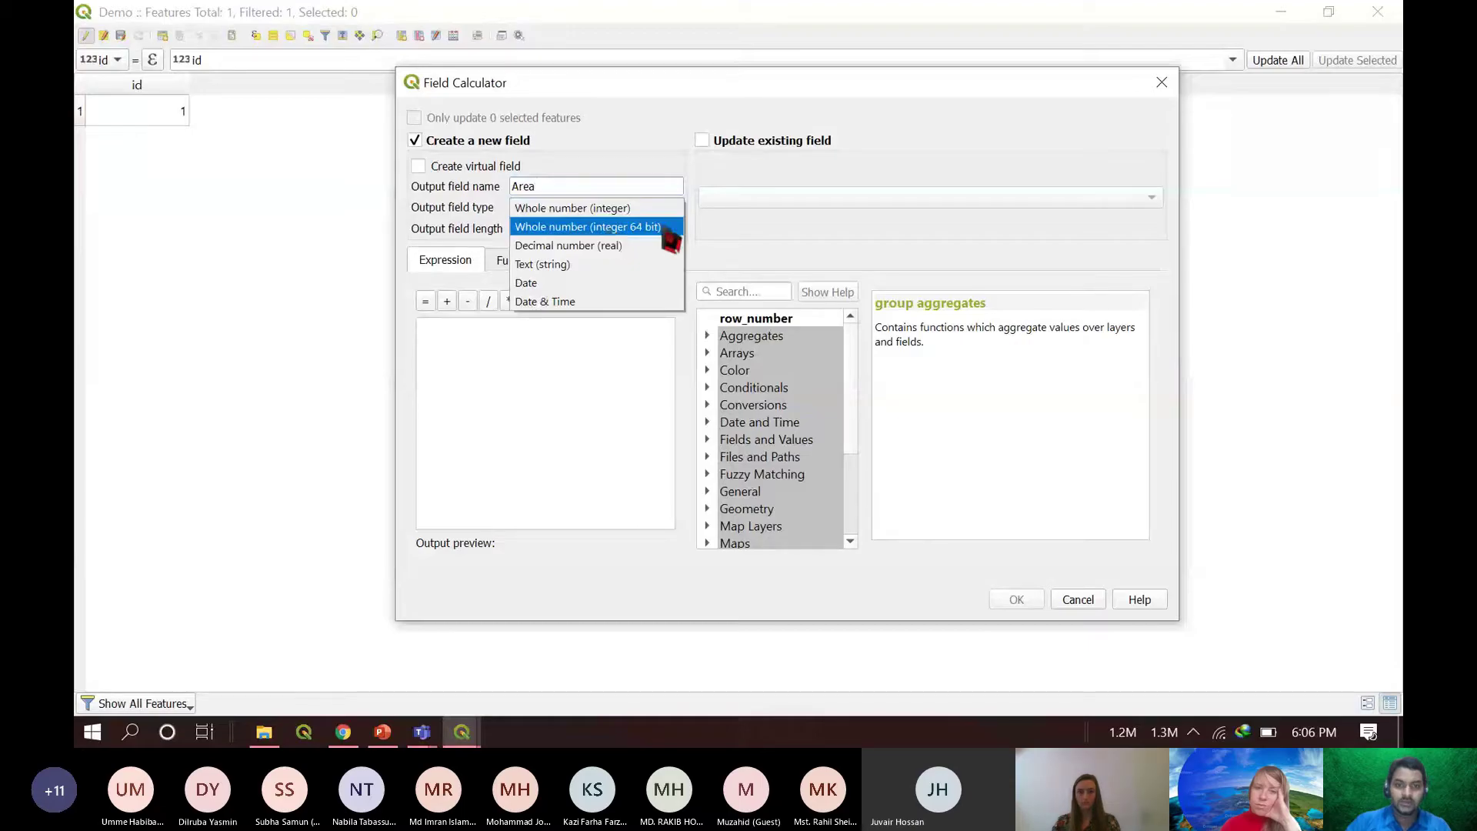
click(604, 209)
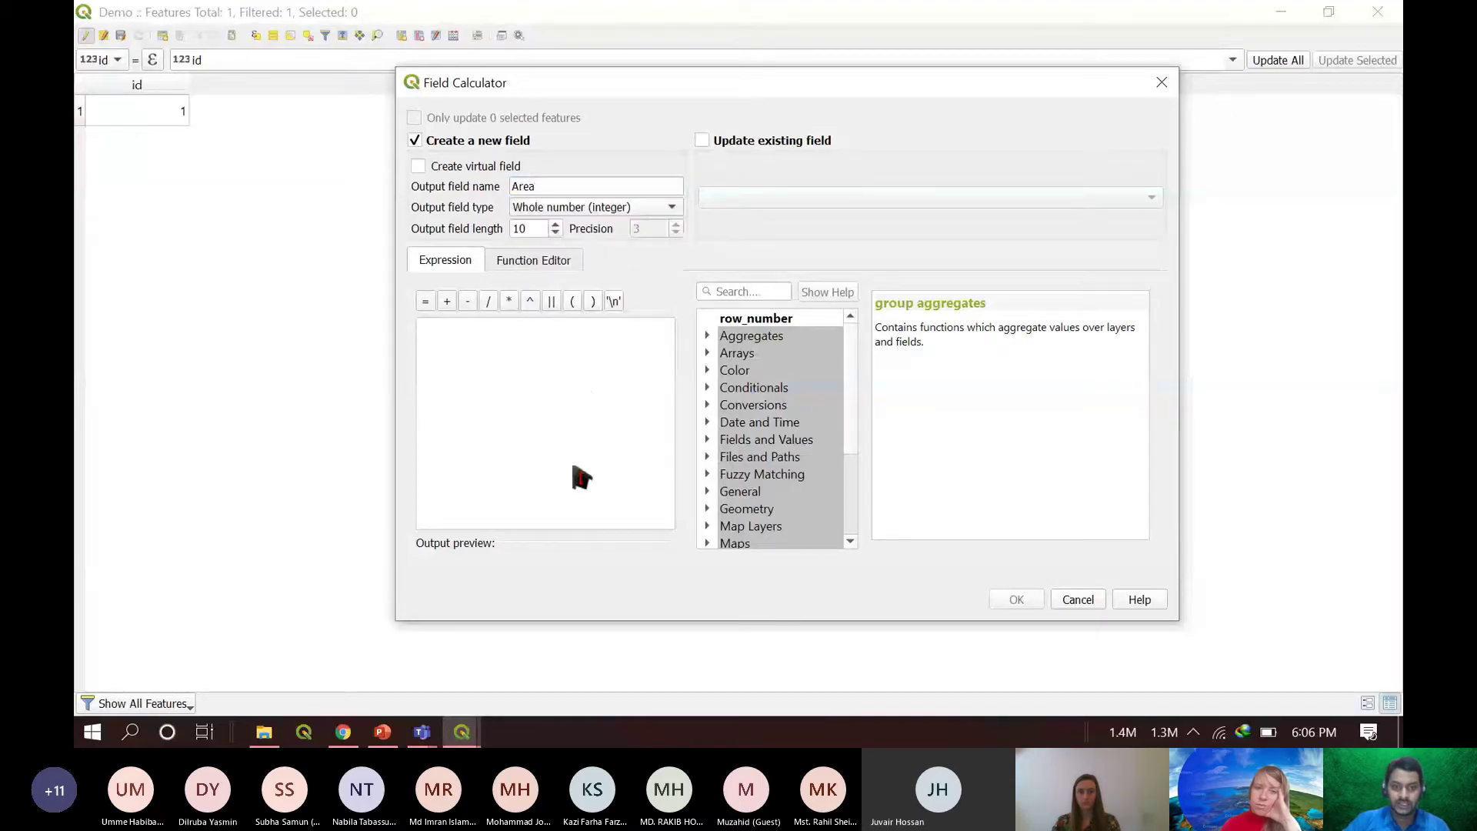
- Fill the Area field using the expression $area / 10000 and close the Demo attribute table
click(737, 293)
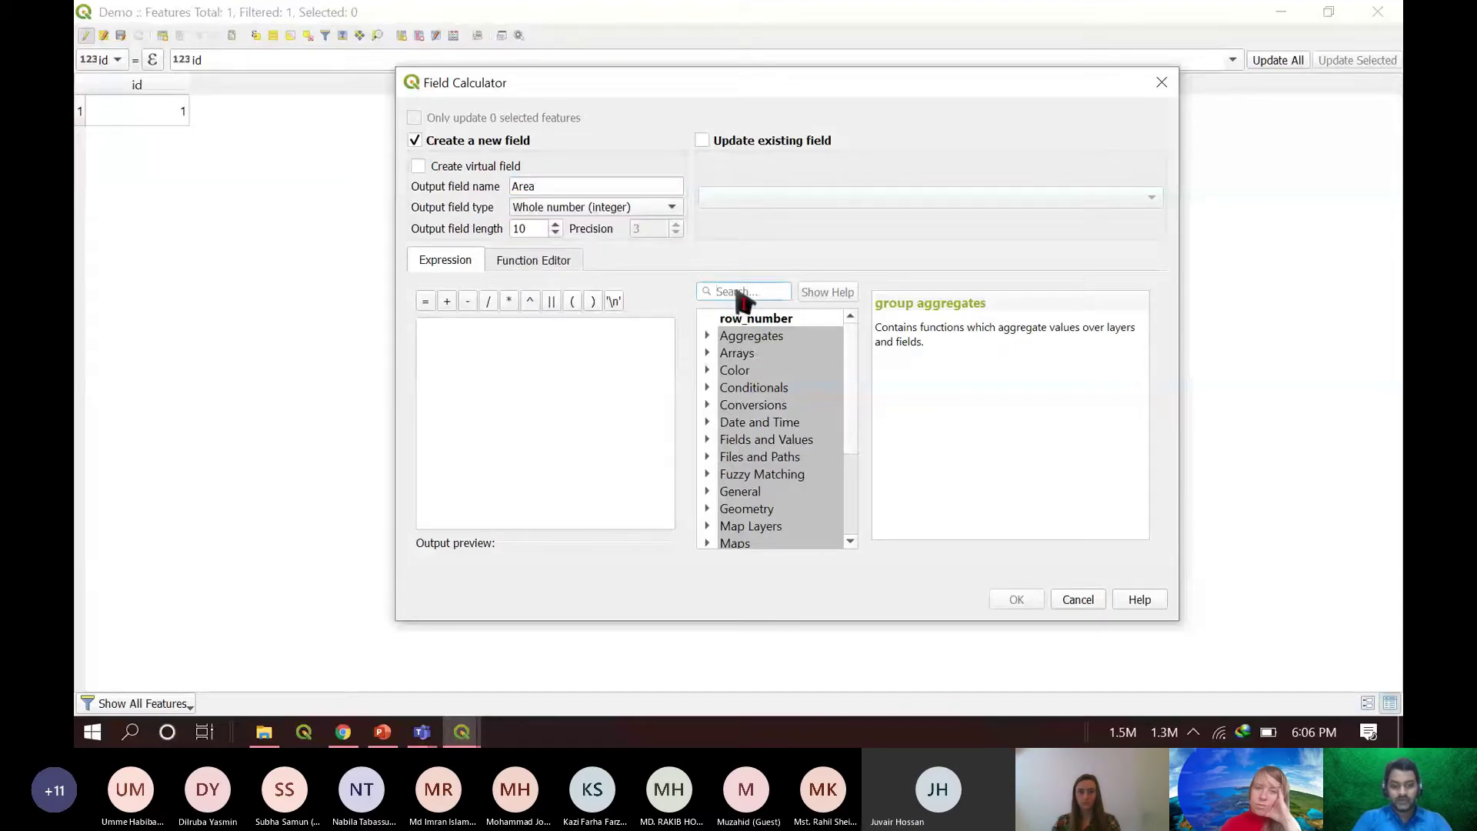
text(area)
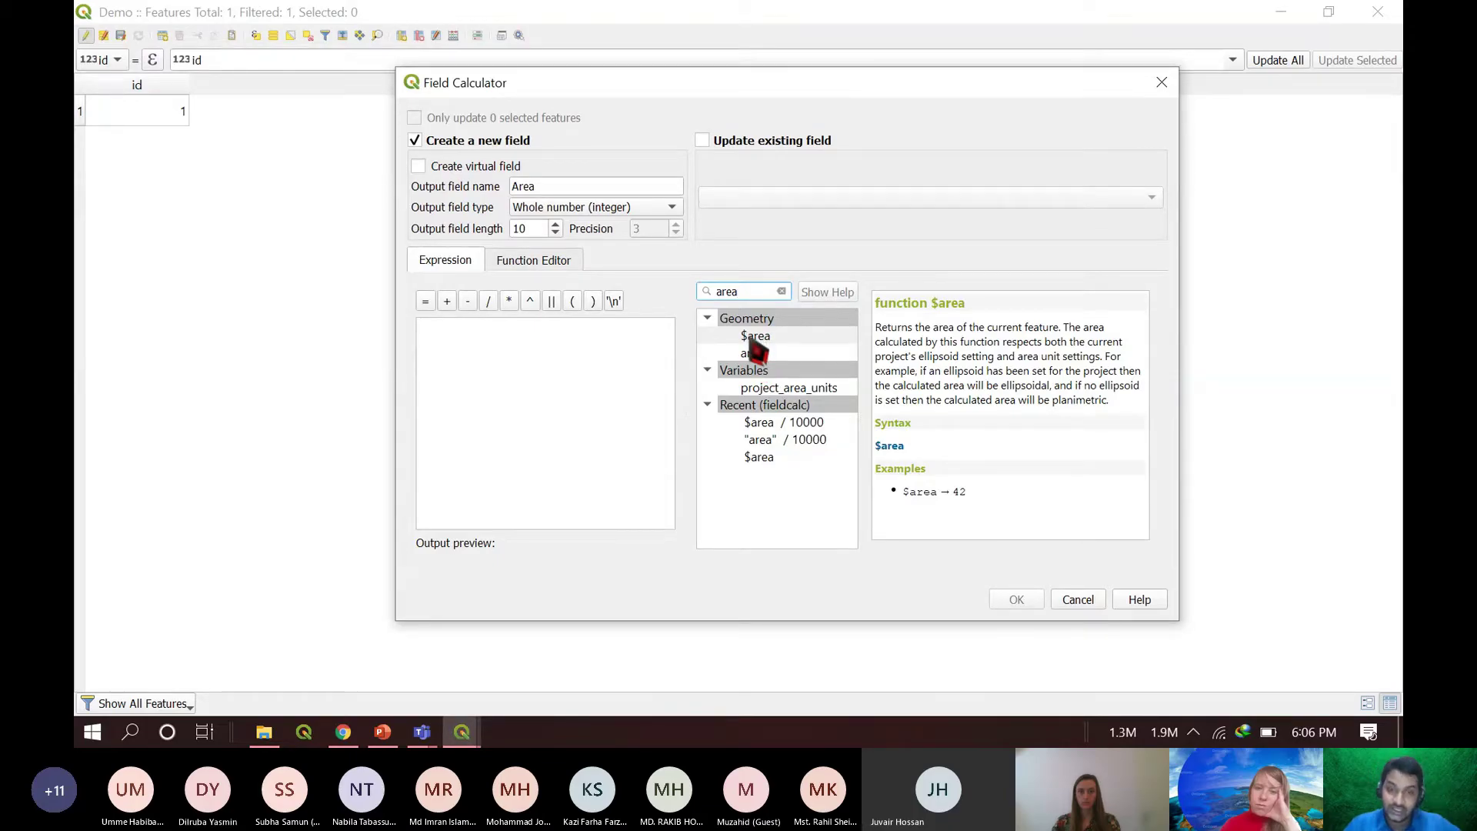
double_click(754, 336)
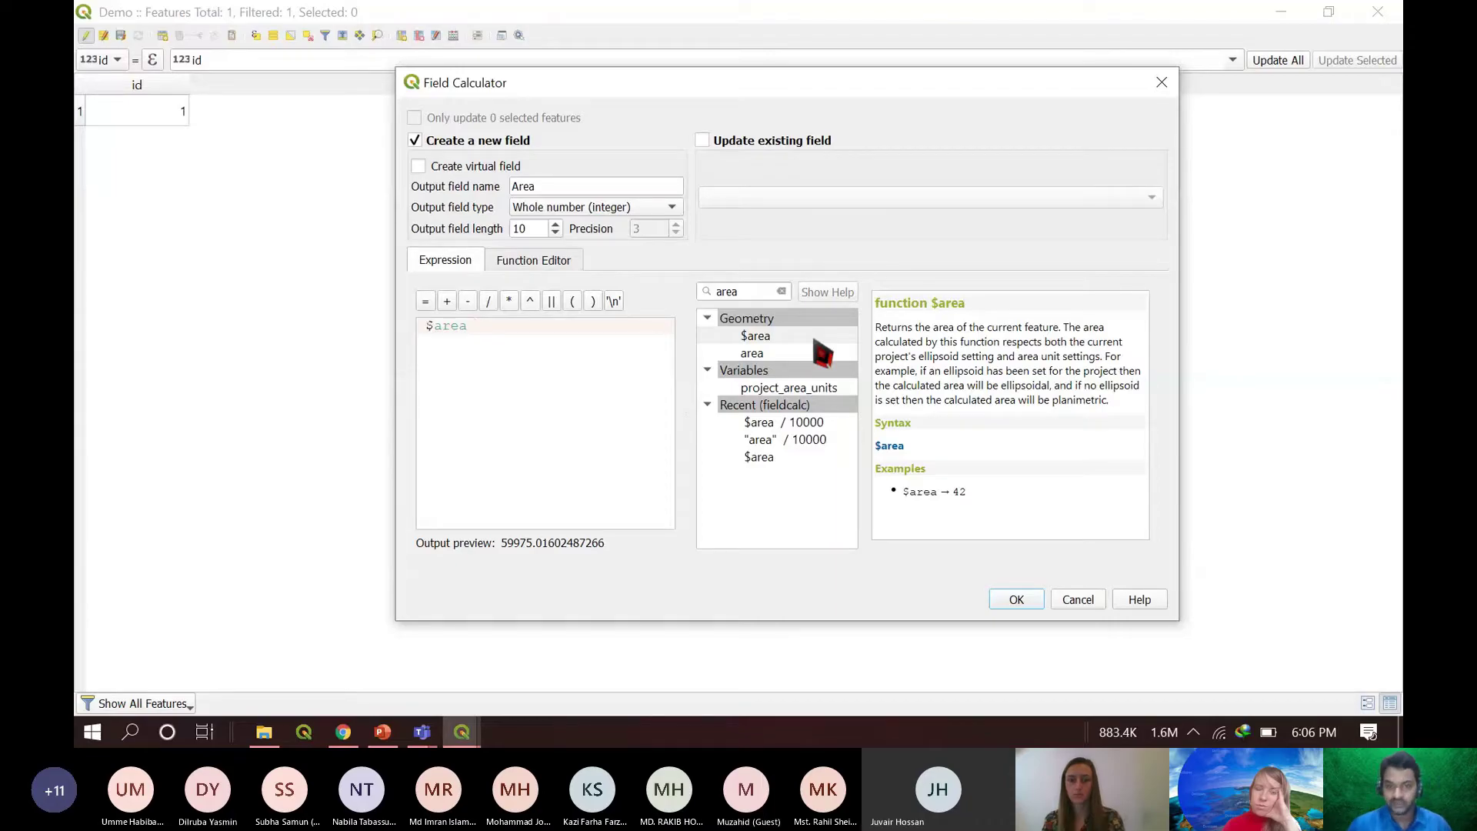
click(489, 302)
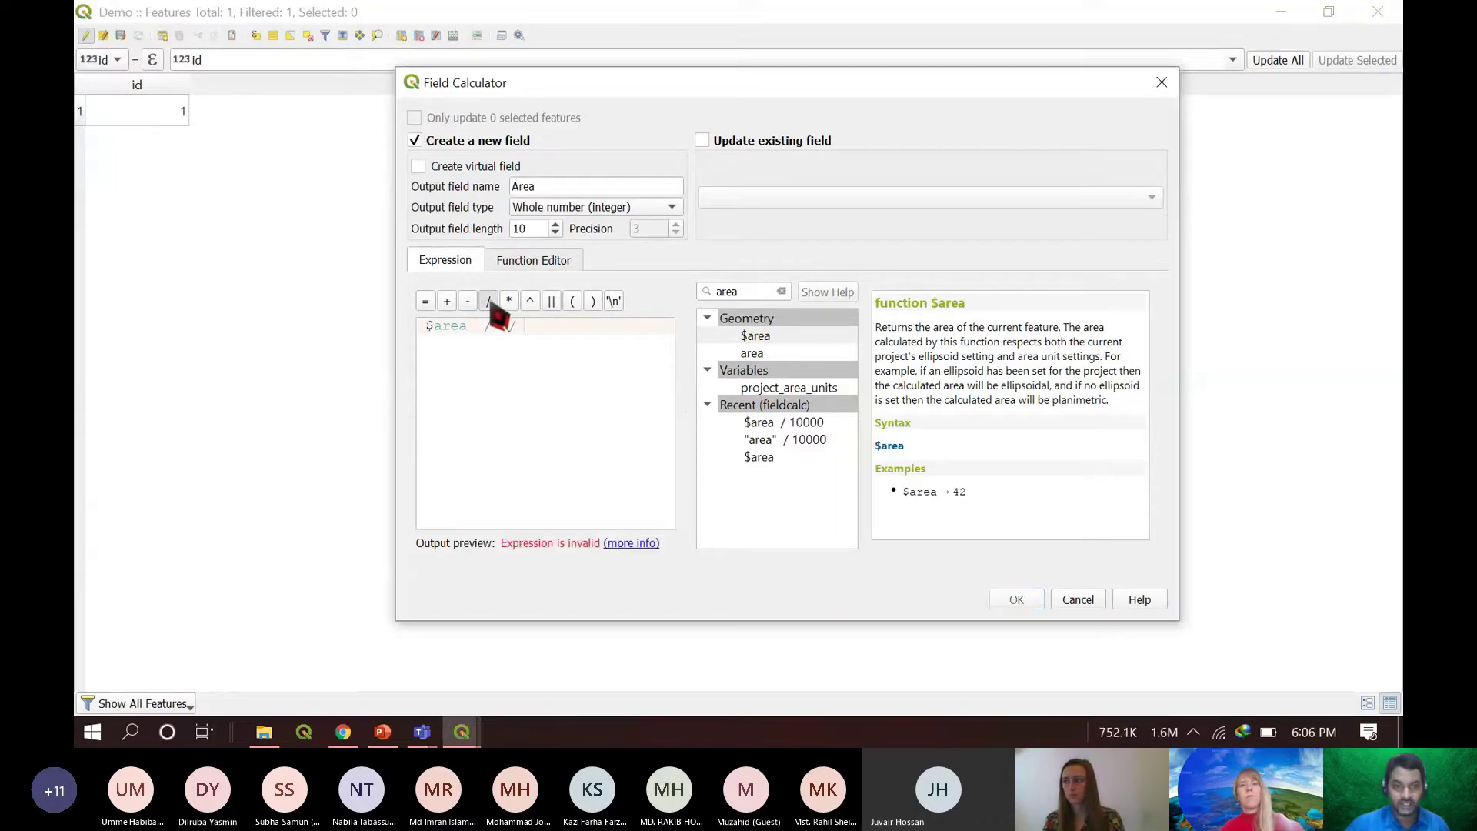
key(BackSpace)
key(BackSpace)
key(BackSpace)
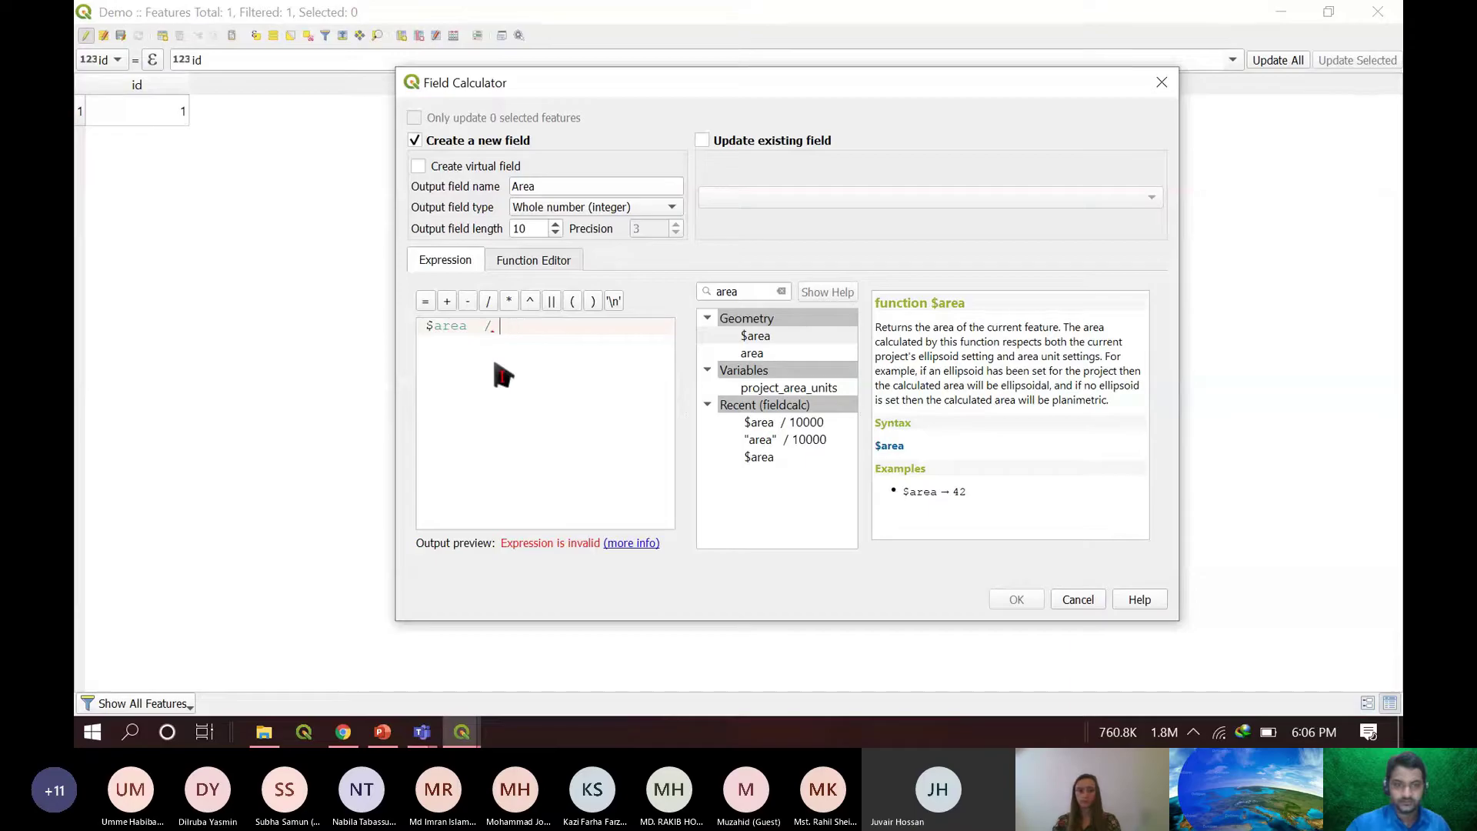
key(BackSpace)
key(BackSpace)
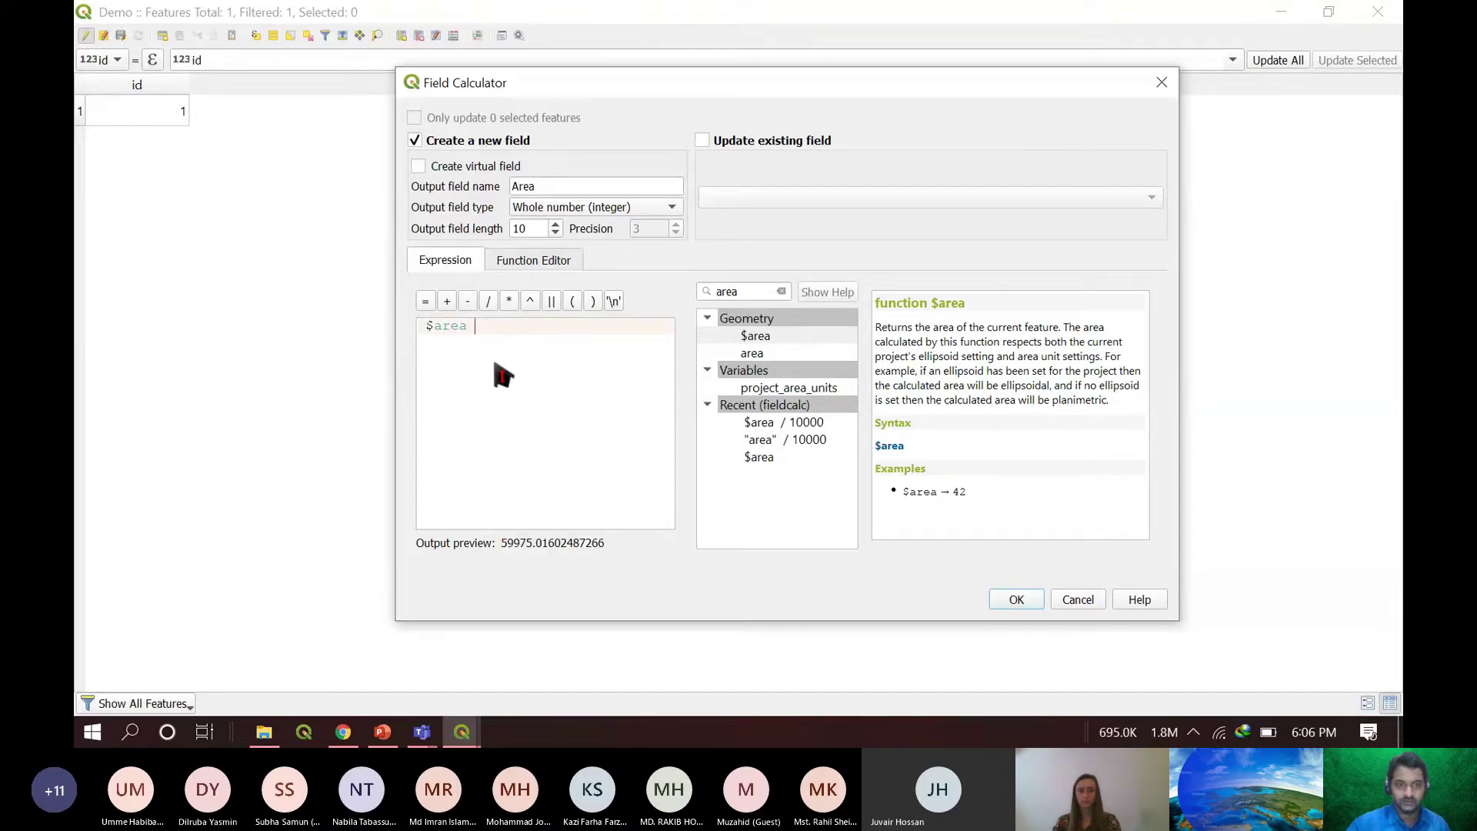
click(488, 301)
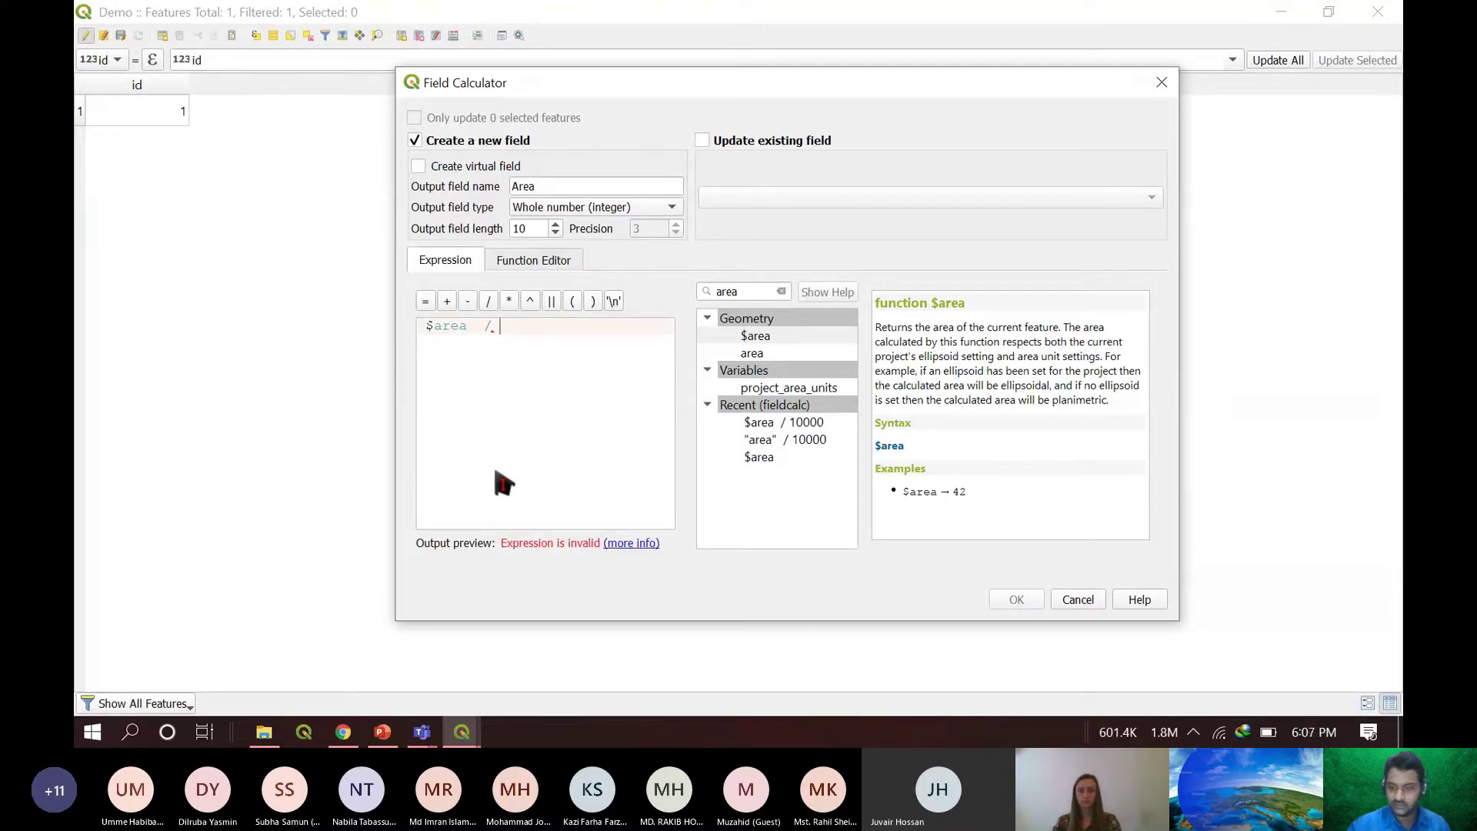
text(100)
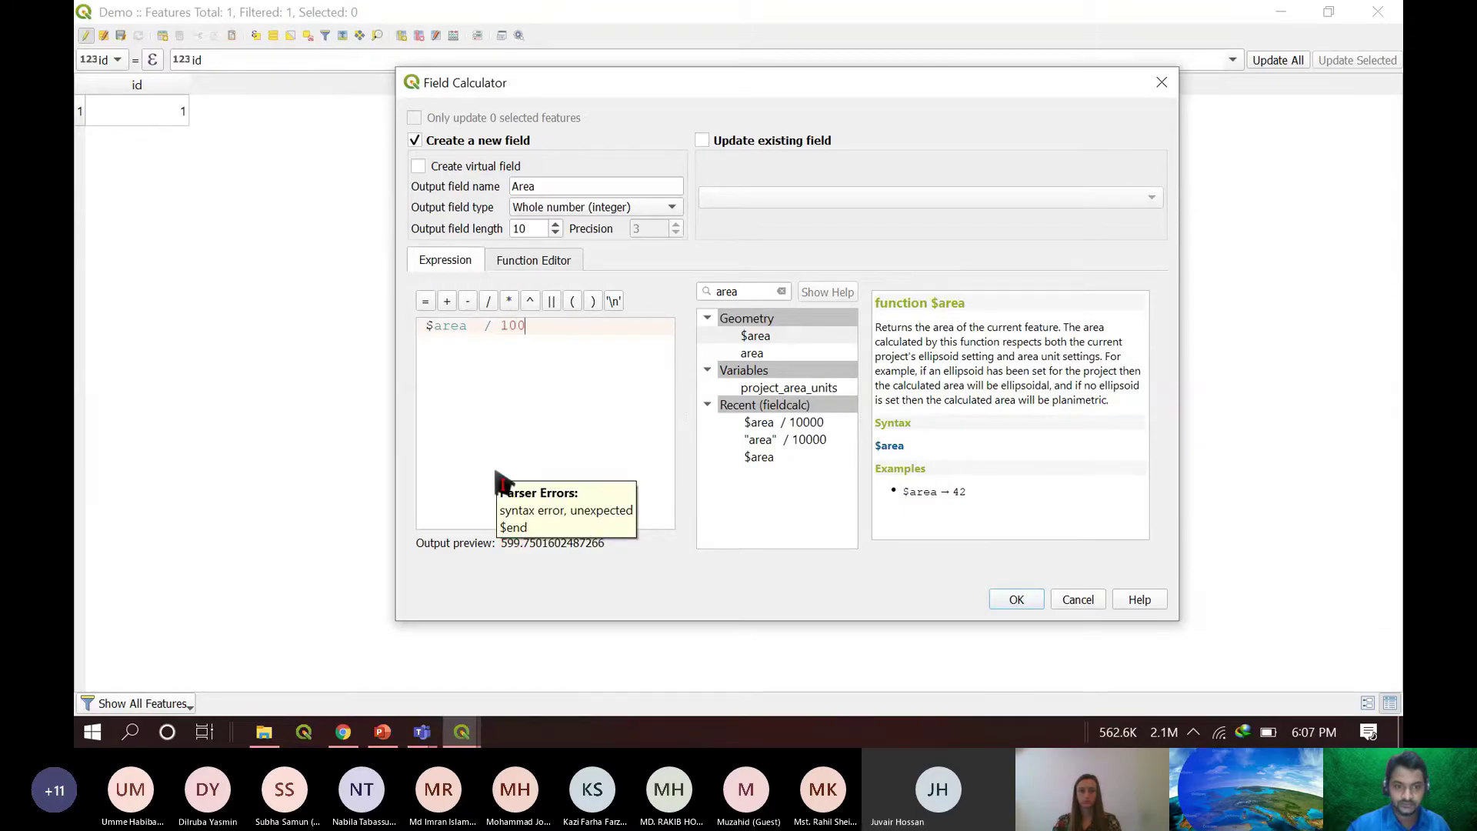
text(00)
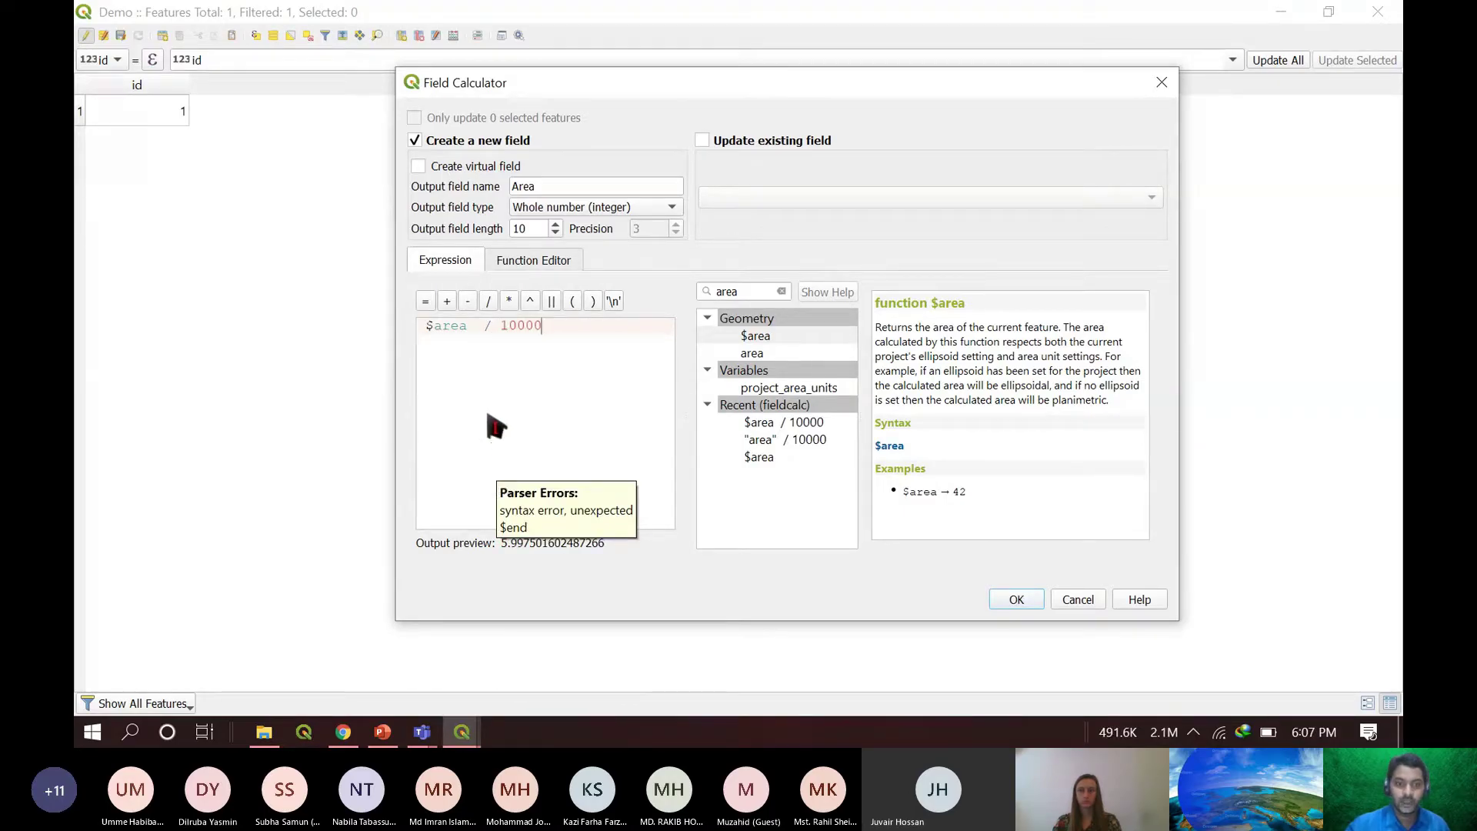
click(1017, 600)
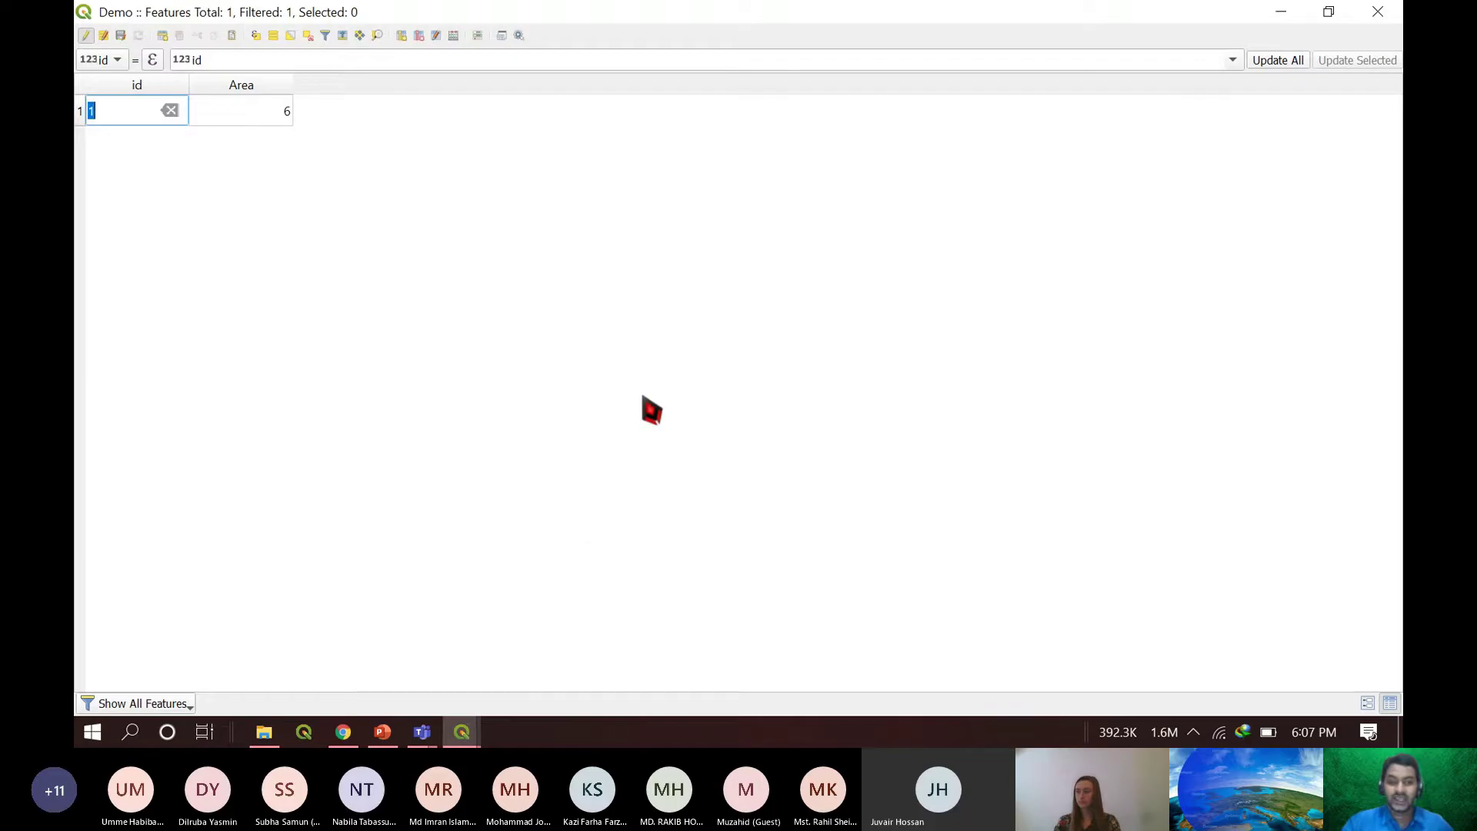
click(1385, 14)
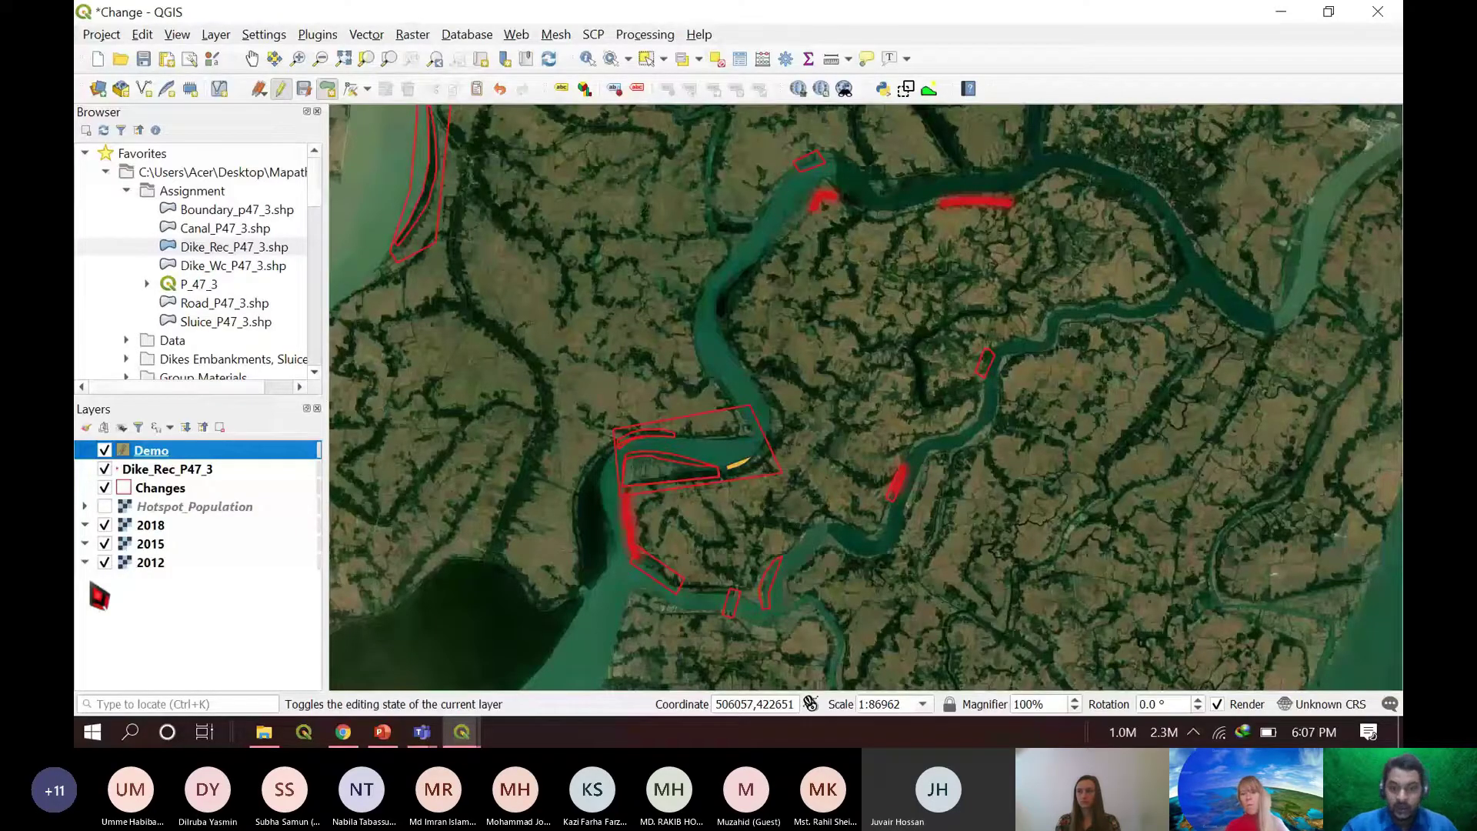
- Hide the 2015 and 2012 imagery and keep only the 2018 imagery displayed beneath the change outlines
click(105, 525)
click(105, 543)
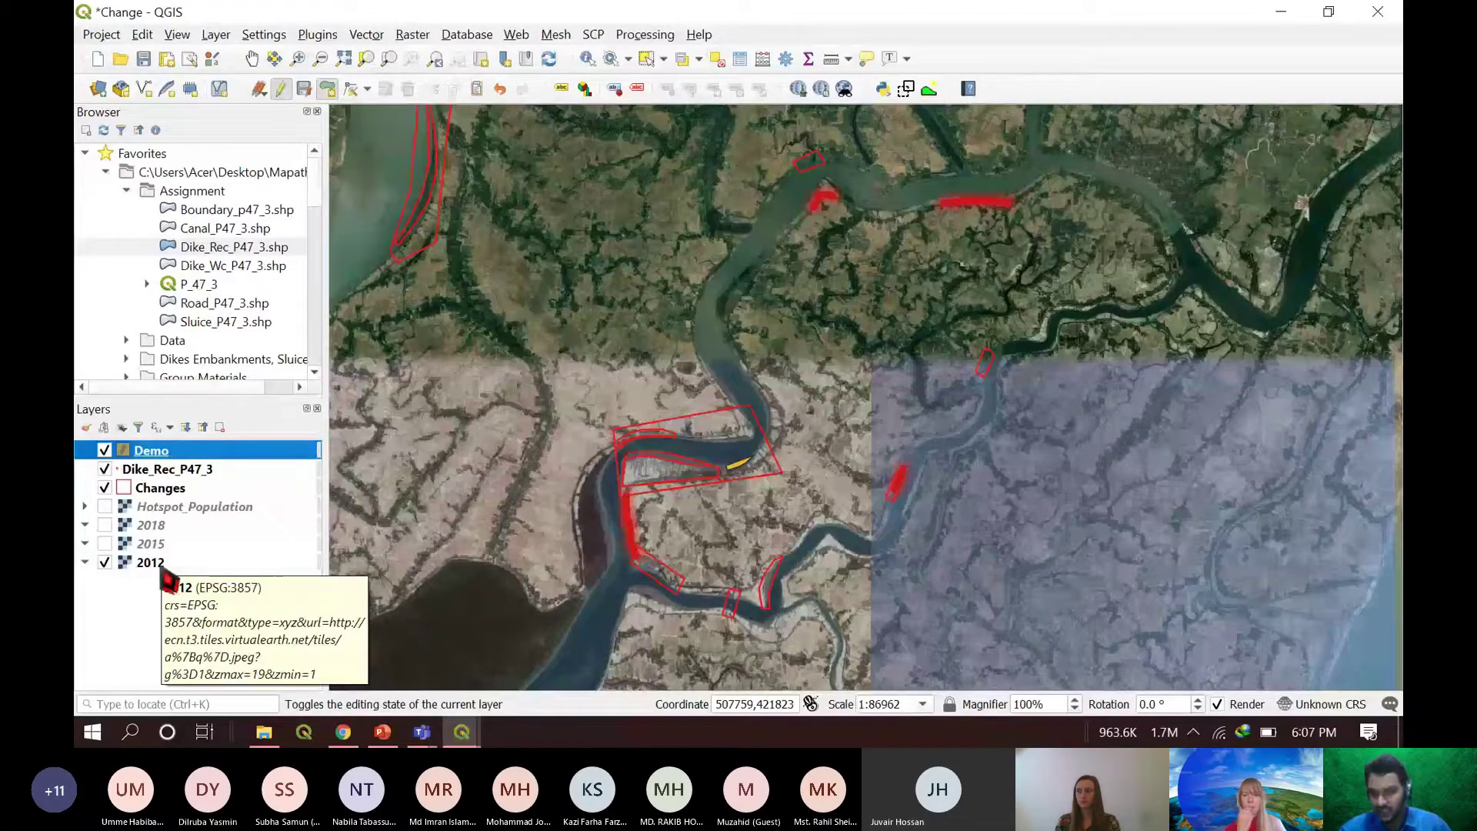
click(105, 563)
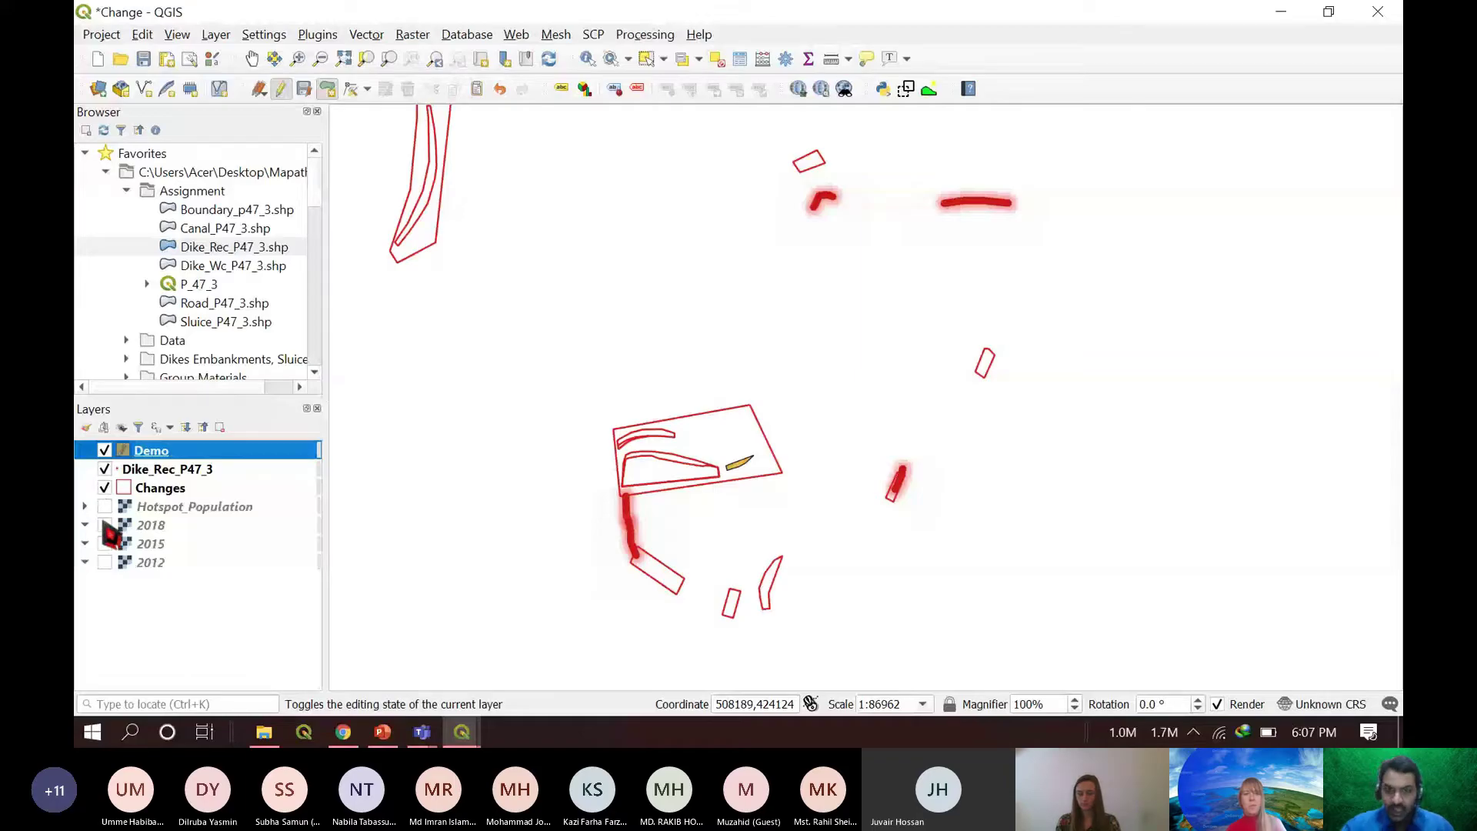
click(104, 524)
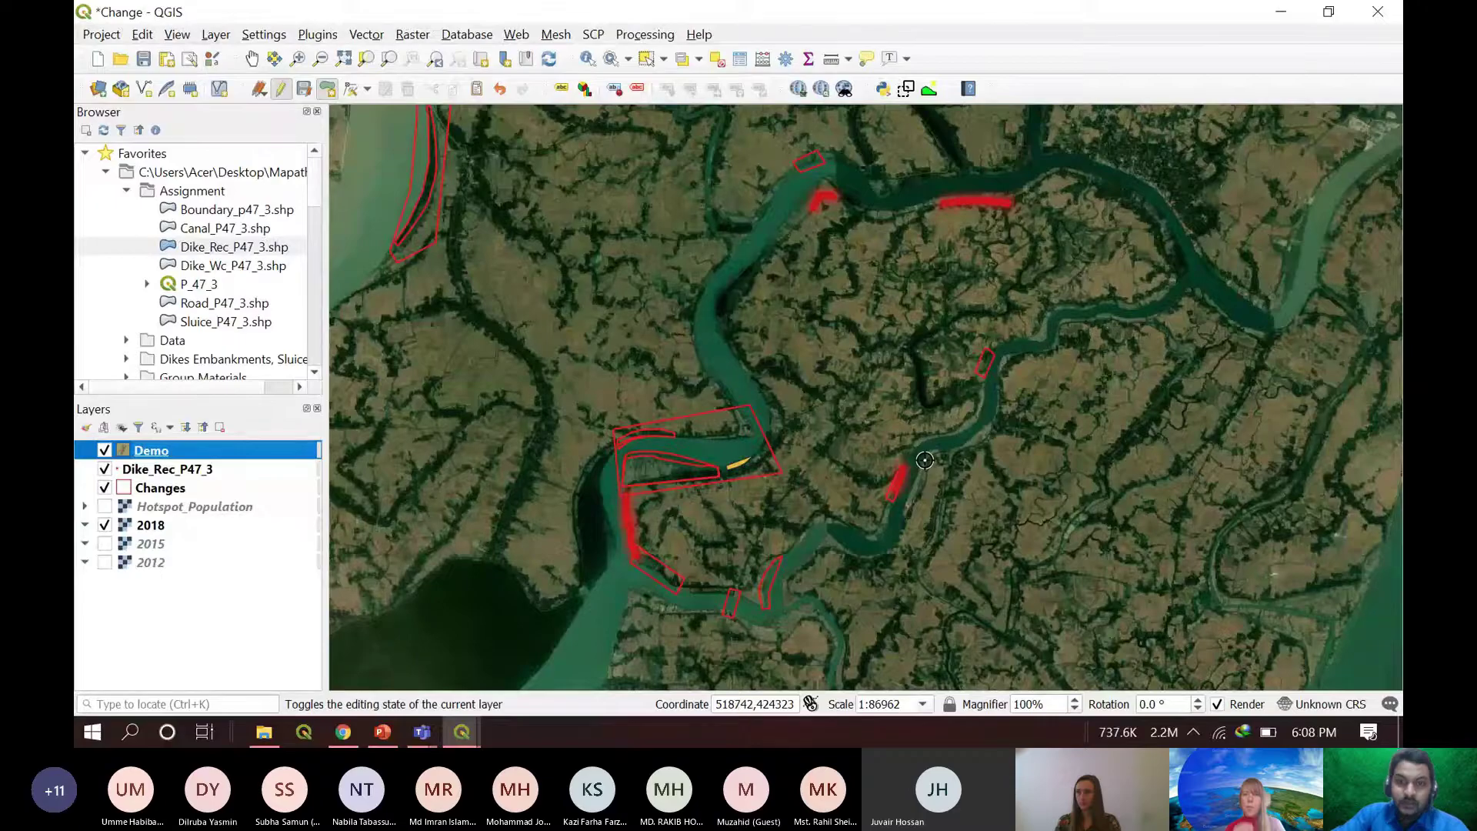
scroll(899, 465, down, 1)
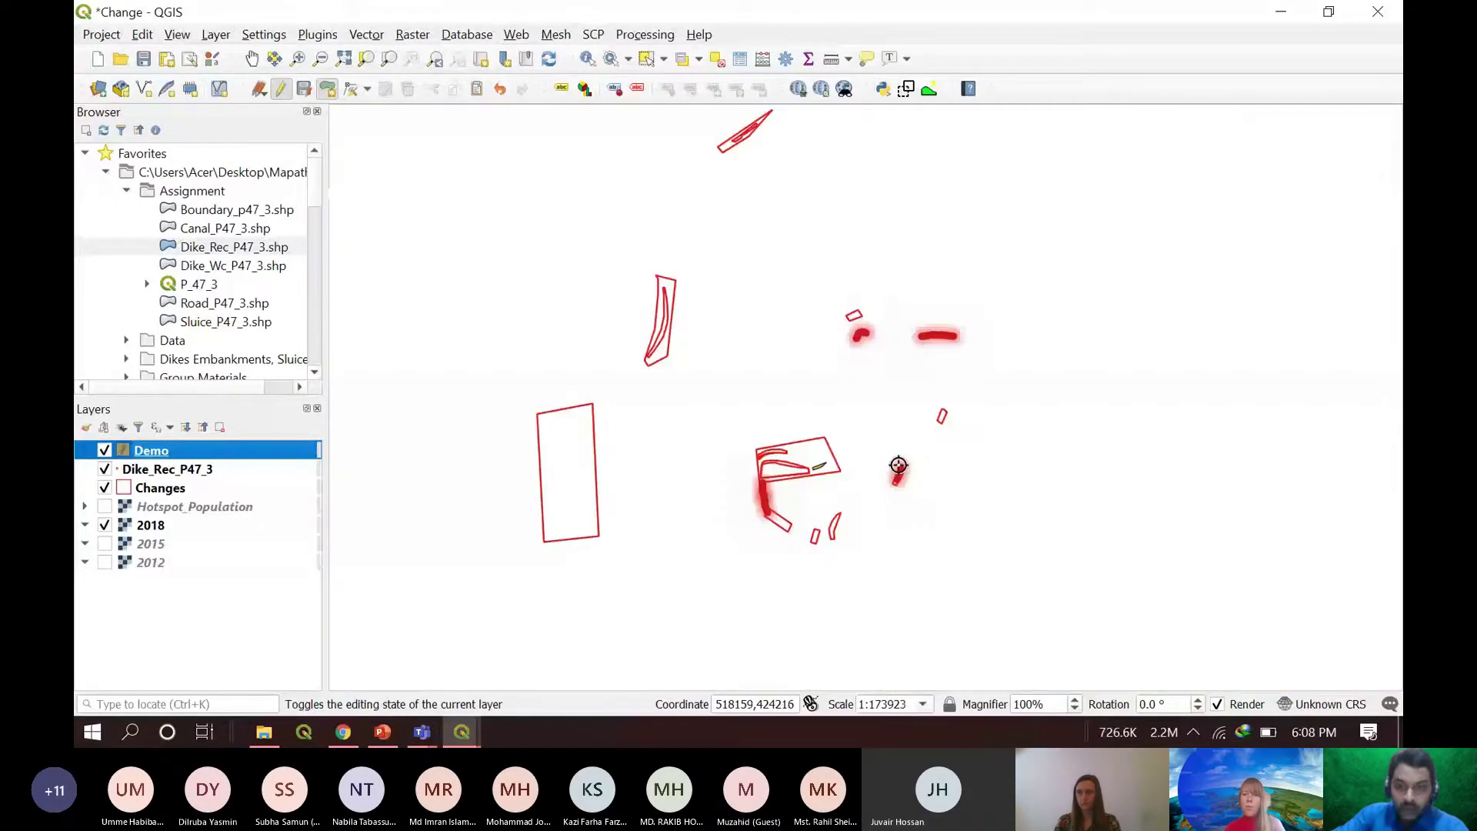
scroll(896, 425, up, 1)
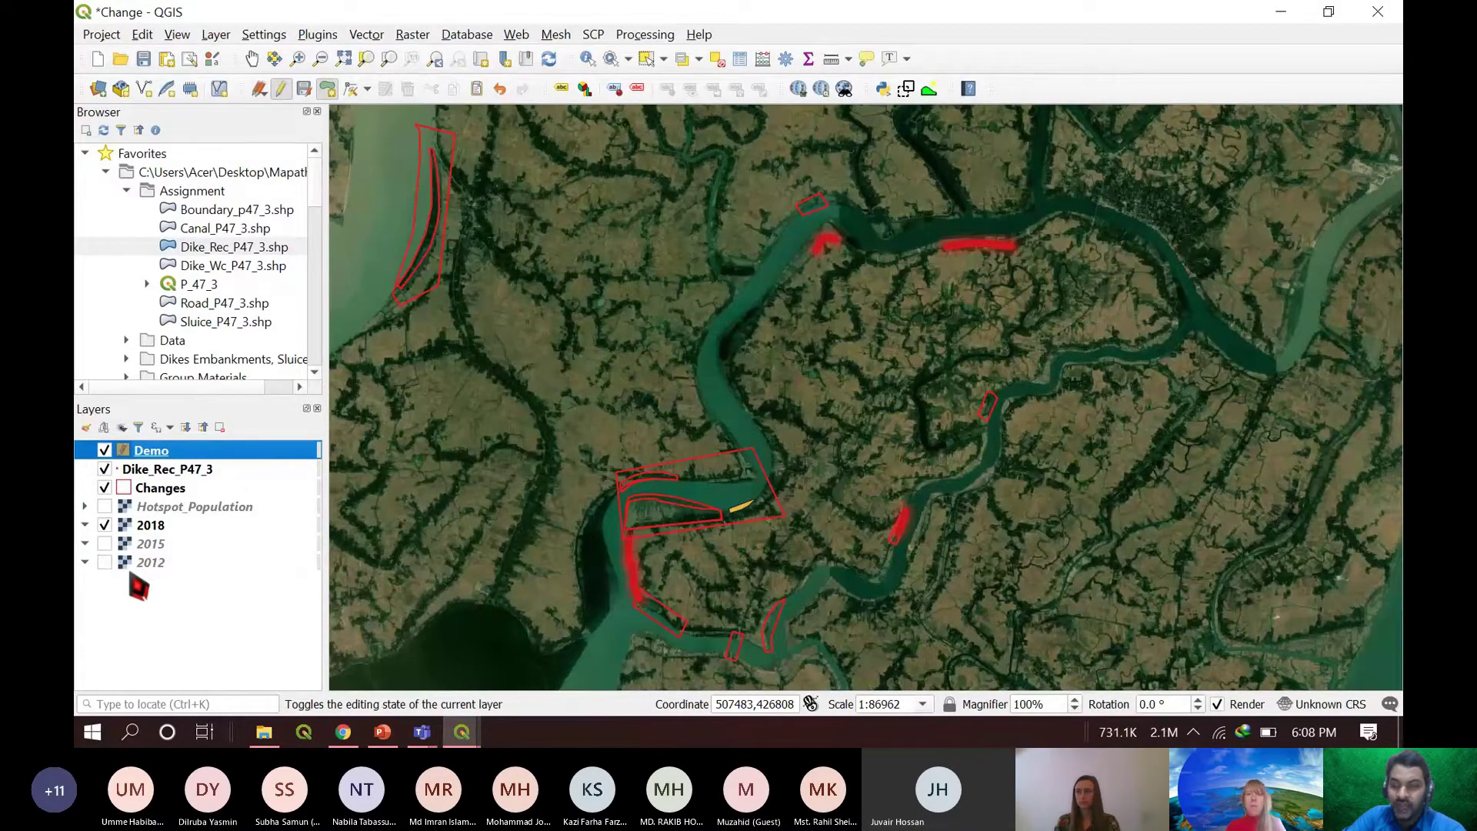
- Display the Hotspot_Population layer over the 2018 imagery and expand its legend of population values
click(105, 507)
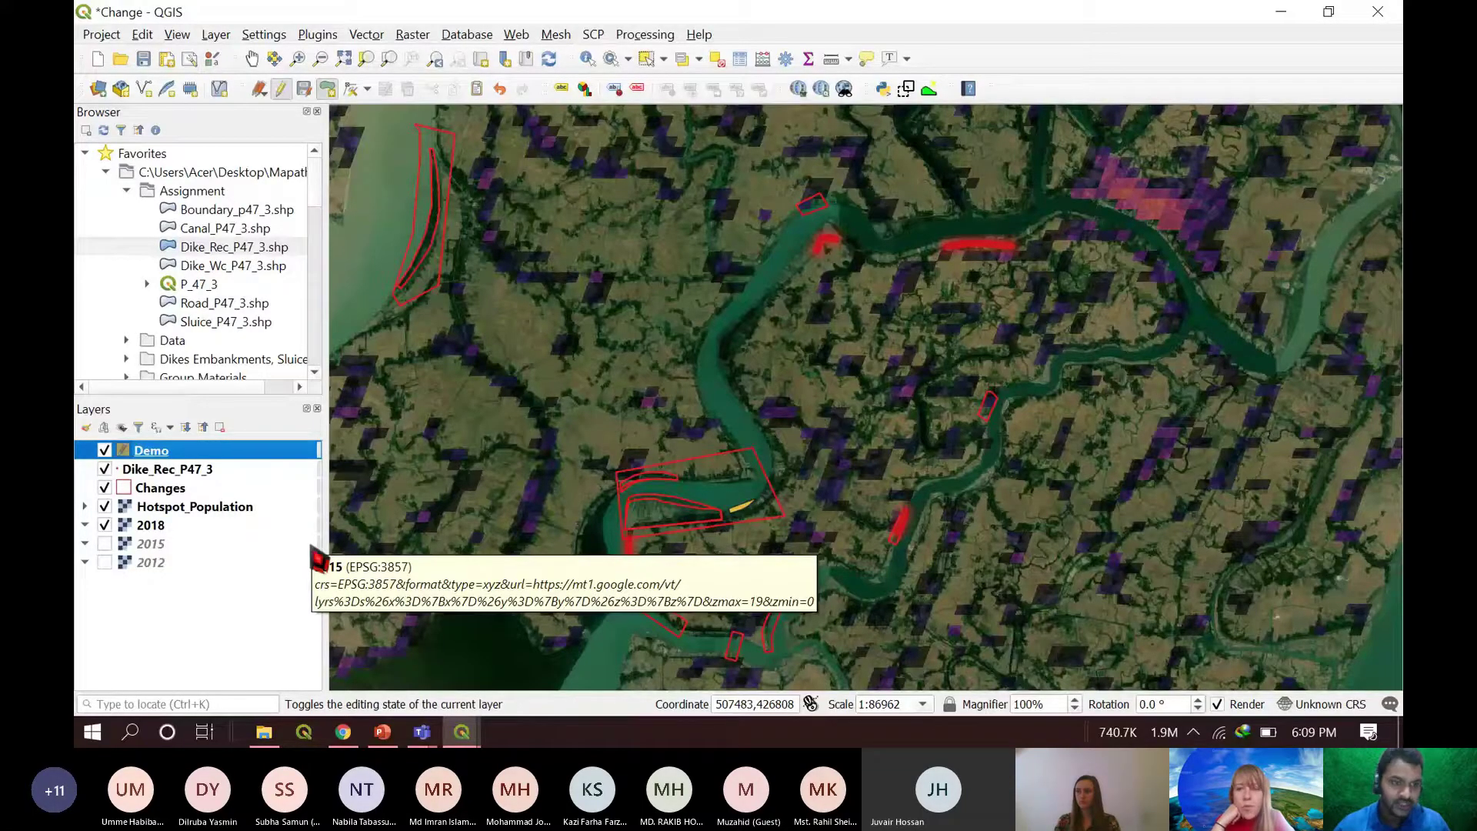
scroll(782, 382, down, 2)
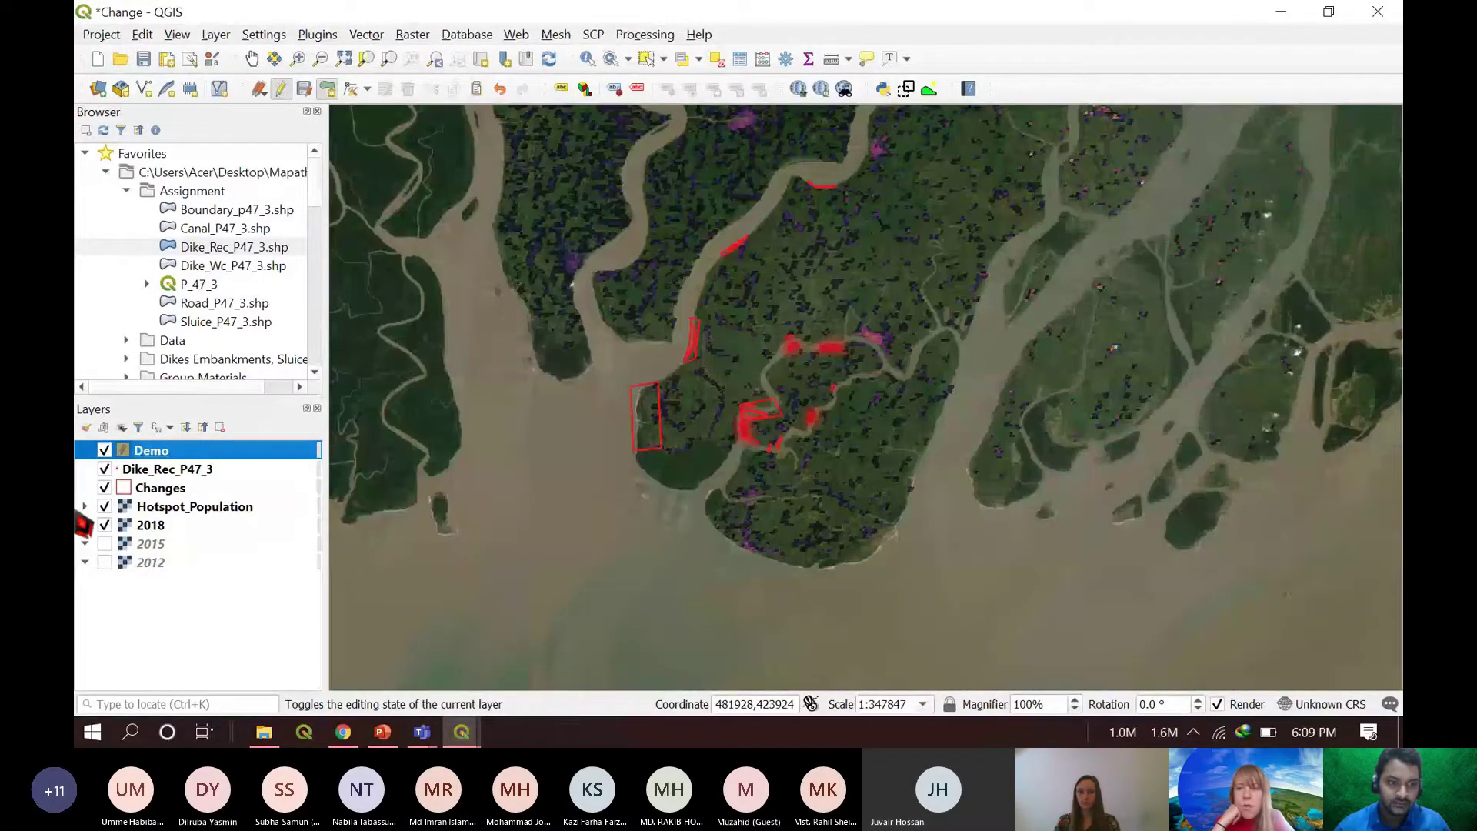
click(85, 506)
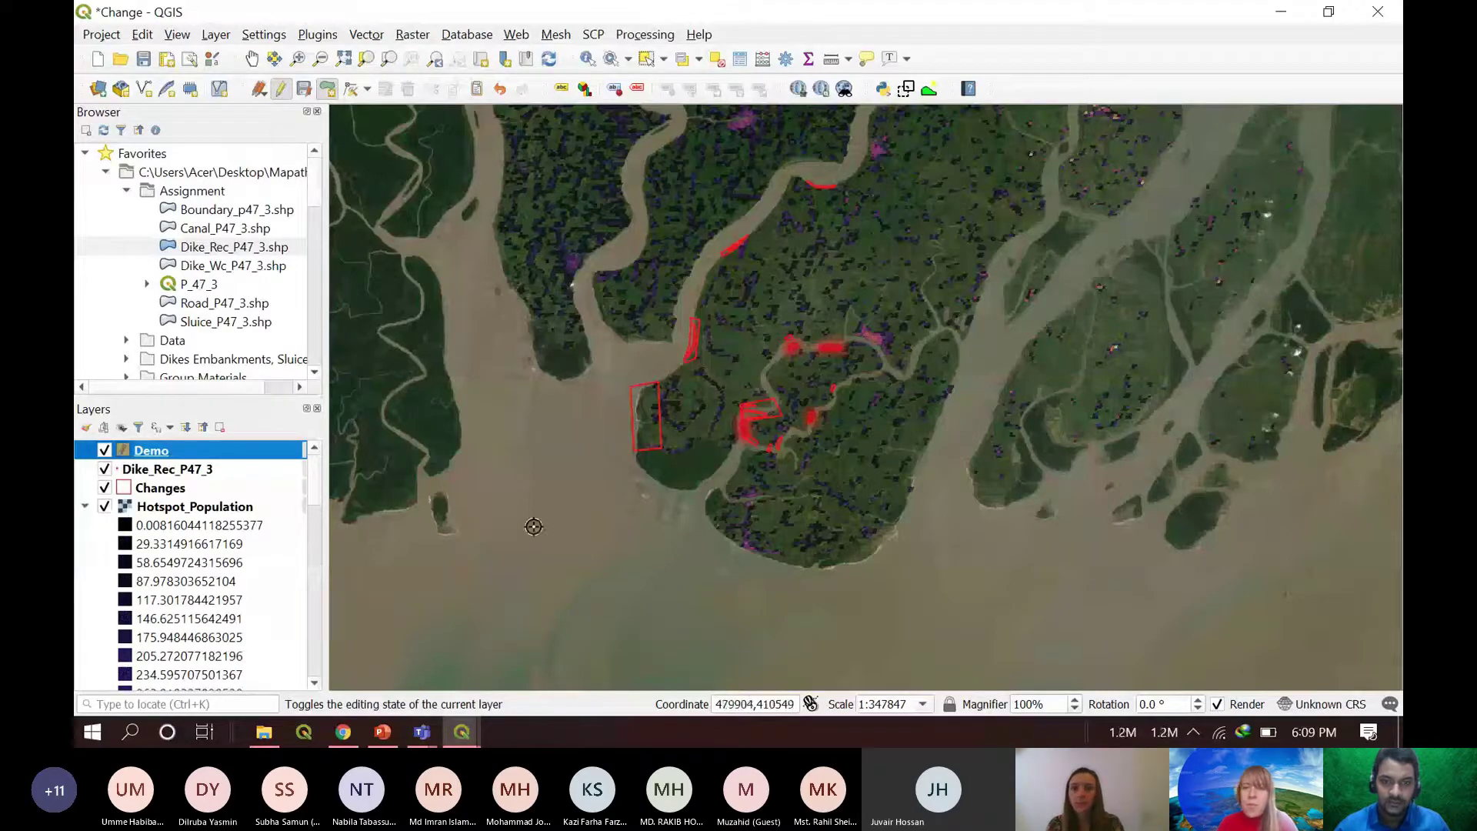
scroll(670, 233, up, 1)
scroll(687, 299, down, 1)
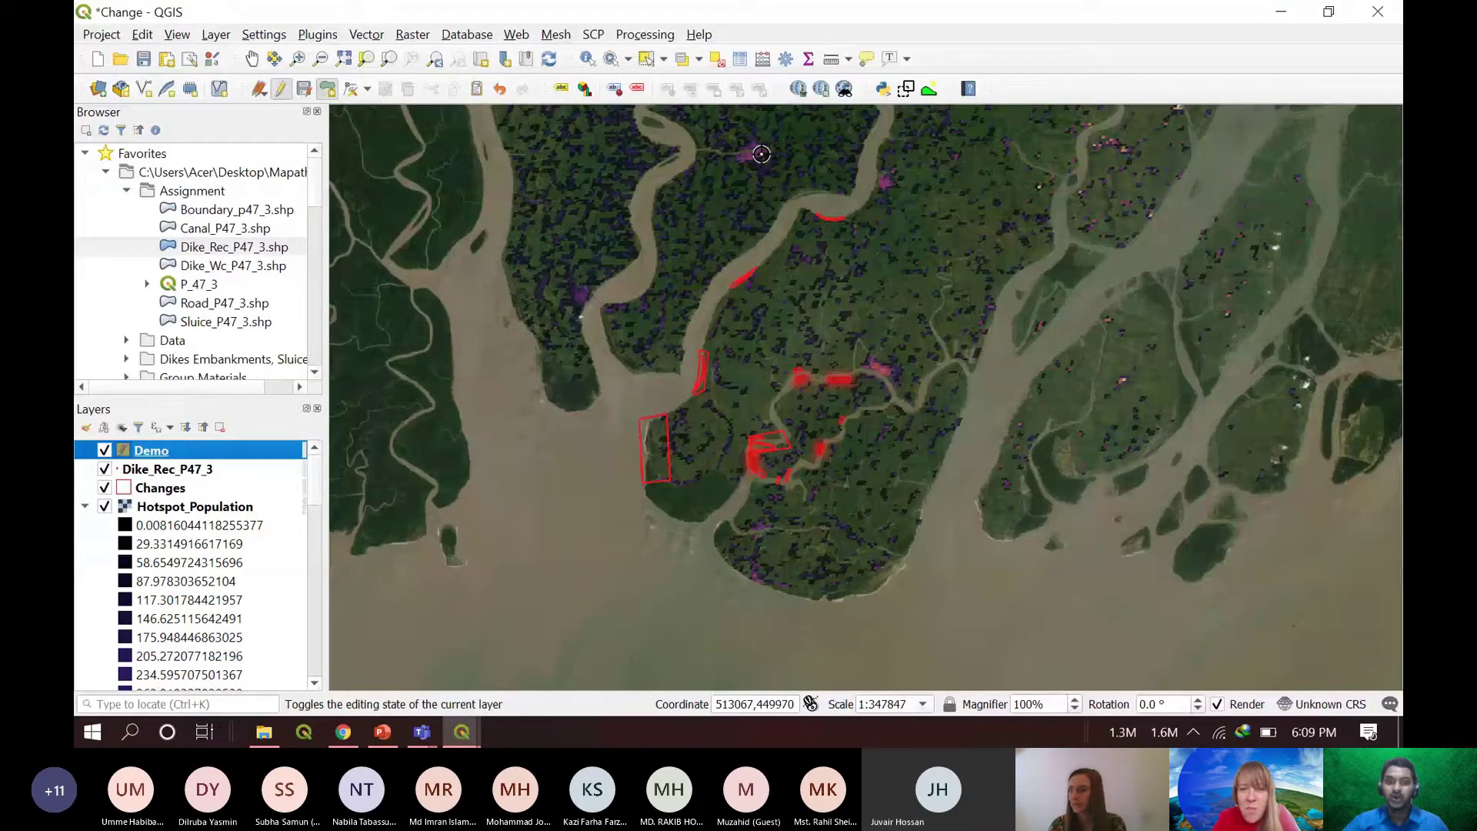
- Examine the densely populated hotspot cells along the north bank of the river, east of the bridge
scroll(761, 154, down, 1)
key(space)
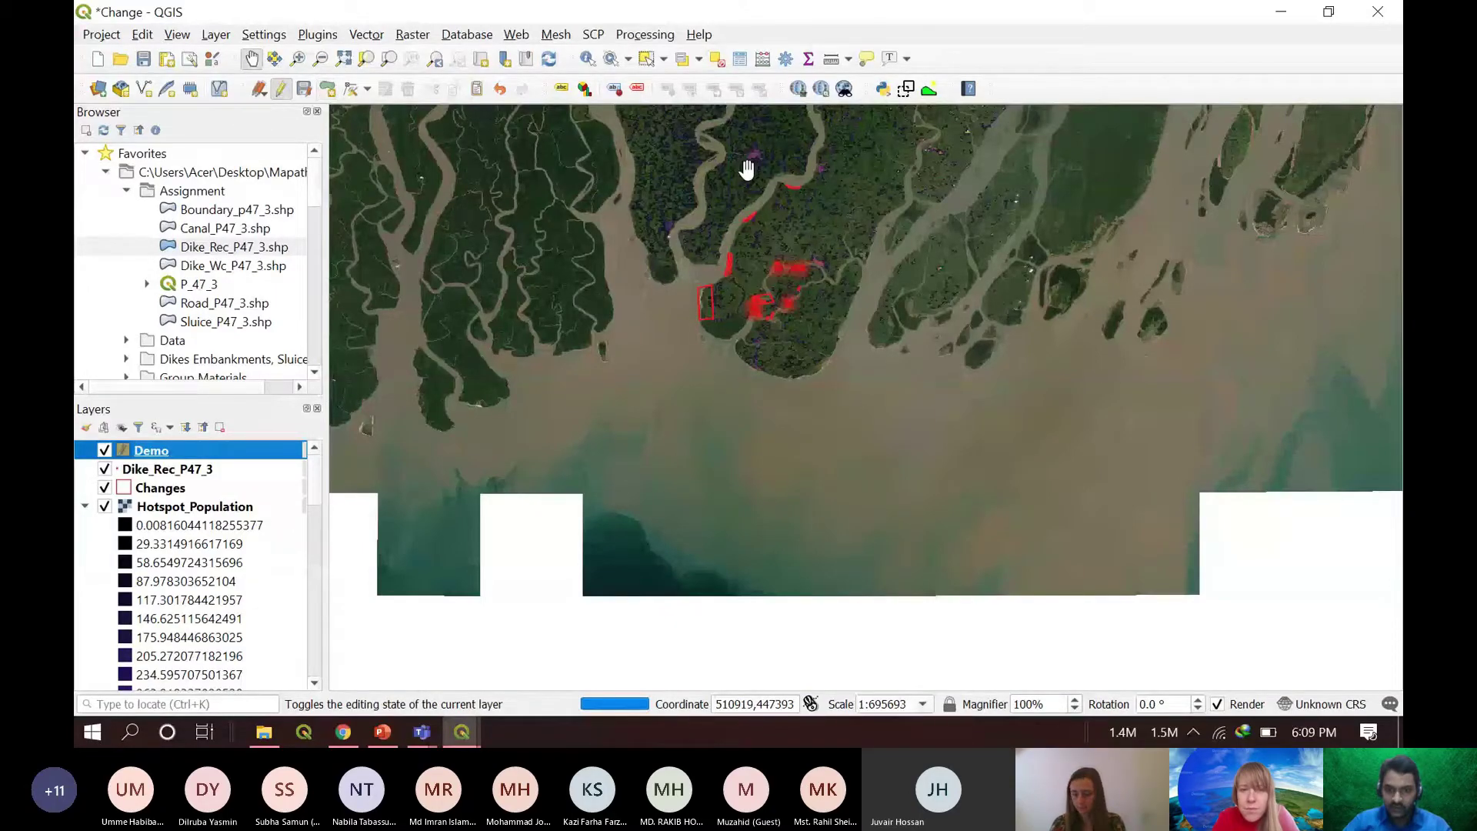
scroll(911, 337, up, 1)
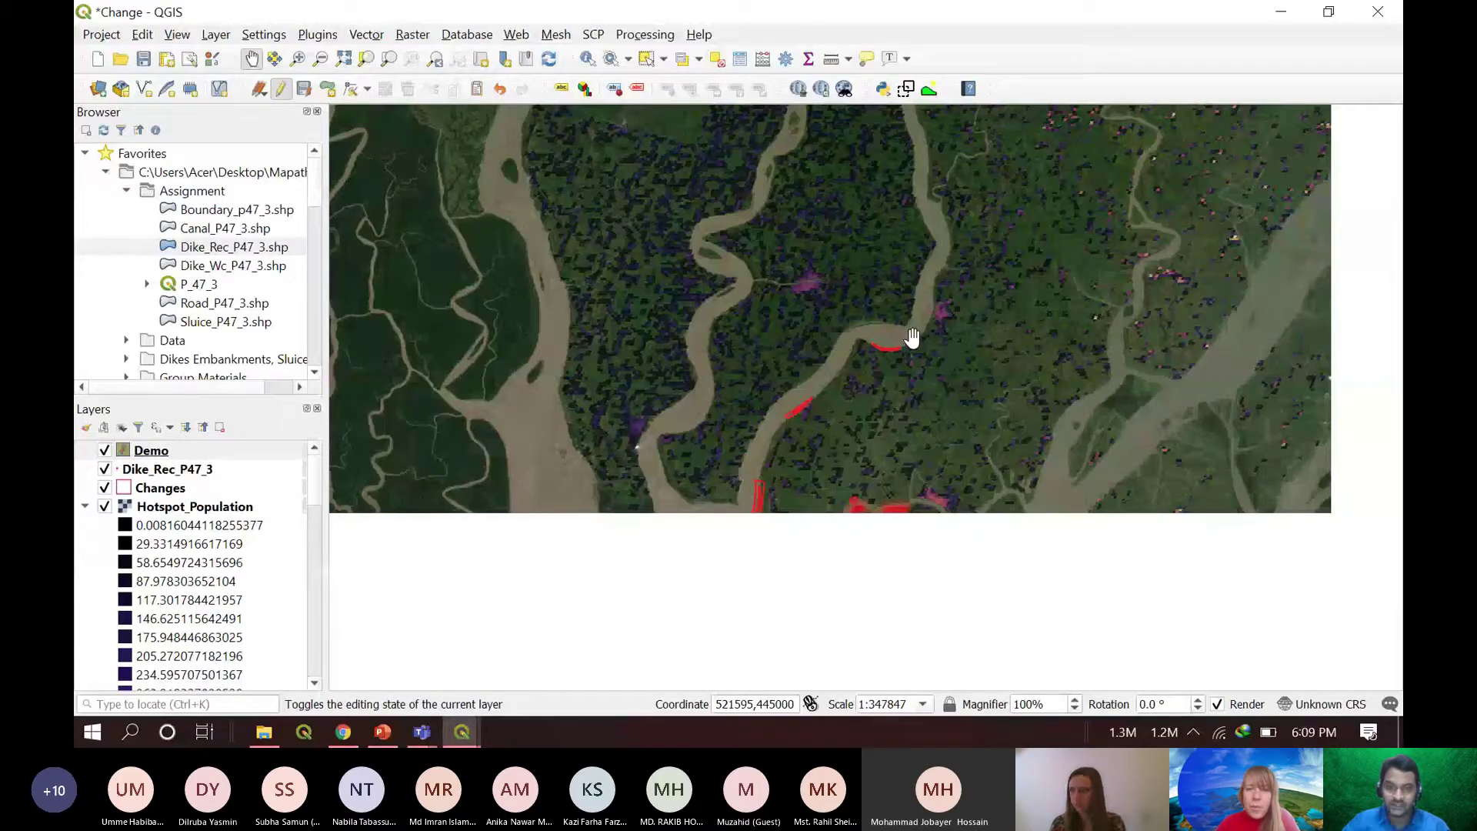
scroll(911, 336, up, 4)
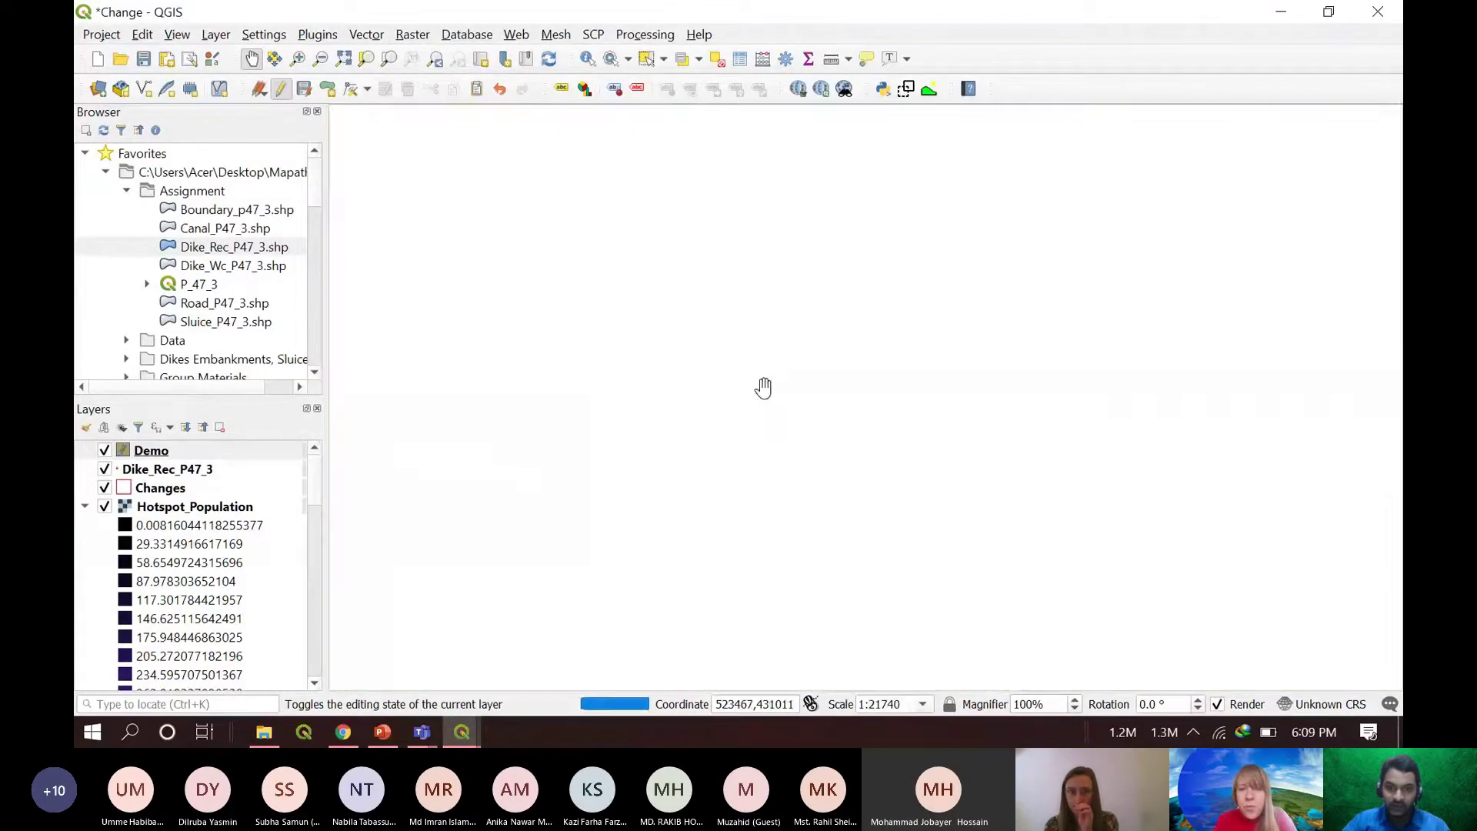
scroll(792, 394, up, 1)
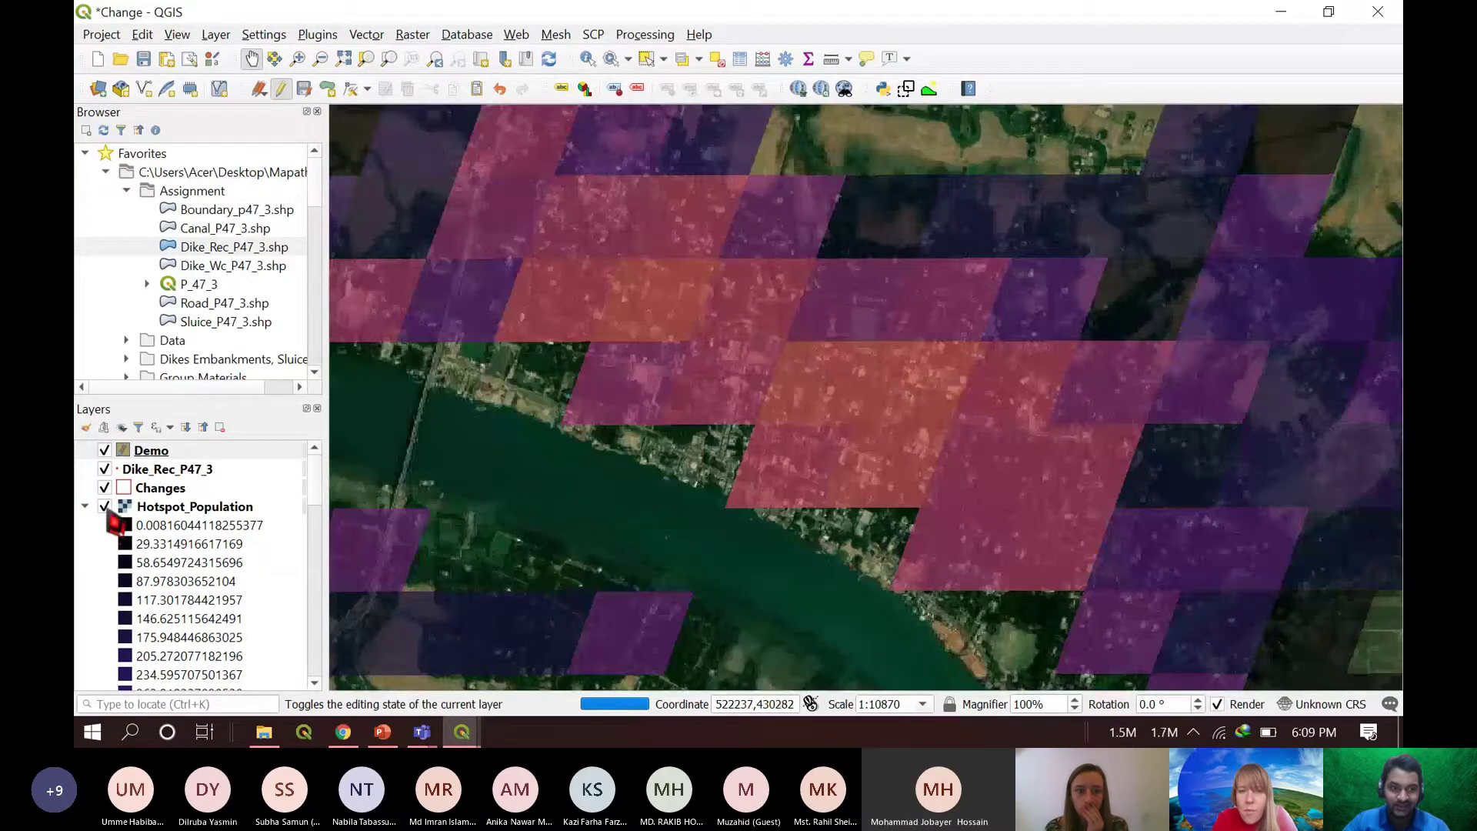
- Hide the Hotspot_Population layer, inspect the dense settlement on the uncovered 2018 imagery, and collapse the layer's legend
click(105, 507)
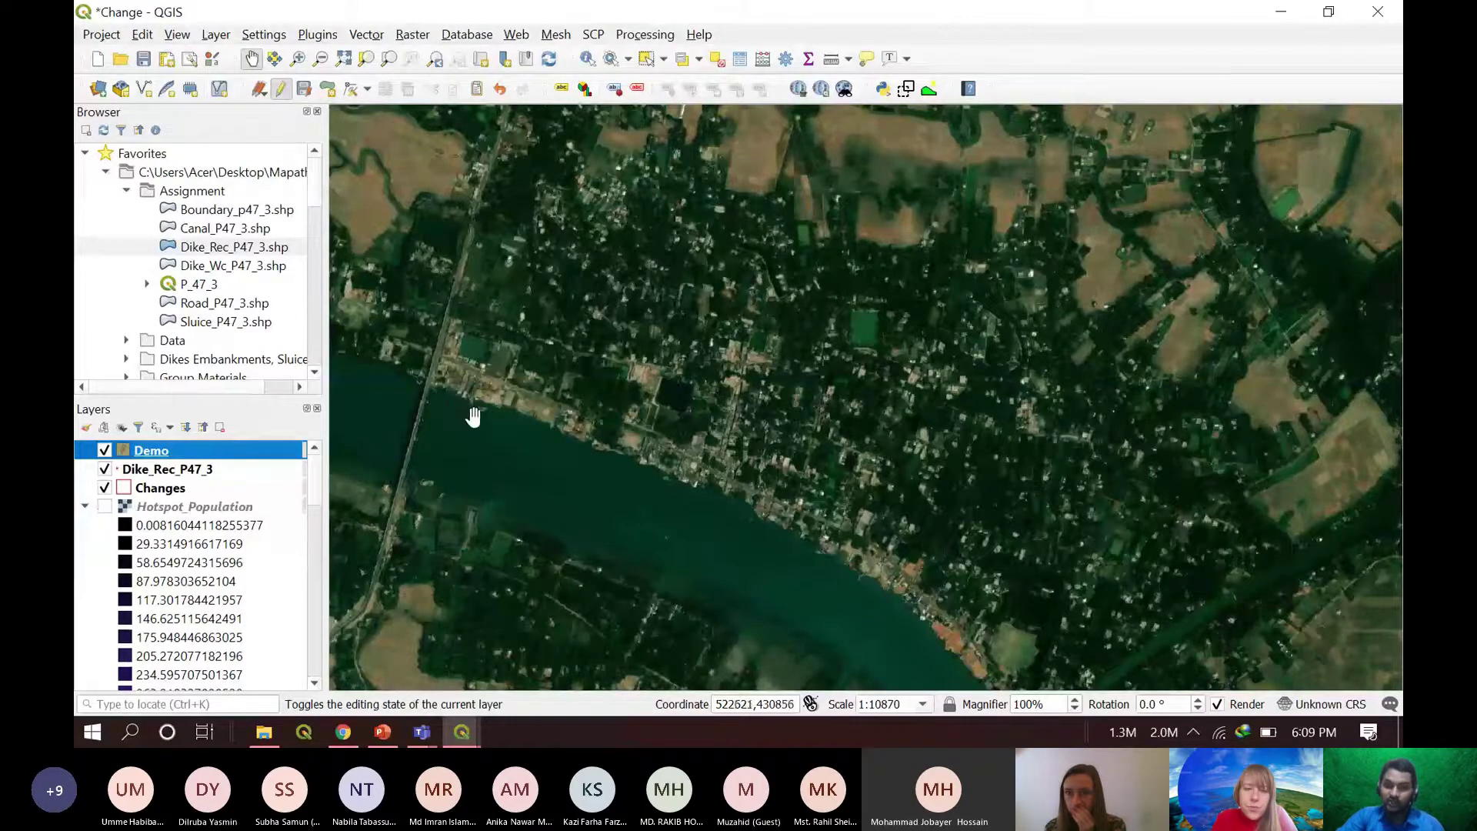
scroll(492, 405, down, 1)
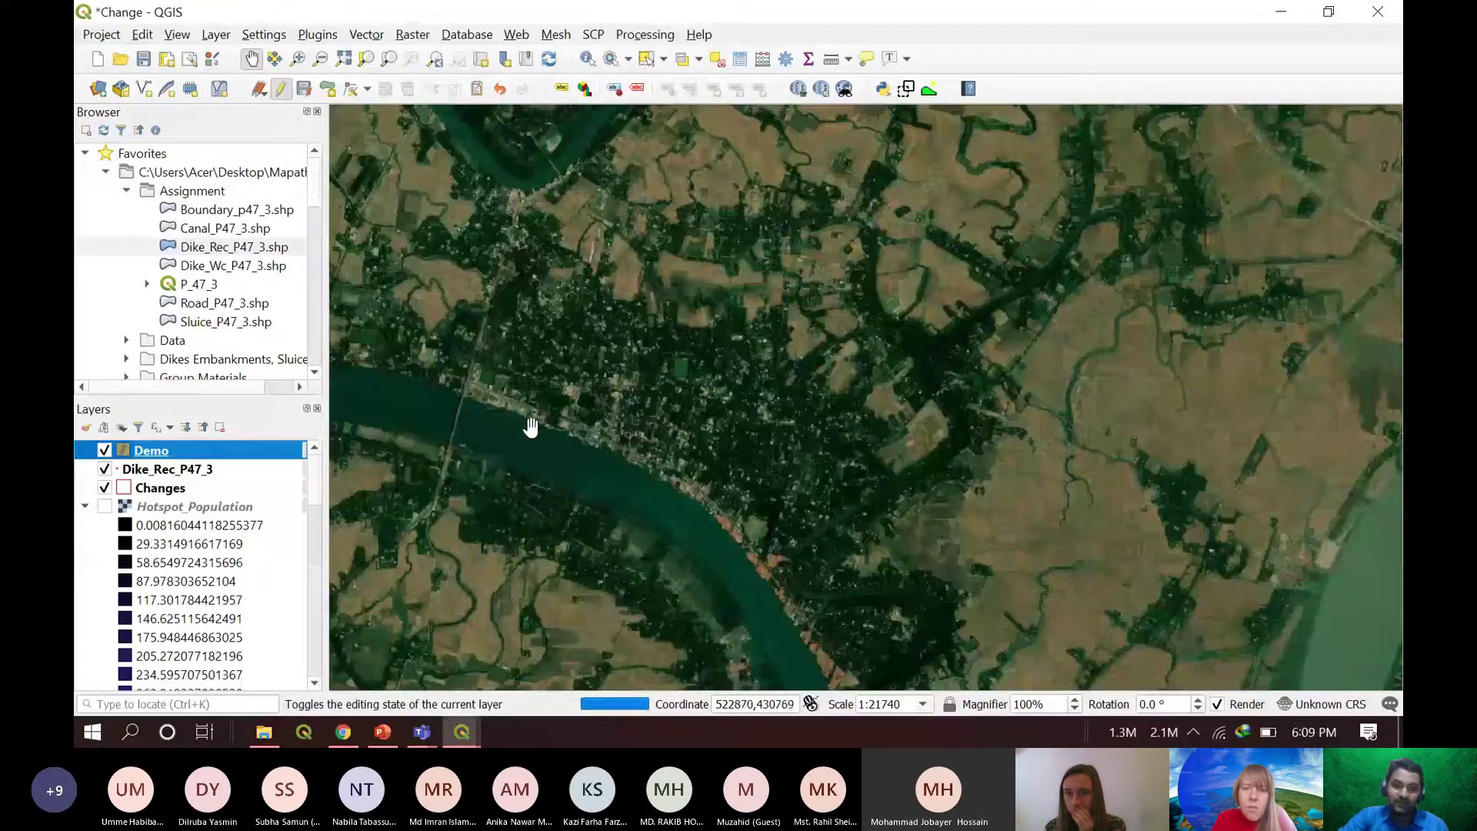
scroll(594, 493, up, 2)
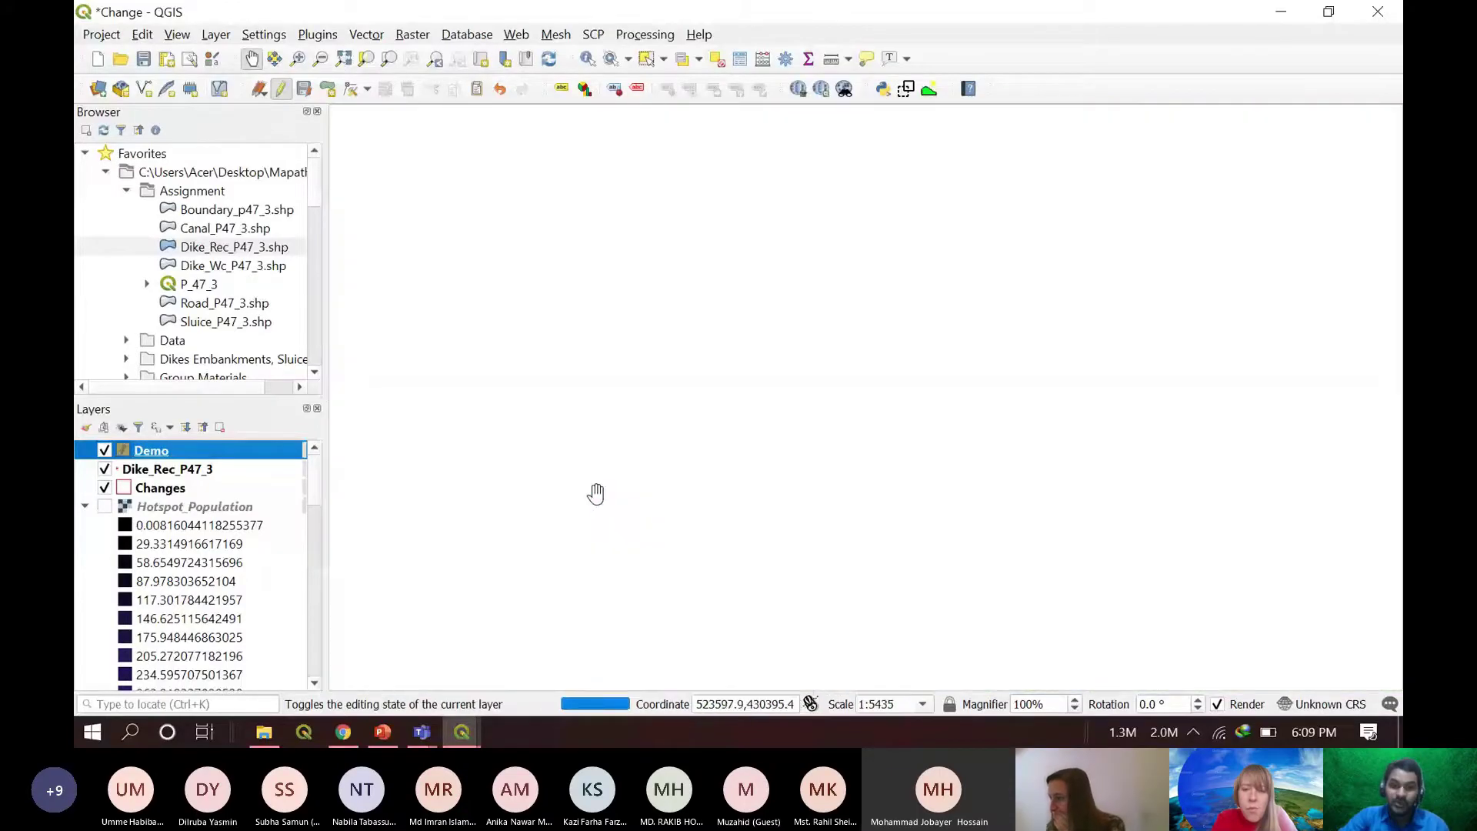
scroll(92, 520, down, 6)
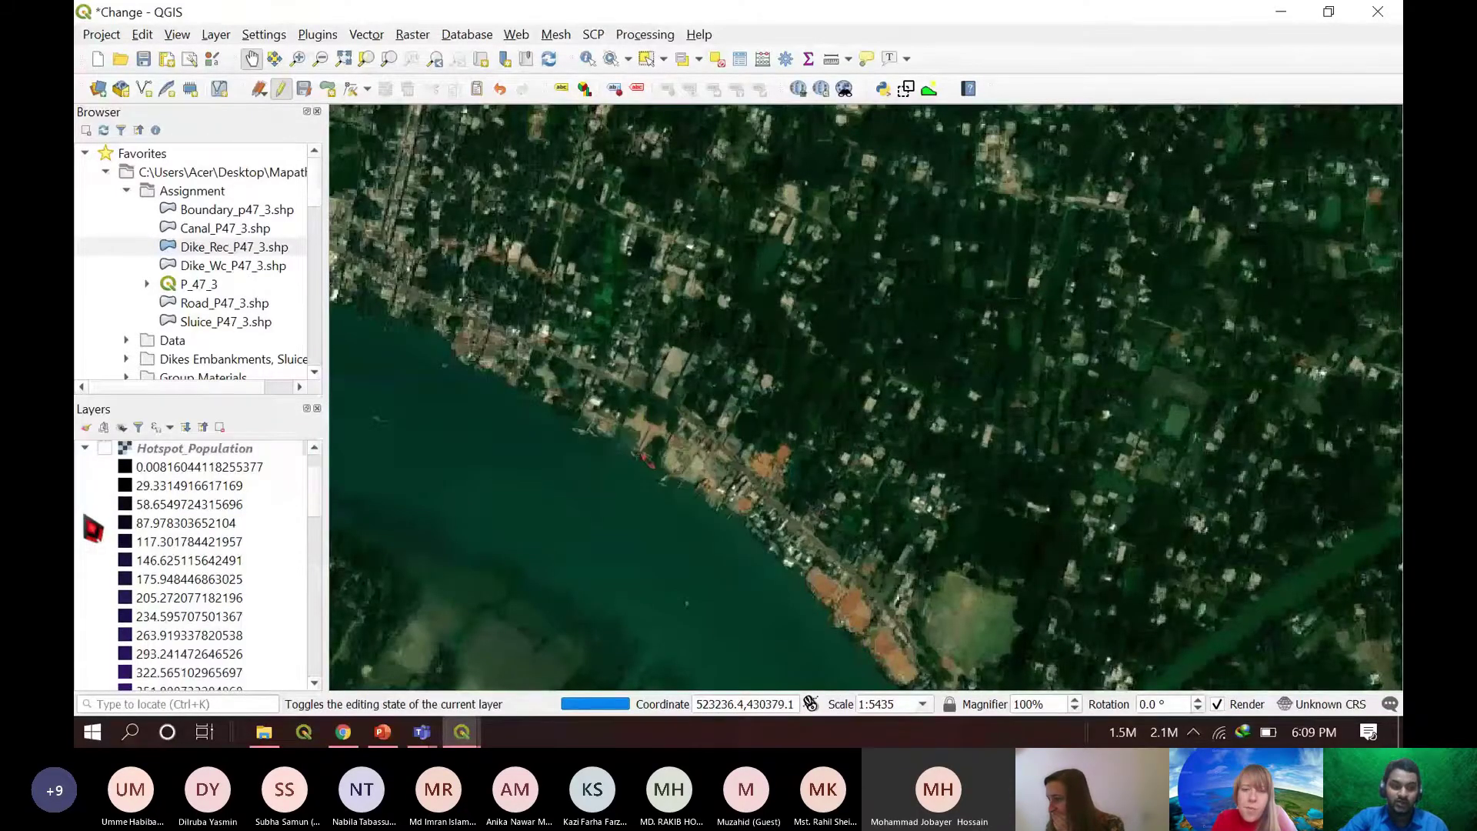
scroll(96, 531, down, 5)
scroll(97, 528, up, 13)
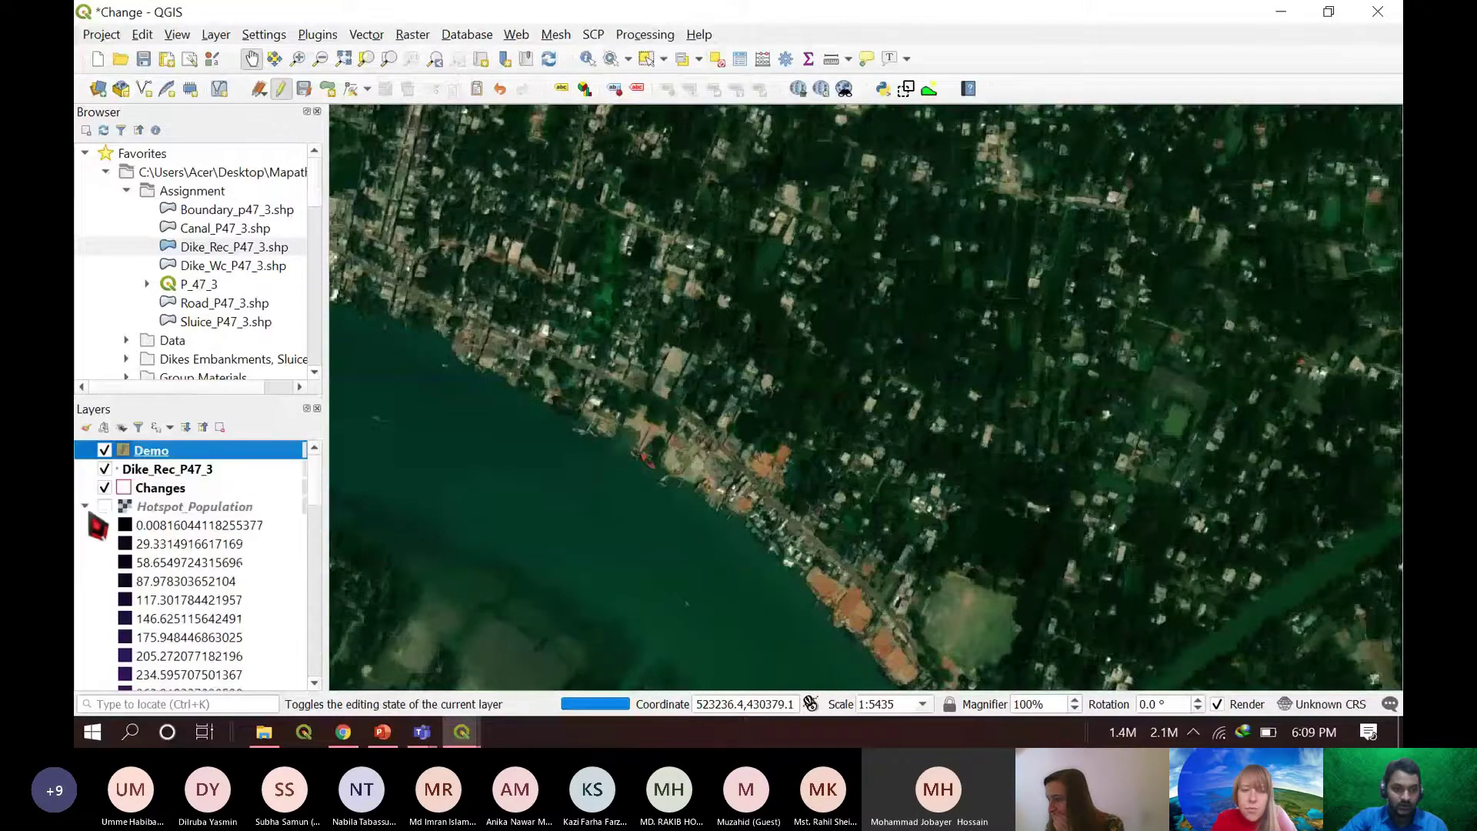
click(85, 506)
- Hide the 2018 imagery and inspect the north-bank settlement and the bridge on the 2012 imagery
click(105, 524)
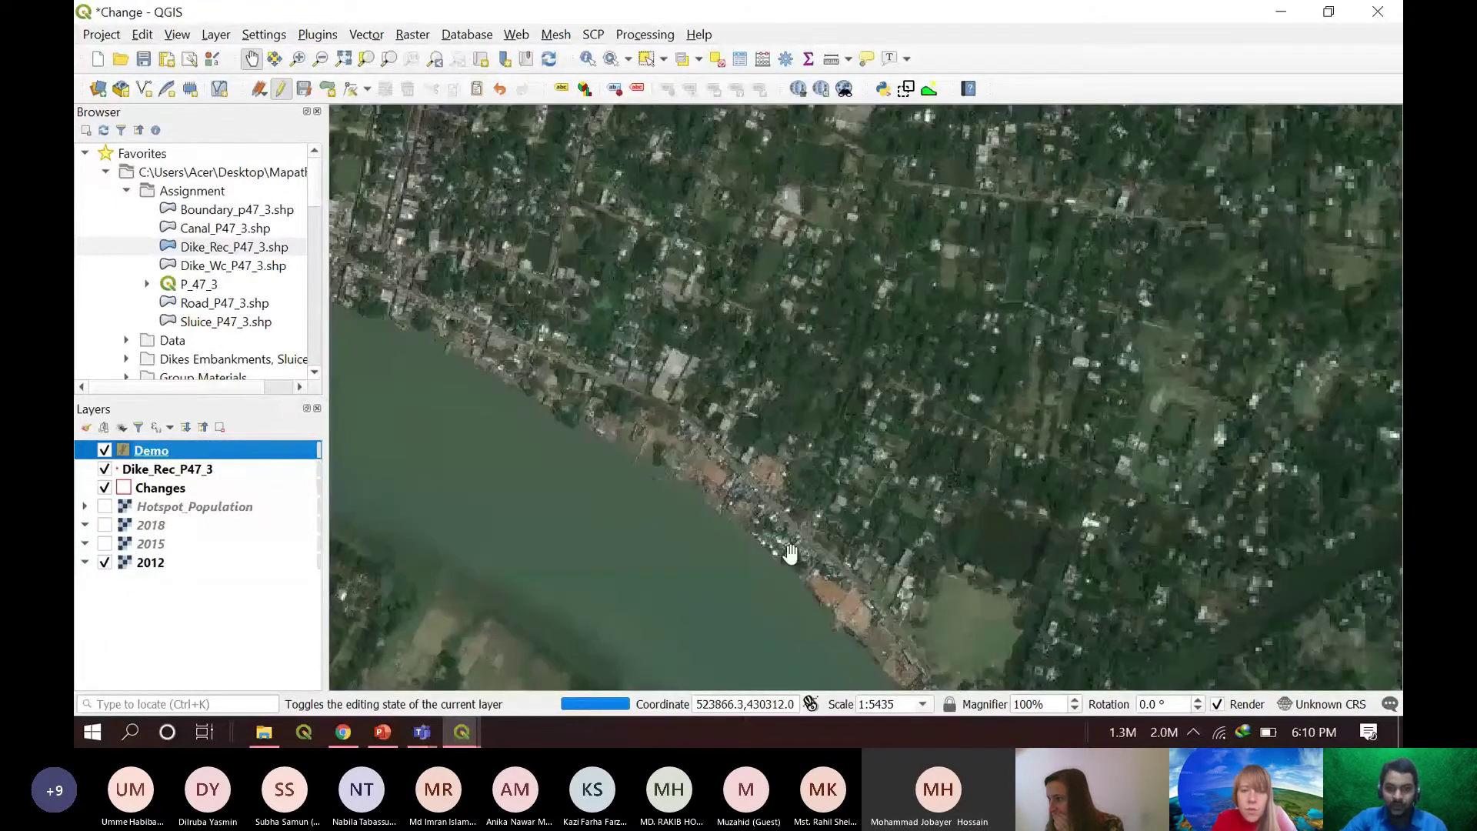
drag(790, 554, 836, 401)
scroll(837, 401, down, 1)
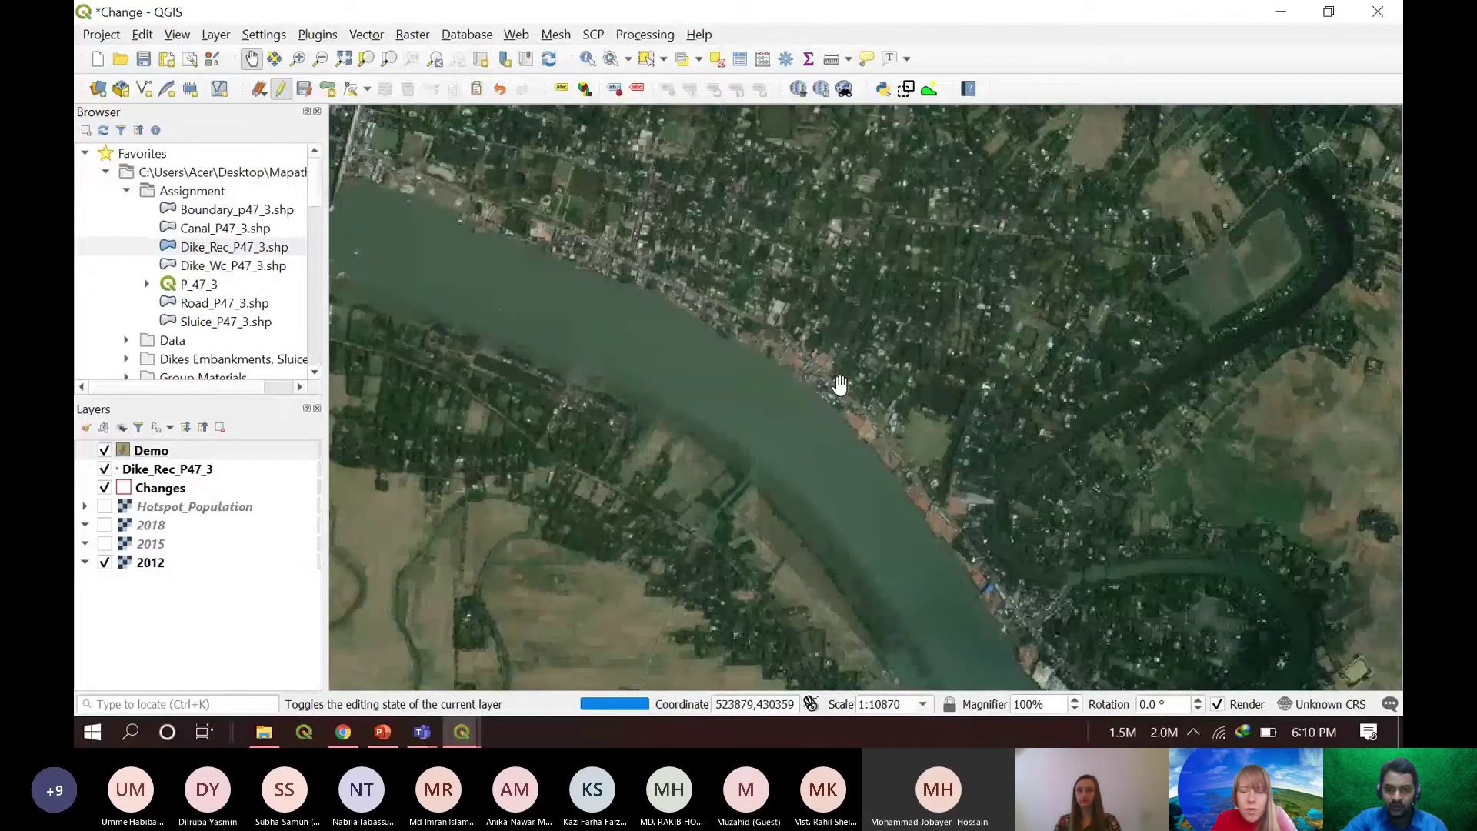
drag(865, 313, 876, 361)
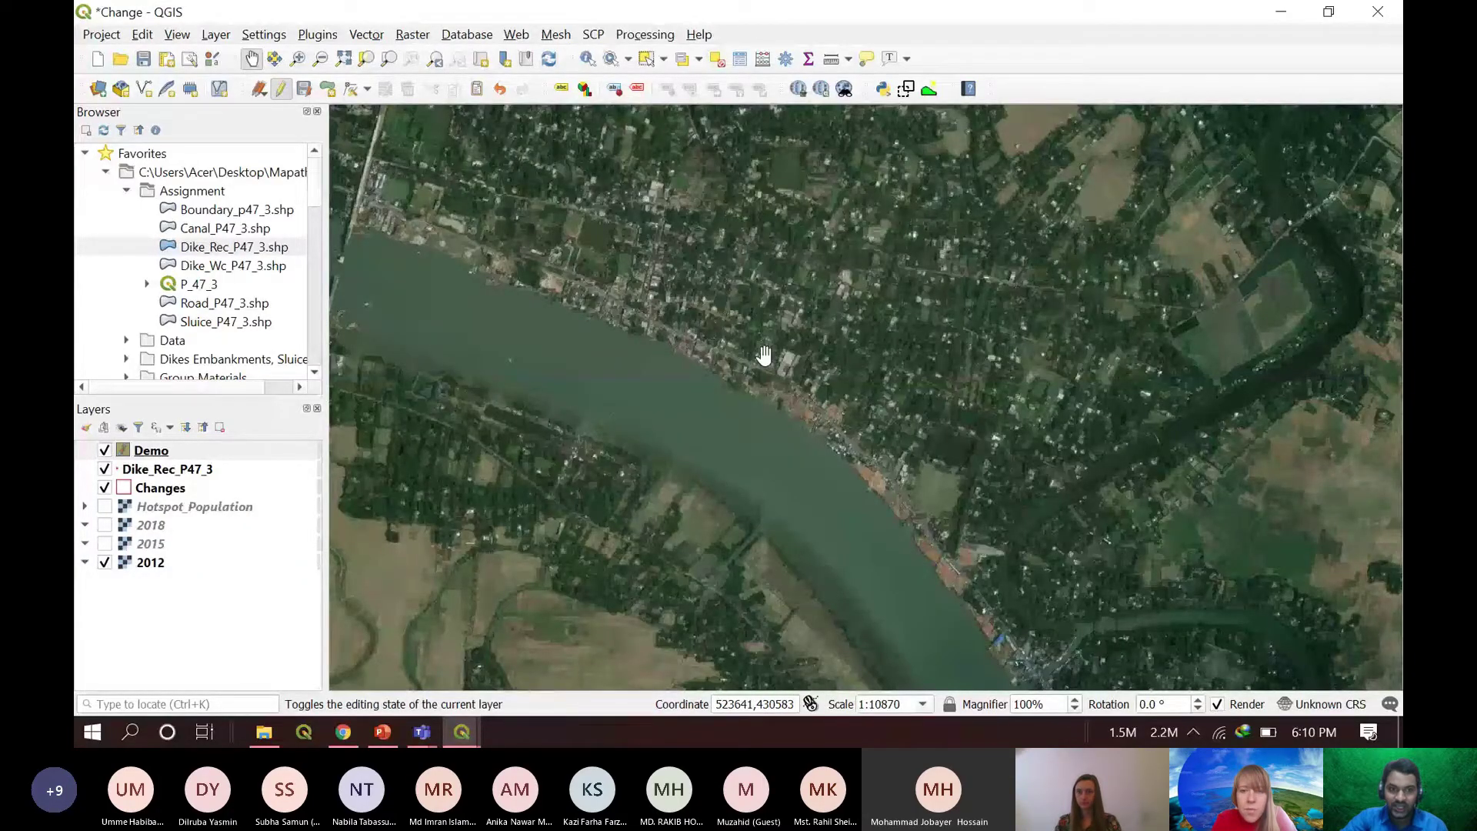
drag(764, 355, 900, 386)
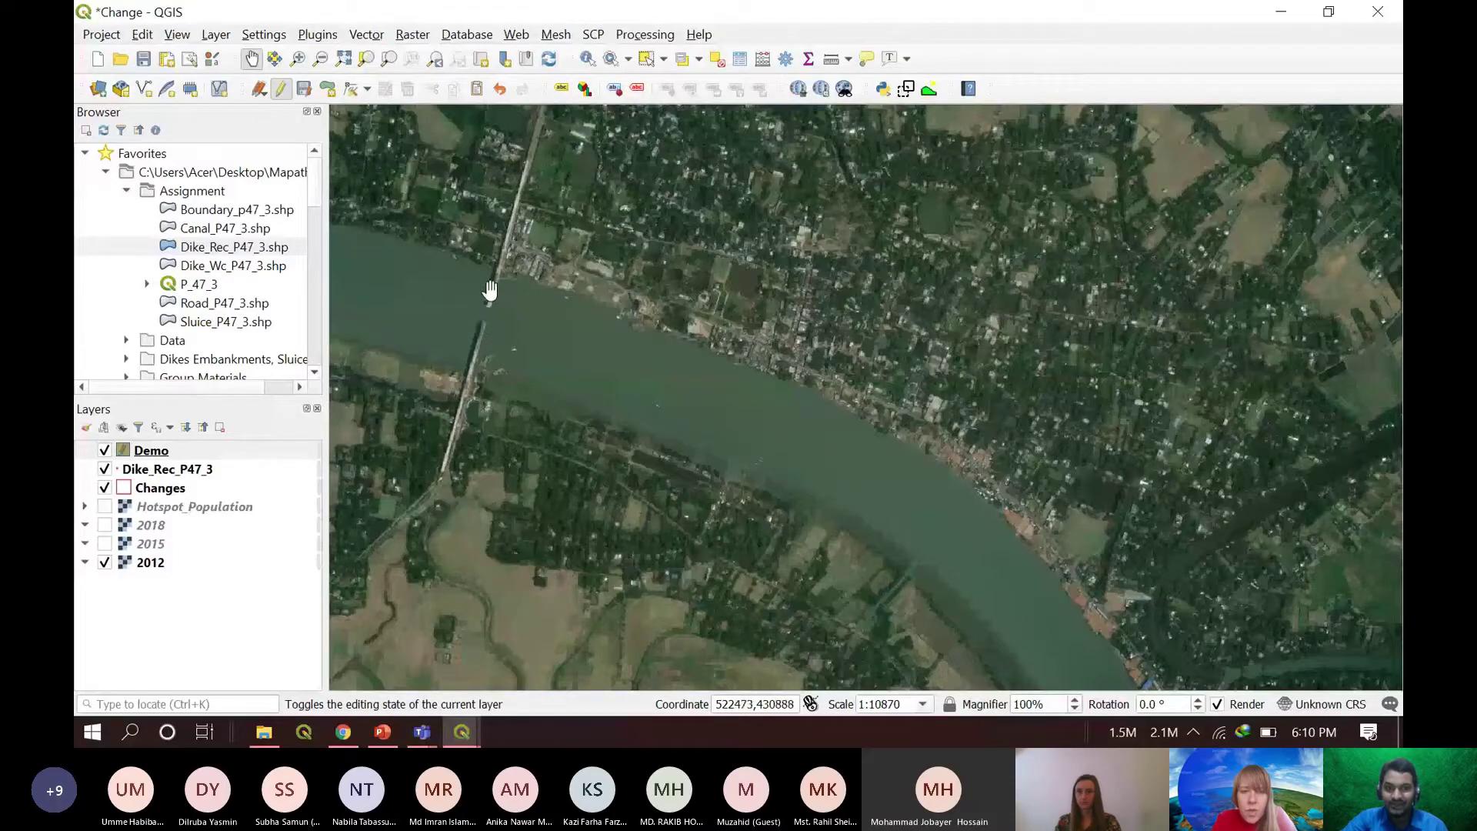
scroll(479, 304, up, 1)
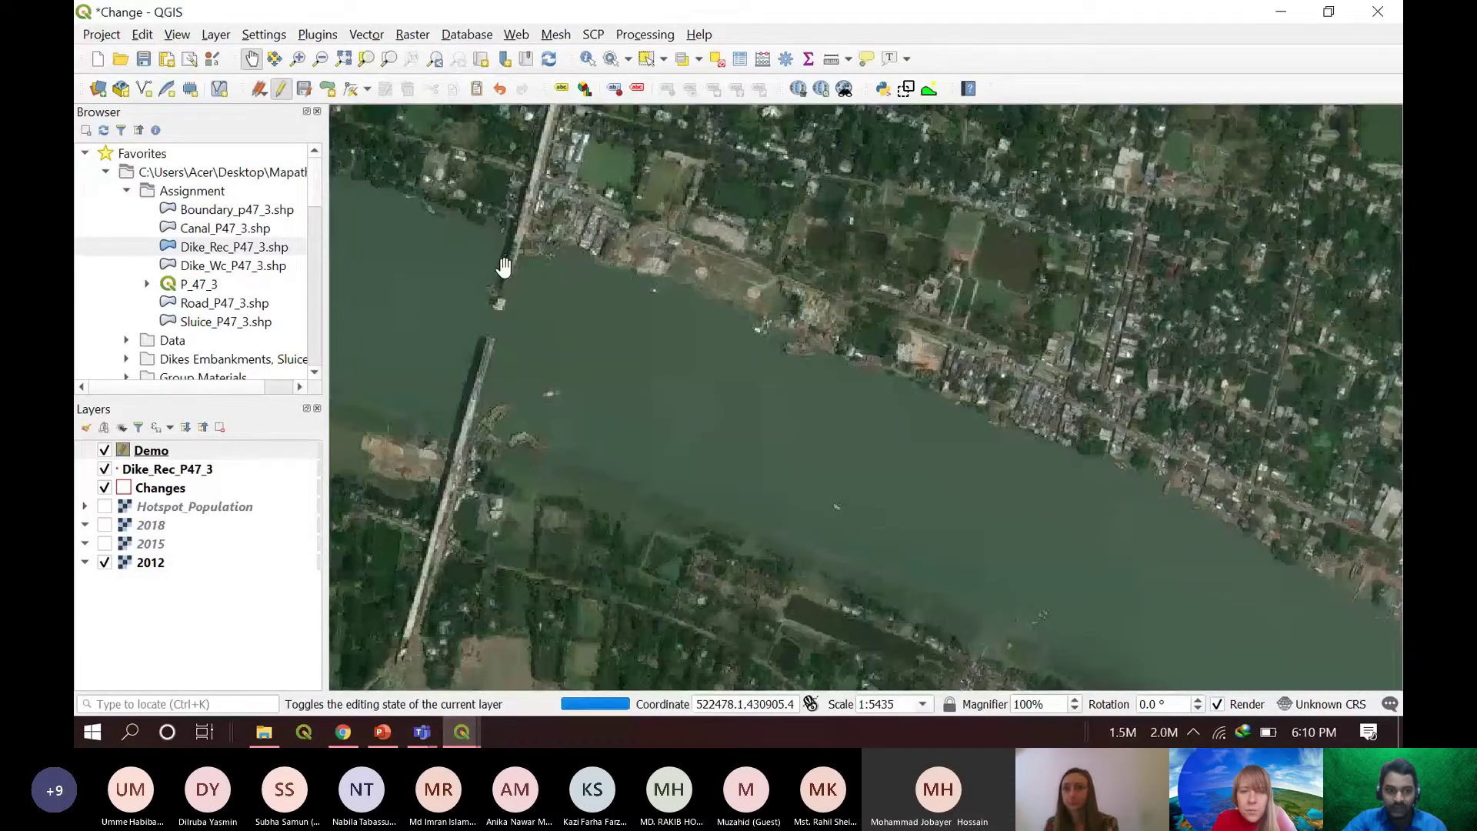
- Toggle the 2018 imagery over the 2012 imagery to compare the bridge and riverside settlement, leaving 2018 displayed
click(105, 526)
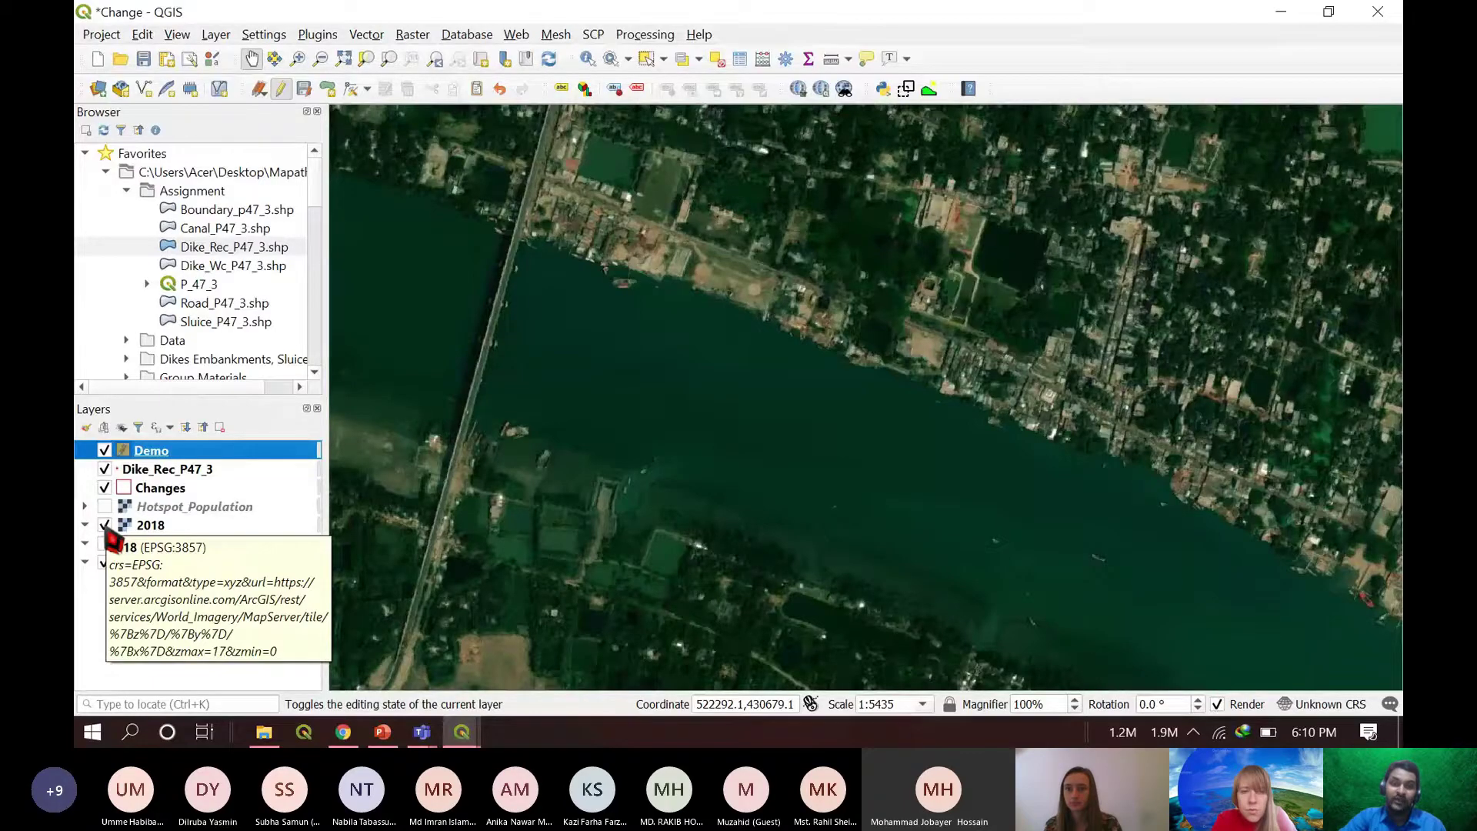
click(105, 525)
scroll(567, 464, down, 1)
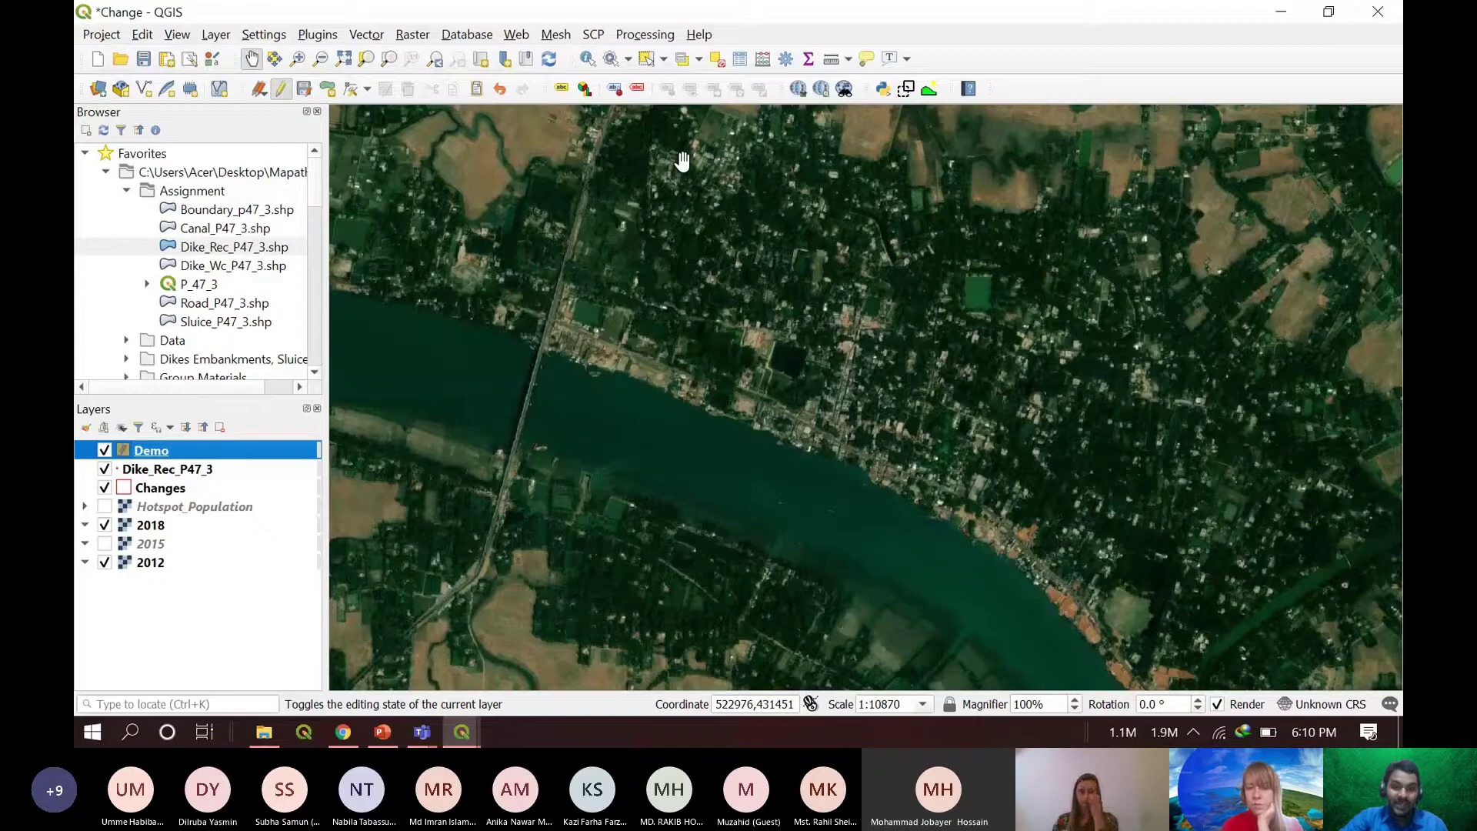
scroll(855, 457, up, 1)
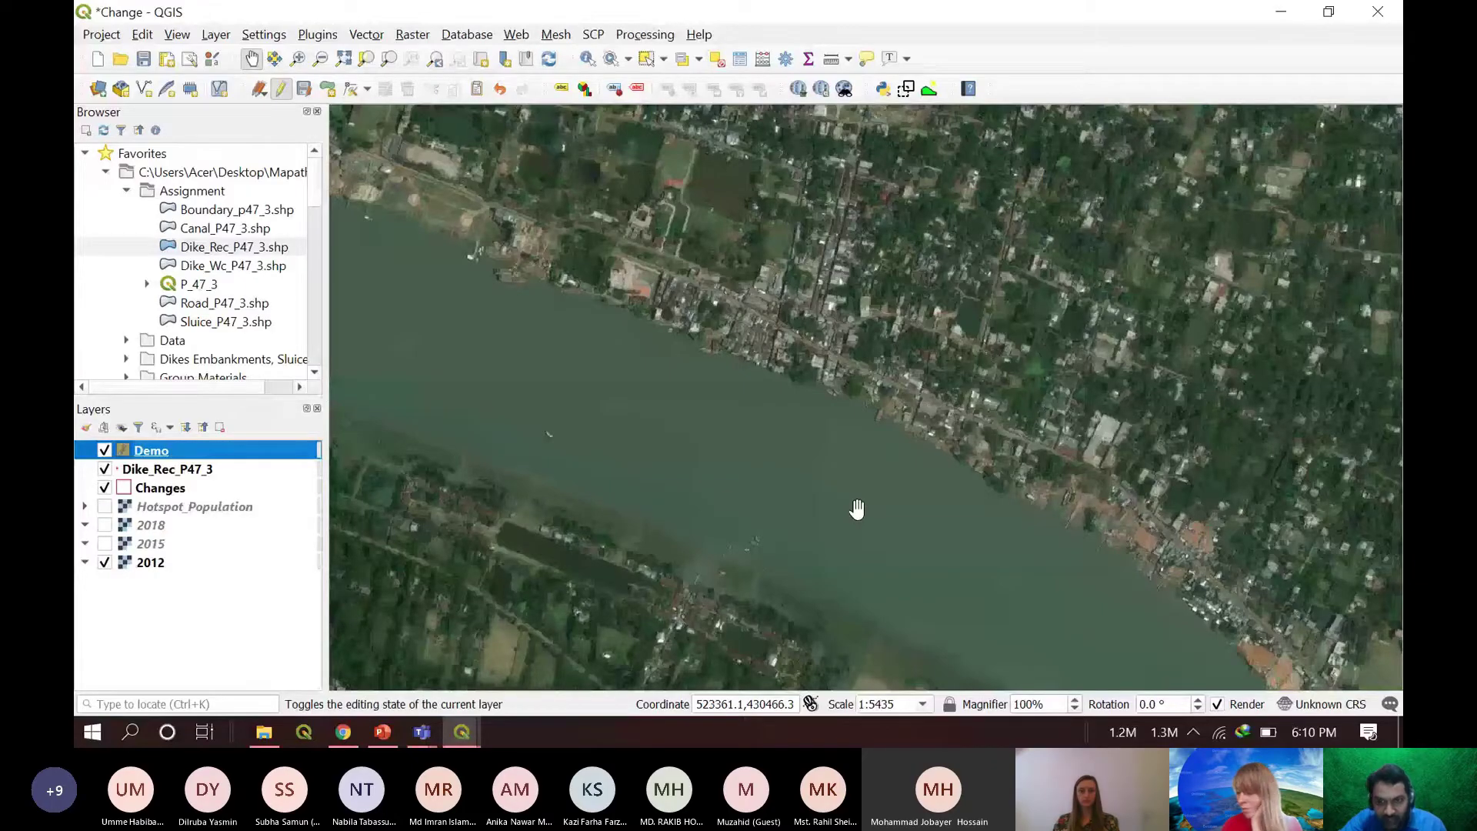
drag(857, 509, 792, 347)
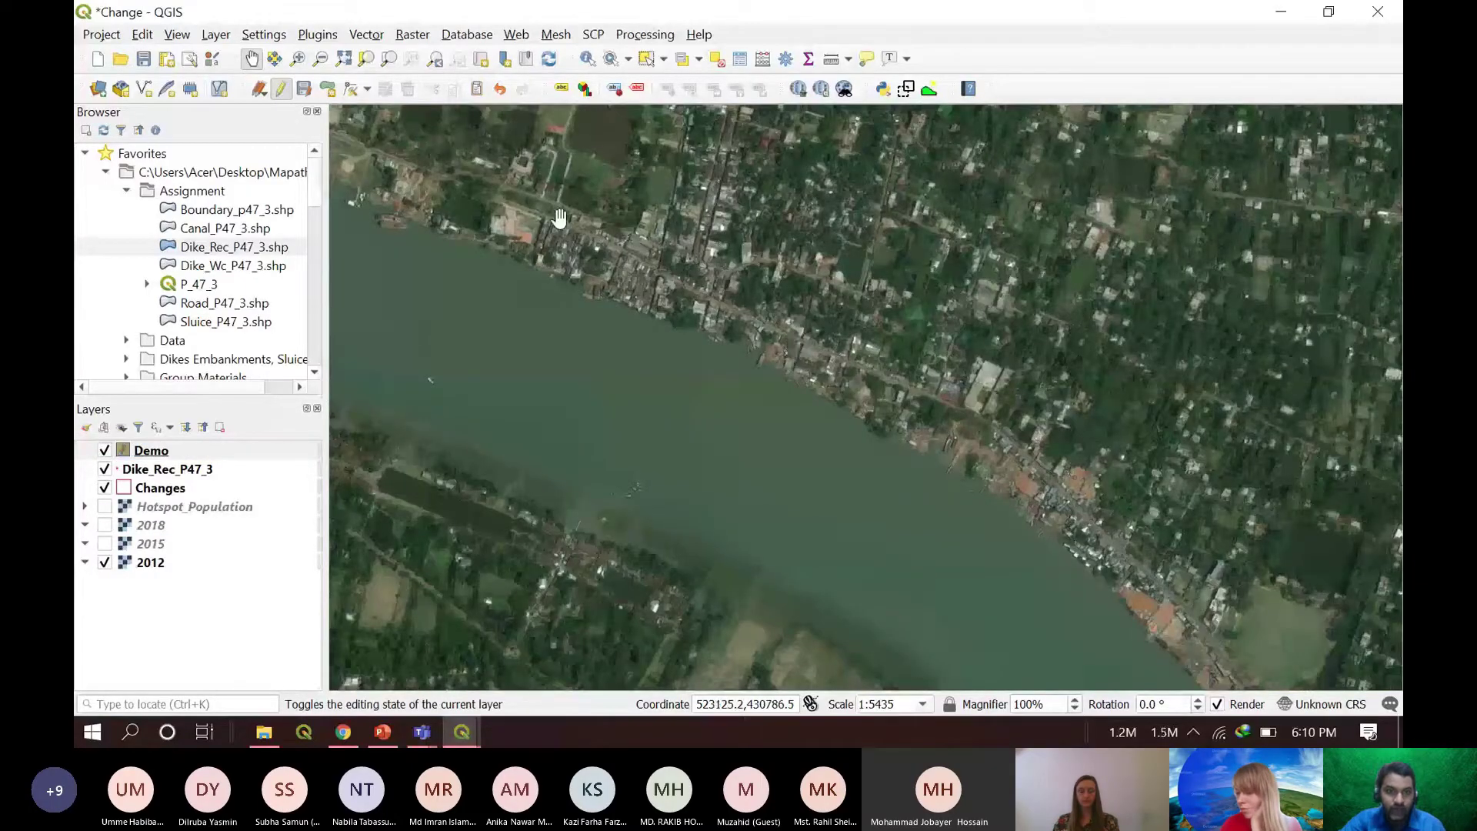
click(106, 526)
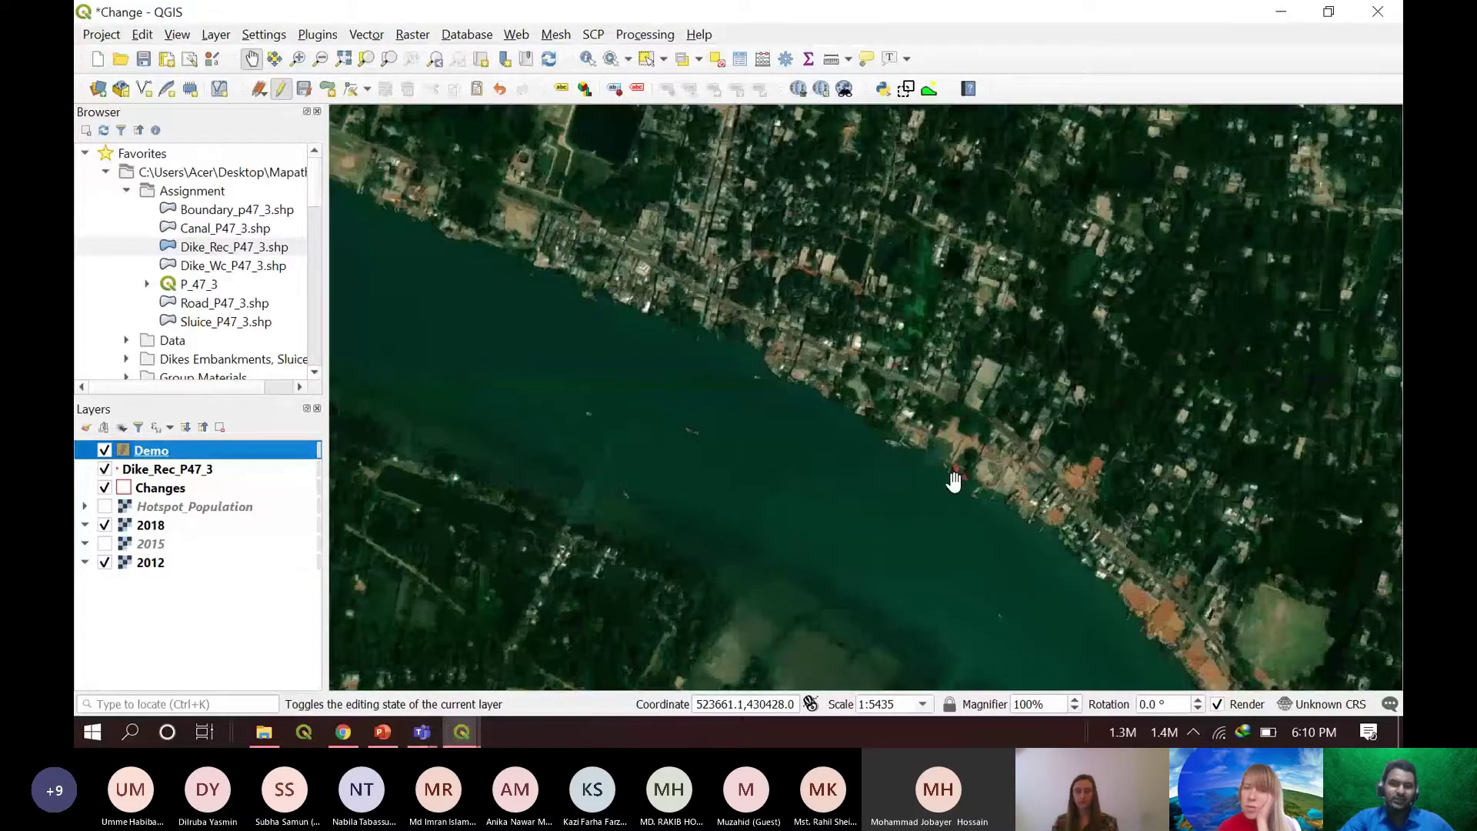
- Examine the extent of the riverside town and its surroundings on the 2018 imagery
scroll(953, 481, down, 1)
scroll(937, 442, down, 1)
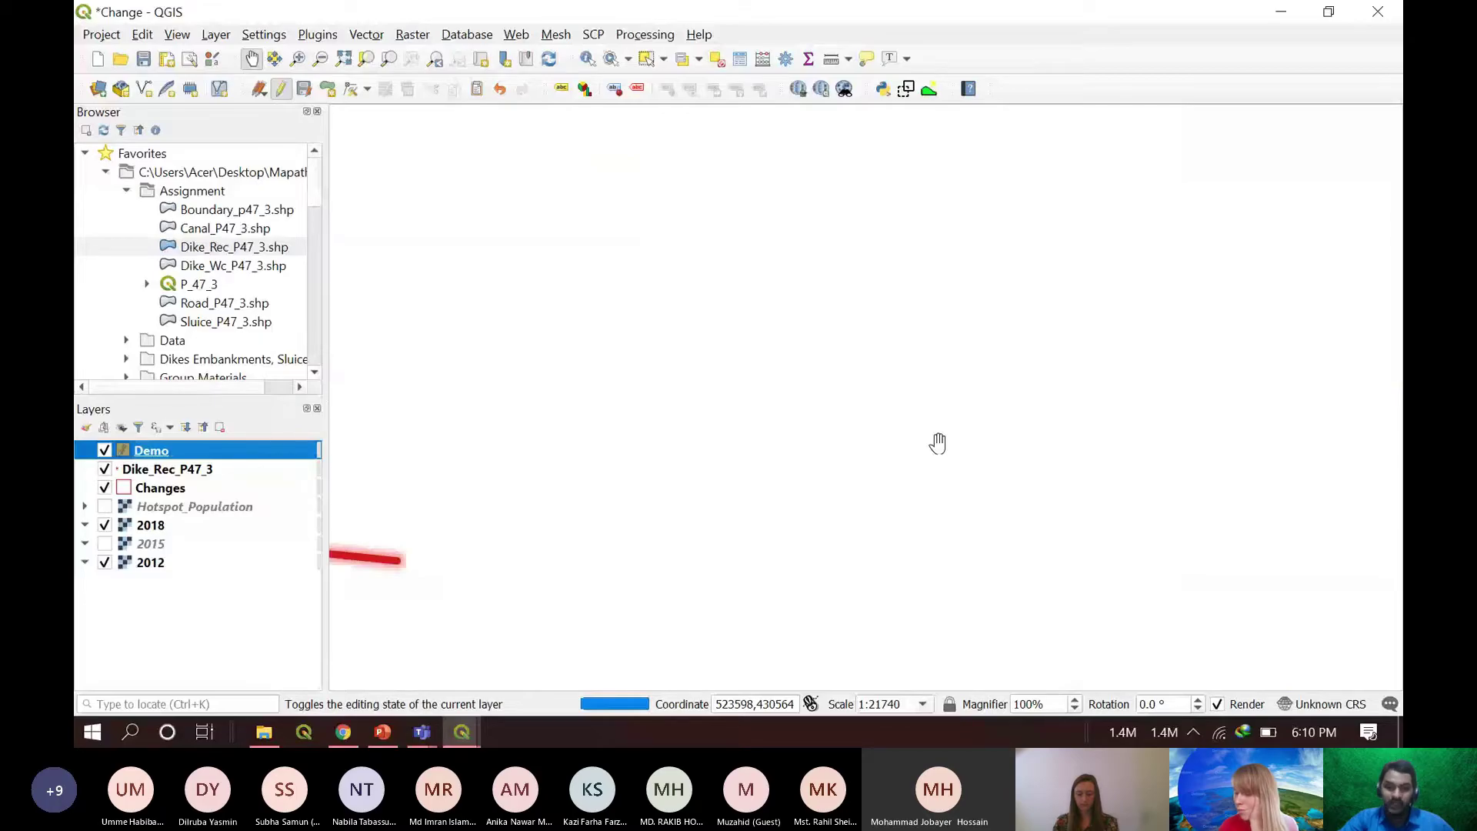
scroll(938, 442, up, 2)
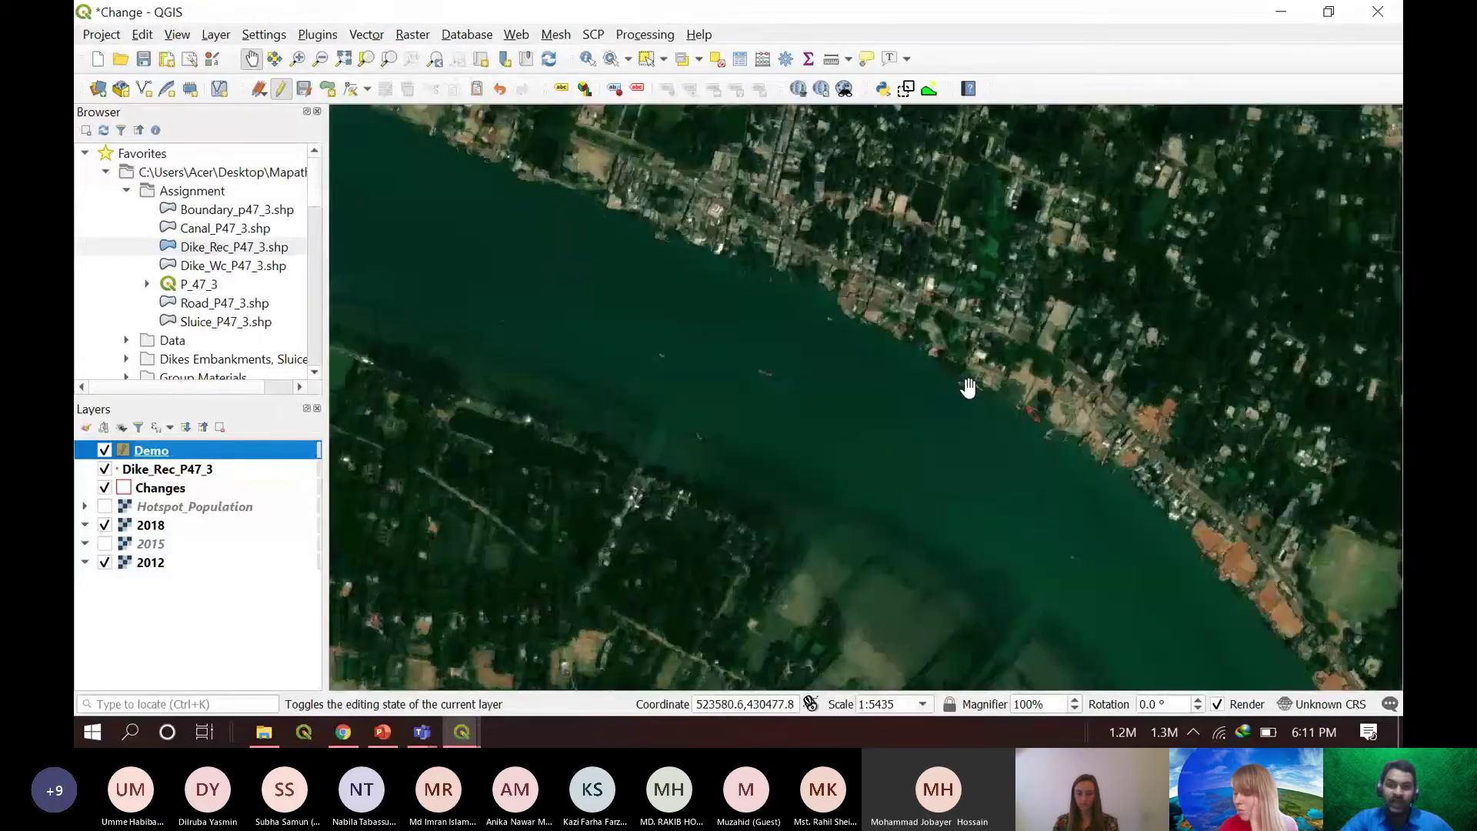
drag(865, 338, 757, 600)
scroll(757, 600, down, 1)
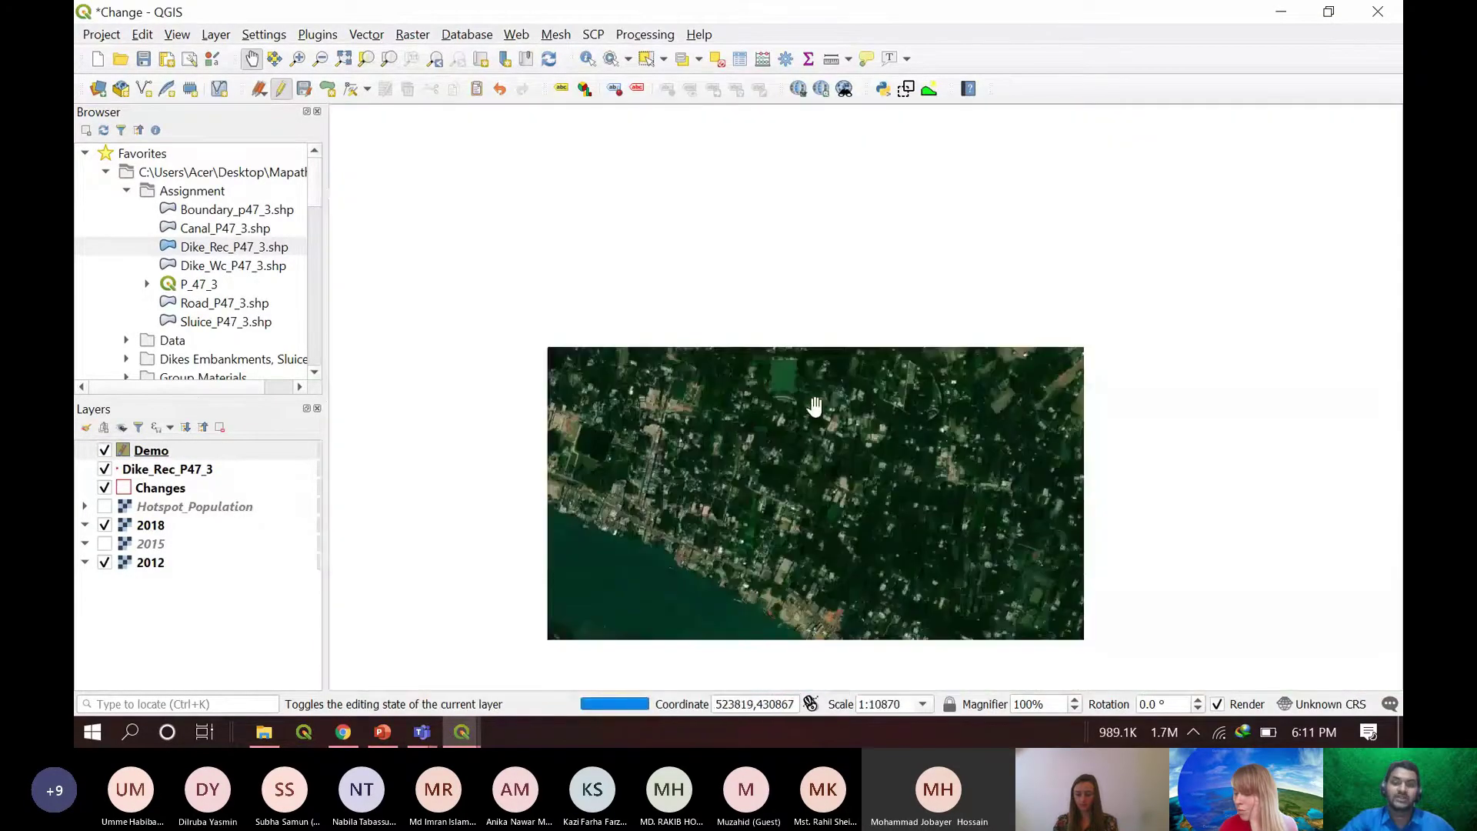
scroll(829, 529, down, 1)
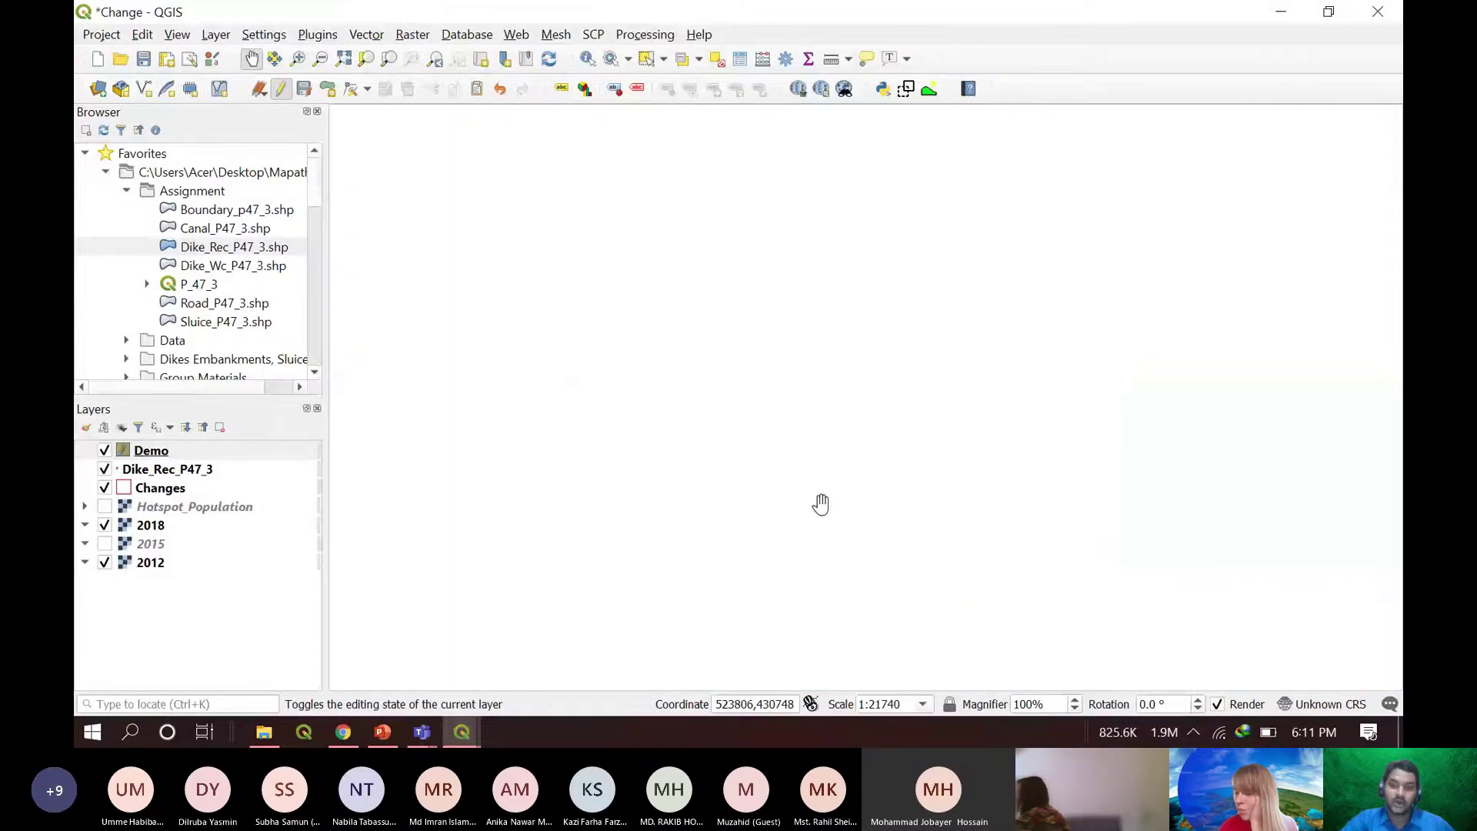
scroll(1108, 377, down, 1)
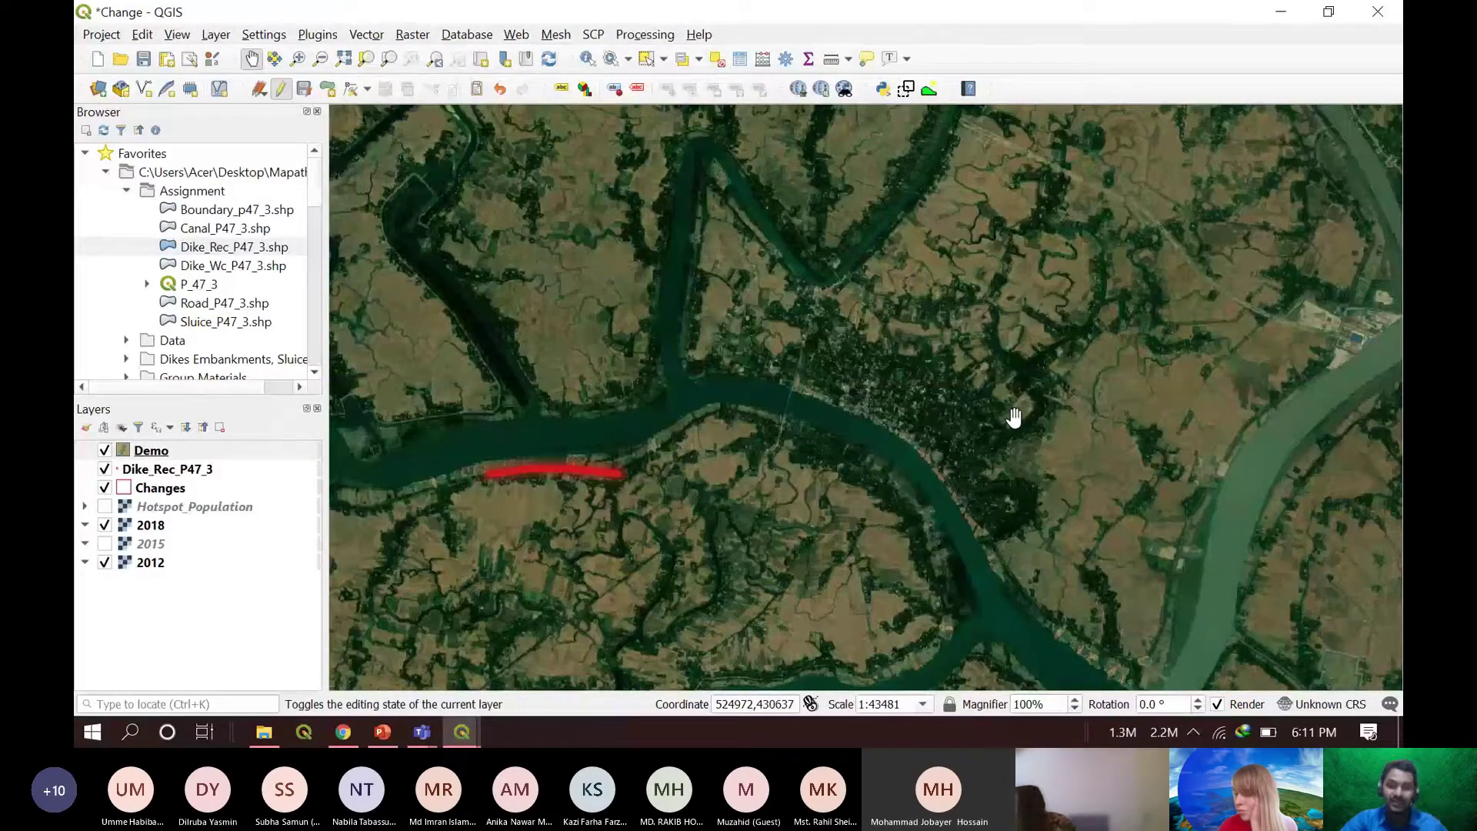
- Follow the river southwest and examine the change outline where the highlighted red dike section ends
drag(728, 554, 843, 462)
scroll(794, 479, down, 1)
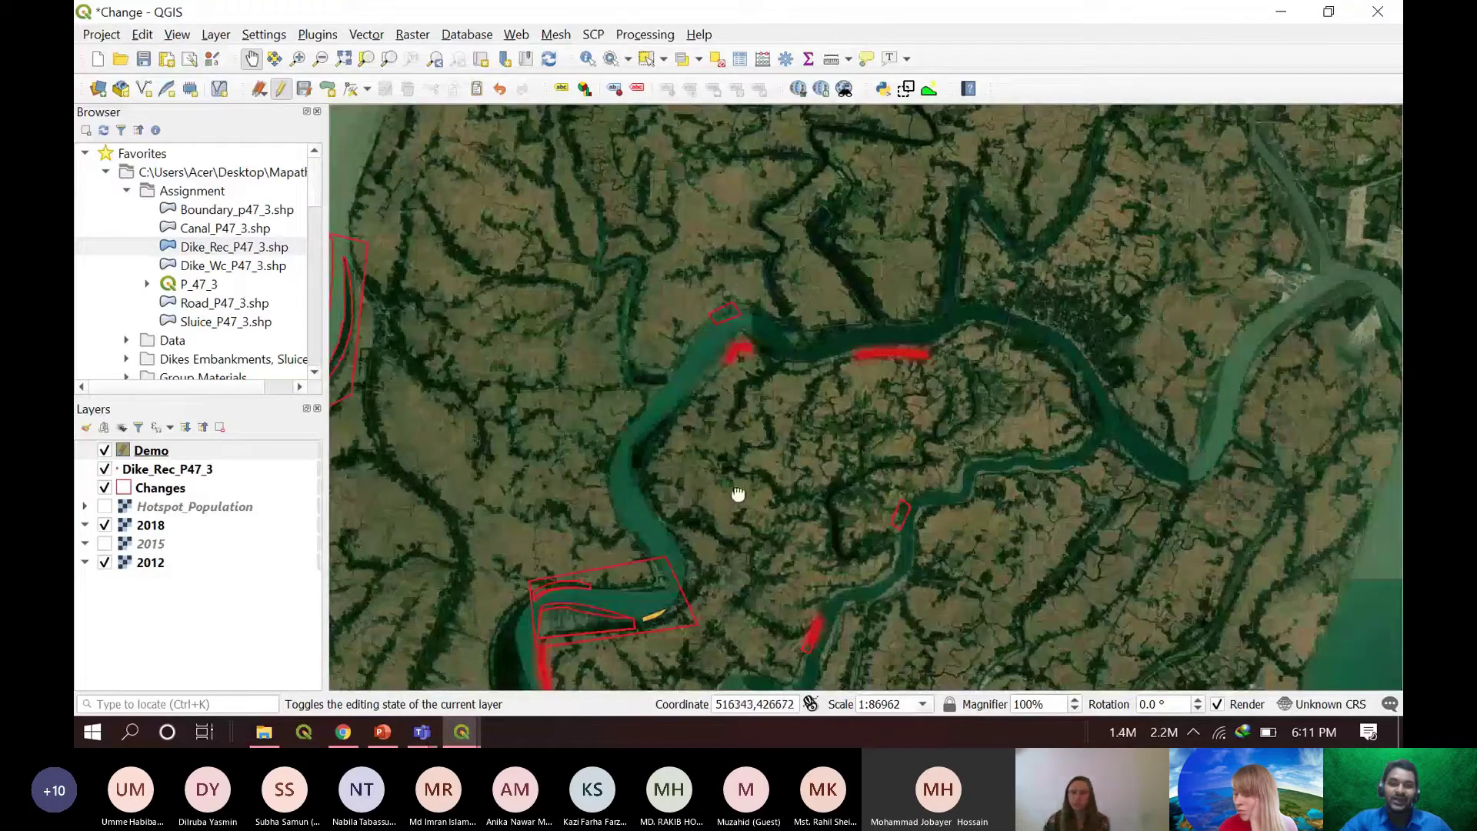
drag(739, 494, 812, 298)
scroll(655, 474, up, 1)
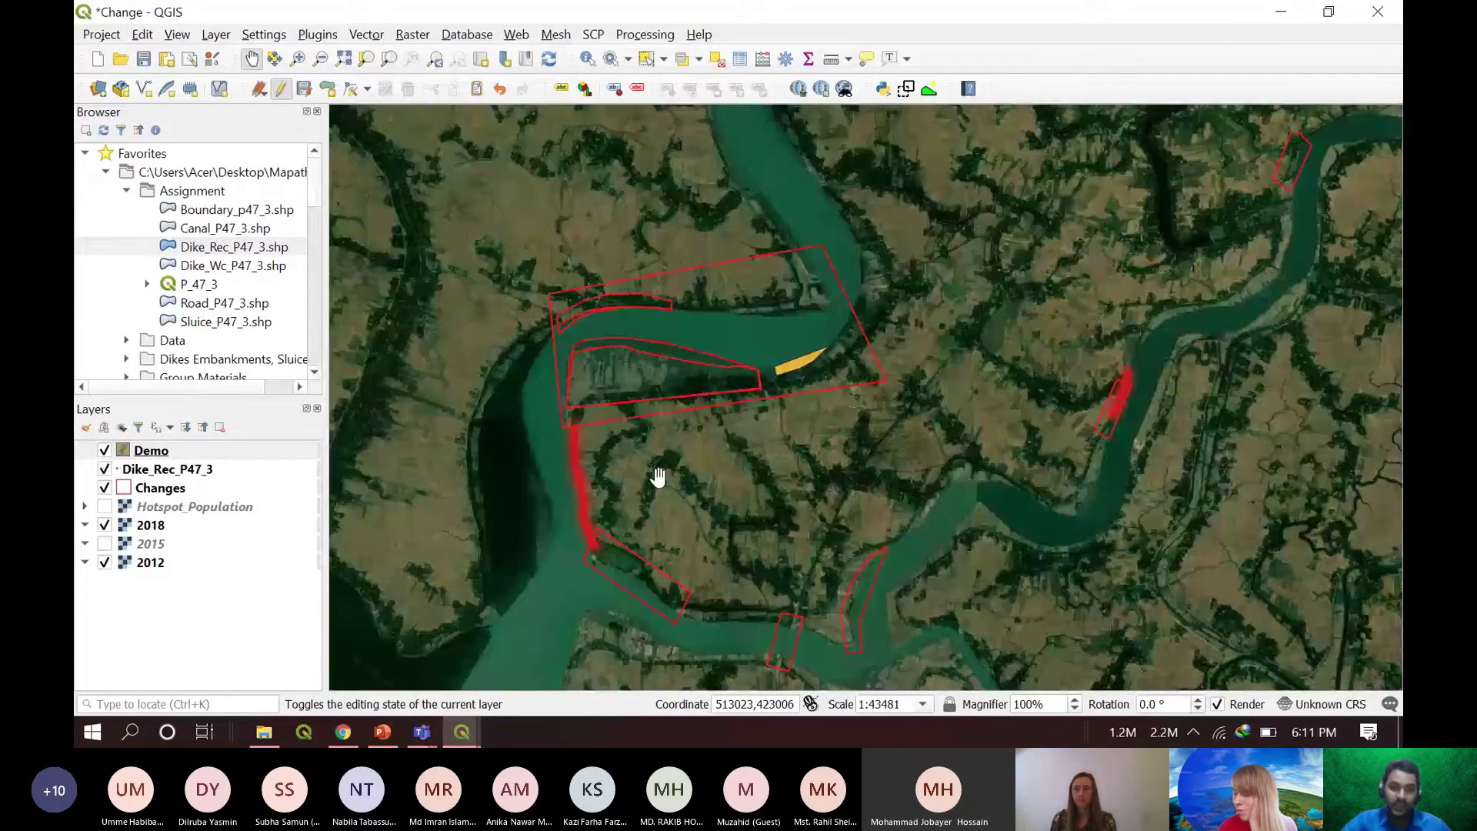
drag(573, 441, 789, 421)
scroll(659, 417, down, 1)
scroll(739, 422, up, 3)
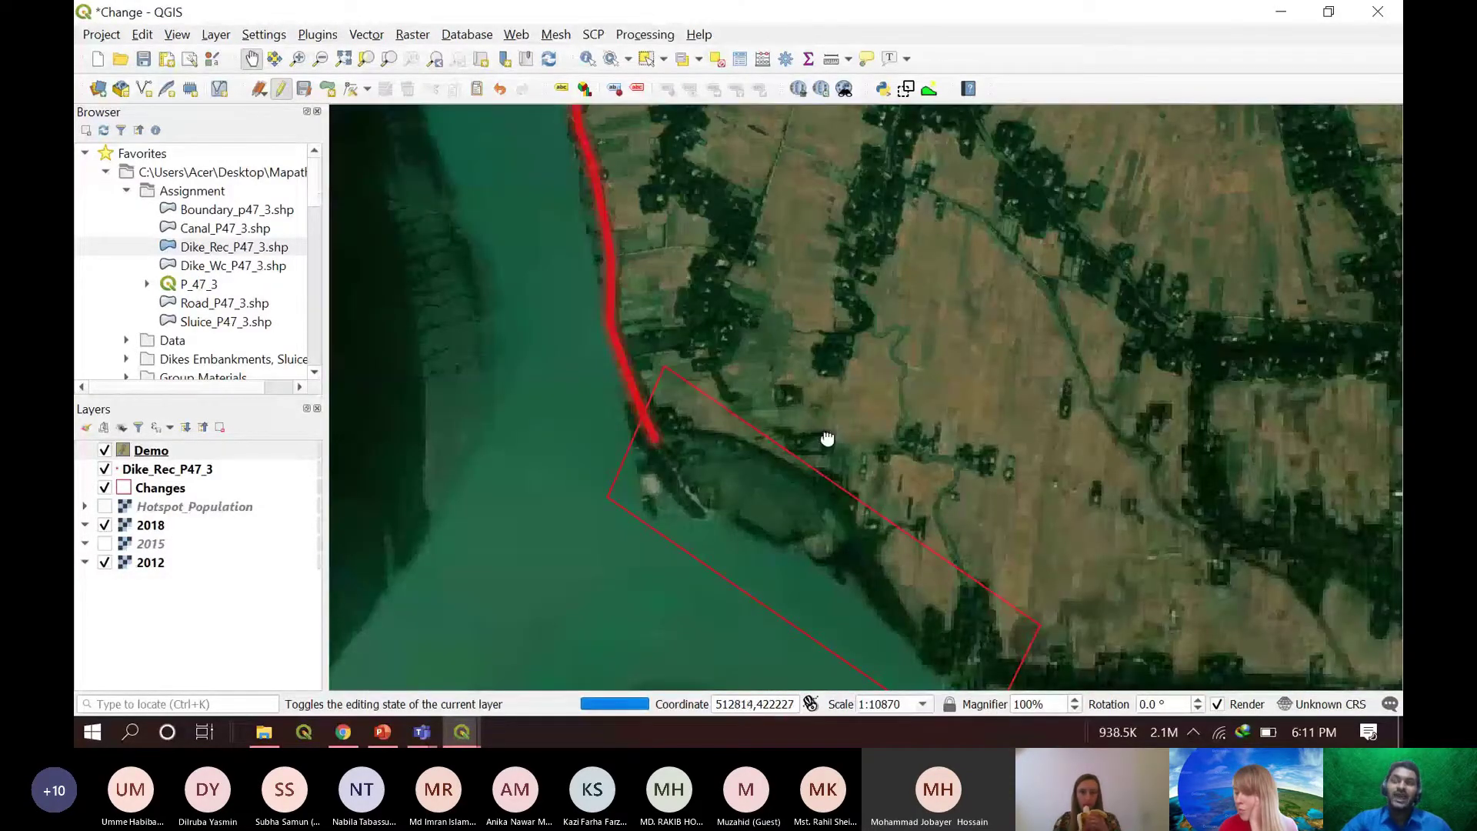
drag(819, 437, 773, 275)
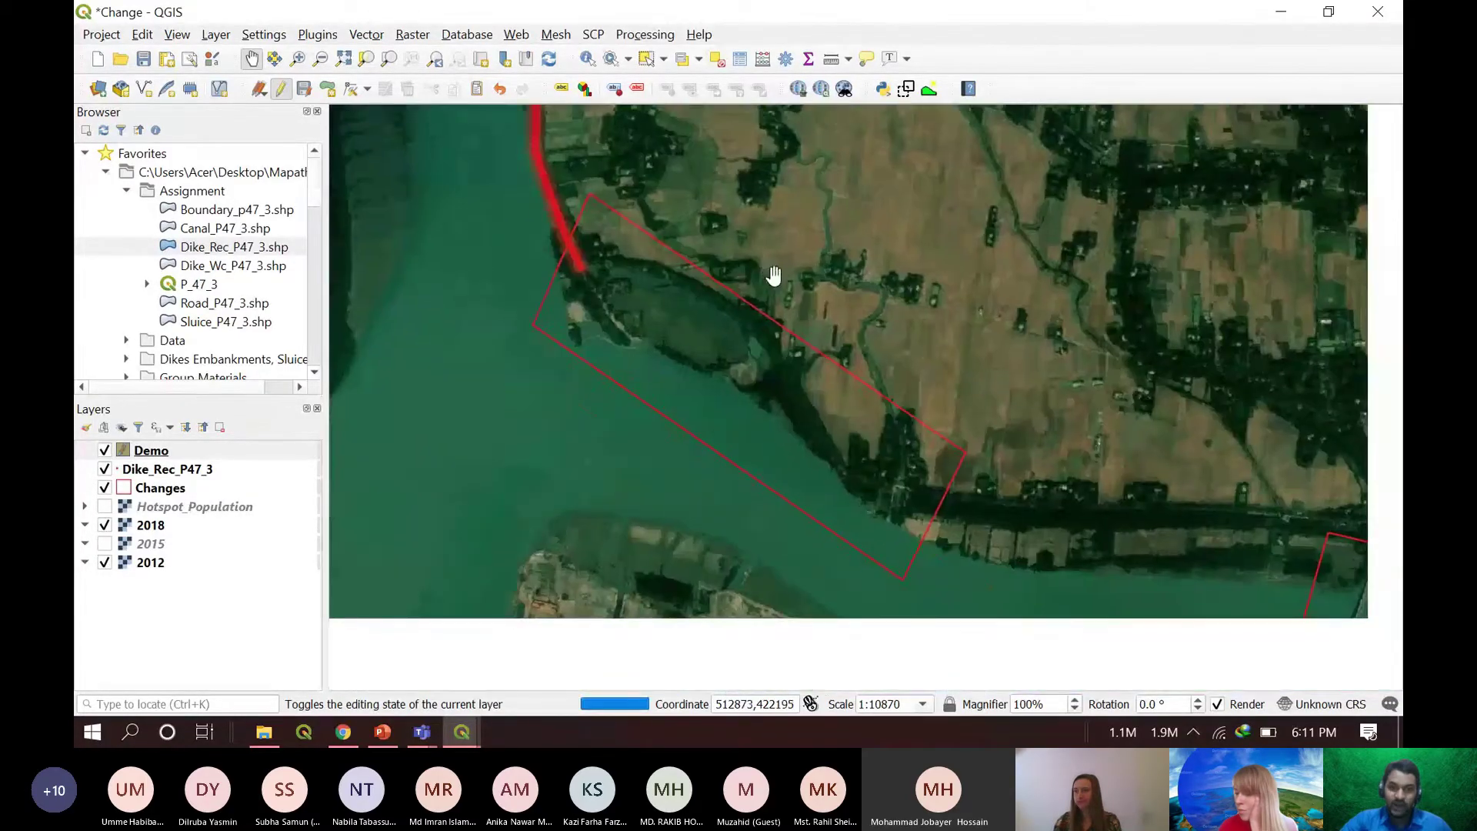
scroll(773, 274, up, 1)
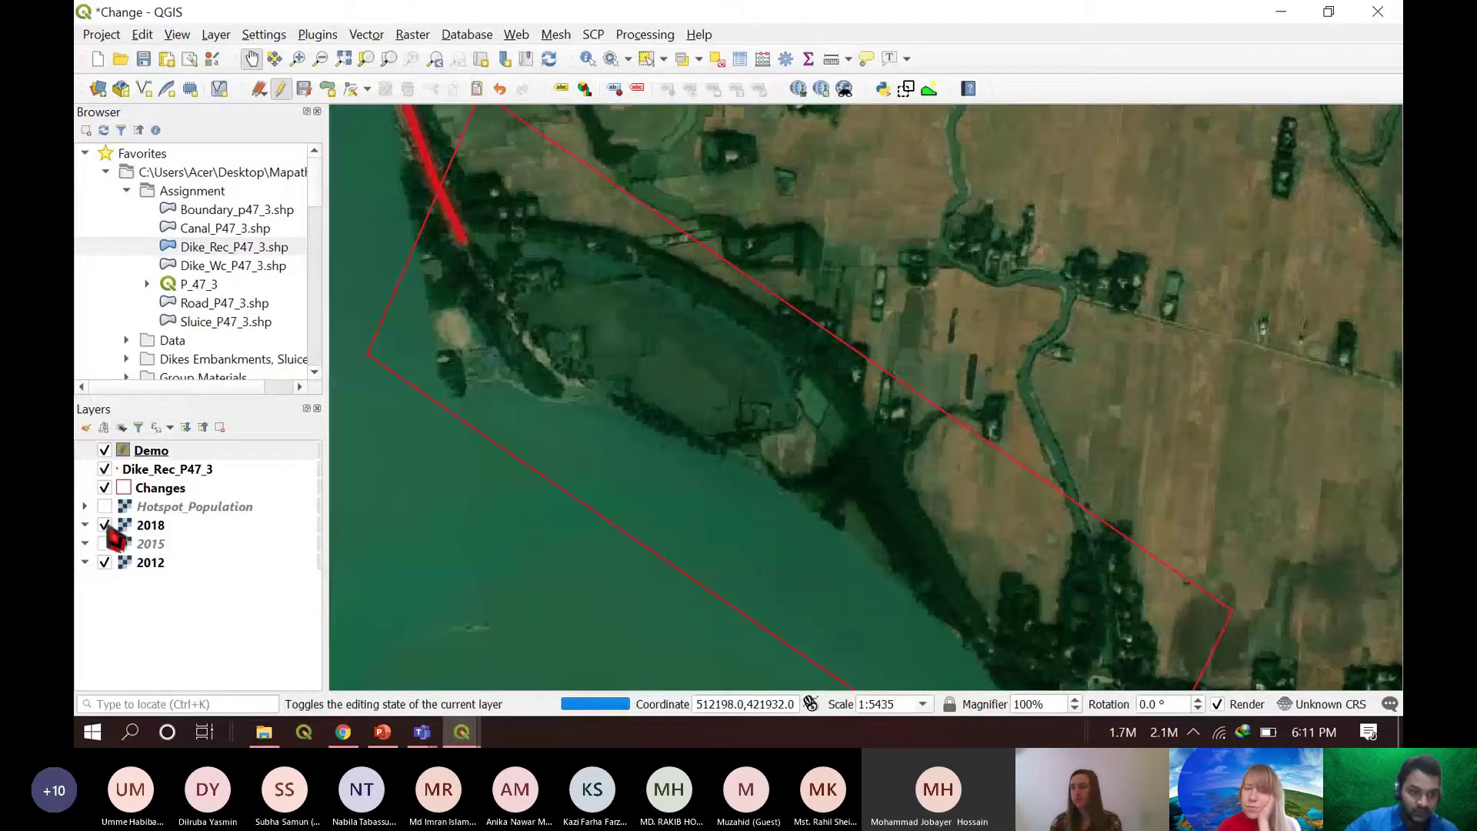
- Add the Dike_Wc_P47_3.shp shapefile to the project above the Demo layer
scroll(593, 353, down, 1)
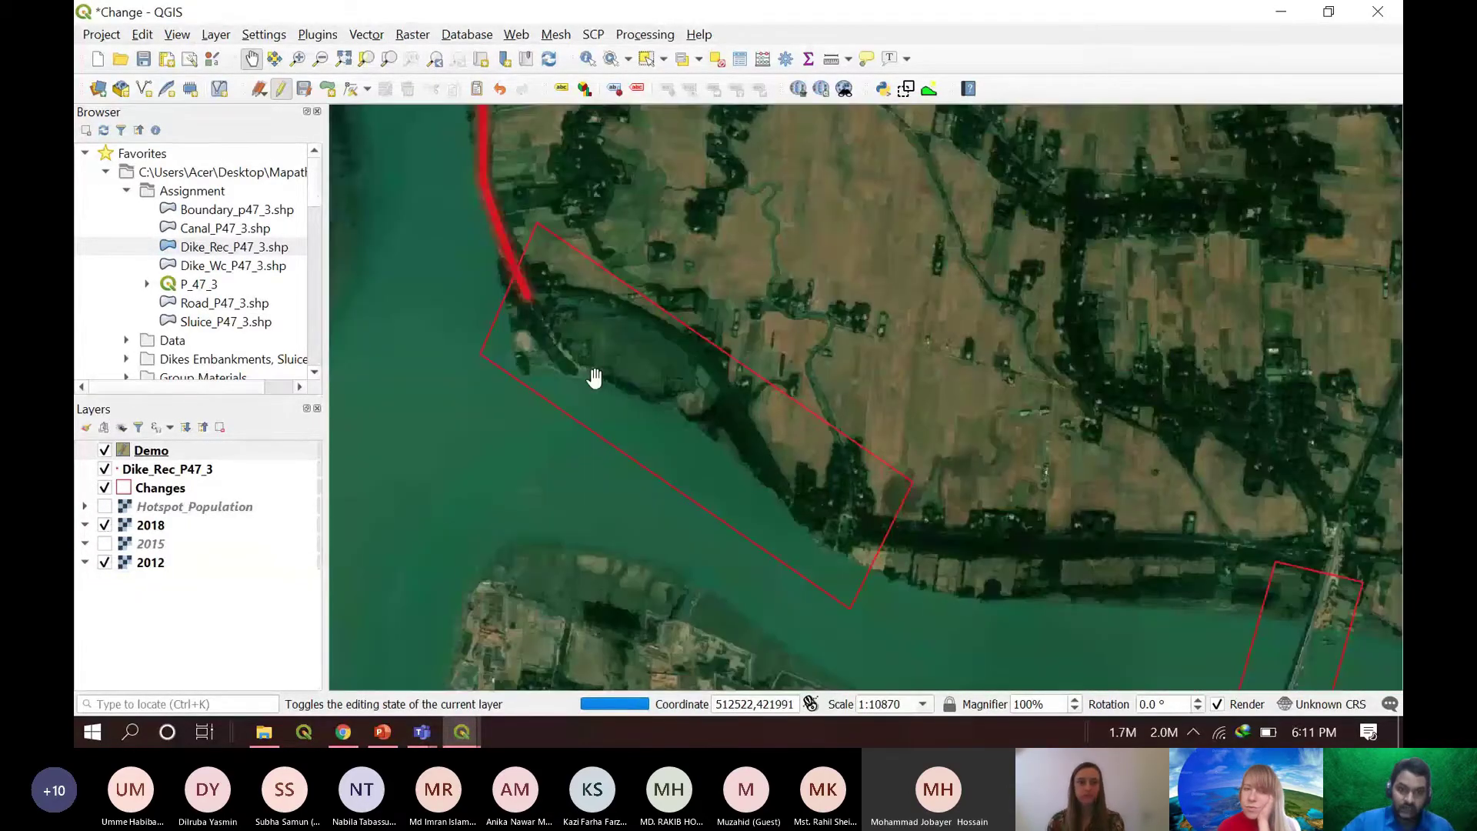
scroll(595, 377, down, 1)
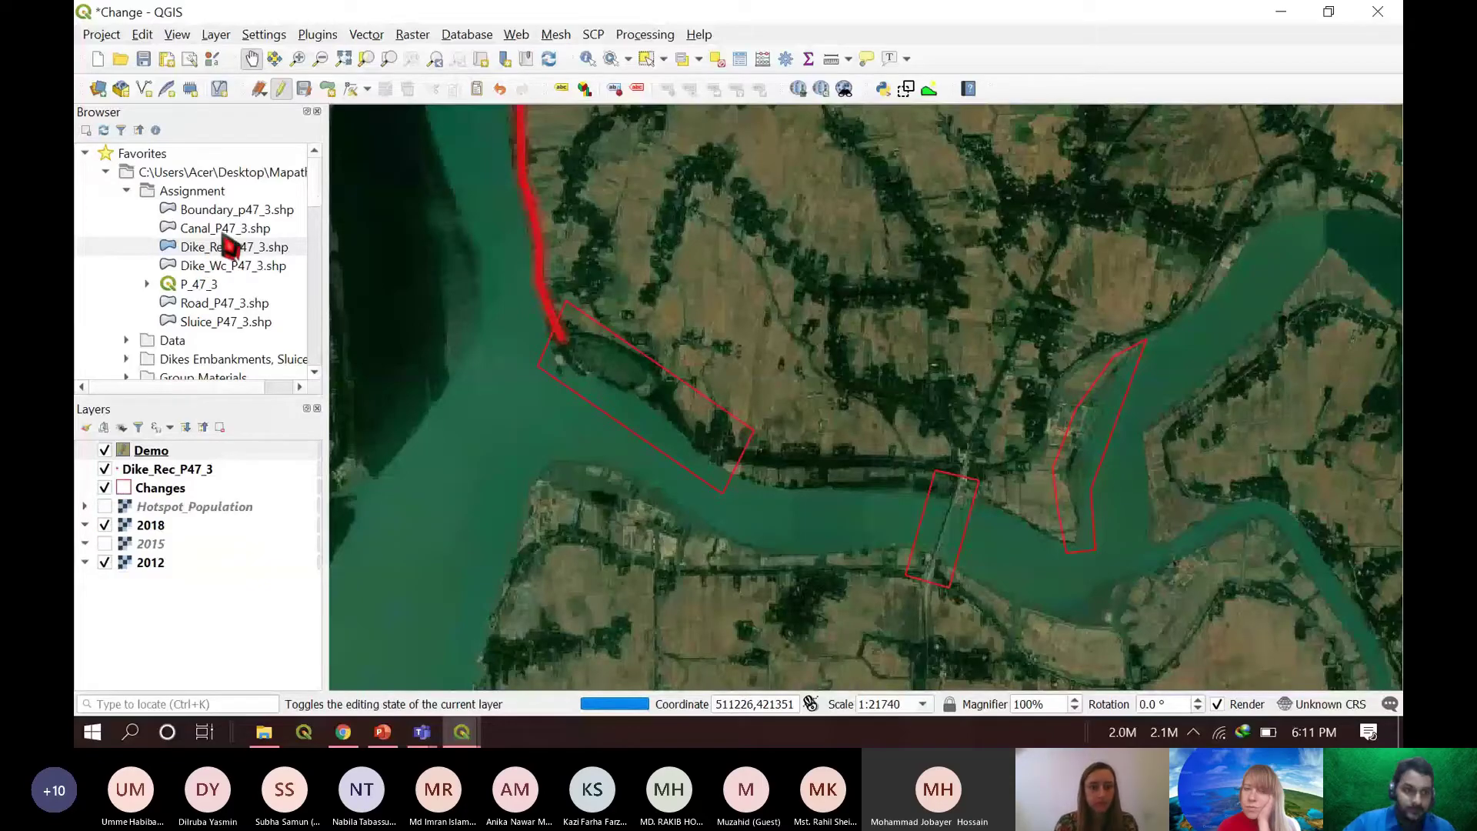
drag(221, 268, 155, 483)
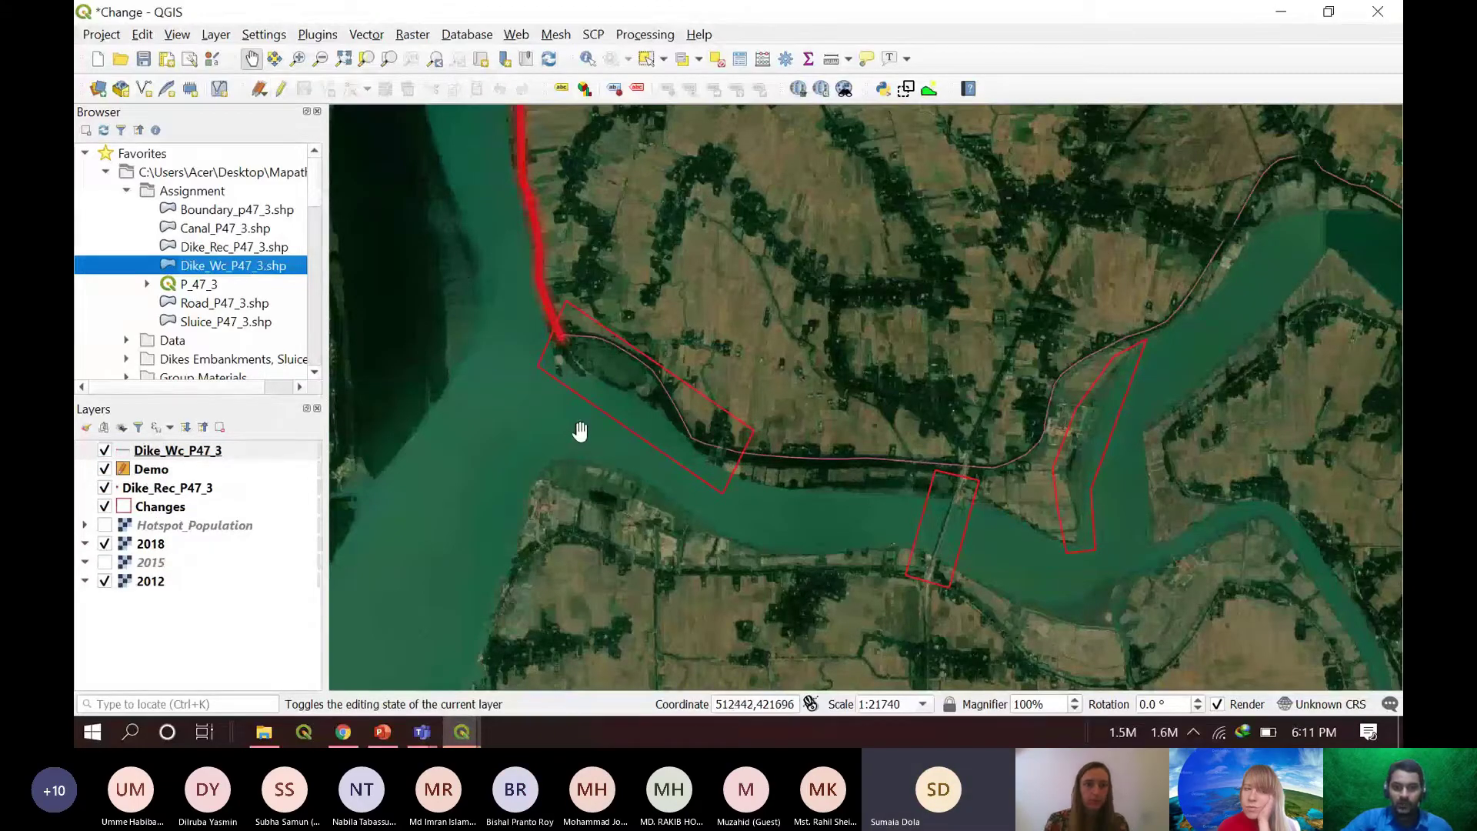
- Examine how the Dike_Wc_P47_3 line runs through the change outline at the southern end of the red dike section
scroll(580, 432, up, 1)
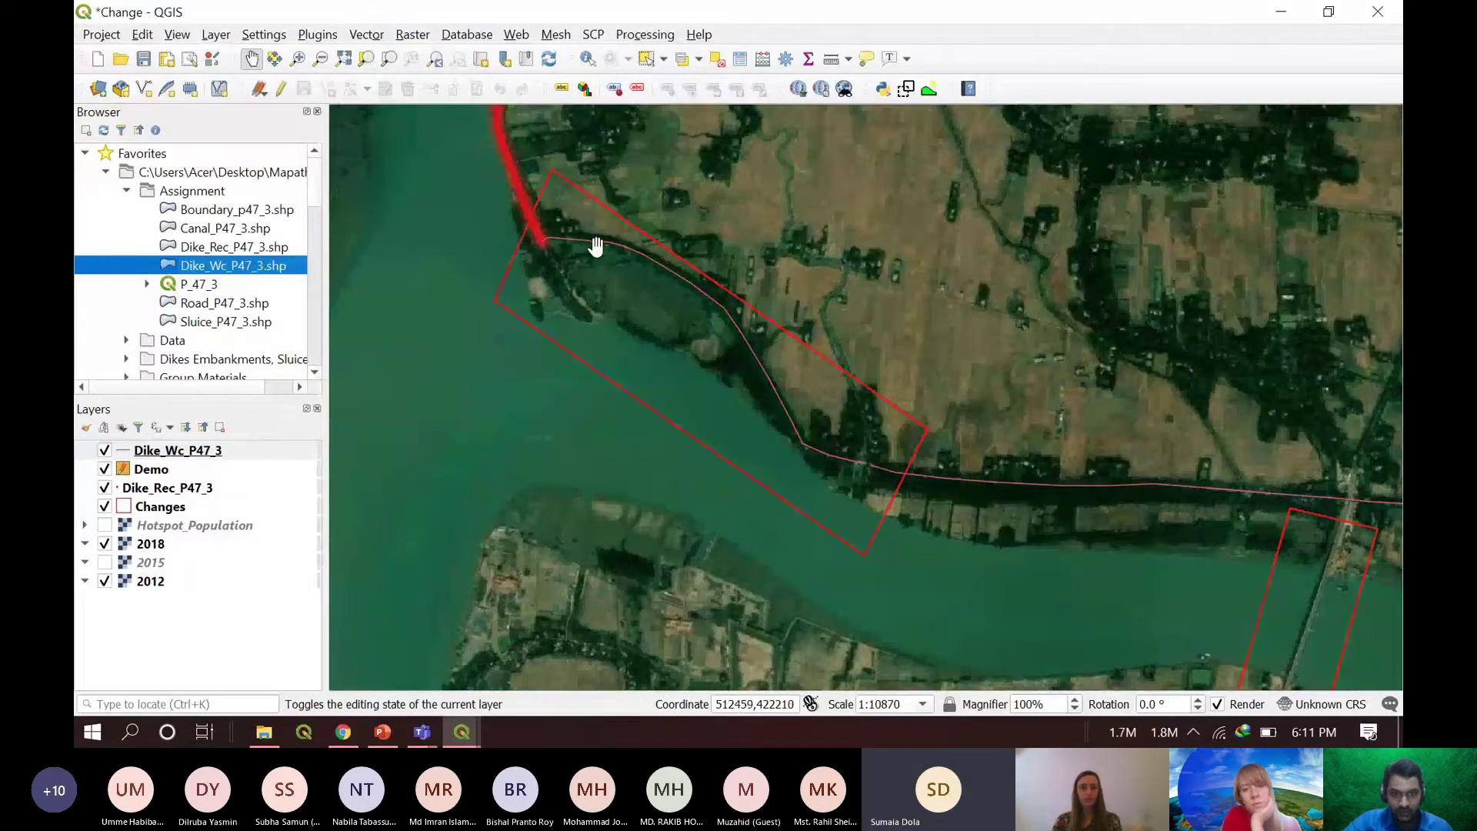
drag(763, 339, 765, 357)
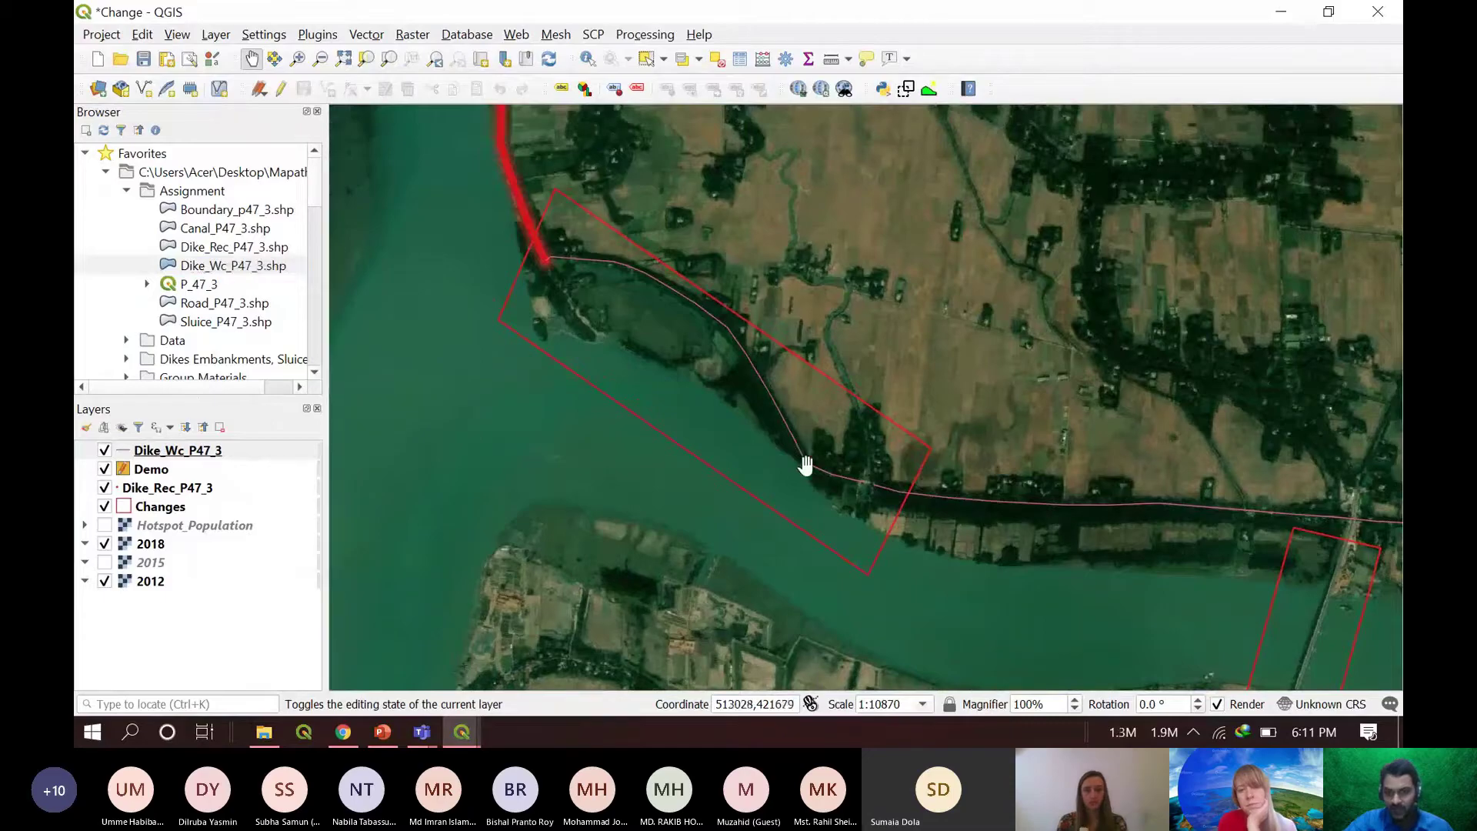
scroll(561, 314, up, 1)
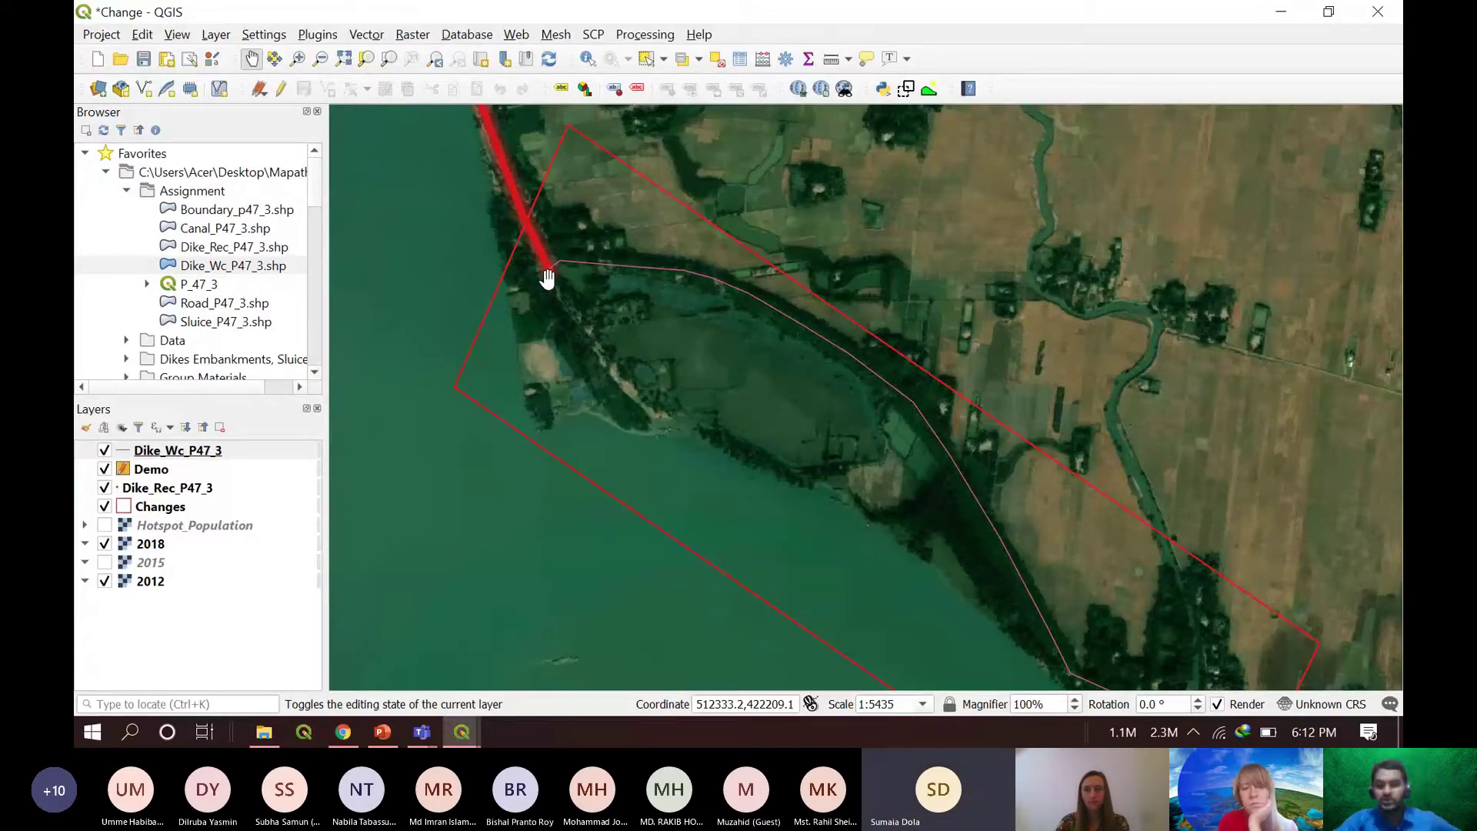
drag(722, 433, 669, 302)
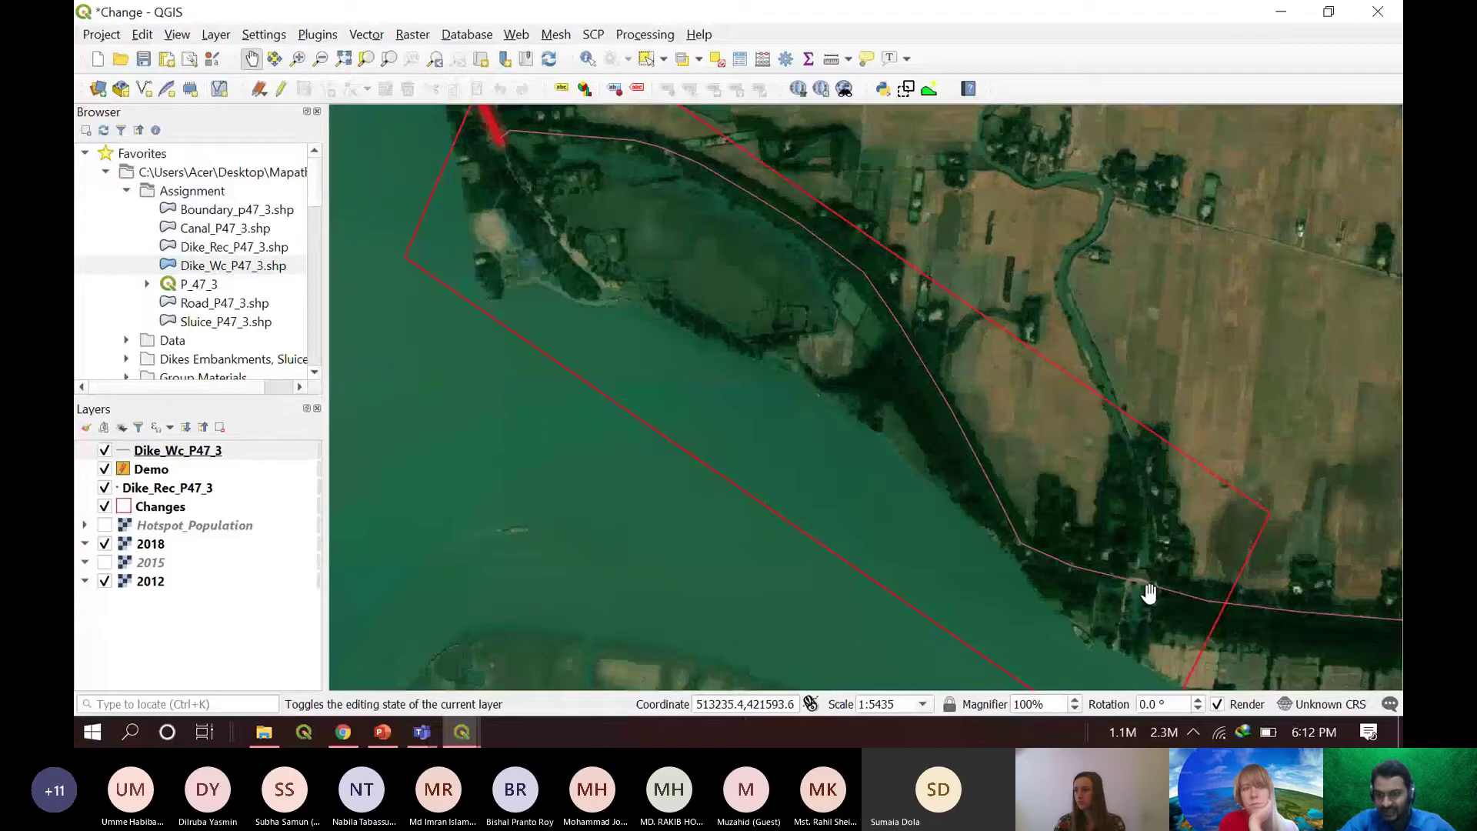
scroll(800, 516, down, 3)
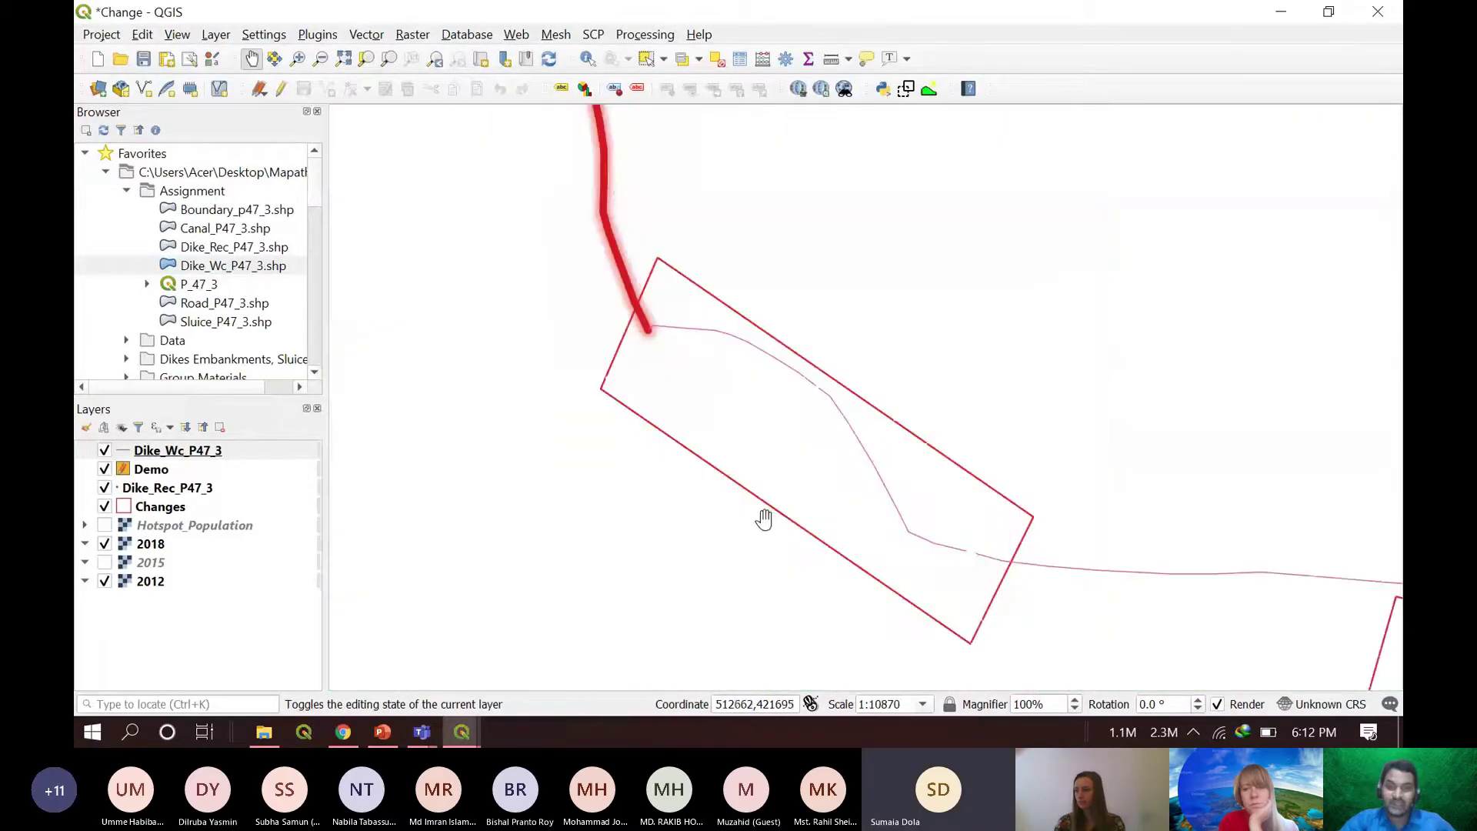
scroll(711, 508, up, 1)
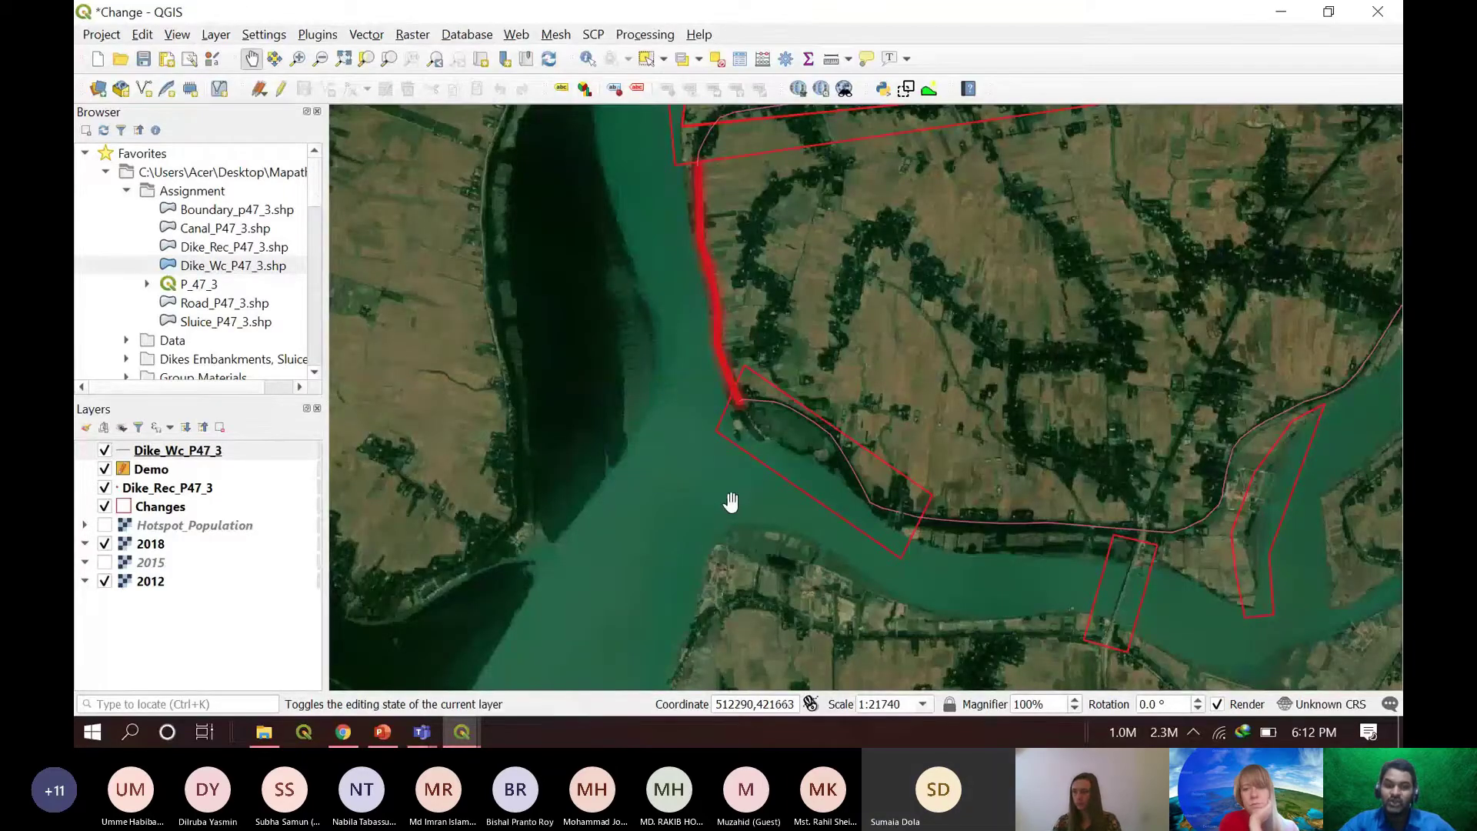
scroll(761, 507, up, 1)
scroll(782, 400, down, 1)
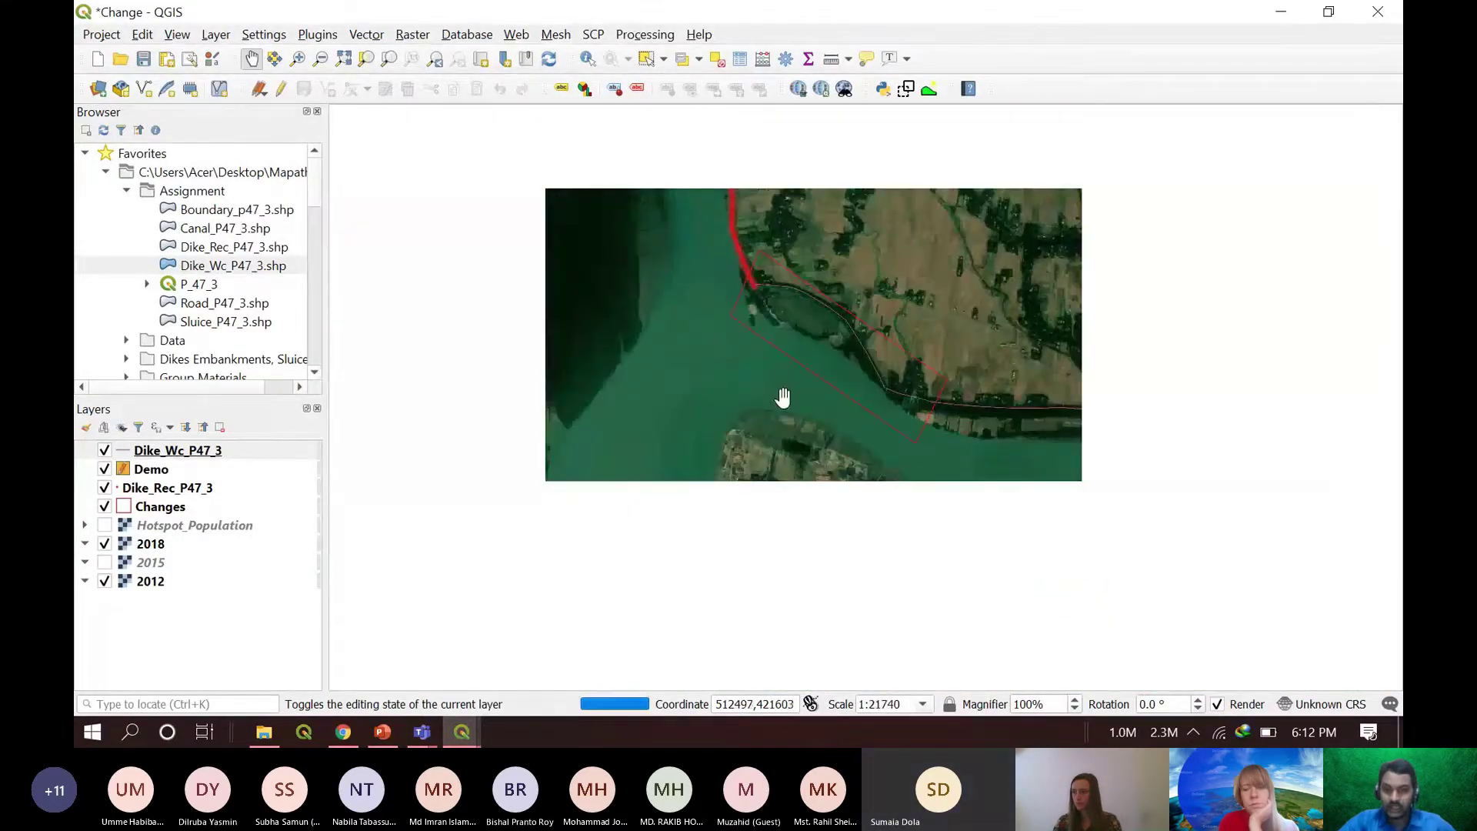
- Compare the Dike_Wc_P47_3 line with the 2018 riverbank and vegetation inside the change outline beside the red dike's southern end
scroll(775, 407, down, 1)
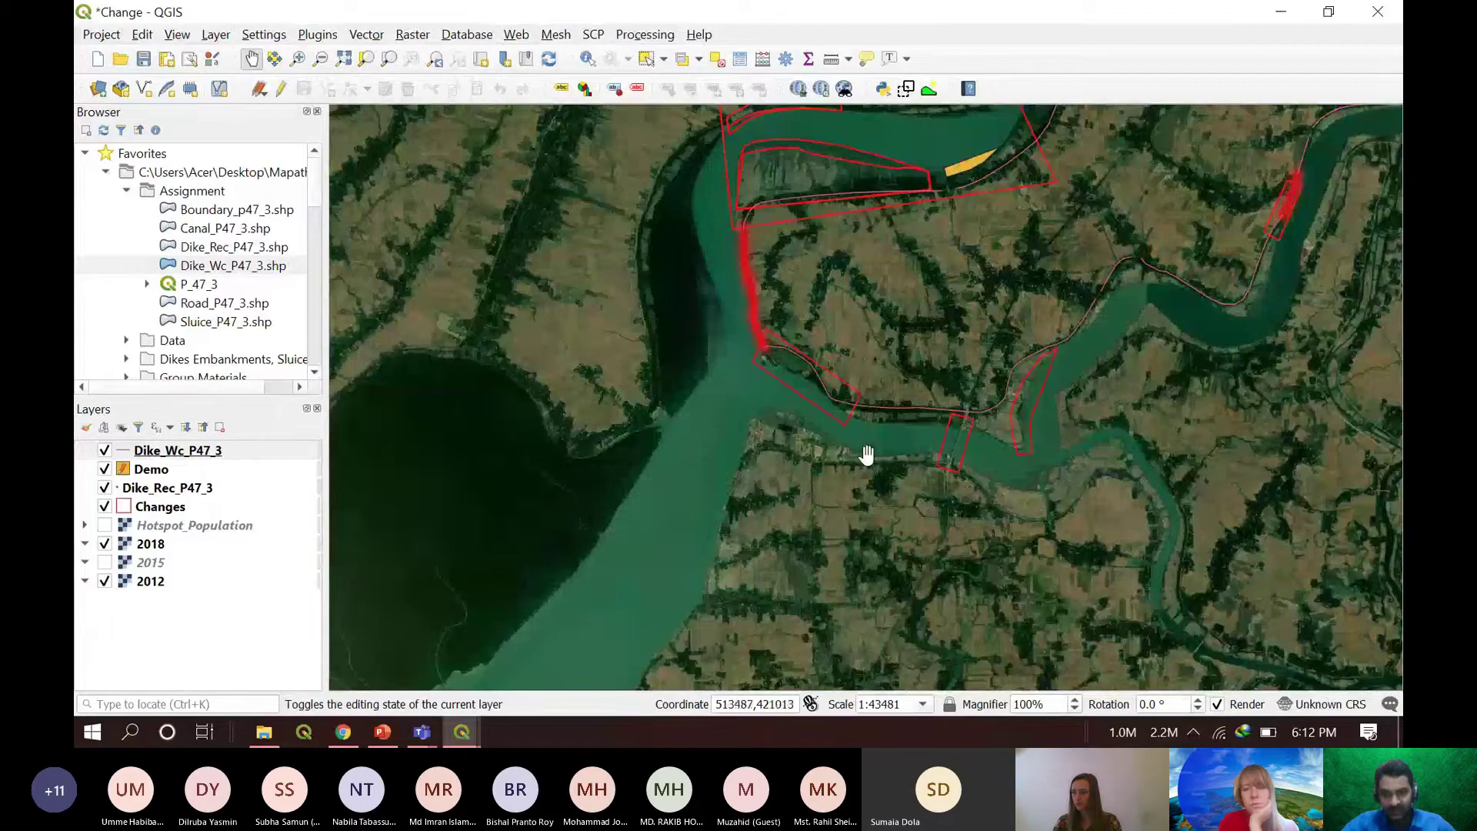
scroll(786, 395, up, 2)
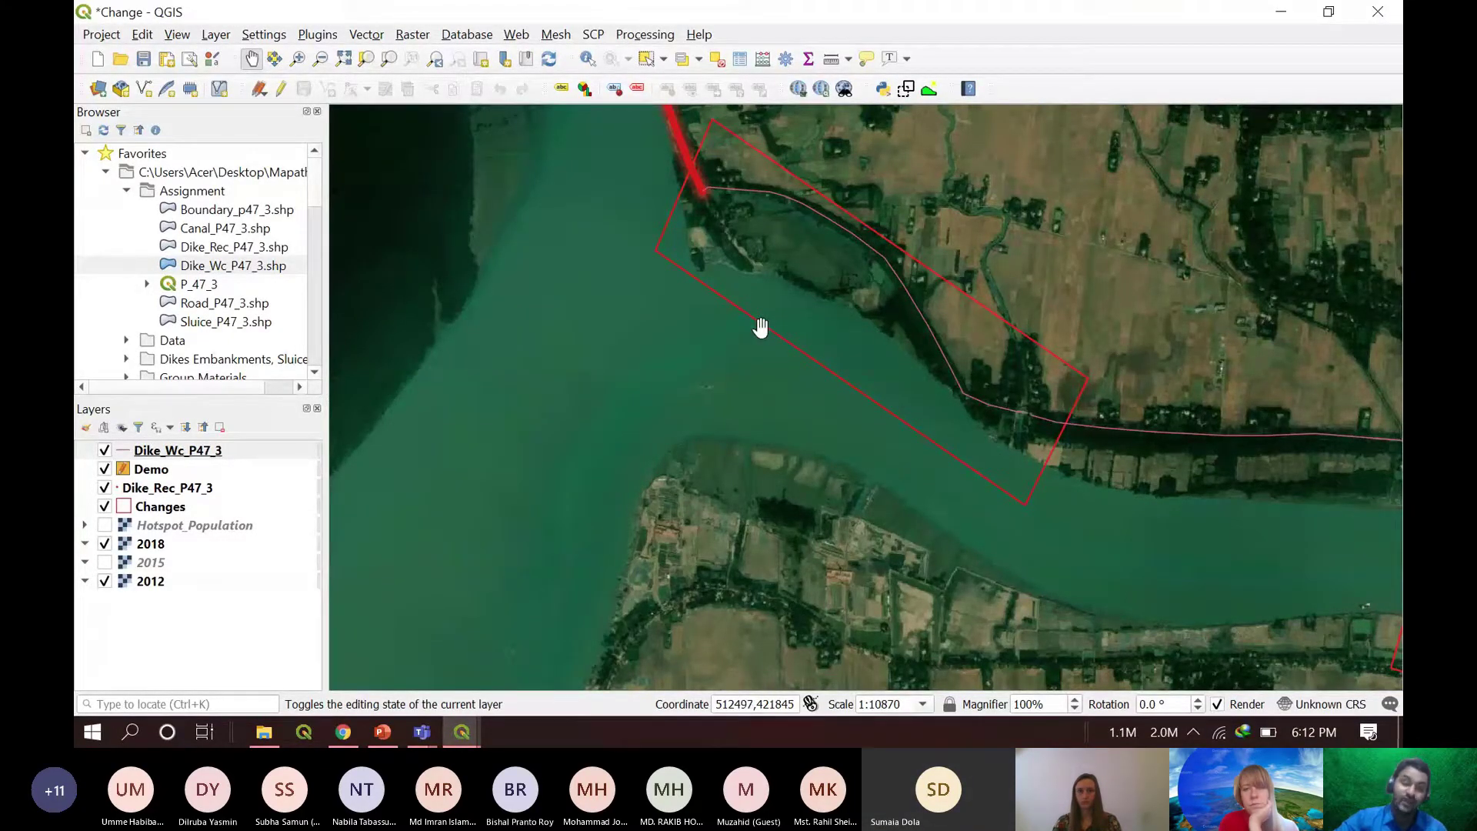
drag(761, 224, 742, 265)
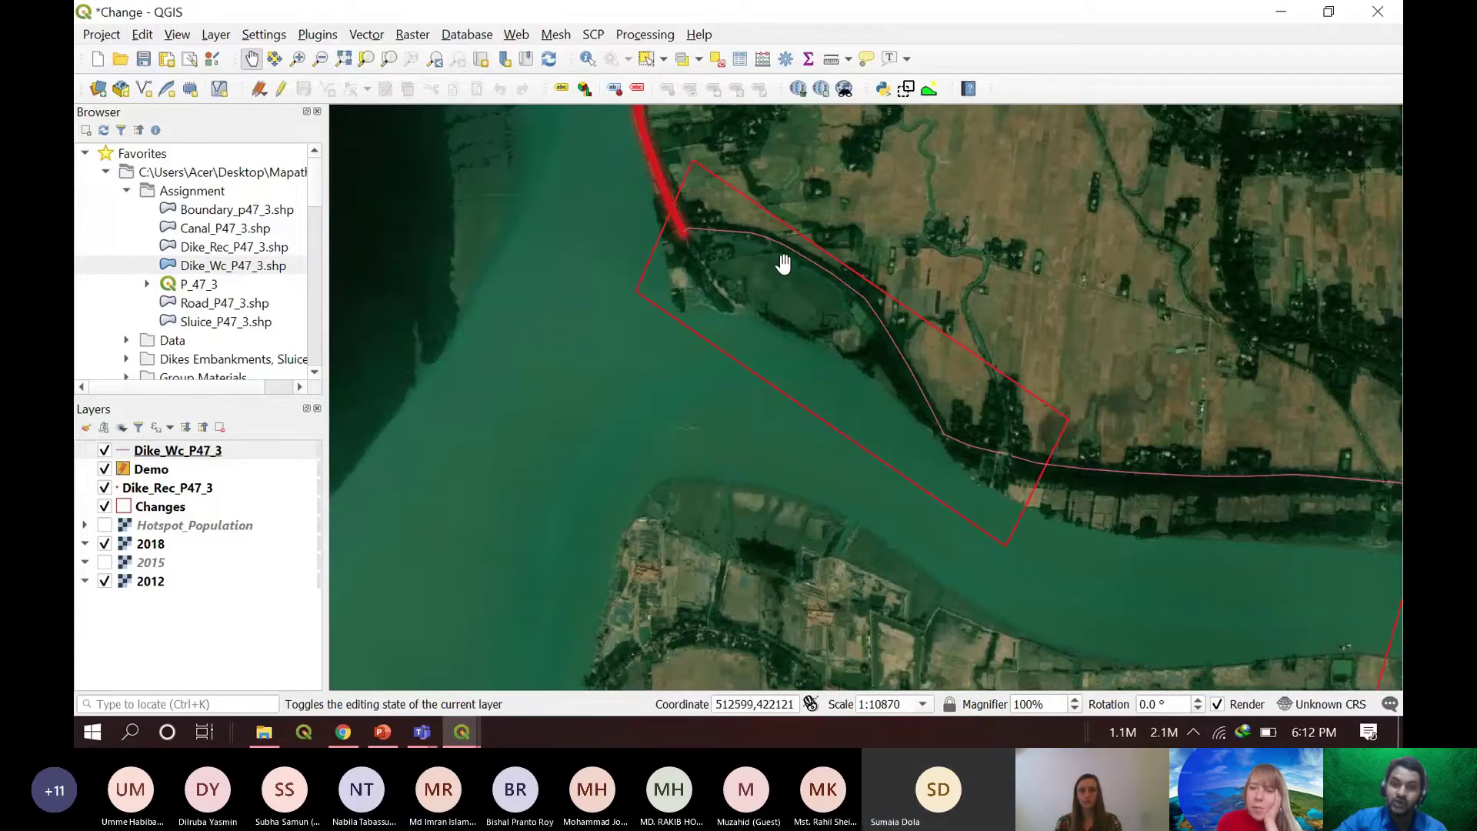
scroll(810, 243, up, 1)
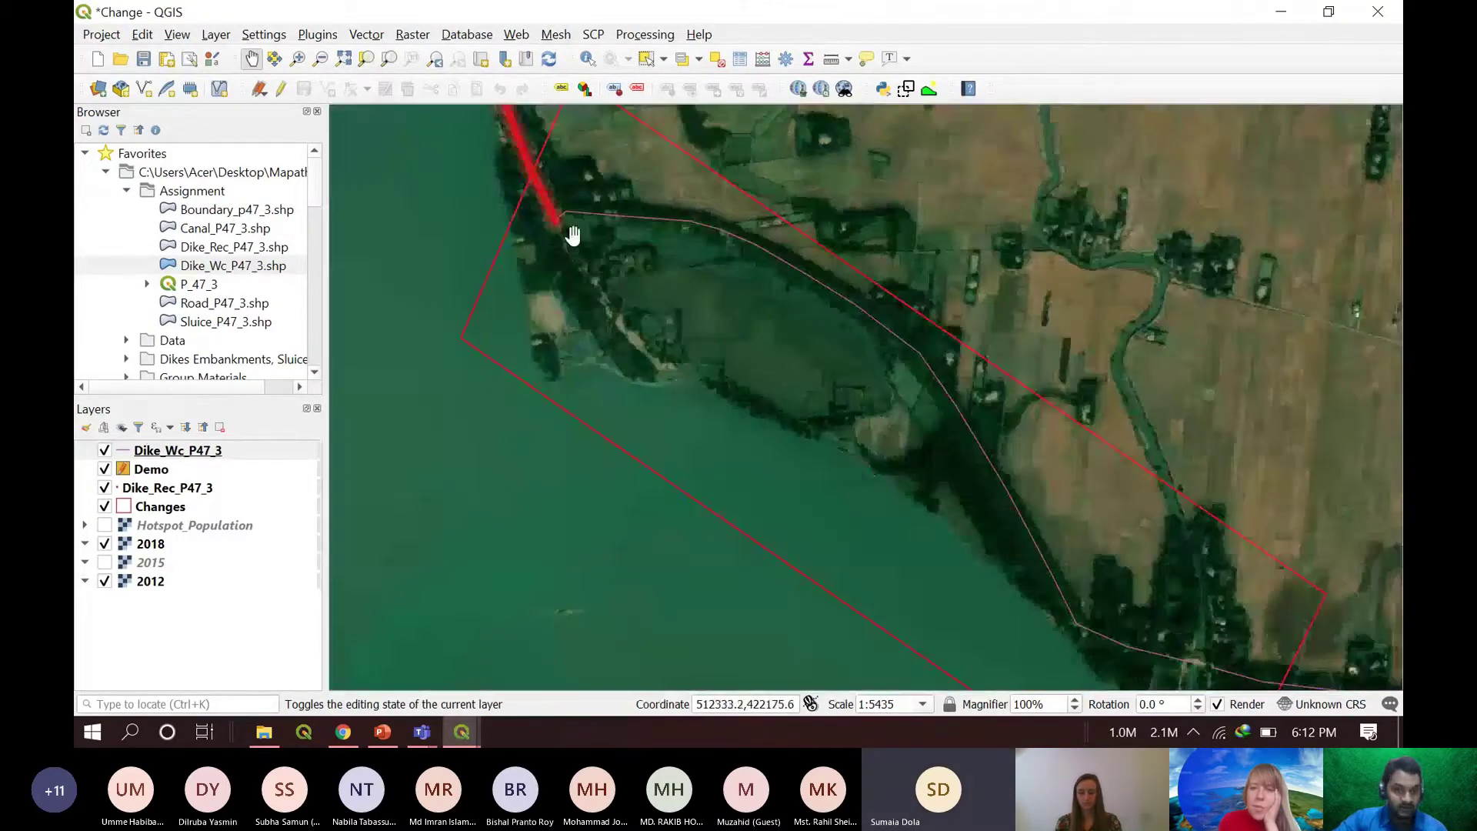
scroll(745, 250, down, 1)
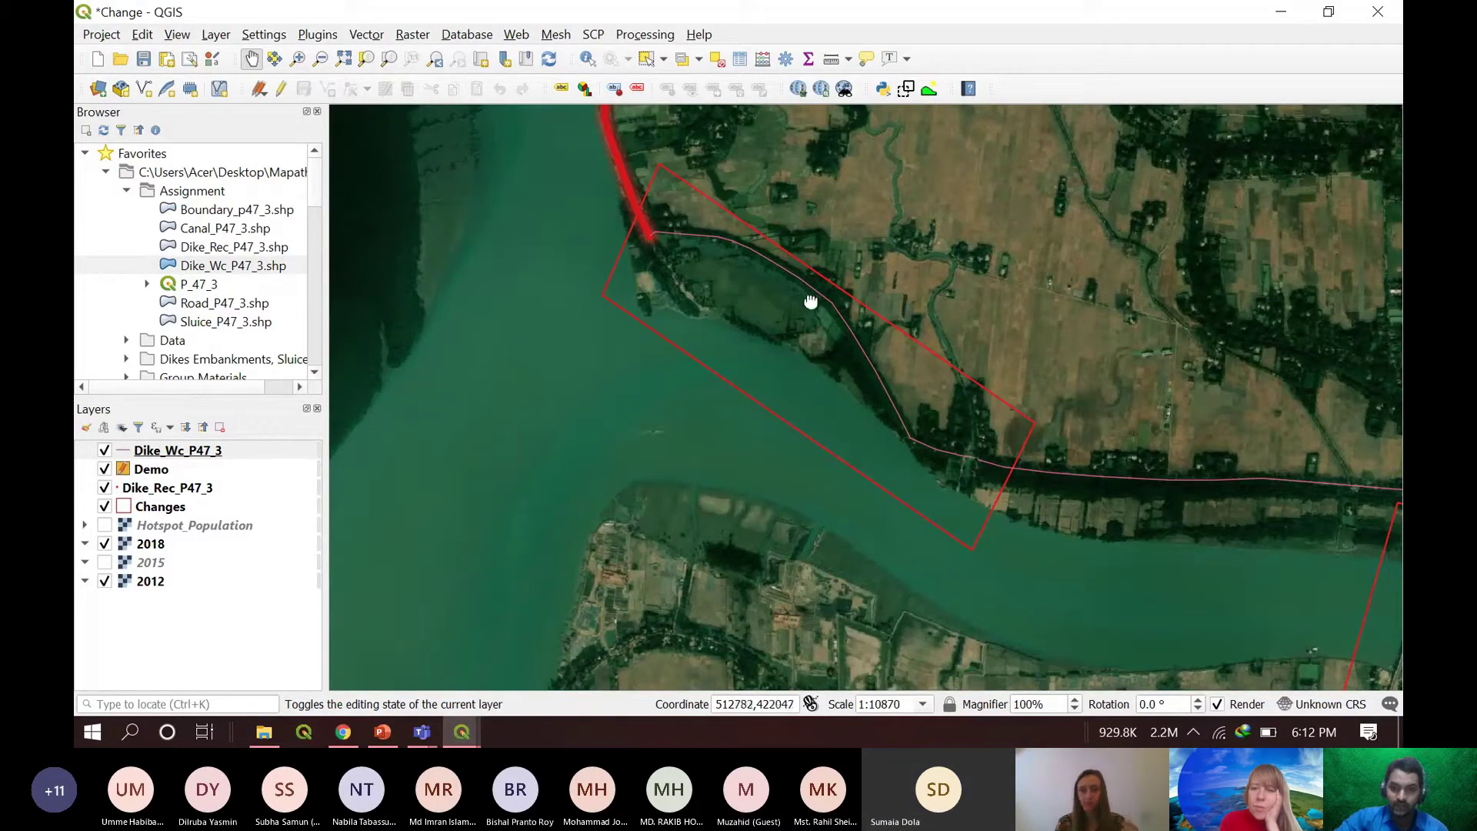
- Hide the 2018 imagery around the change outline at the bridge east of the red dike to compare the crossing with 2012
scroll(758, 347, down, 1)
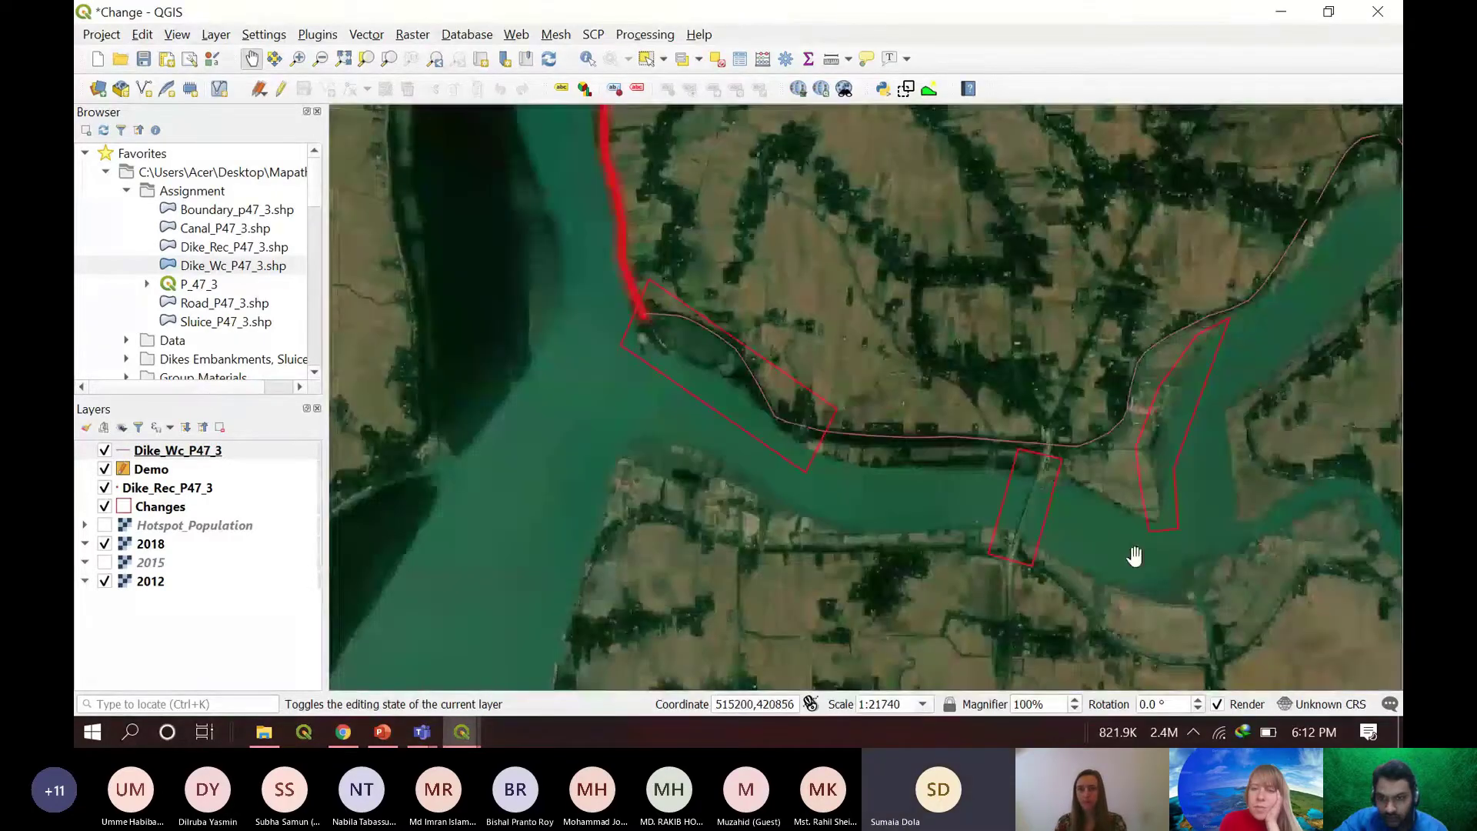
scroll(910, 438, up, 1)
scroll(818, 414, up, 1)
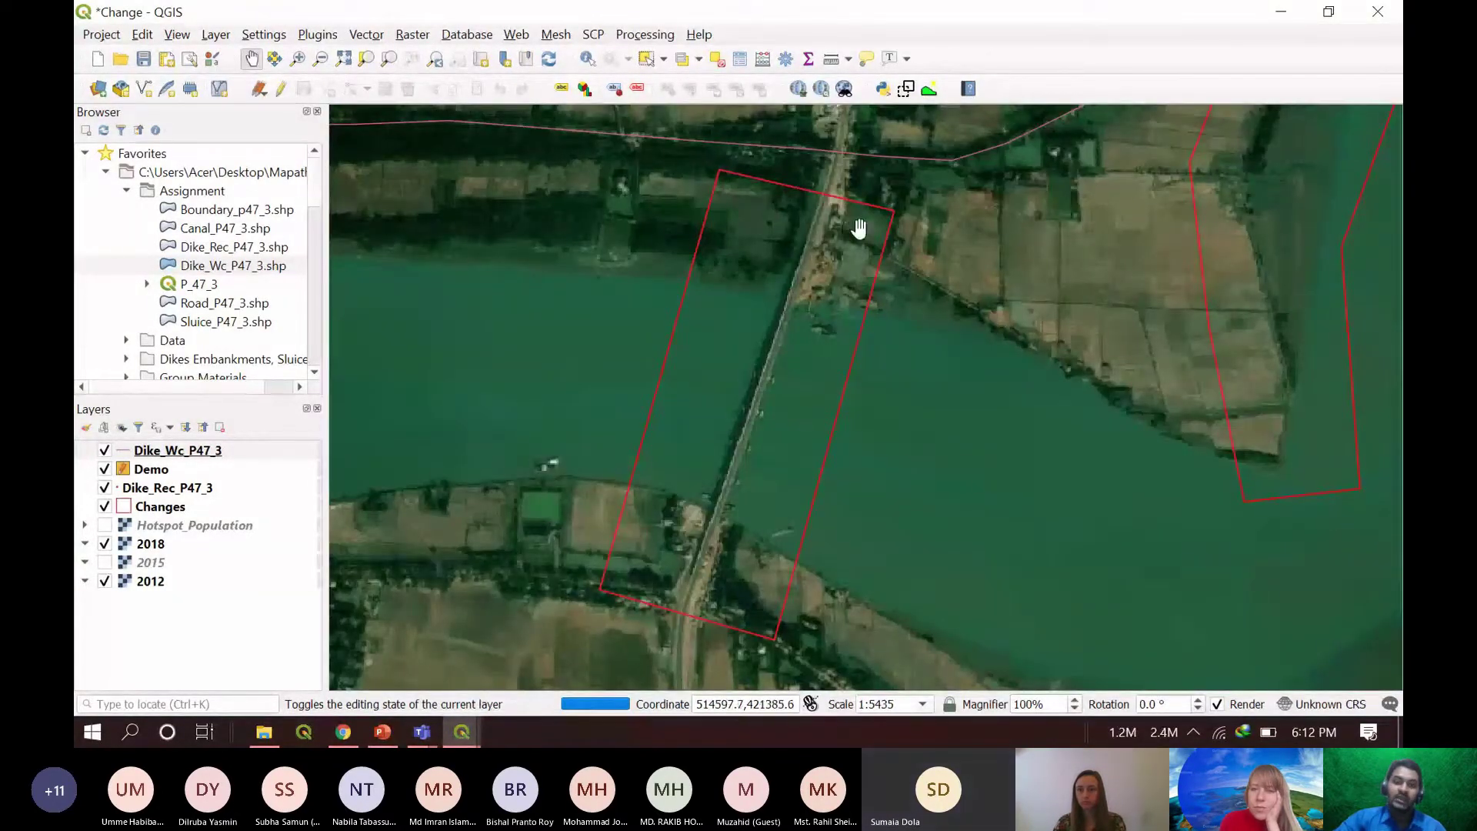
click(105, 544)
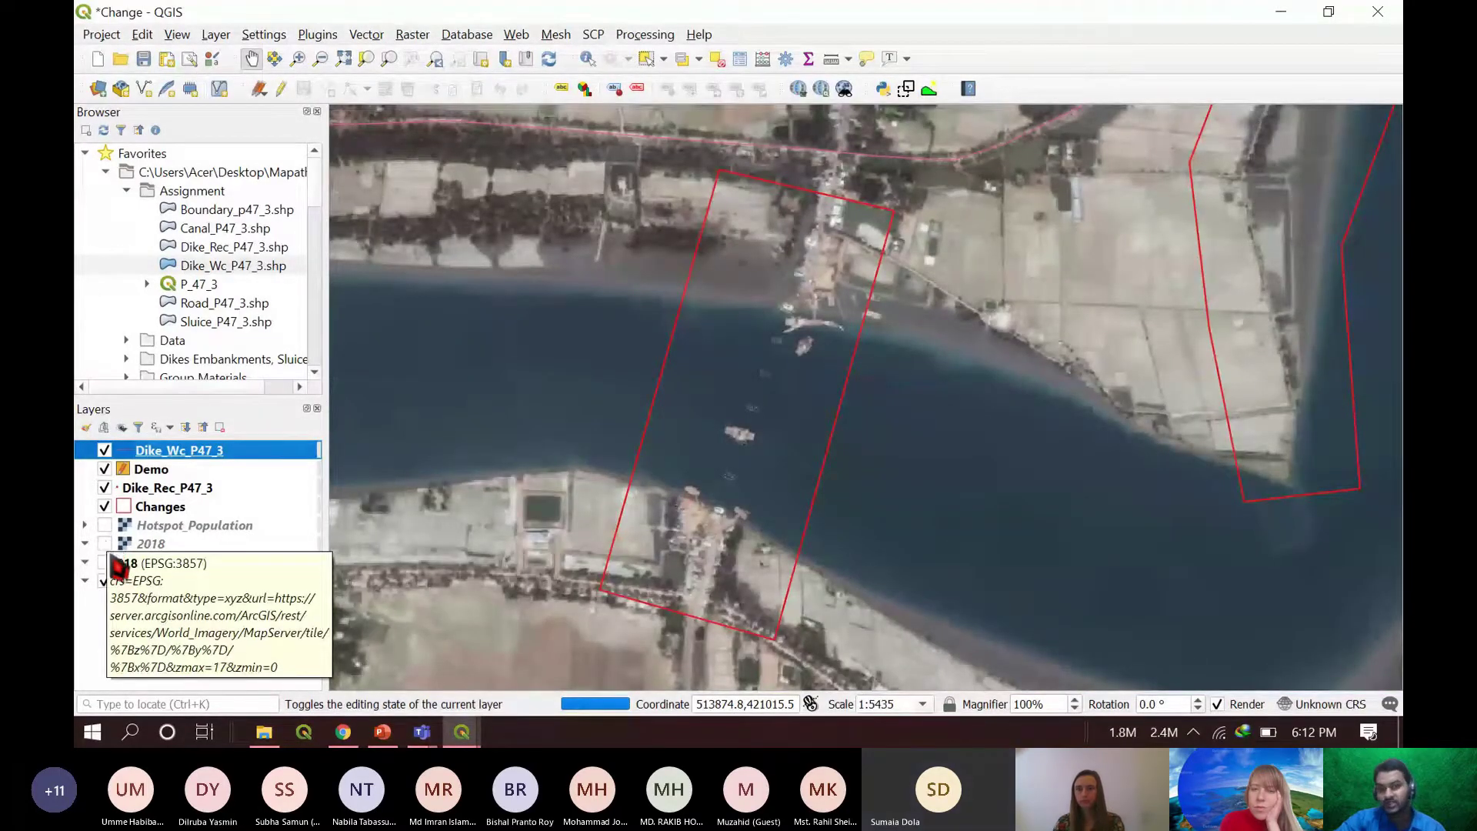
scroll(634, 577, down, 1)
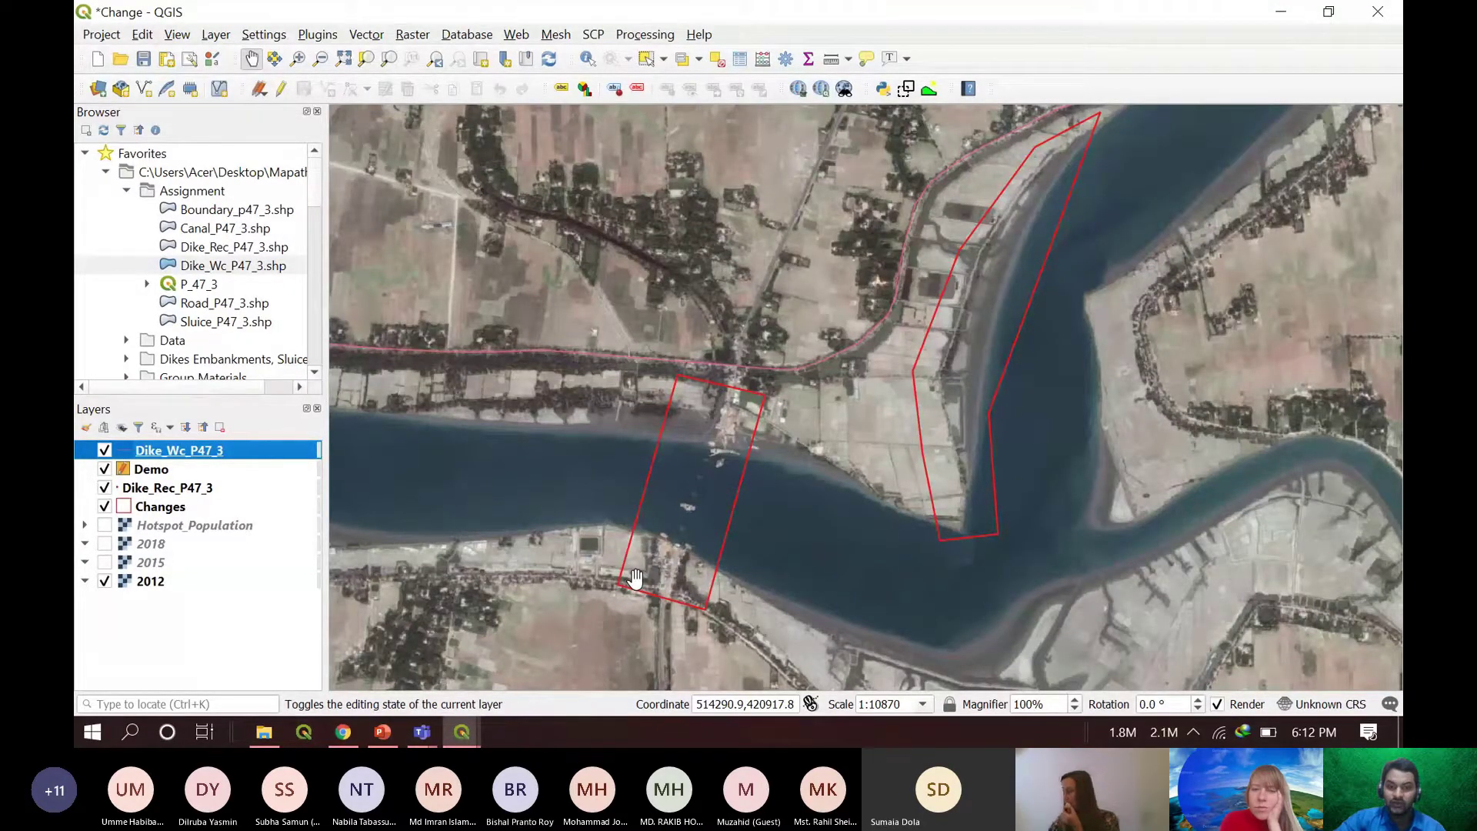
- Show the 2018 imagery over the 2012 layer to compare the river crossing inside the rectangular change outline
scroll(637, 573, up, 1)
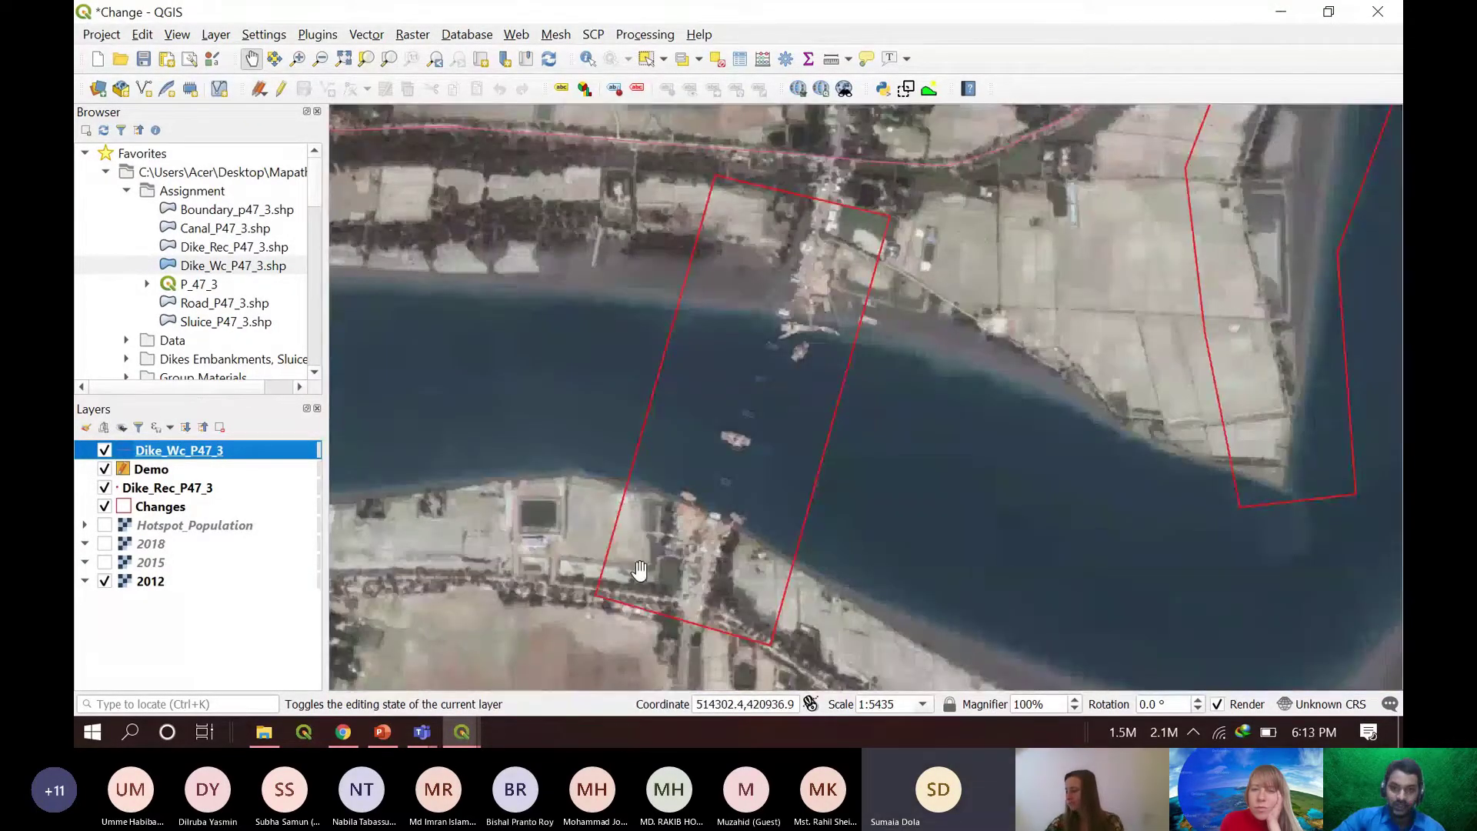
scroll(639, 570, down, 1)
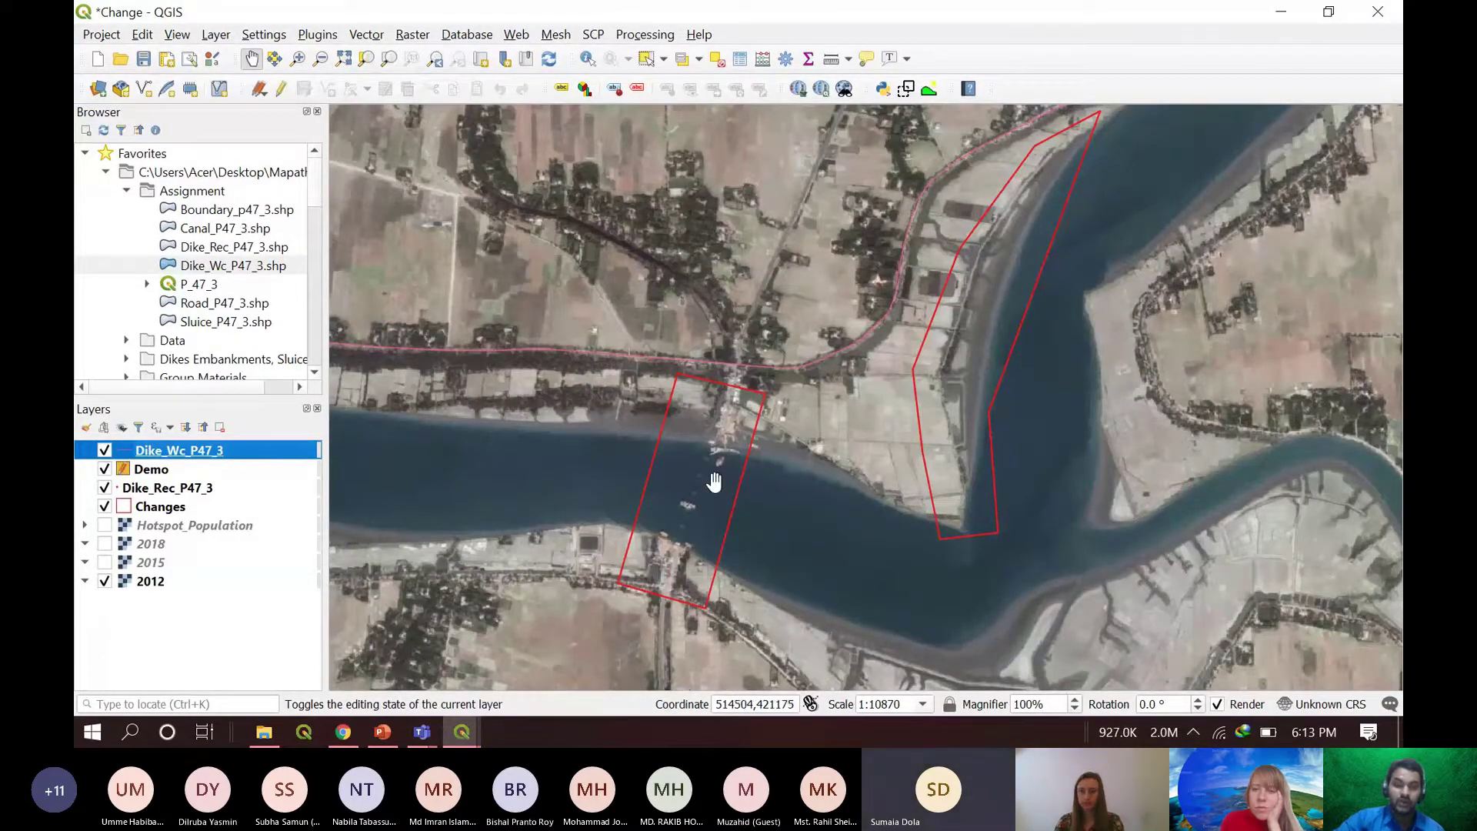
click(105, 544)
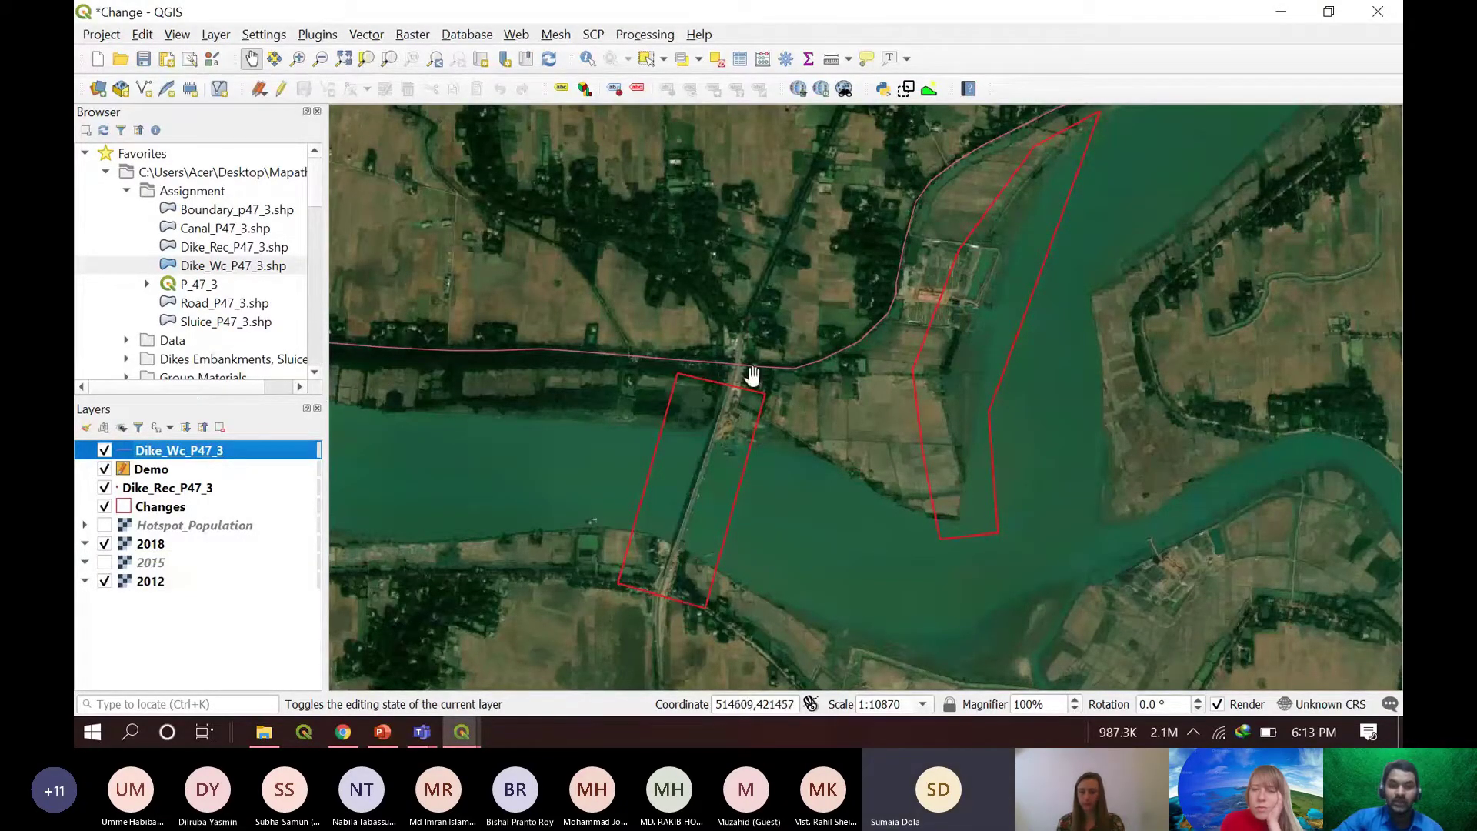
drag(644, 540, 686, 561)
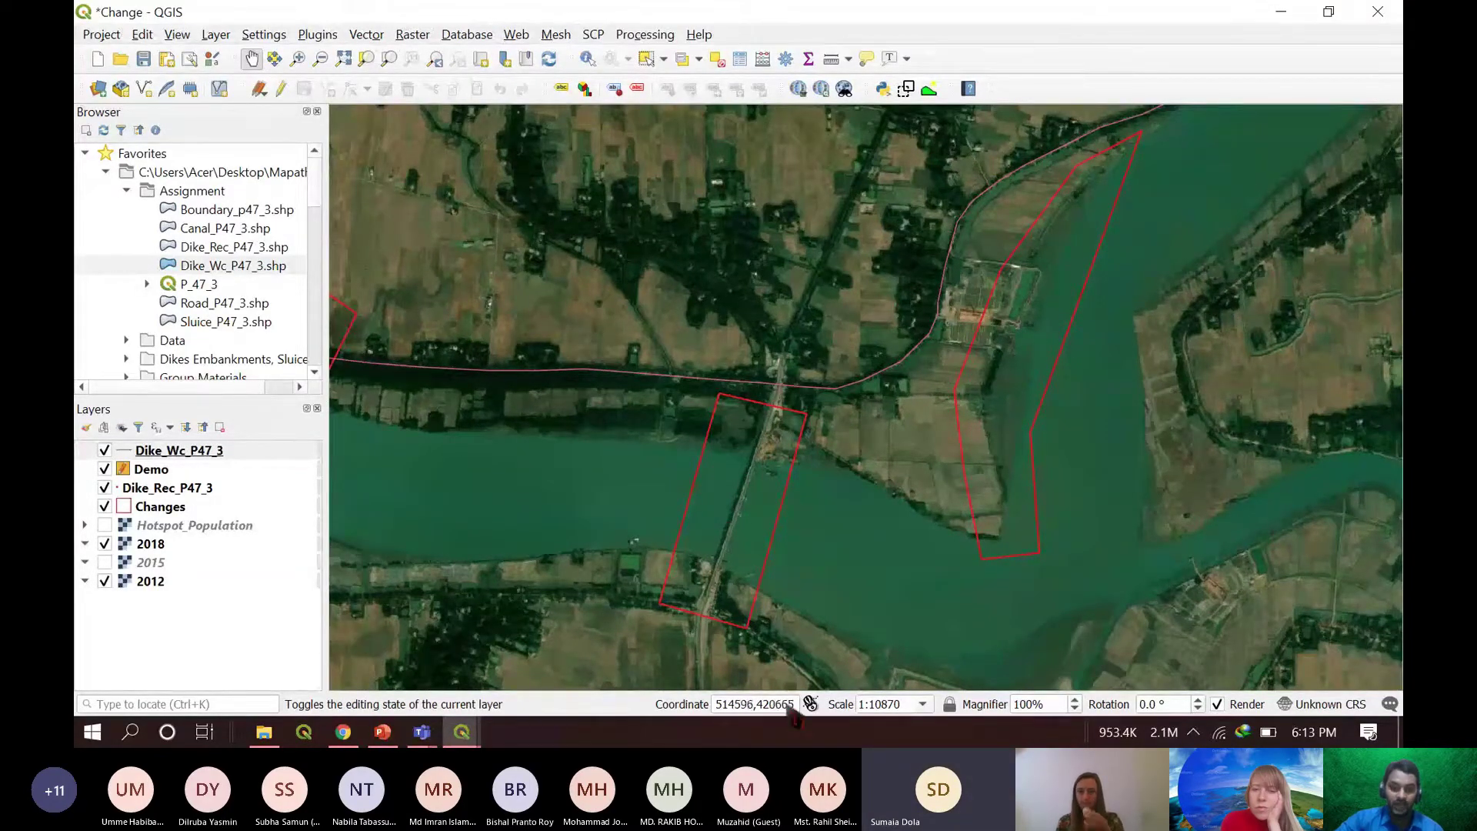
- Compare the riverbank inside the elongated change outline by alternately hiding and showing the 2018 imagery, leaving only 2012 shown
drag(887, 418, 641, 434)
drag(857, 307, 765, 313)
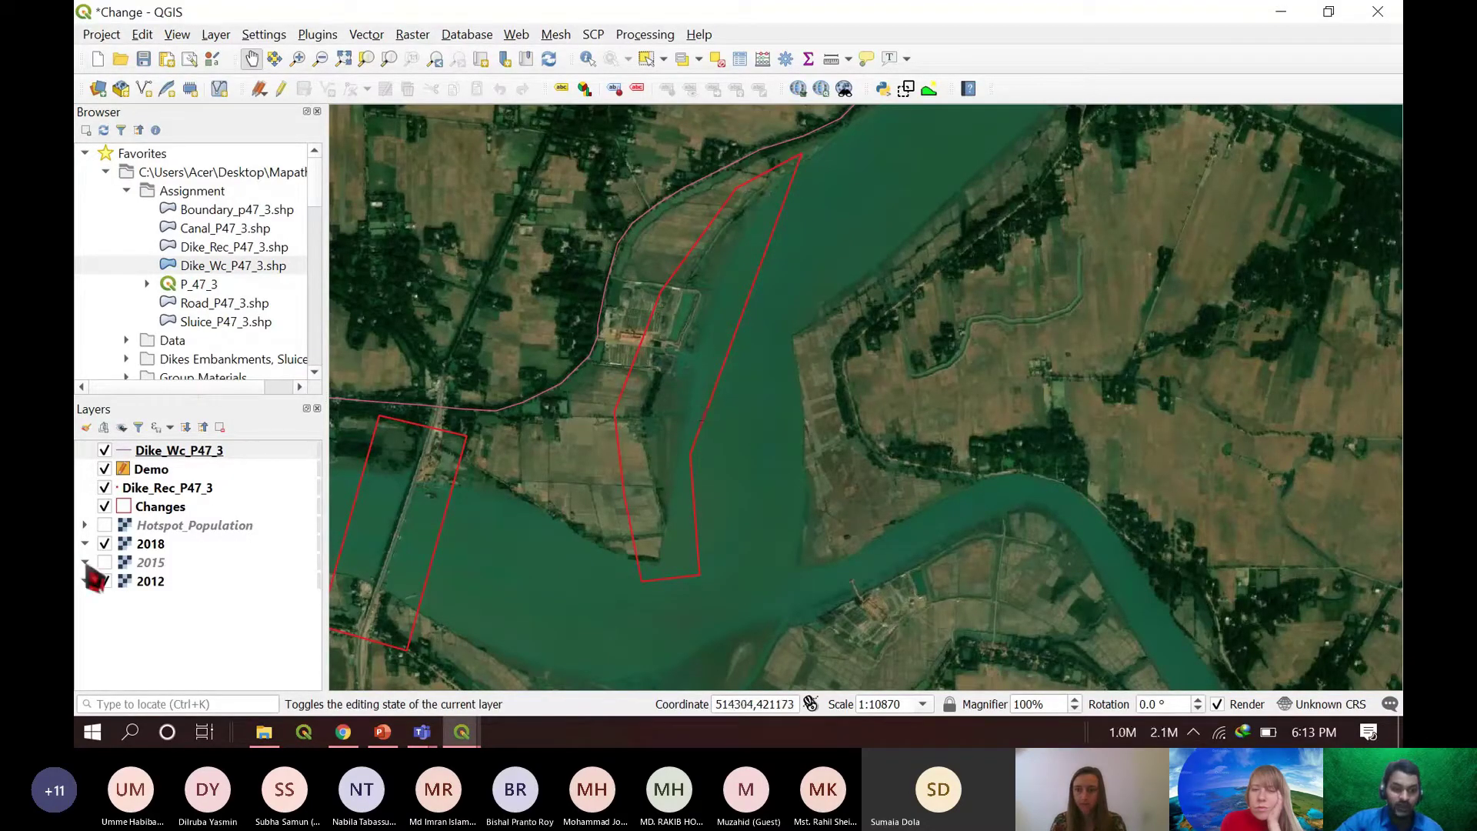
click(106, 545)
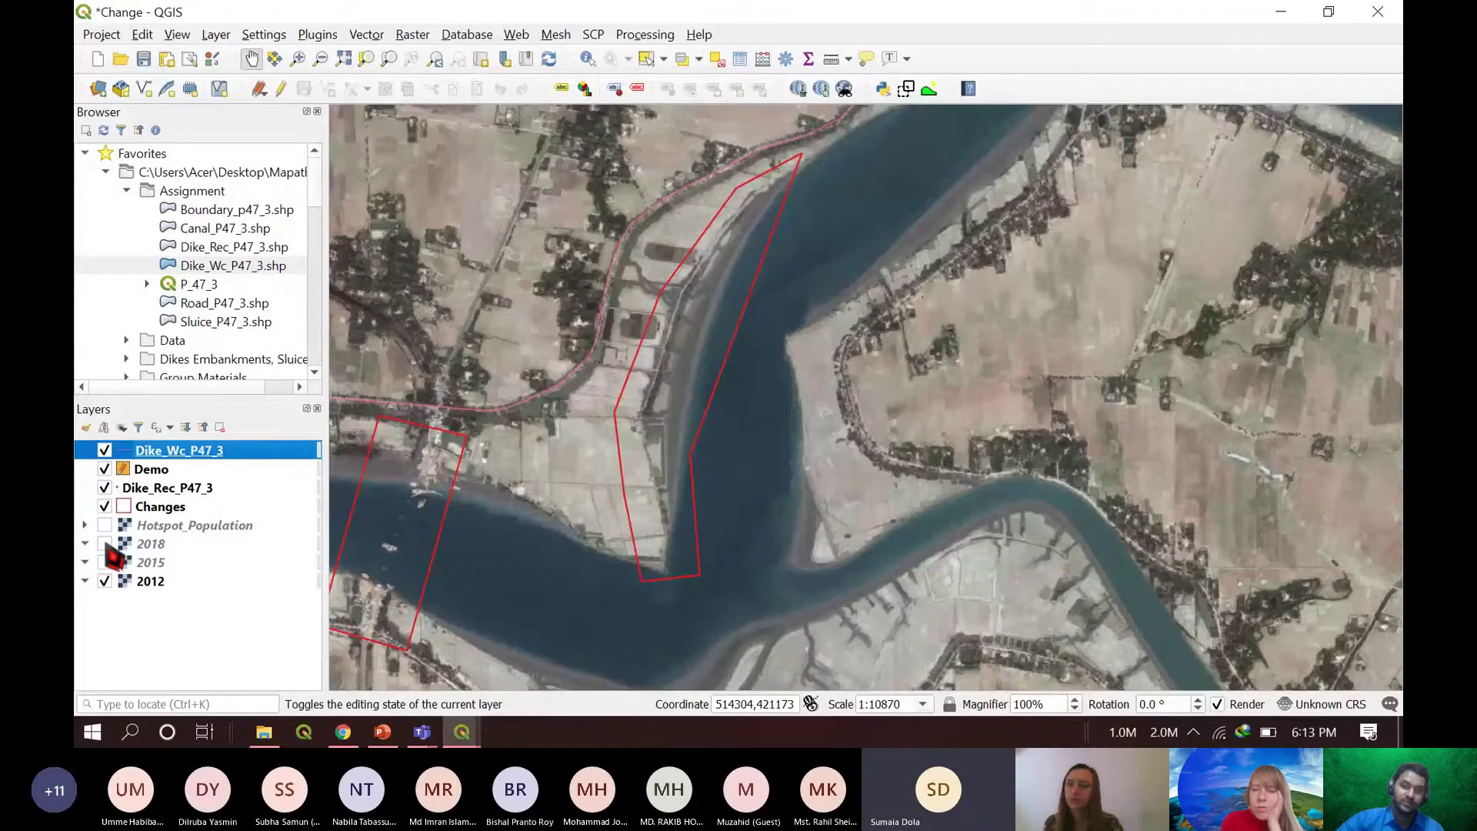
click(106, 546)
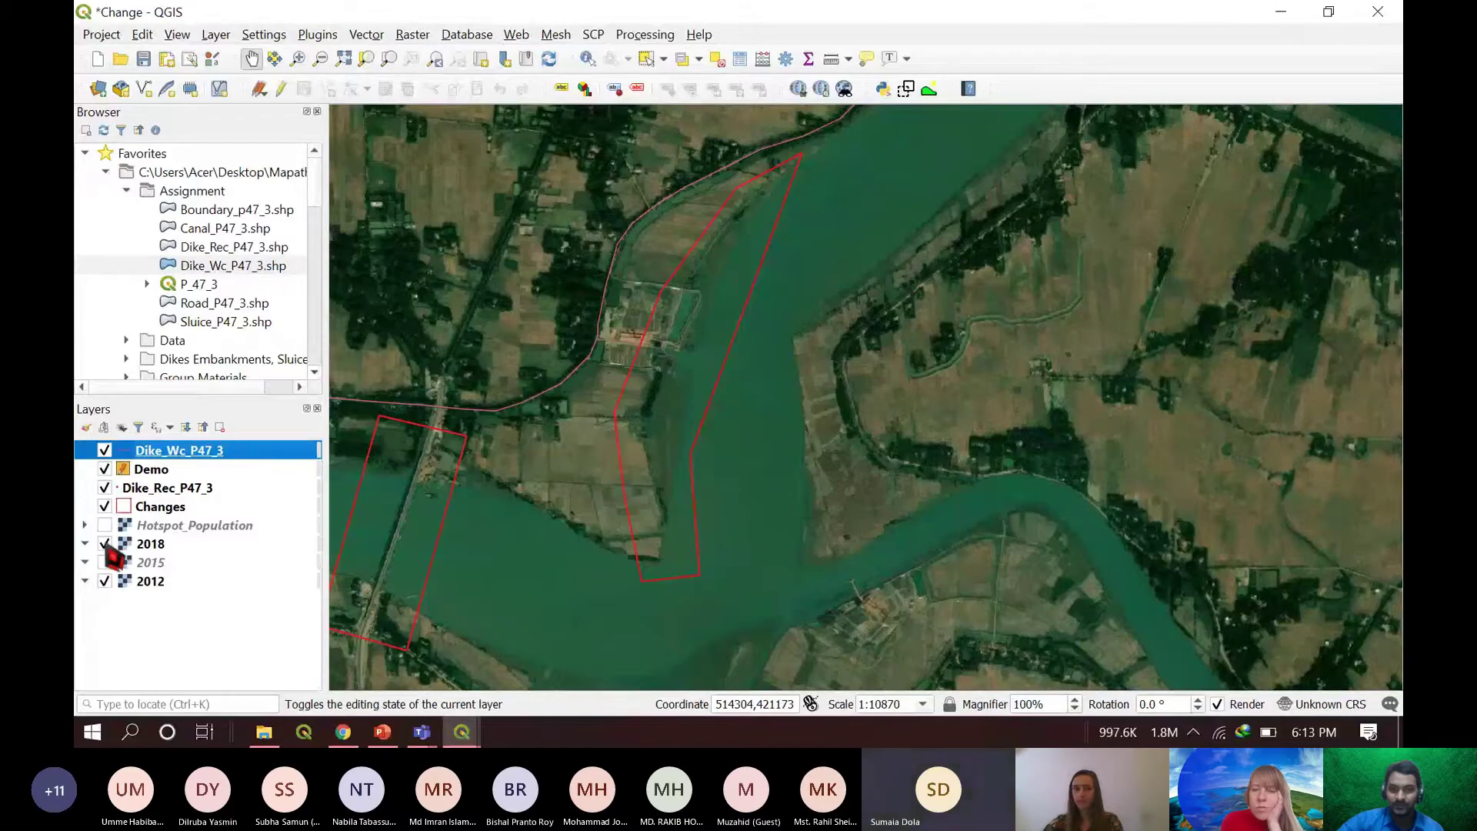
click(107, 544)
click(106, 544)
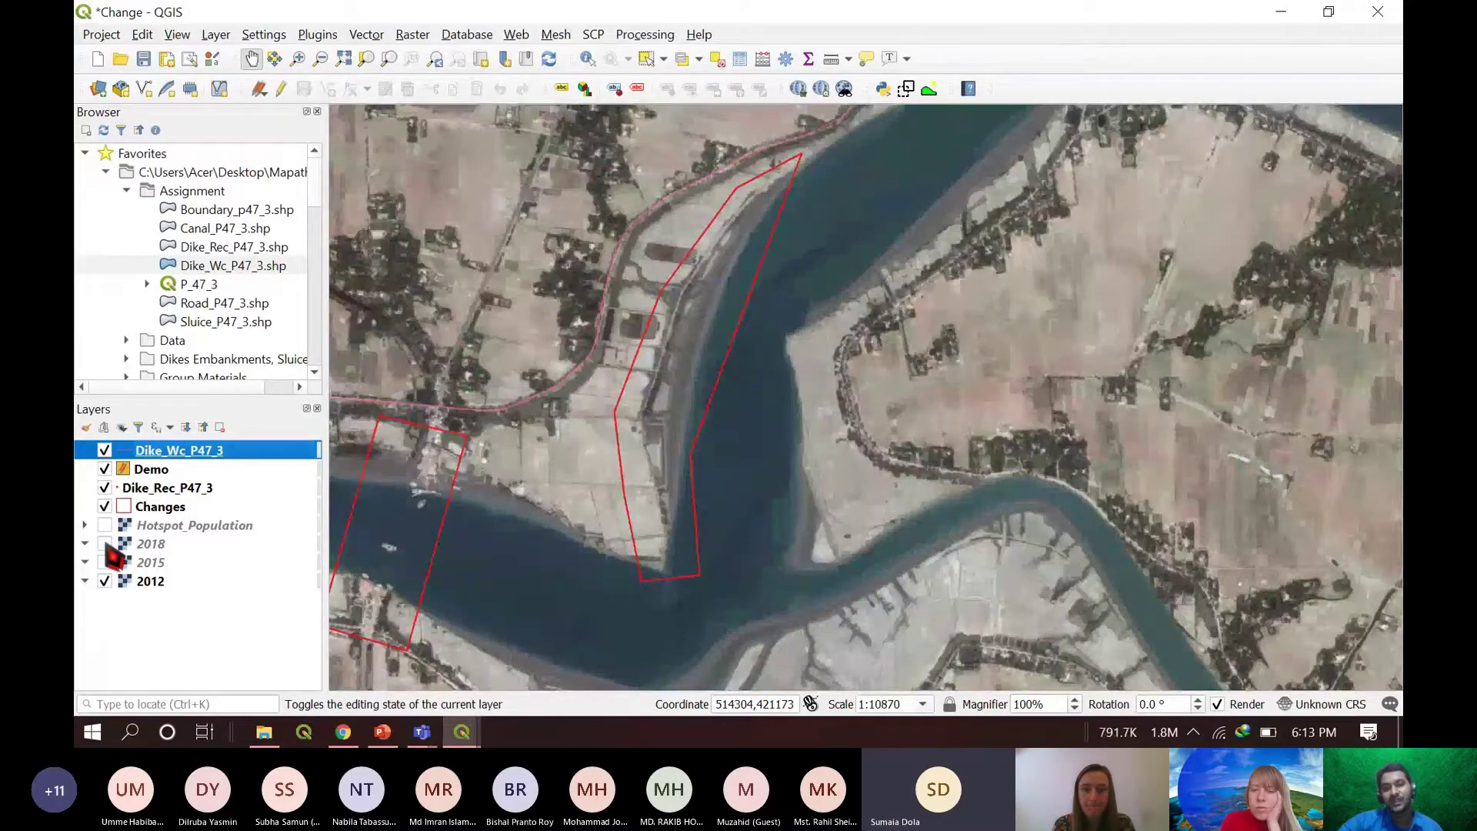
click(106, 545)
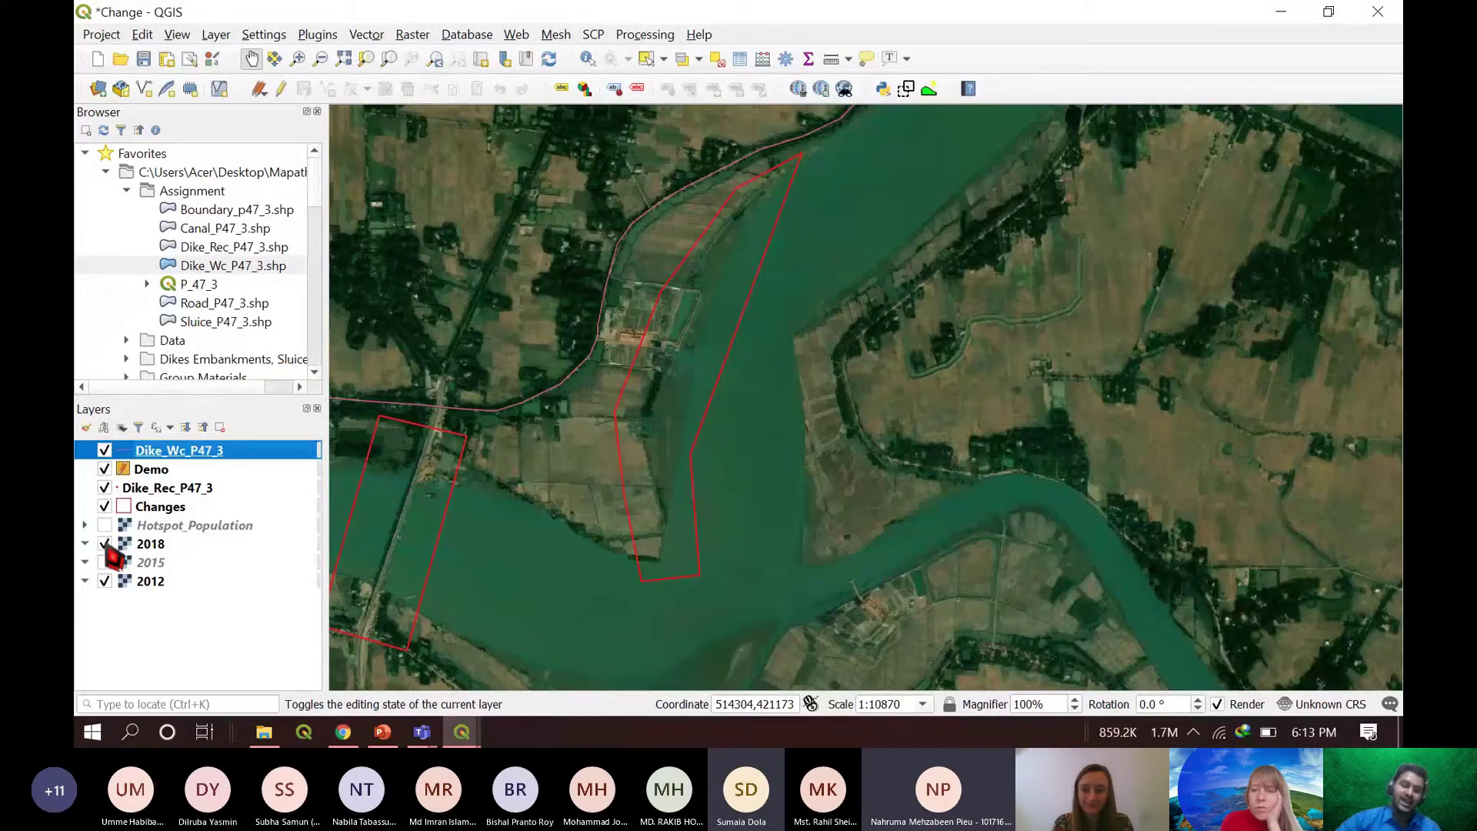
click(106, 544)
click(106, 545)
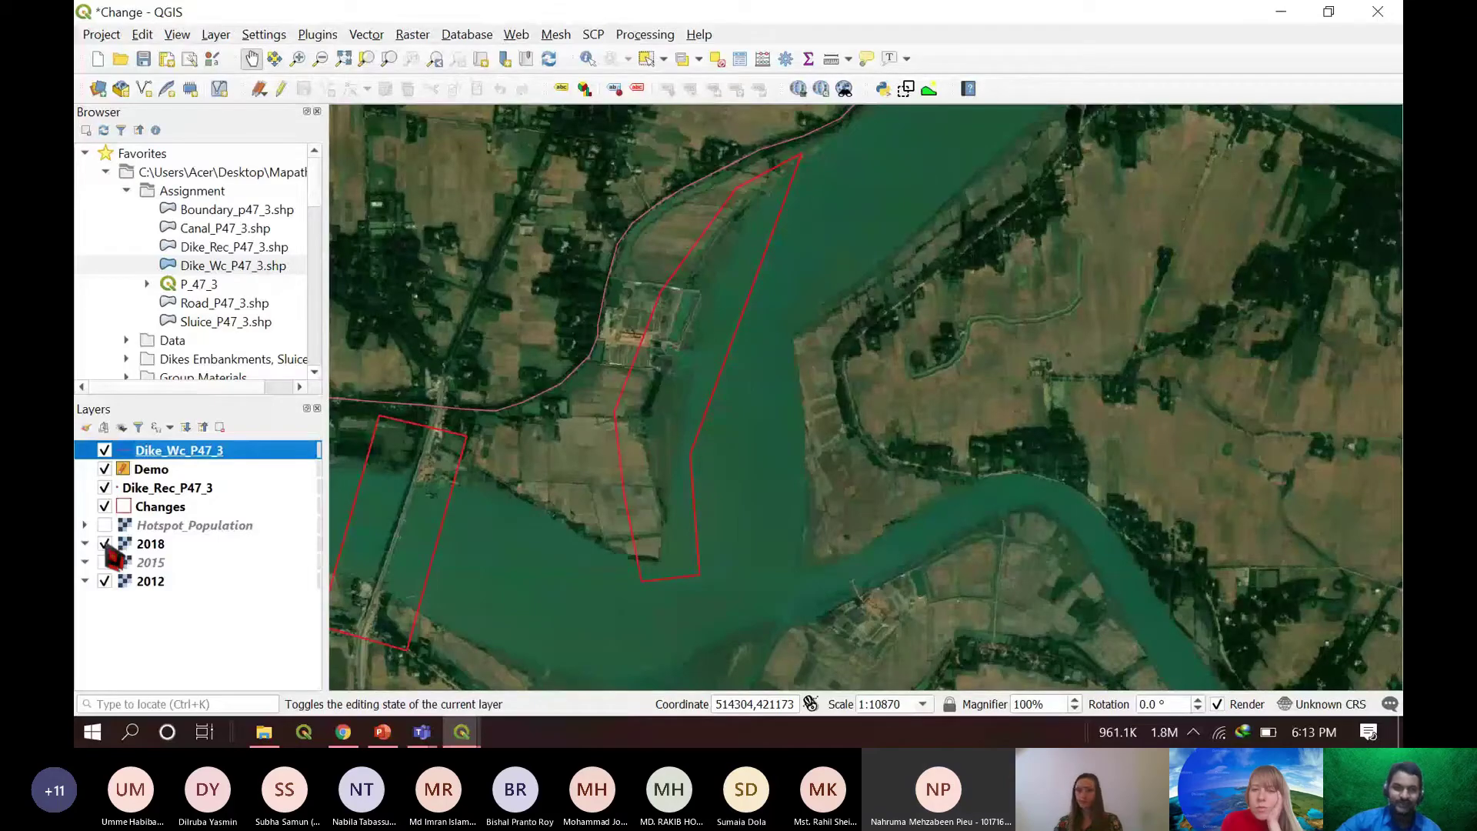
click(106, 545)
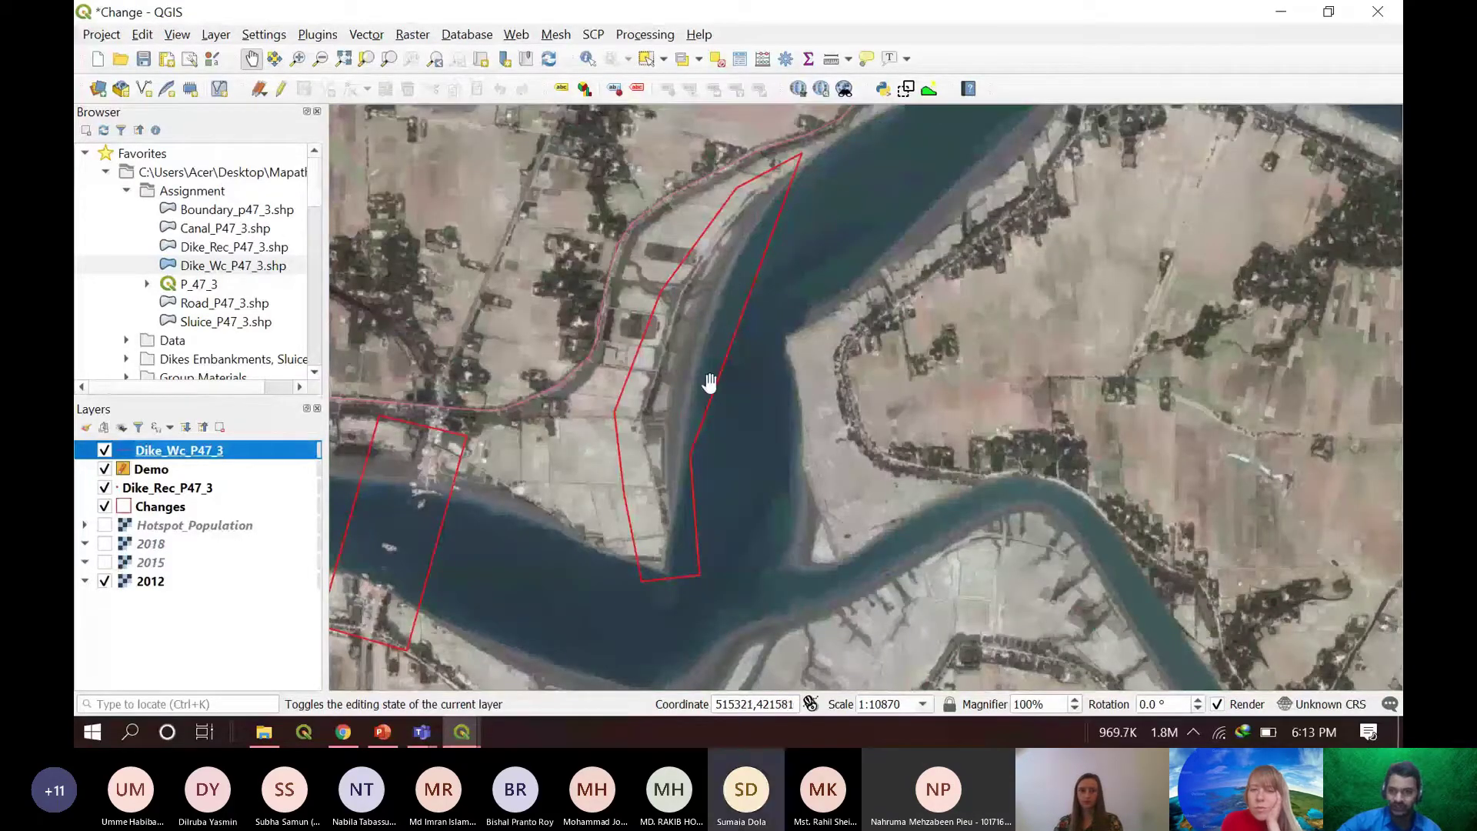
- Examine the tree-lined strip along the riverbank inside the elongated change outline close up on the 2012 imagery
scroll(719, 307, up, 1)
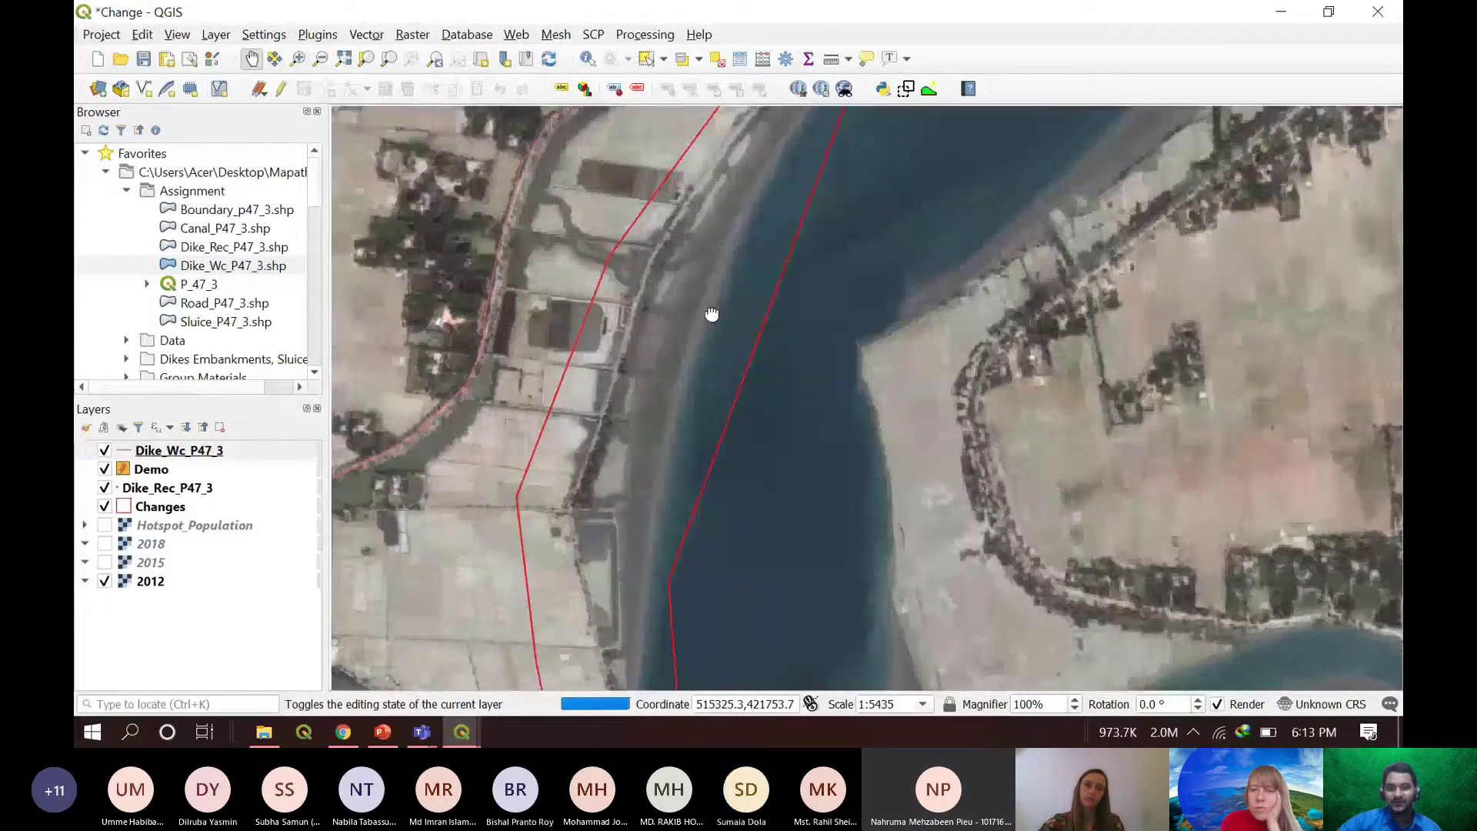
drag(710, 313, 751, 304)
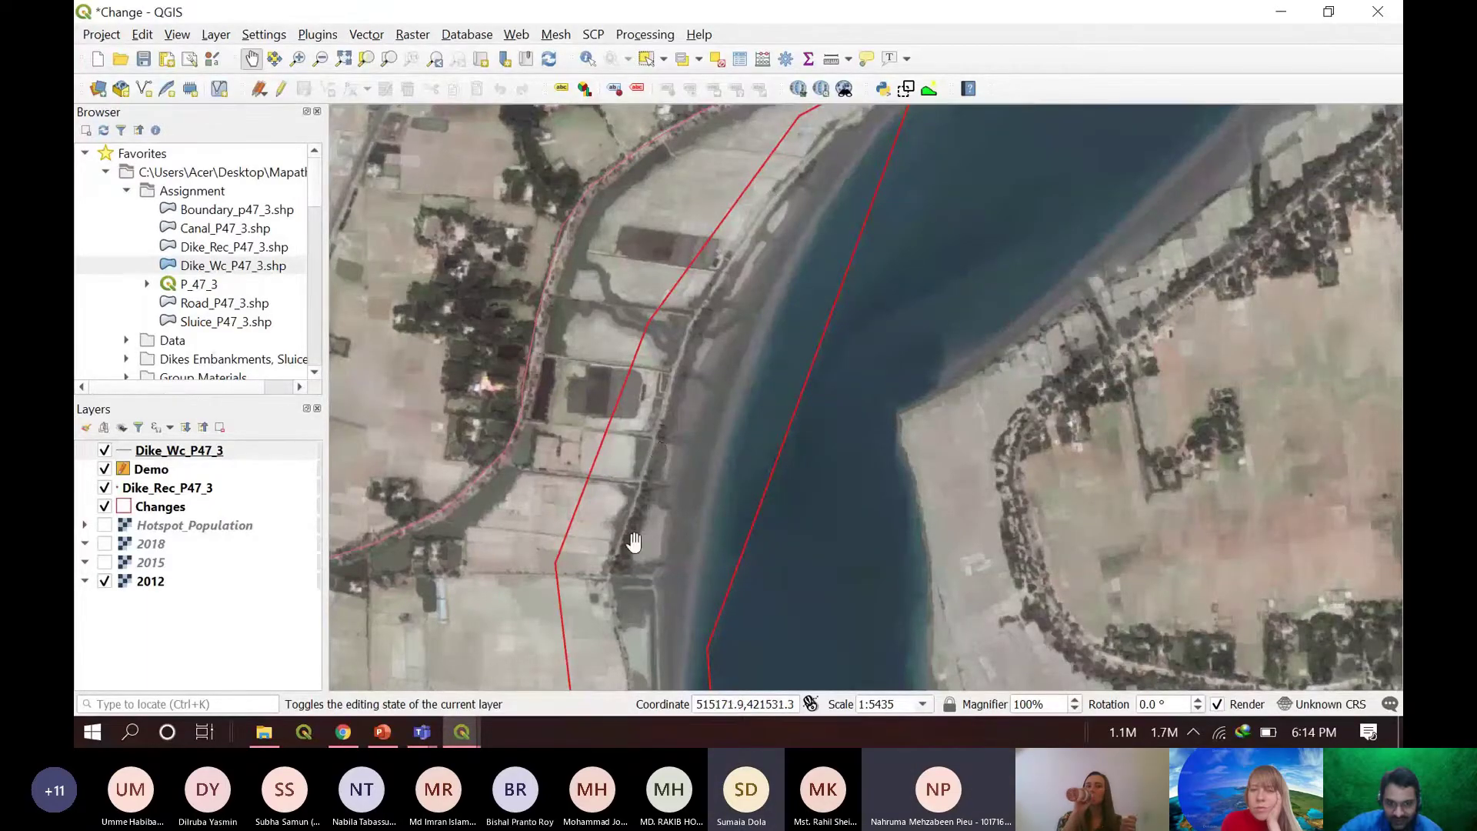
scroll(617, 574, up, 2)
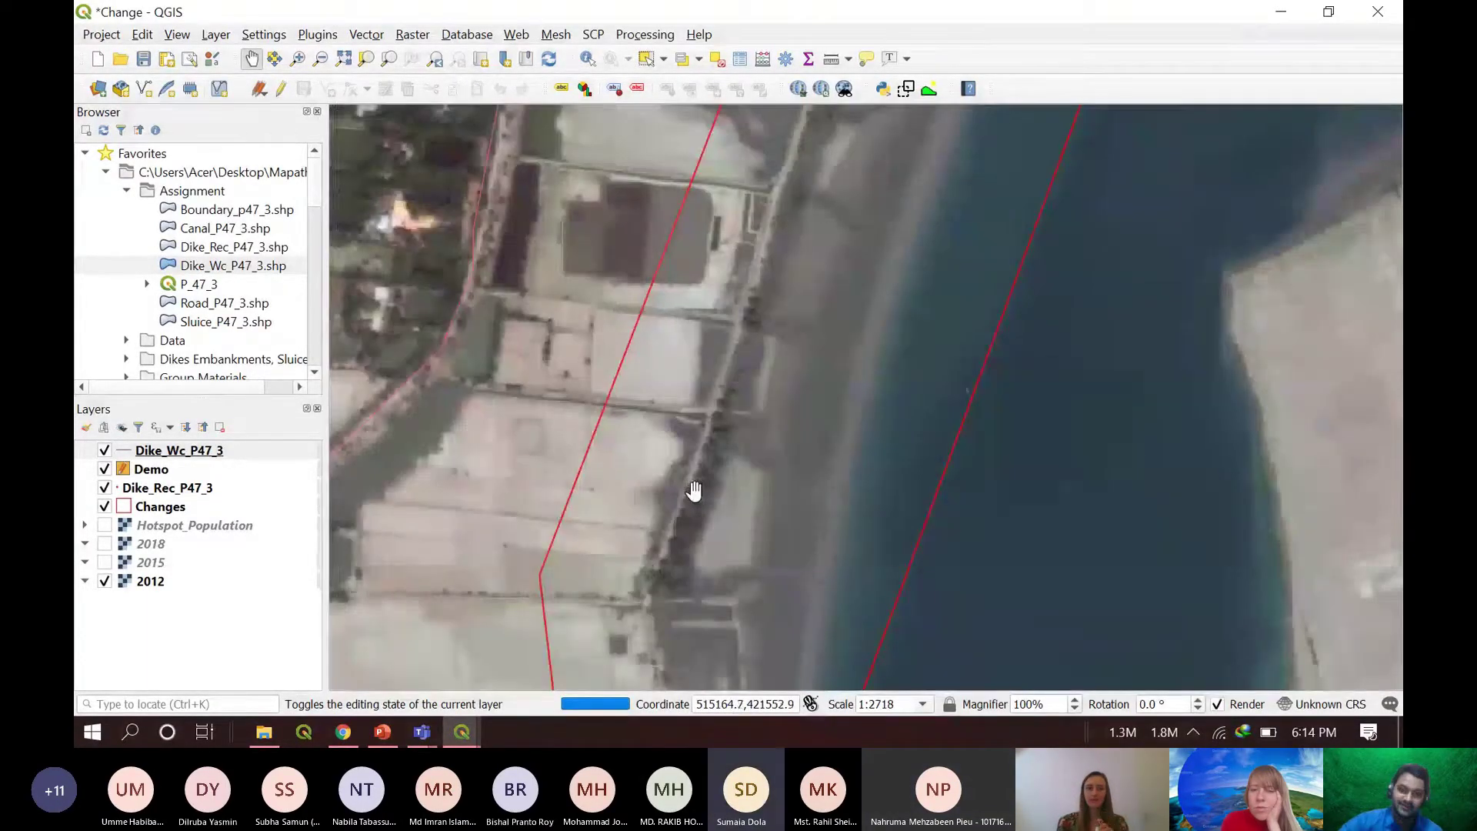
scroll(725, 451, down, 1)
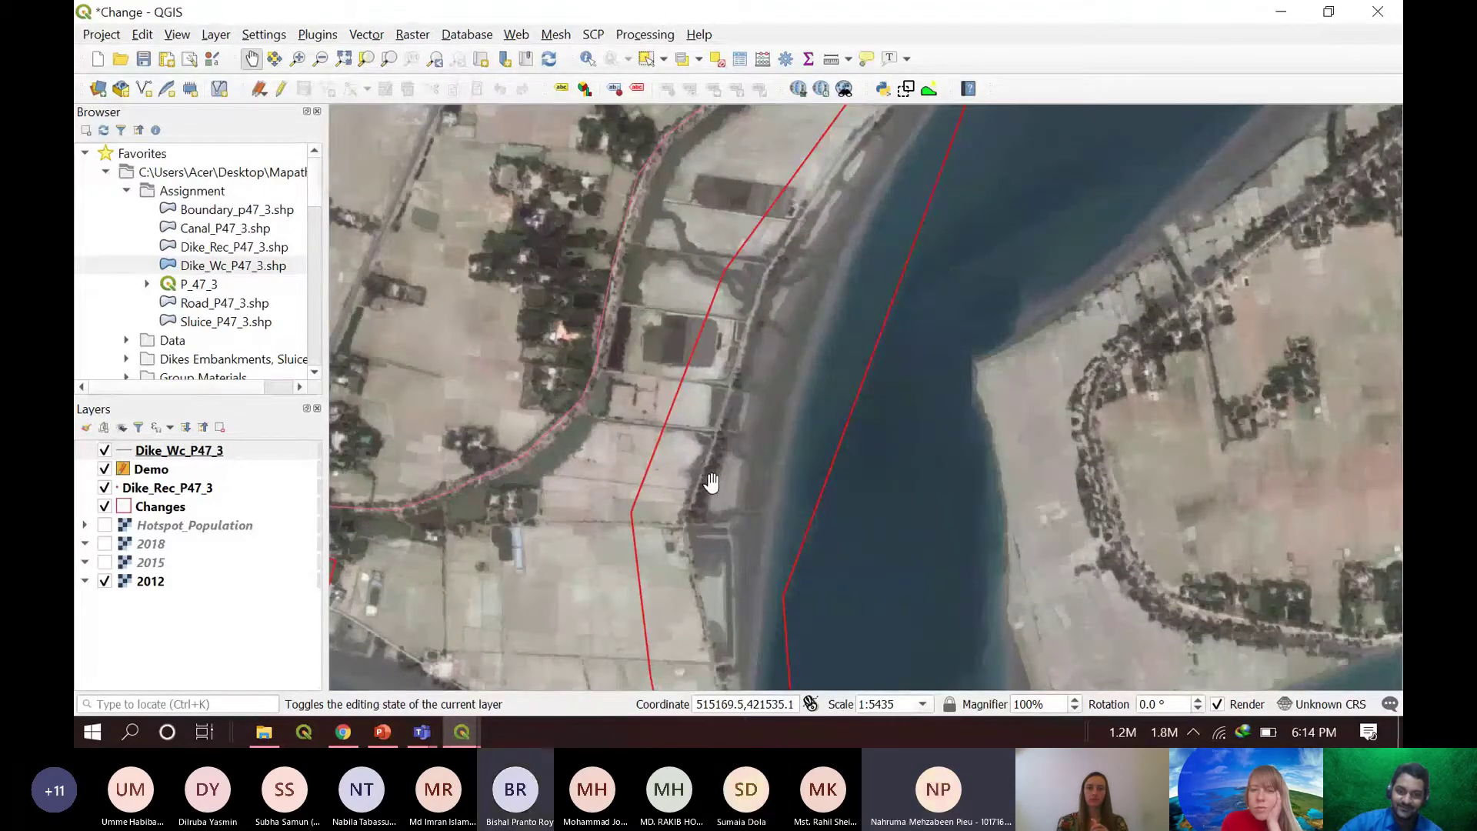
scroll(711, 483, up, 2)
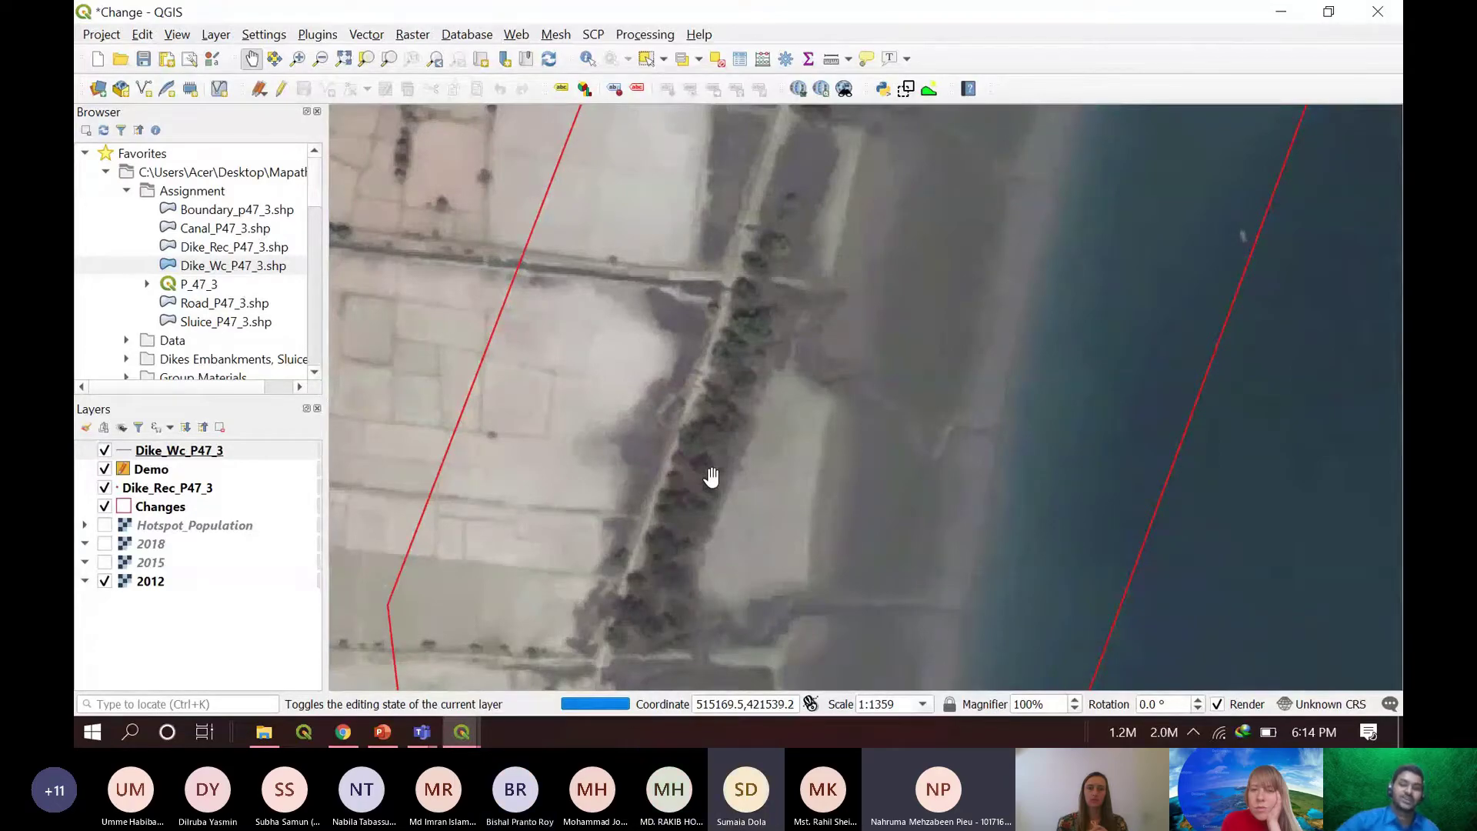
scroll(708, 473, down, 1)
scroll(639, 542, down, 2)
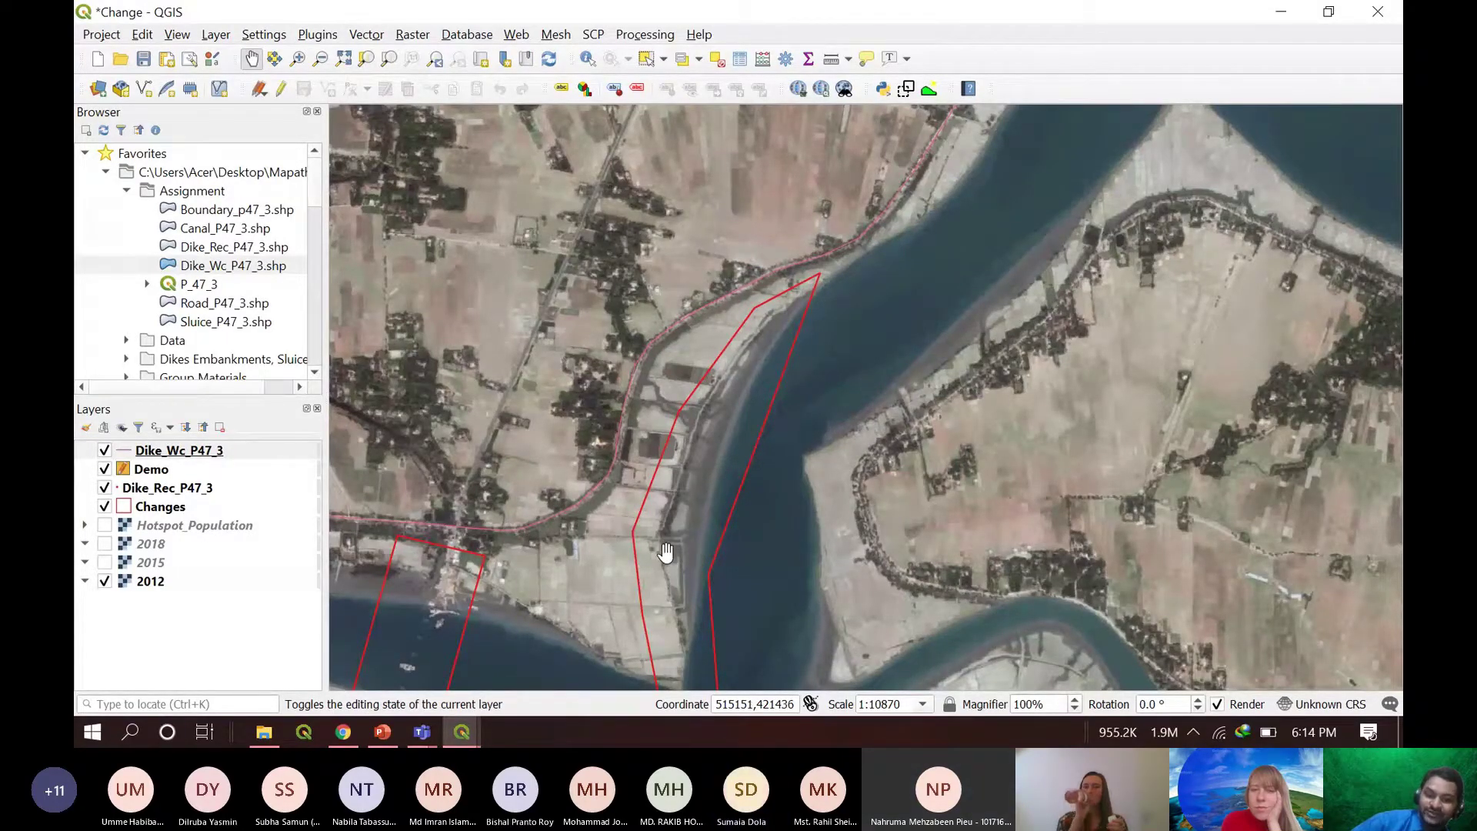
- Examine the farmland and shoreline between the river crossing and the elongated change outline on the 2012 imagery
drag(543, 629, 567, 546)
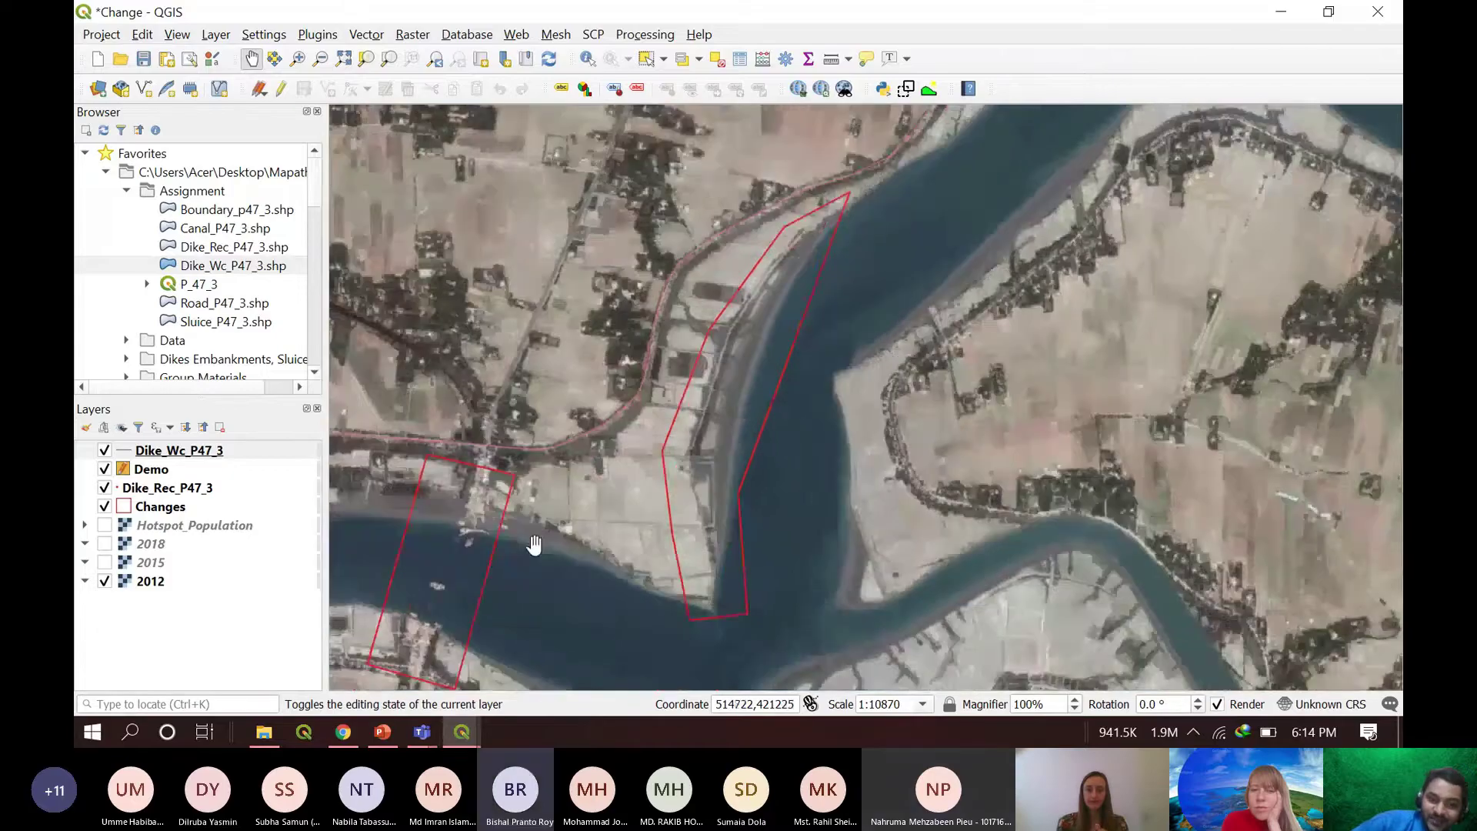
scroll(535, 545, up, 2)
scroll(443, 382, down, 1)
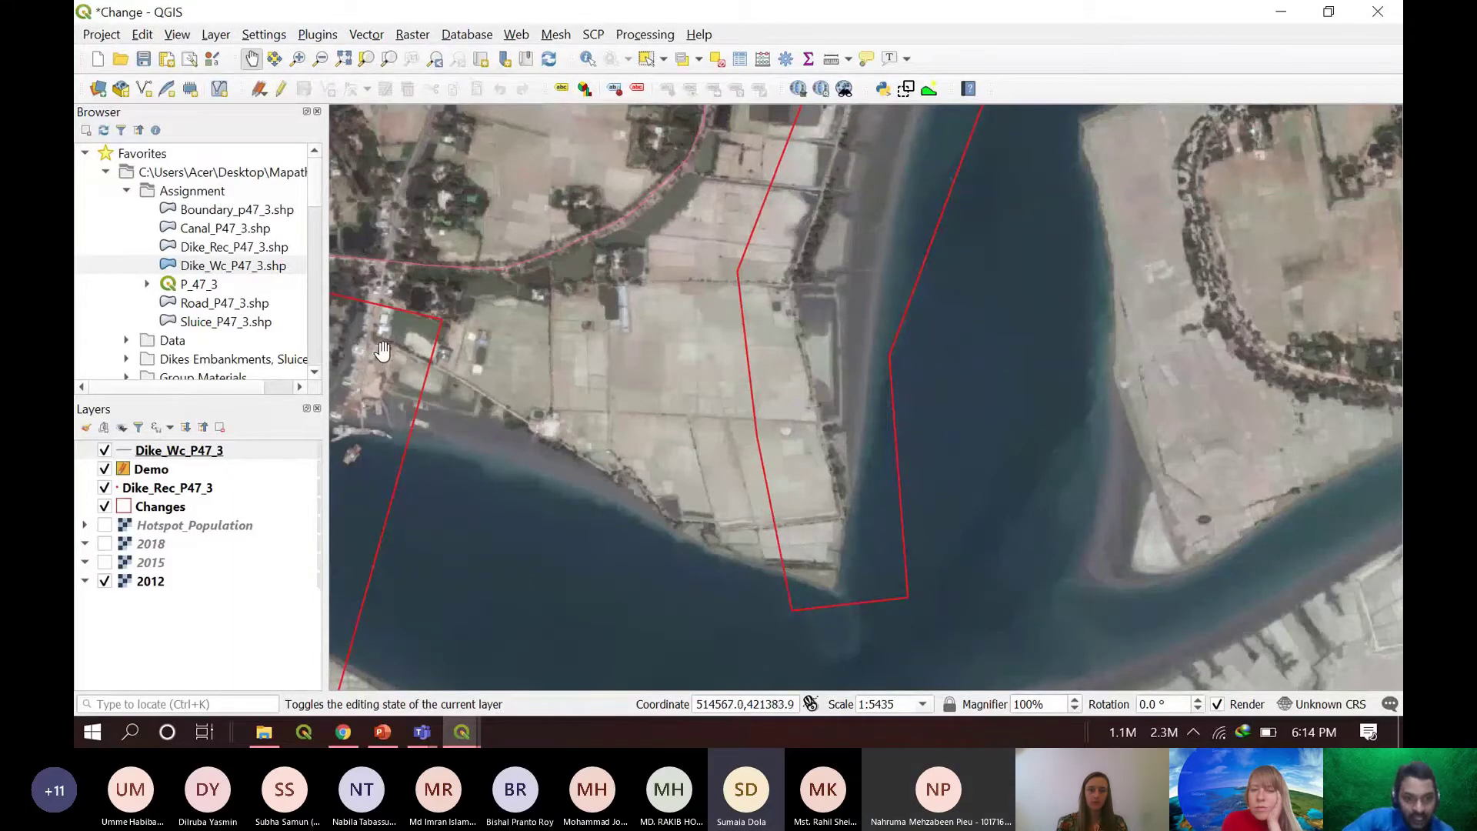
drag(377, 346, 447, 361)
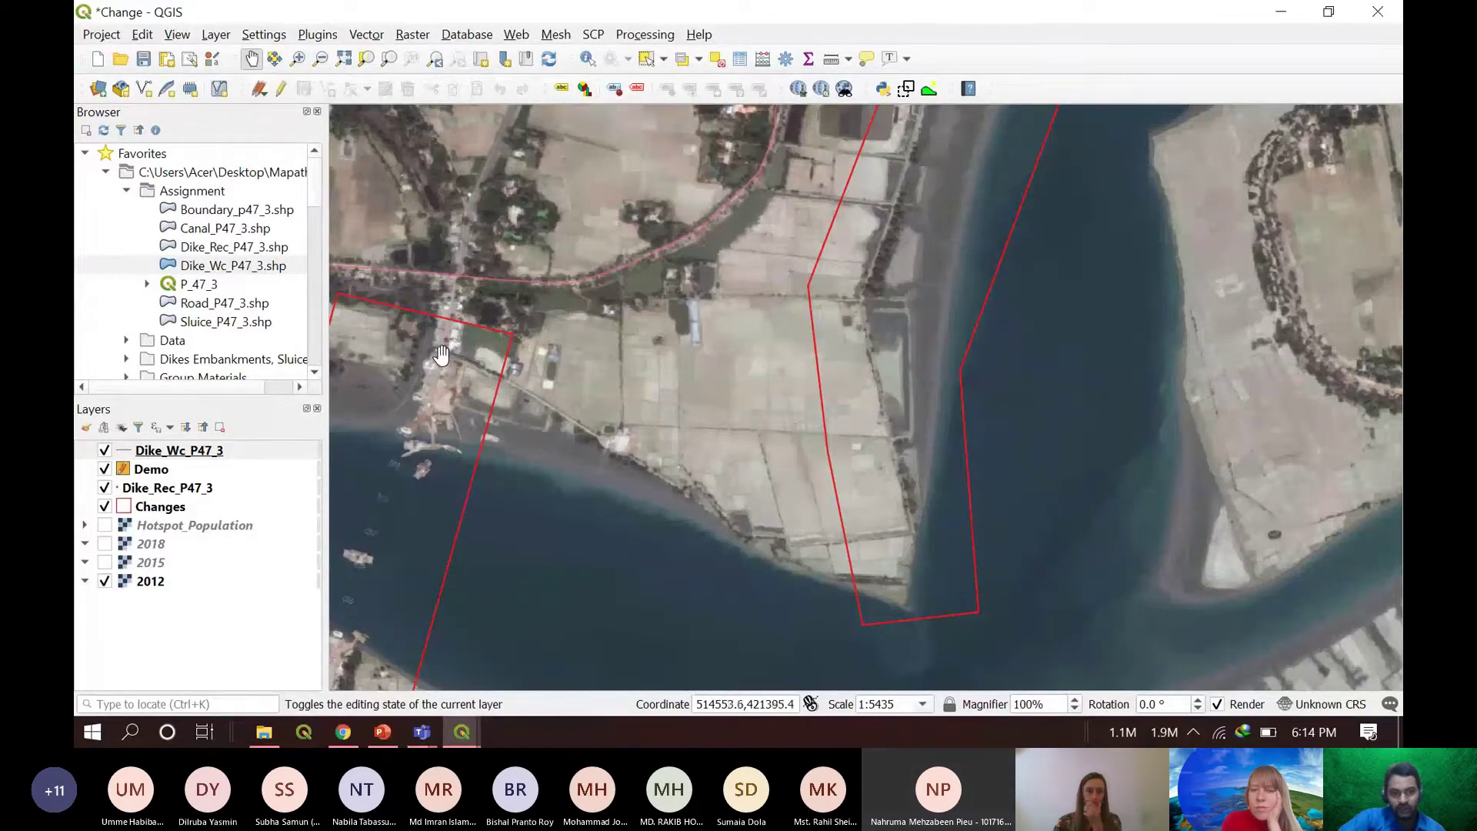
scroll(441, 354, down, 1)
scroll(526, 390, down, 1)
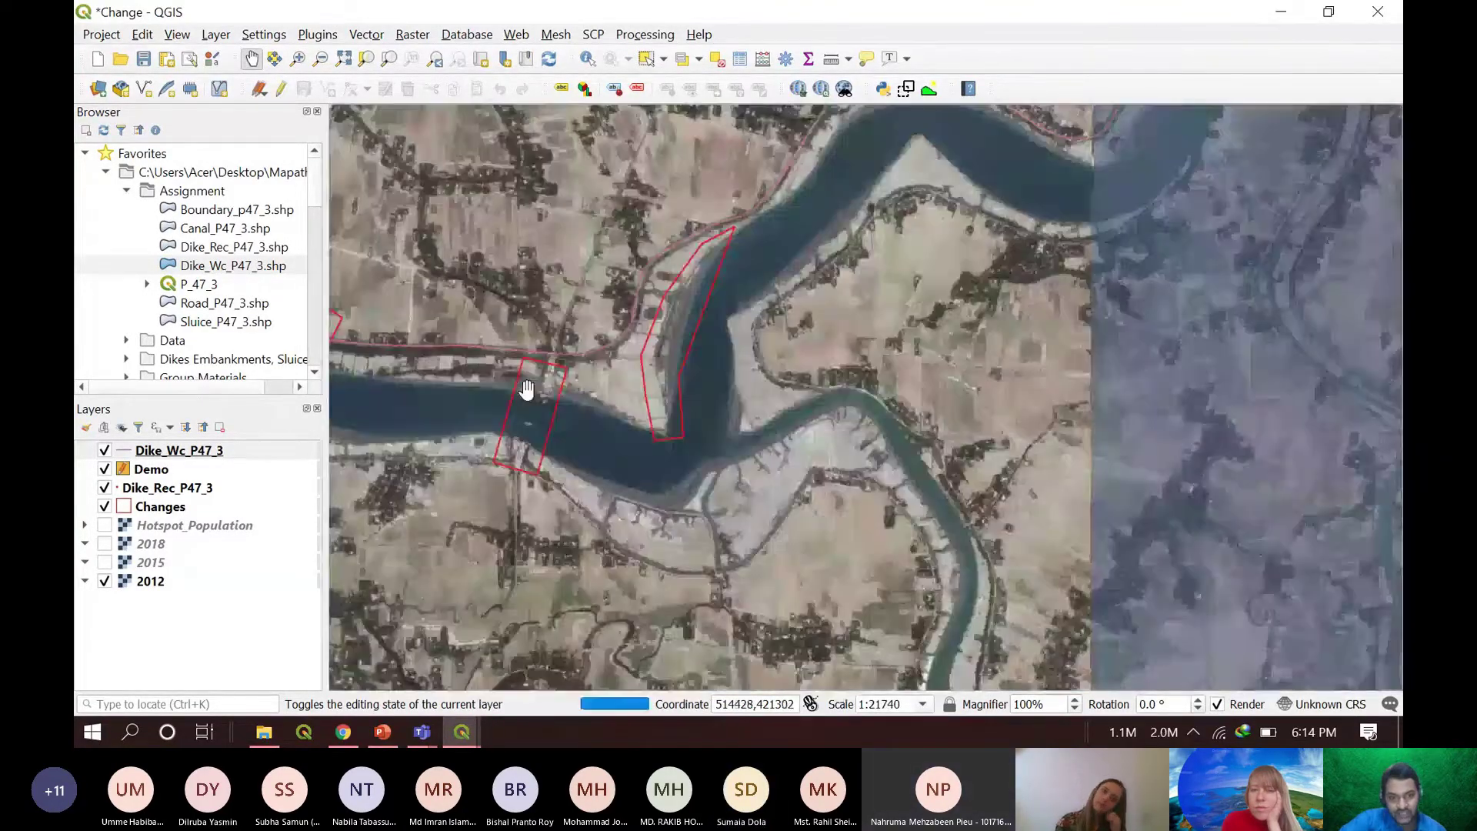
scroll(522, 346, up, 1)
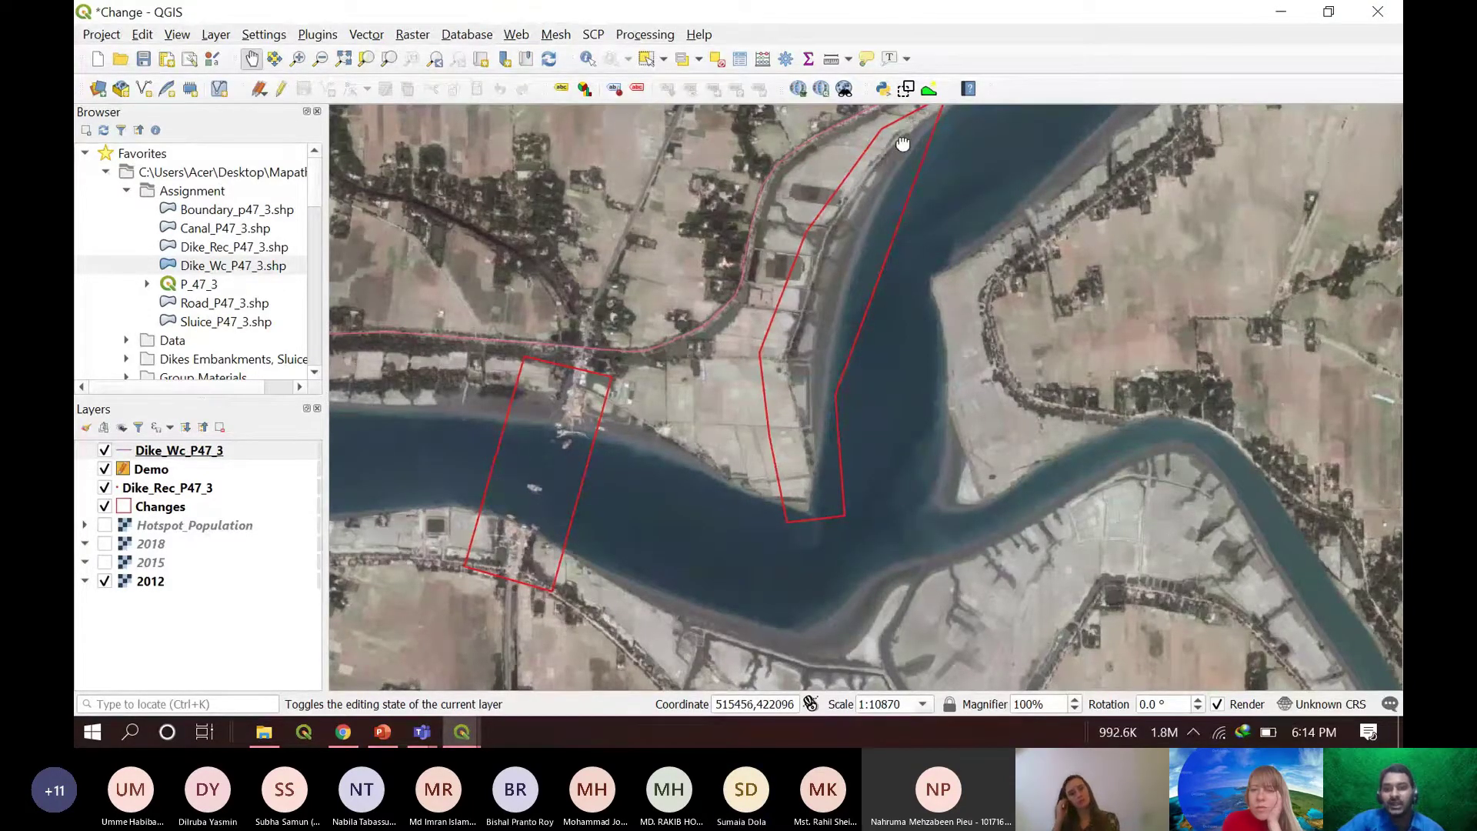
- Inspect the riverbank strip in the elongated outline against the dike line inland, at close and wider scales
scroll(903, 144, up, 1)
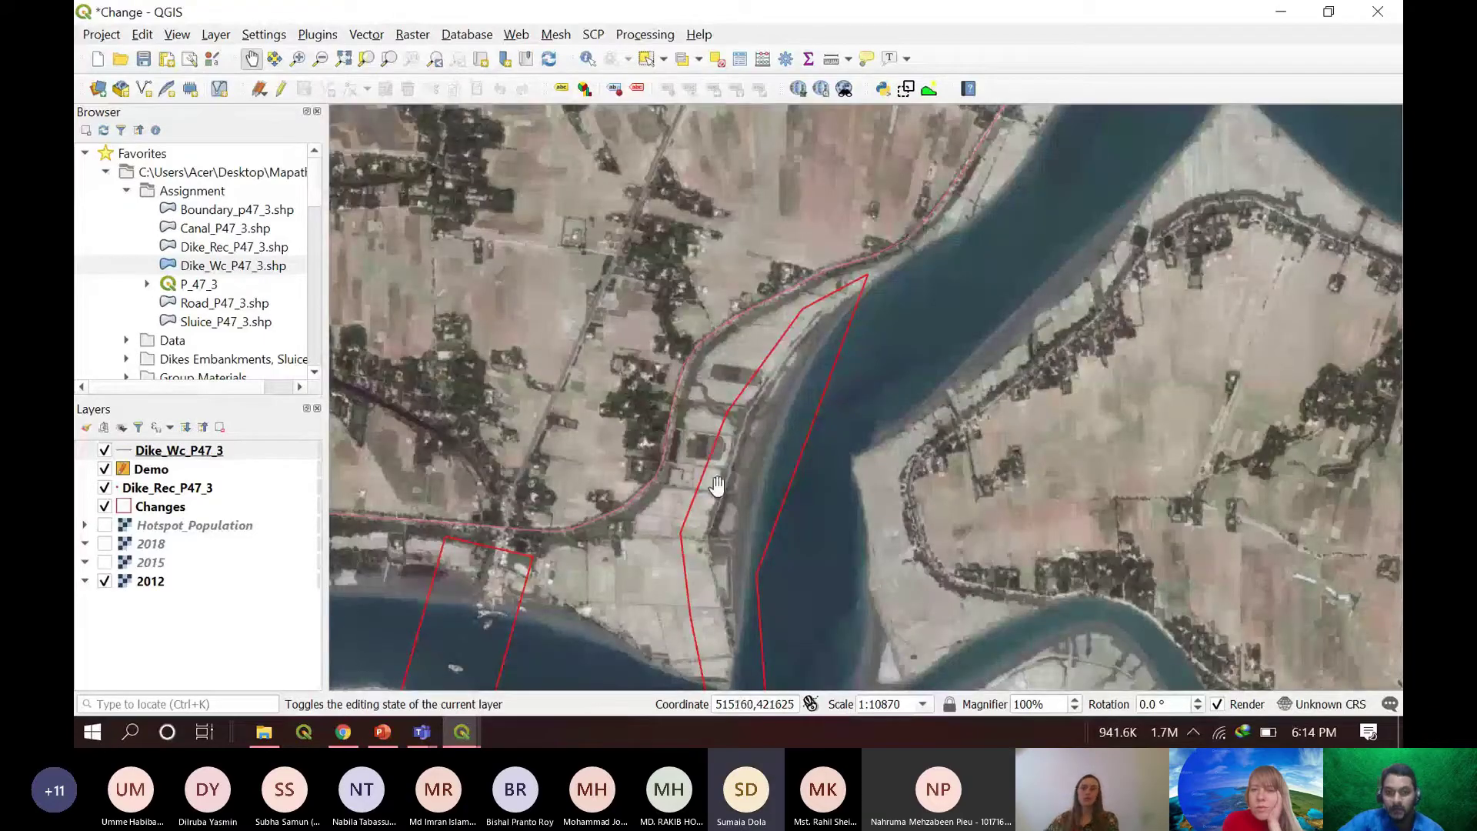
scroll(824, 398, up, 1)
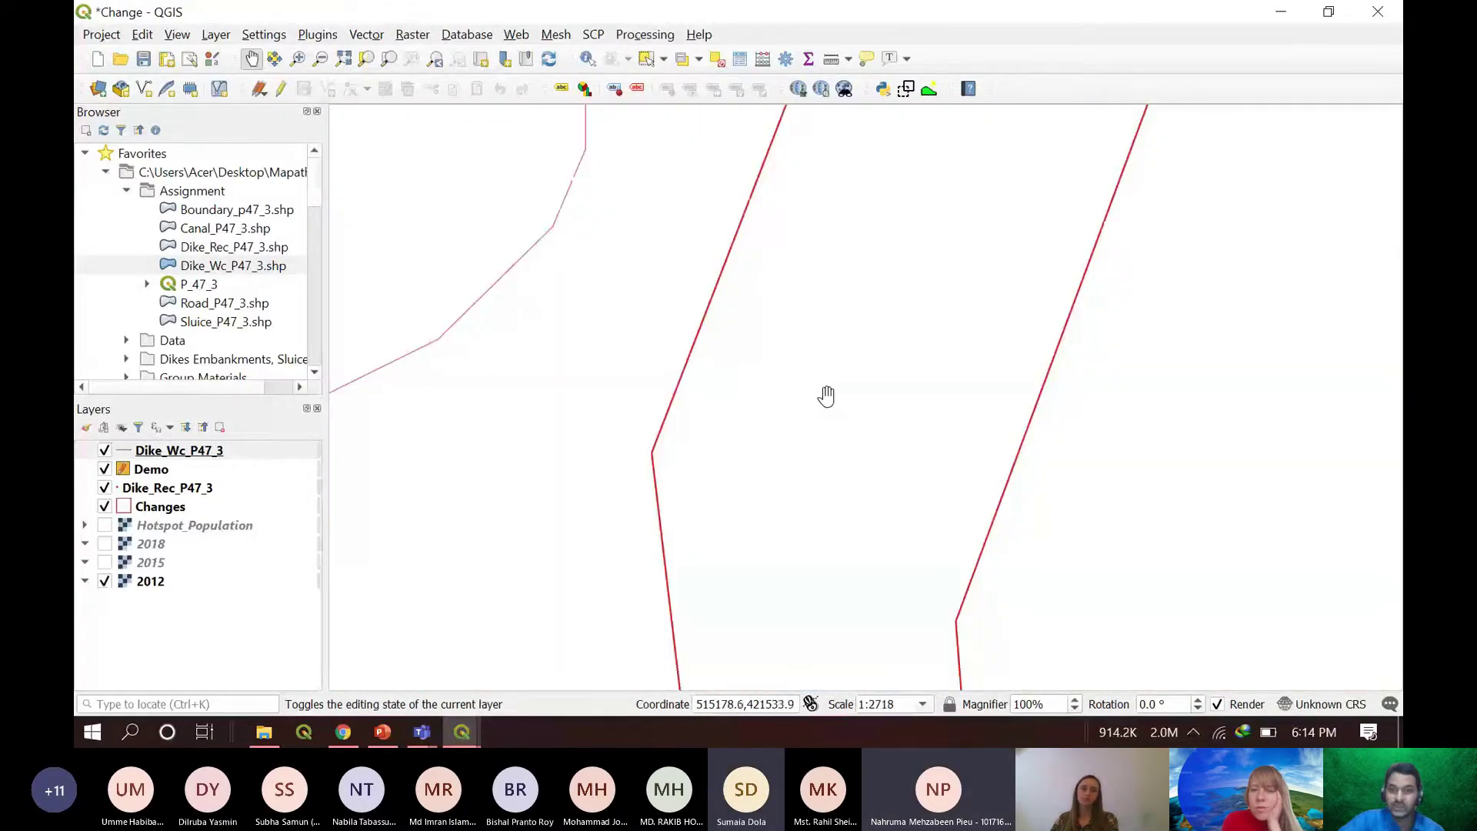
scroll(828, 395, down, 1)
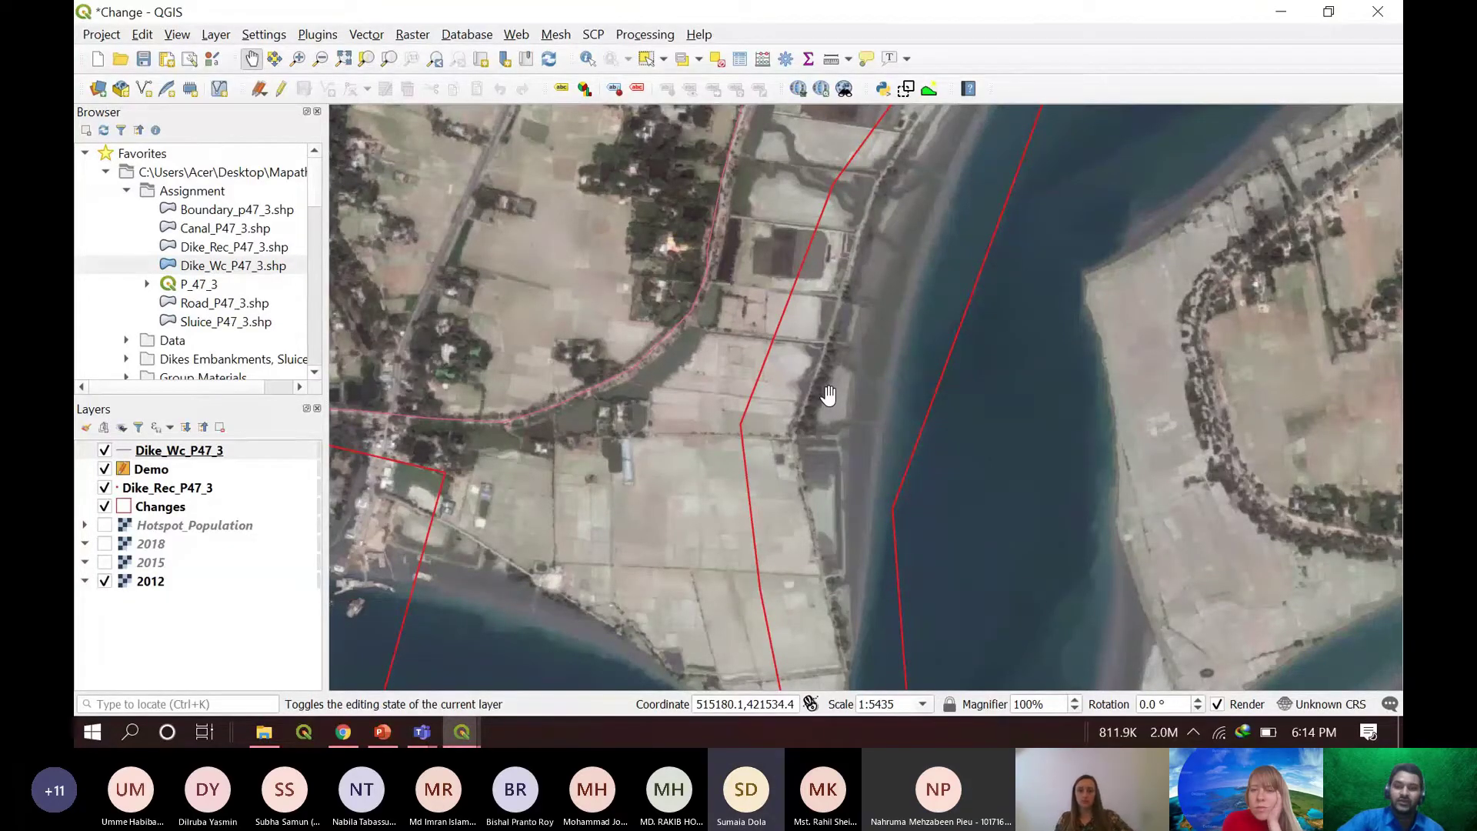
scroll(827, 395, down, 1)
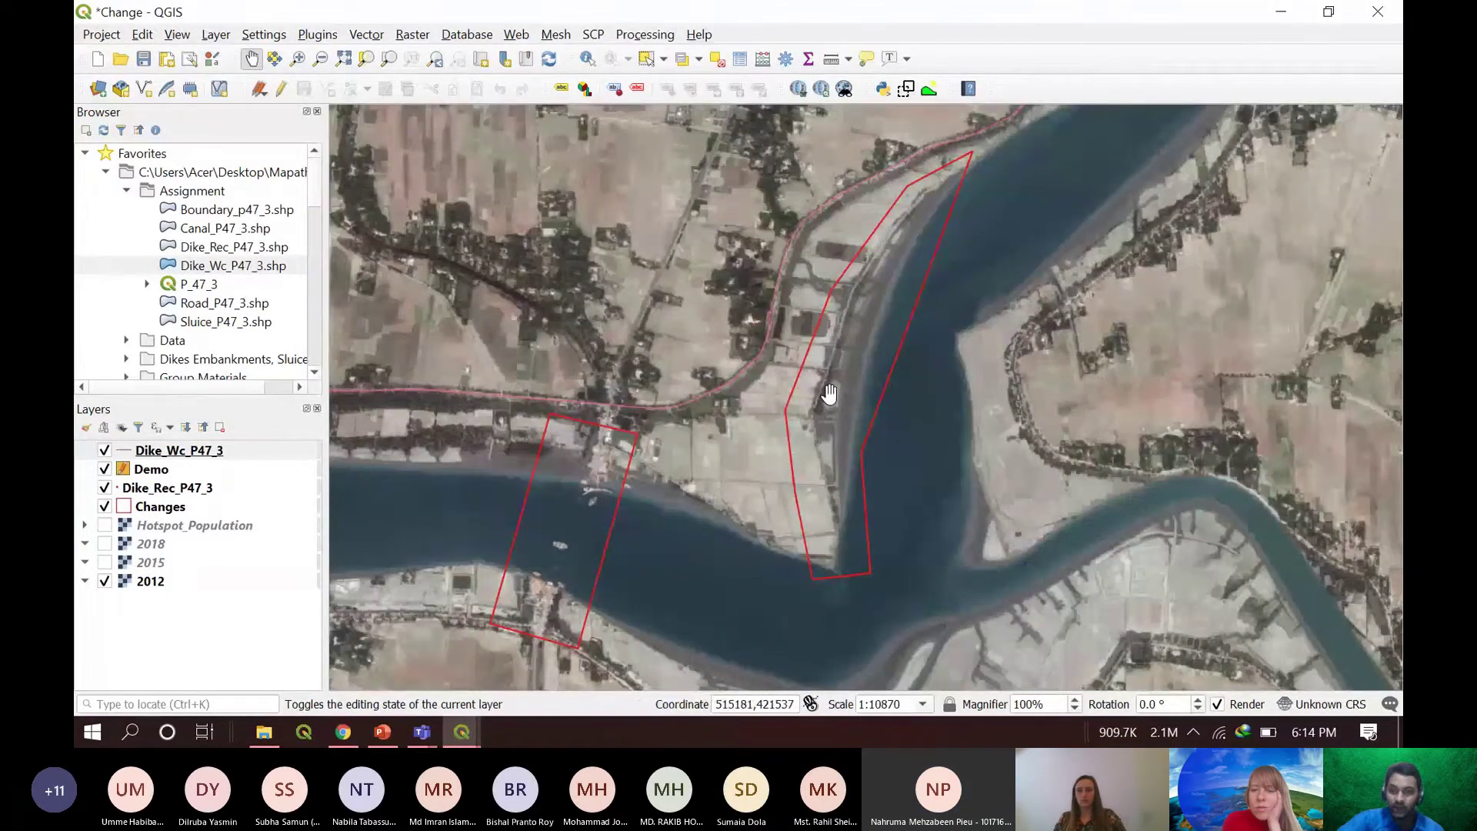
scroll(828, 392, up, 1)
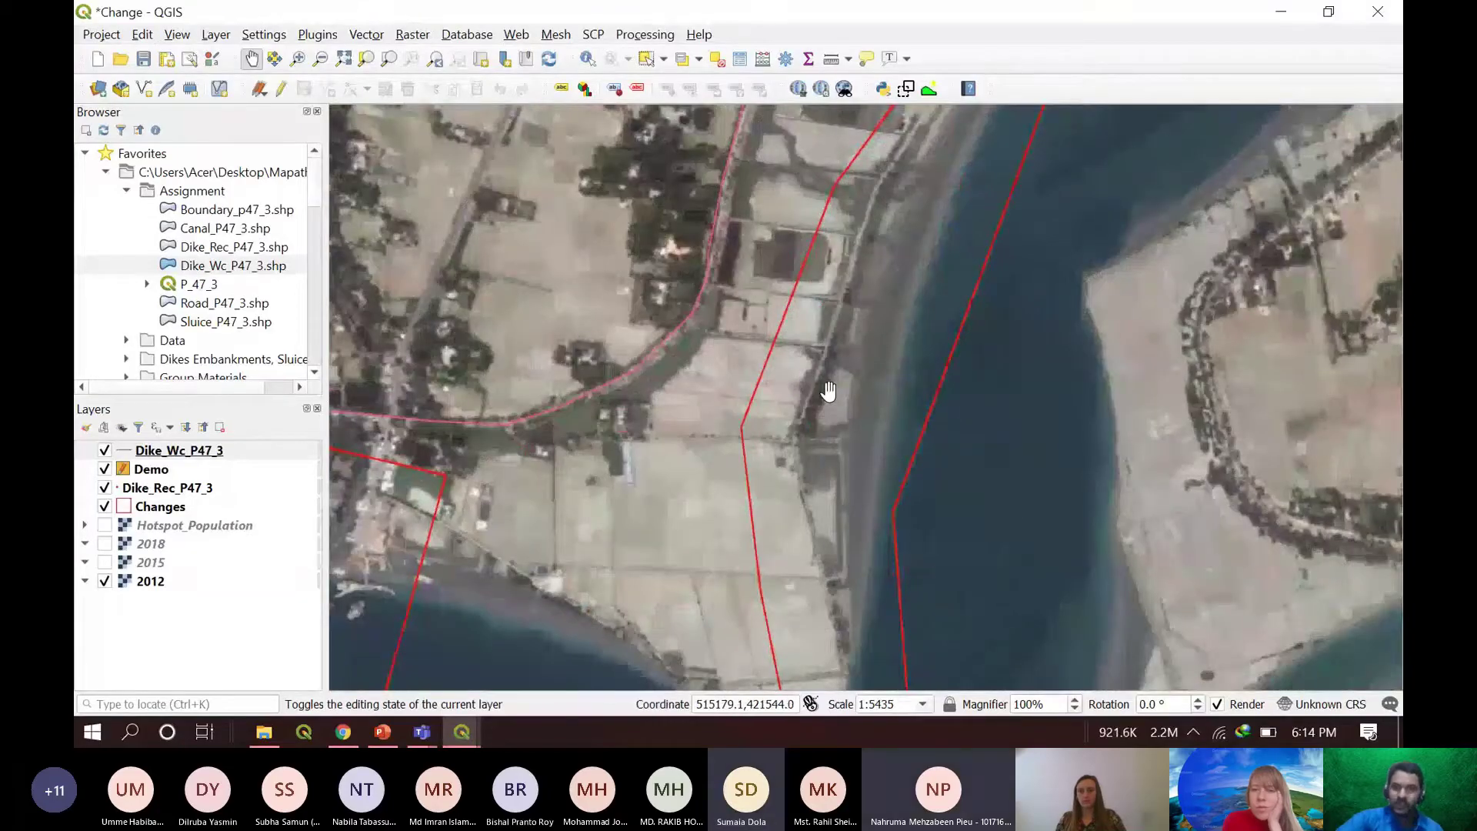
scroll(828, 393, down, 1)
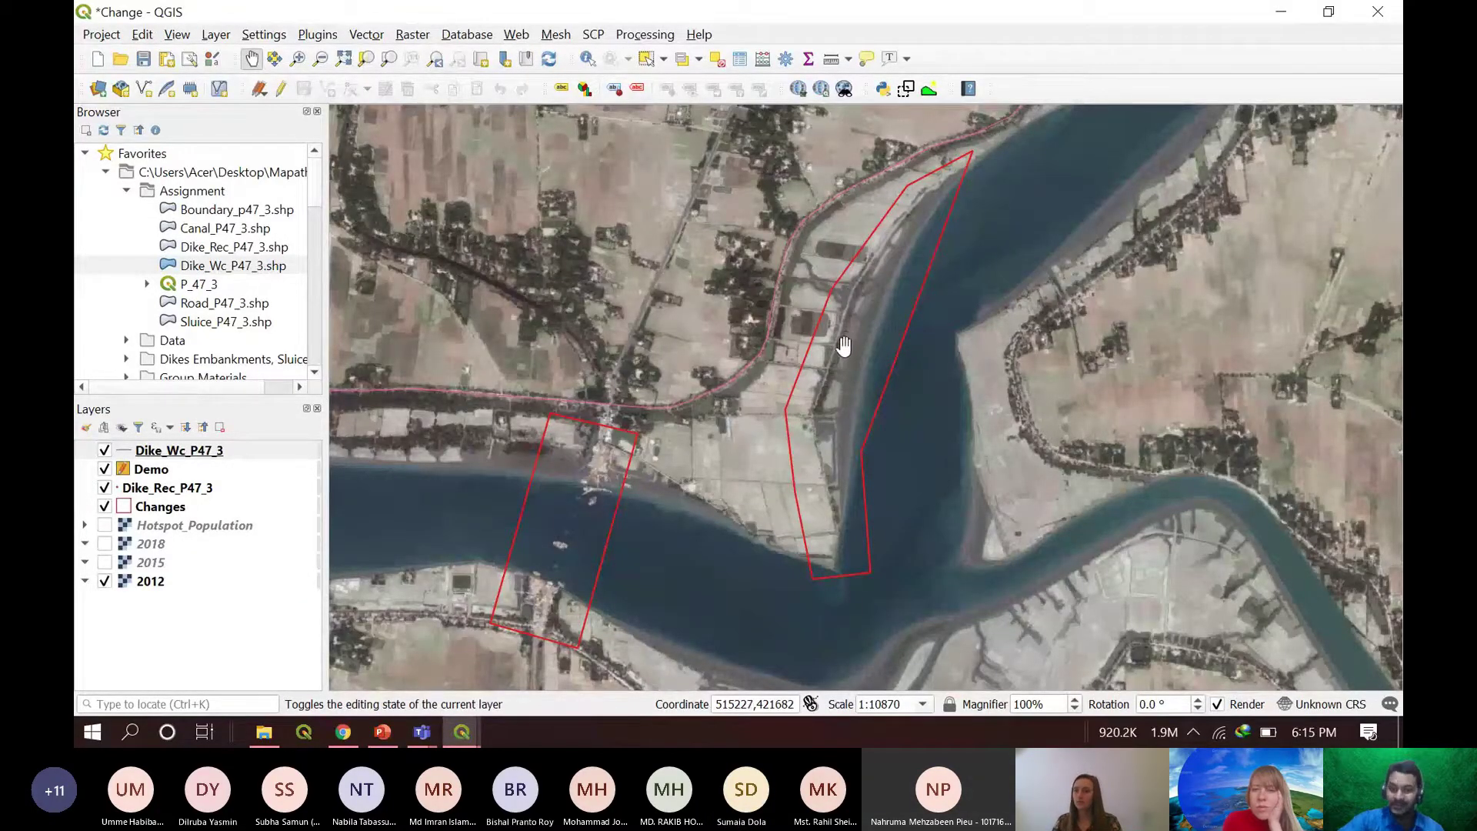
scroll(686, 371, up, 1)
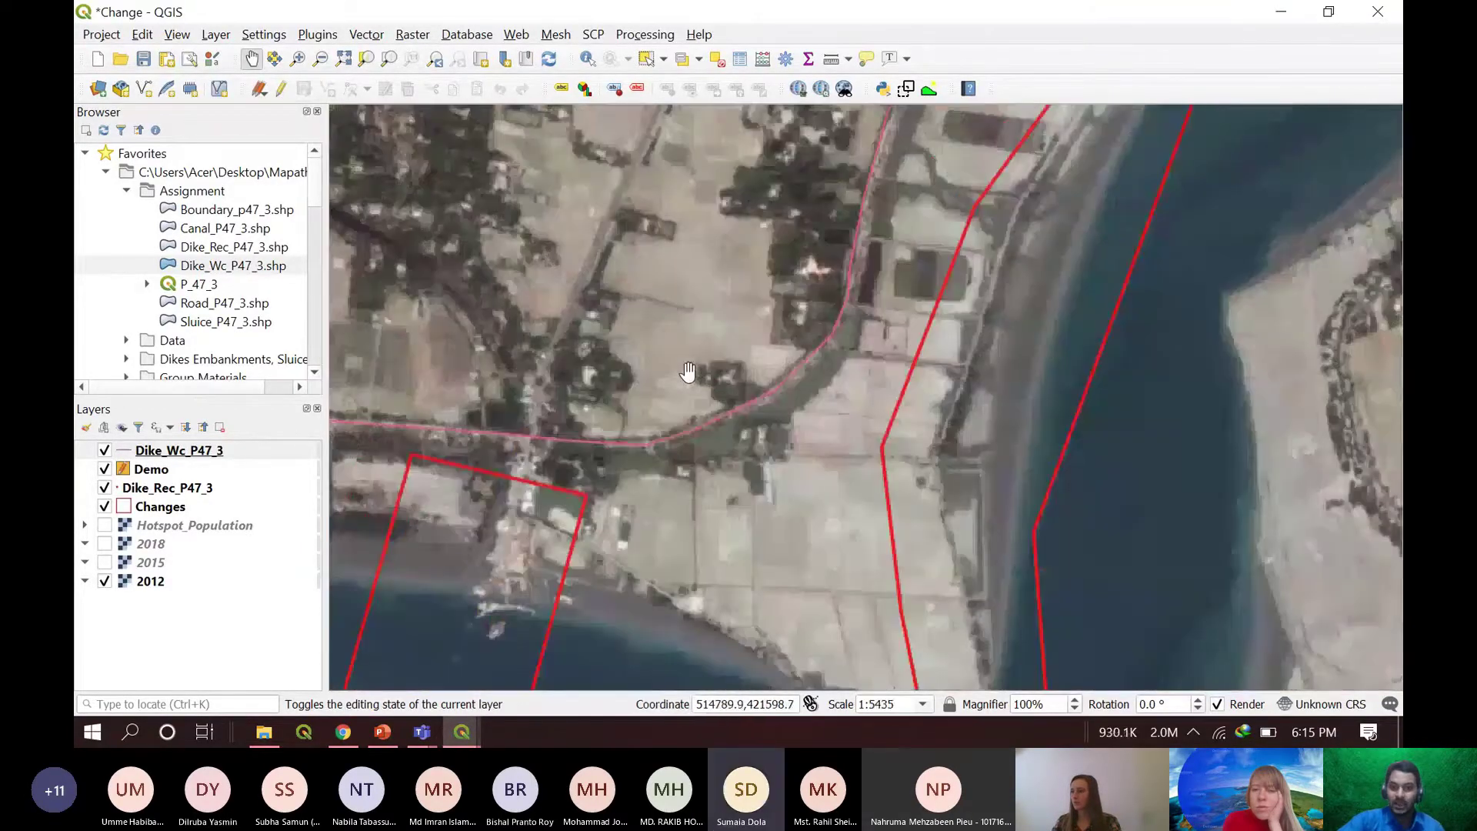
scroll(687, 372, down, 1)
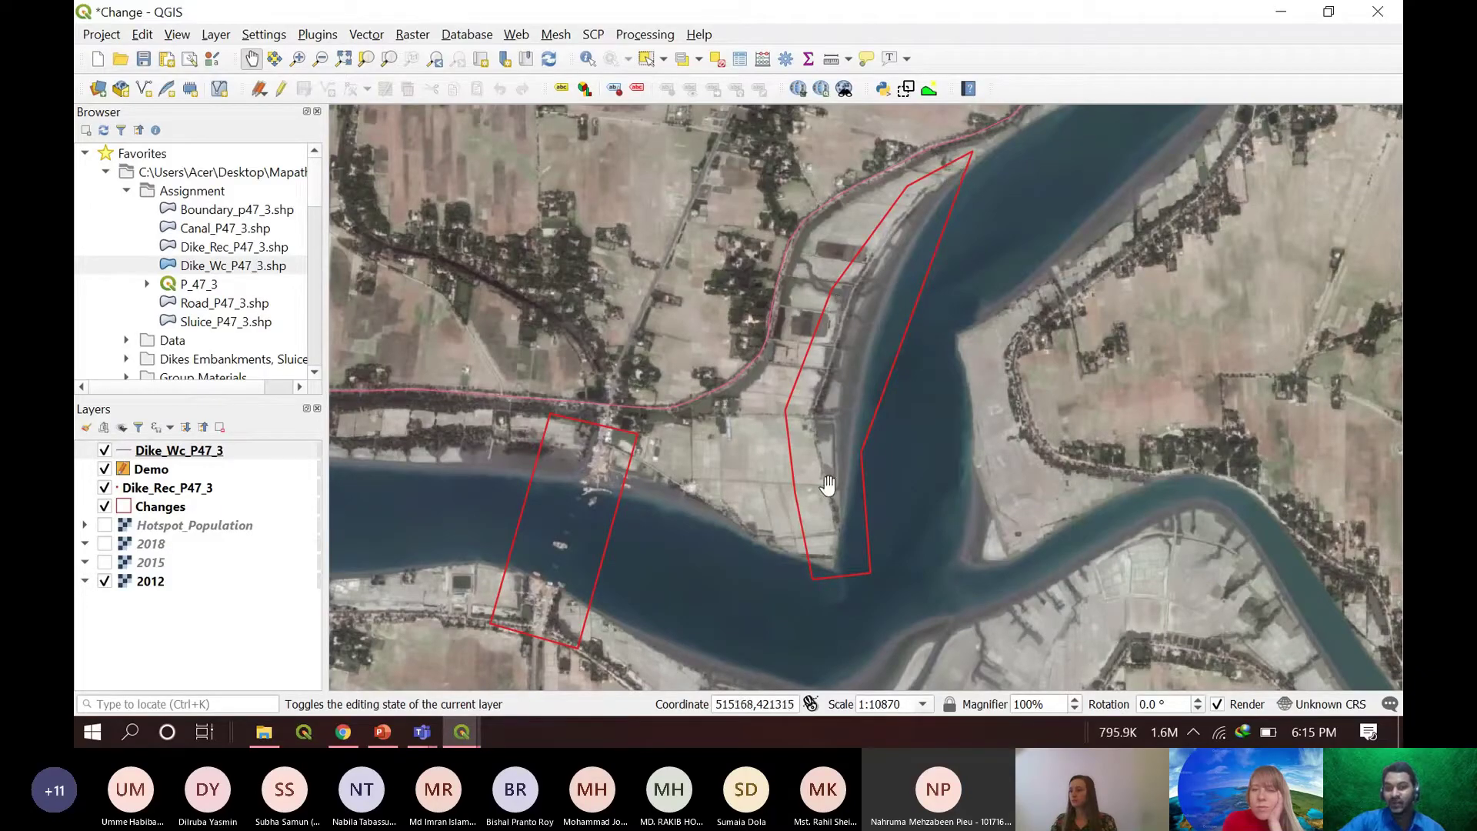
scroll(860, 357, up, 1)
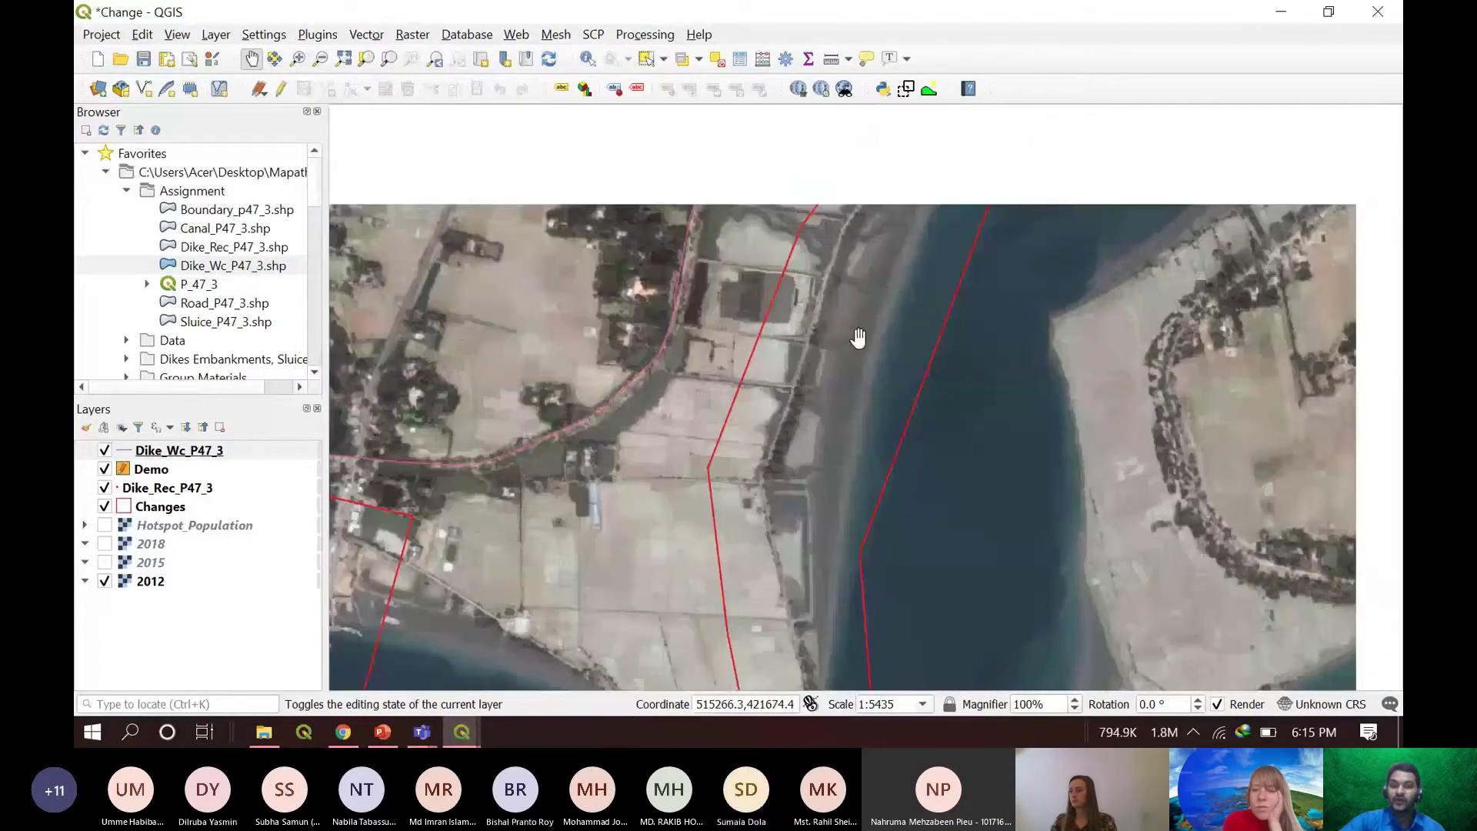
scroll(858, 337, down, 1)
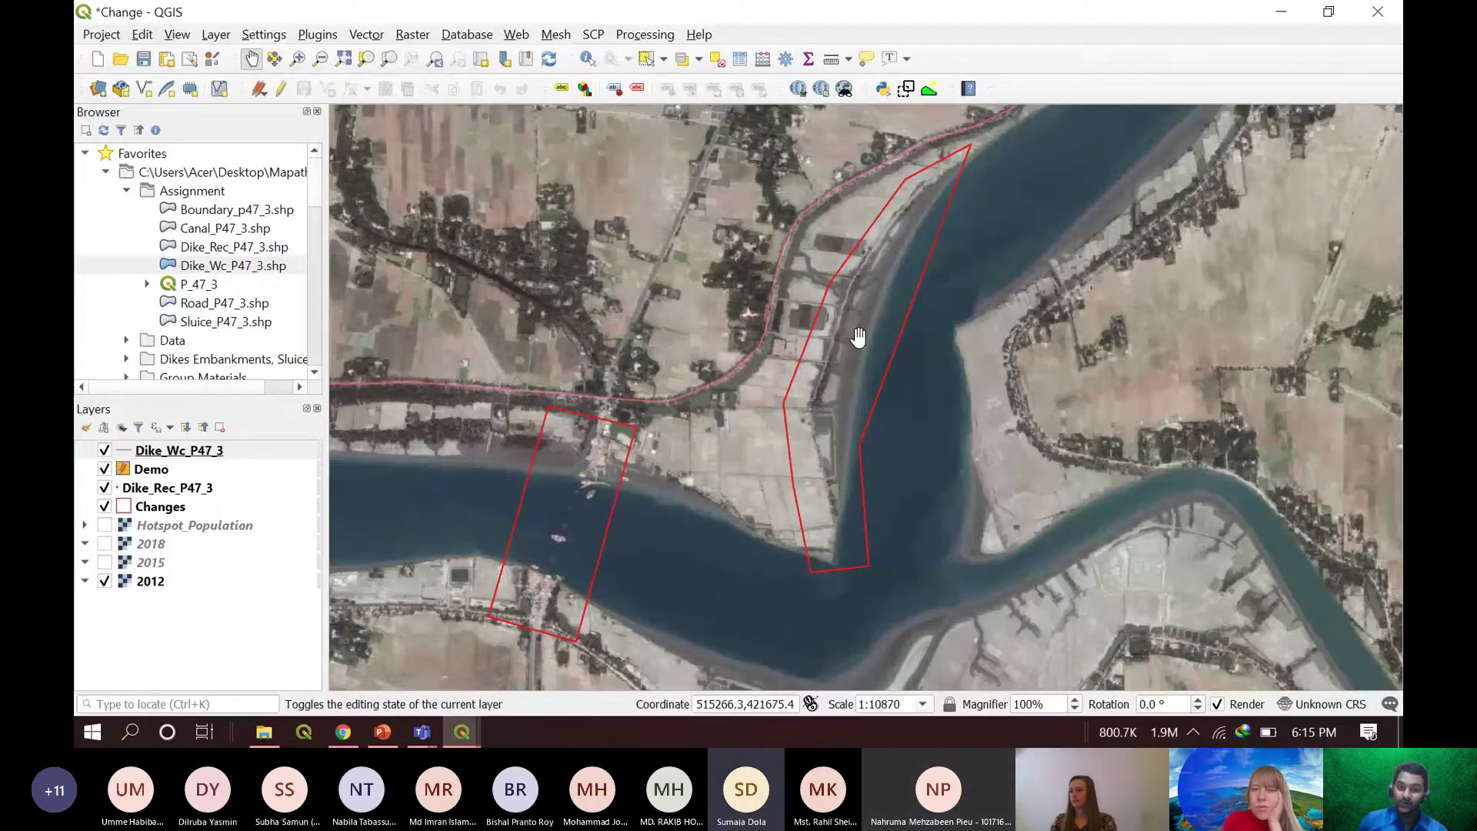
- Examine the northern riverbank just west of the river crossing on the 2012 imagery
scroll(723, 316, down, 1)
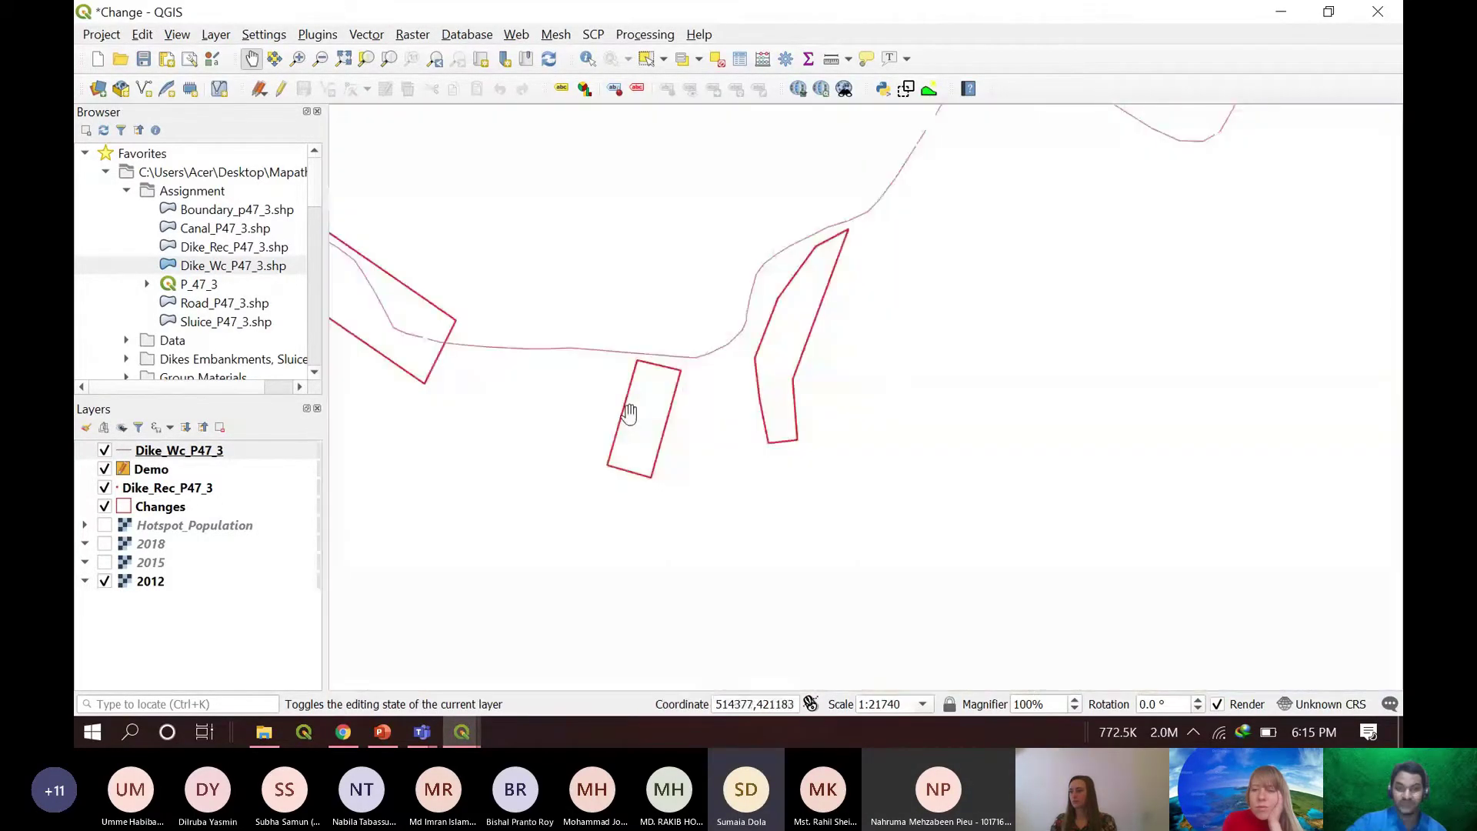
scroll(495, 385, up, 2)
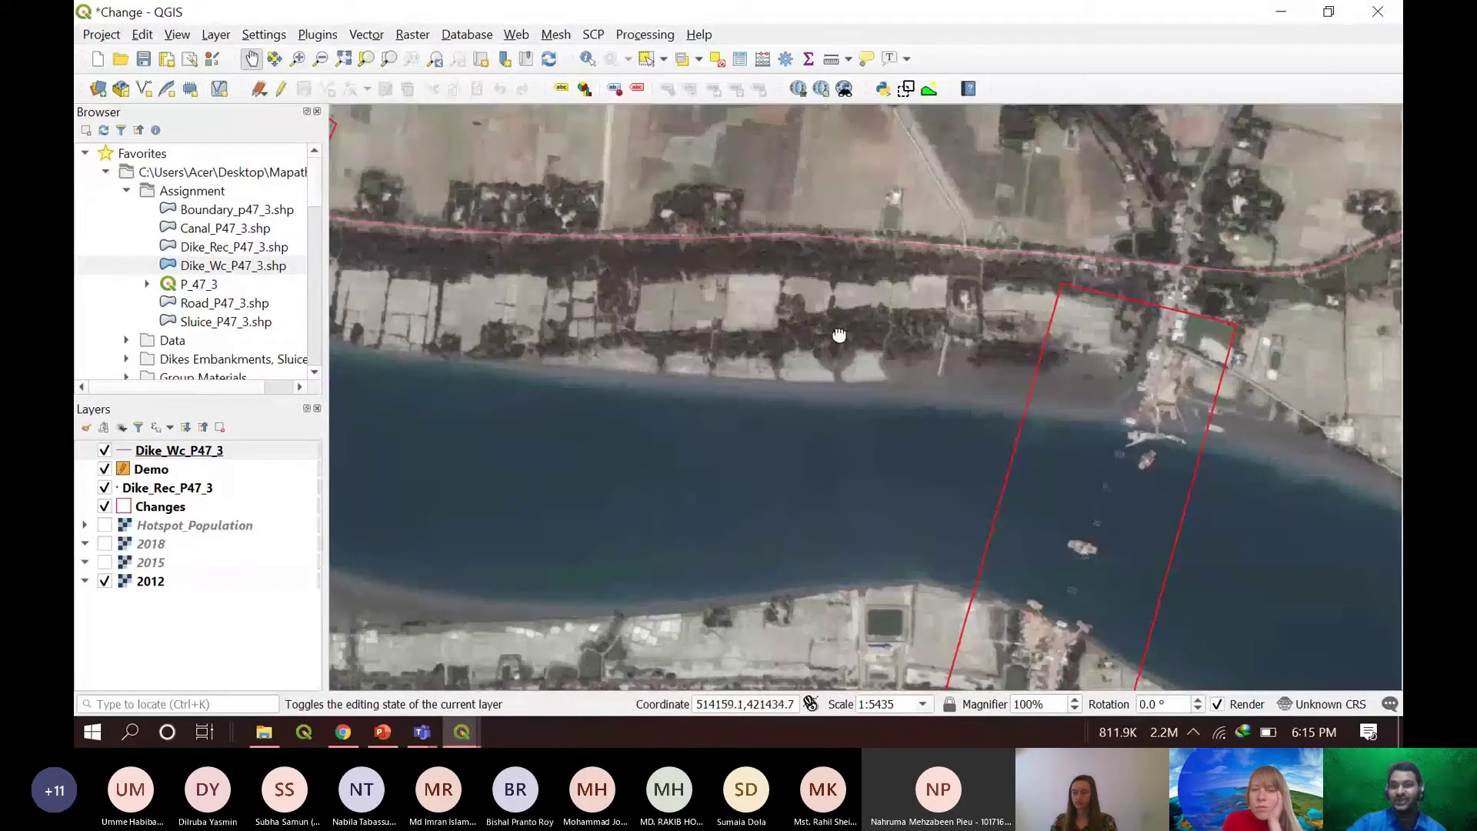
drag(838, 335, 656, 379)
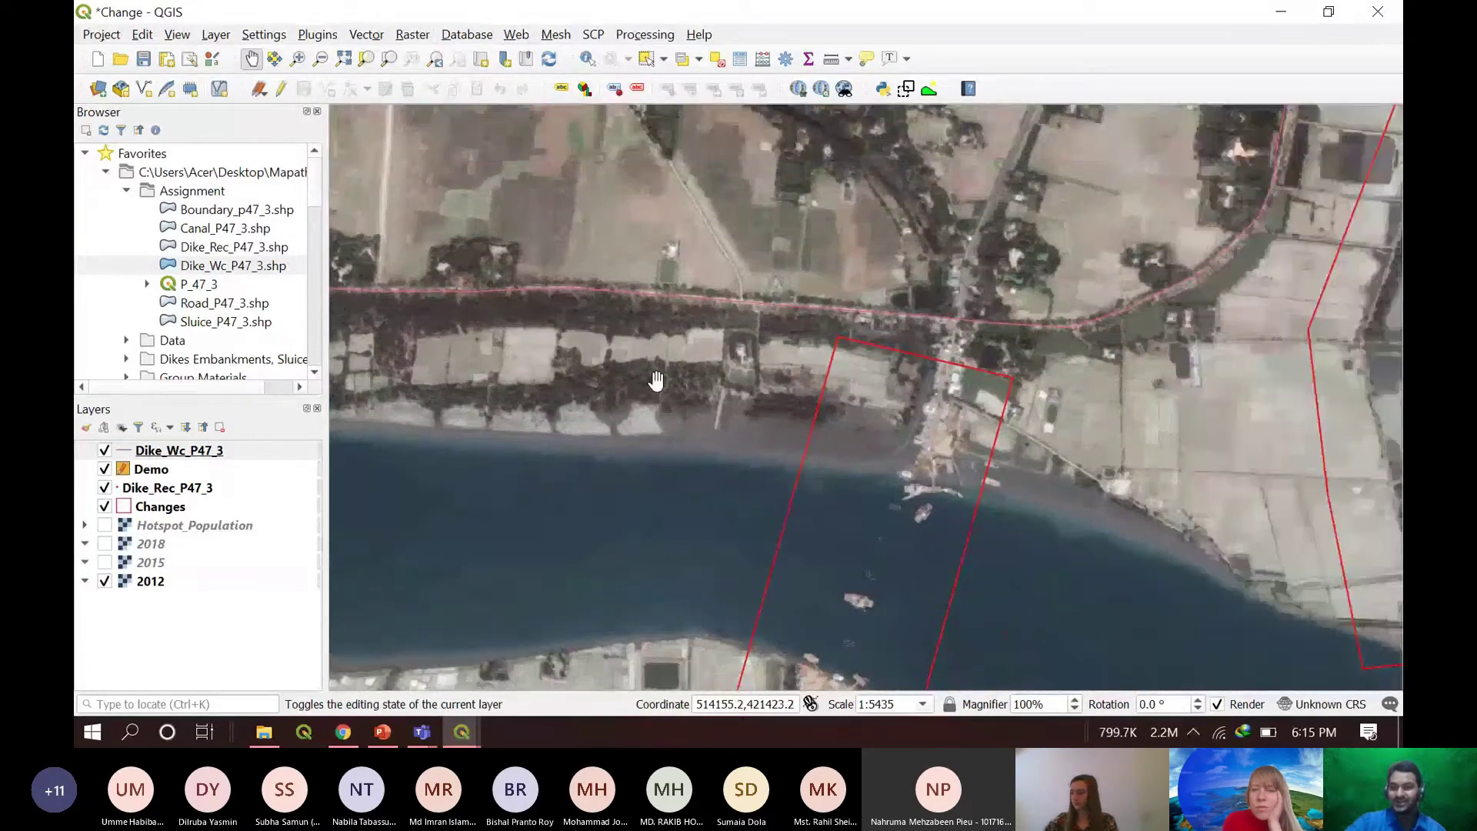
- Examine the riverbank from the river crossing to the elongated change outline's northern tip on the 2012 imagery
scroll(806, 364, down, 1)
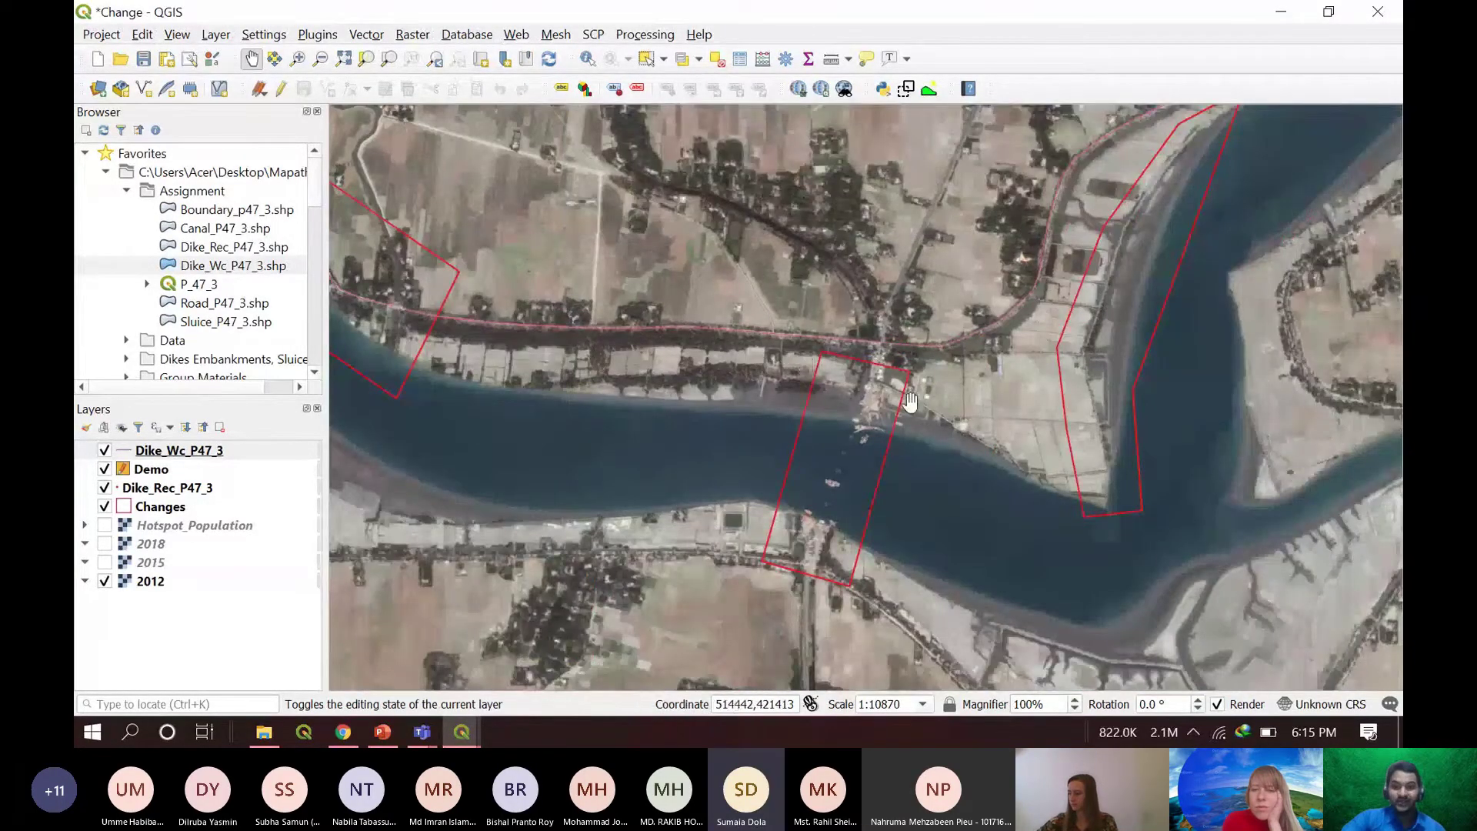
scroll(1079, 450, up, 1)
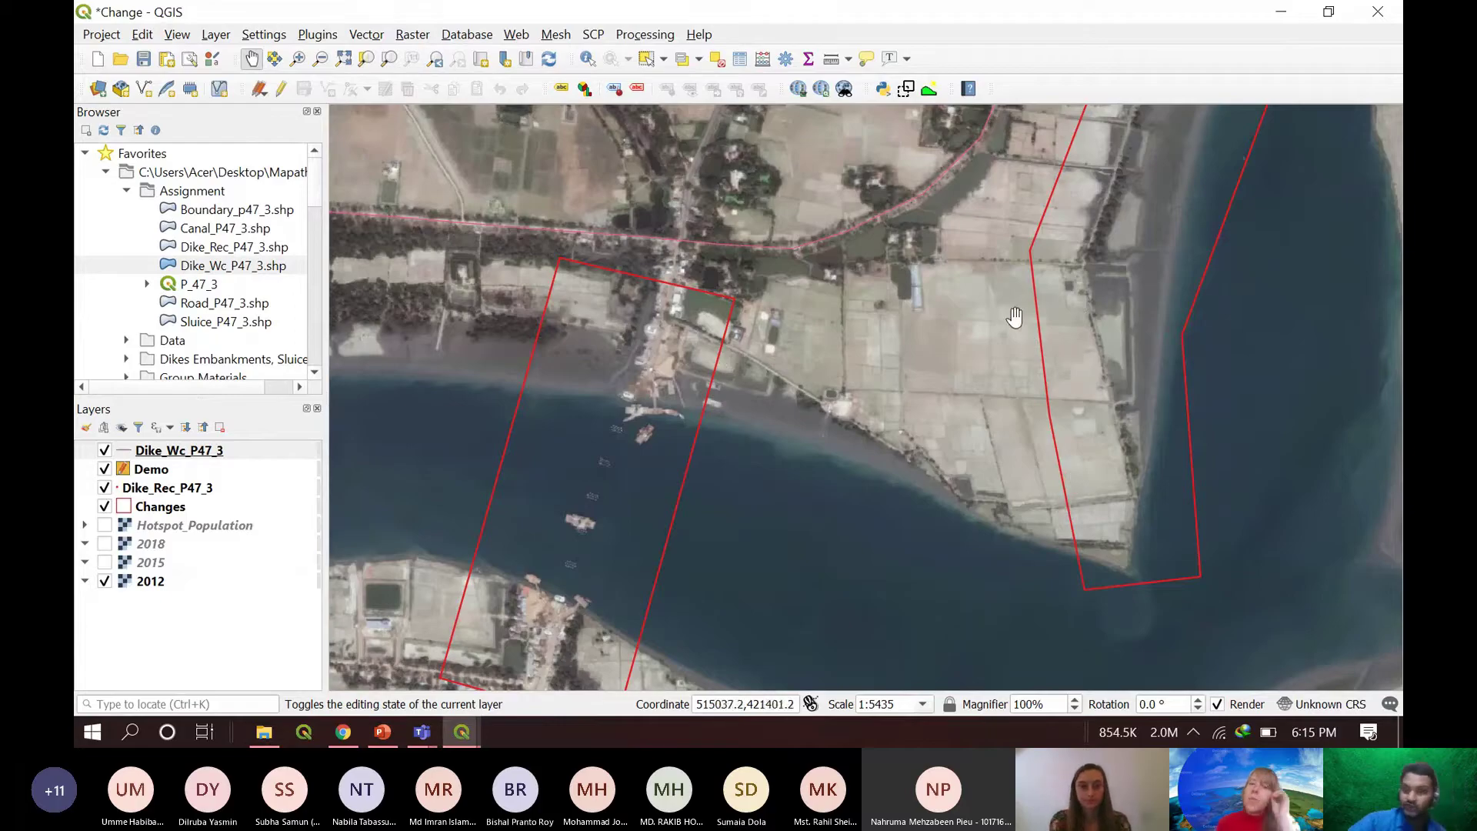
scroll(969, 308, down, 1)
drag(949, 280, 789, 435)
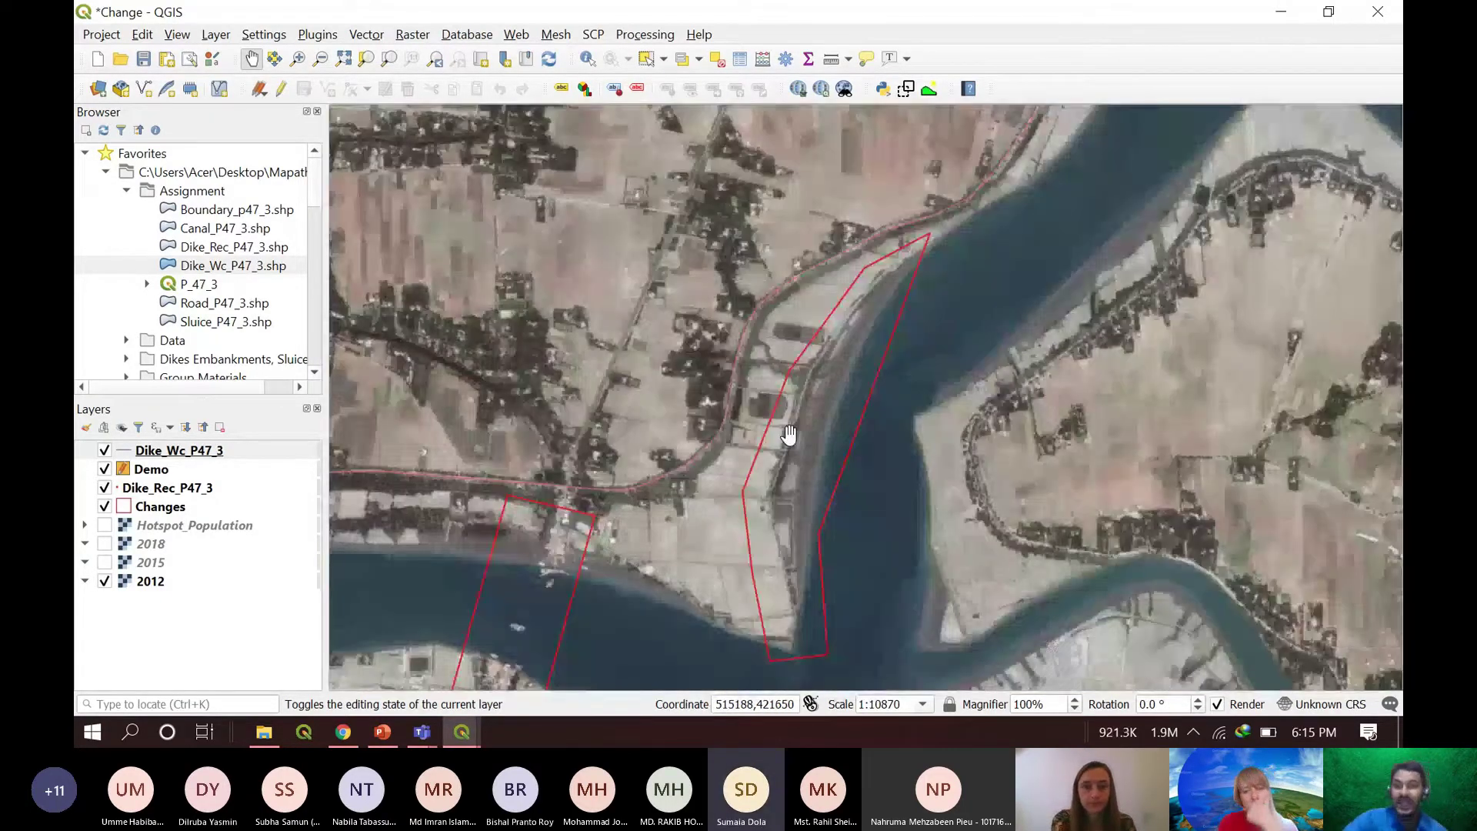
scroll(838, 269, down, 1)
drag(866, 246, 773, 403)
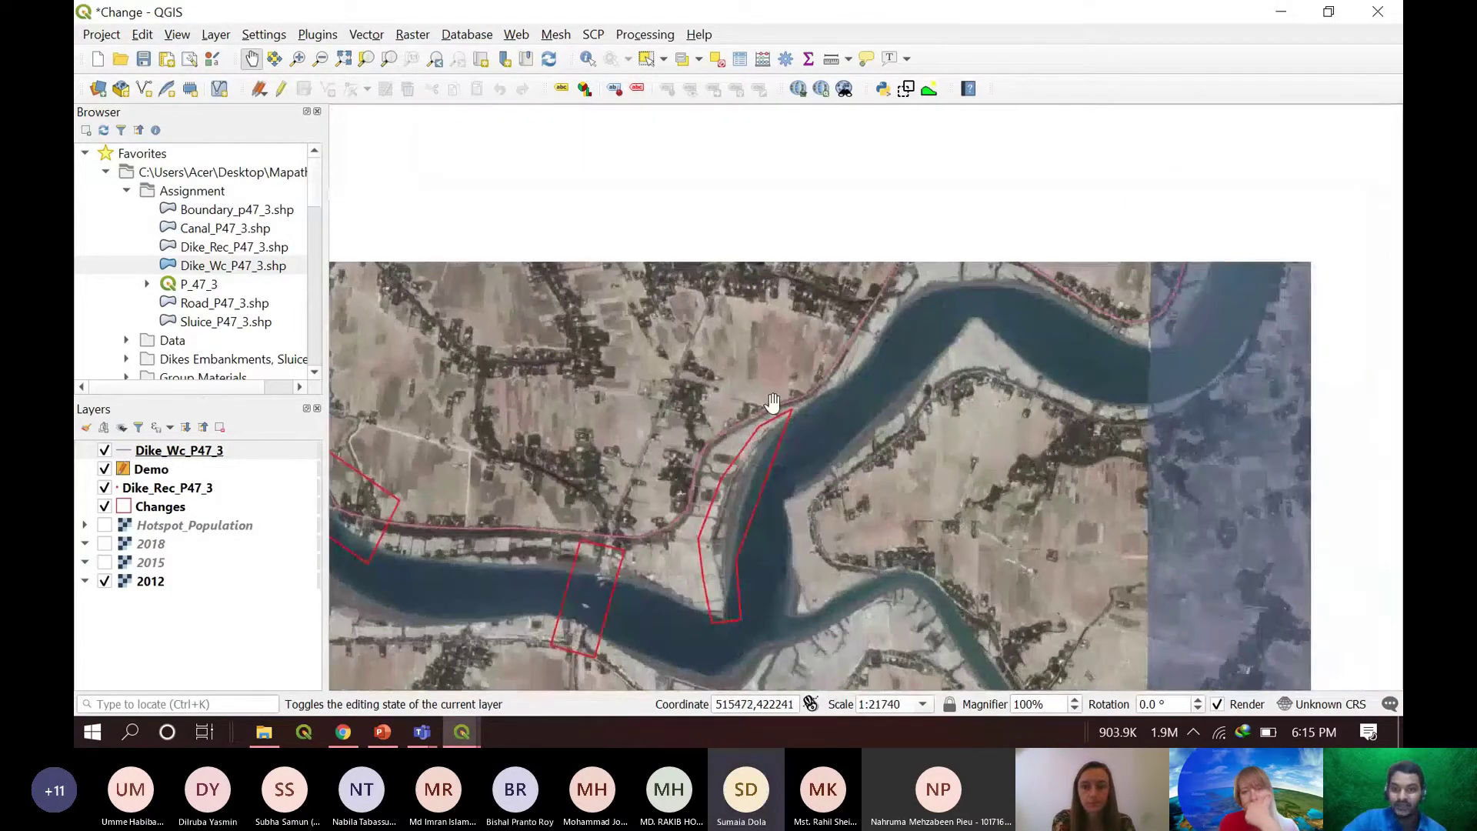
- Inspect the tree-lined dike just northeast of the elongated outline's tip close up on the 2012 imagery
scroll(794, 397, up, 2)
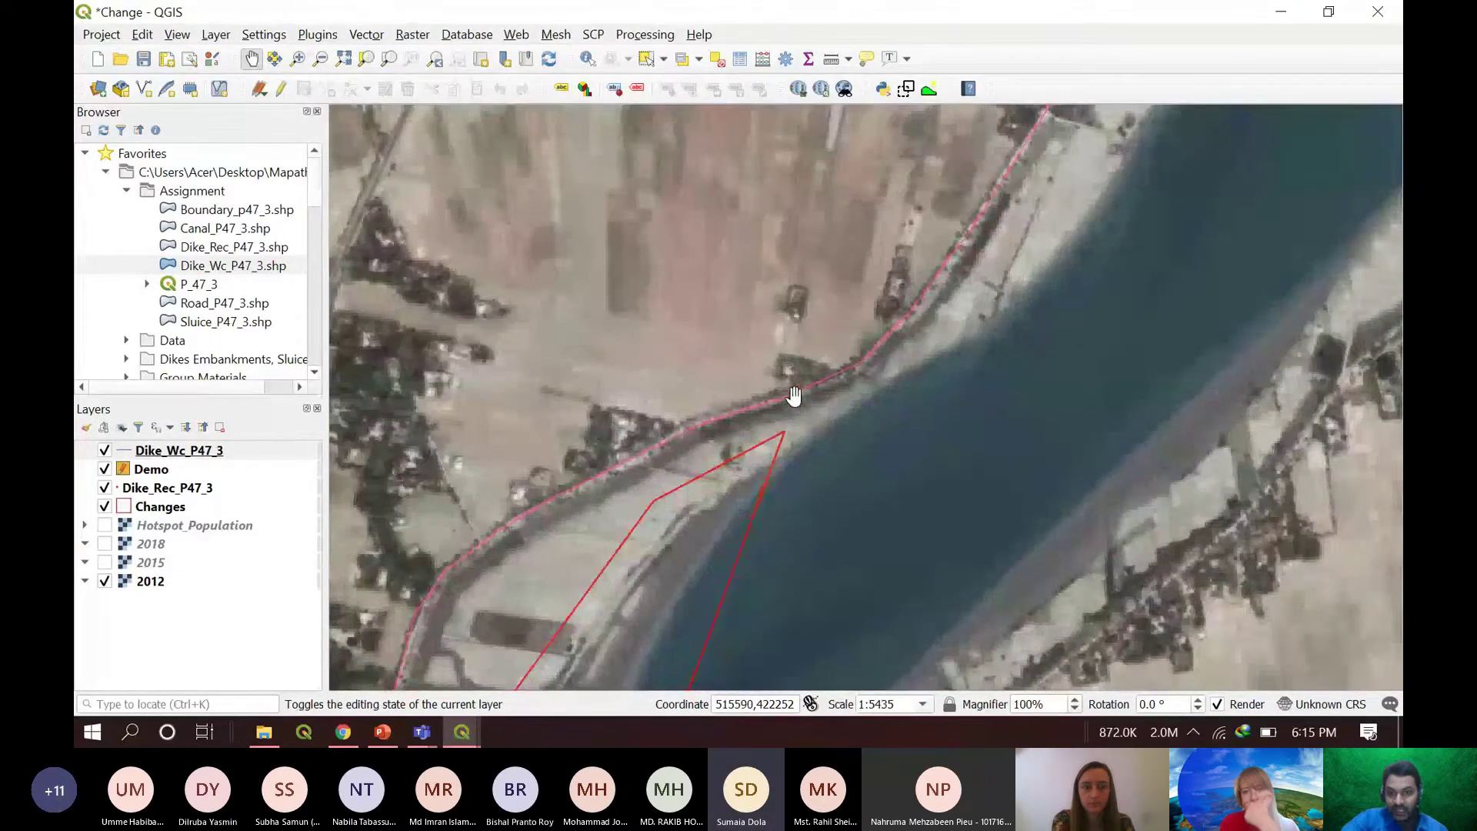
scroll(794, 397, up, 2)
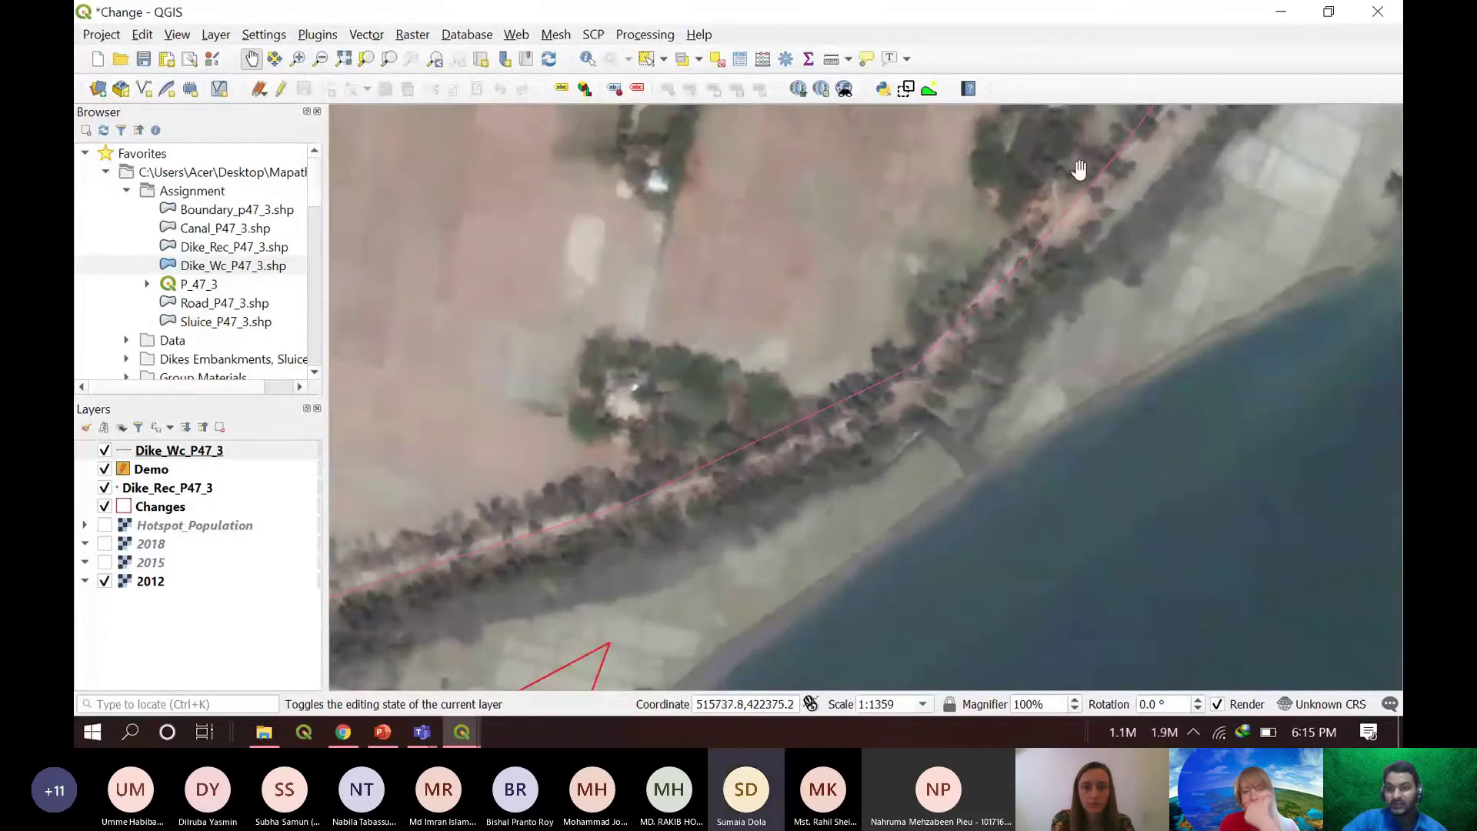
scroll(930, 339, up, 1)
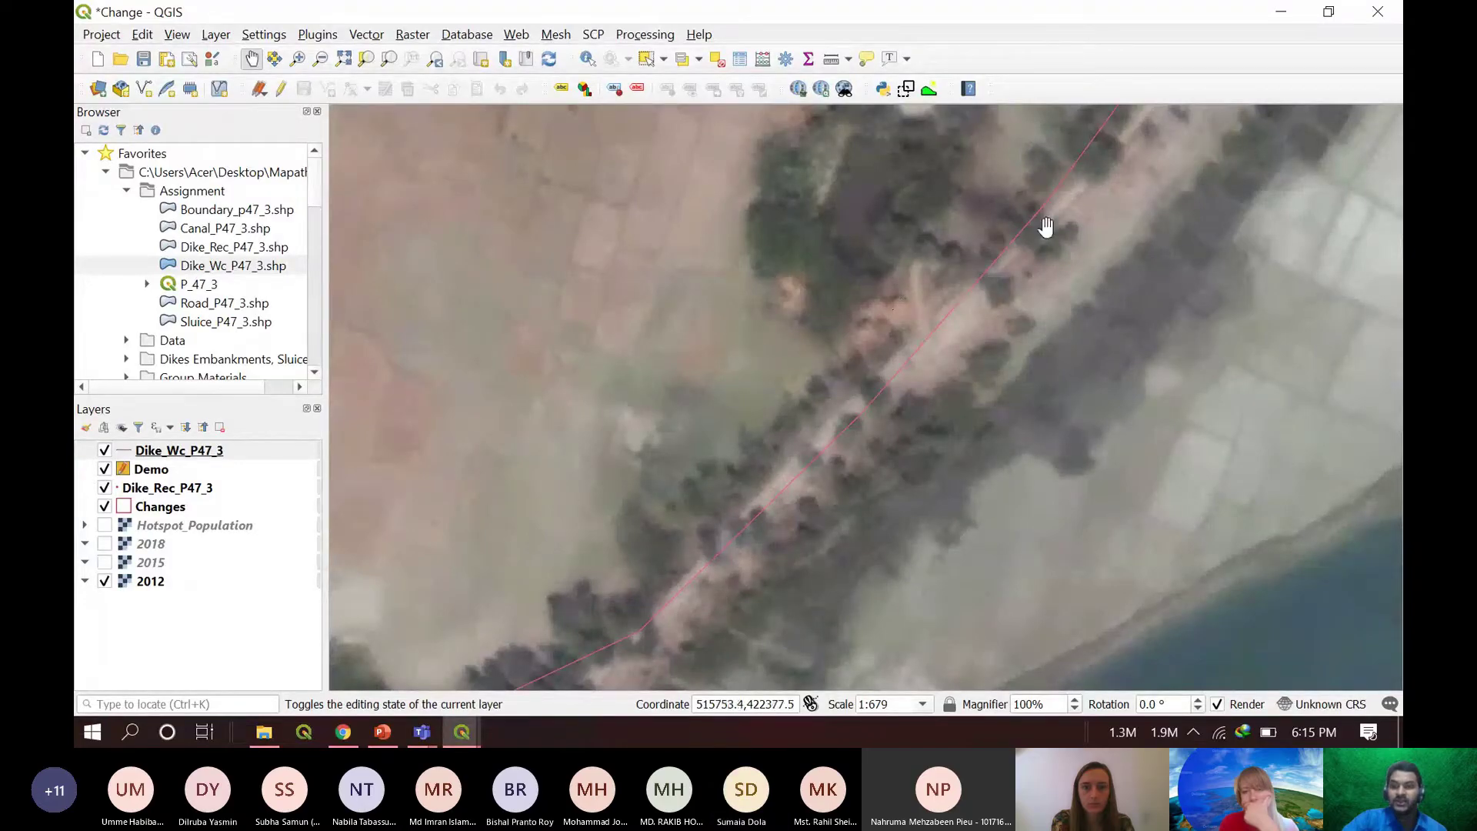
scroll(1046, 227, down, 1)
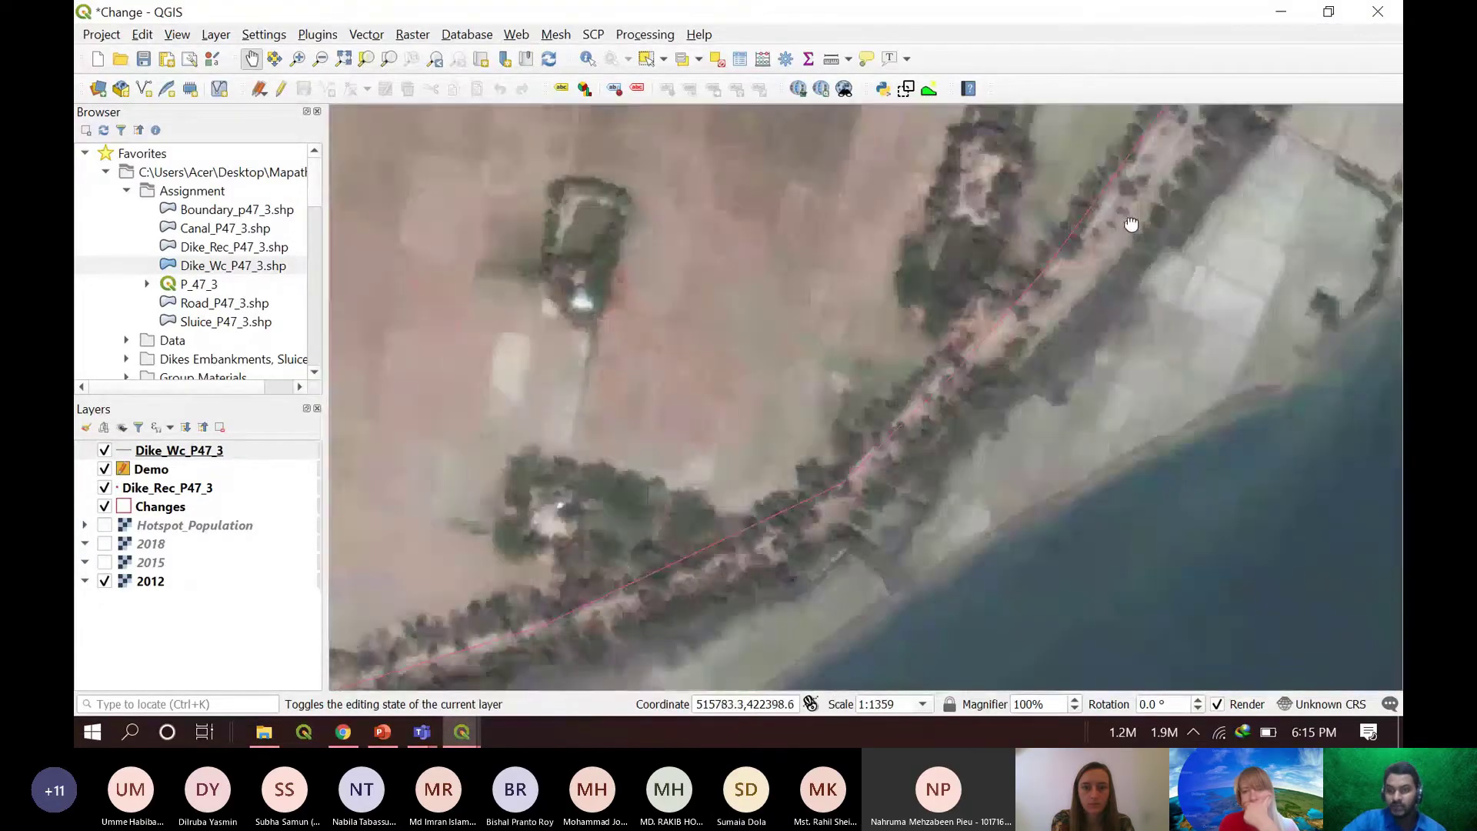
drag(1167, 114, 1047, 297)
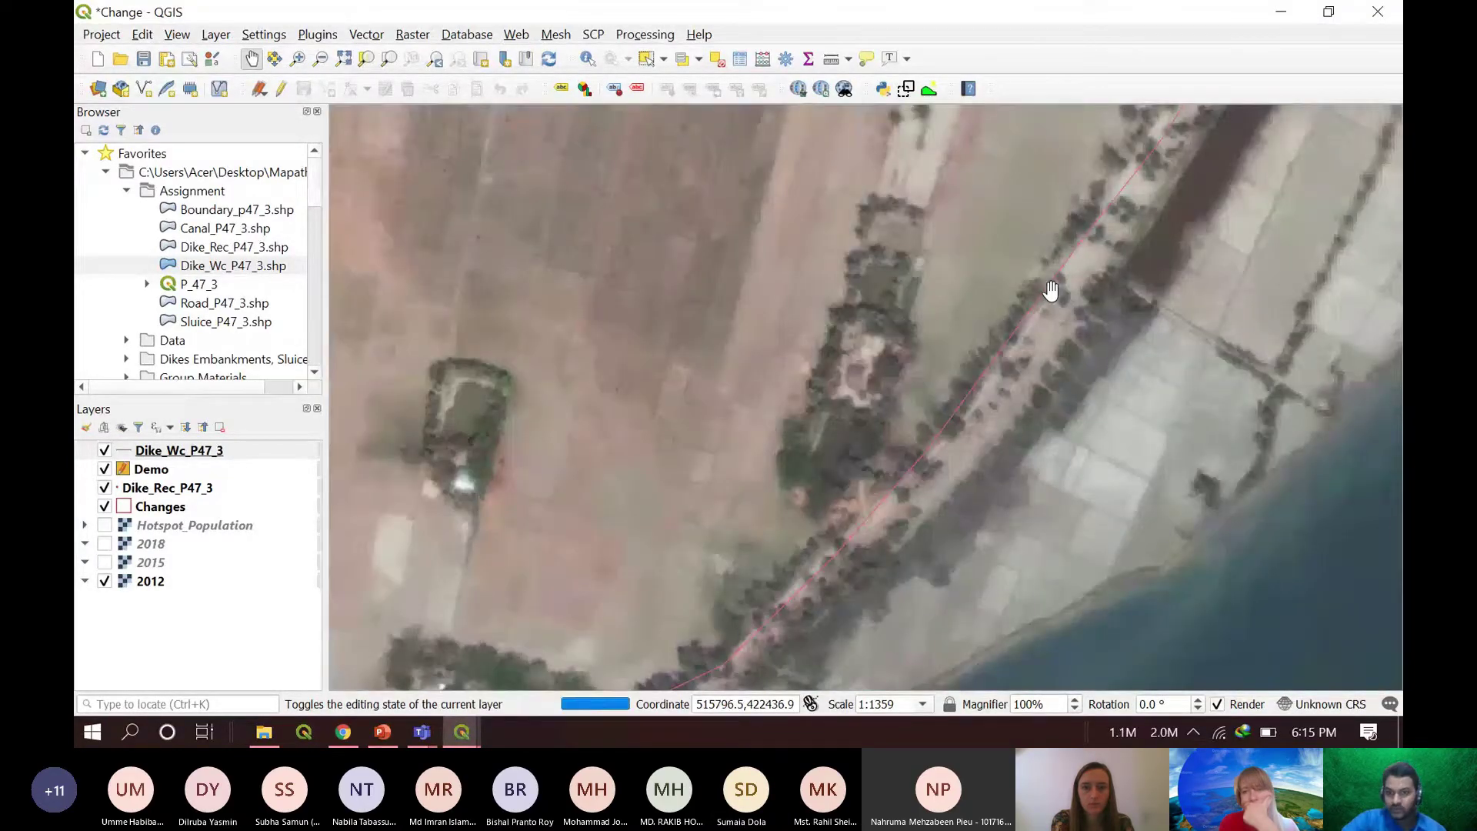
drag(1124, 181, 1018, 423)
- Examine the dike and the riverside fields farther northeast, up to the settlement, and back to the dike bend
scroll(999, 377, down, 1)
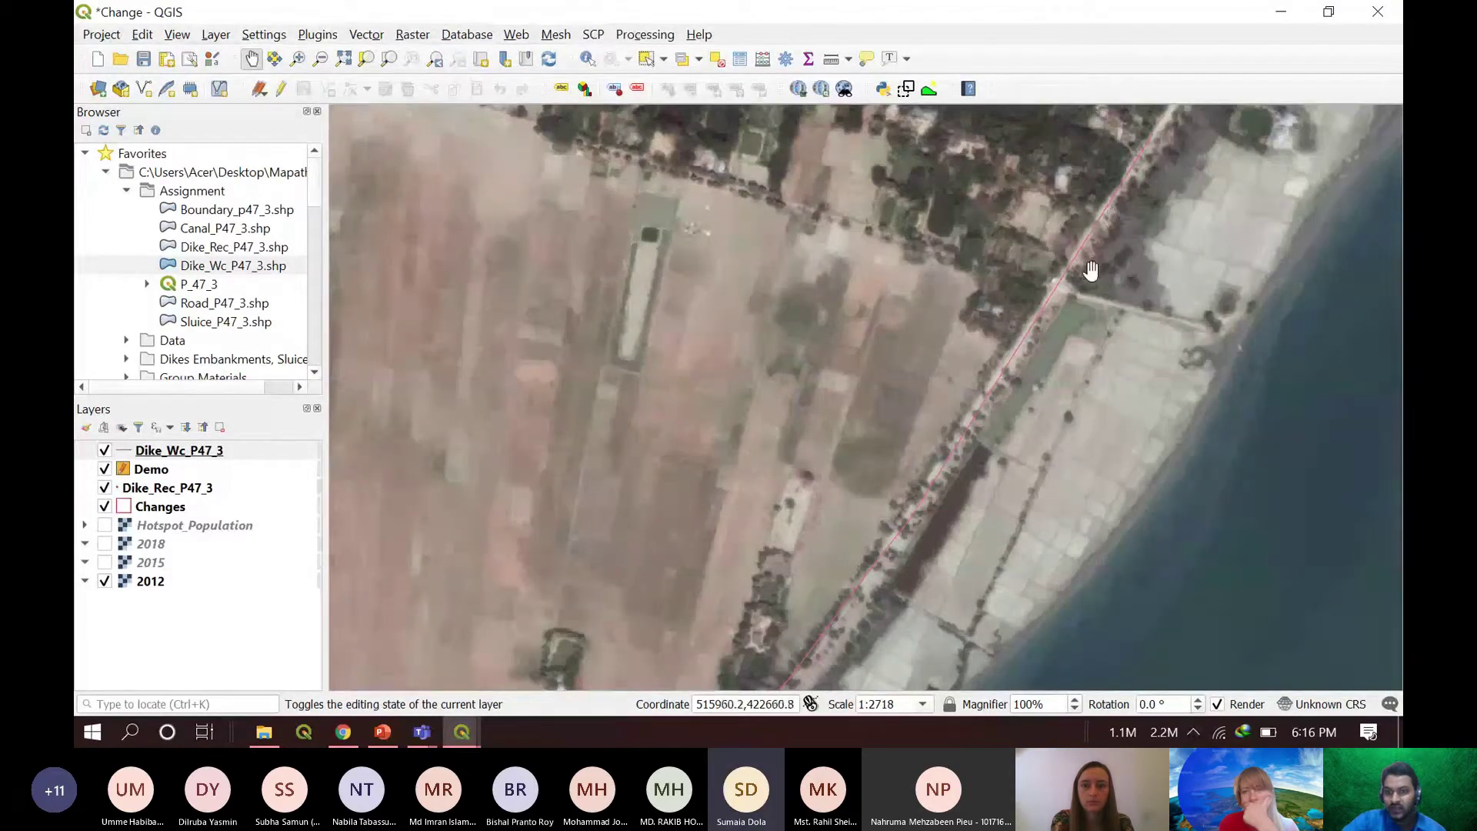
scroll(1091, 269, down, 1)
scroll(979, 495, up, 2)
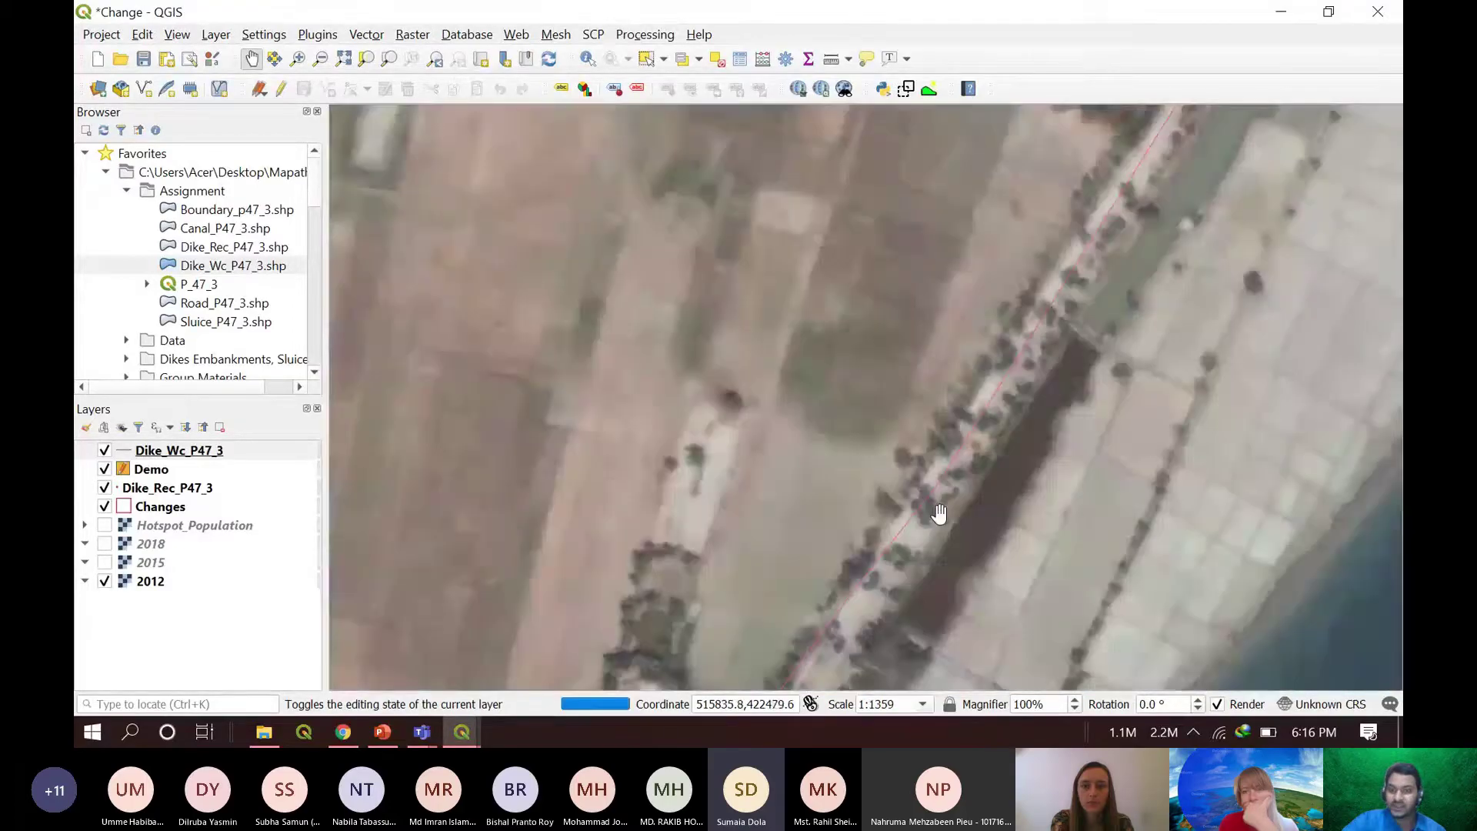
scroll(1012, 343, down, 1)
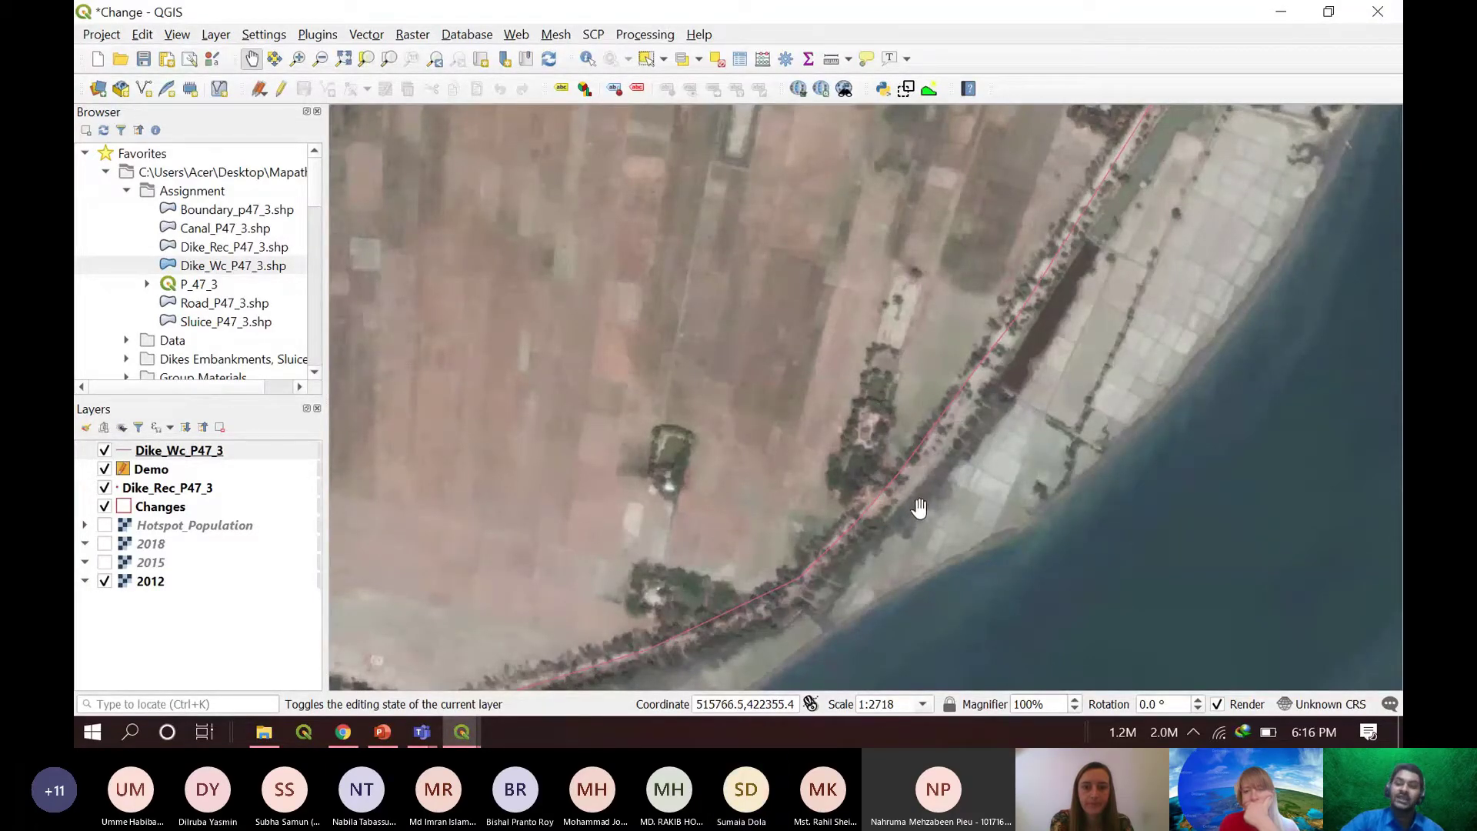
drag(876, 599, 910, 498)
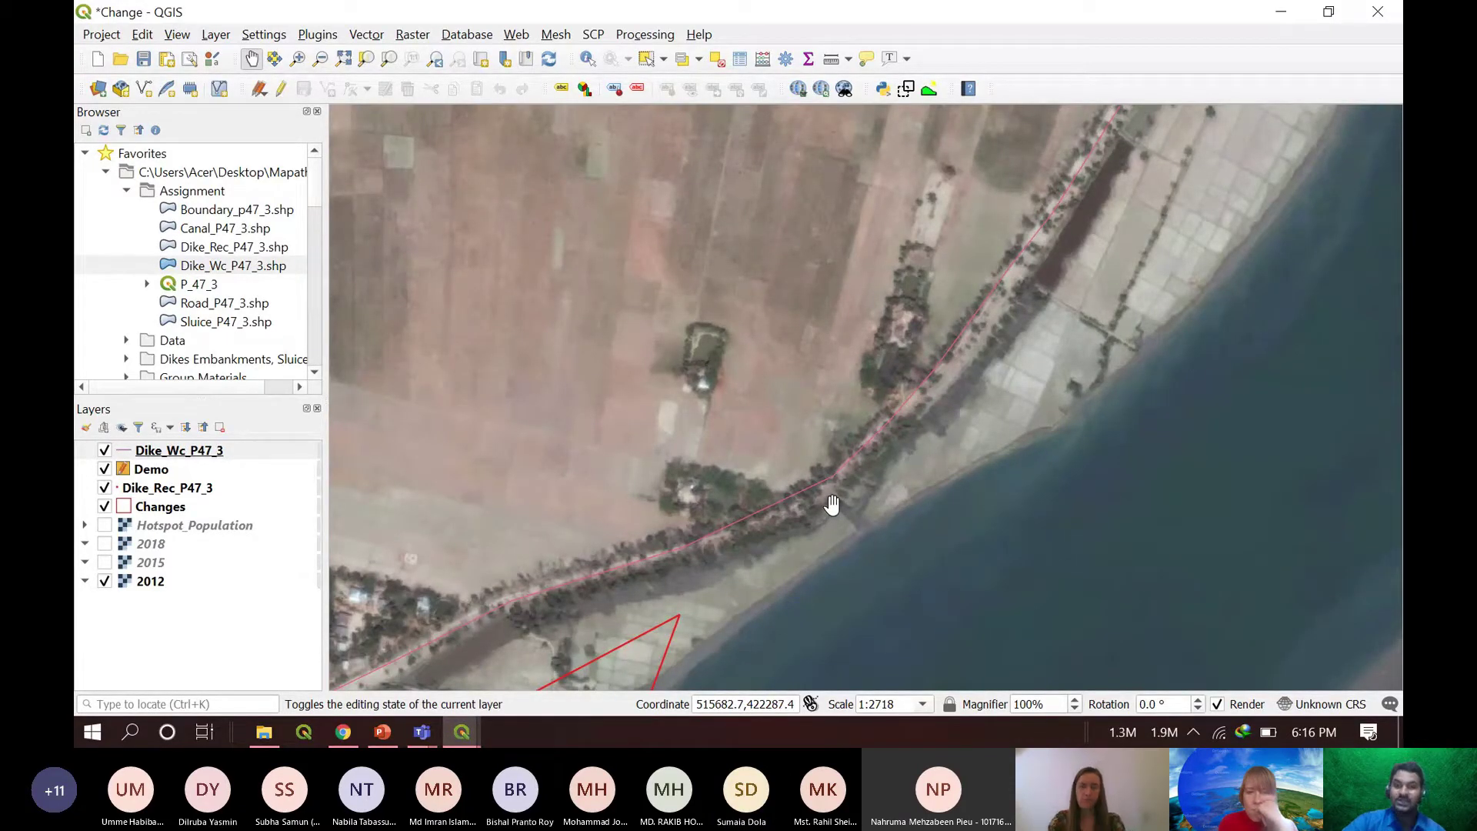
- Inspect the narrow riverbank at the dike bend near the elongated outline's tip, at close and wider scales
scroll(832, 504, up, 1)
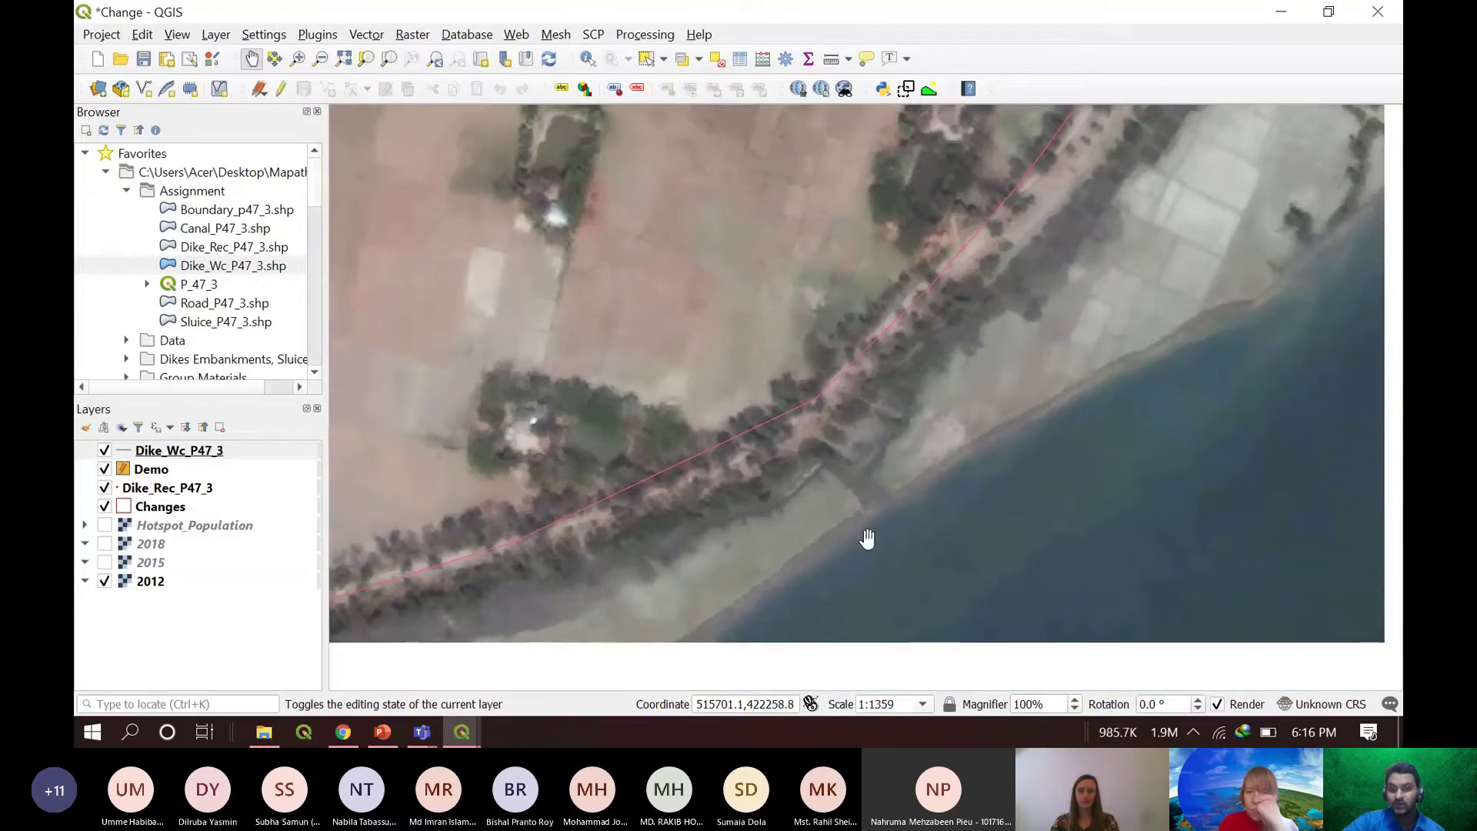
scroll(866, 537, up, 1)
scroll(790, 376, down, 2)
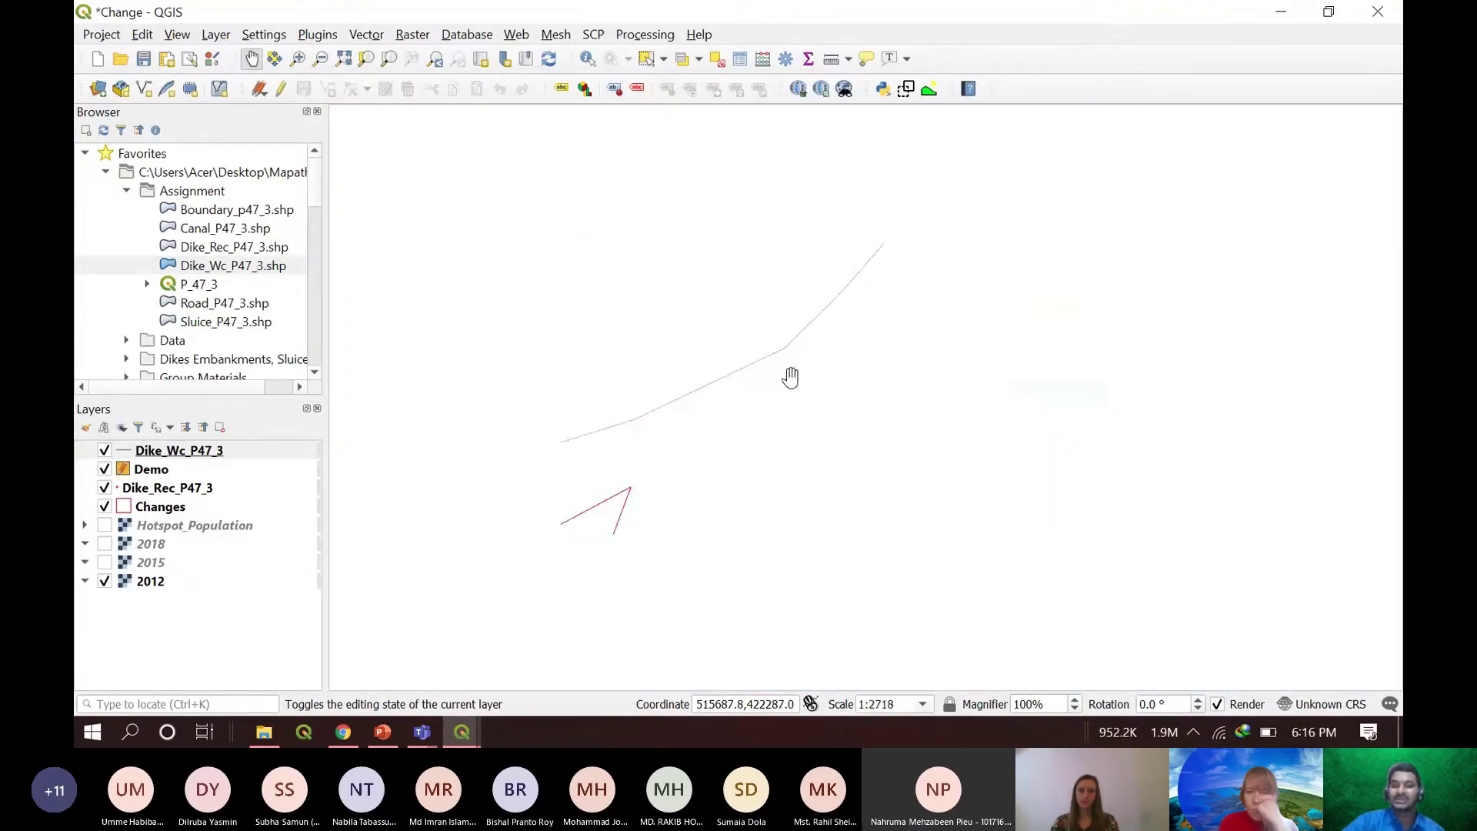
scroll(791, 375, down, 2)
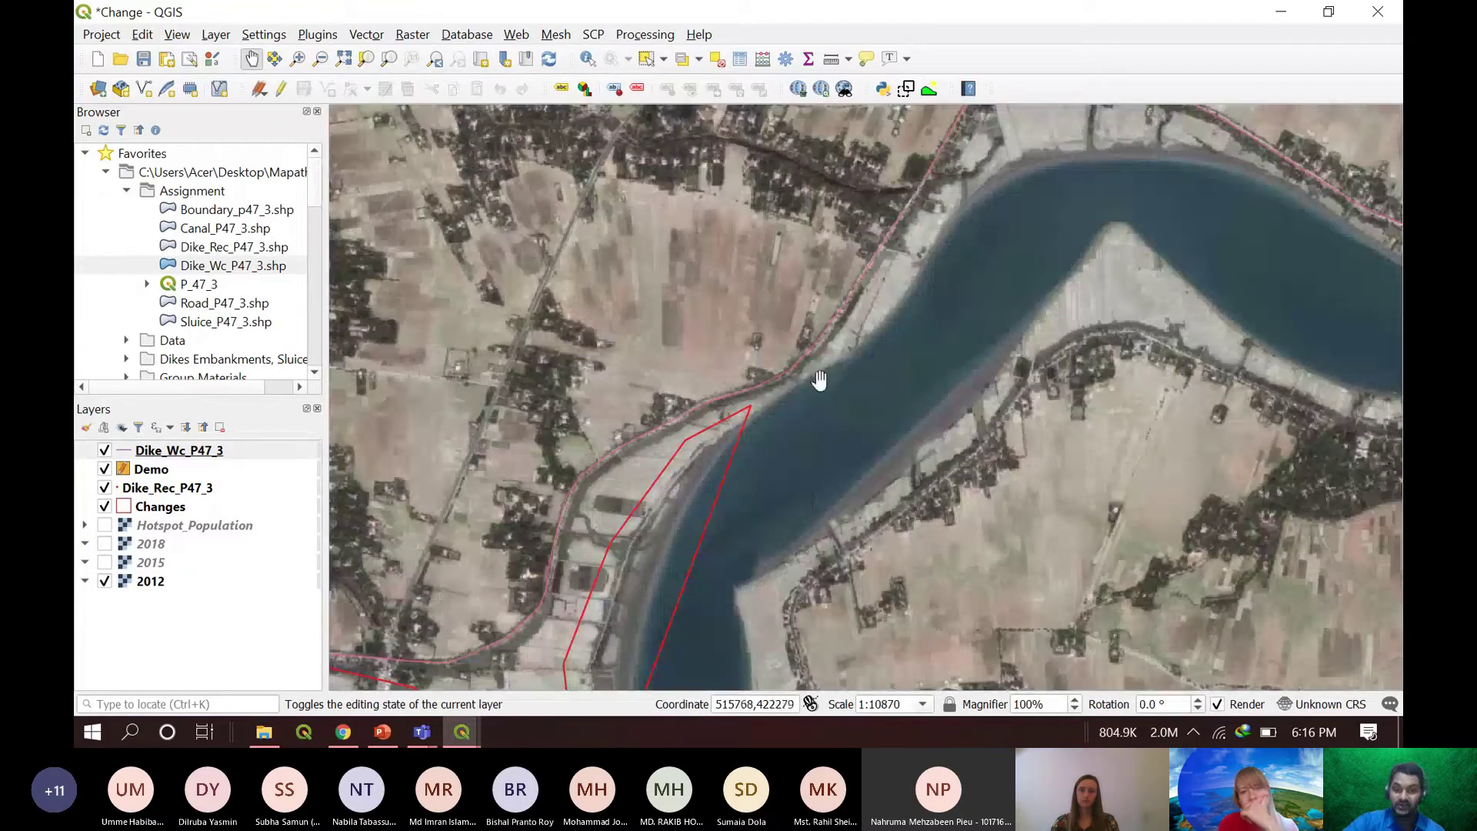
scroll(819, 383, up, 1)
scroll(817, 390, down, 1)
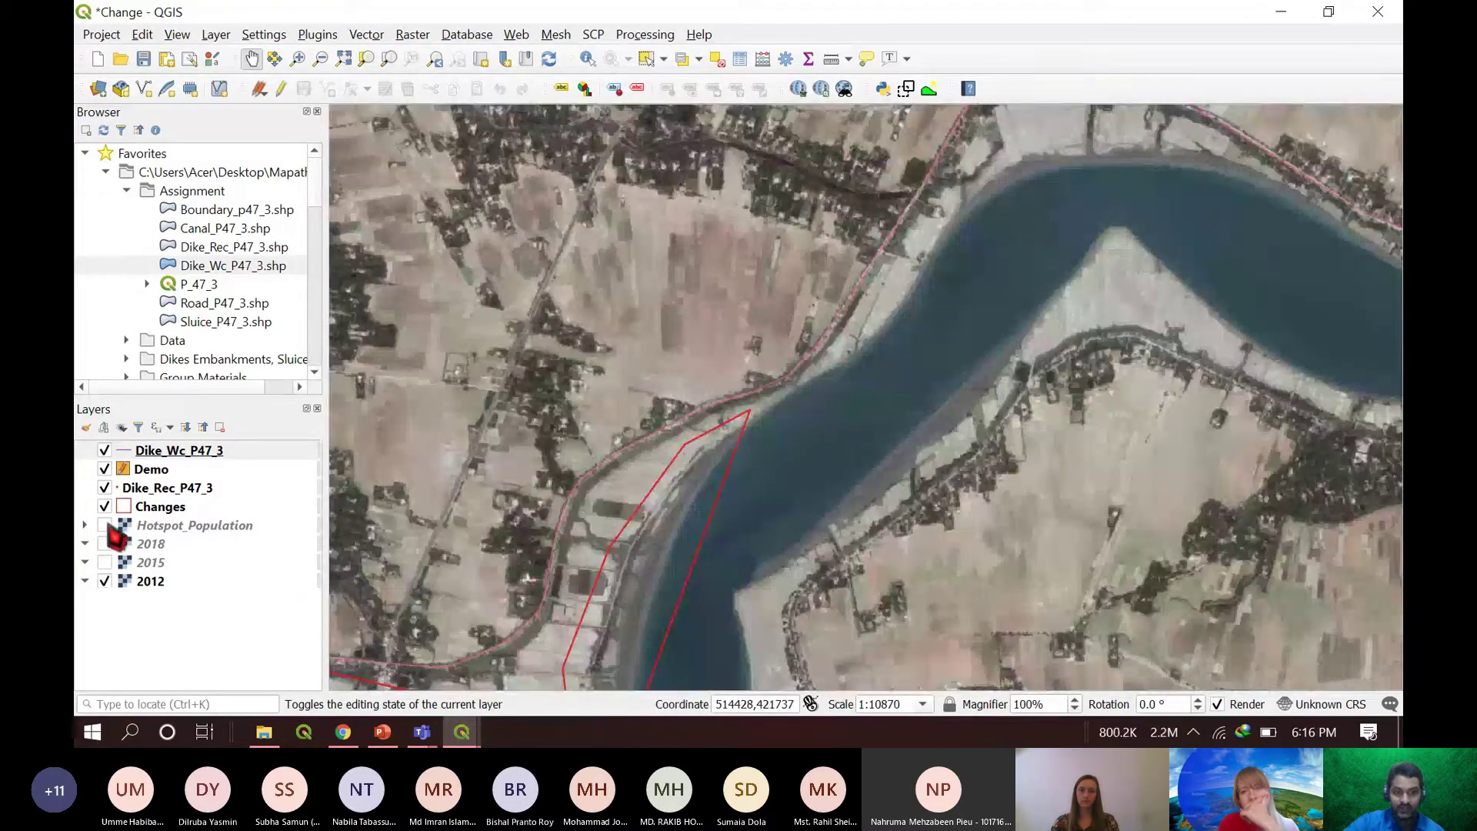
- Compare the 2018 and 2012 imagery around the elongated outline and the river bend by switching the 2018 layer's visibility
click(105, 526)
click(105, 526)
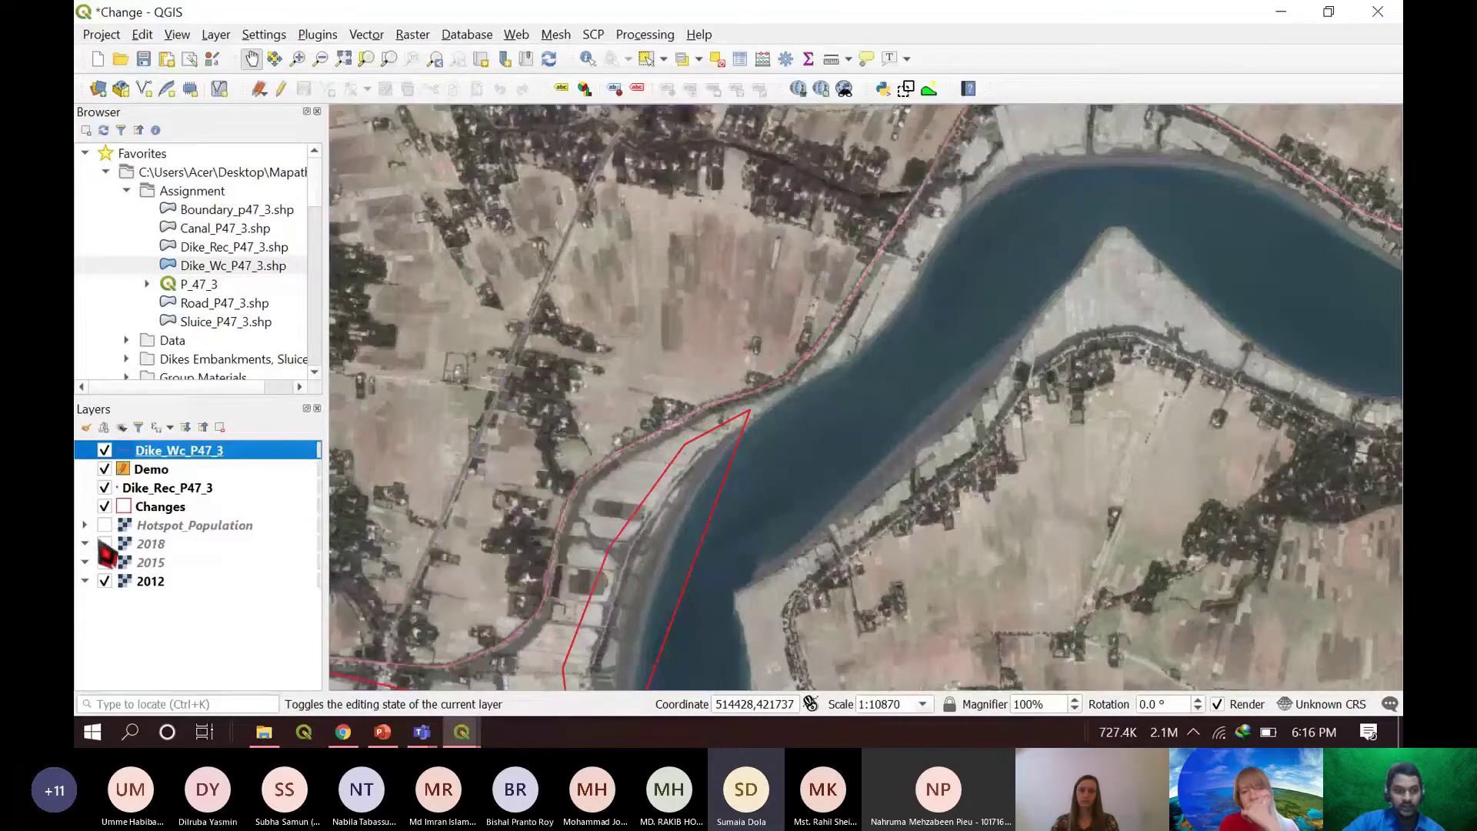
click(105, 544)
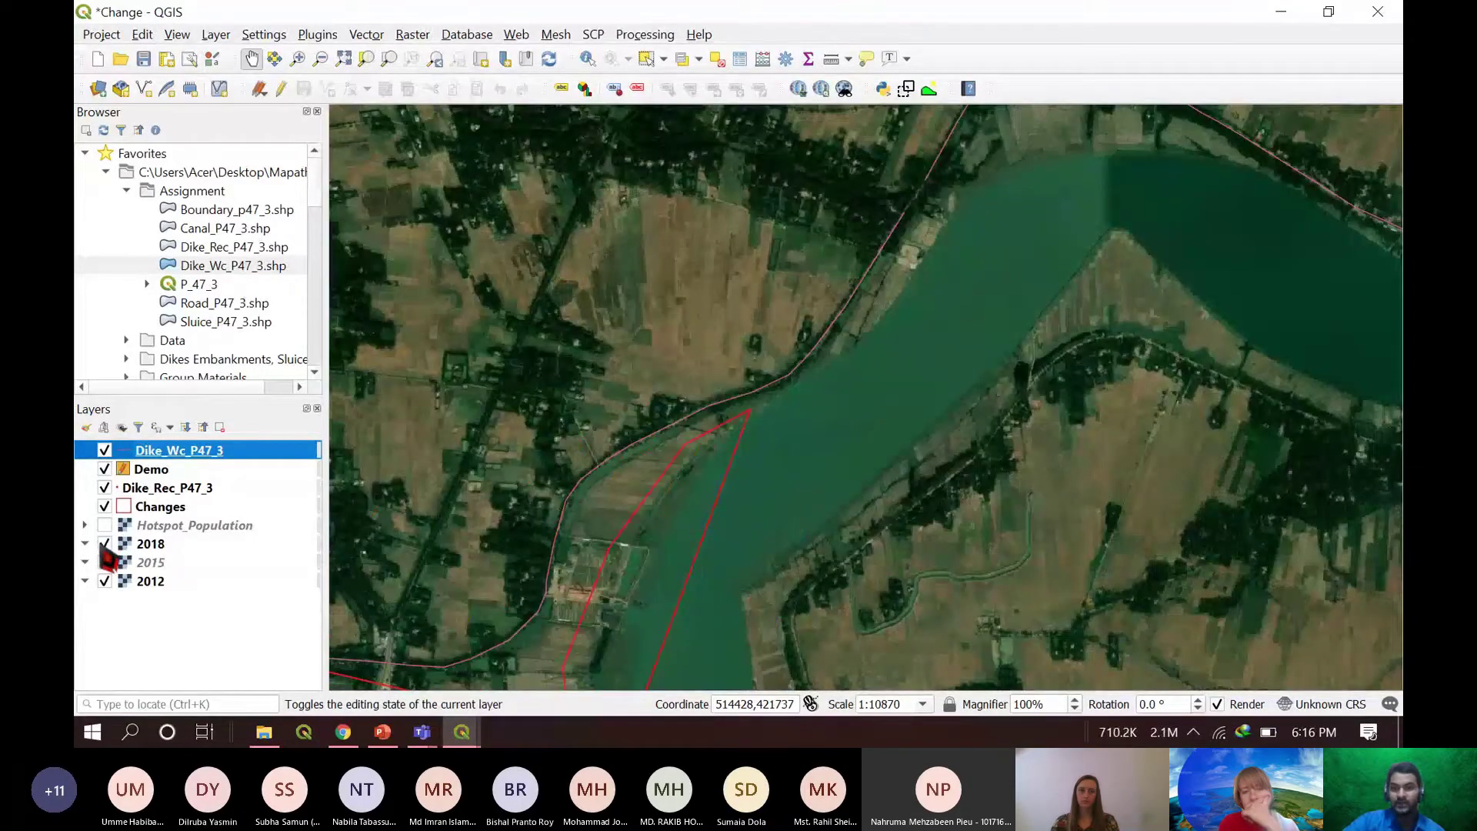
click(106, 544)
click(105, 544)
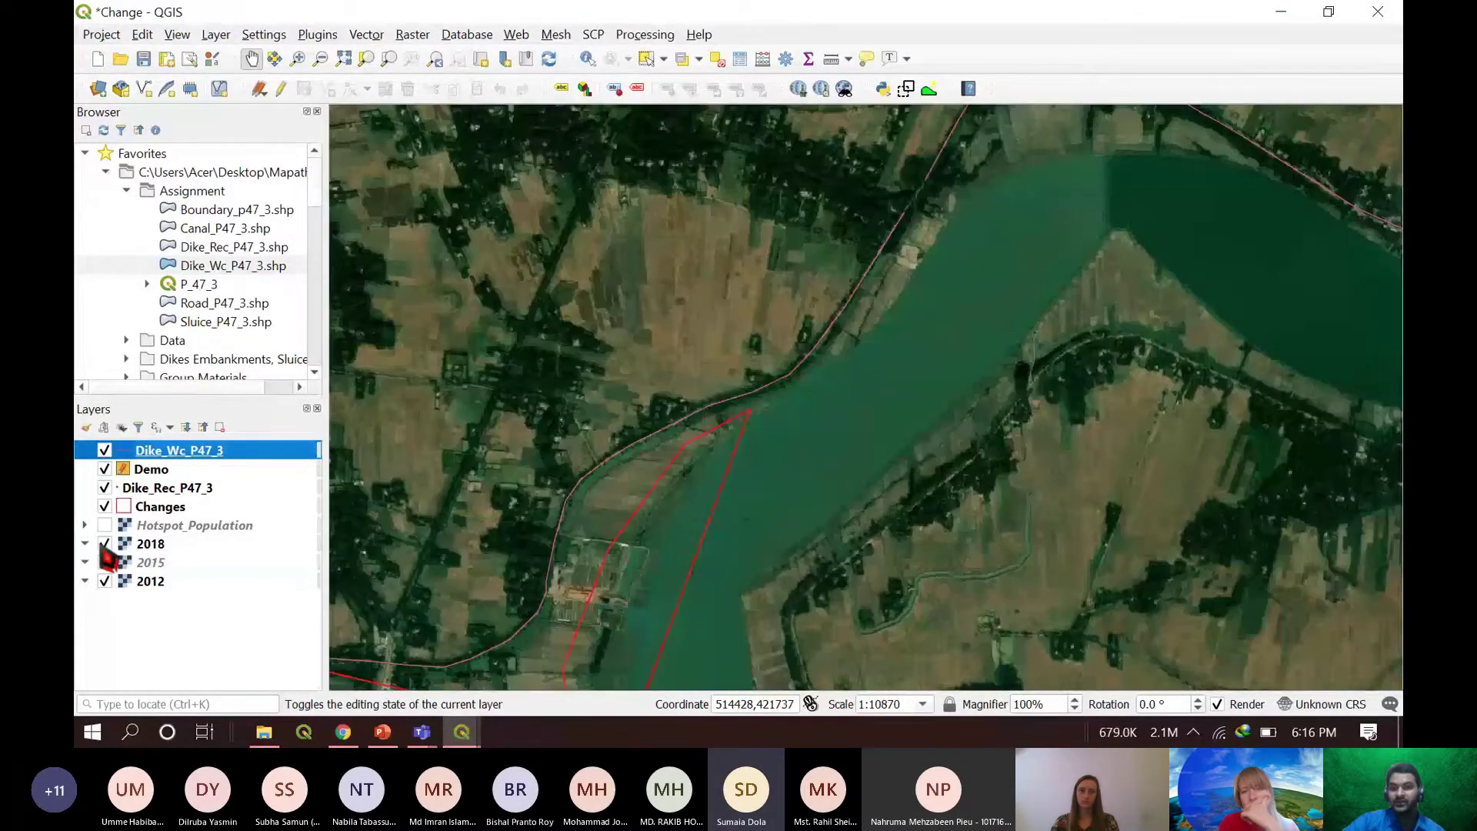
click(106, 544)
click(106, 544)
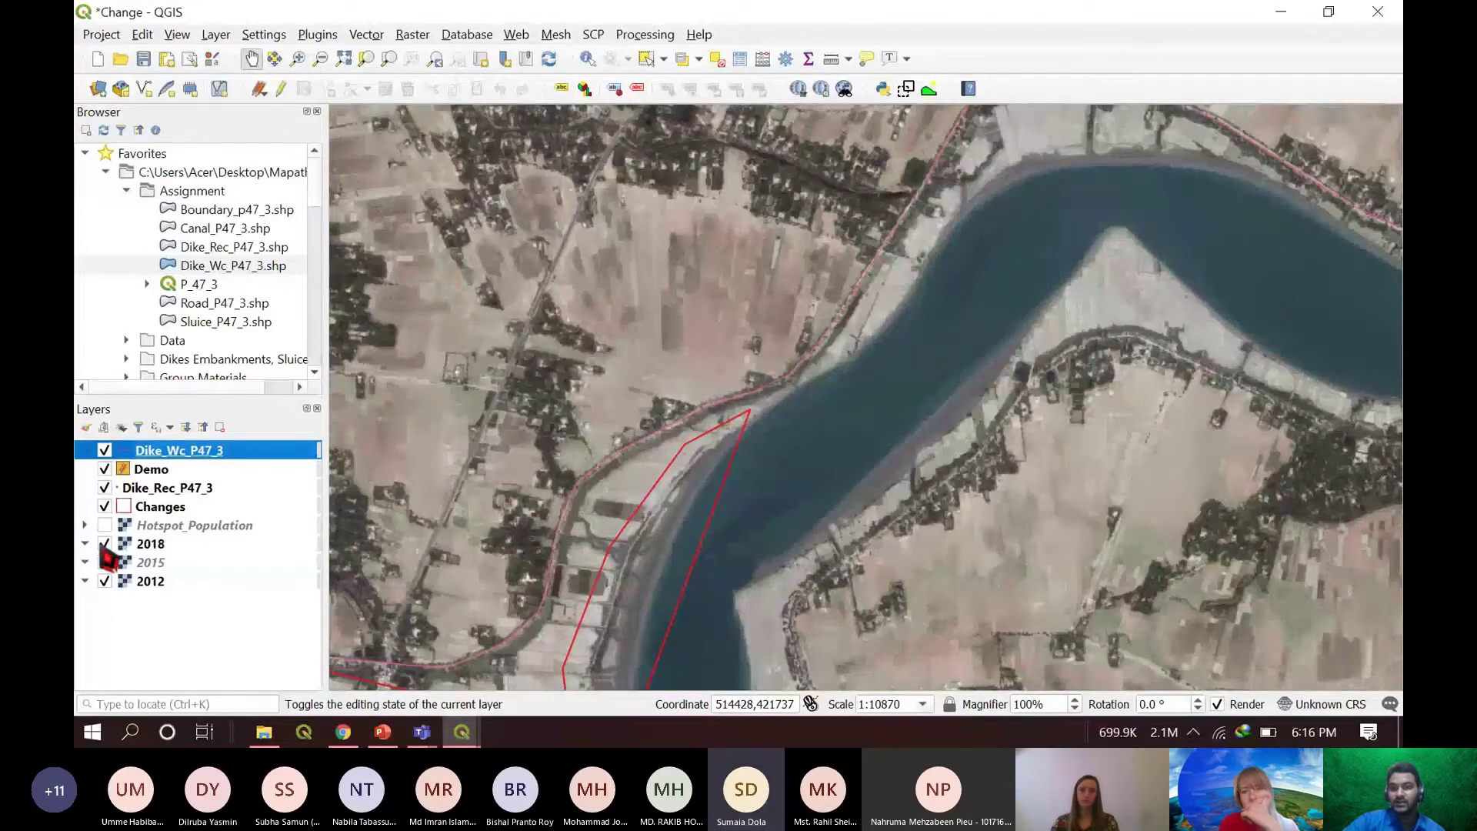
click(105, 544)
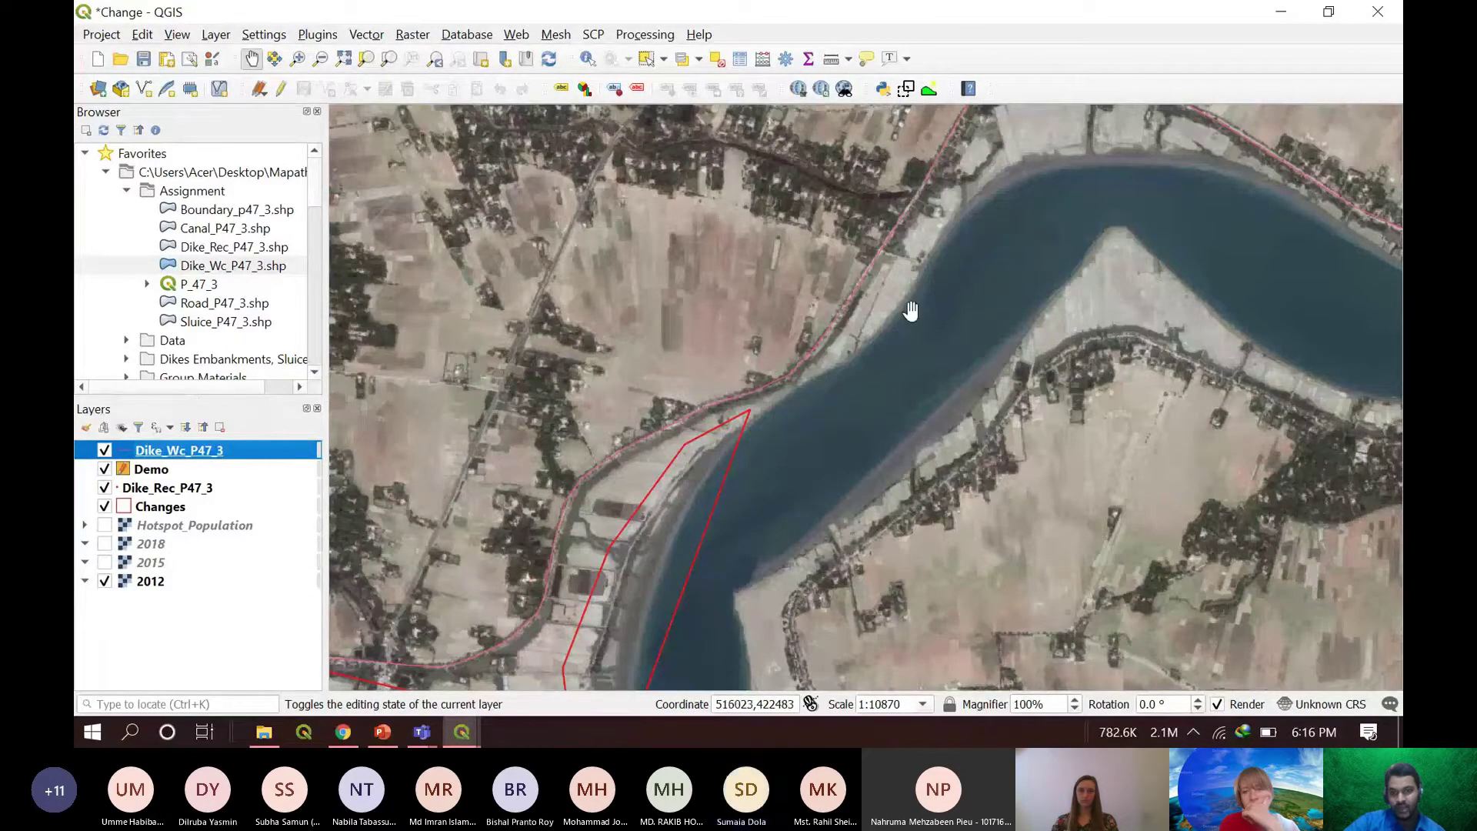
- Compare the riverbank at the elongated outline's northern tip on the 2018 and 2012 imagery at a closer scale
click(105, 543)
scroll(725, 408, up, 2)
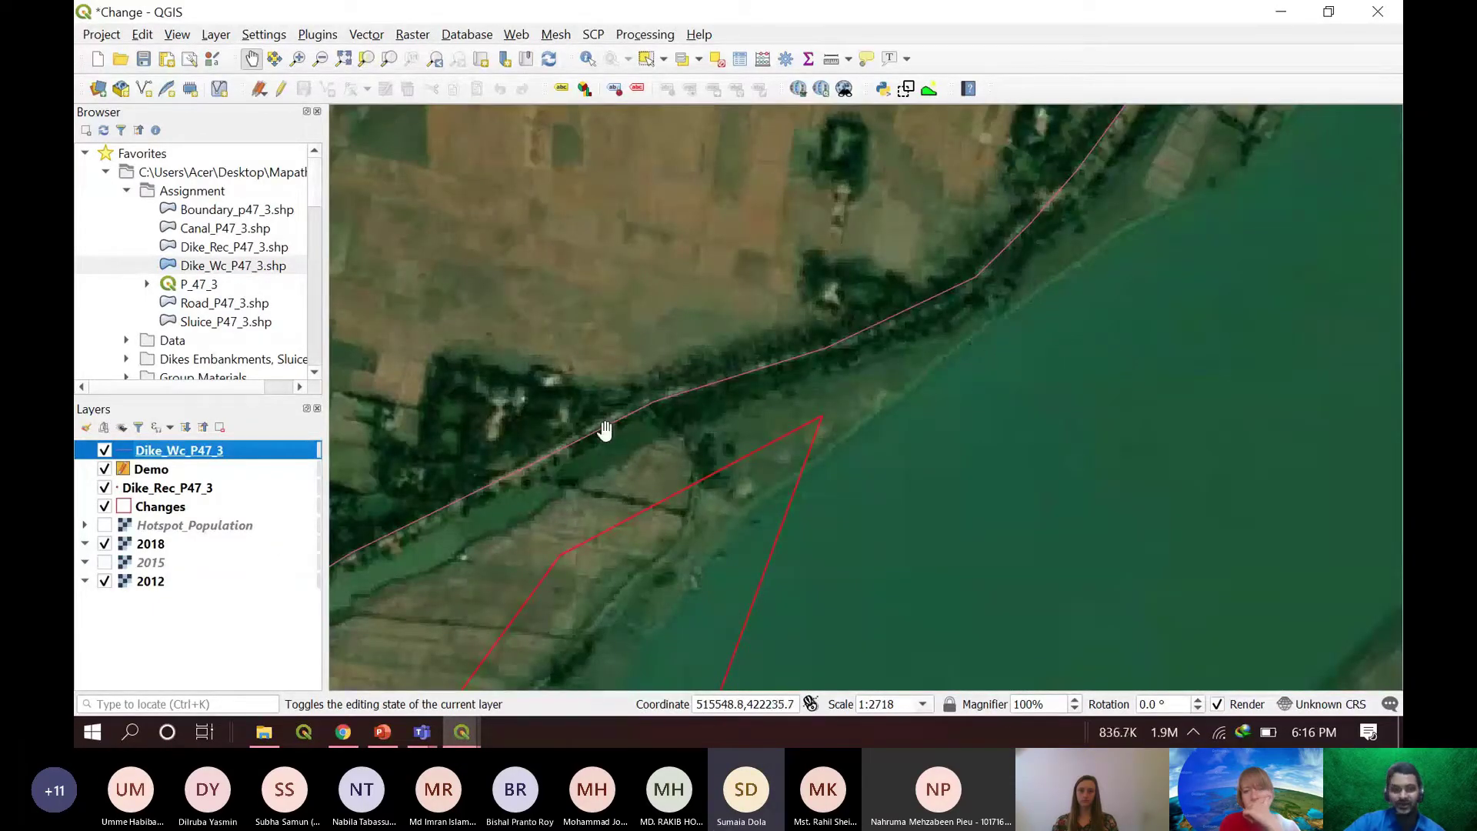
click(106, 544)
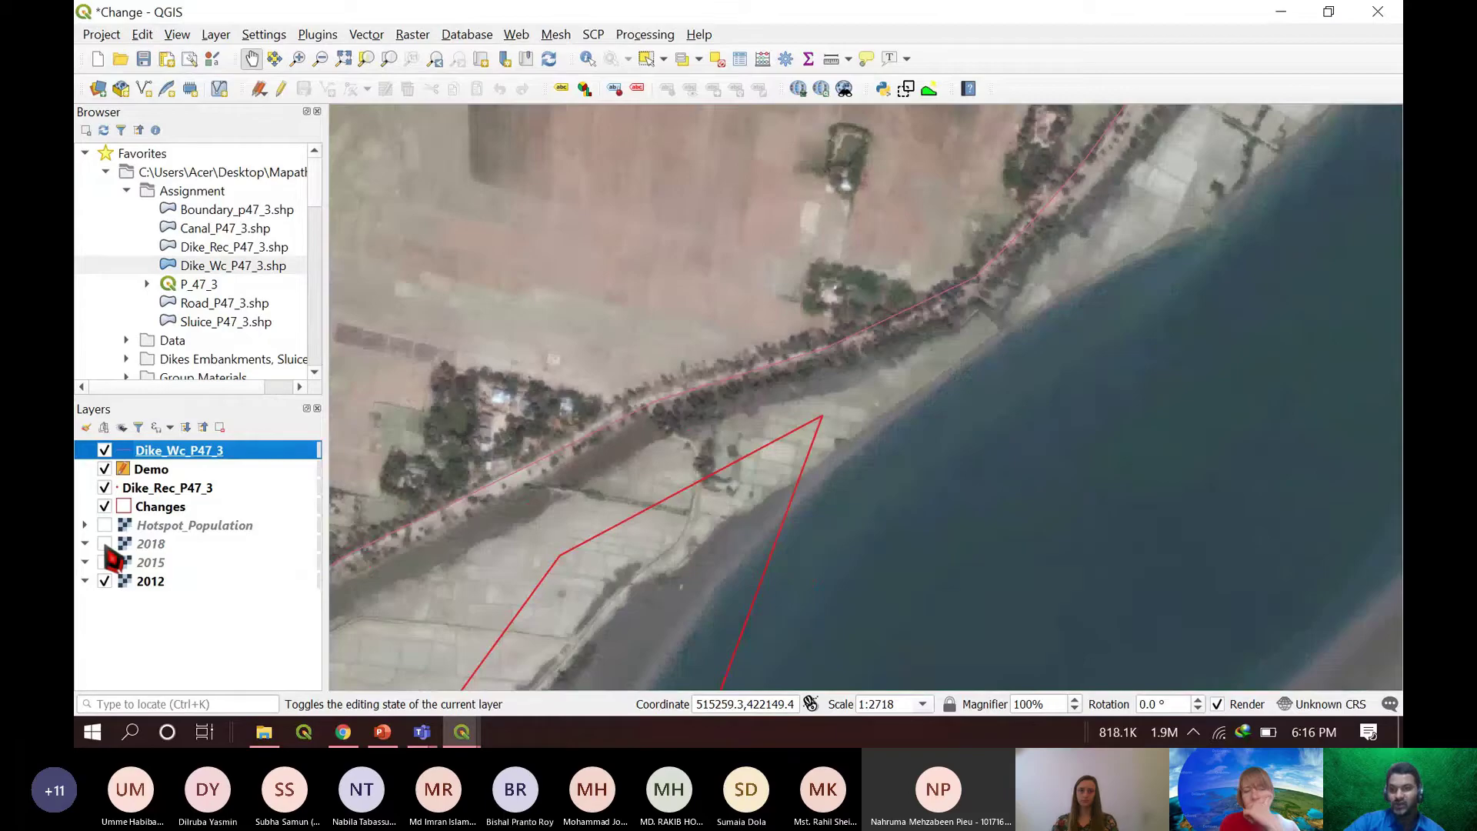
- Display the 2015 and 2018 imagery layers over the narrow riverbank at the dike bend
scroll(1116, 358, up, 1)
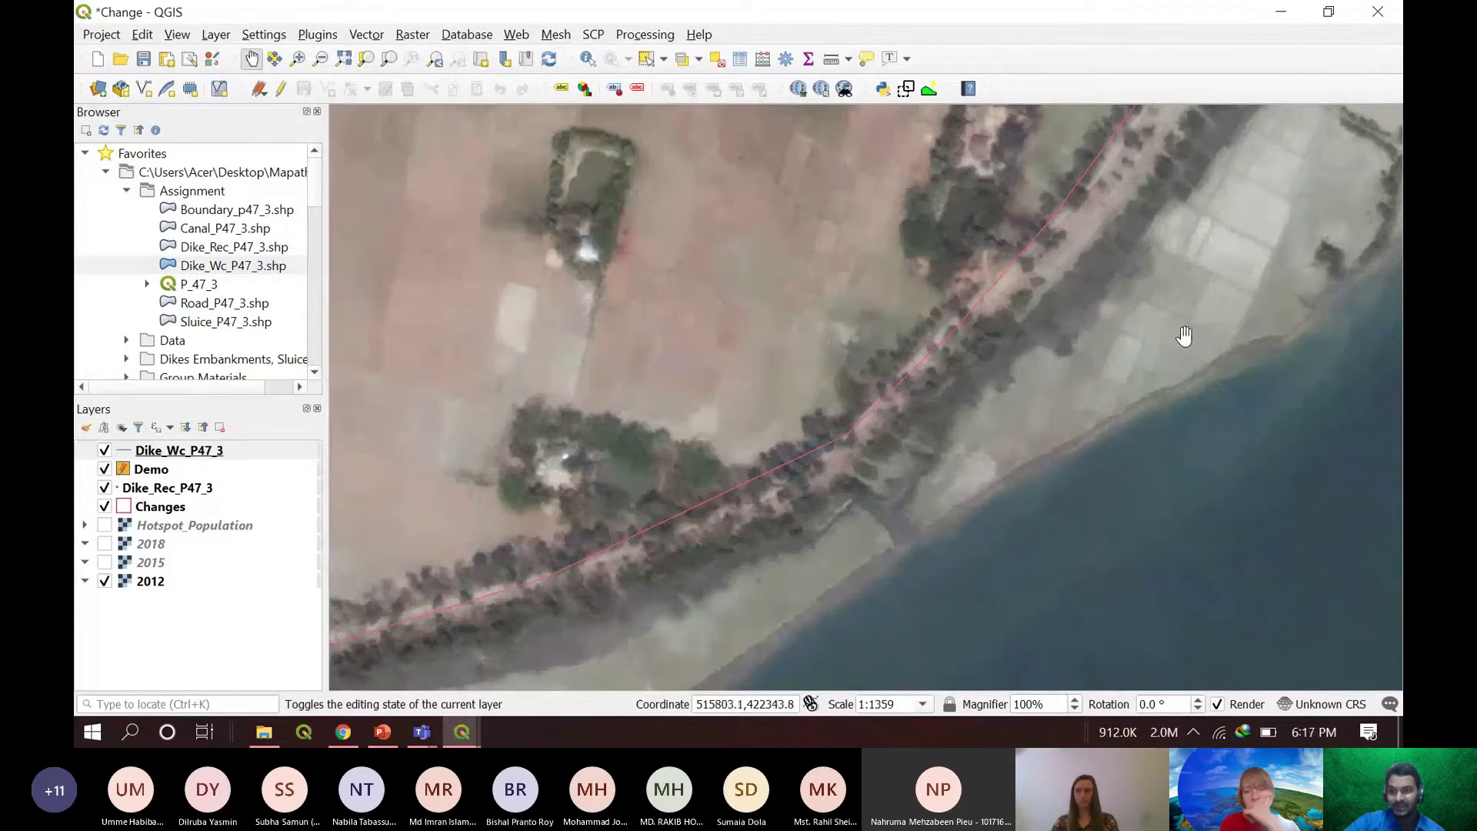
click(105, 562)
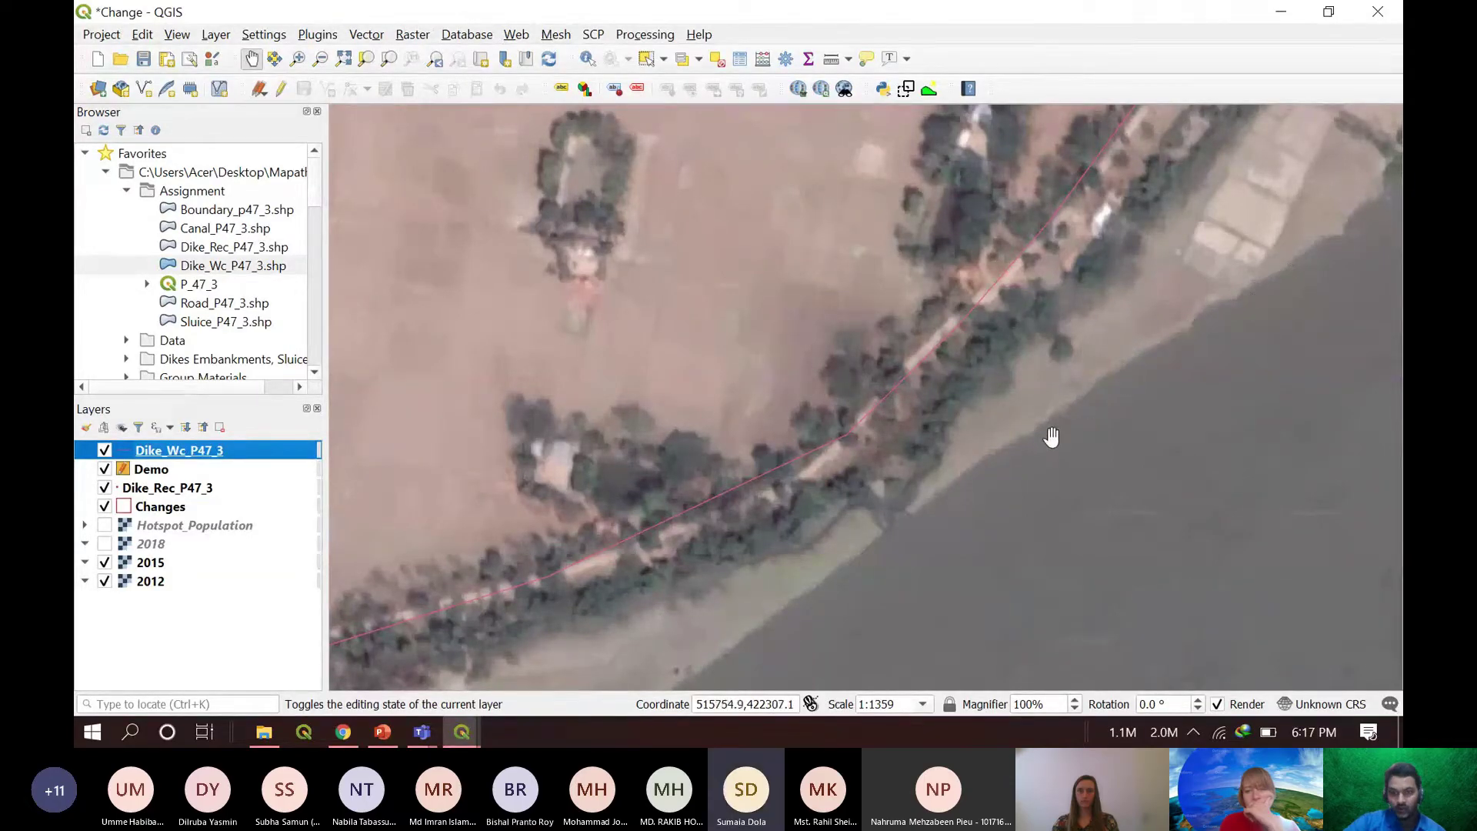
click(104, 543)
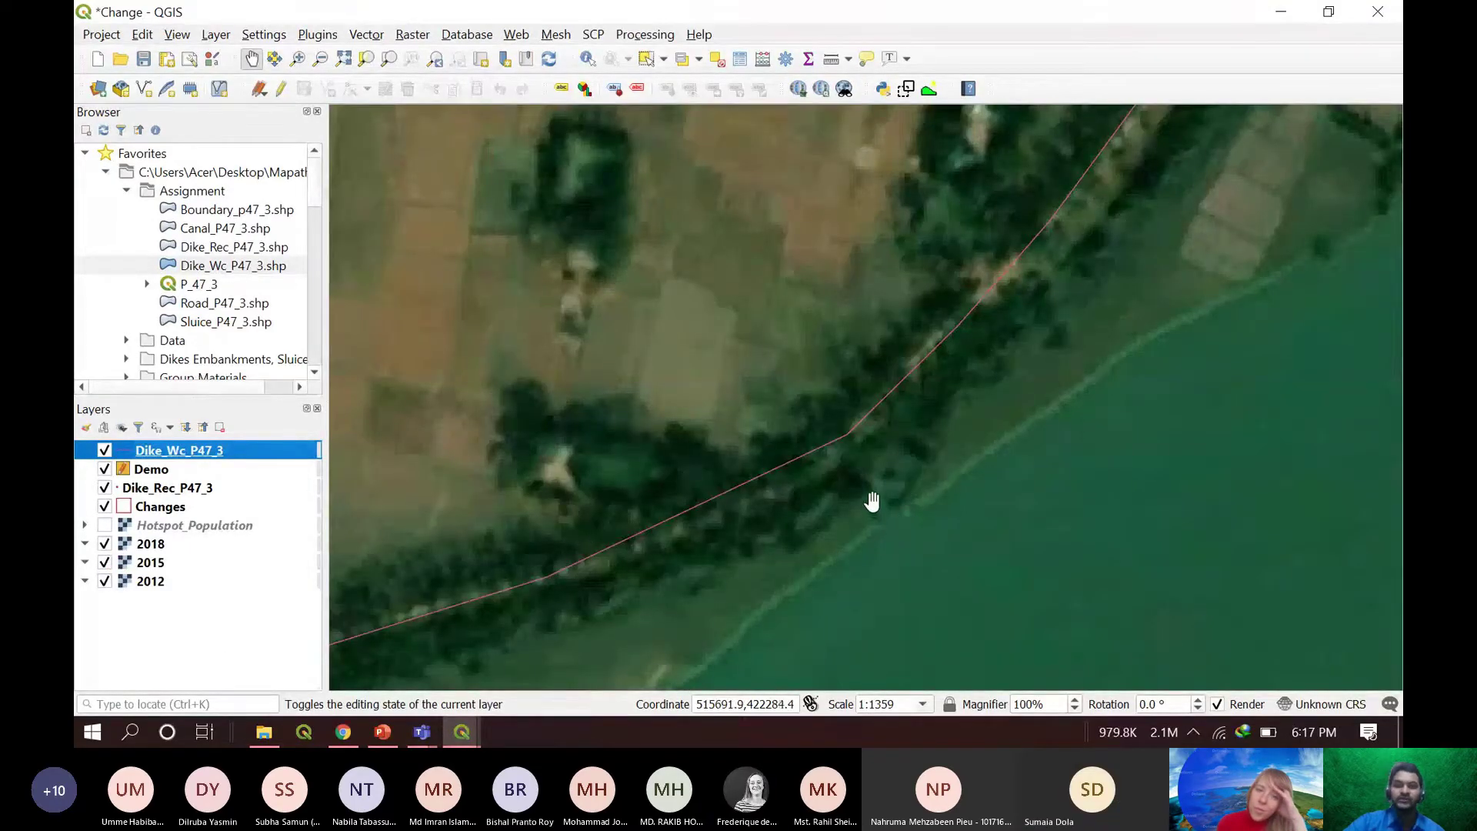
- Find the large change outline around the western river loop and inspect its northern bank on the 2018 imagery
scroll(943, 343, down, 2)
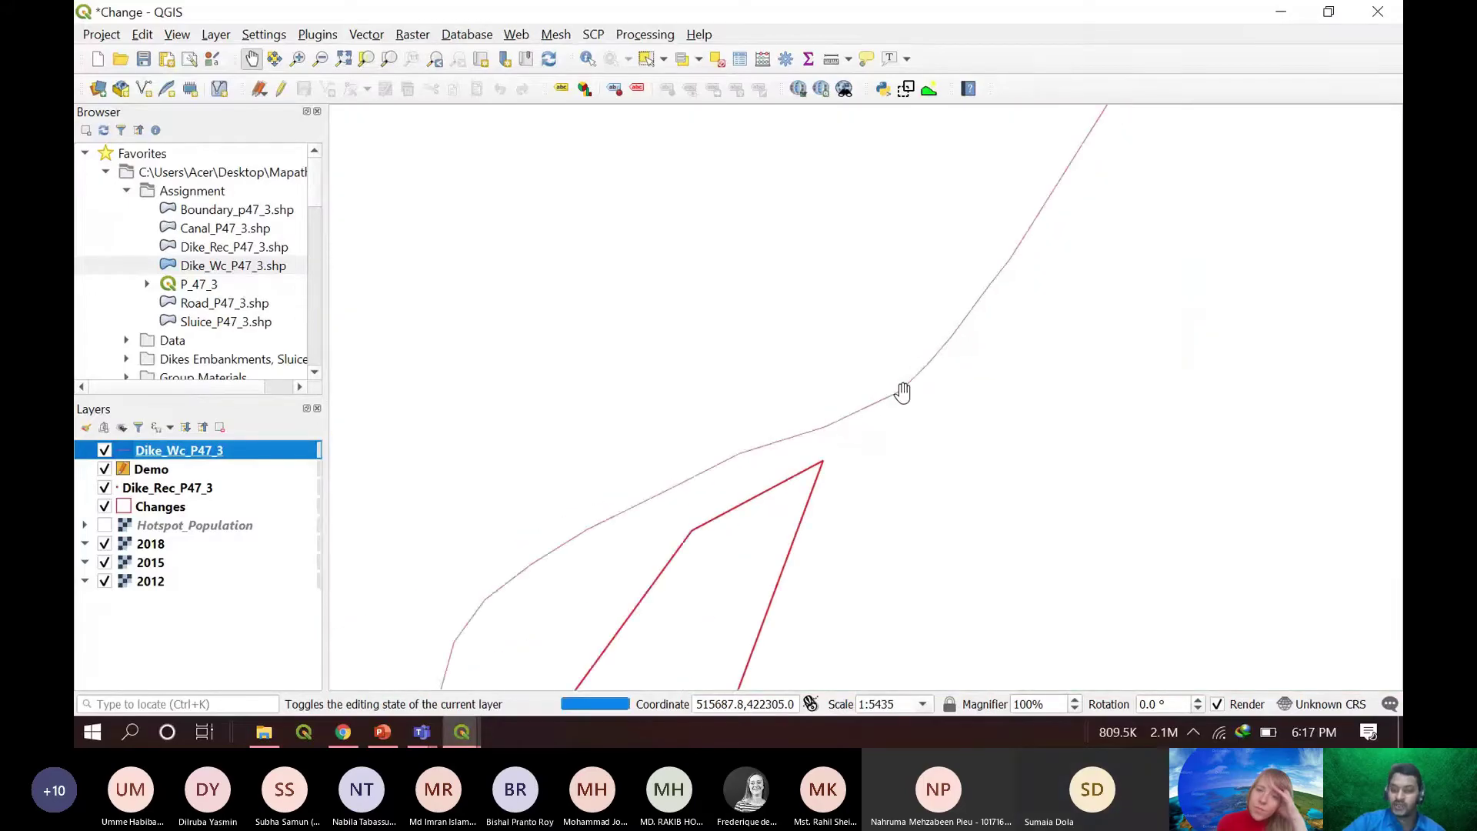
scroll(1039, 277, down, 1)
scroll(1039, 278, down, 2)
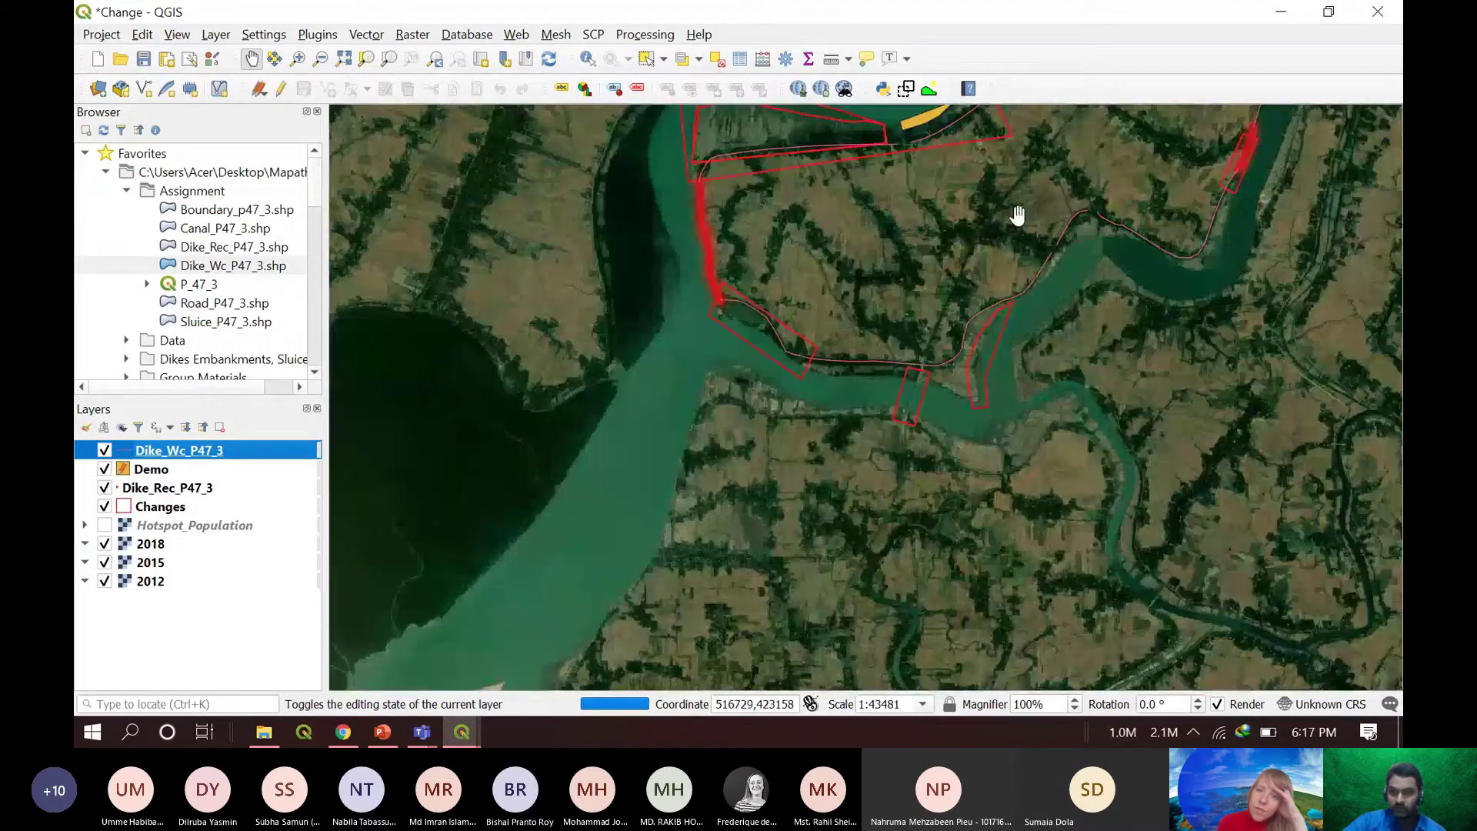
drag(827, 176, 845, 414)
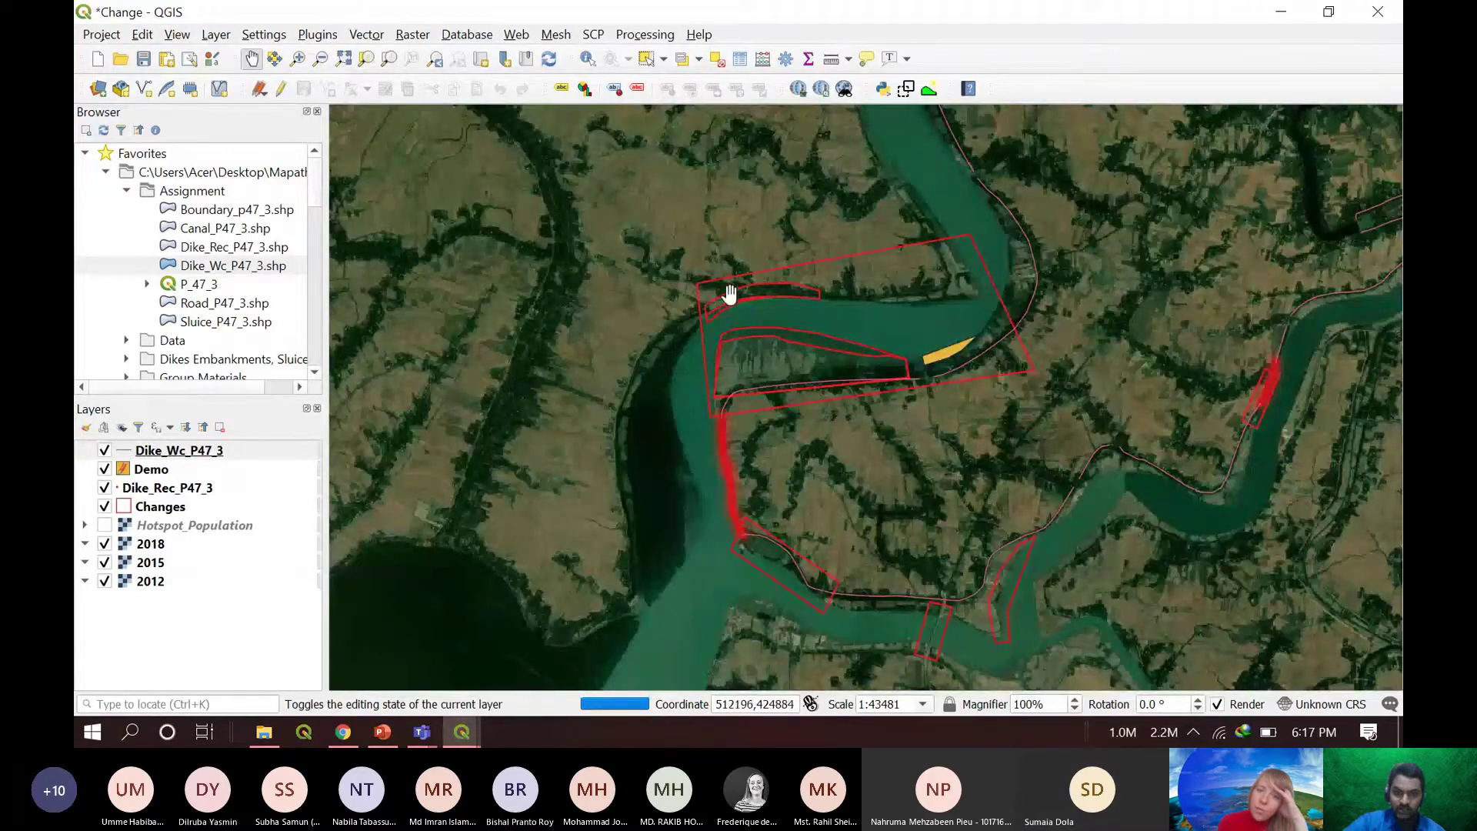
scroll(729, 293, up, 3)
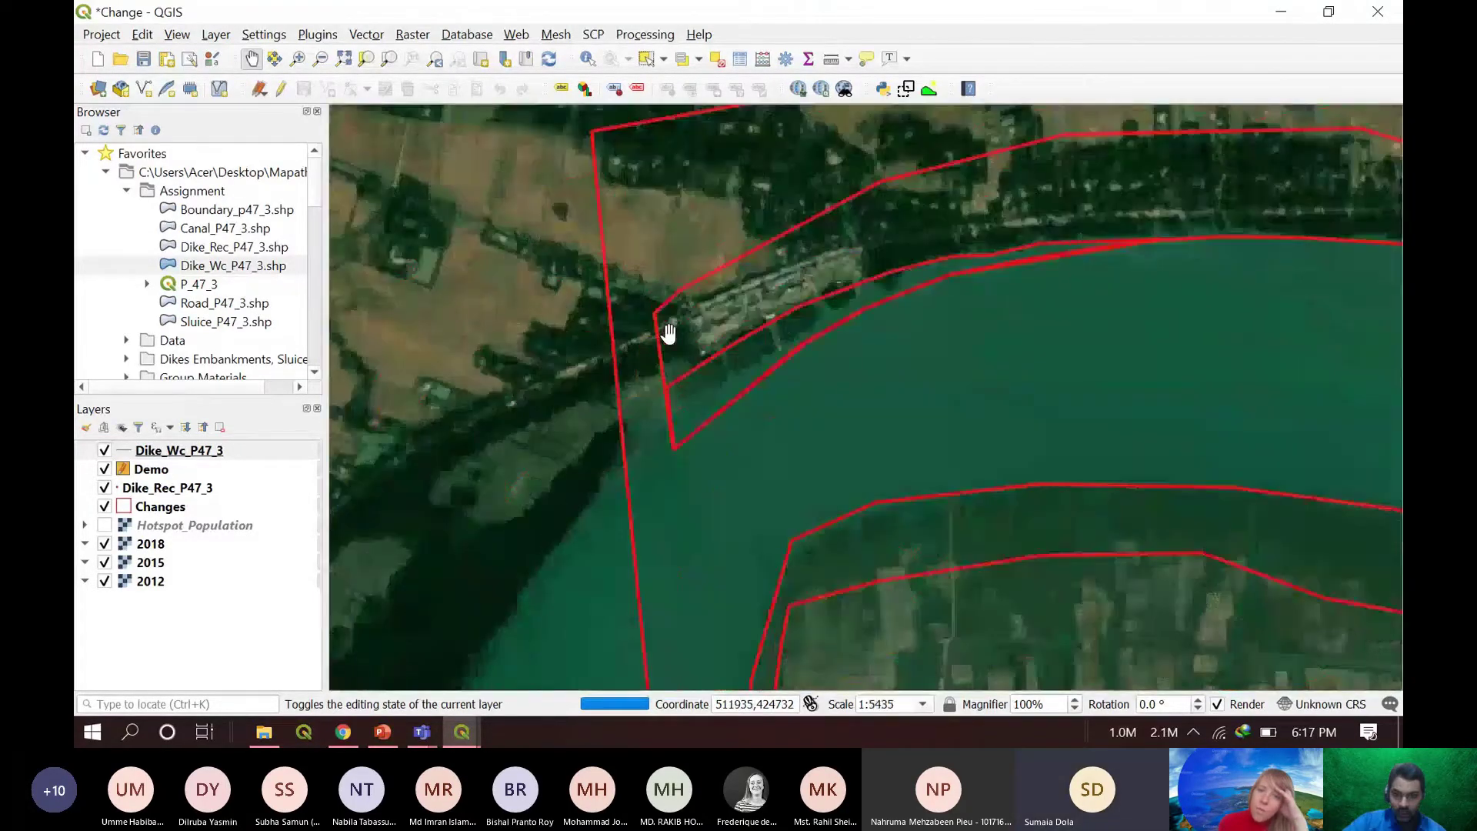
- Find the crescent-shaped change outline along the wide river's eastern shore, northwest of the polder, on the 2018 imagery
scroll(668, 332, down, 5)
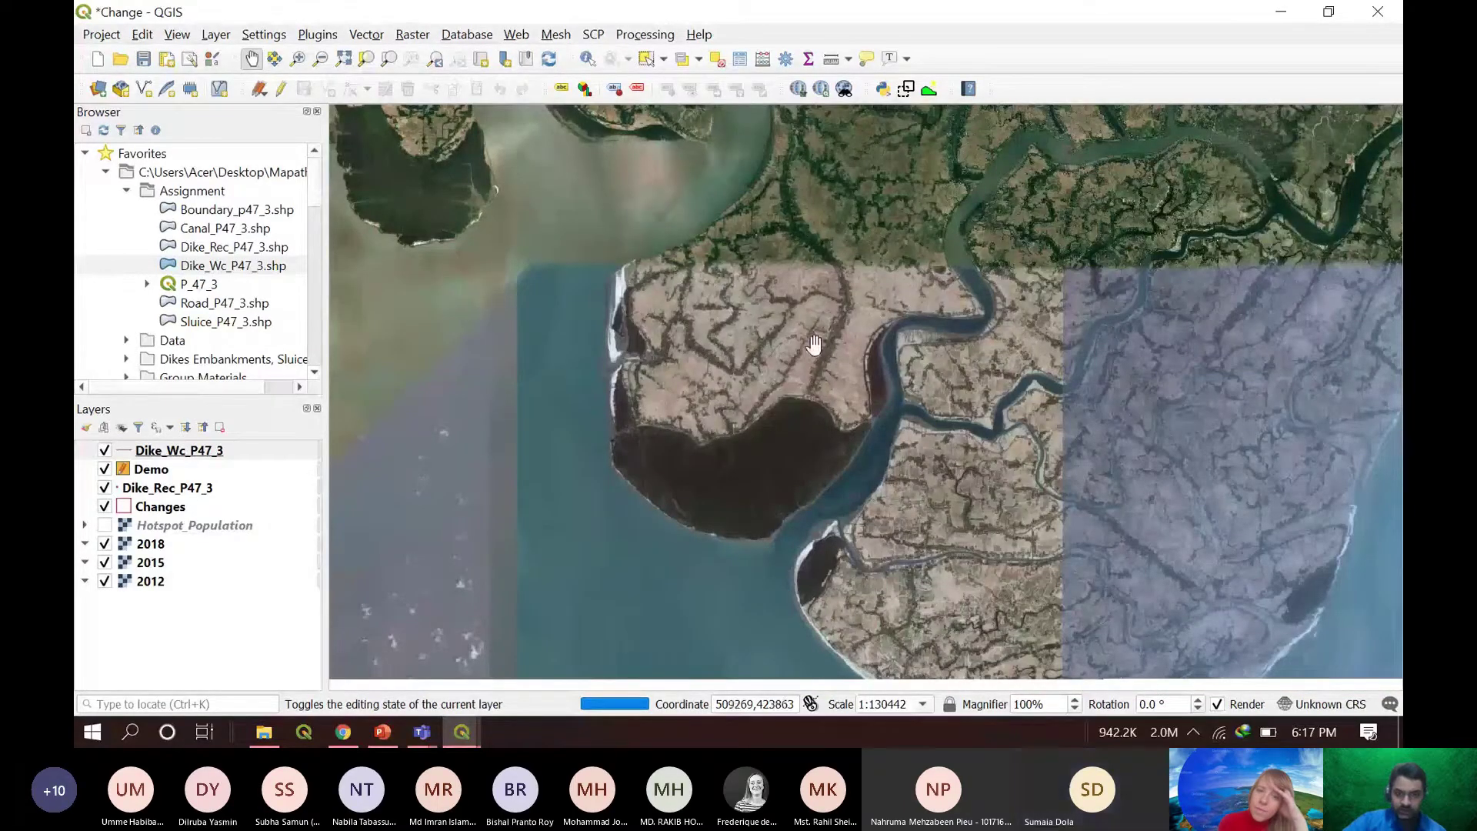
scroll(802, 342, down, 1)
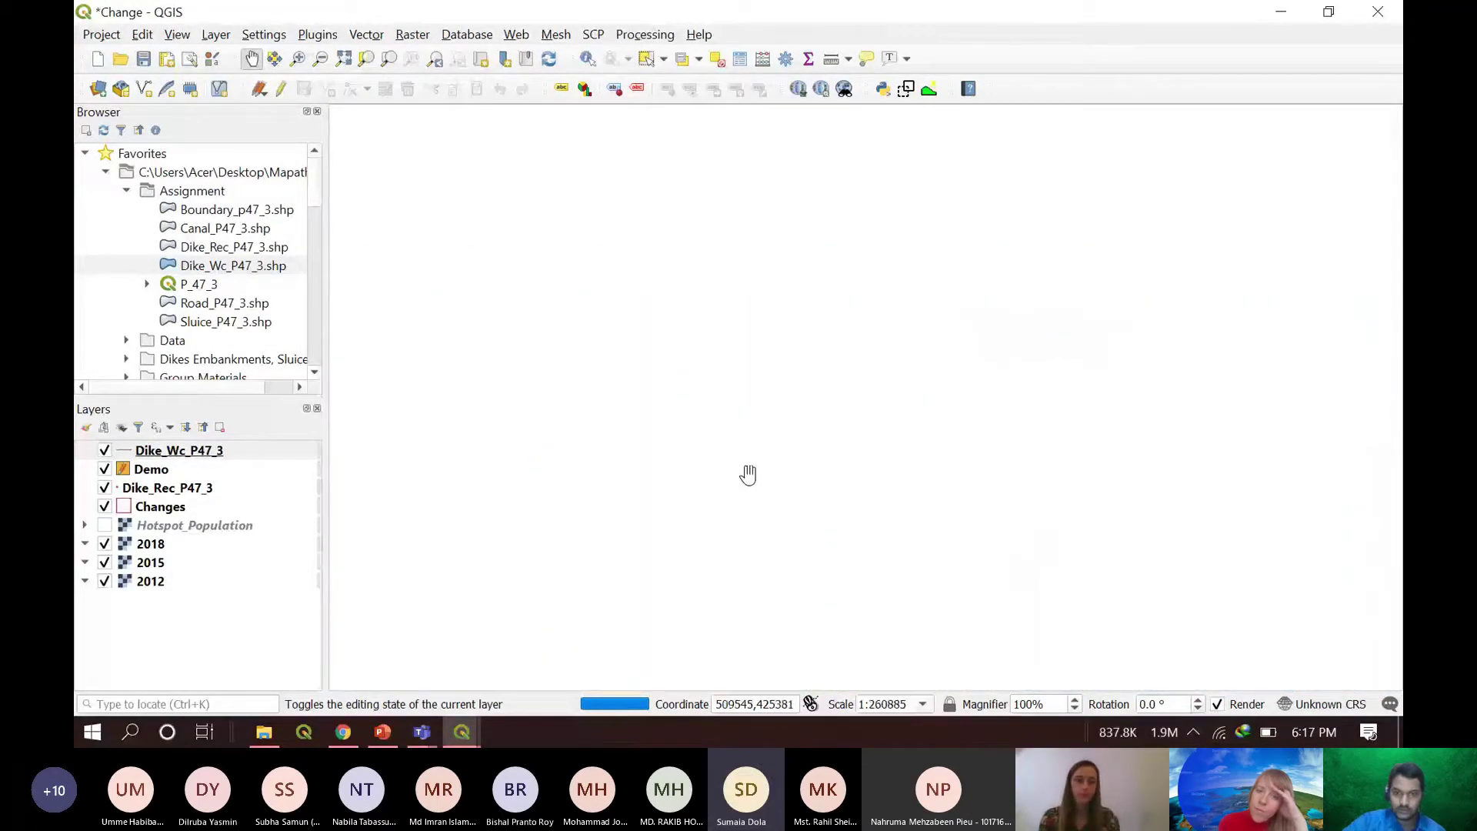
scroll(697, 392, up, 2)
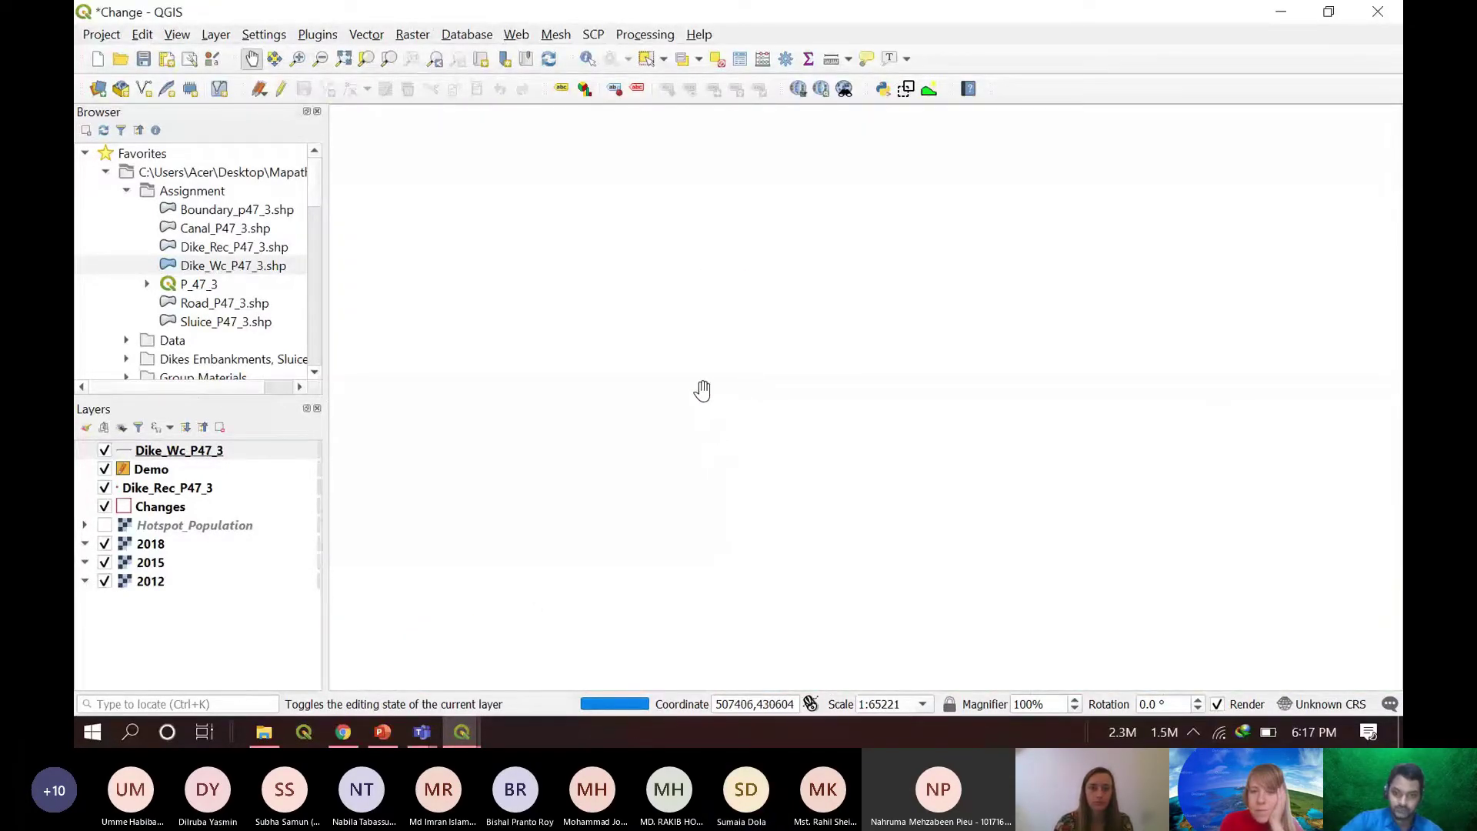
scroll(715, 438, up, 1)
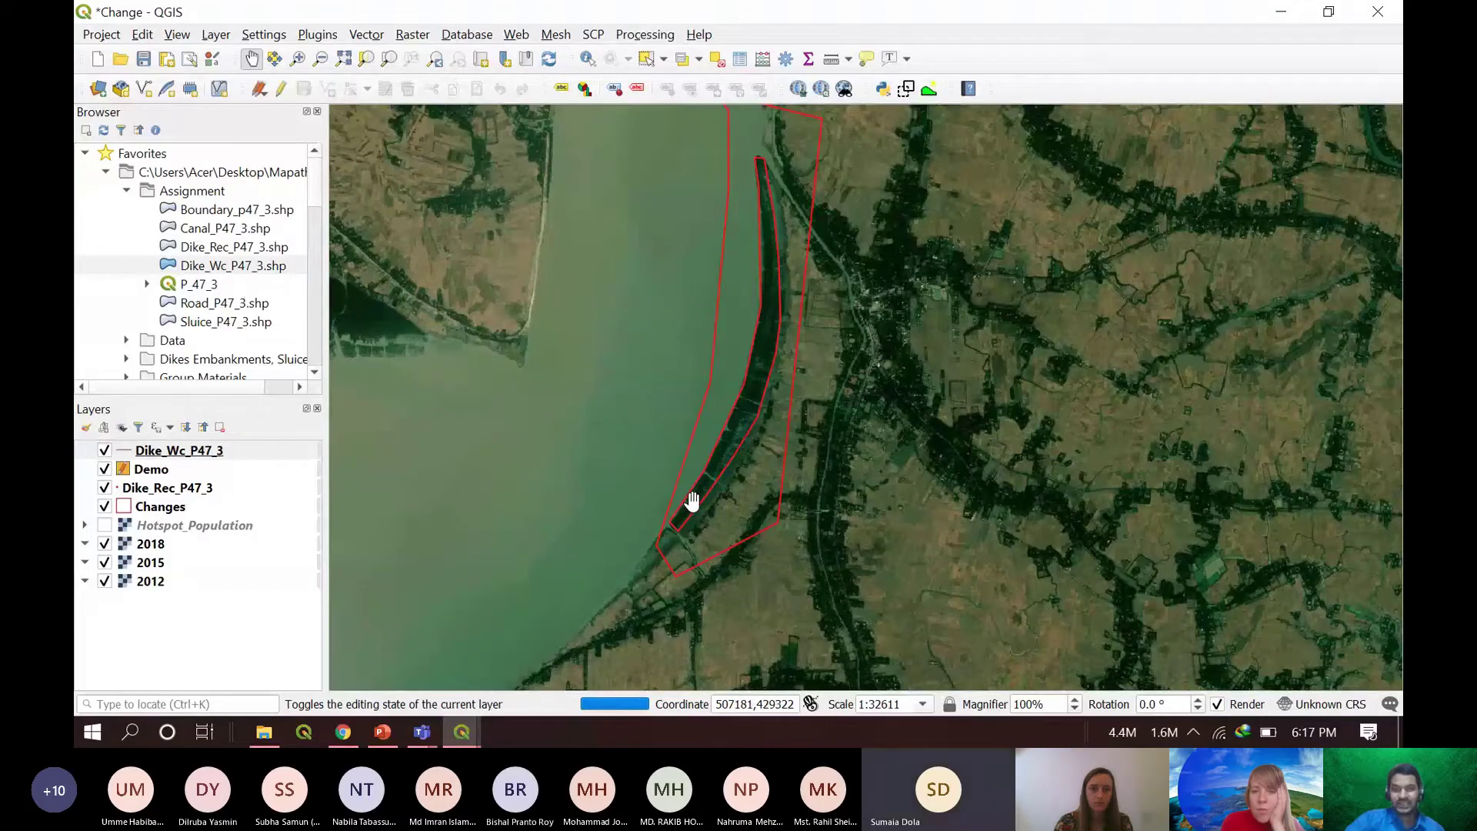
- Examine the vegetated riverbank inside the crescent-shaped change outline on the 2018 imagery at closer and wider scales
scroll(691, 501, up, 1)
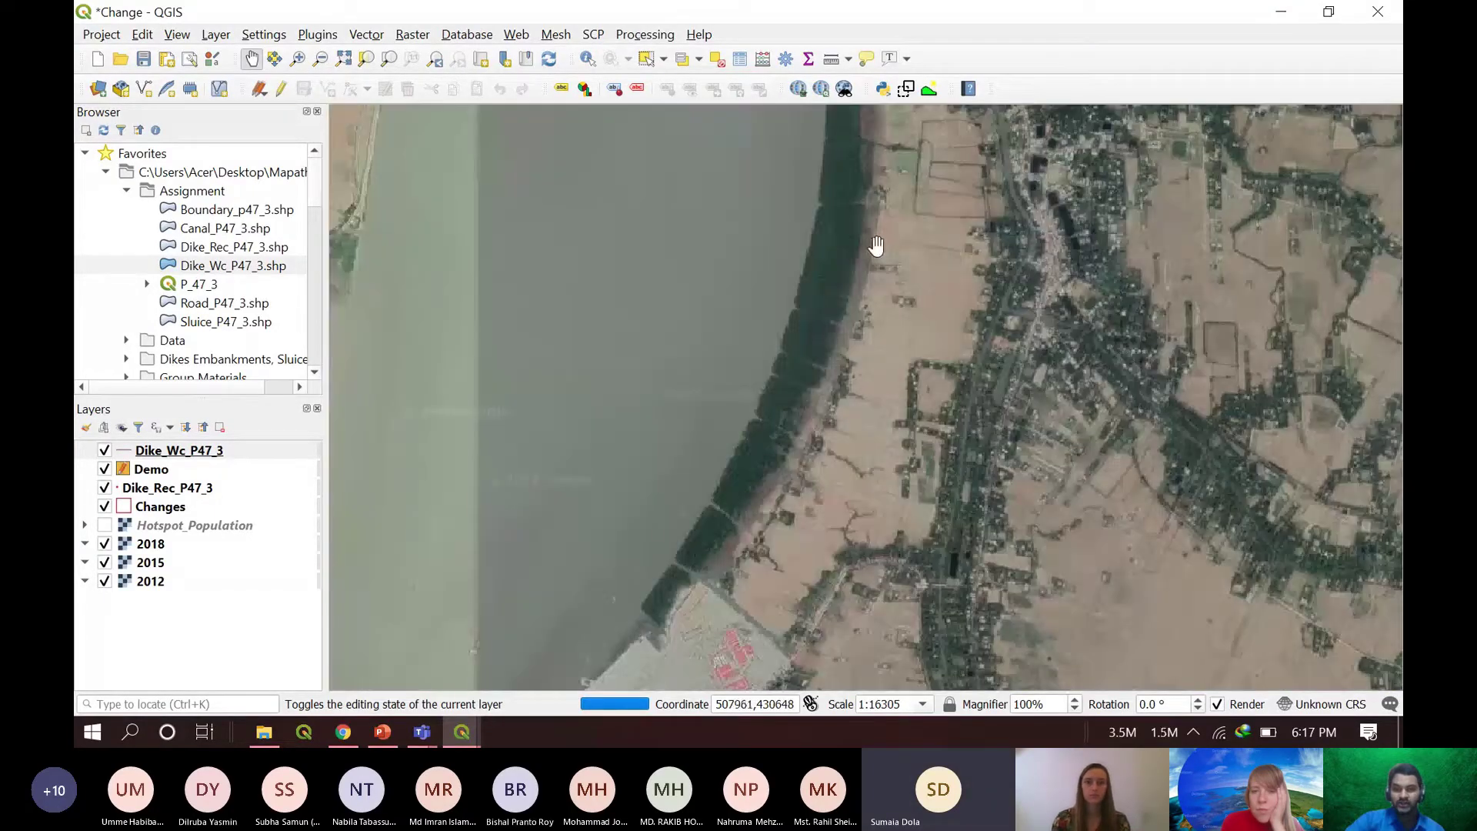
drag(857, 247, 845, 335)
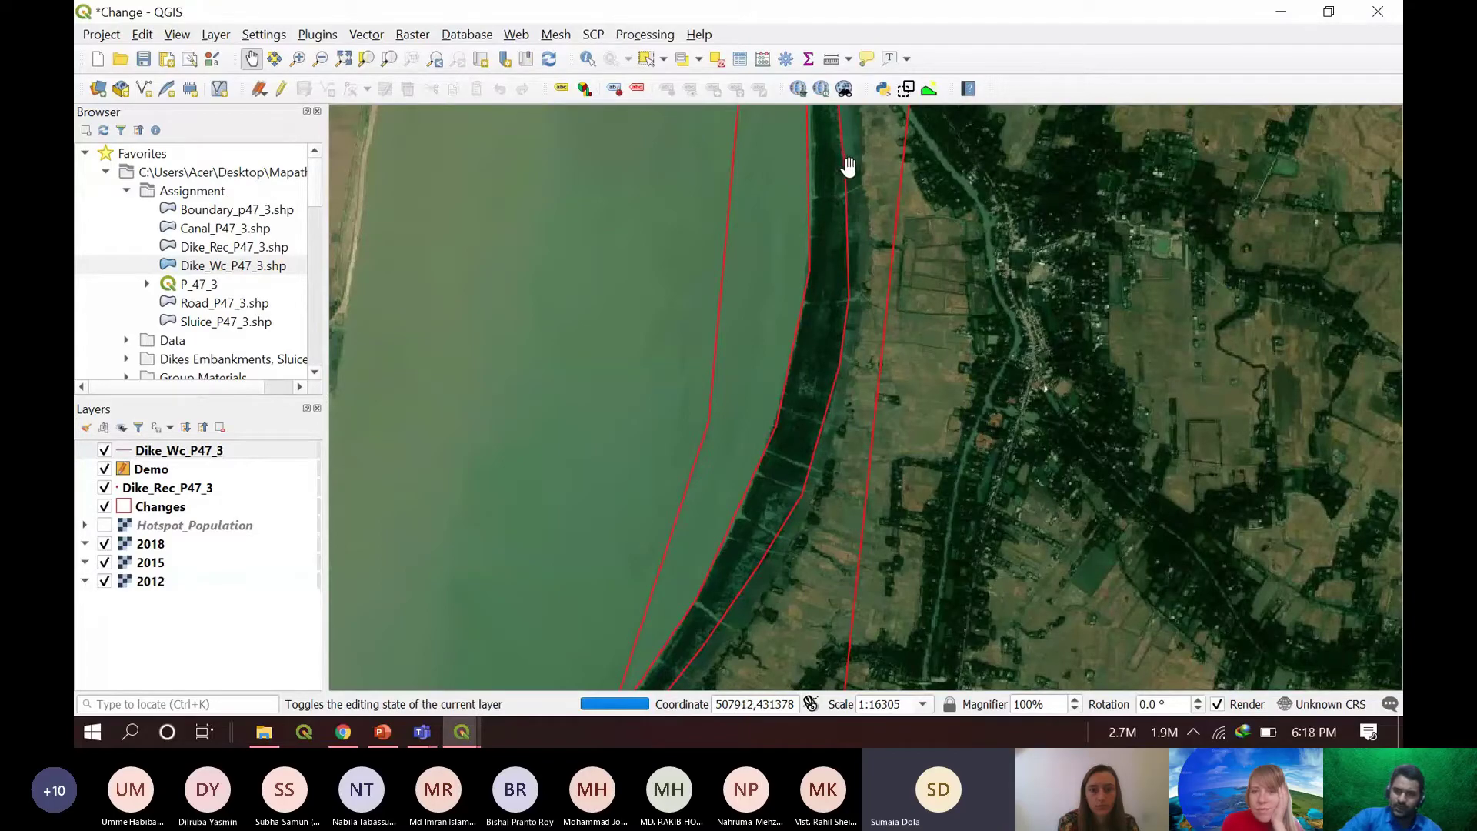
scroll(844, 174, down, 1)
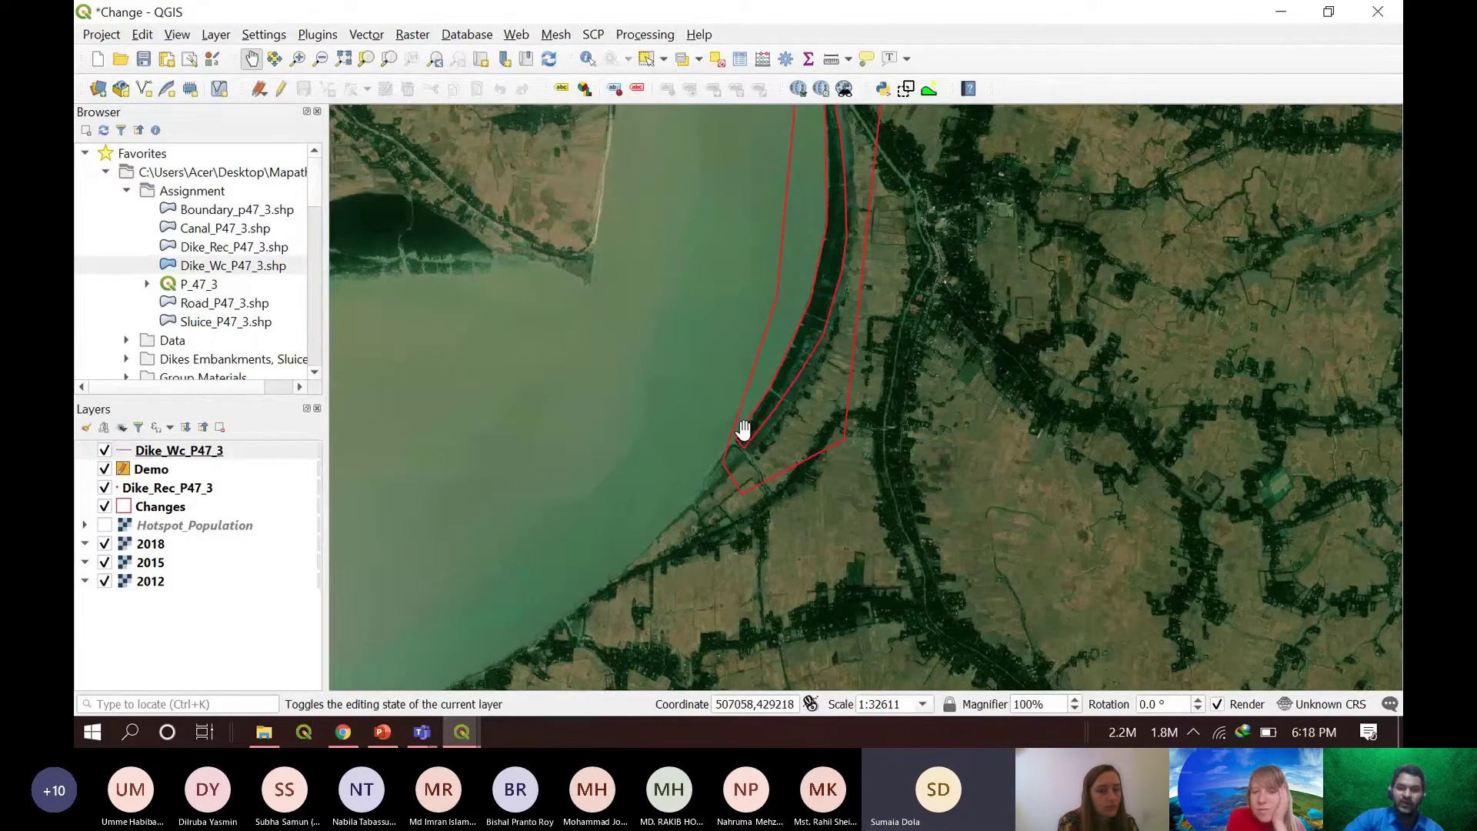
drag(834, 154, 829, 221)
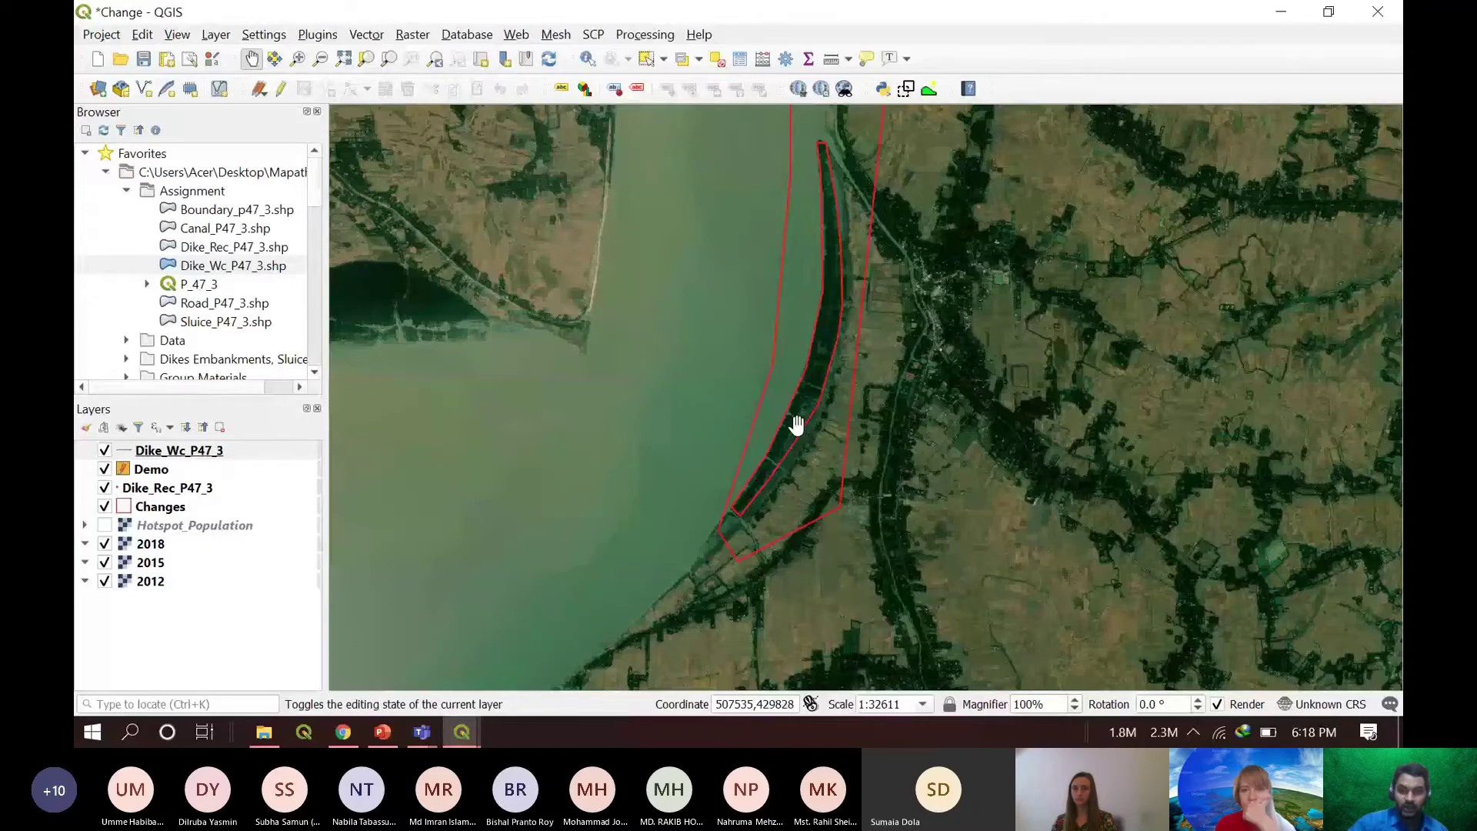
scroll(713, 193, down, 1)
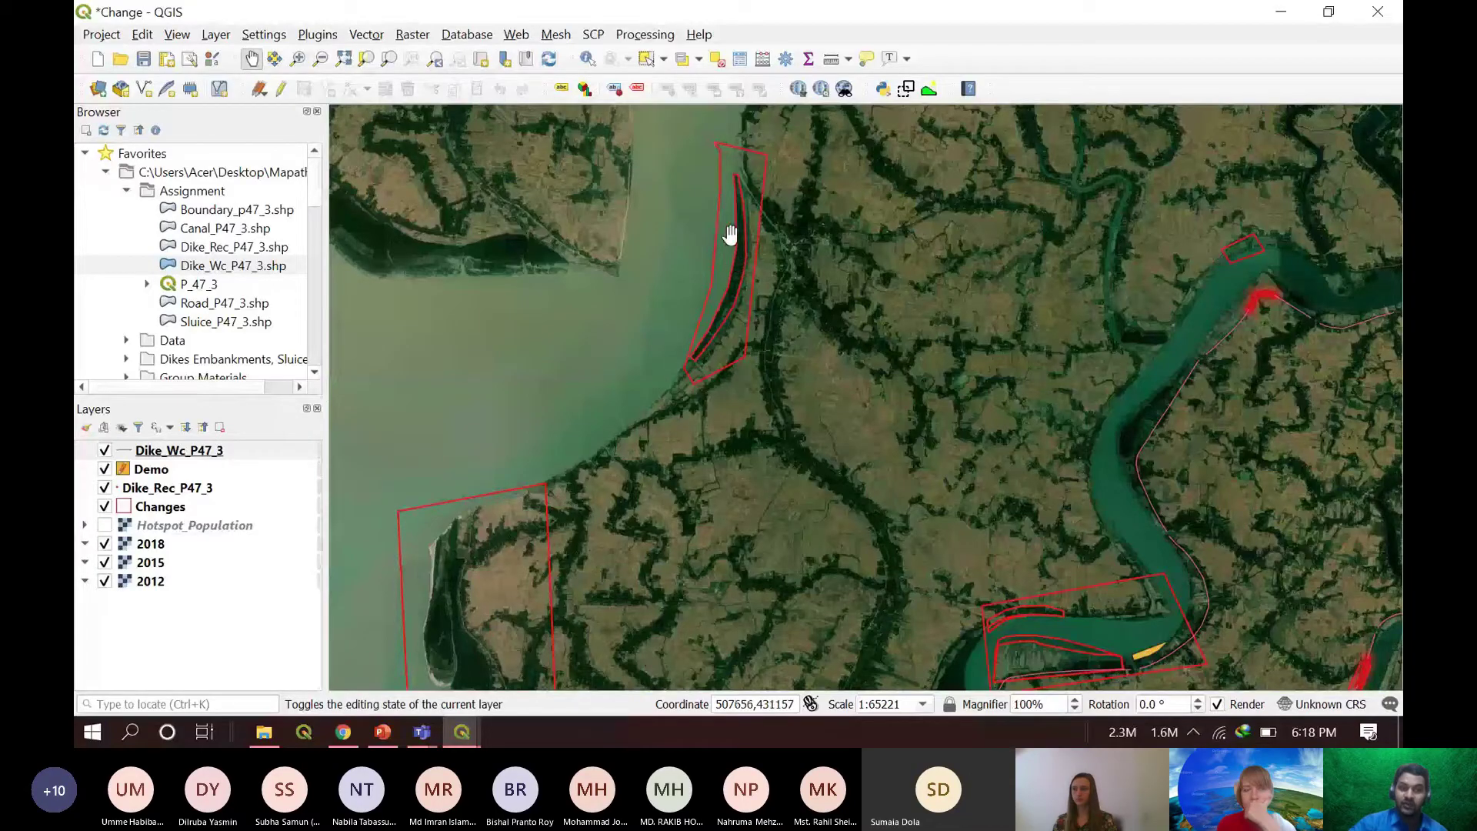
- Hide the 2018 and 2015 imagery and examine the bank inside the crescent-shaped outline on the 2012 imagery
scroll(727, 201, up, 1)
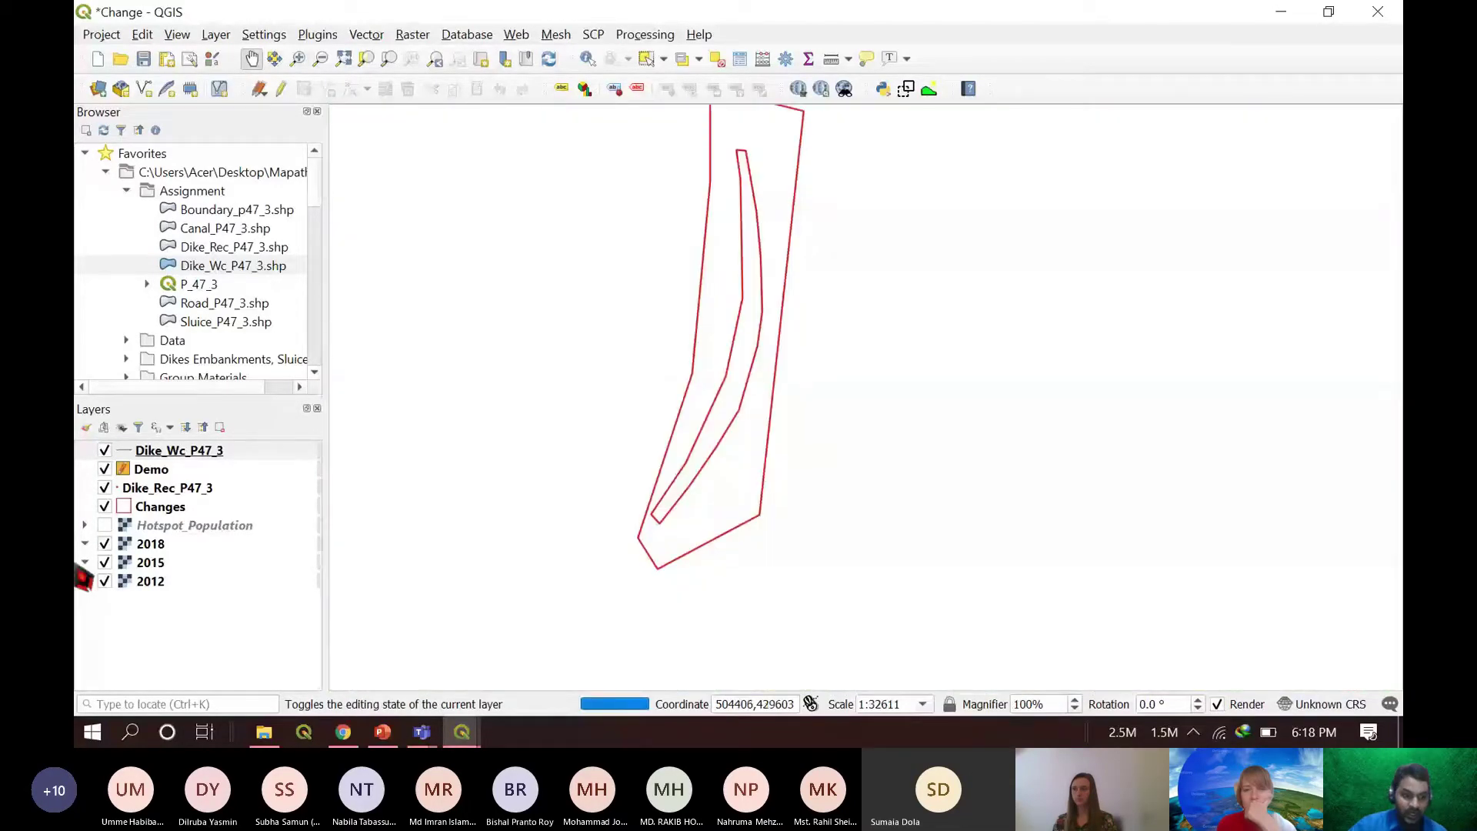
click(105, 543)
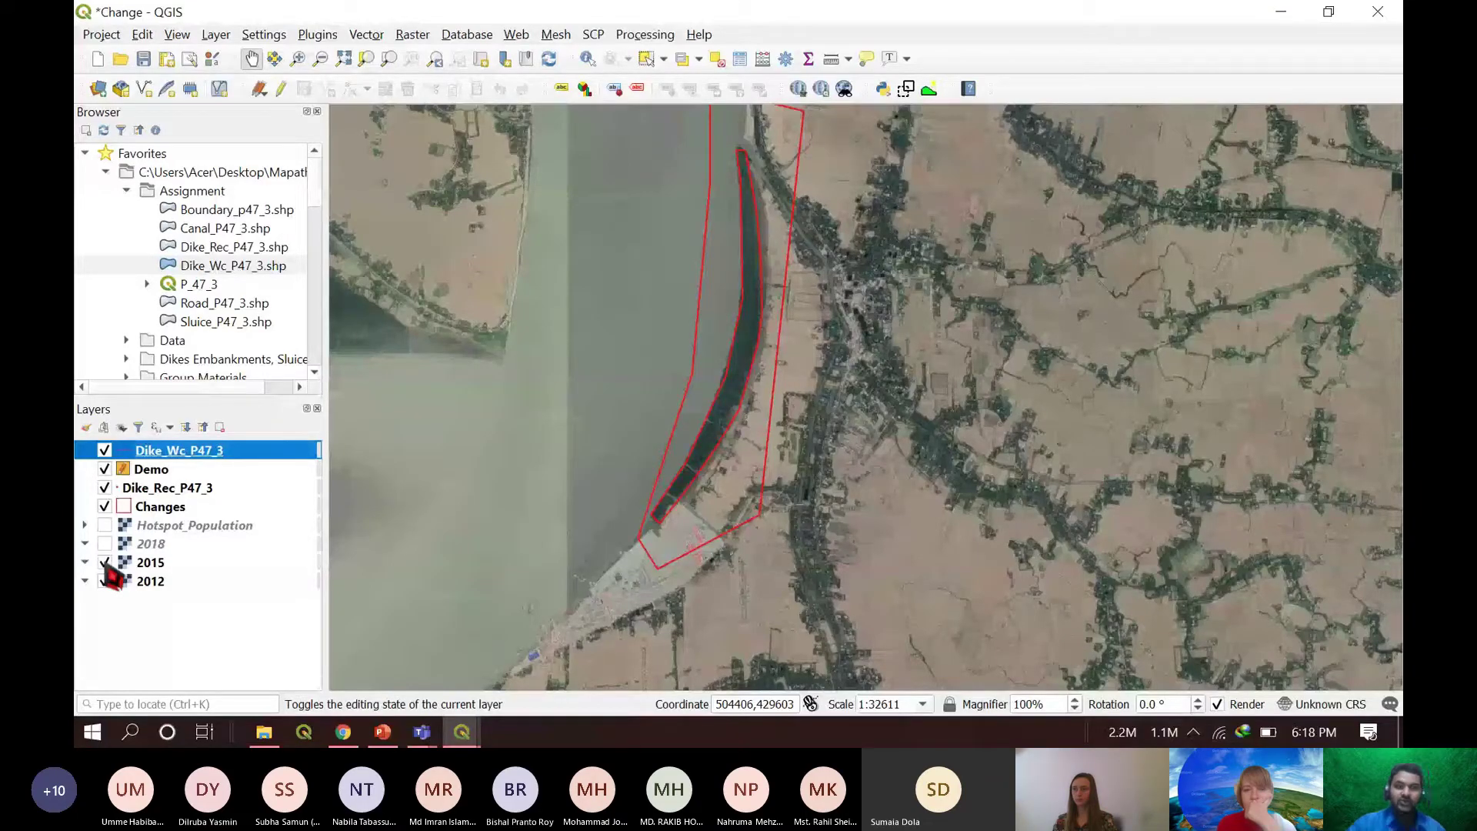
click(105, 562)
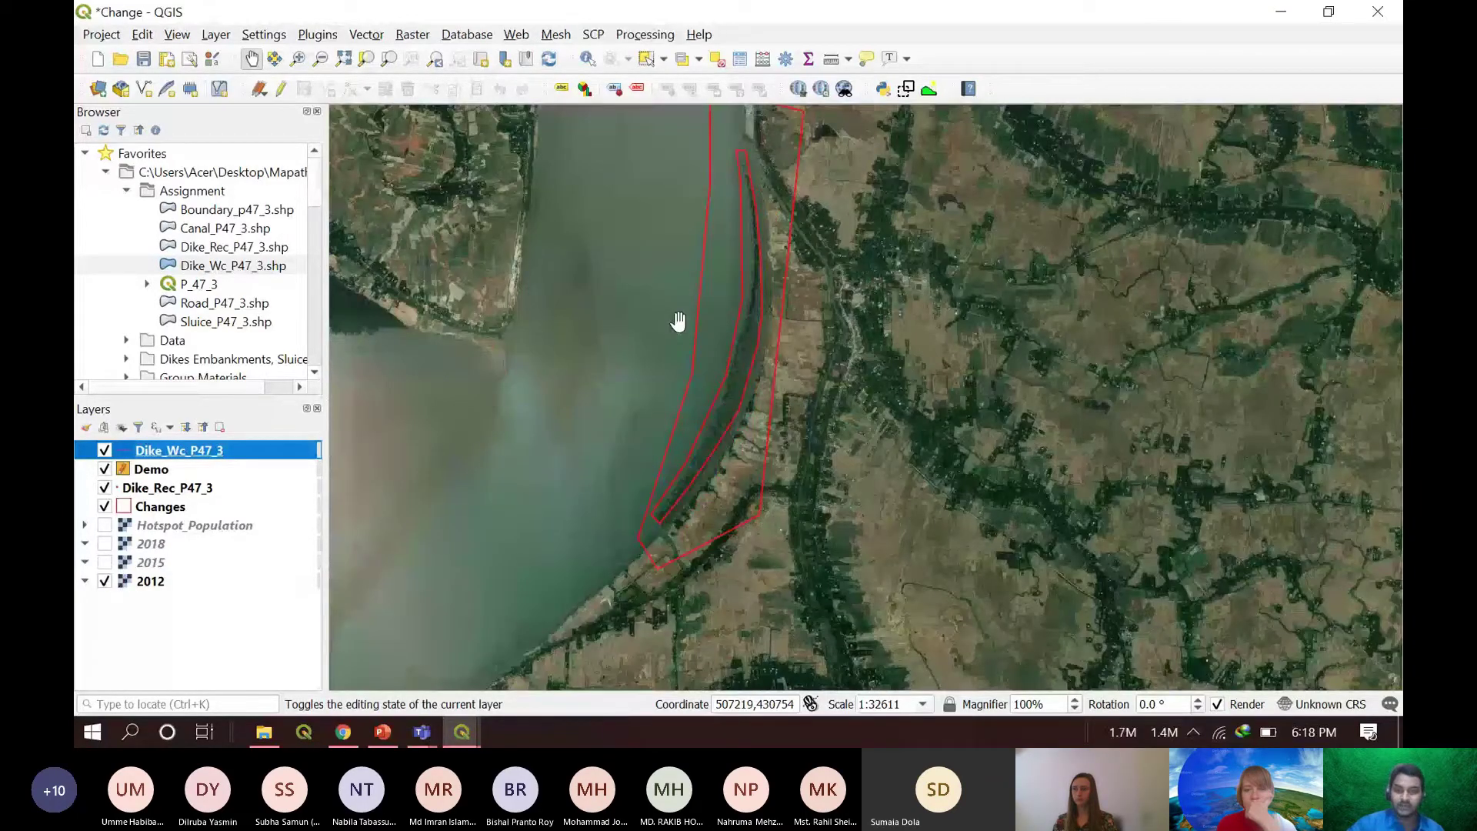
scroll(678, 321, up, 1)
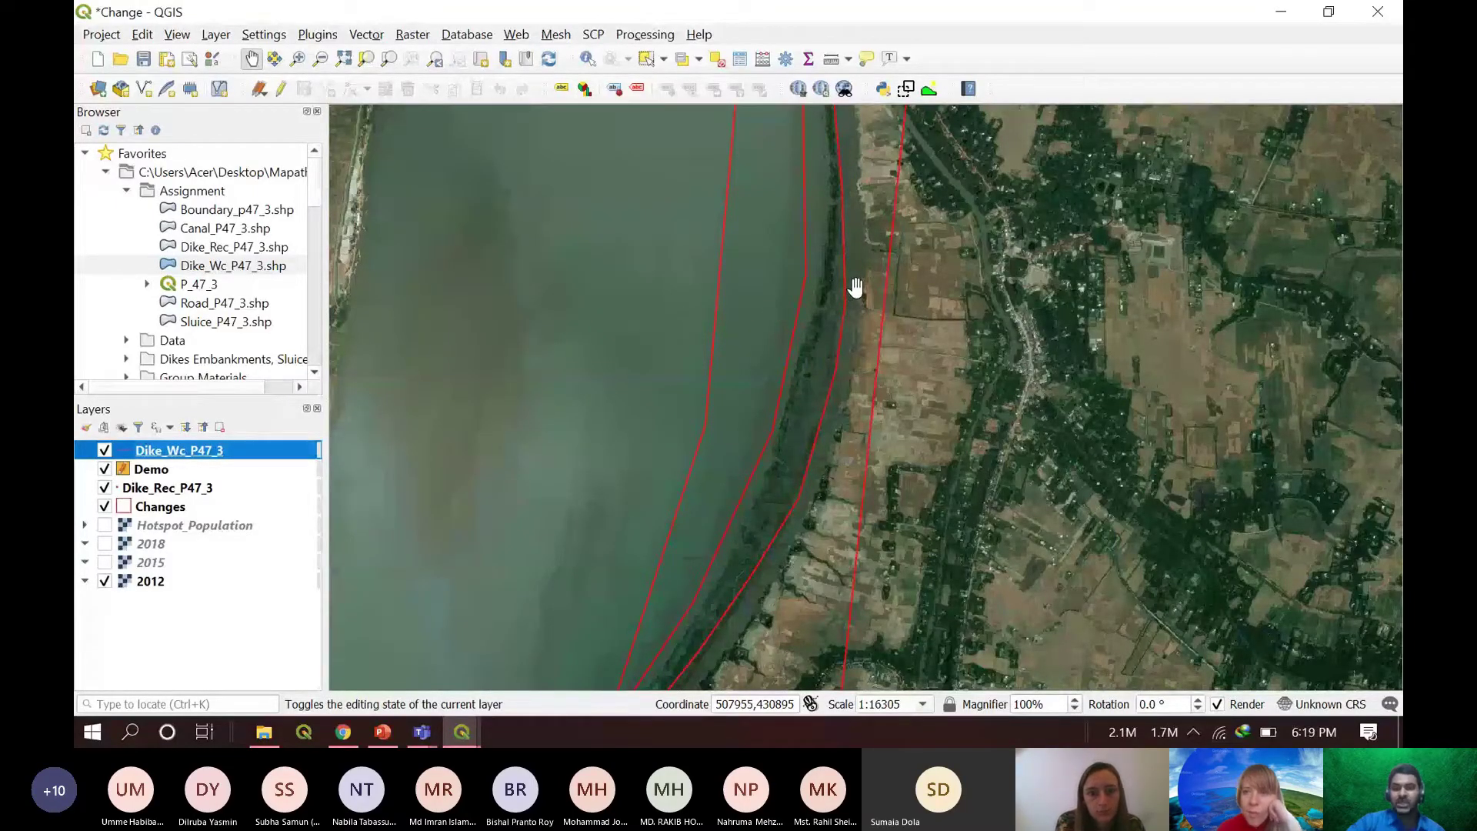
scroll(856, 291, down, 1)
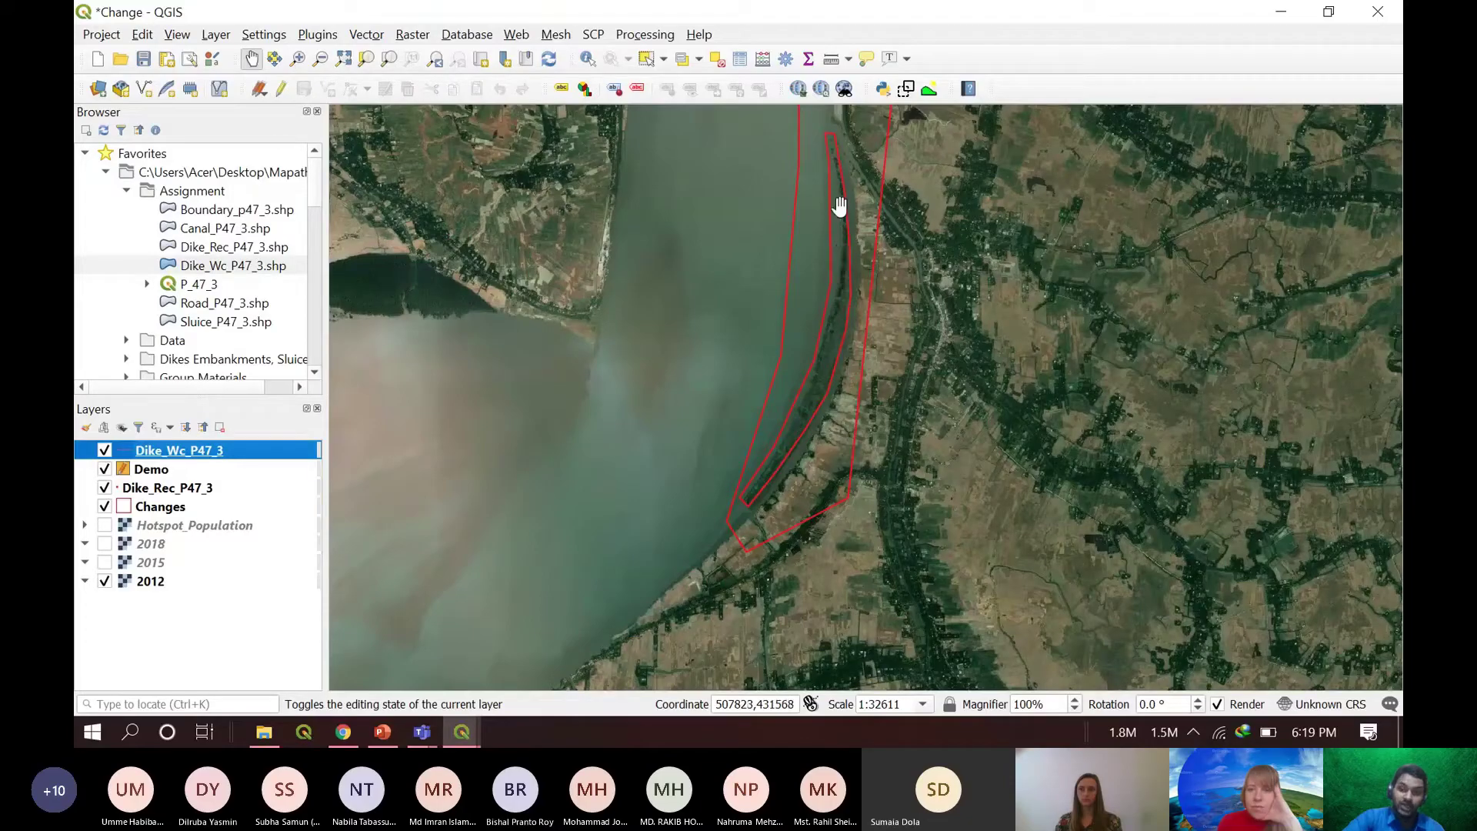
drag(840, 206, 859, 232)
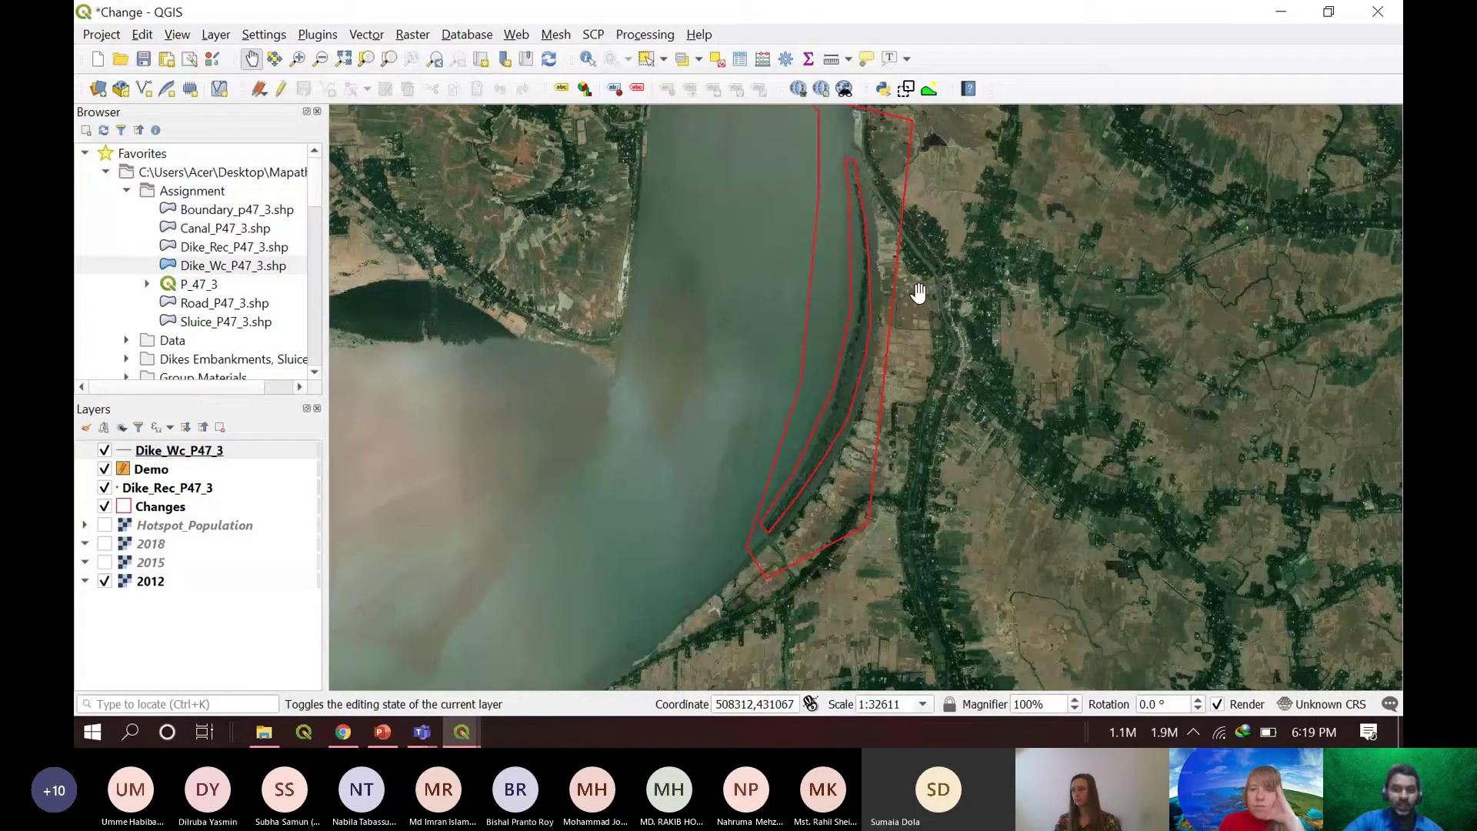
- Inspect the farmland east of the crescent-shaped outline and the shoreline beyond its southern tip on the 2012 imagery
scroll(993, 297, up, 2)
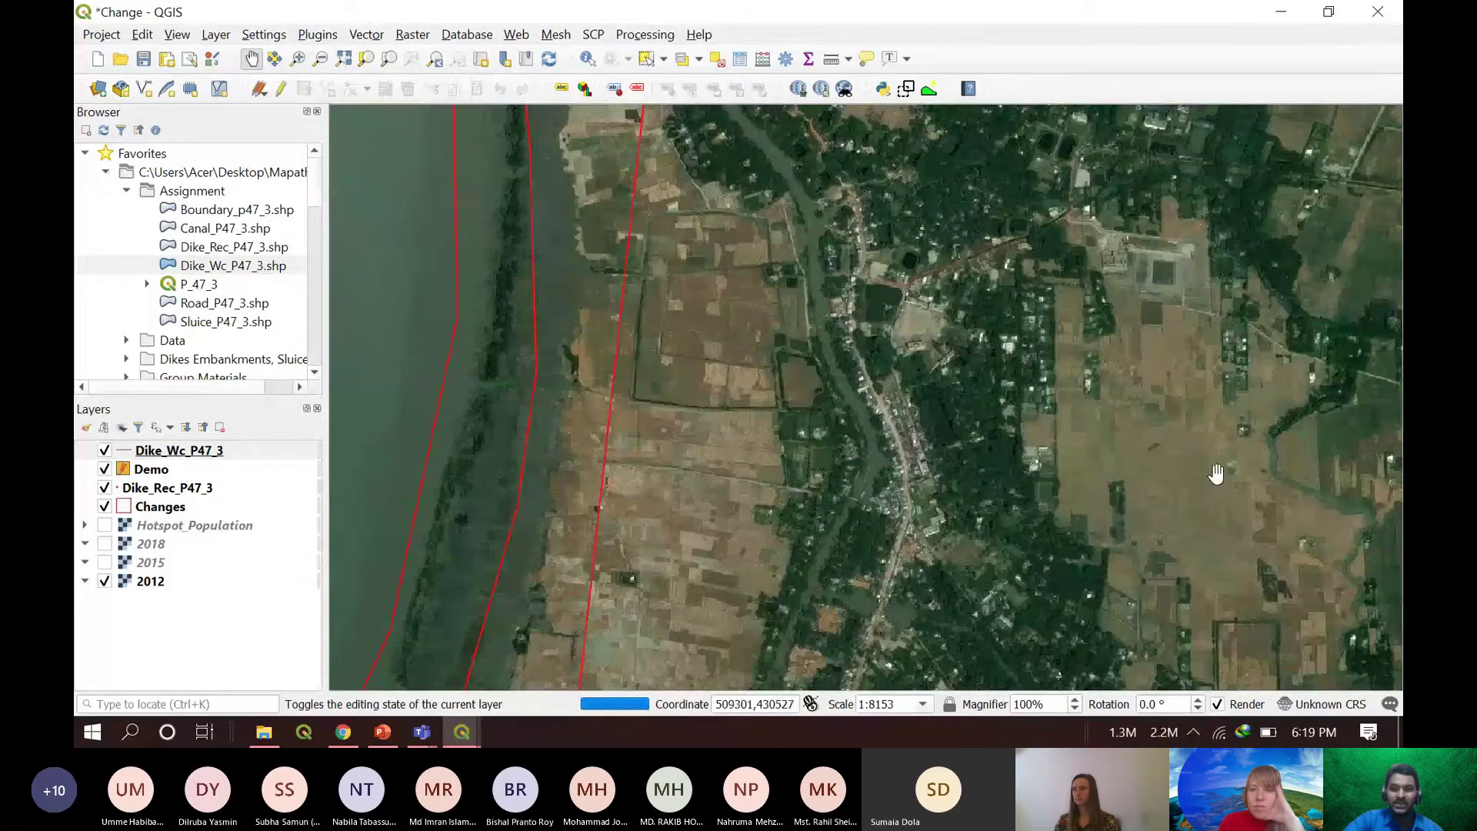
scroll(868, 258, down, 2)
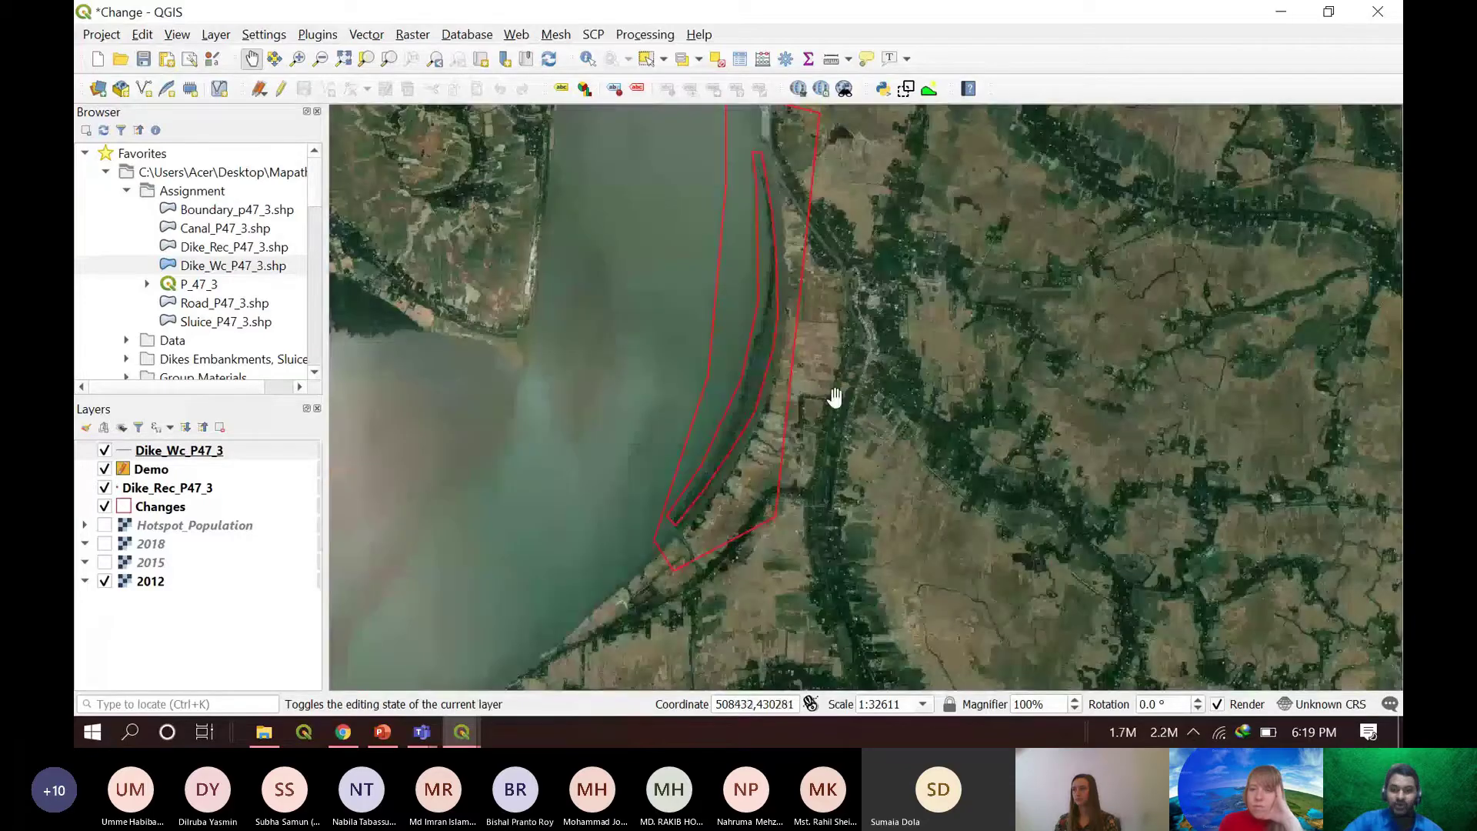
drag(845, 449, 863, 390)
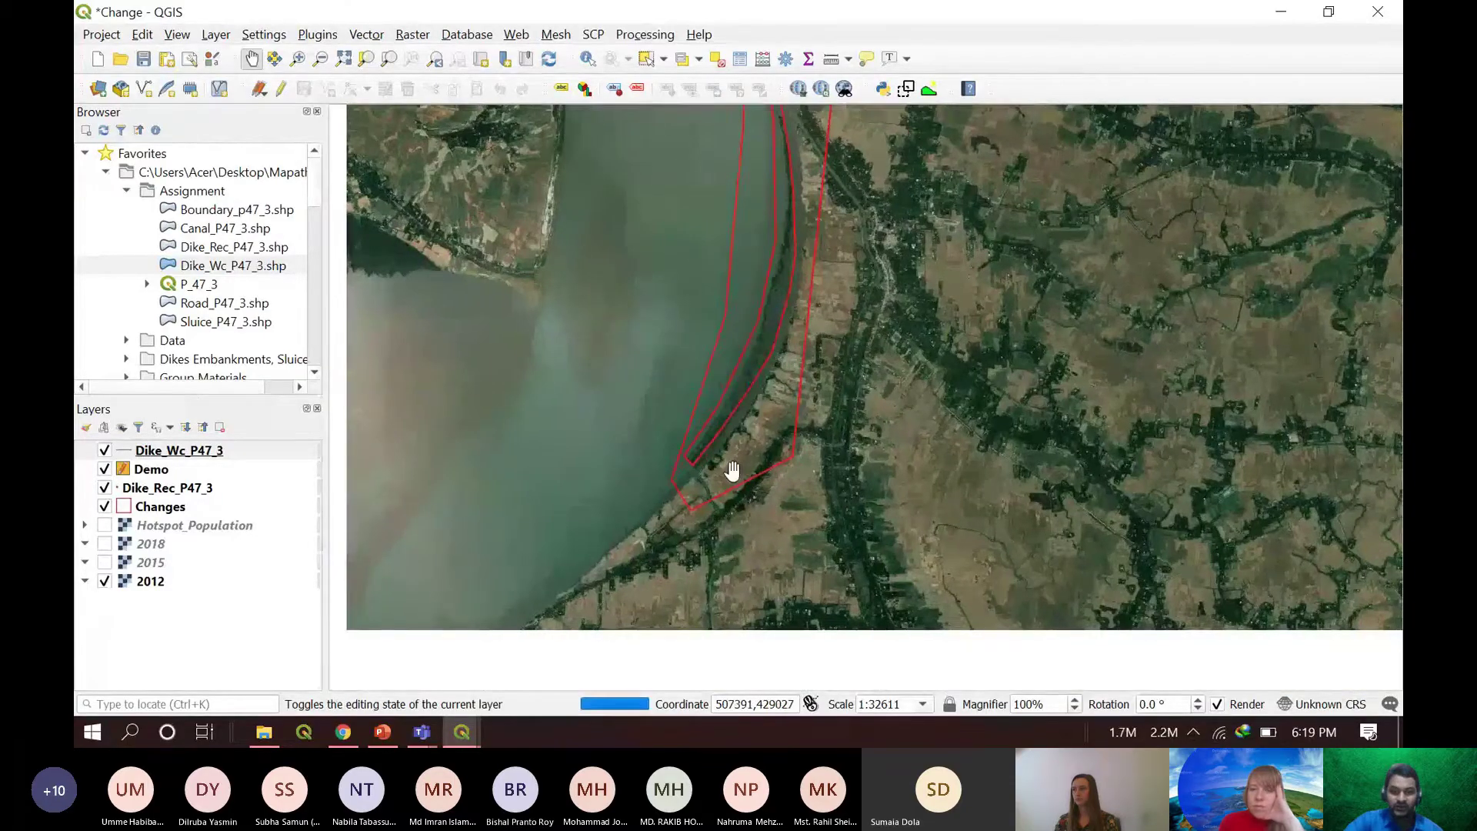
scroll(731, 471, up, 1)
drag(603, 572, 708, 370)
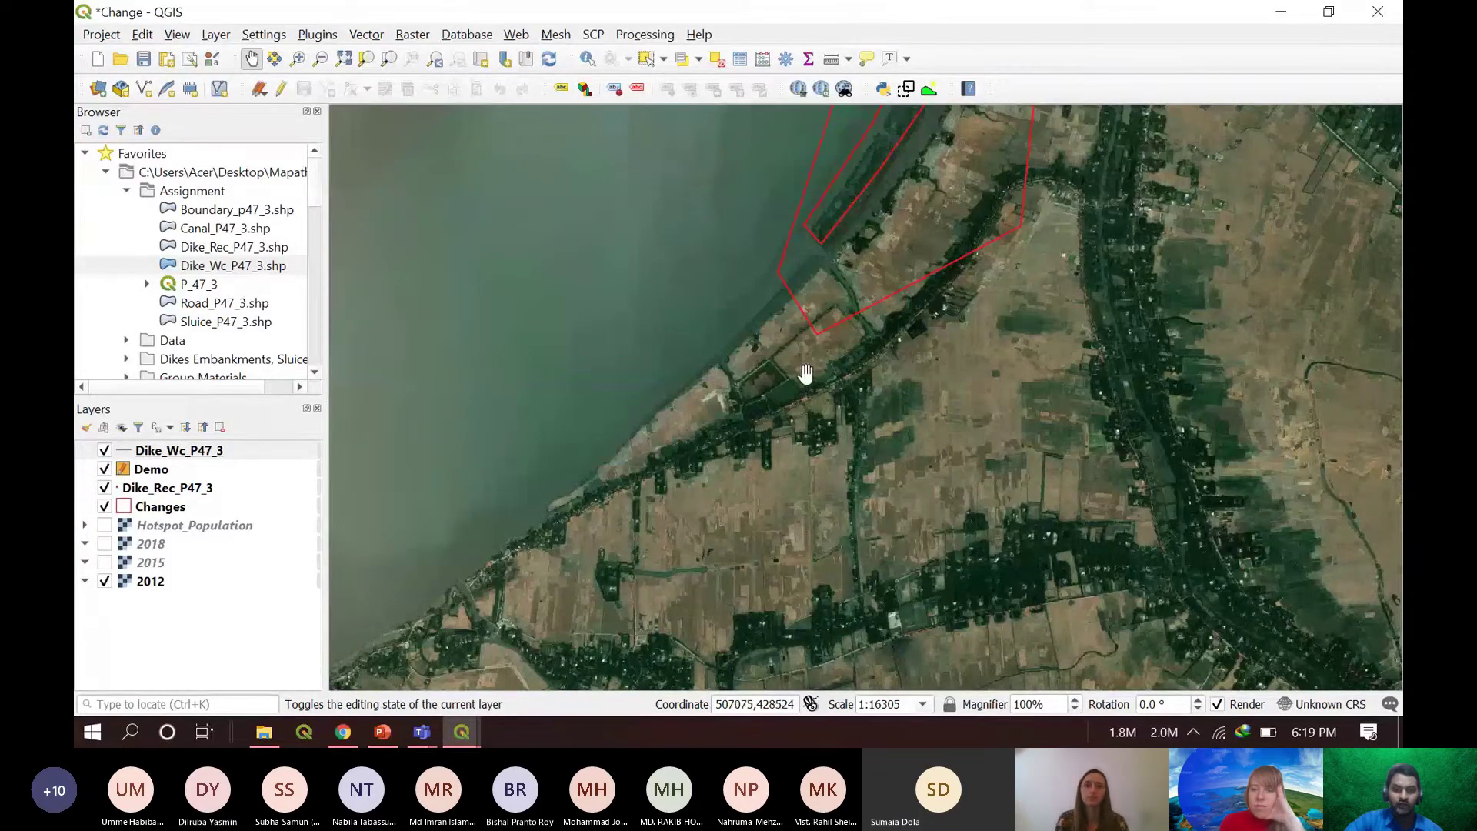
scroll(864, 393, down, 1)
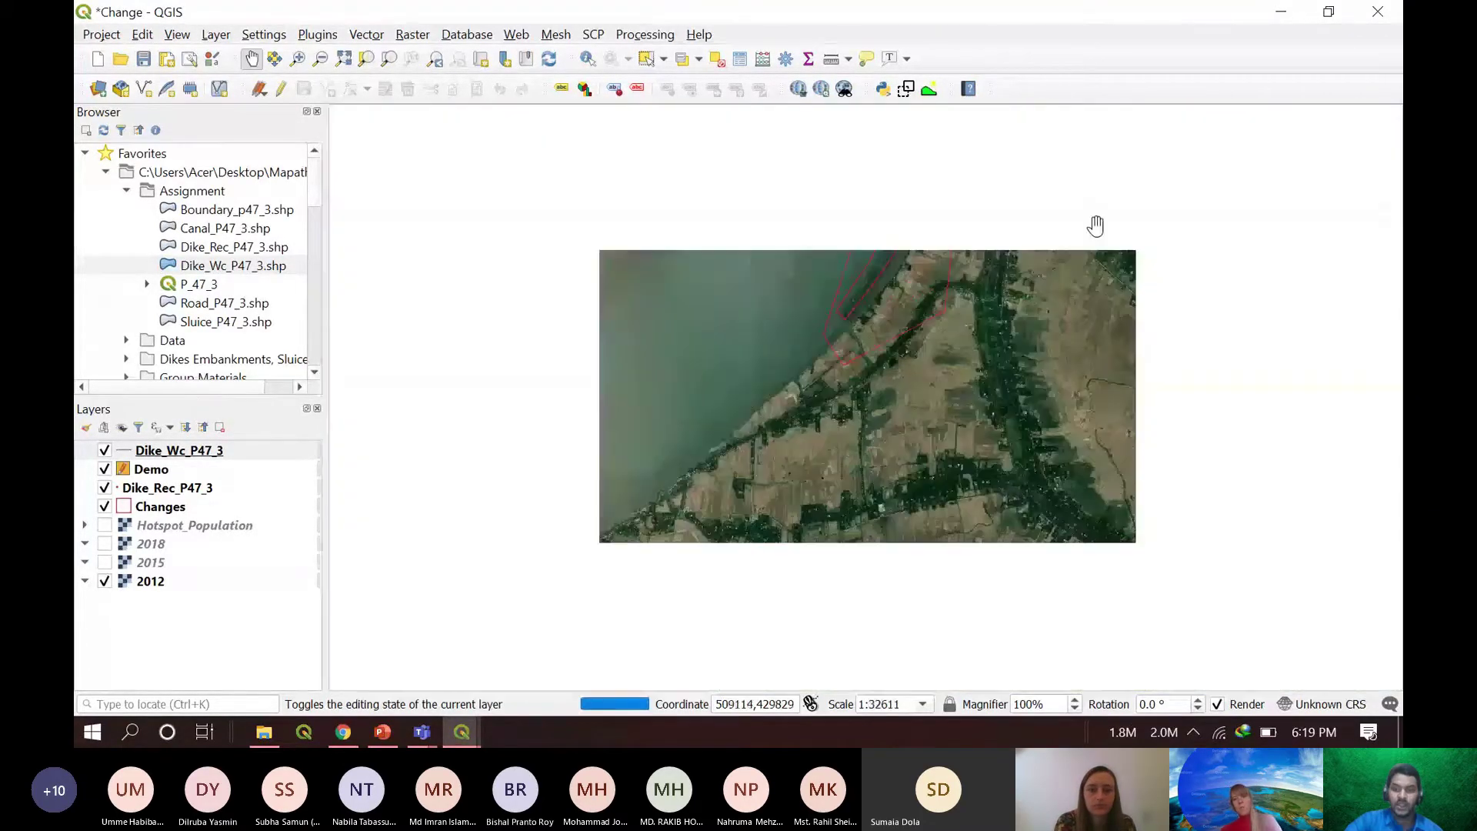
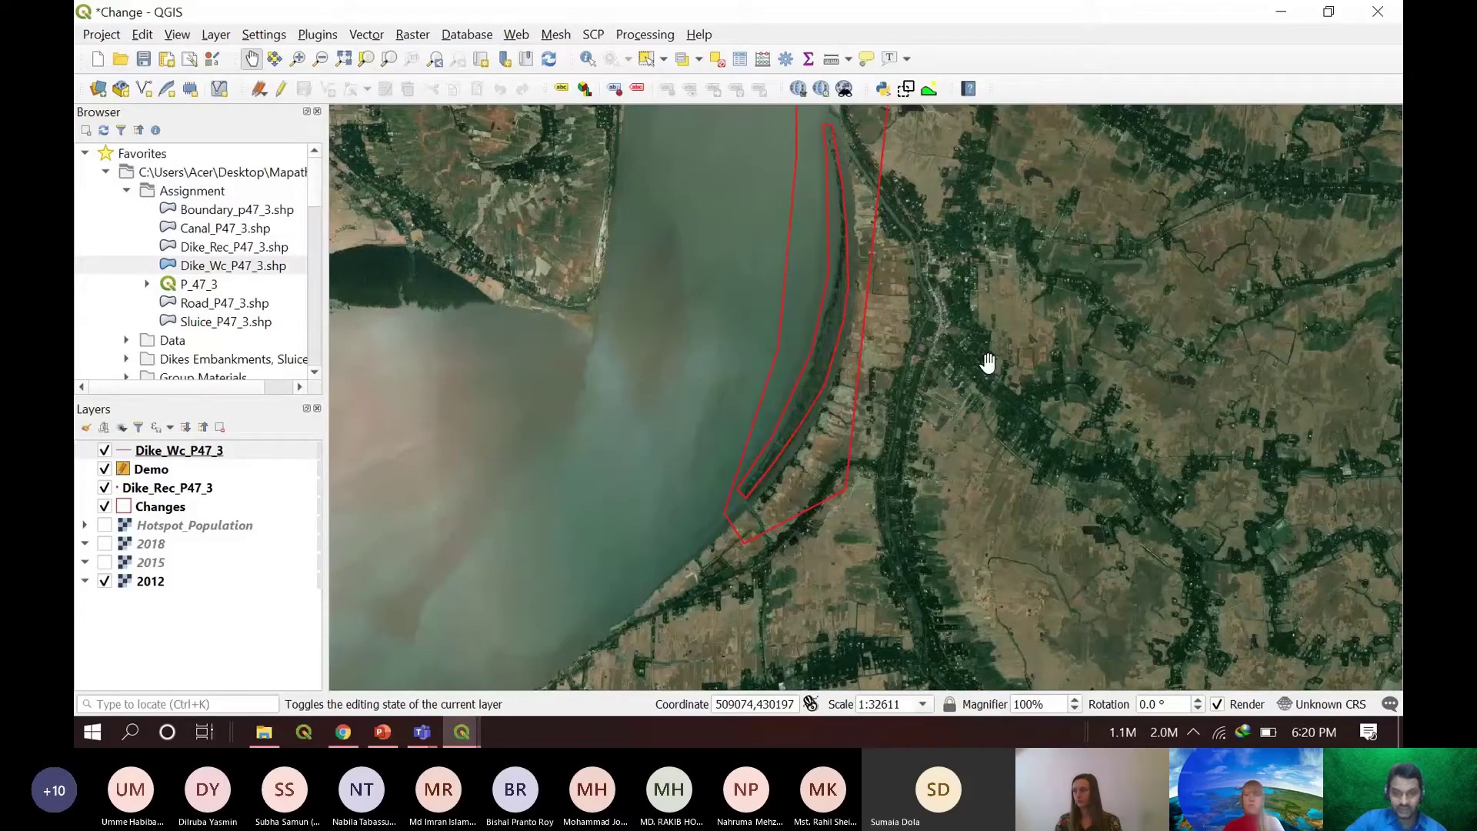
- Find the canal mouth on the shore between the crescent and the large rectangular outline, and inspect it on the 2012 imagery
scroll(517, 664, up, 1)
drag(517, 665, 666, 397)
scroll(666, 397, up, 1)
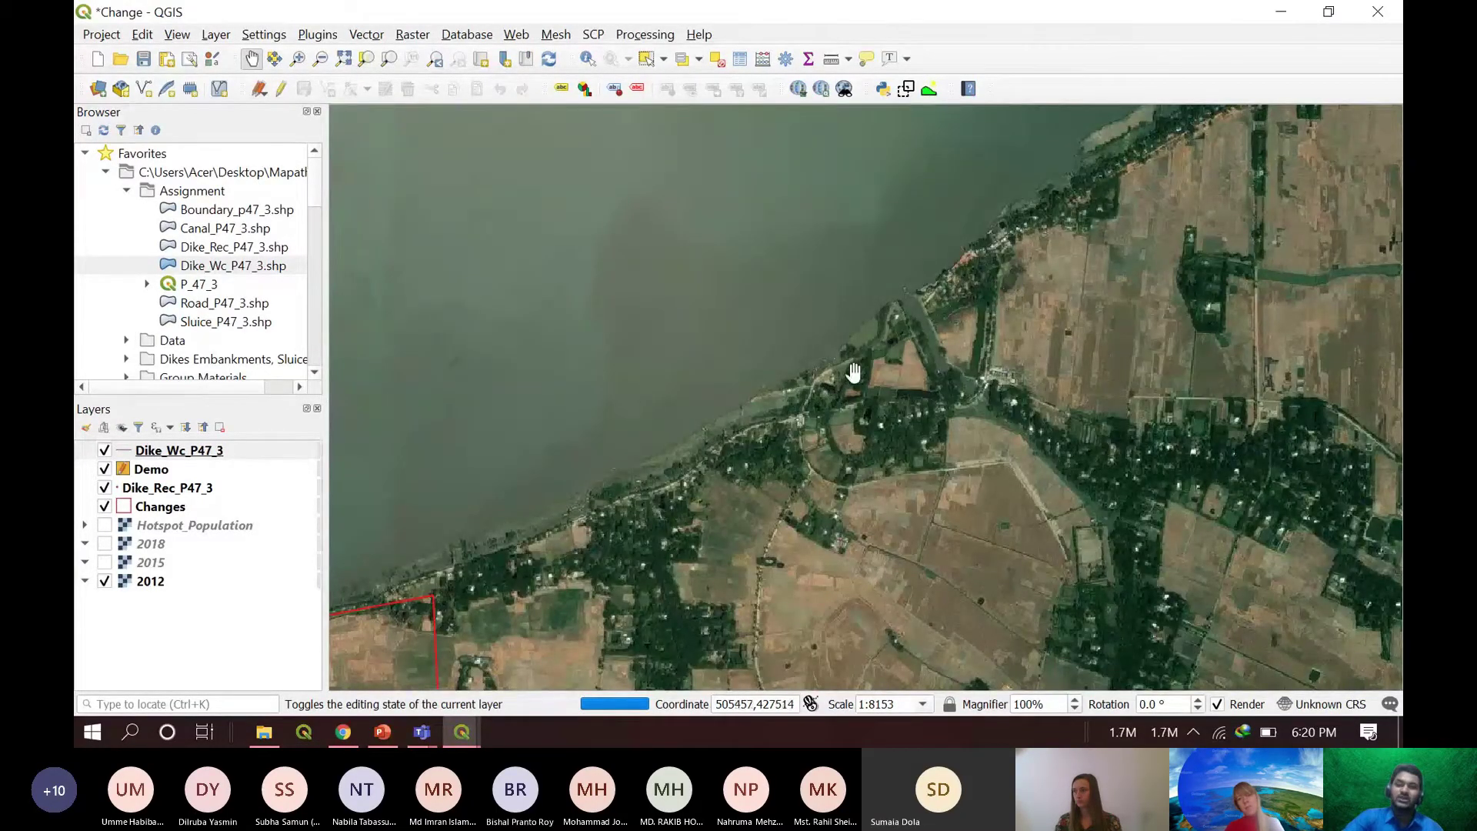
scroll(857, 343, up, 2)
scroll(855, 345, down, 1)
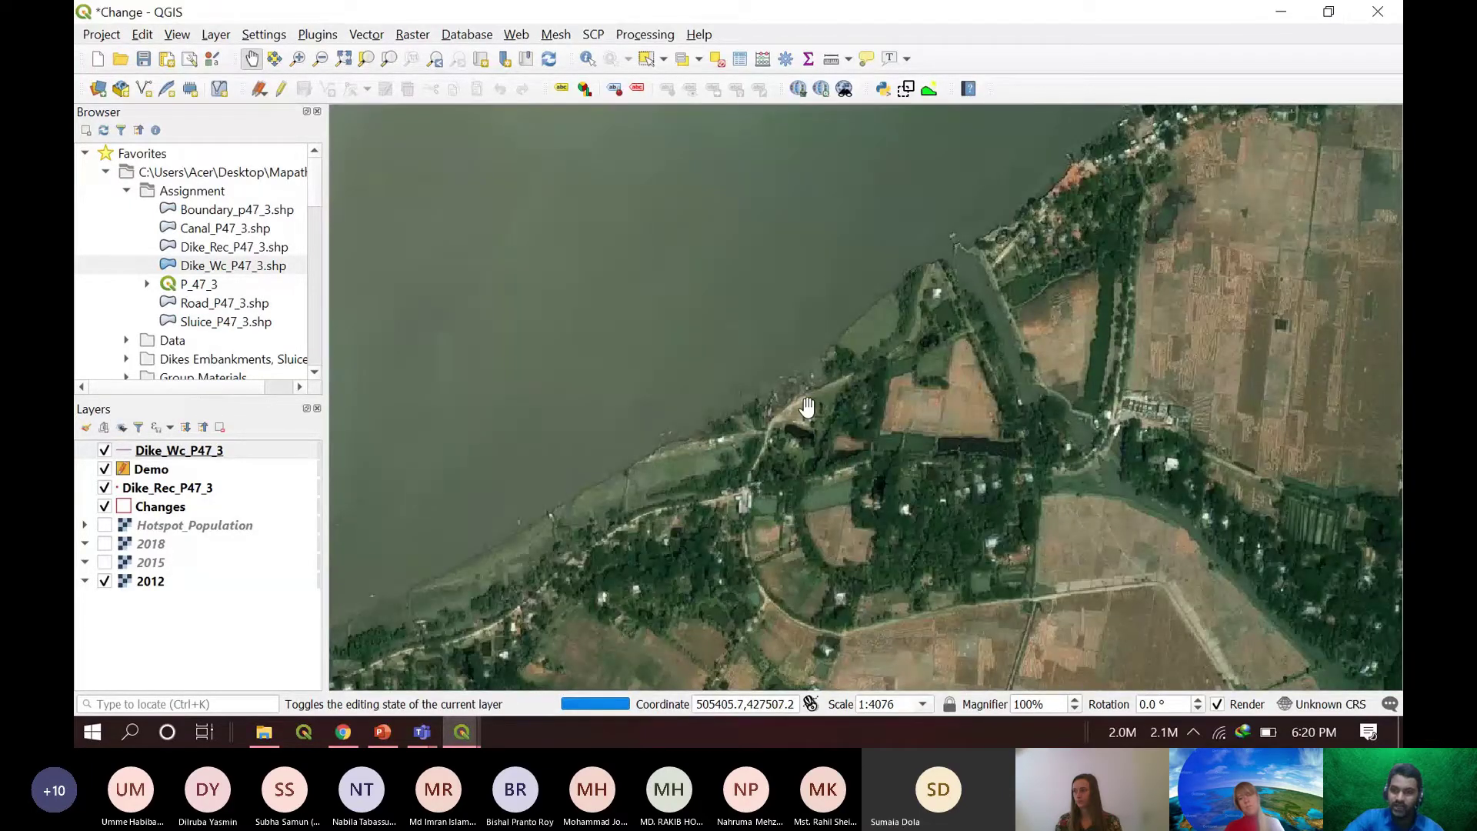
drag(896, 343, 877, 357)
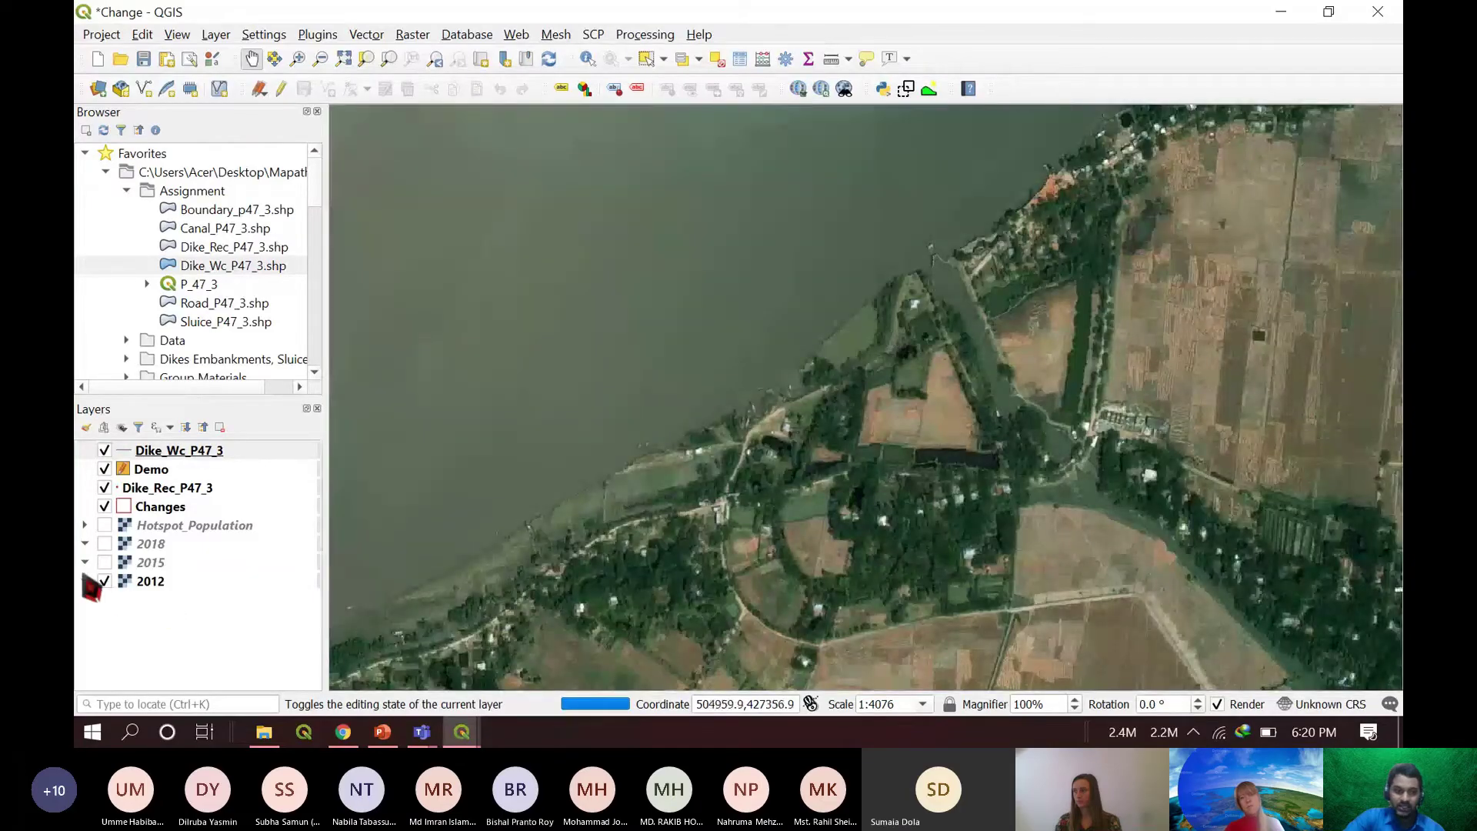
- Show the 2018 imagery and compare the riverbank around the canal mouth with its 2012 state
click(104, 544)
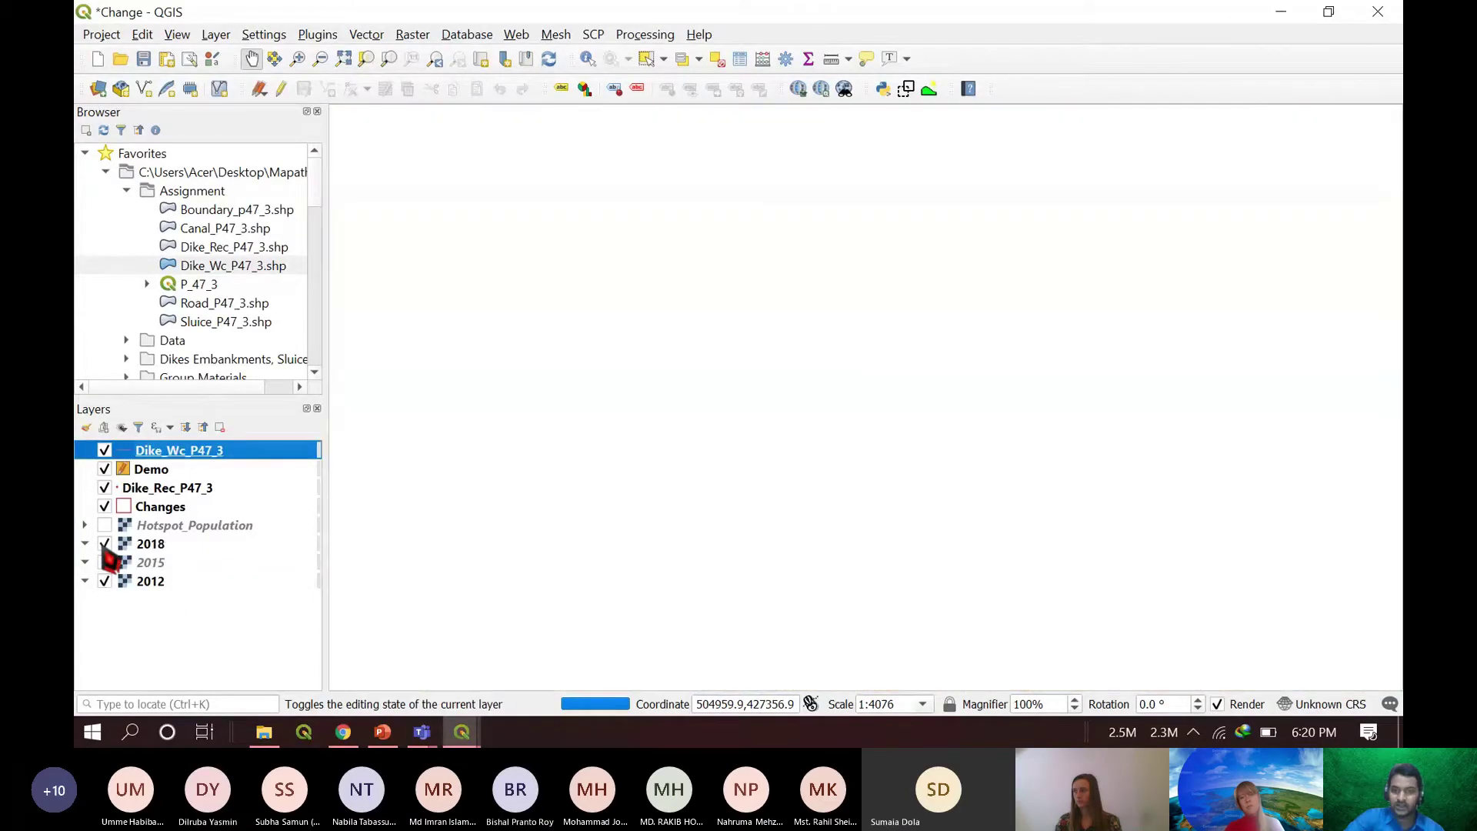
scroll(478, 521, down, 1)
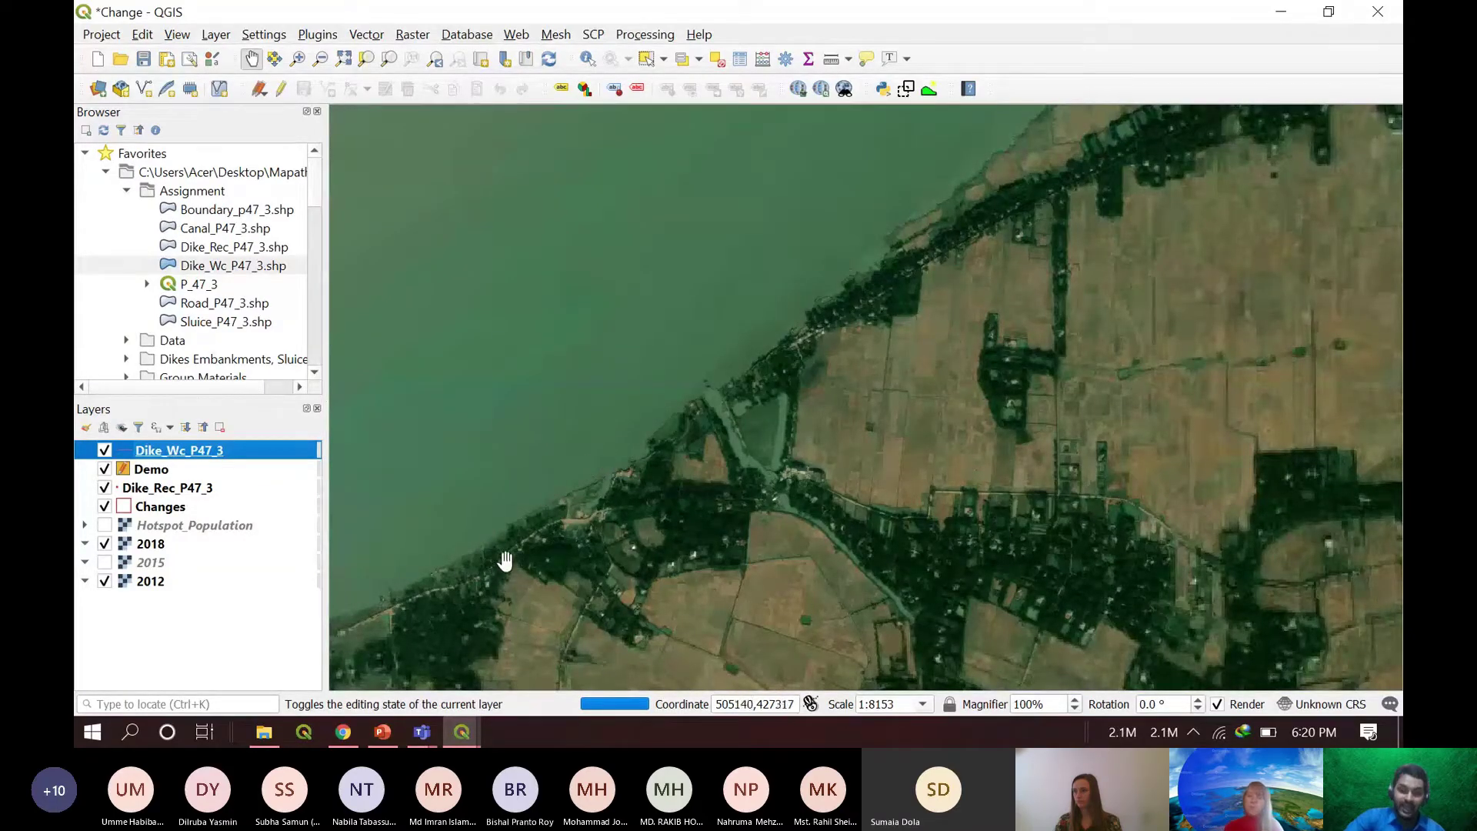
scroll(504, 560, up, 1)
drag(1046, 223, 1066, 310)
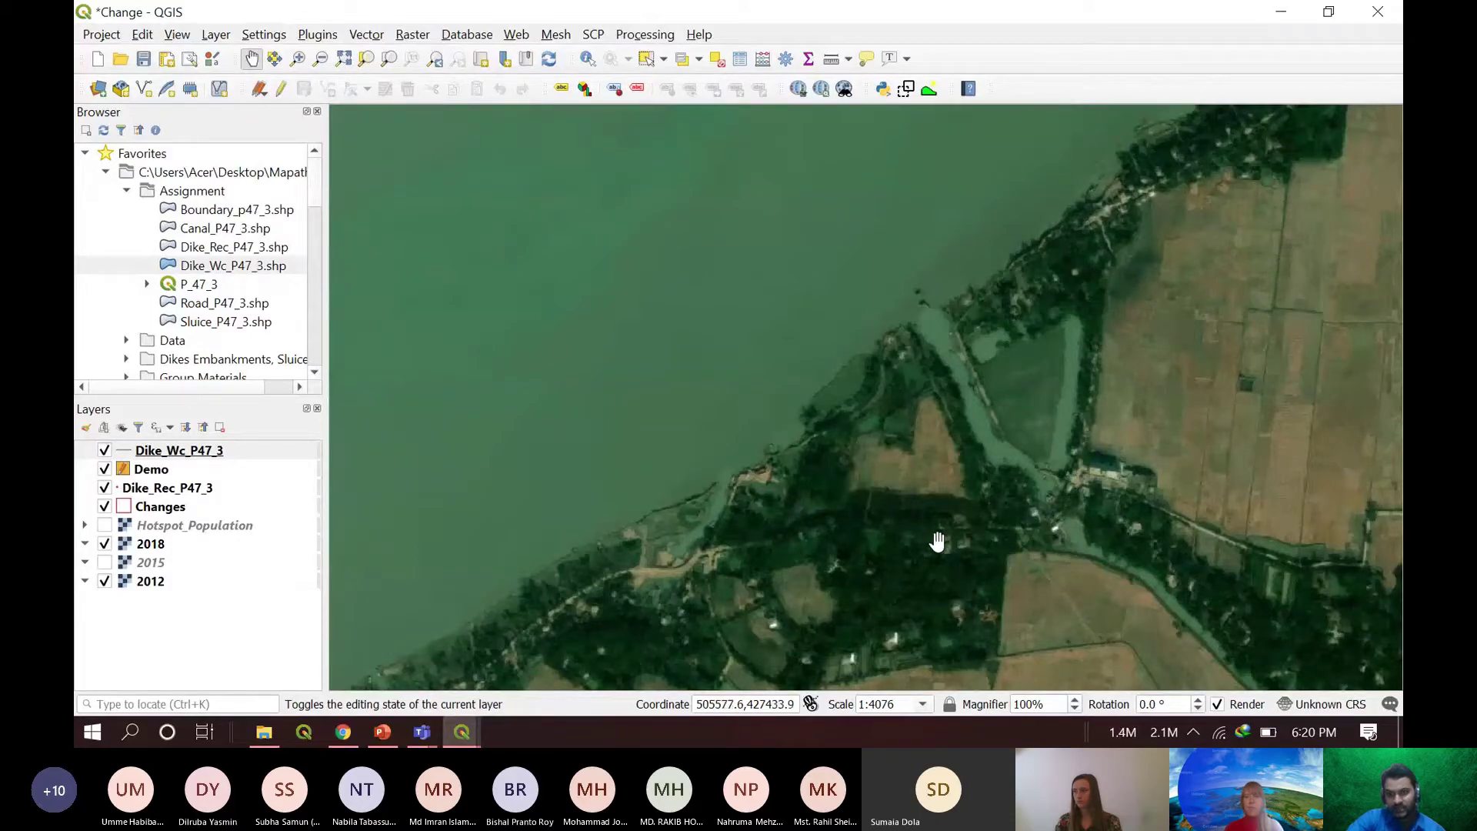
scroll(569, 625, down, 1)
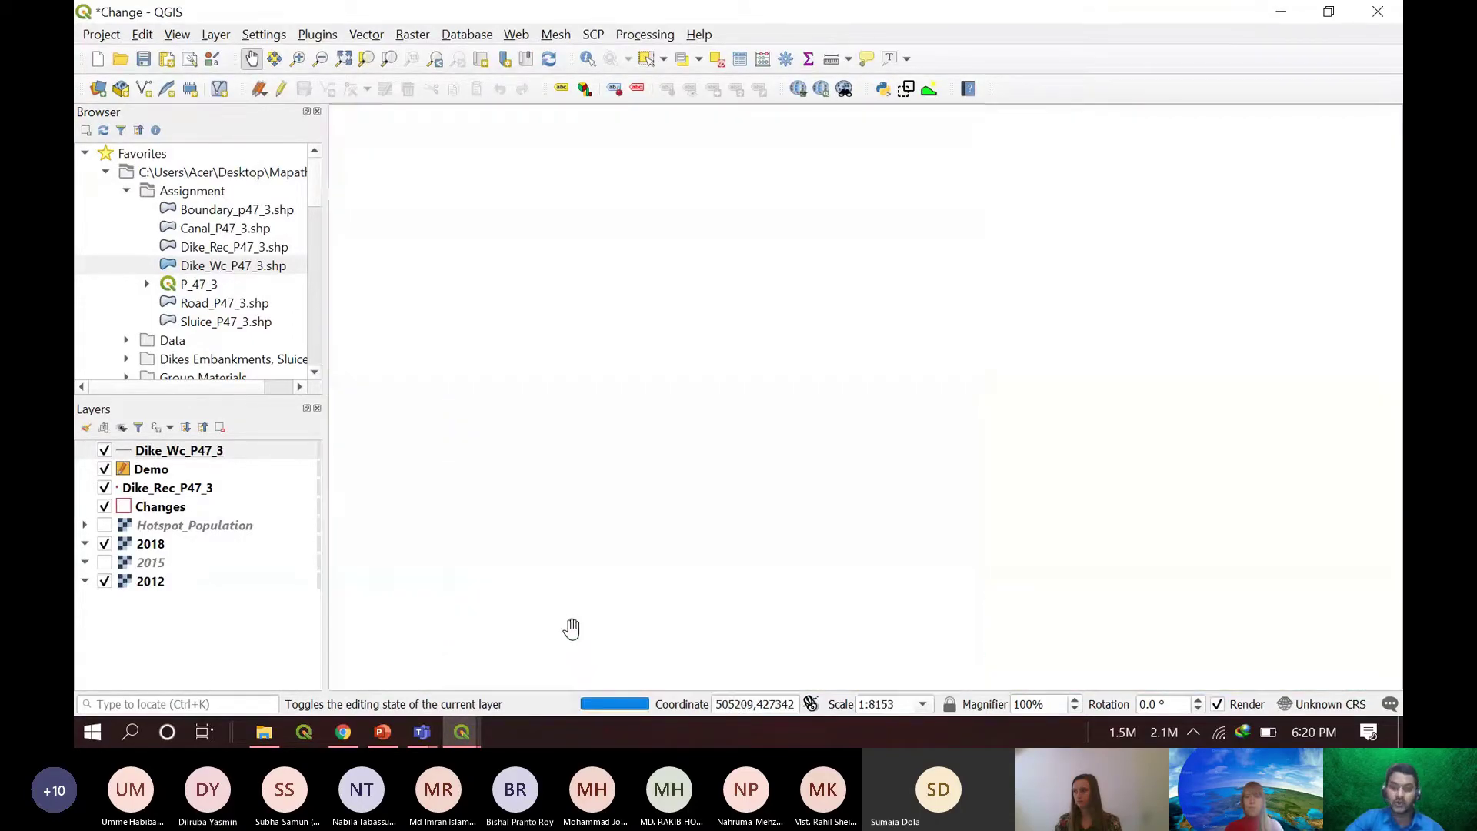
drag(685, 591, 639, 445)
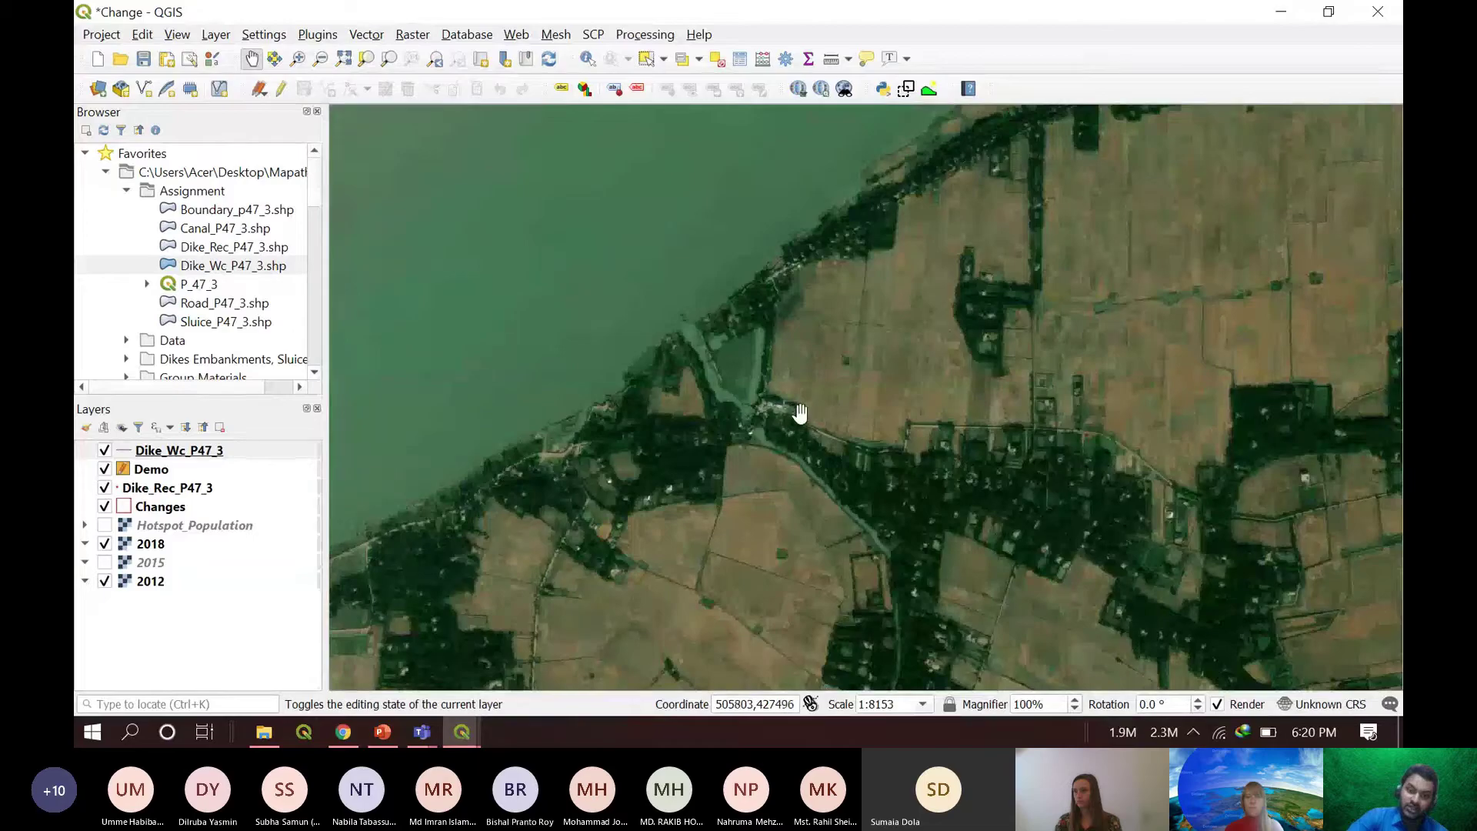
- Find the narrow diagonal change outline along the river's southeastern bank, north of the crescent, on the 2018 imagery
scroll(754, 337, down, 3)
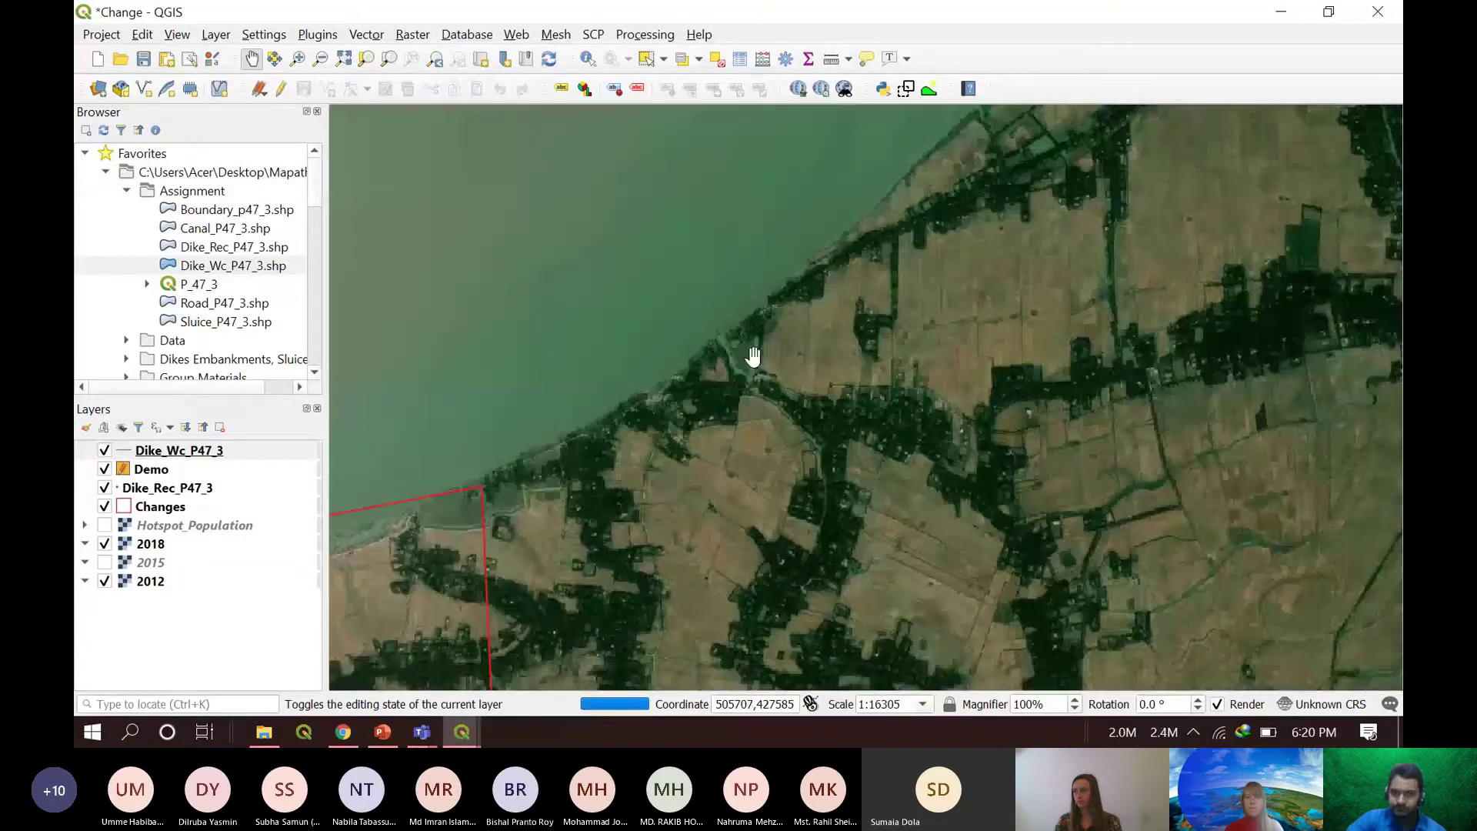
scroll(752, 352, down, 2)
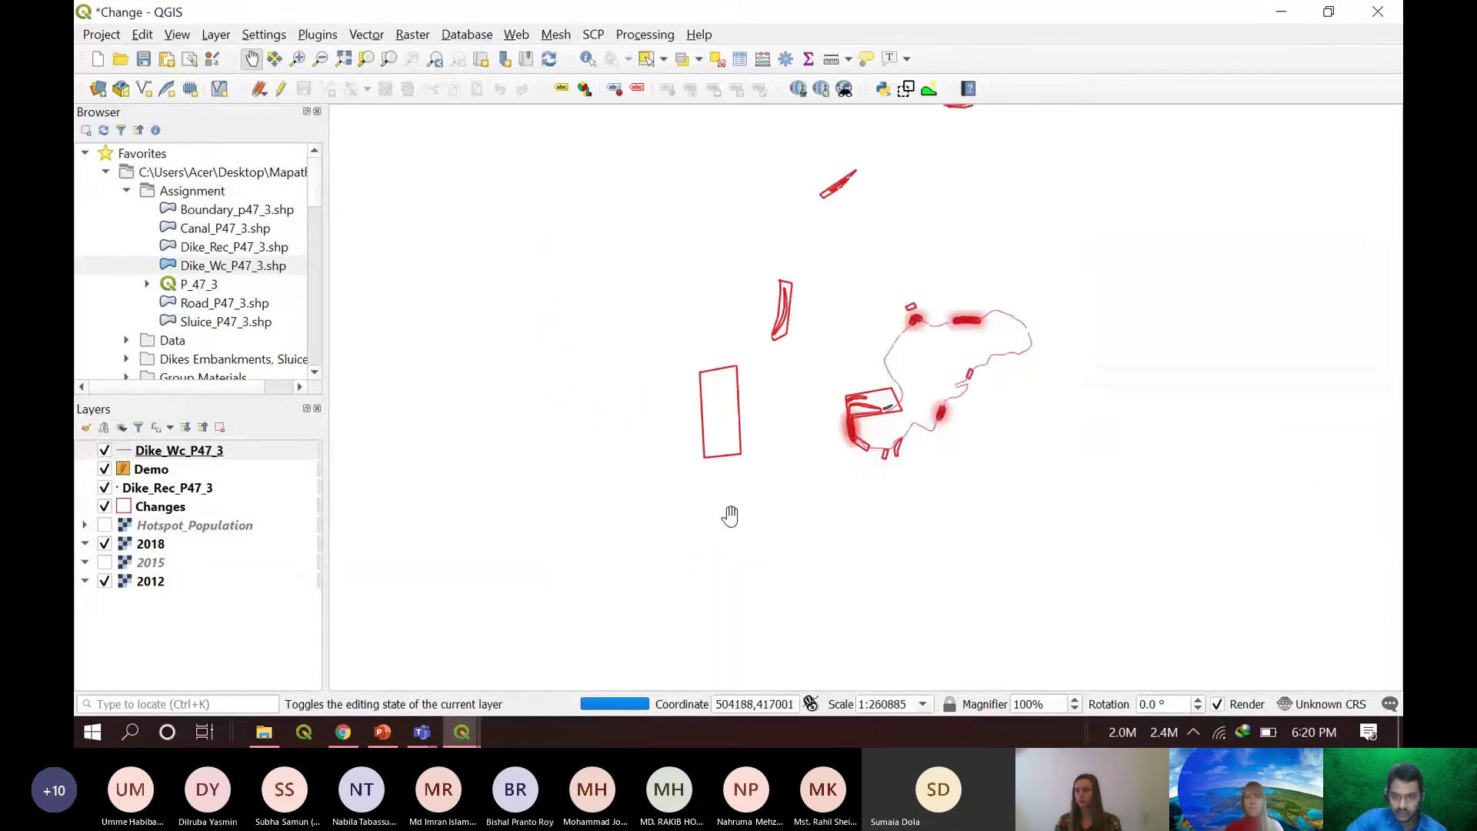
scroll(850, 242, up, 2)
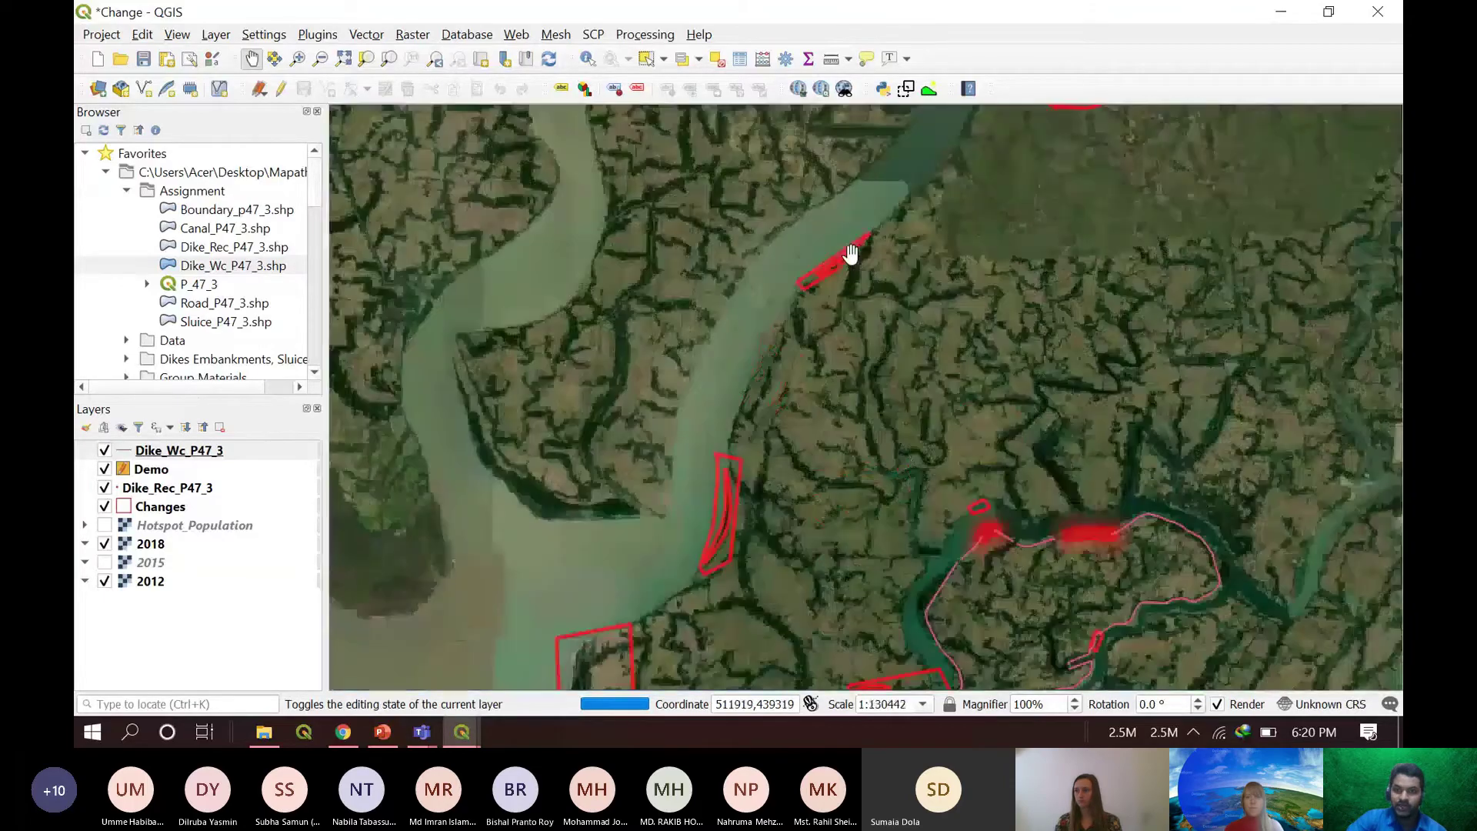
scroll(797, 250, up, 2)
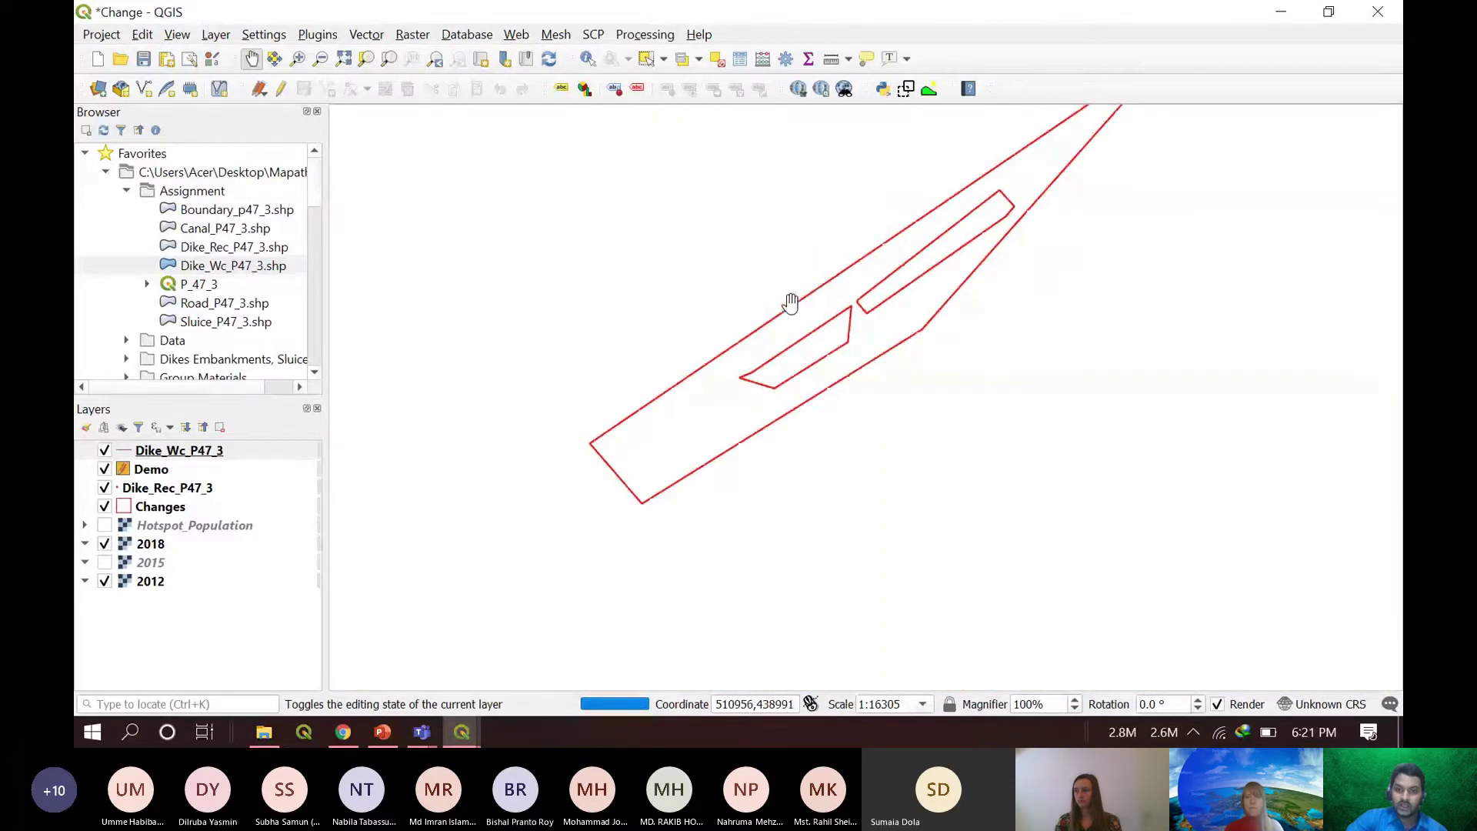
scroll(791, 302, up, 1)
scroll(791, 316, down, 1)
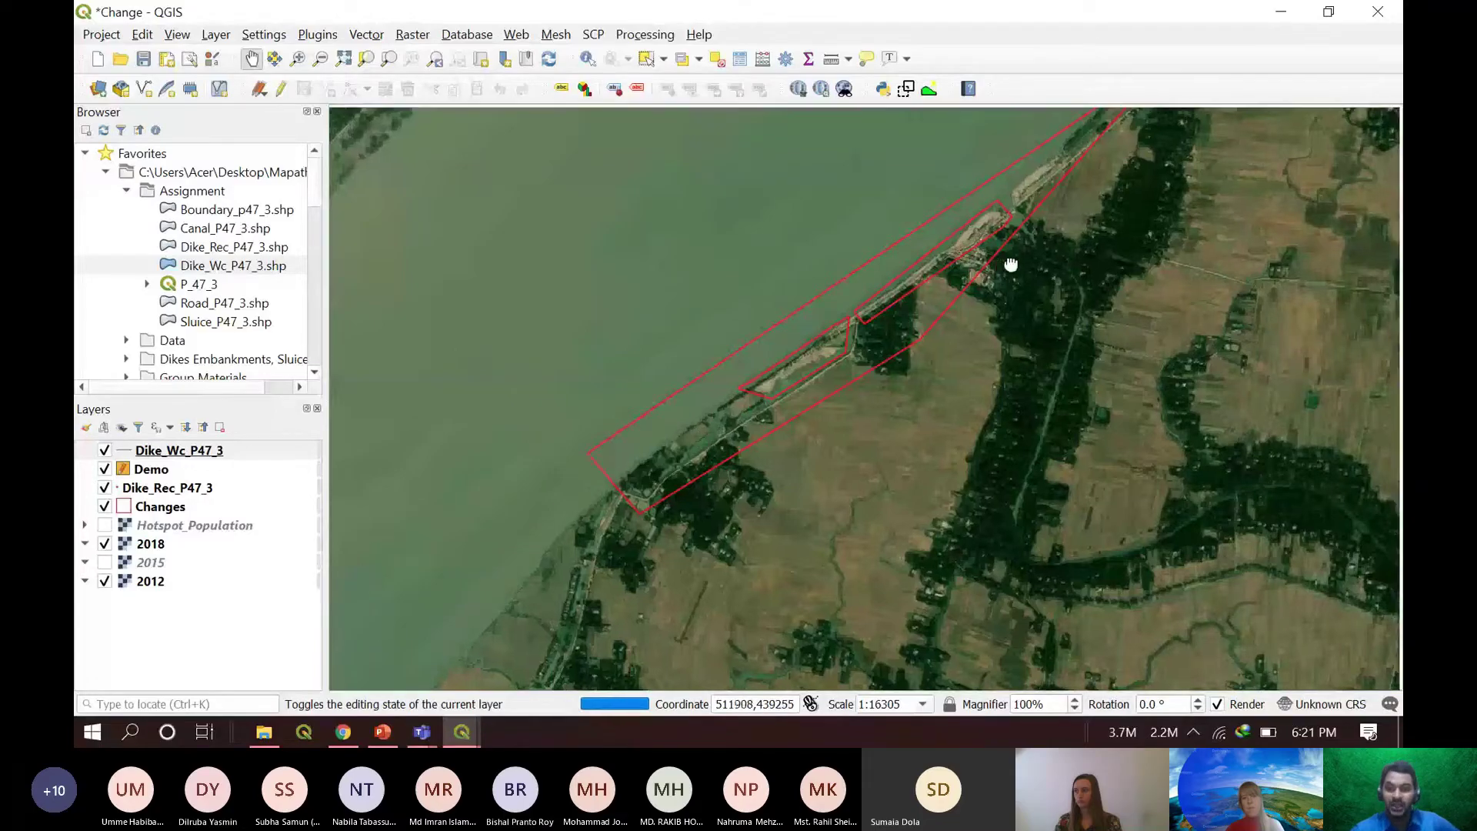
- Inspect the embankment and the gap between the two inner outlines of the narrow diagonal change area on the 2018 imagery
drag(1012, 260, 805, 406)
scroll(804, 406, up, 2)
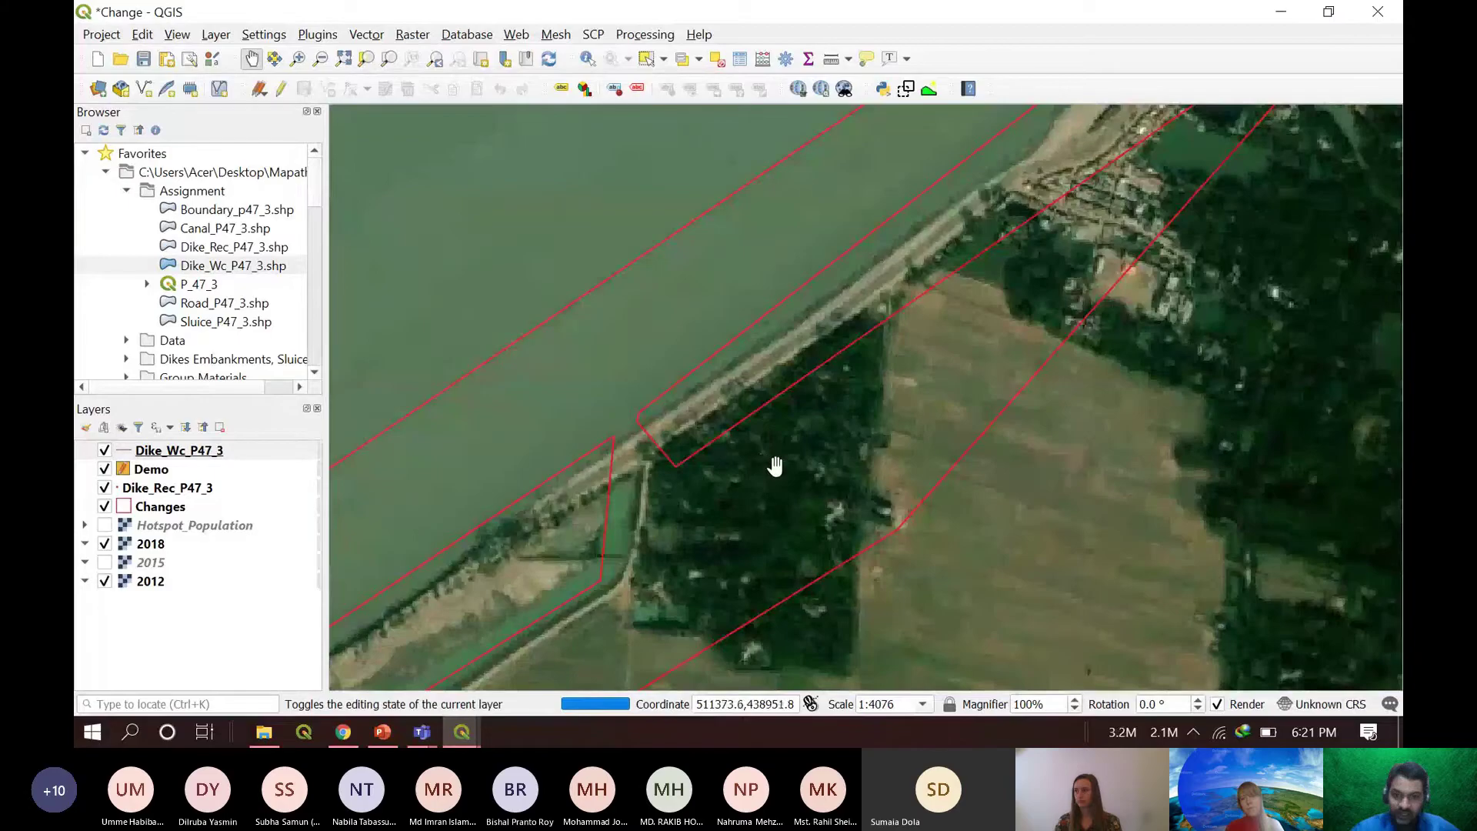
scroll(777, 463, down, 1)
drag(776, 463, 827, 413)
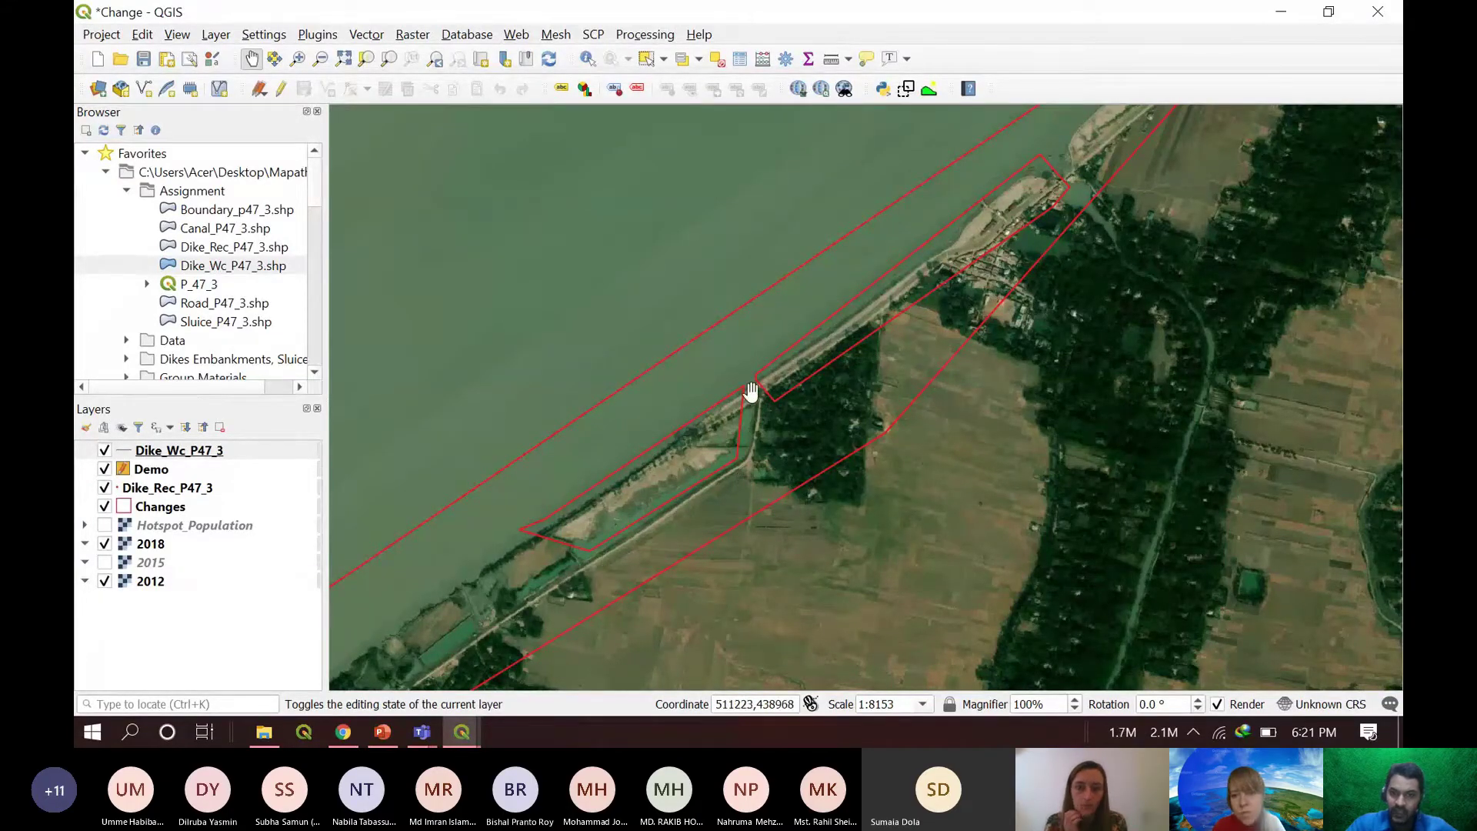
scroll(753, 394, up, 1)
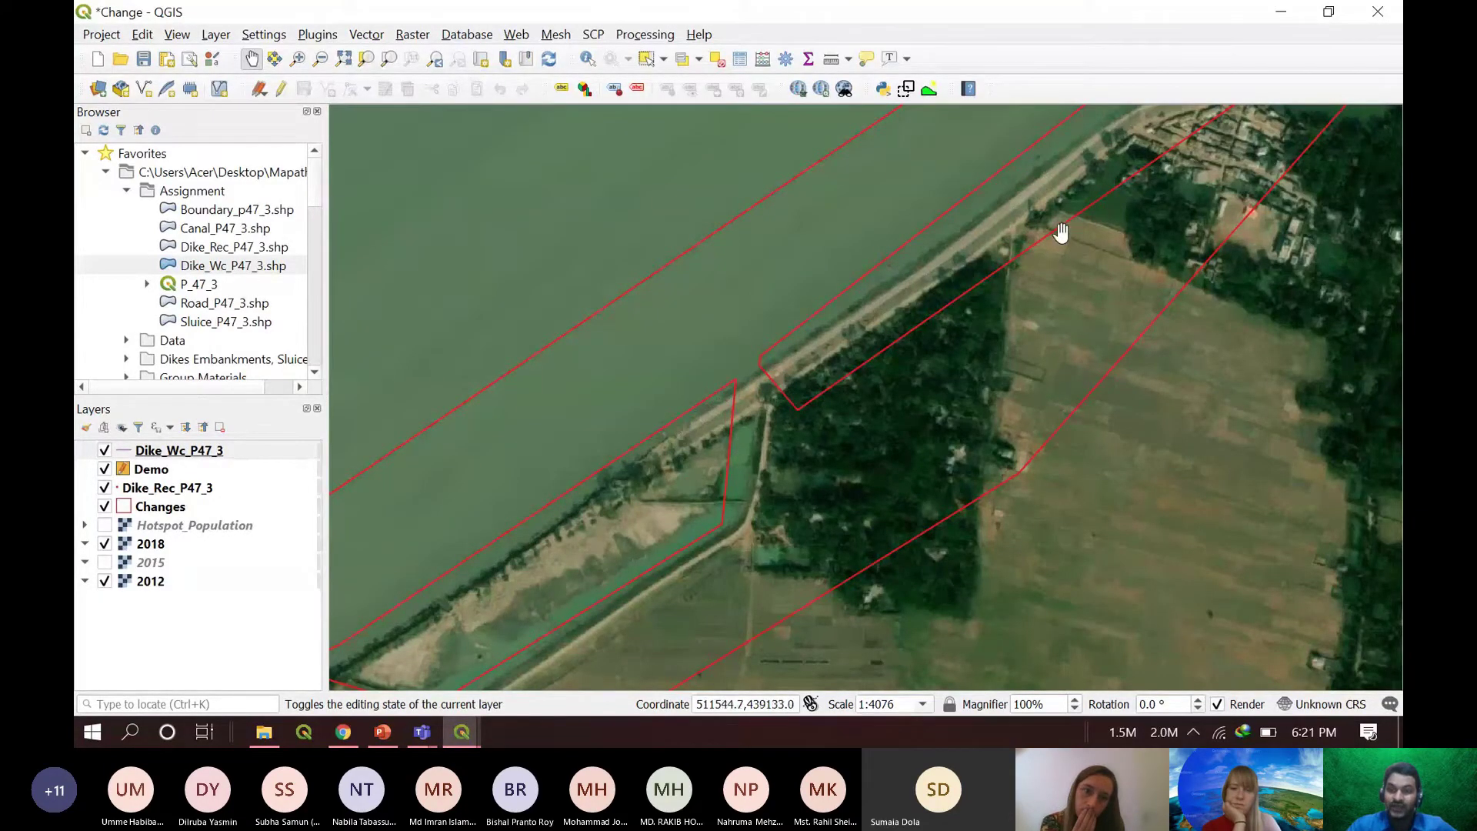
drag(1061, 232, 977, 340)
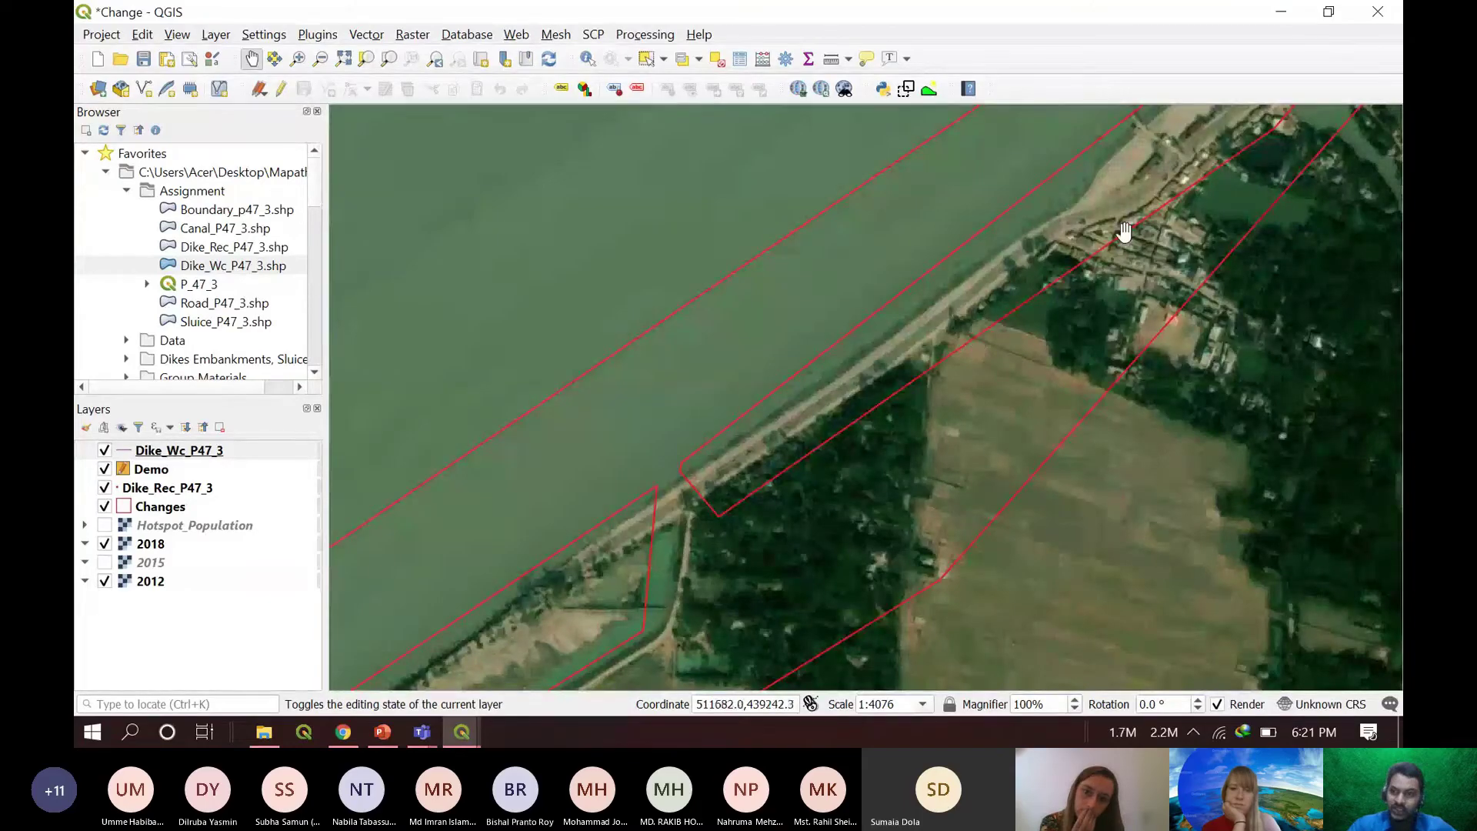
scroll(1164, 204, down, 1)
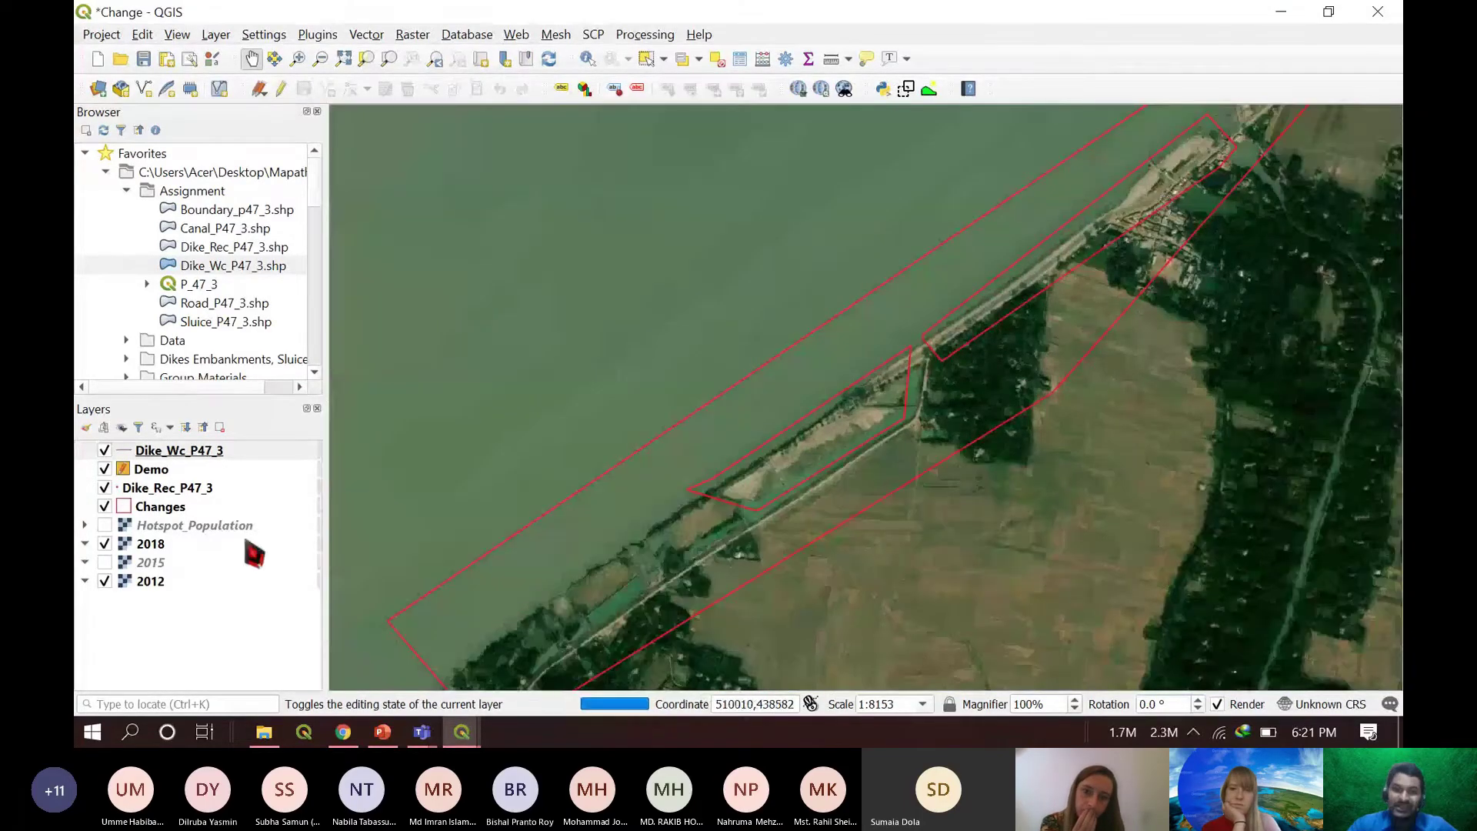
- Compare the two inner outlines of the narrow diagonal change area between the 2012 and 2018 imagery
click(105, 544)
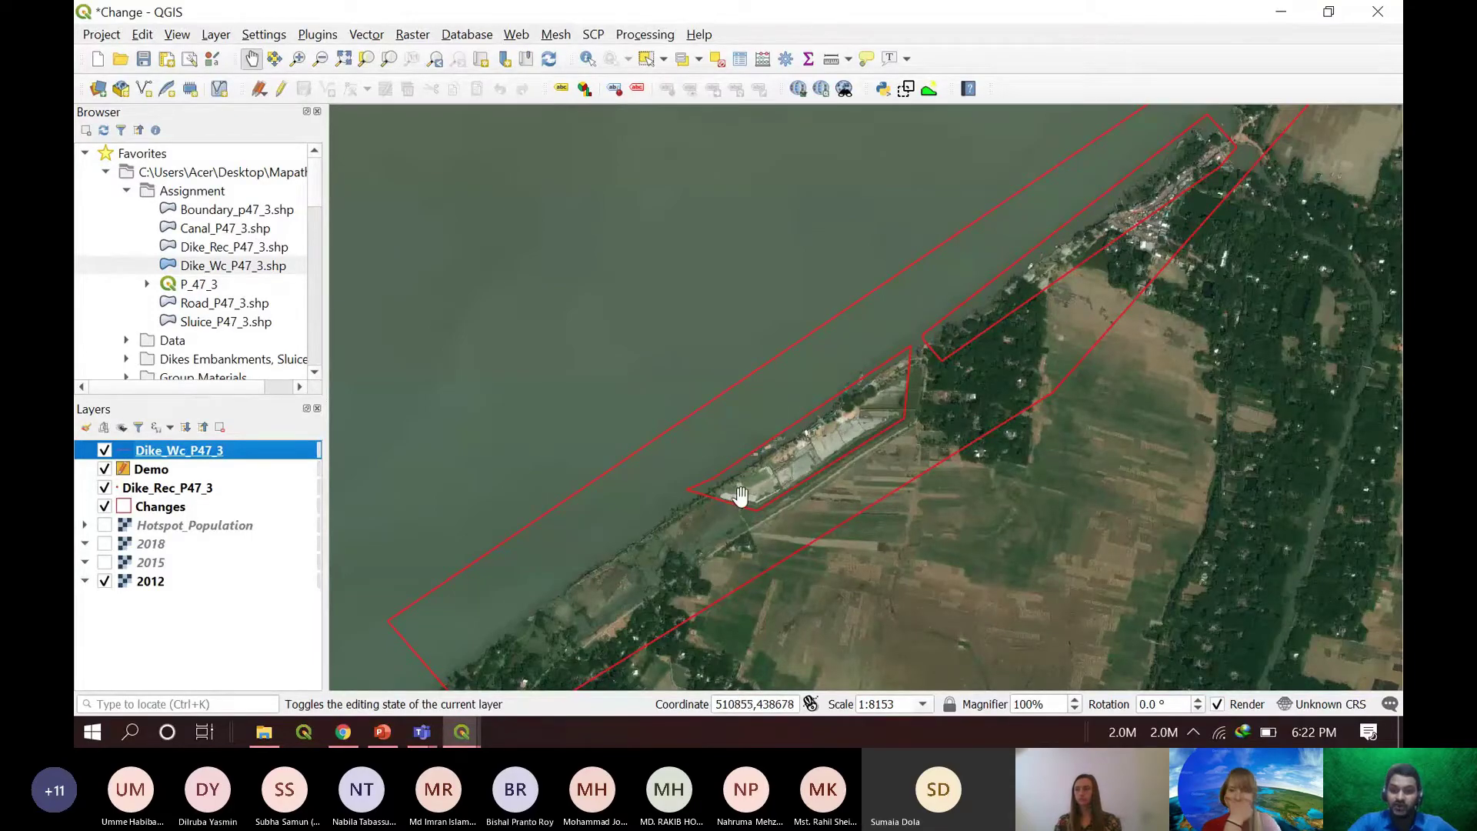
click(105, 544)
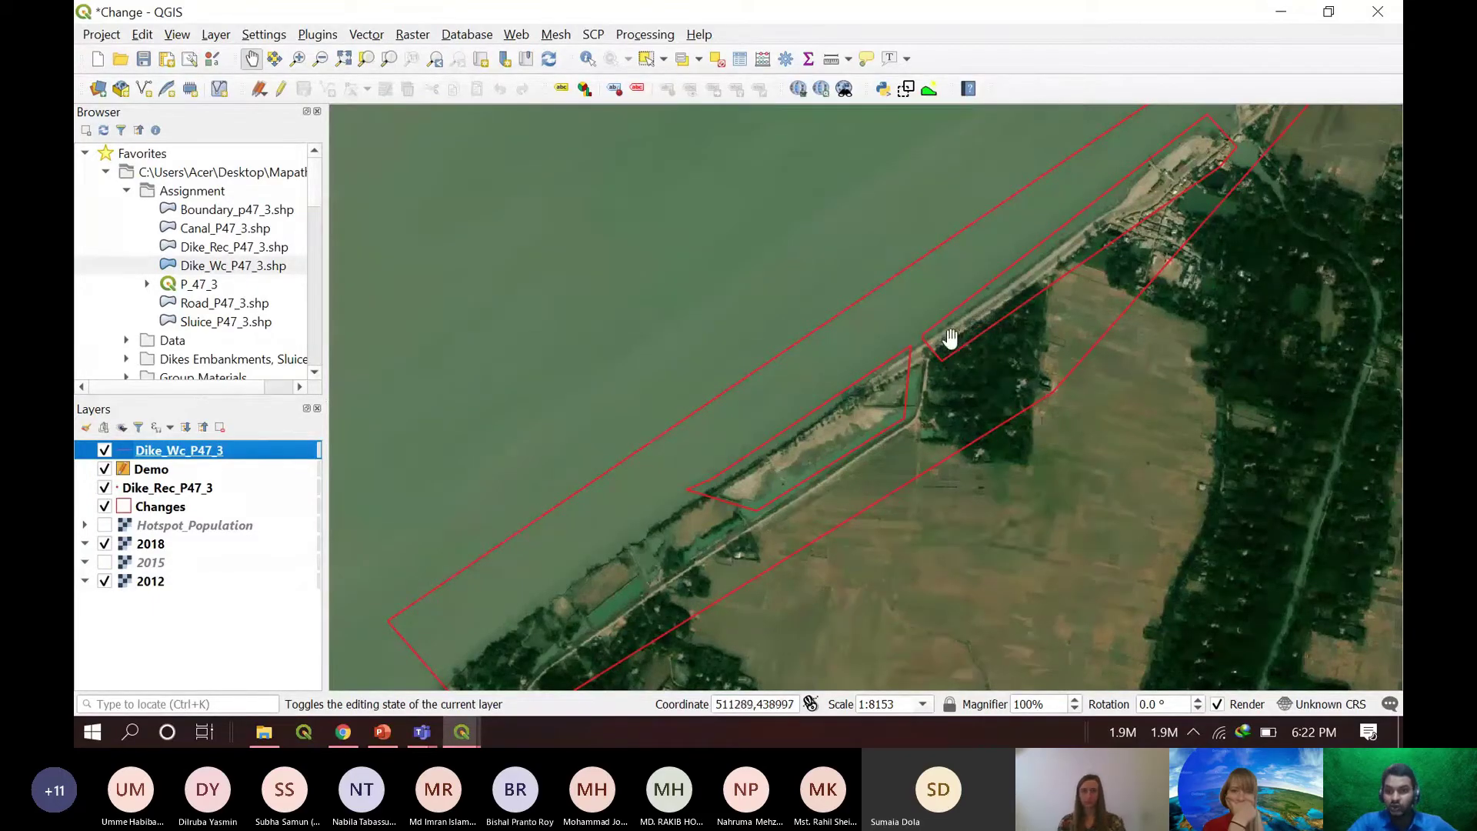
drag(834, 446, 885, 242)
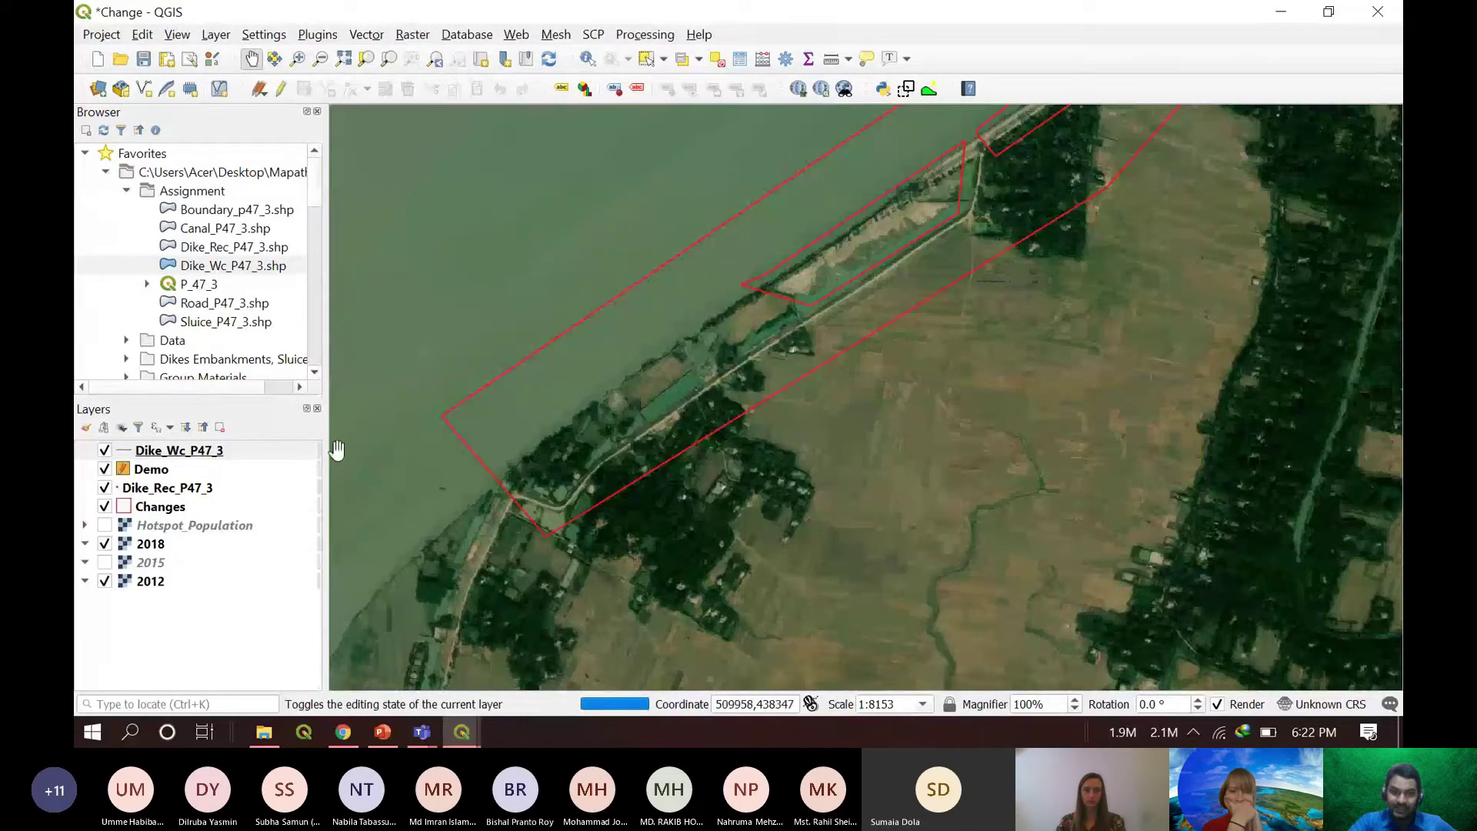
- Compare the bank and embankment at the southwestern end of the diagonal change area on the 2012, 2015 and 2018 imagery
click(105, 543)
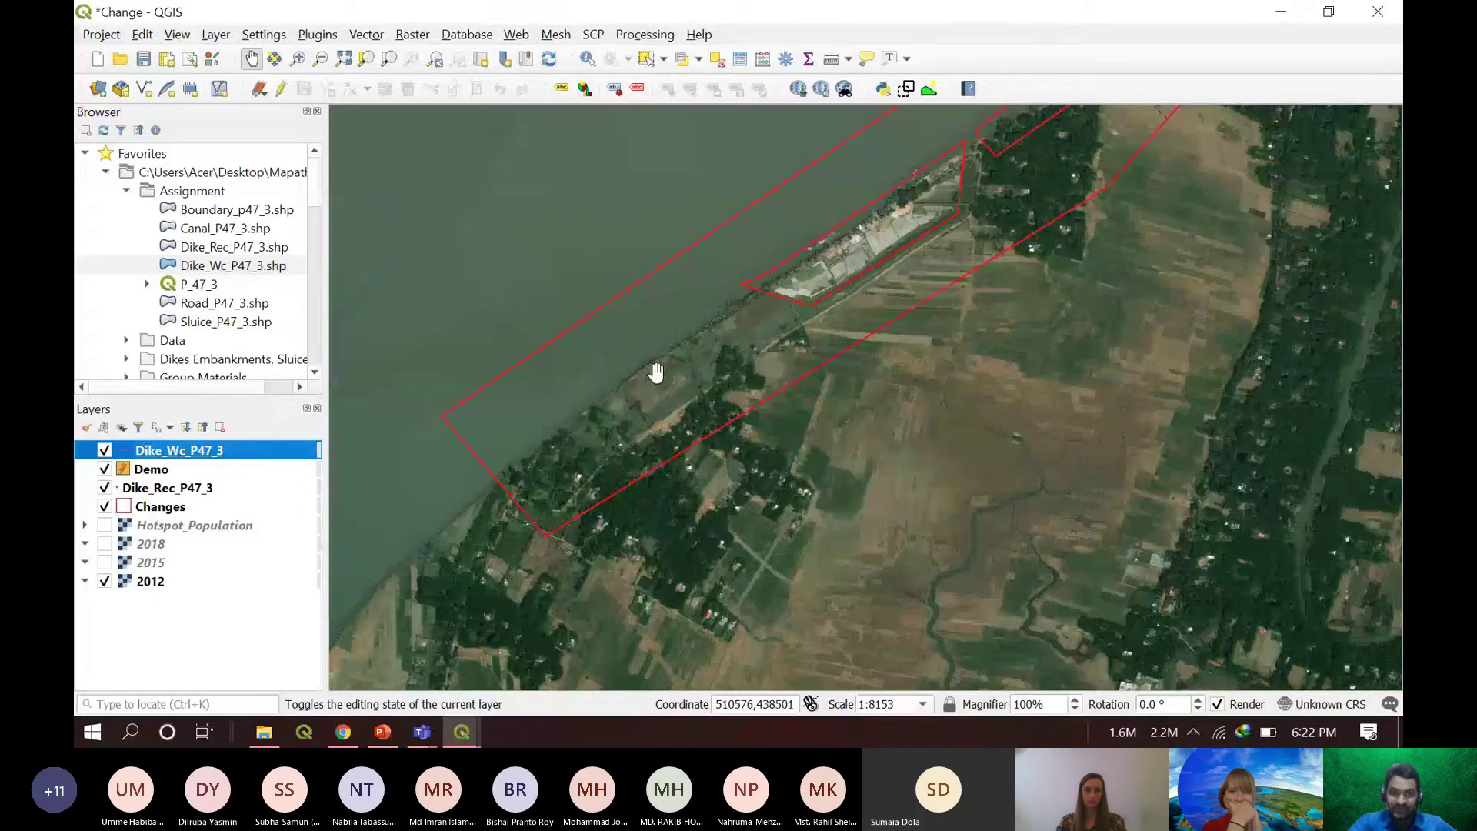
click(105, 562)
click(105, 581)
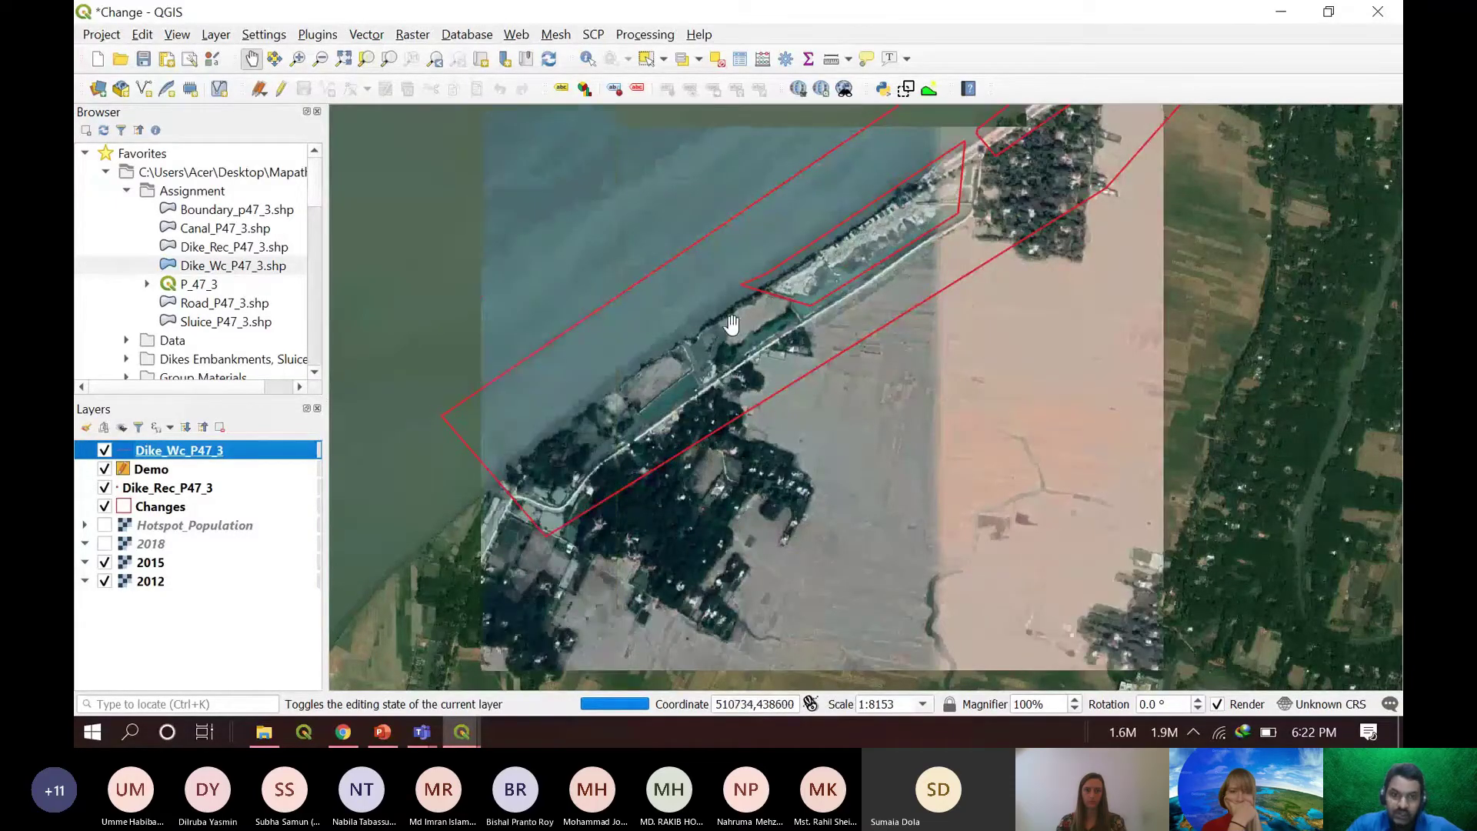
click(105, 543)
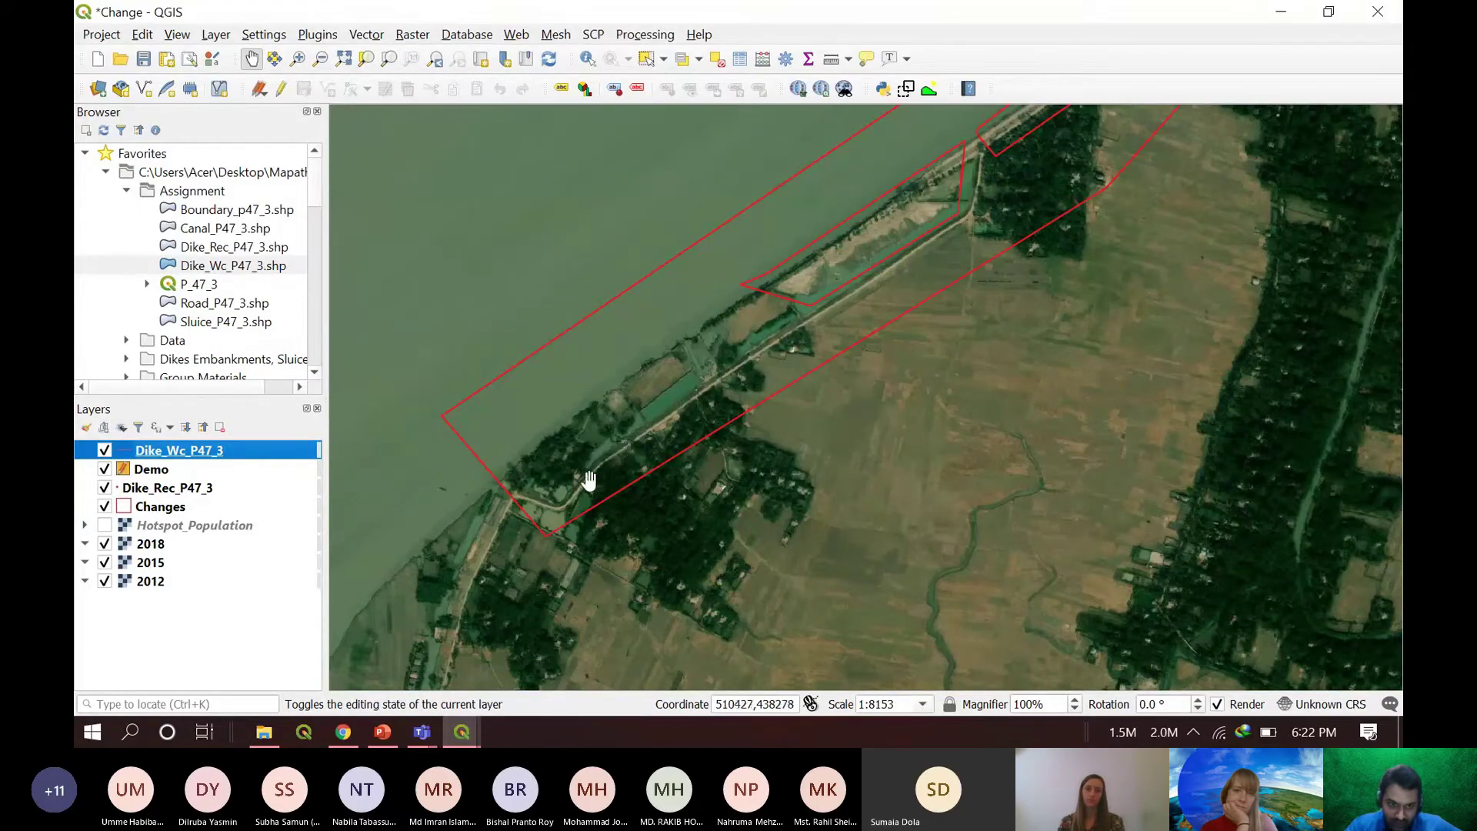
scroll(492, 512, up, 1)
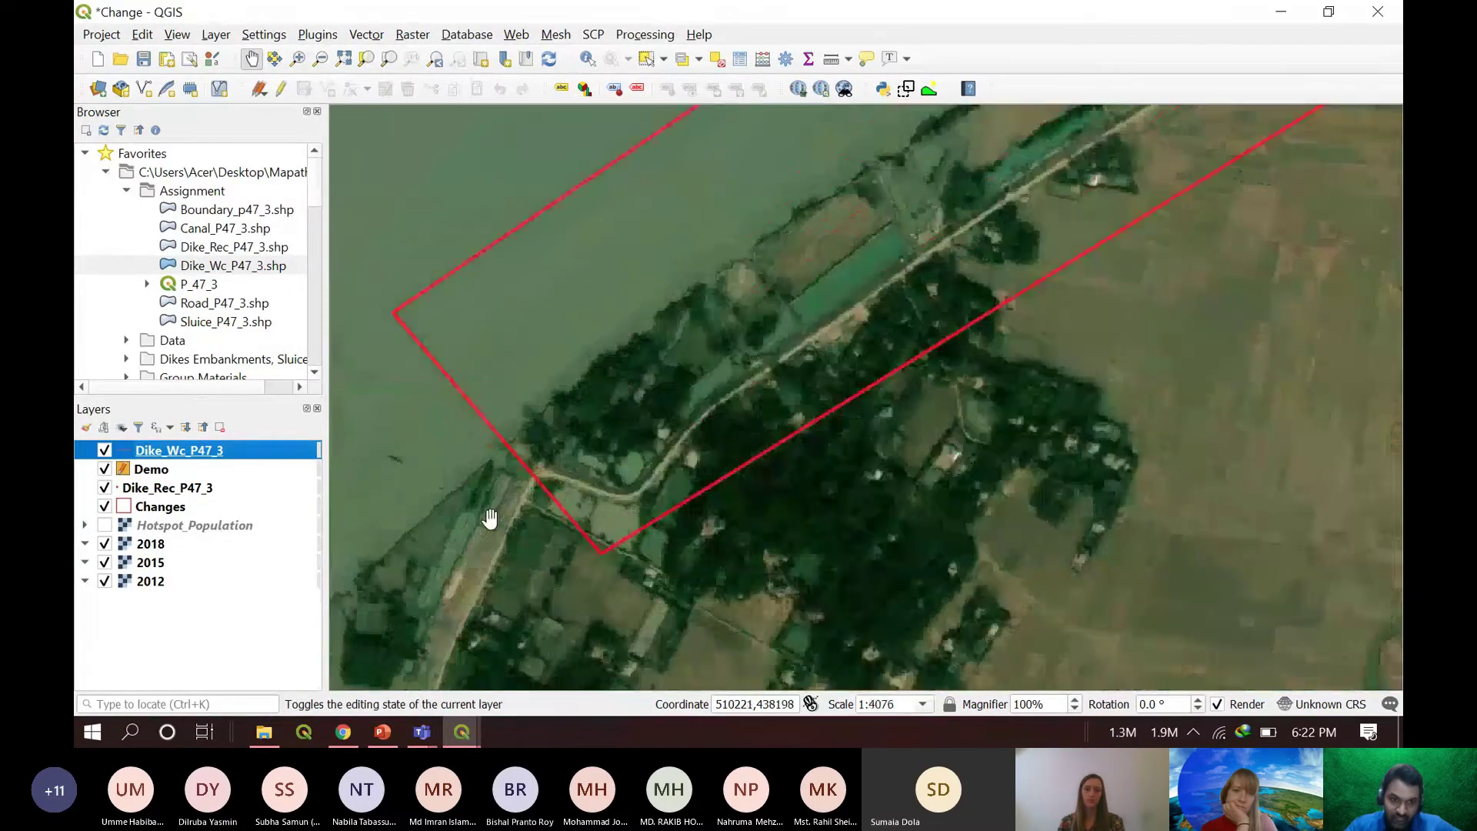
scroll(513, 511, down, 1)
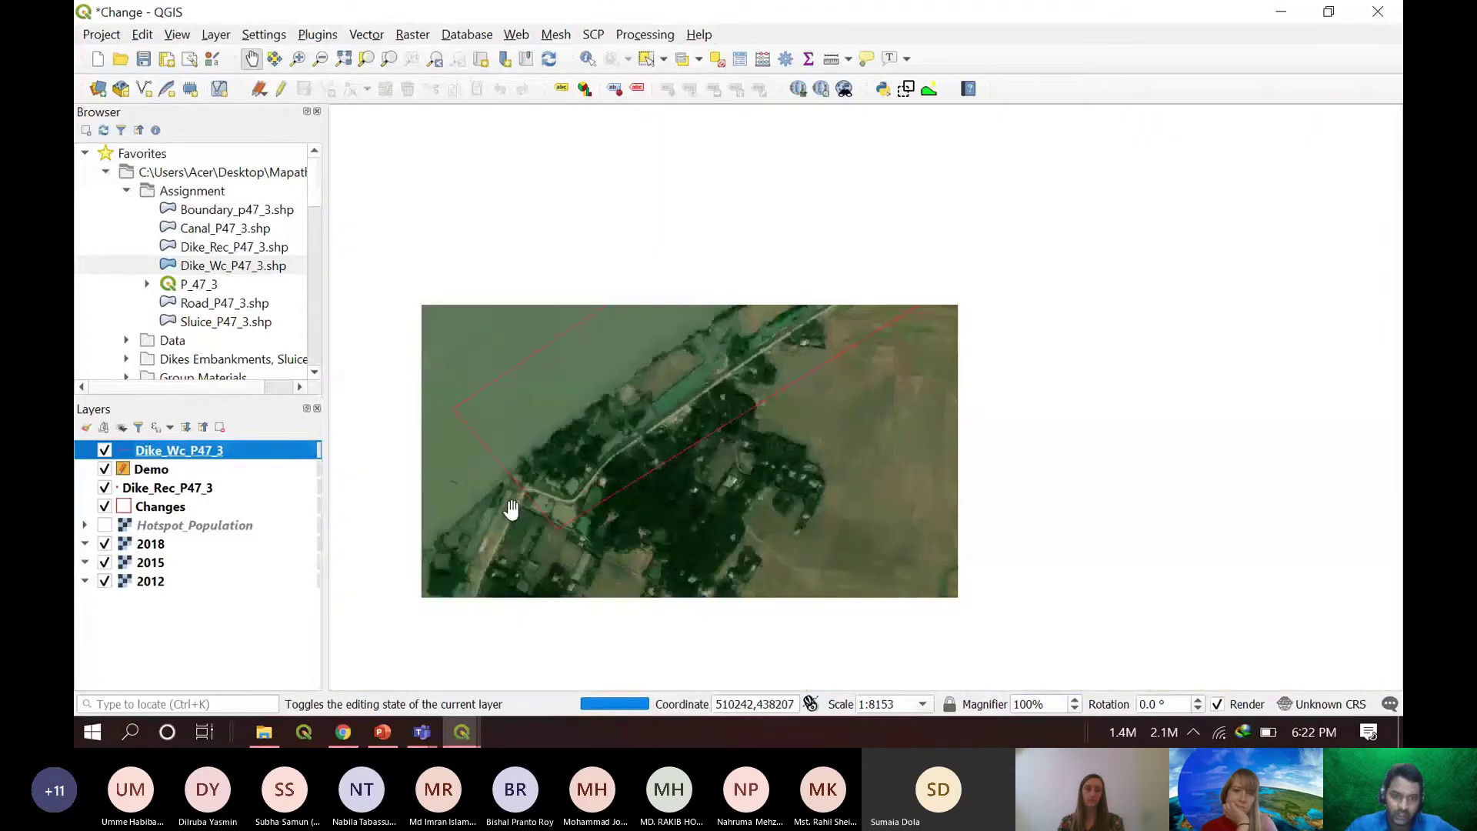
- Find the curved change outline on the southern bank of the river bend northeast of the diagonal change area, and view it with the 2018 imagery
scroll(513, 512, down, 1)
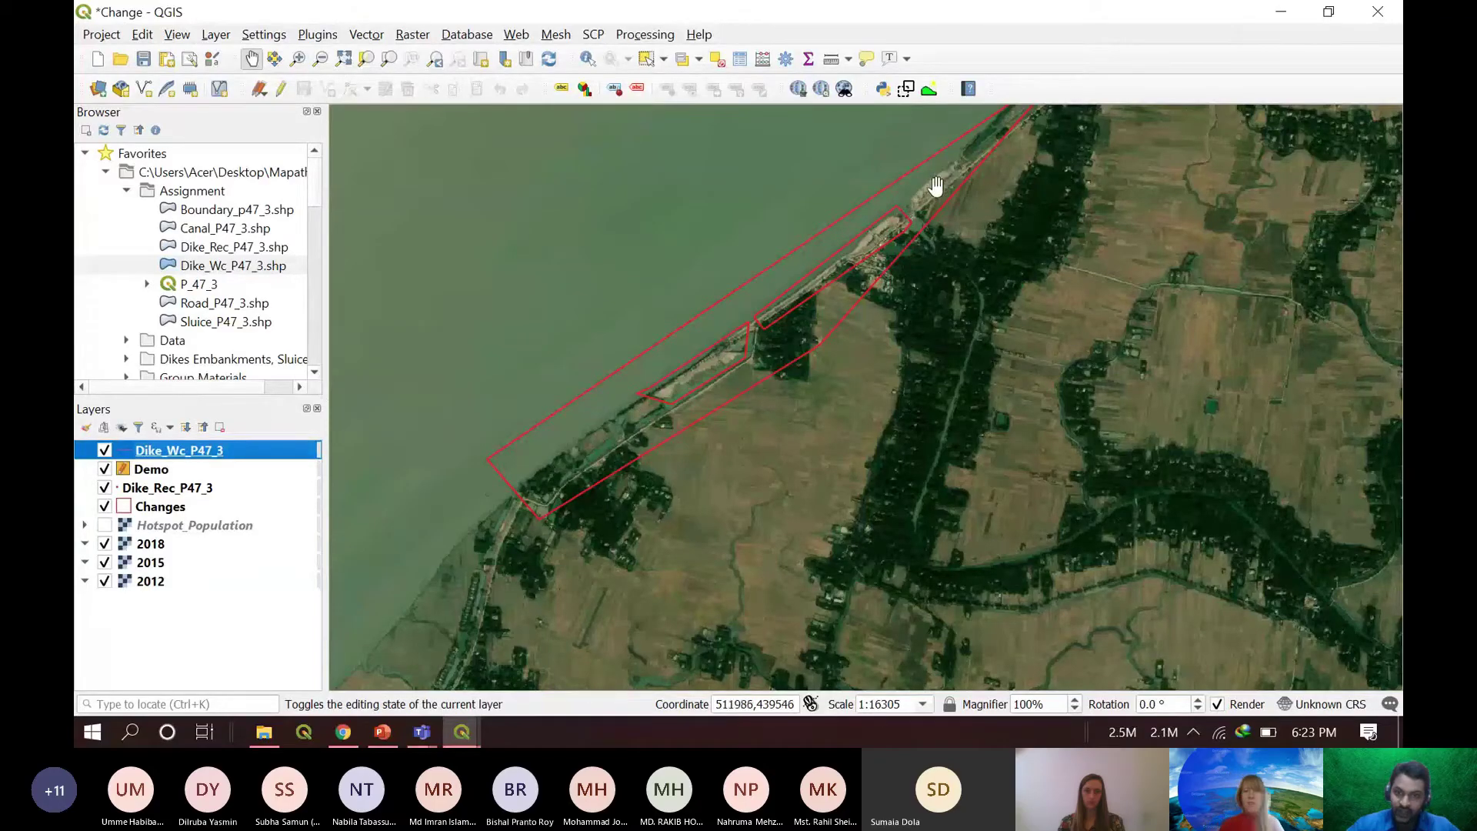
scroll(936, 184, down, 1)
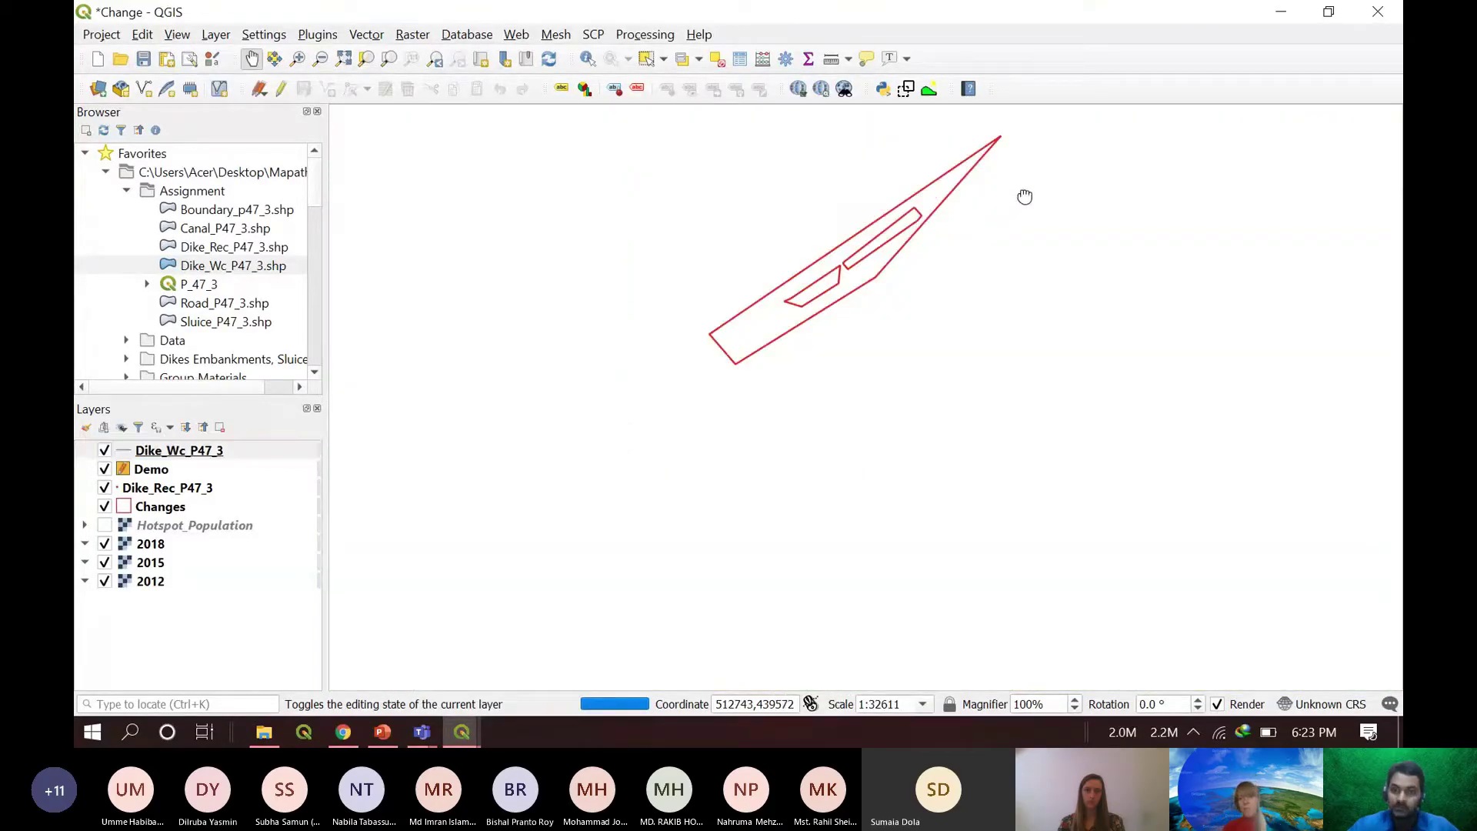
drag(1025, 197, 864, 419)
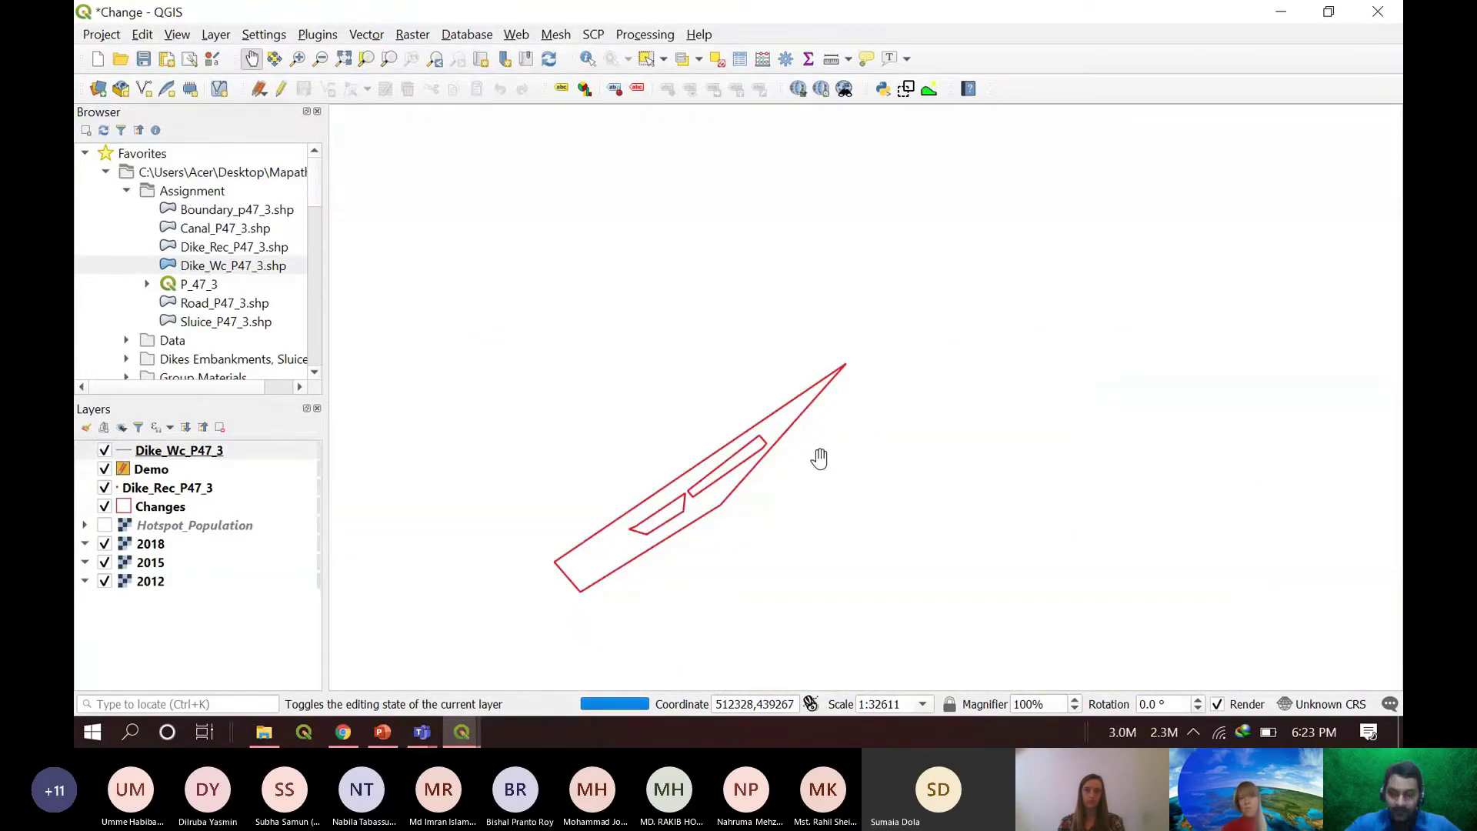
scroll(815, 456, down, 2)
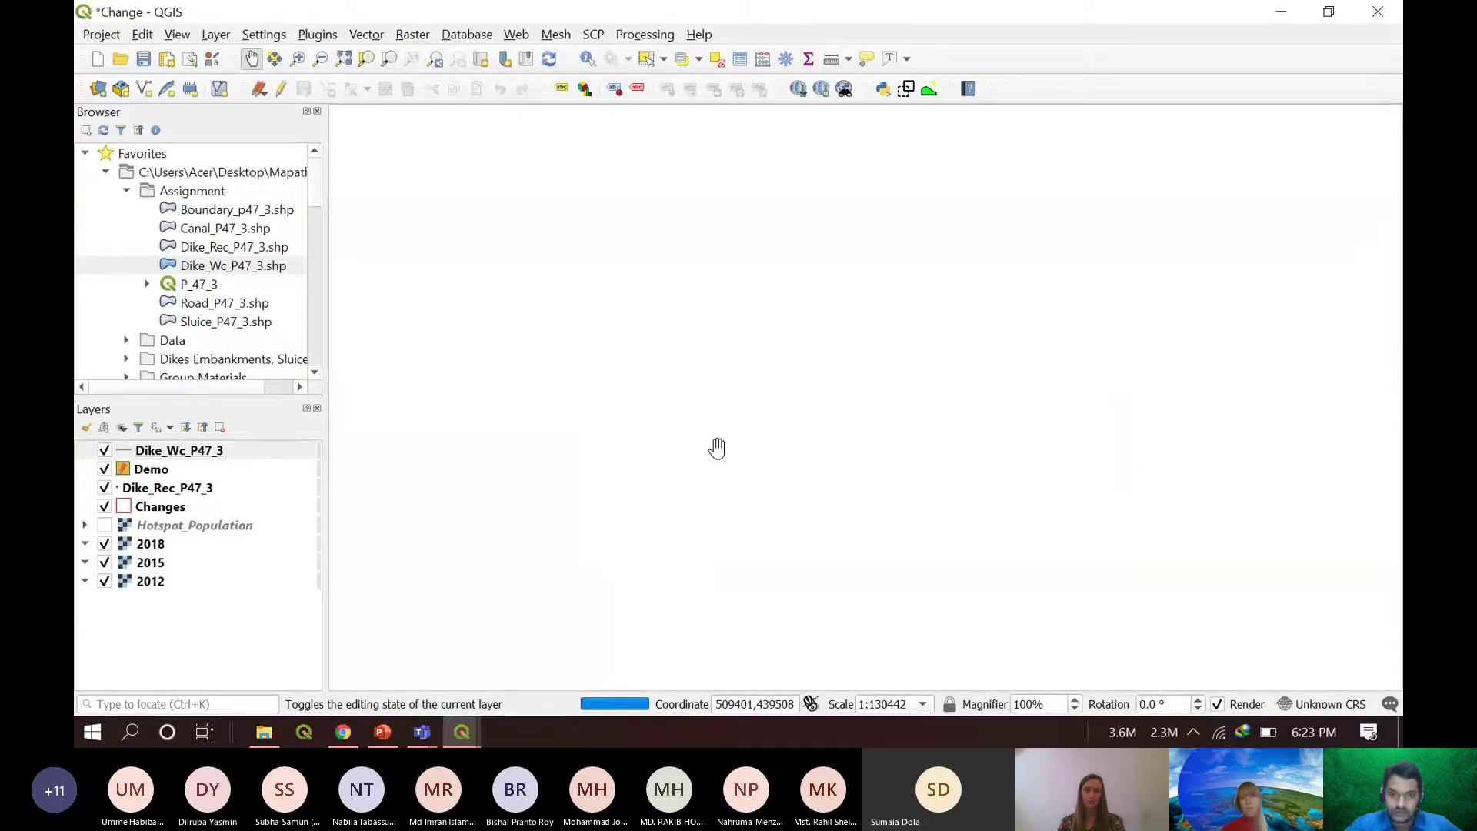
scroll(858, 533, down, 1)
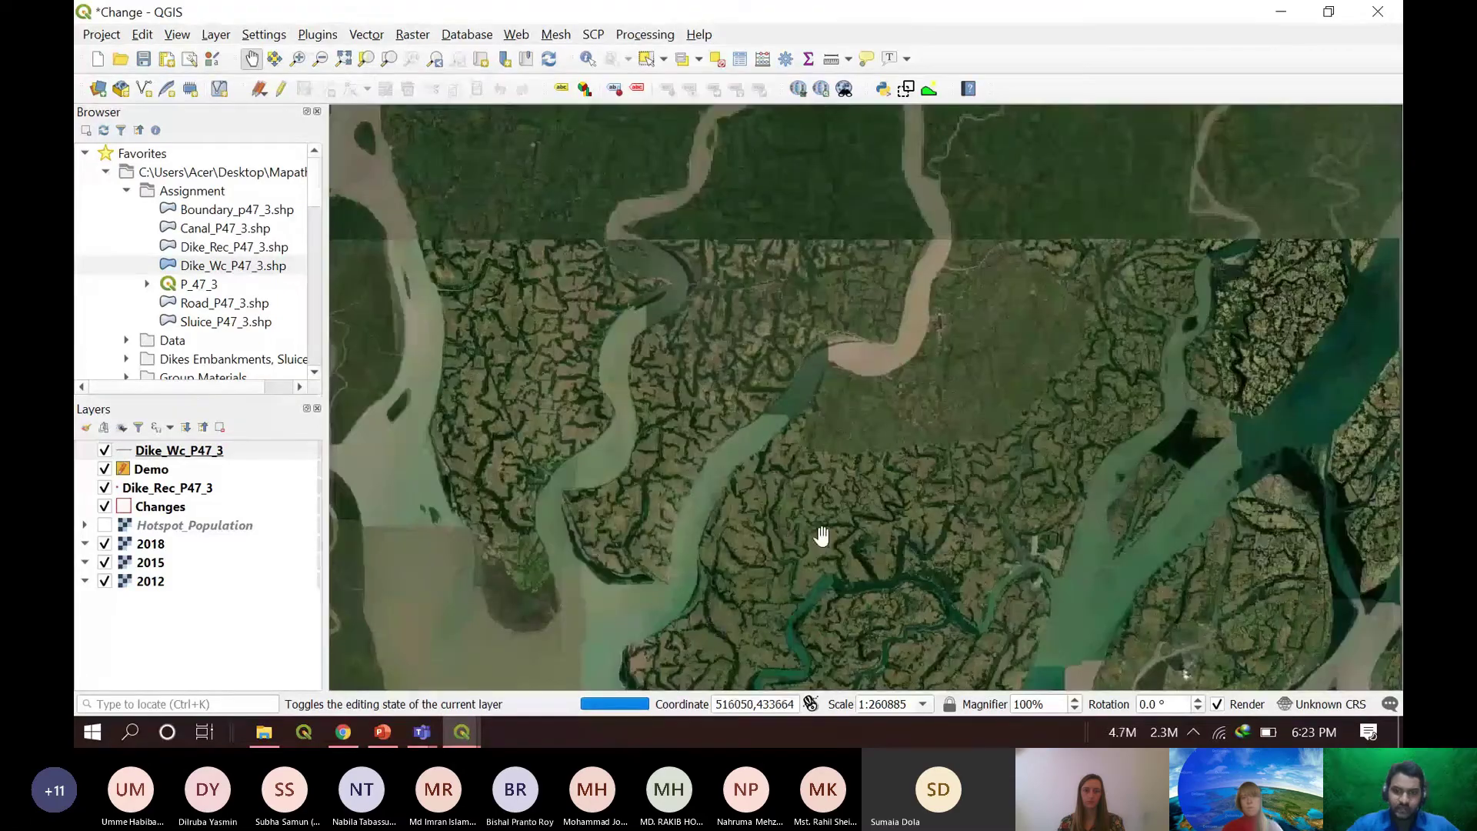
drag(821, 538, 801, 408)
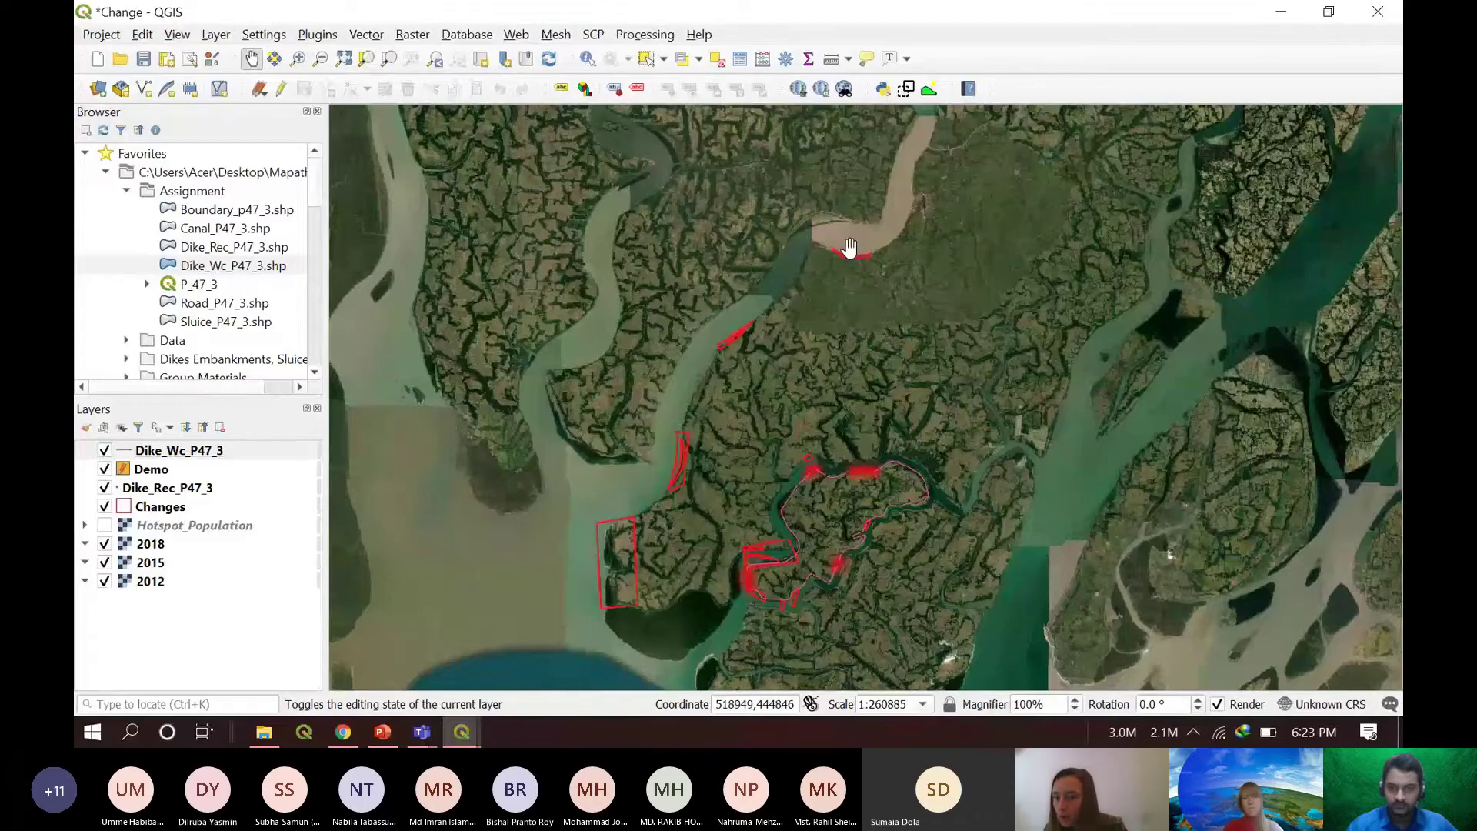
scroll(854, 234, up, 1)
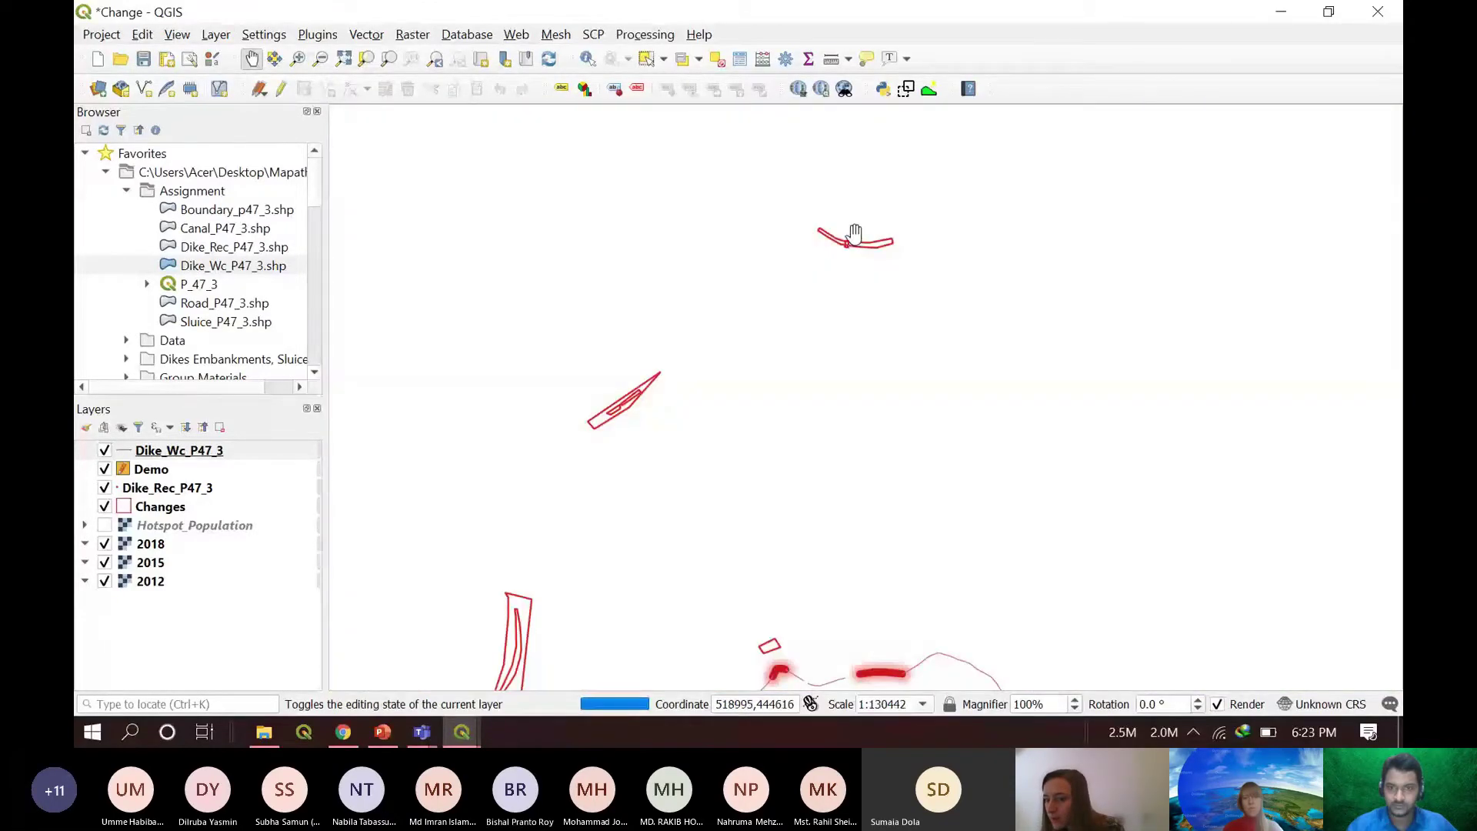
scroll(854, 235, up, 3)
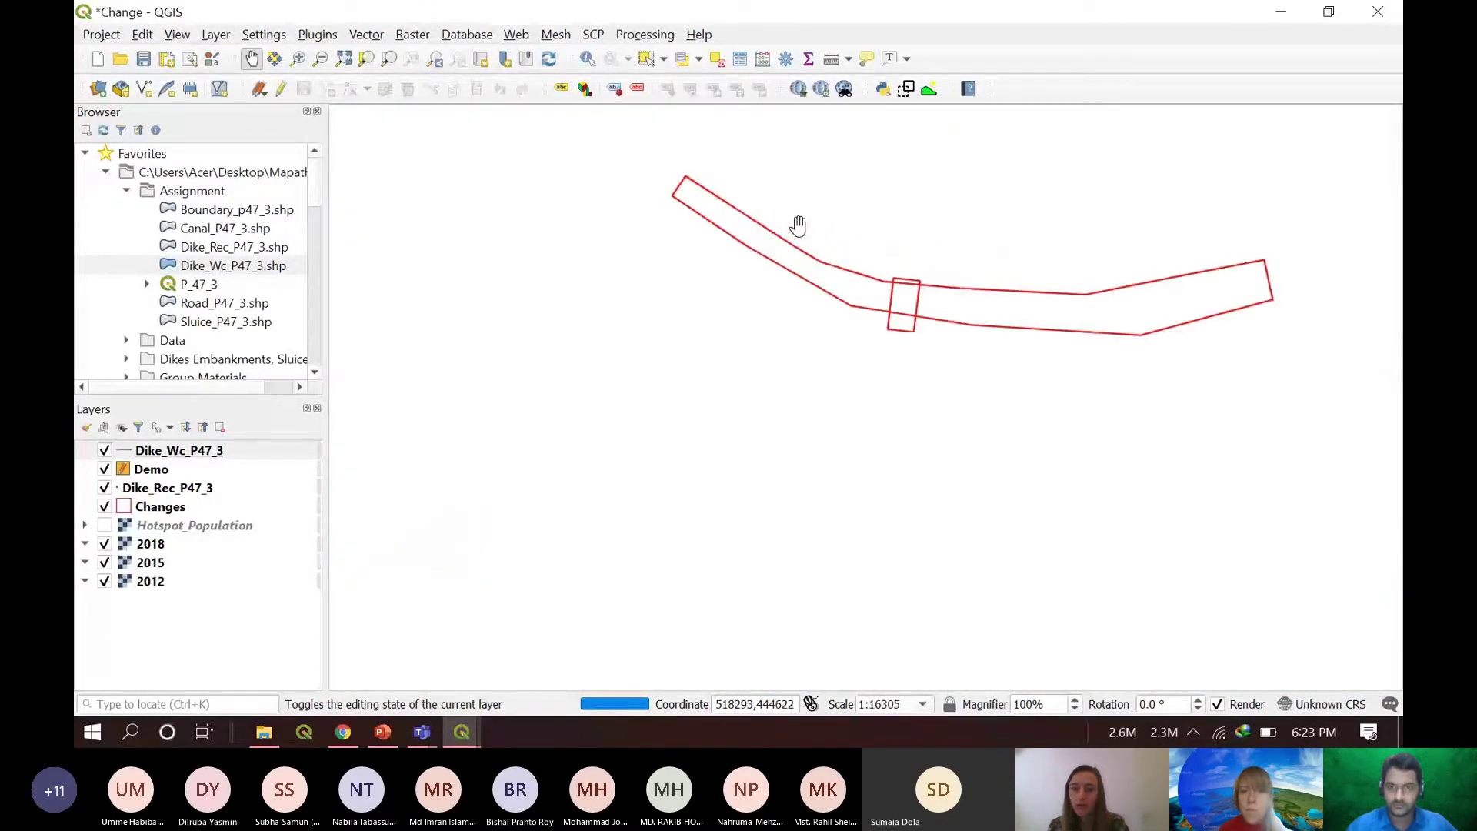
scroll(798, 225, up, 1)
drag(991, 233, 820, 300)
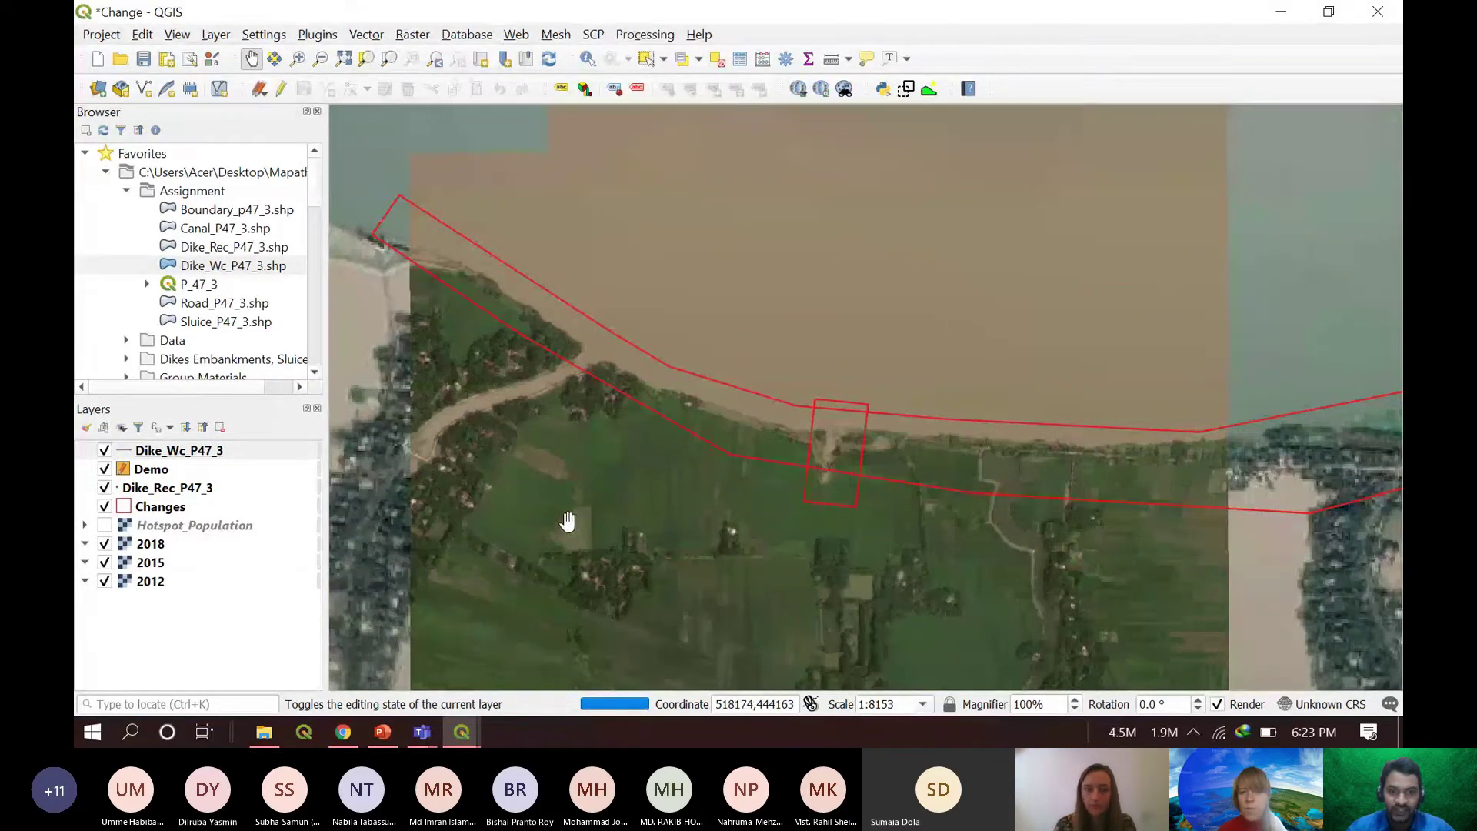
scroll(618, 501, up, 1)
scroll(618, 501, down, 1)
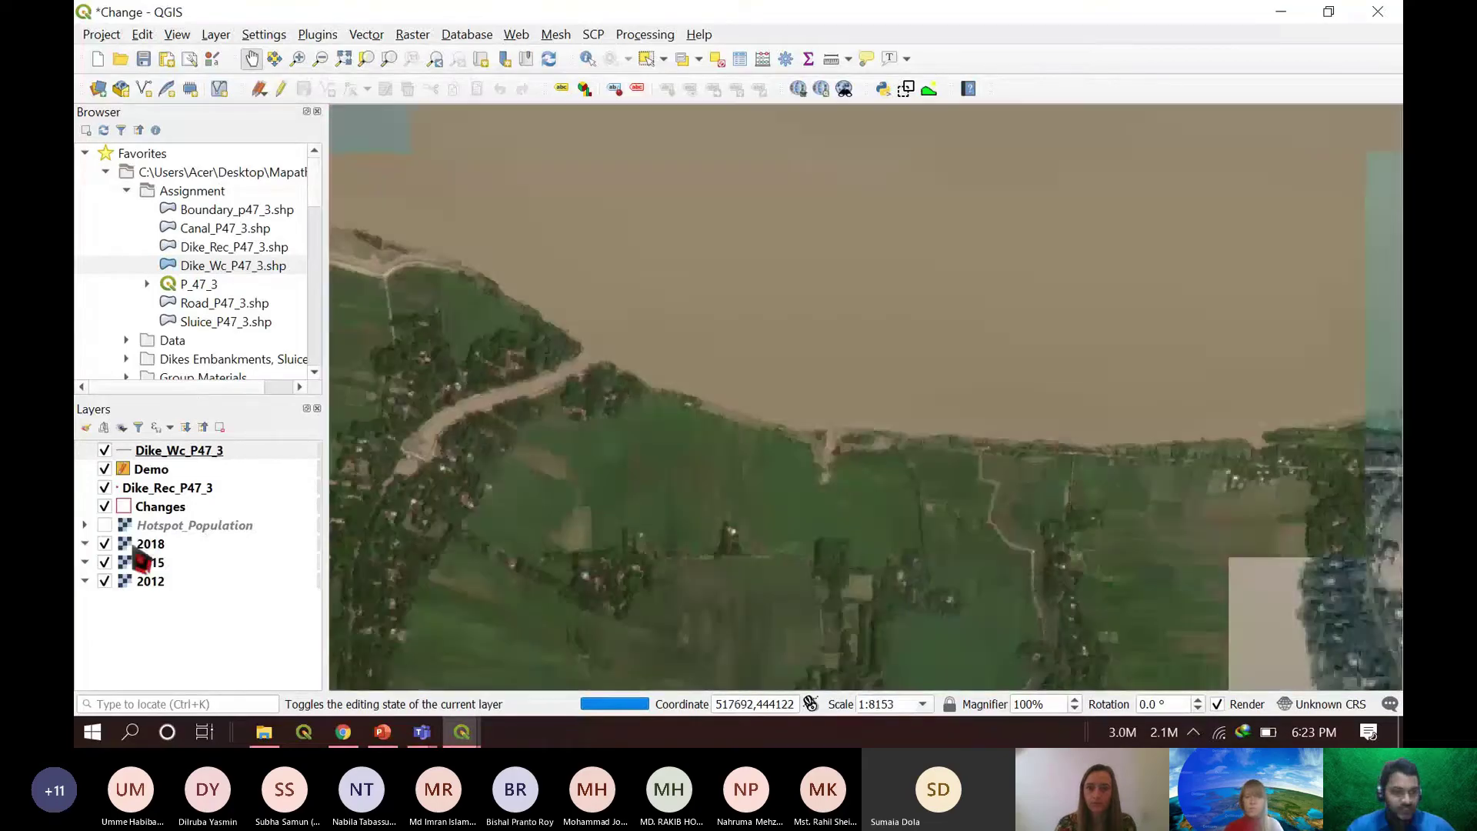
- Hide the 2018 and 2015 imagery and inspect the curved outline and its small inner rectangle on the 2012 imagery
click(105, 543)
click(105, 563)
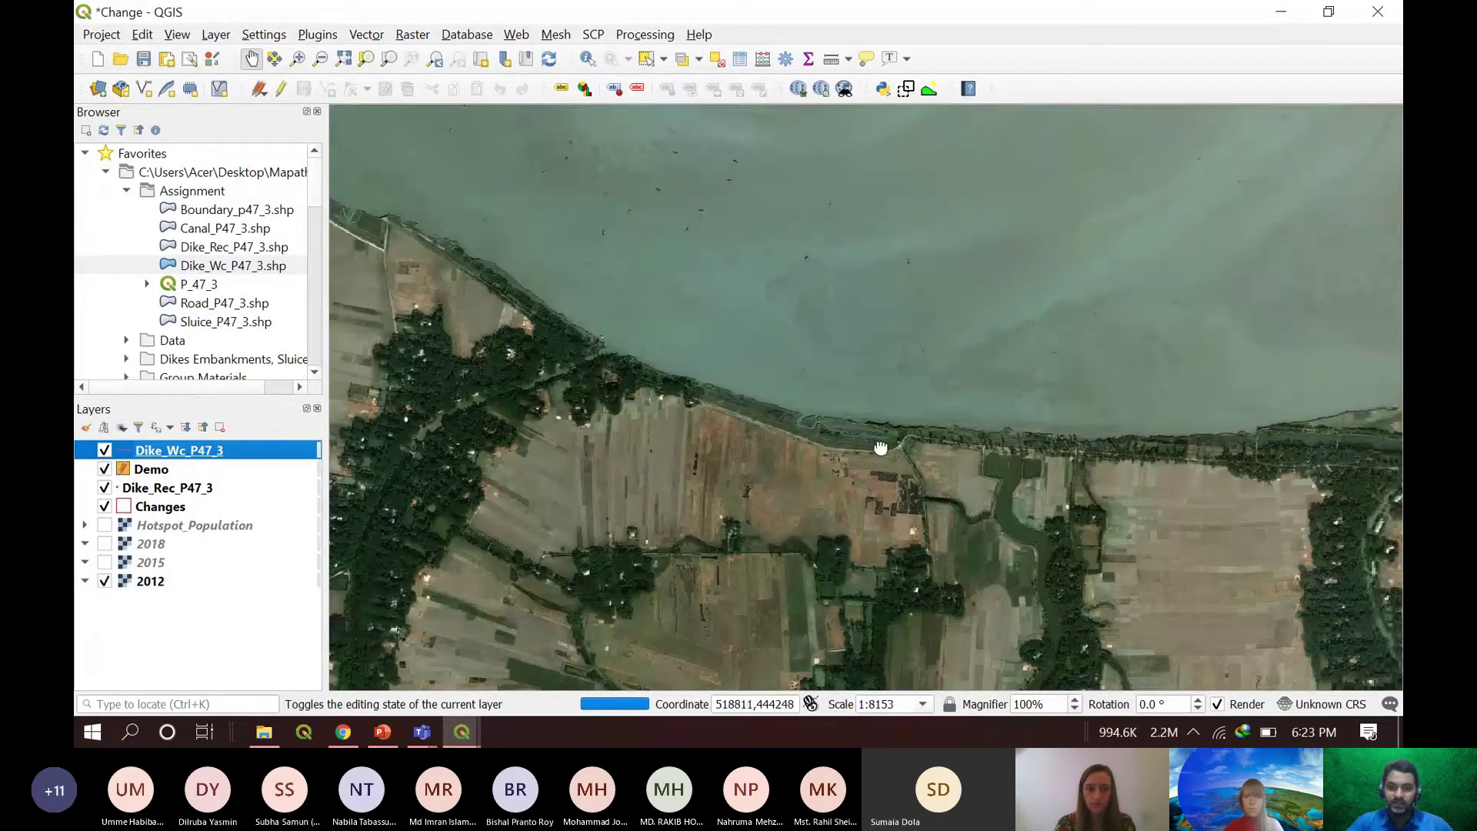
drag(874, 480, 886, 402)
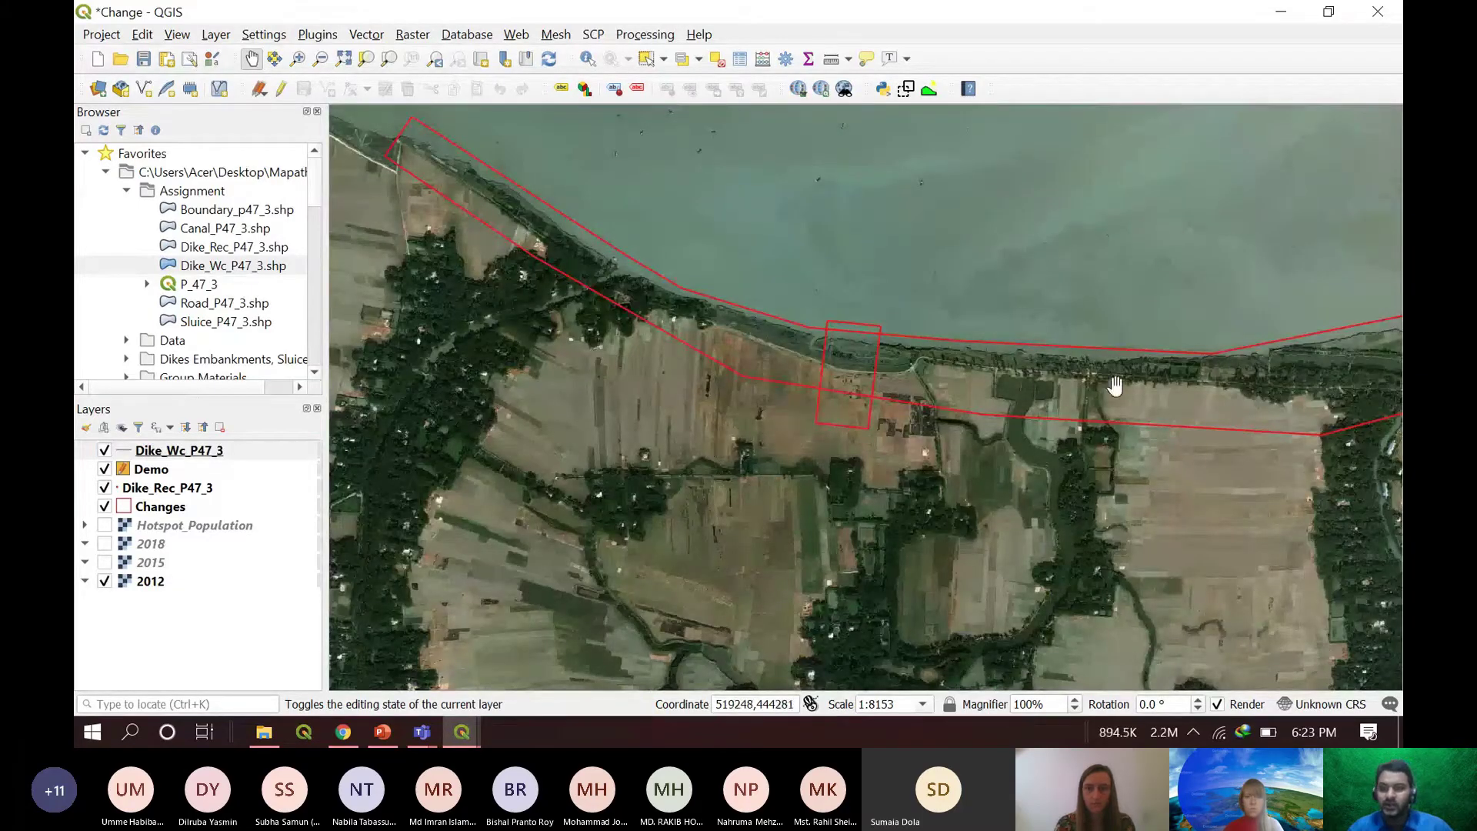
scroll(1018, 390, down, 1)
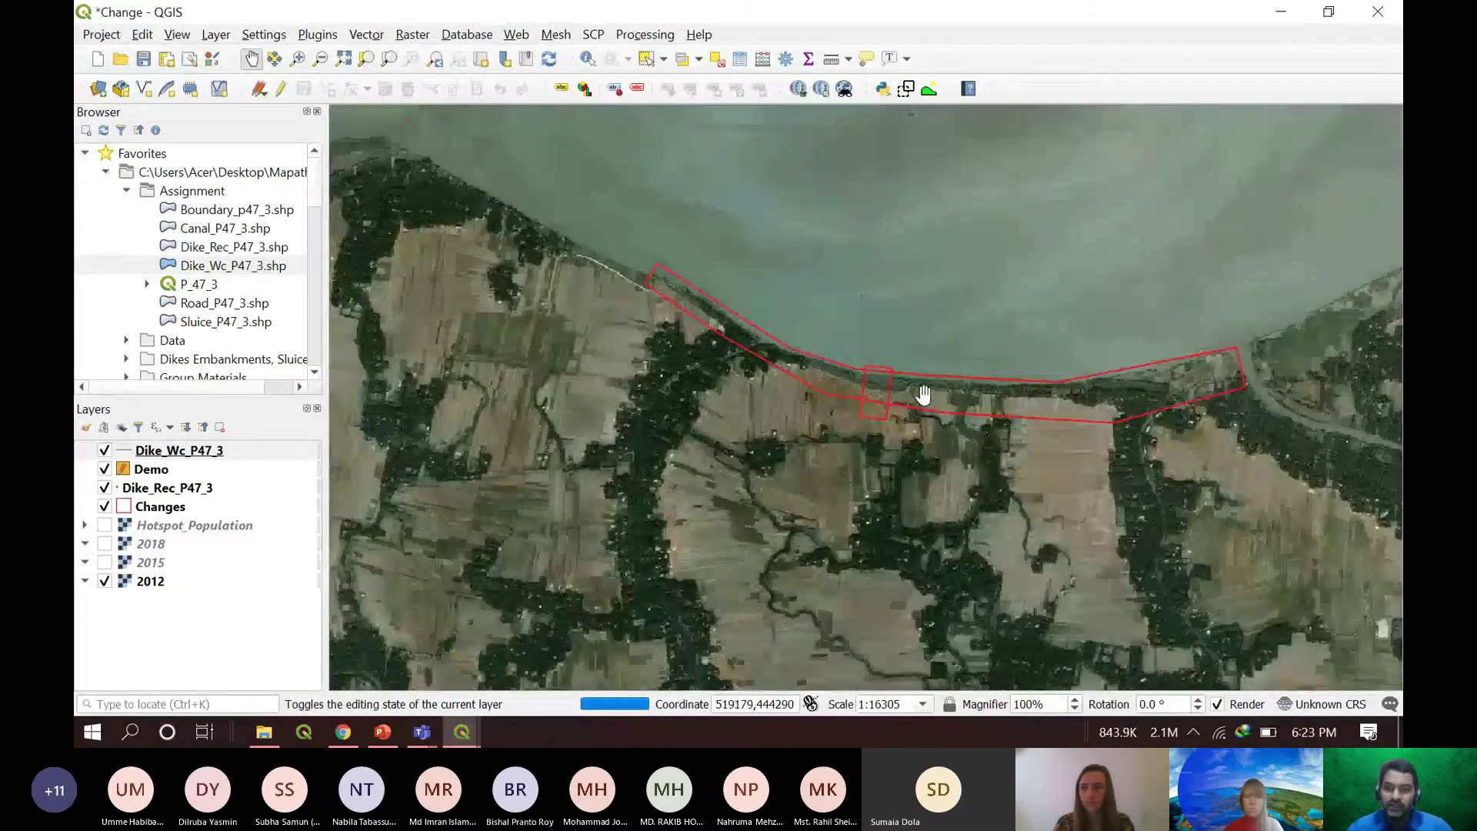
scroll(923, 394, down, 2)
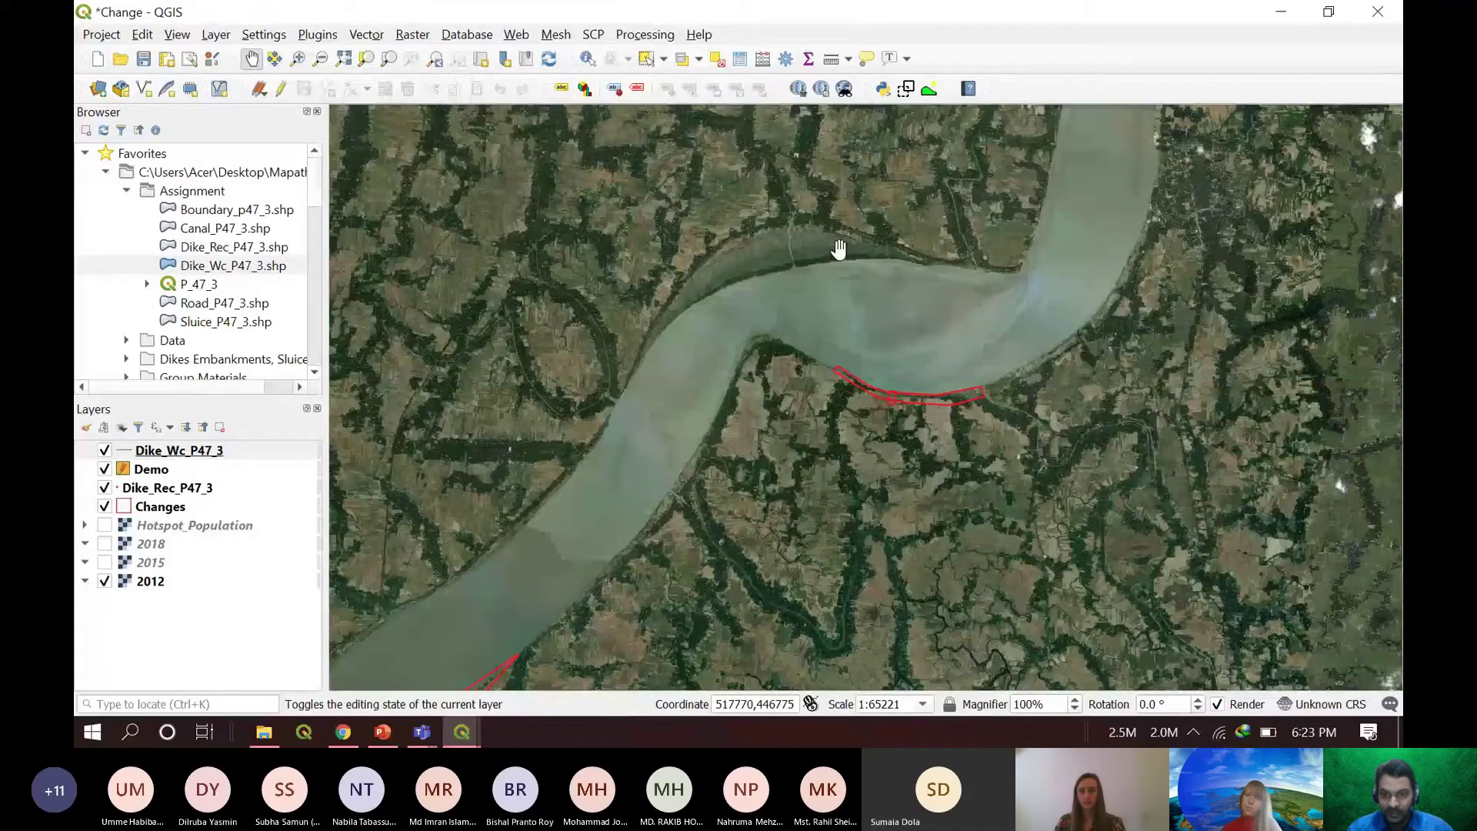
scroll(872, 385, up, 2)
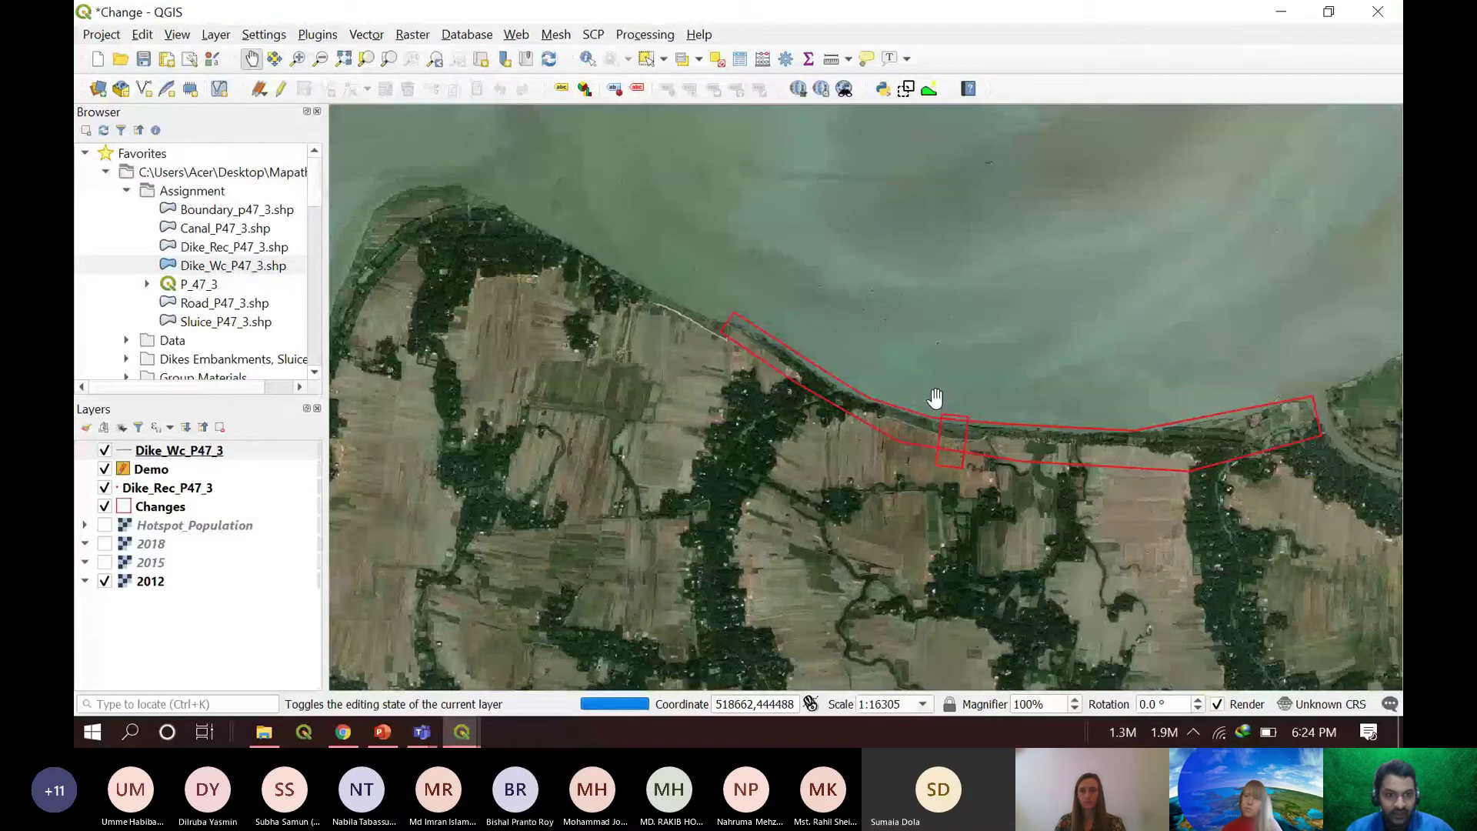
scroll(936, 397, up, 2)
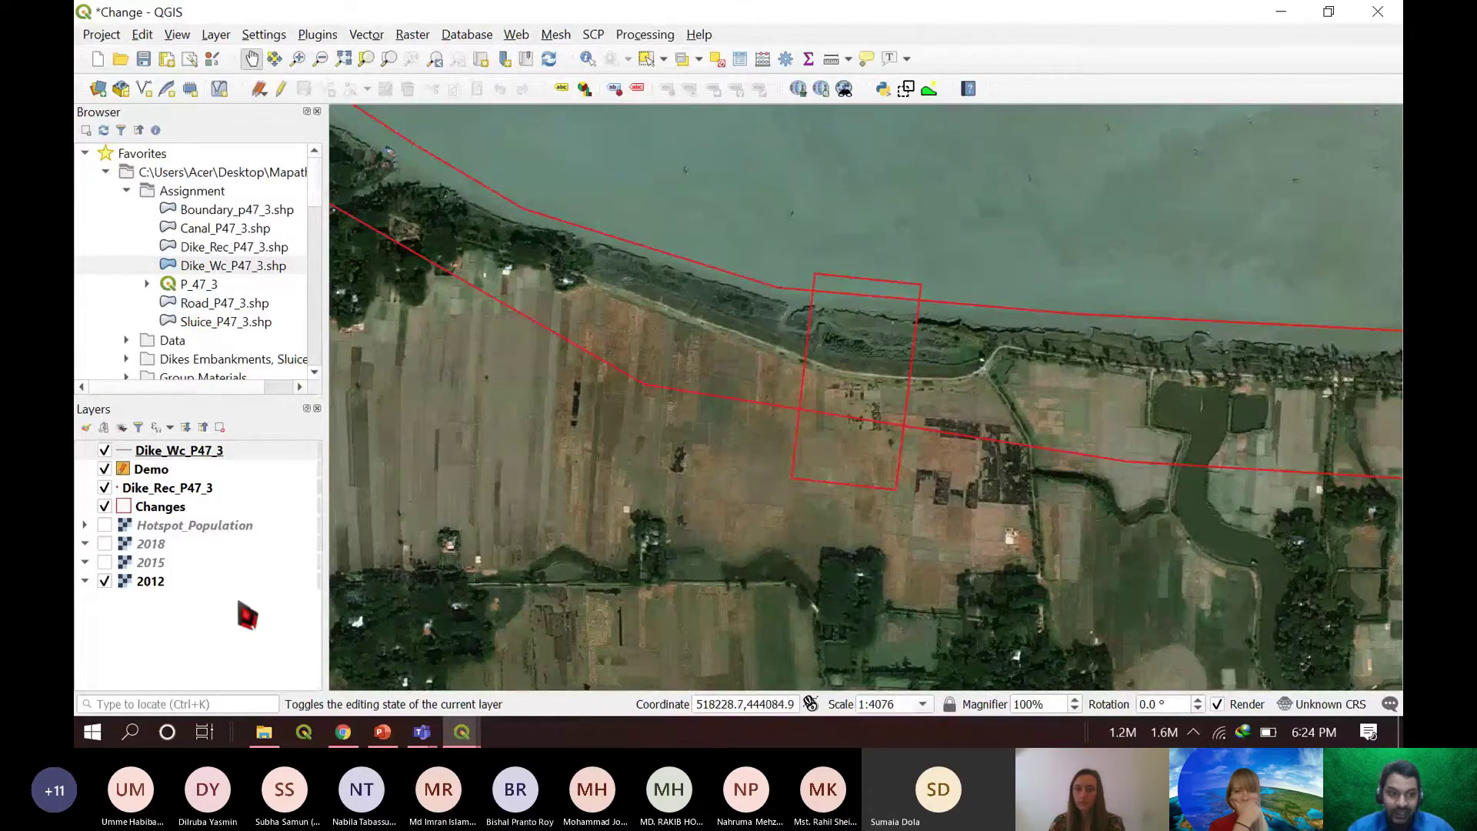
- Show the 2015 imagery and compare the riverbank inside the small rectangle with its 2012 state, dismissing a network warning
click(105, 564)
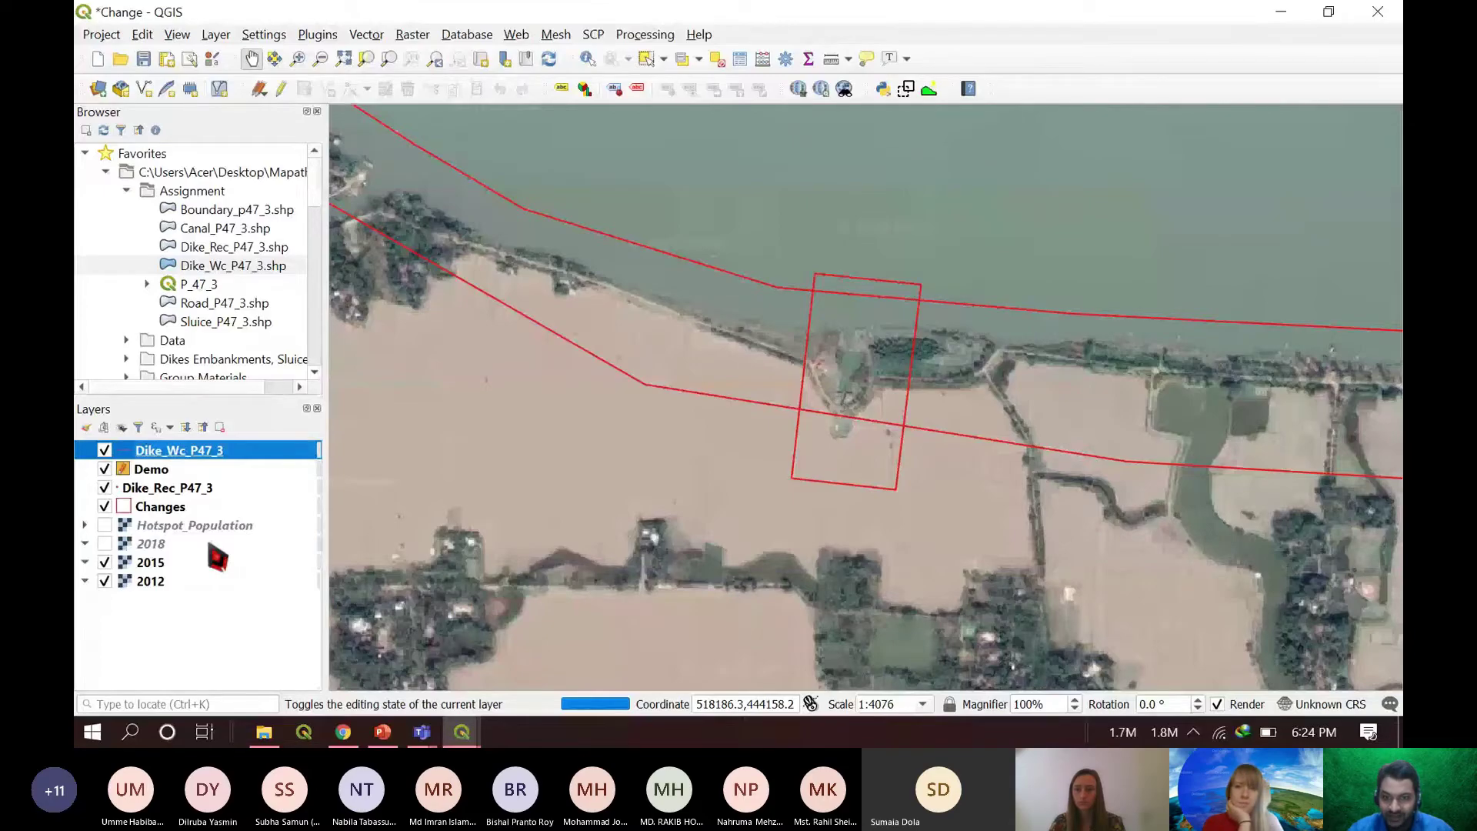
click(105, 562)
click(105, 563)
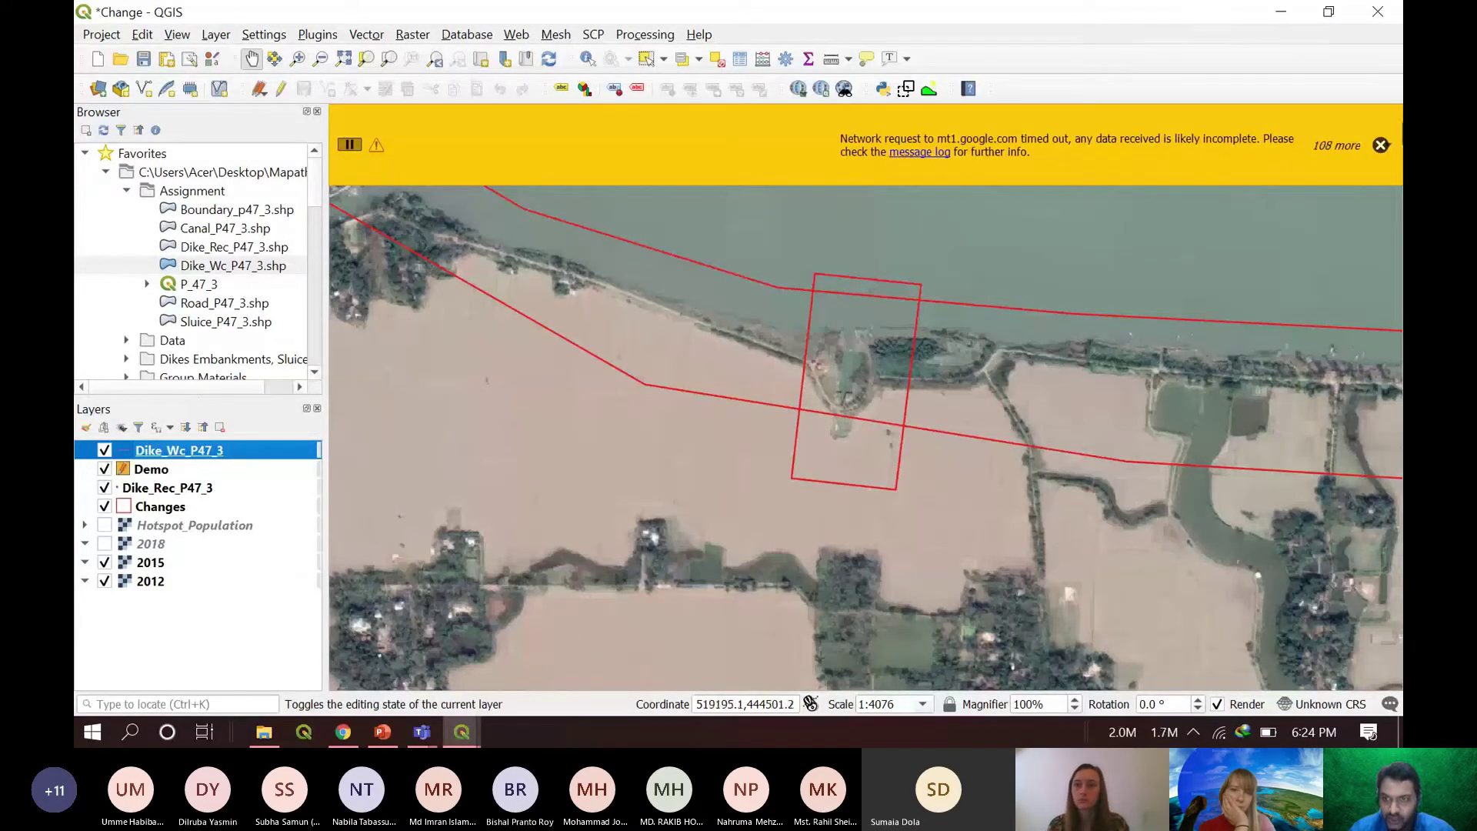
click(1381, 144)
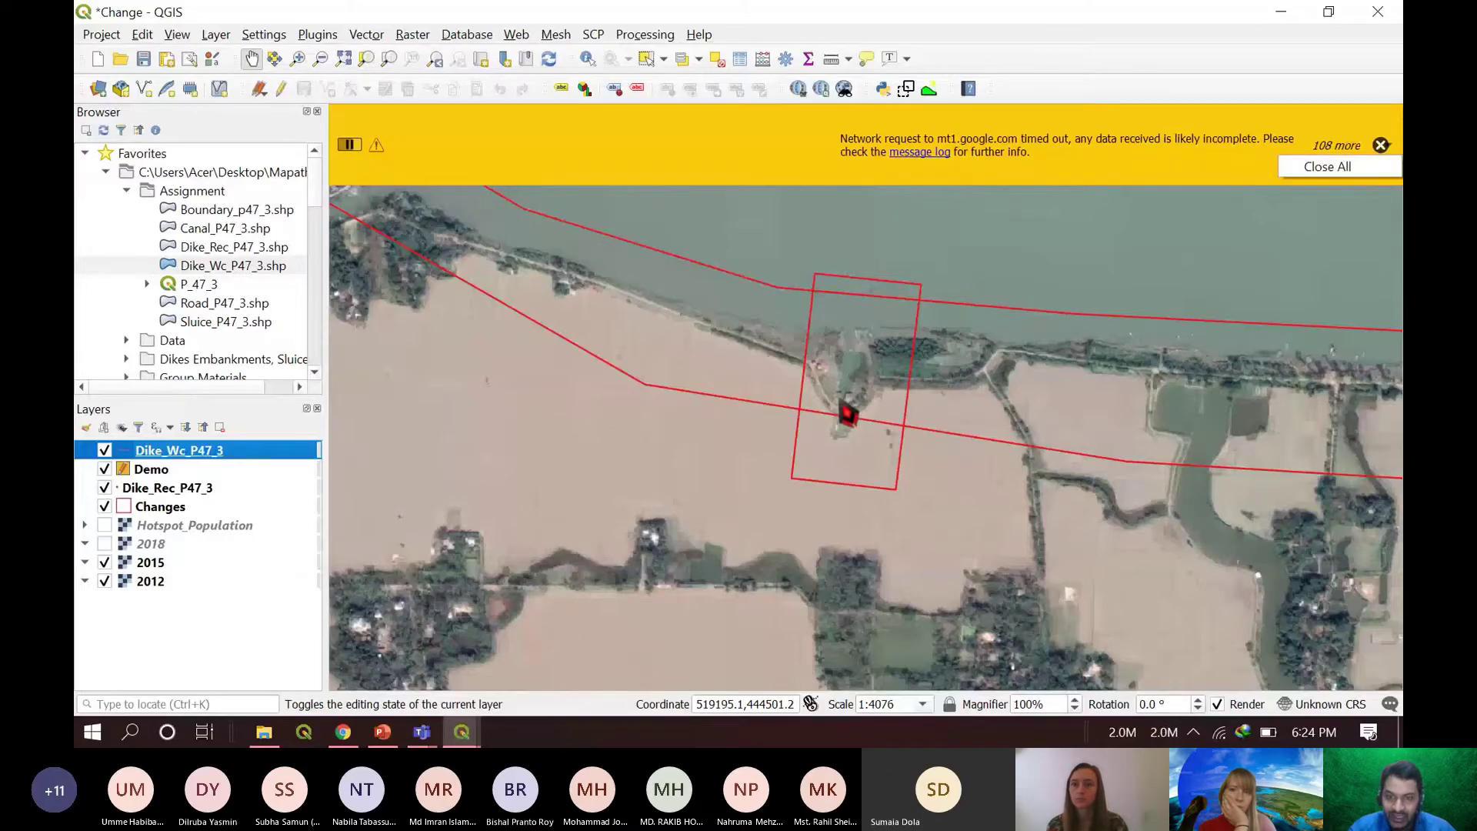
click(846, 421)
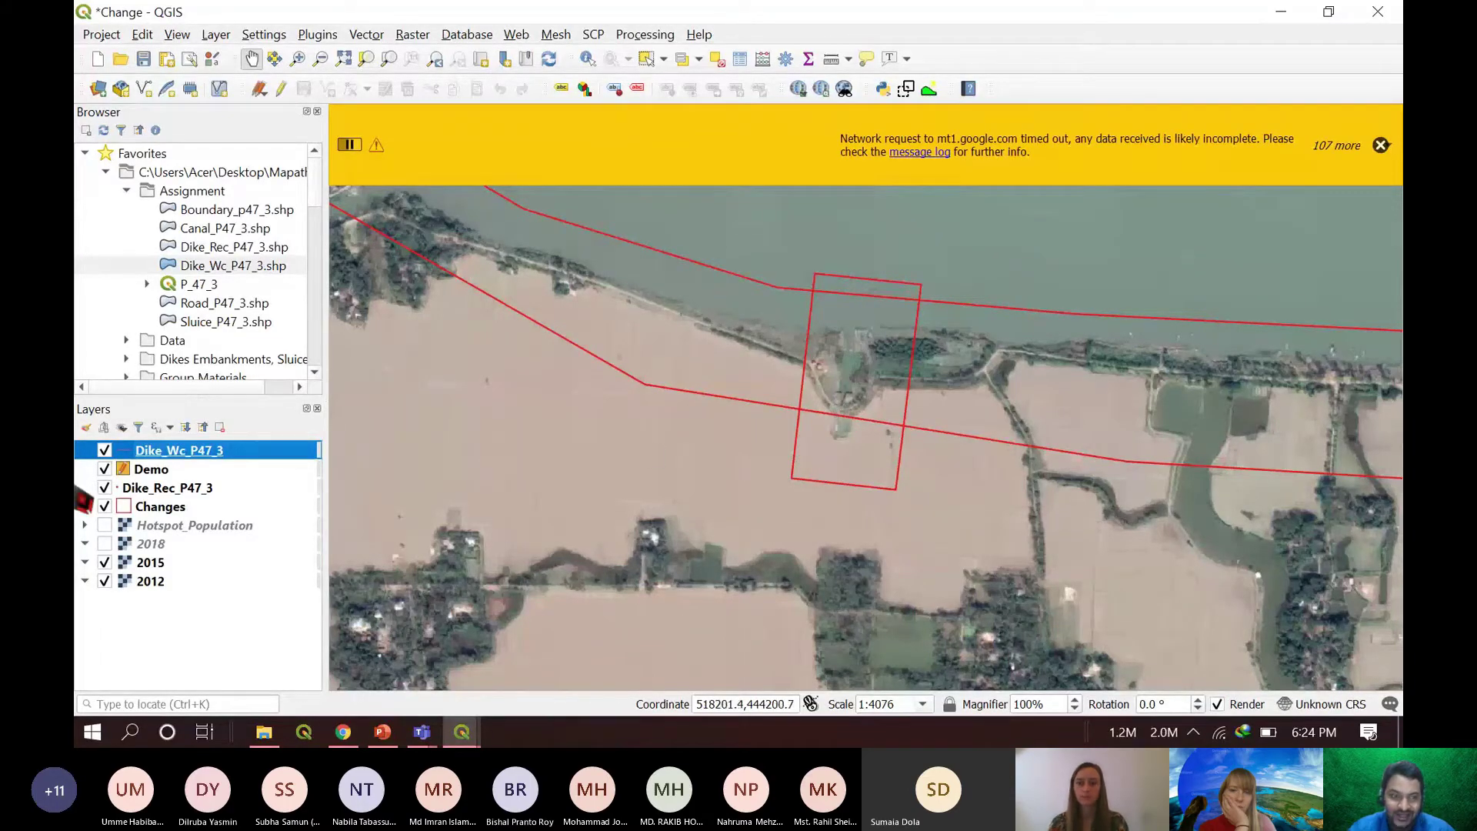
- Show the 2018 imagery and inspect the inlet inside the small rectangle up close
click(104, 544)
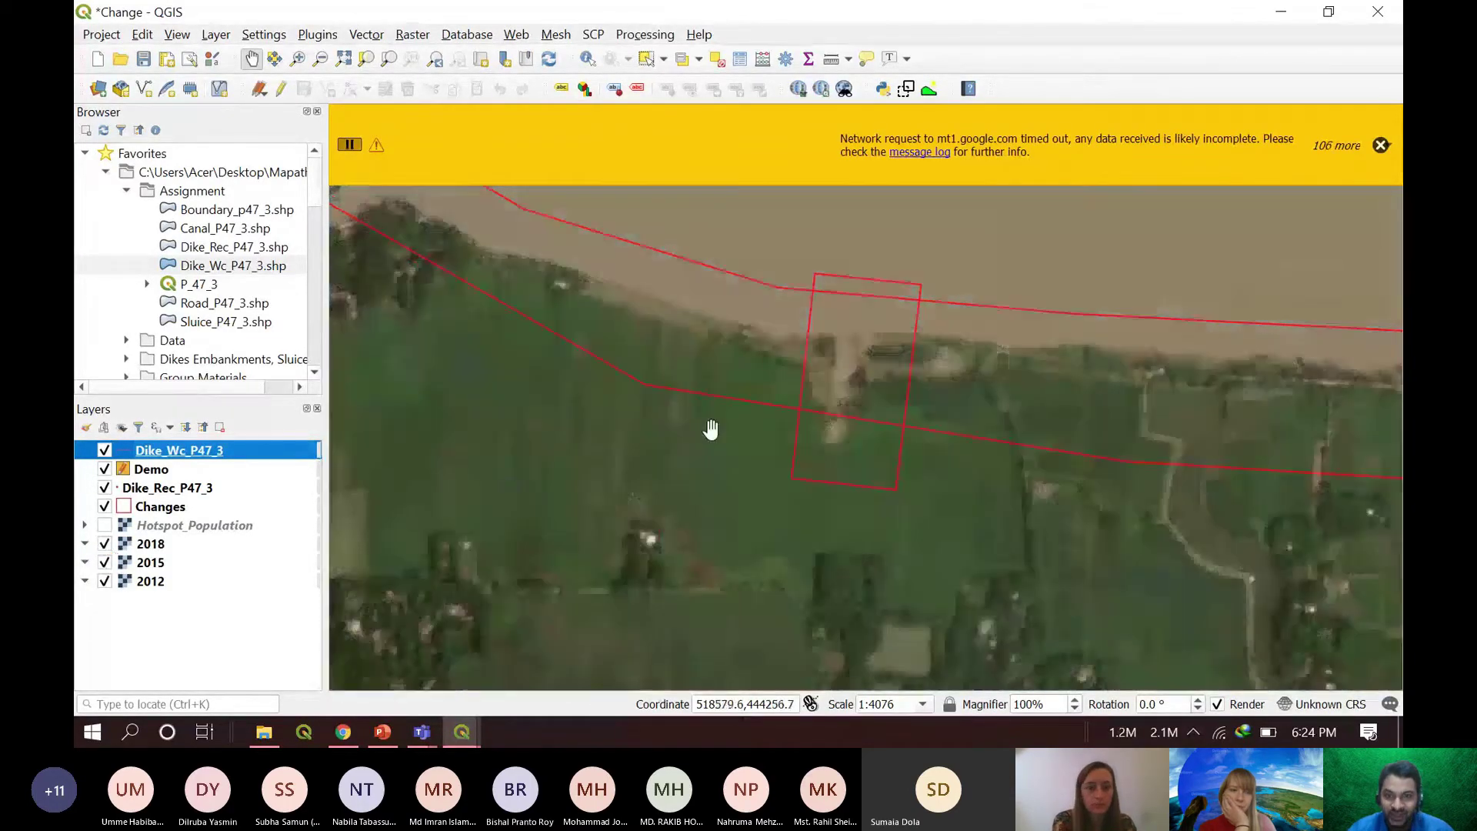
scroll(842, 390, up, 1)
scroll(842, 390, up, 1)
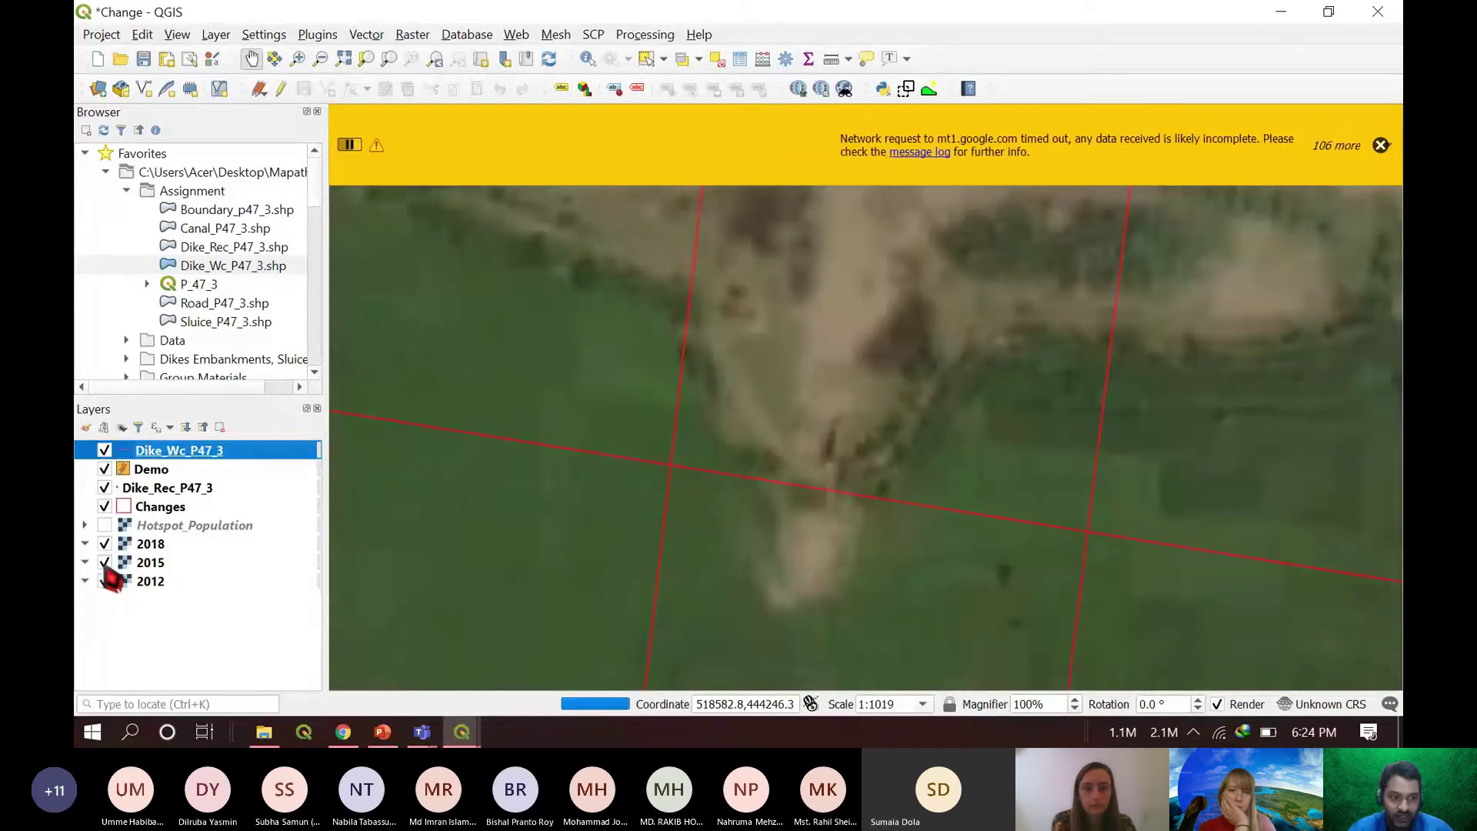
- Hide the 2018 imagery and examine the structure and curved embankment around the inlet in the small rectangle on the 2015 imagery
click(105, 562)
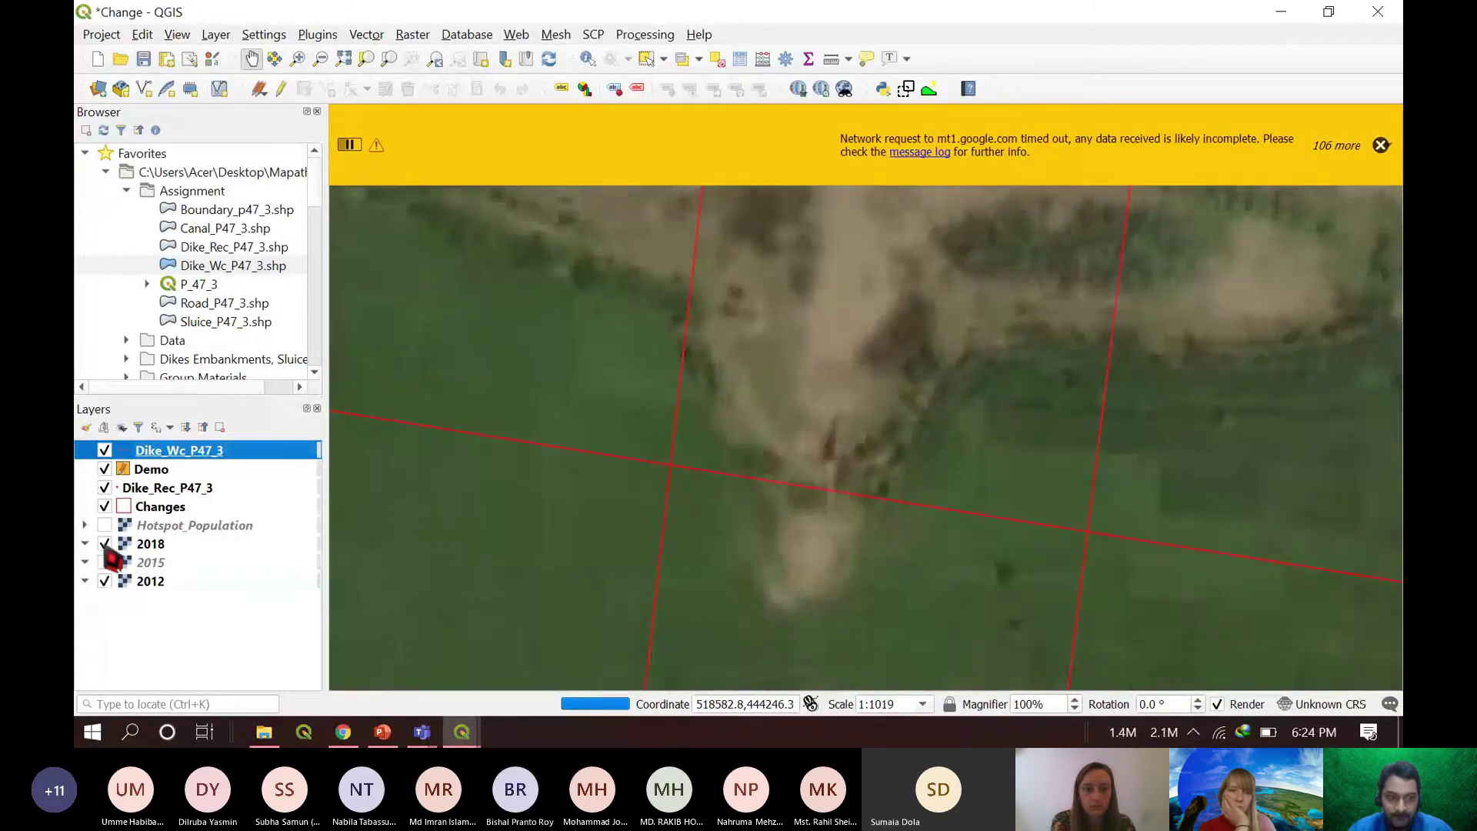
click(105, 543)
click(105, 562)
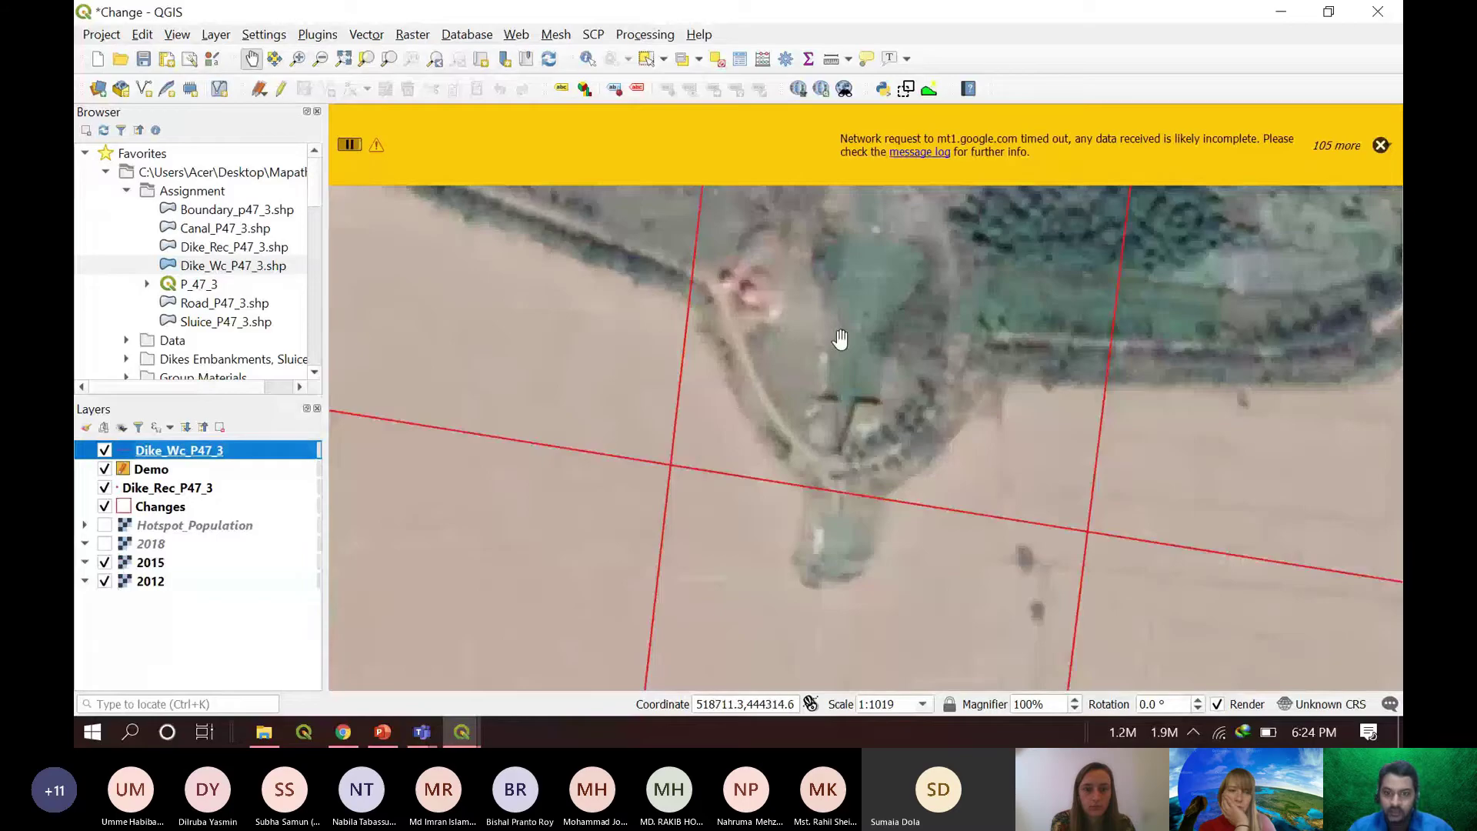
scroll(840, 384, up, 1)
drag(853, 472, 868, 502)
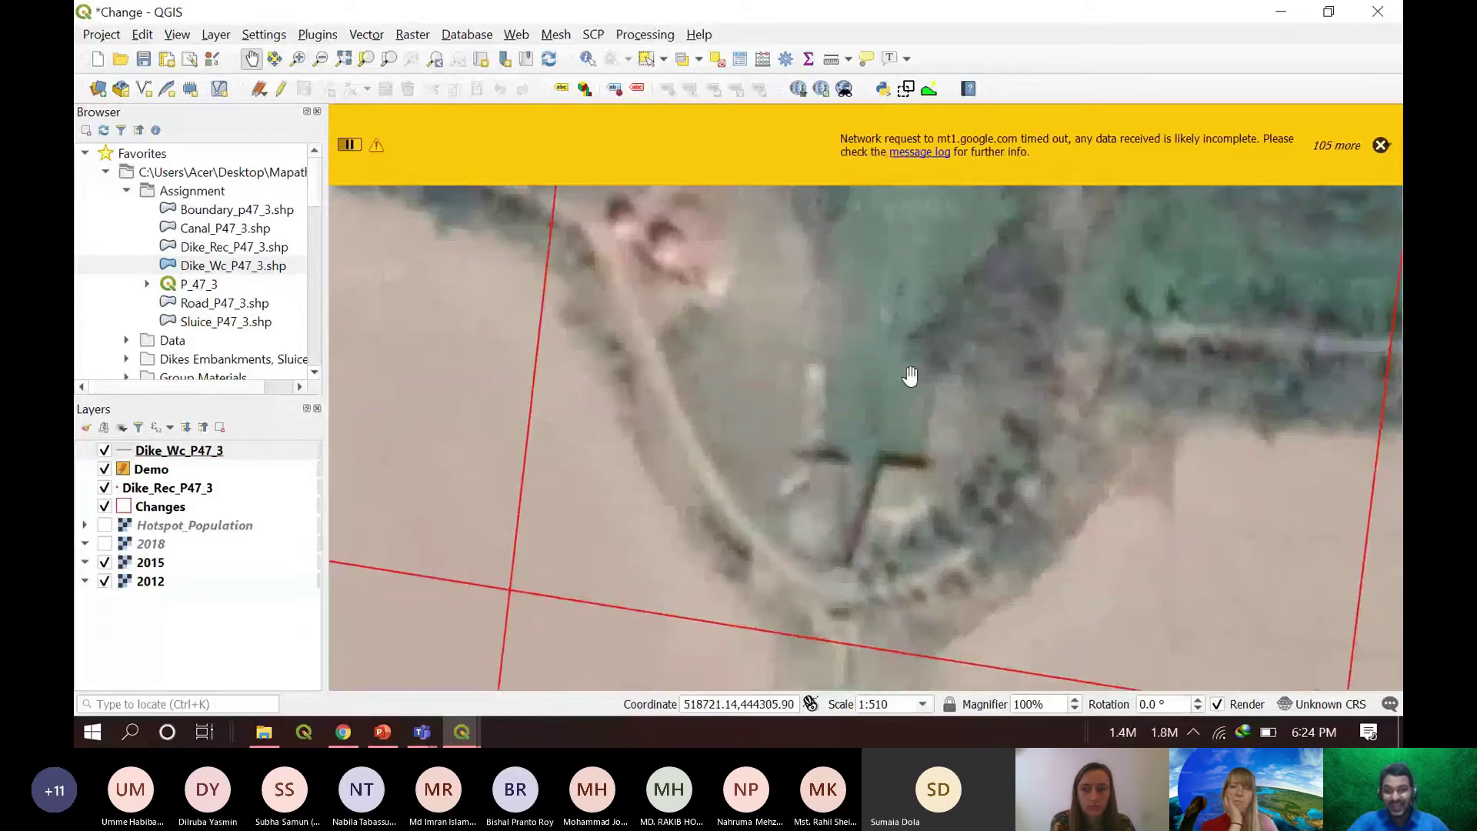
scroll(801, 368, down, 1)
scroll(765, 422, down, 1)
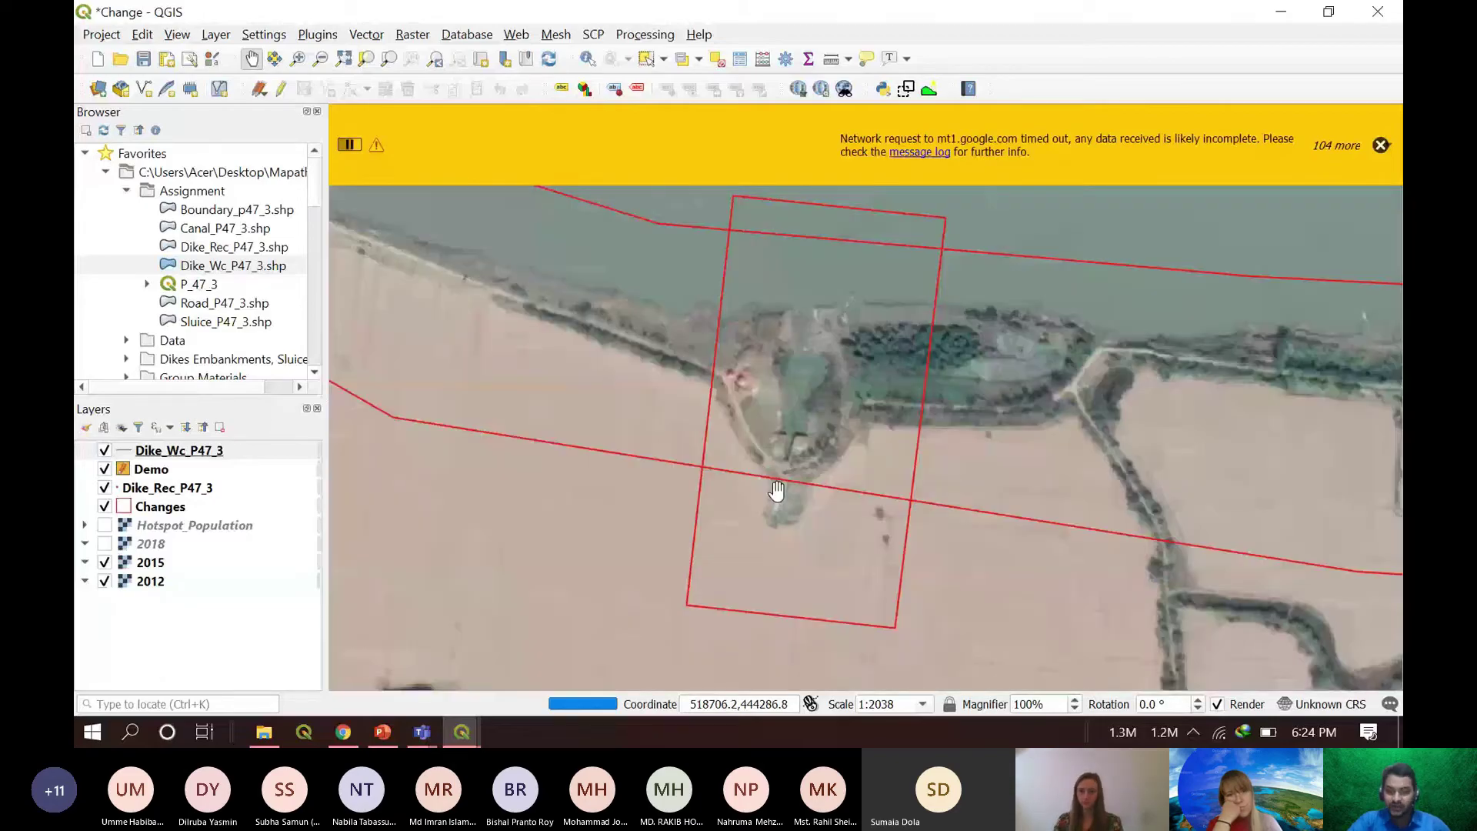
scroll(776, 490, down, 1)
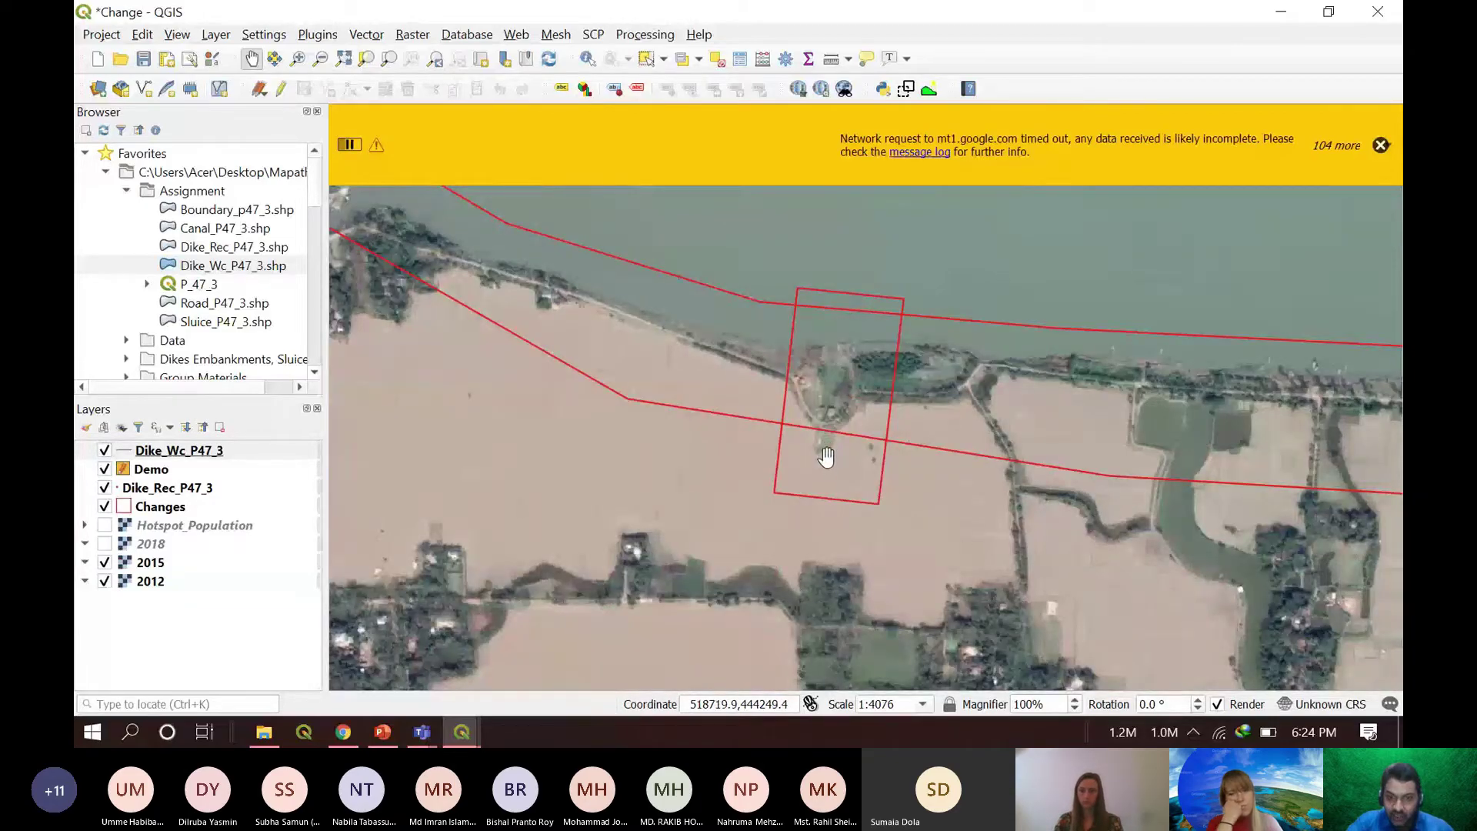
- Examine the inlet structure and the embankment loop behind it against the surrounding riverbank on the 2015 imagery at several scales
scroll(821, 444, up, 1)
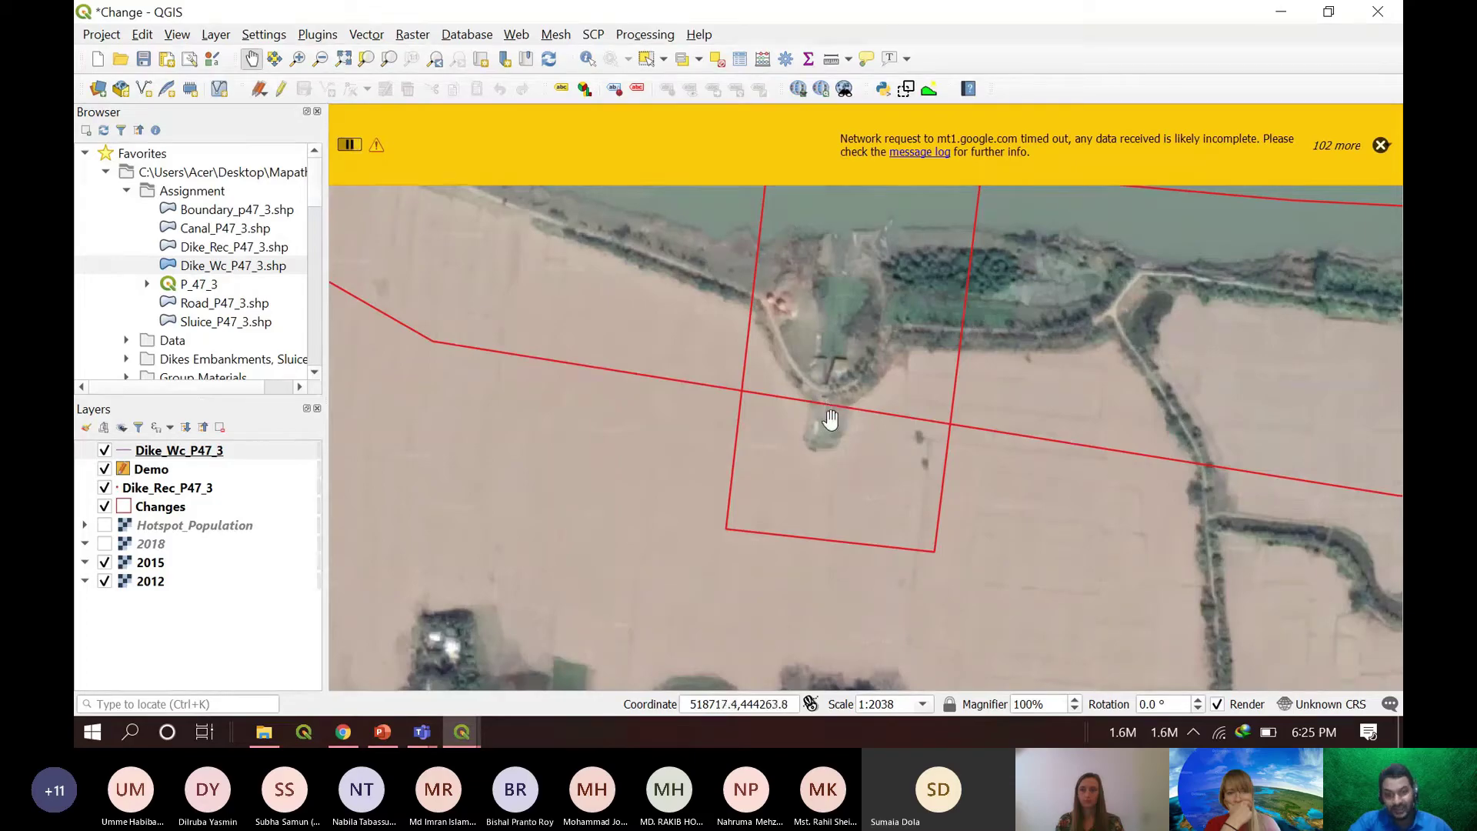
scroll(807, 425, up, 1)
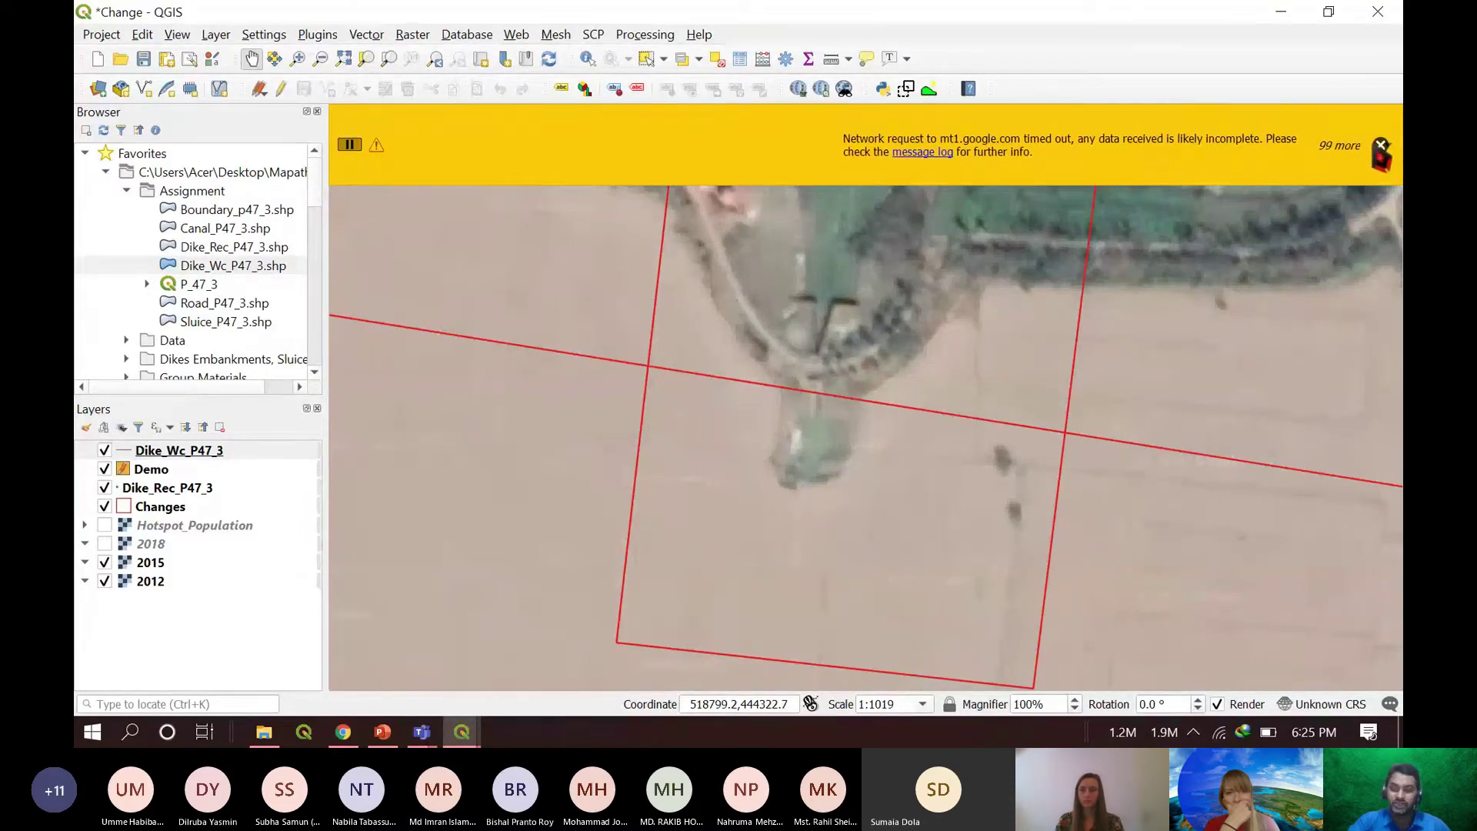
scroll(809, 444, down, 2)
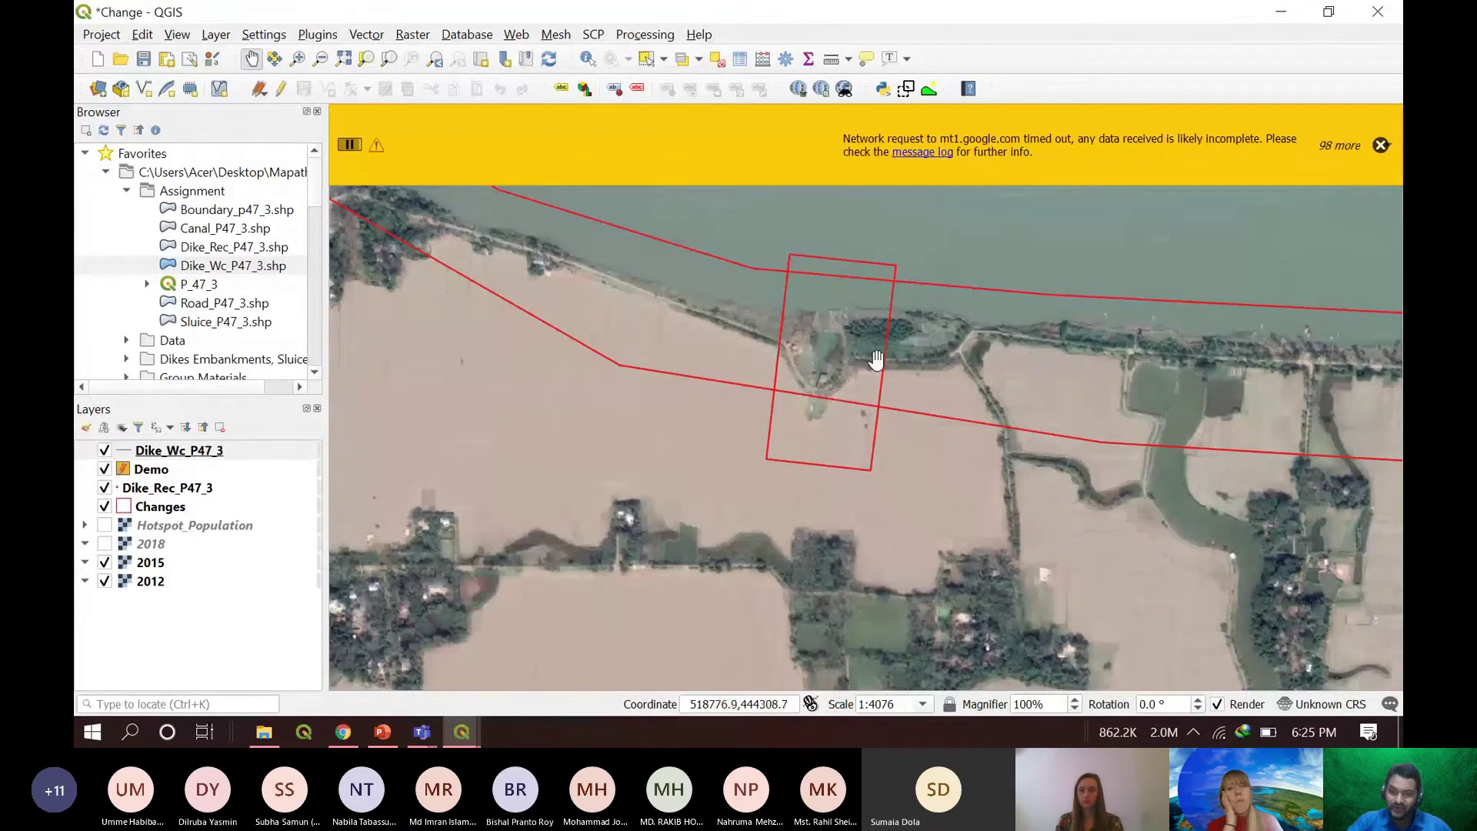
scroll(821, 385, up, 1)
scroll(800, 412, up, 1)
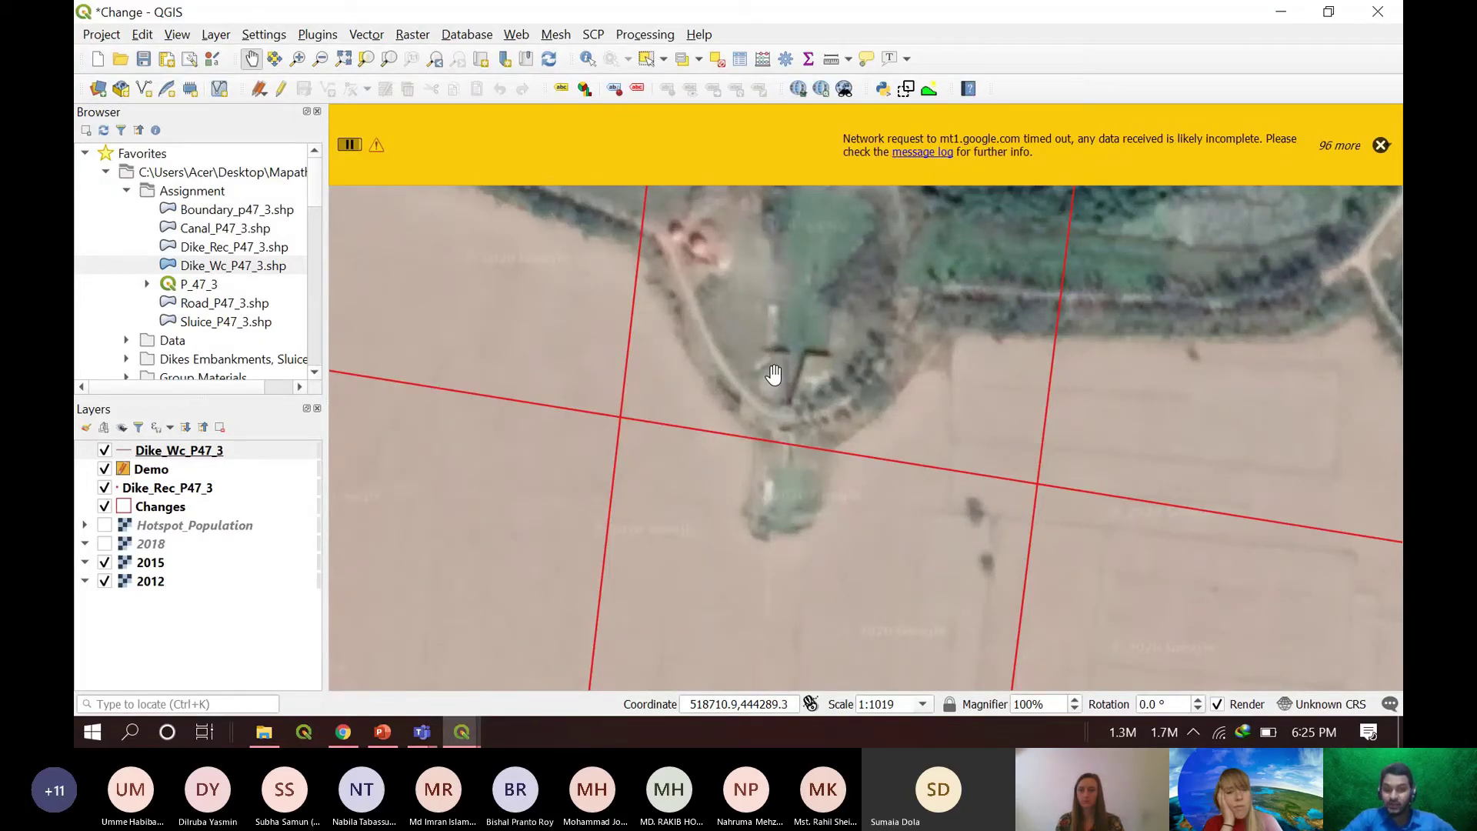
scroll(773, 375, down, 1)
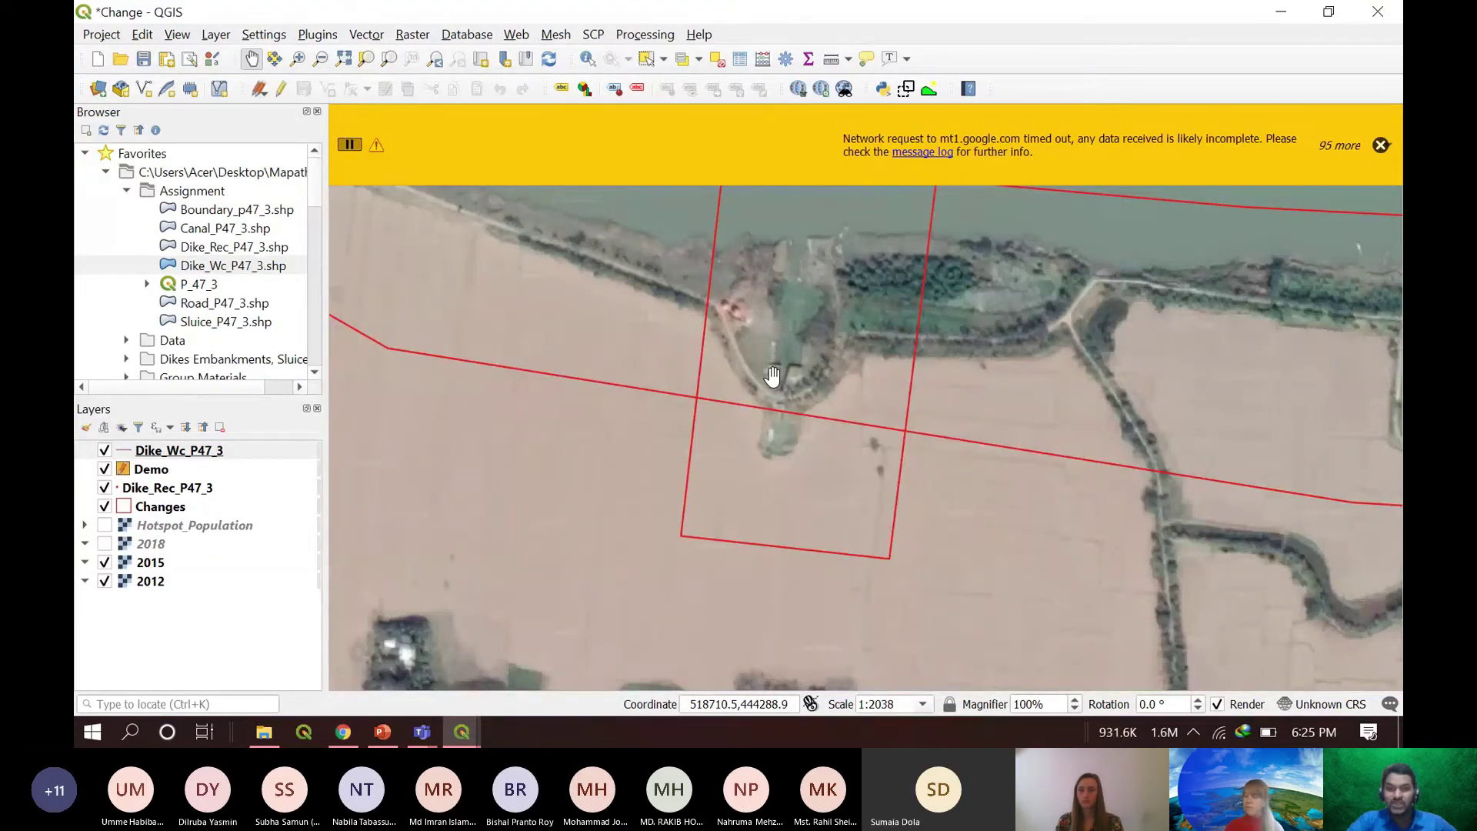
scroll(773, 375, down, 1)
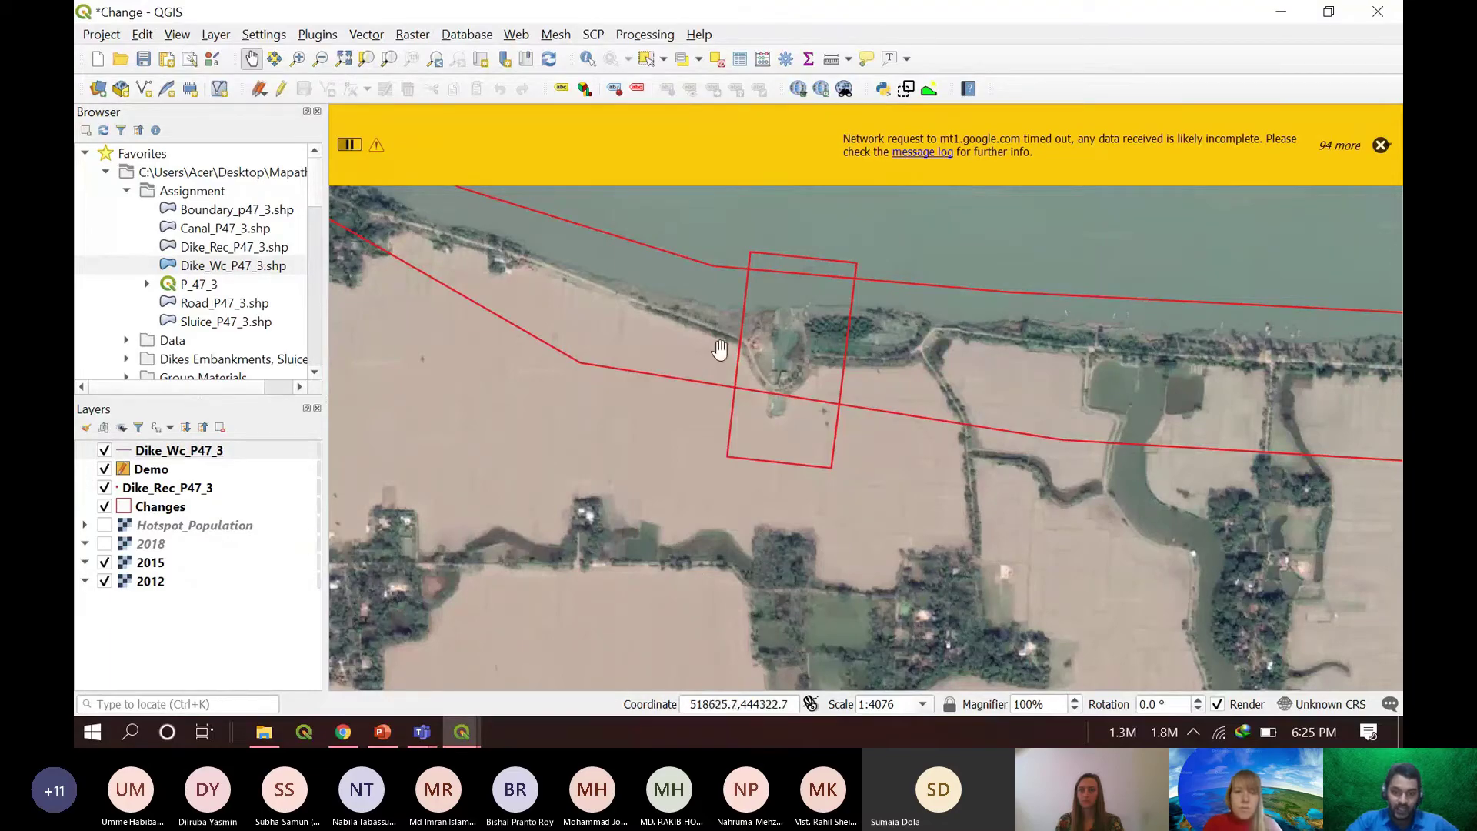
scroll(733, 337, up, 1)
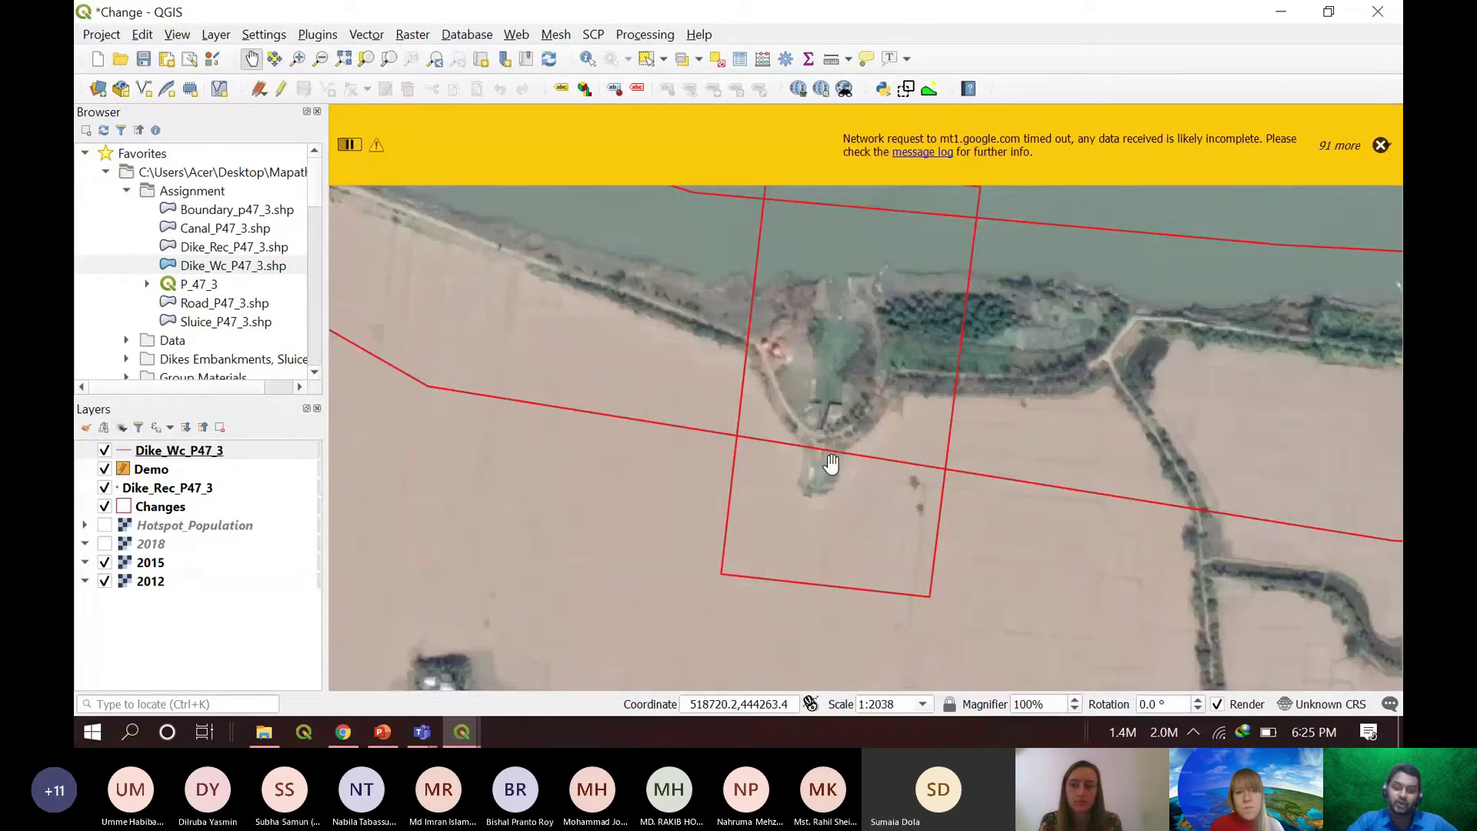
scroll(821, 454, down, 1)
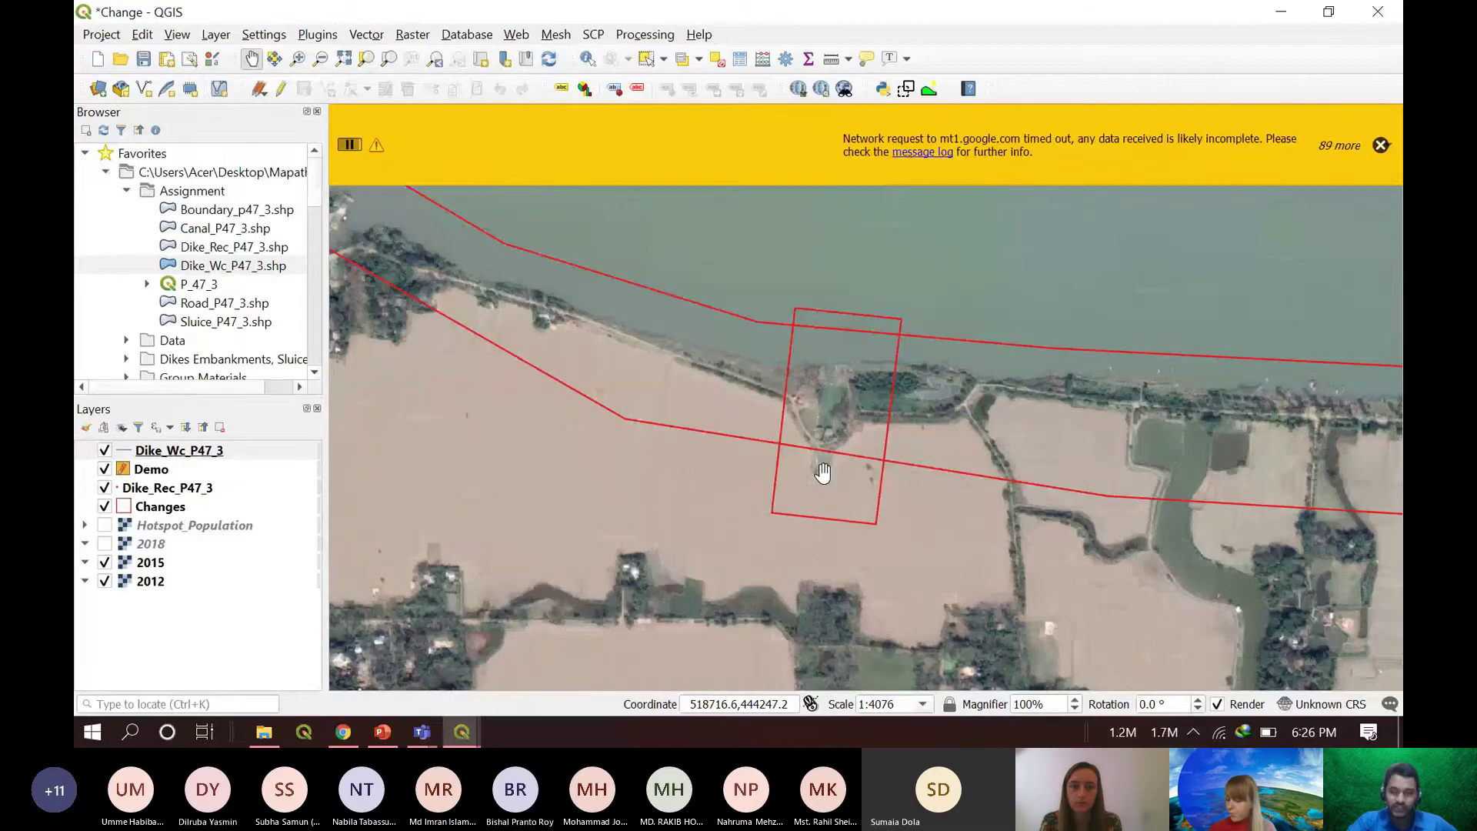
- Hide the 2015 imagery and inspect the sandy coastline inside the large rectangle west of the polder on the 2012 imagery
scroll(822, 471, down, 2)
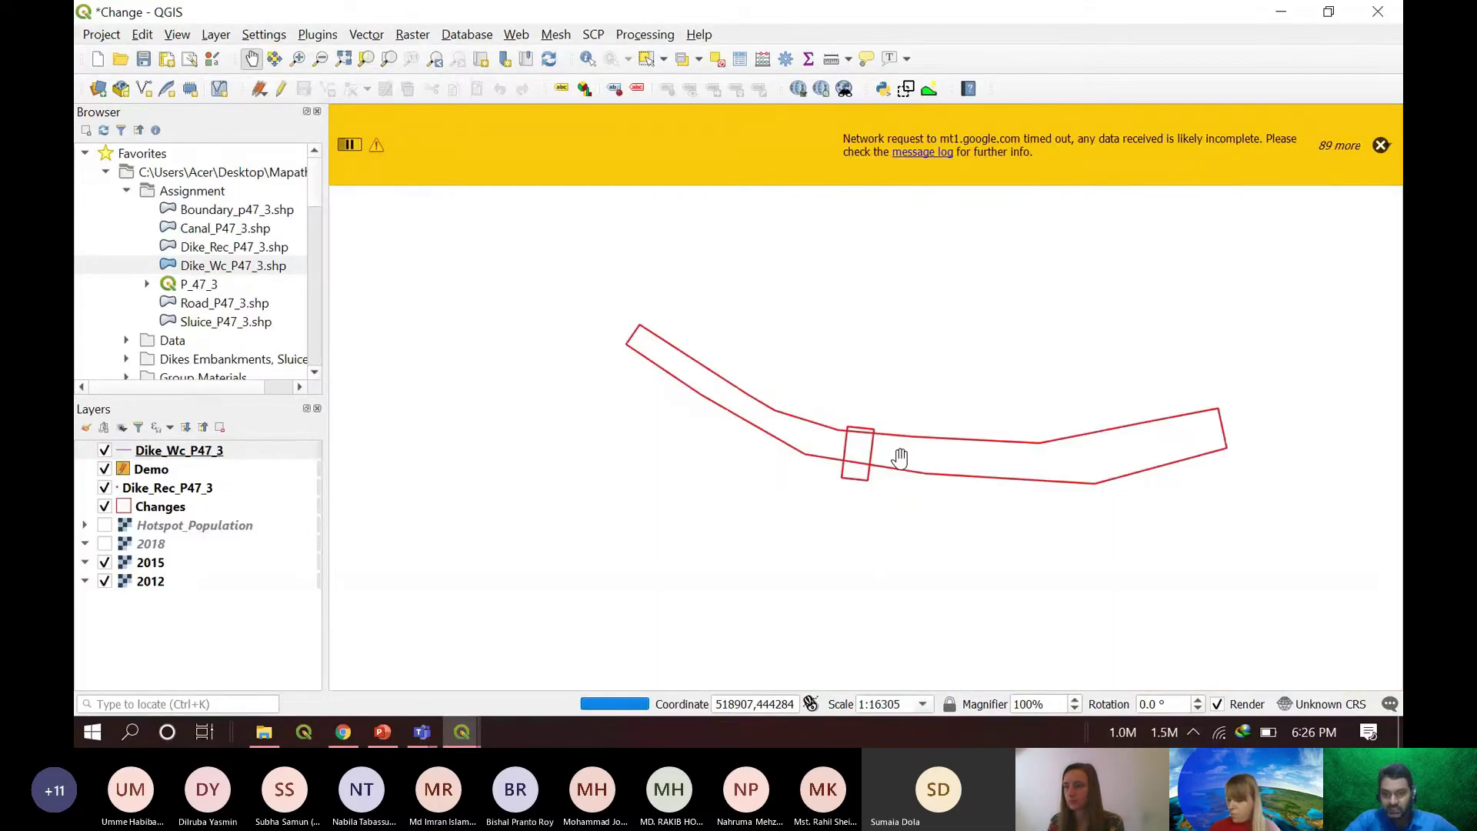
scroll(900, 458, down, 2)
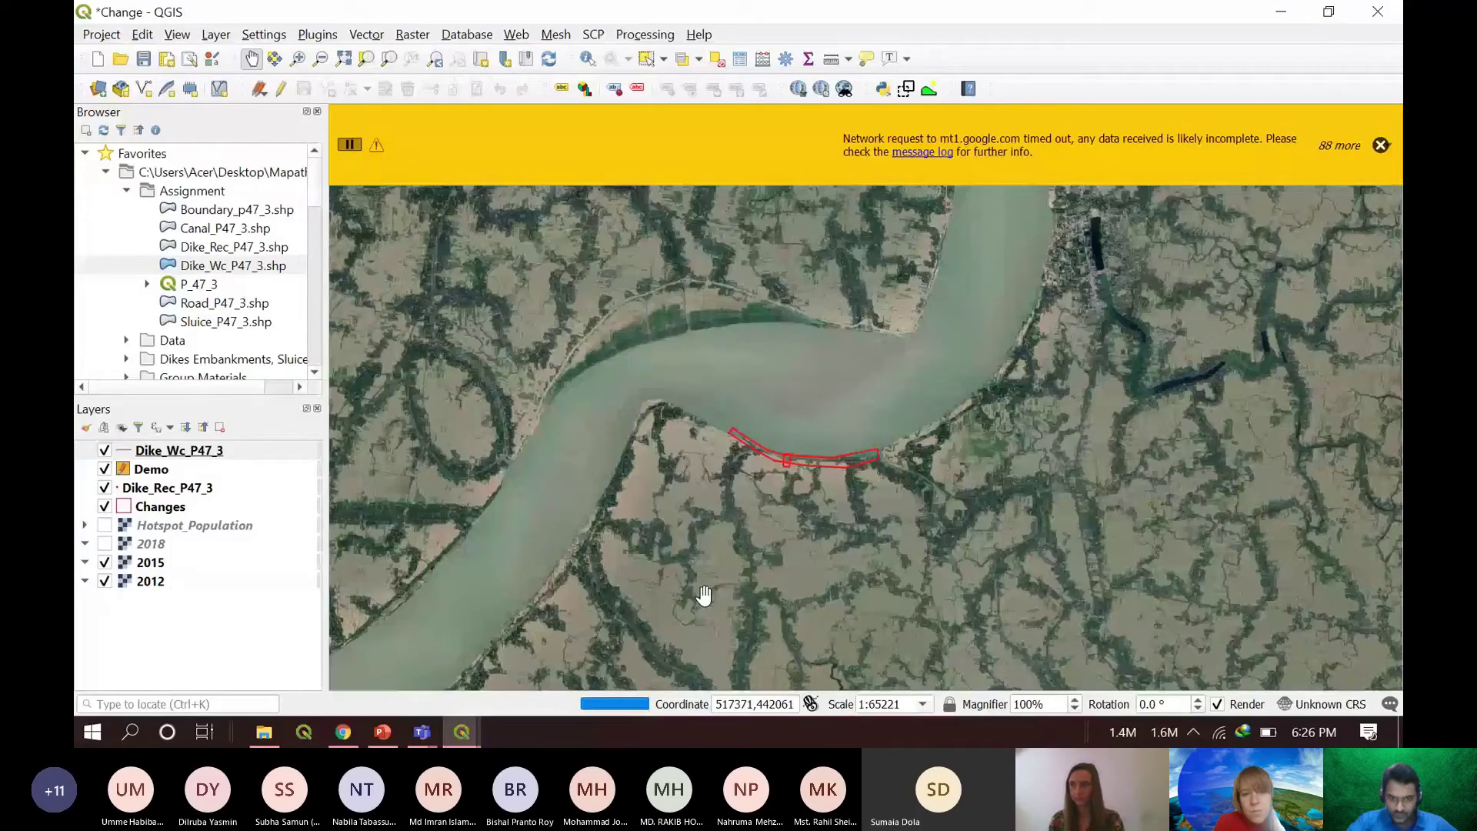
scroll(700, 597, down, 1)
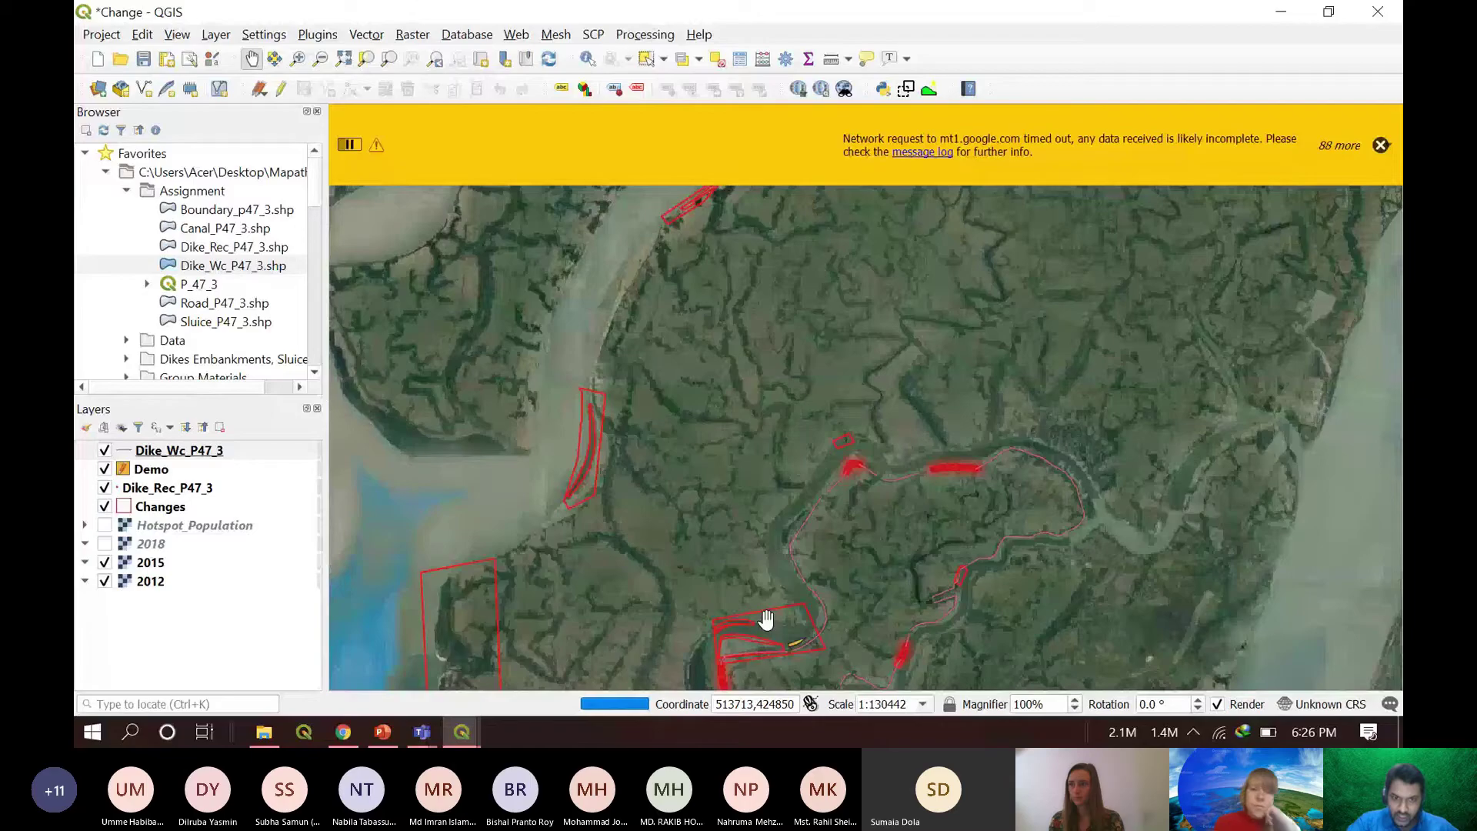
drag(765, 618, 686, 491)
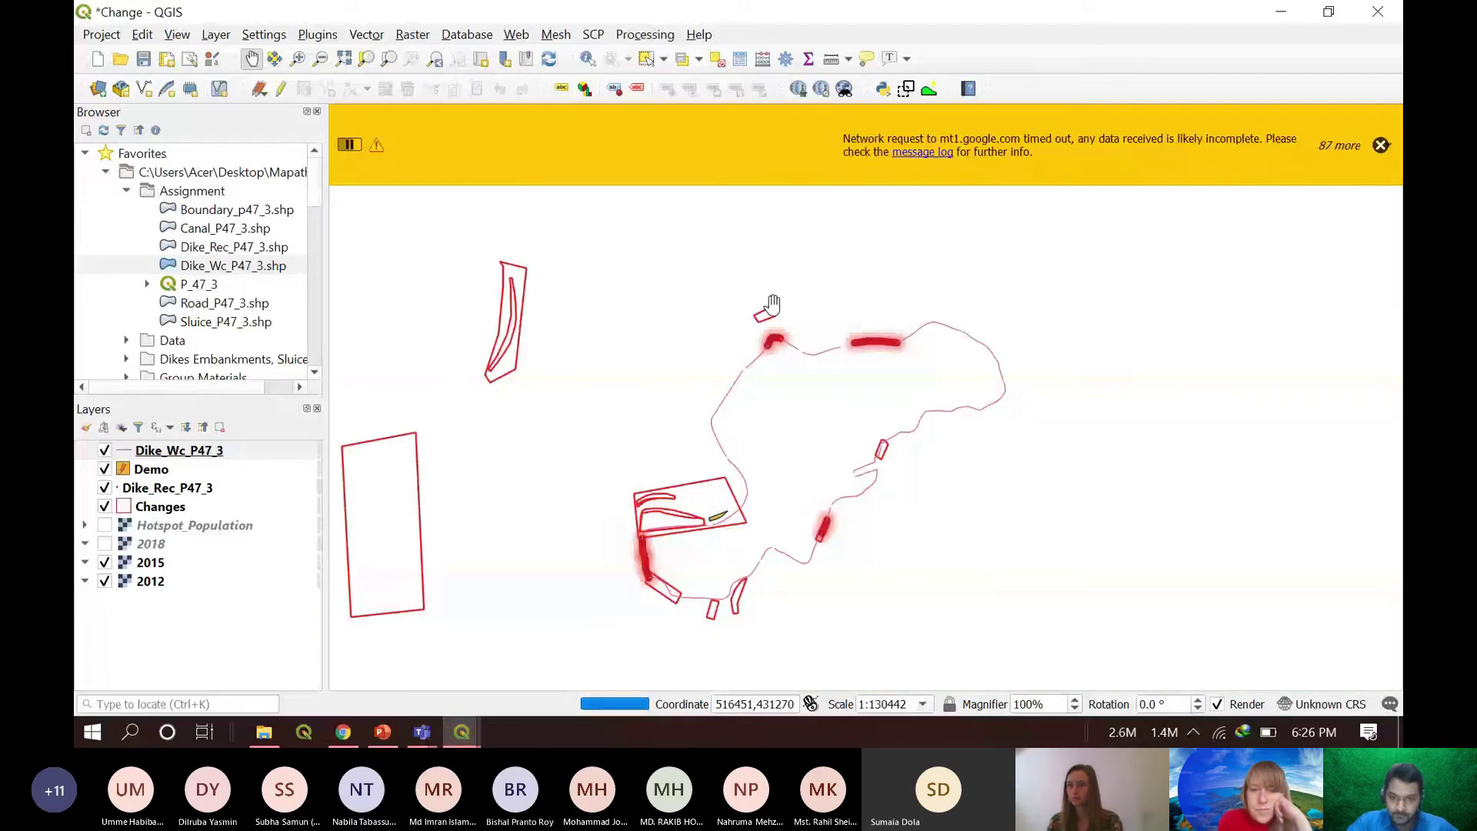
scroll(752, 372, up, 4)
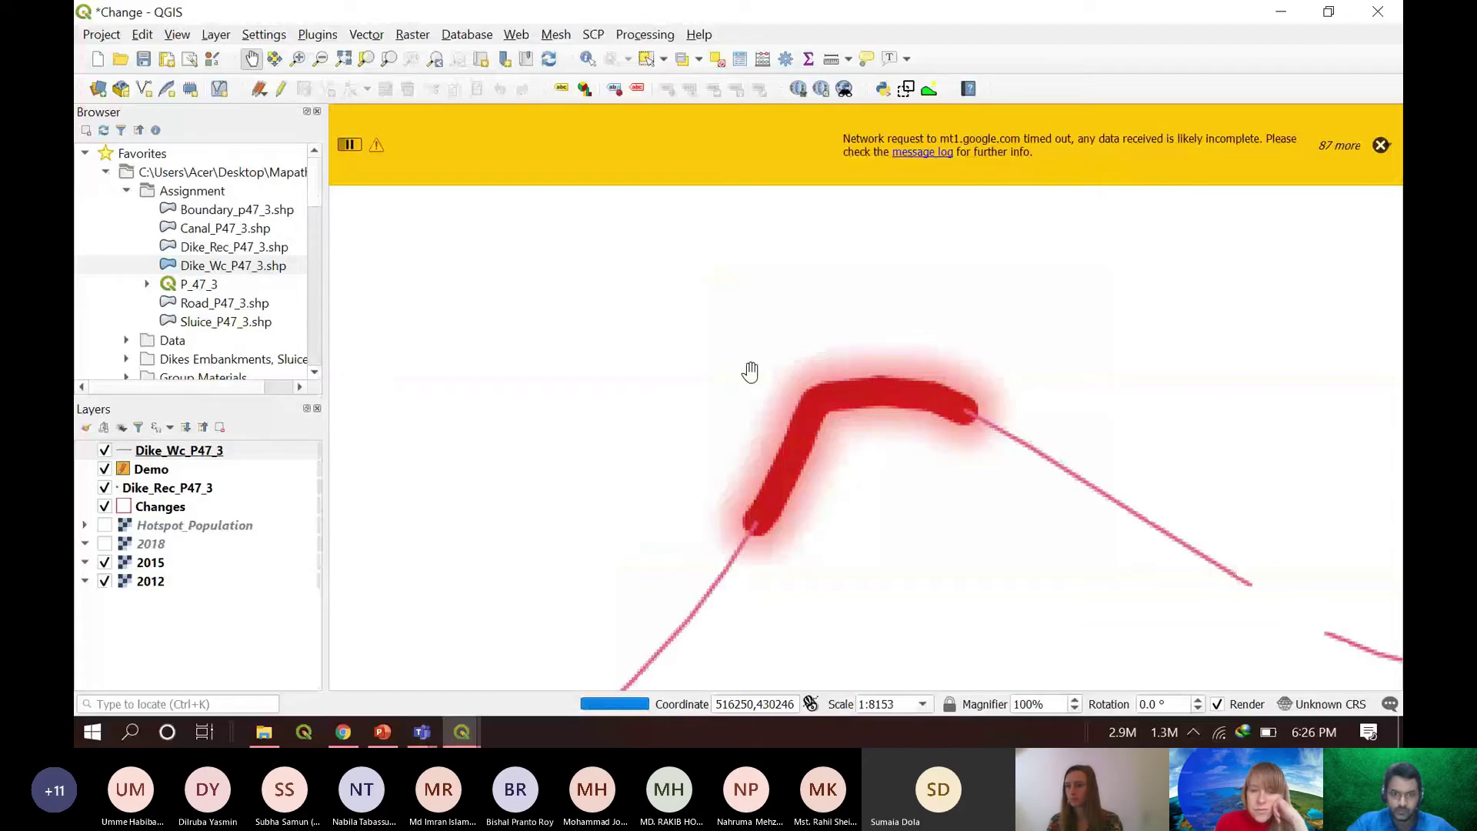
scroll(750, 371, down, 3)
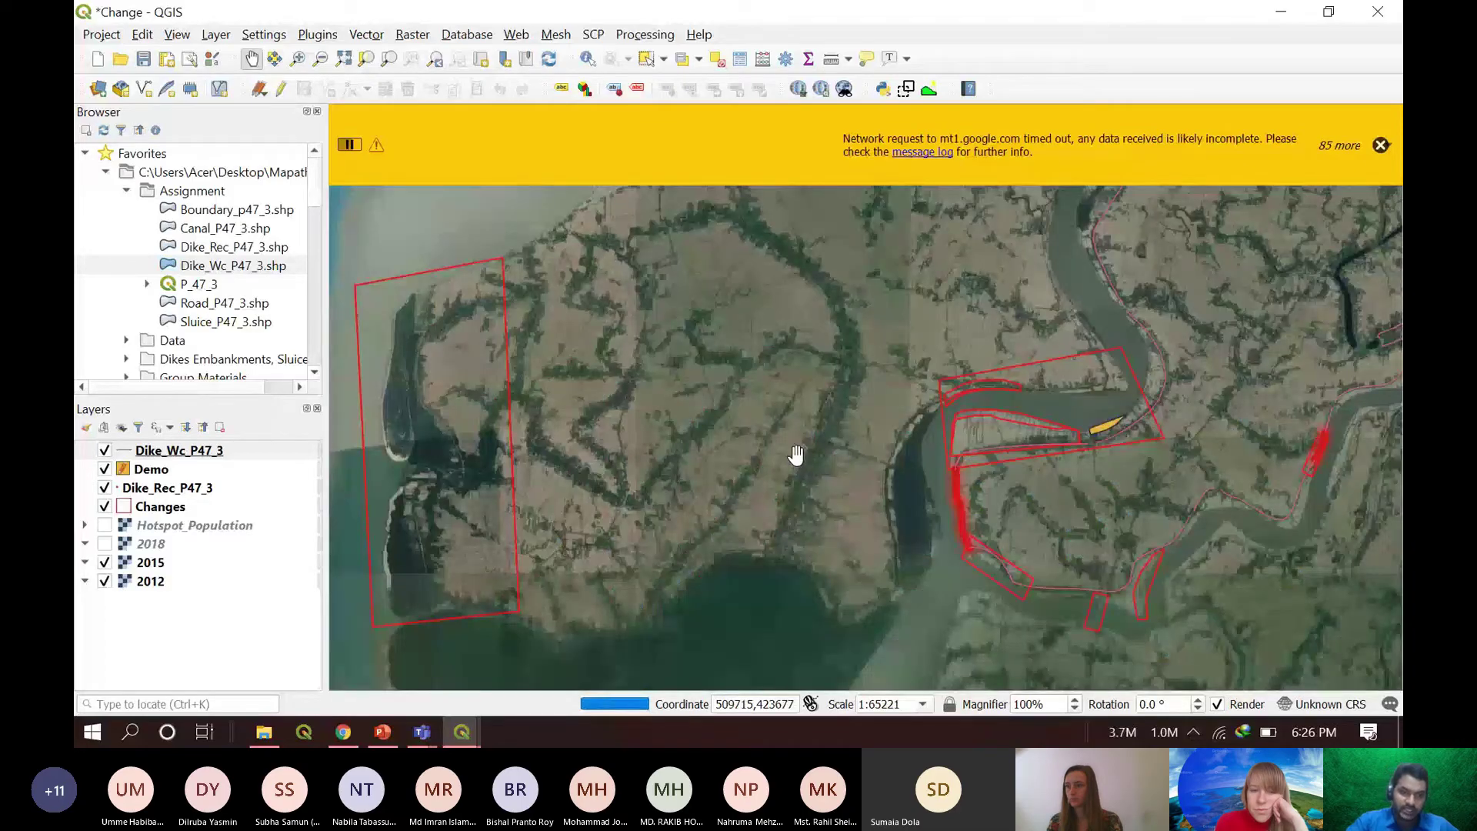
scroll(521, 426, up, 1)
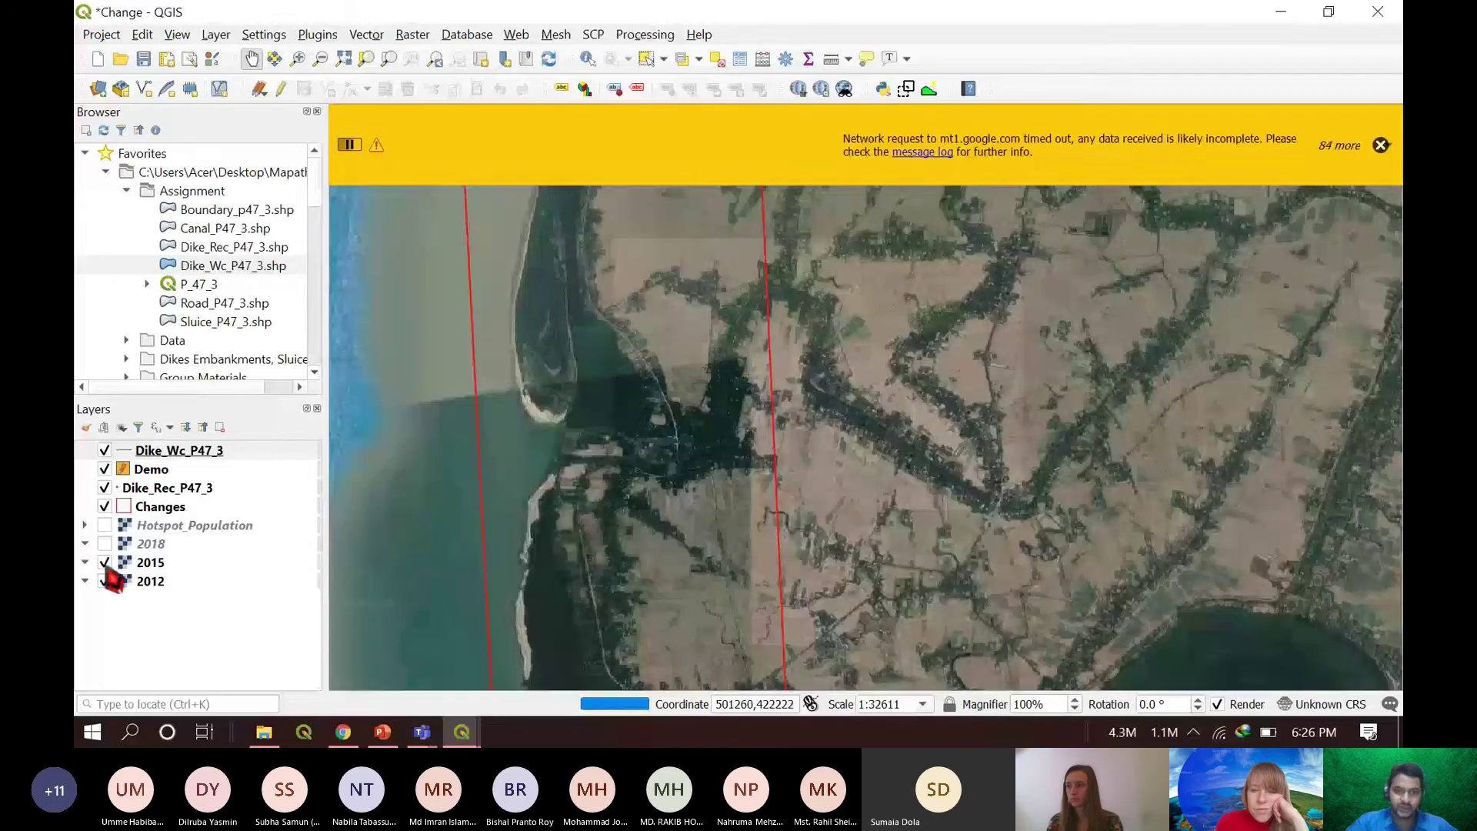
click(106, 563)
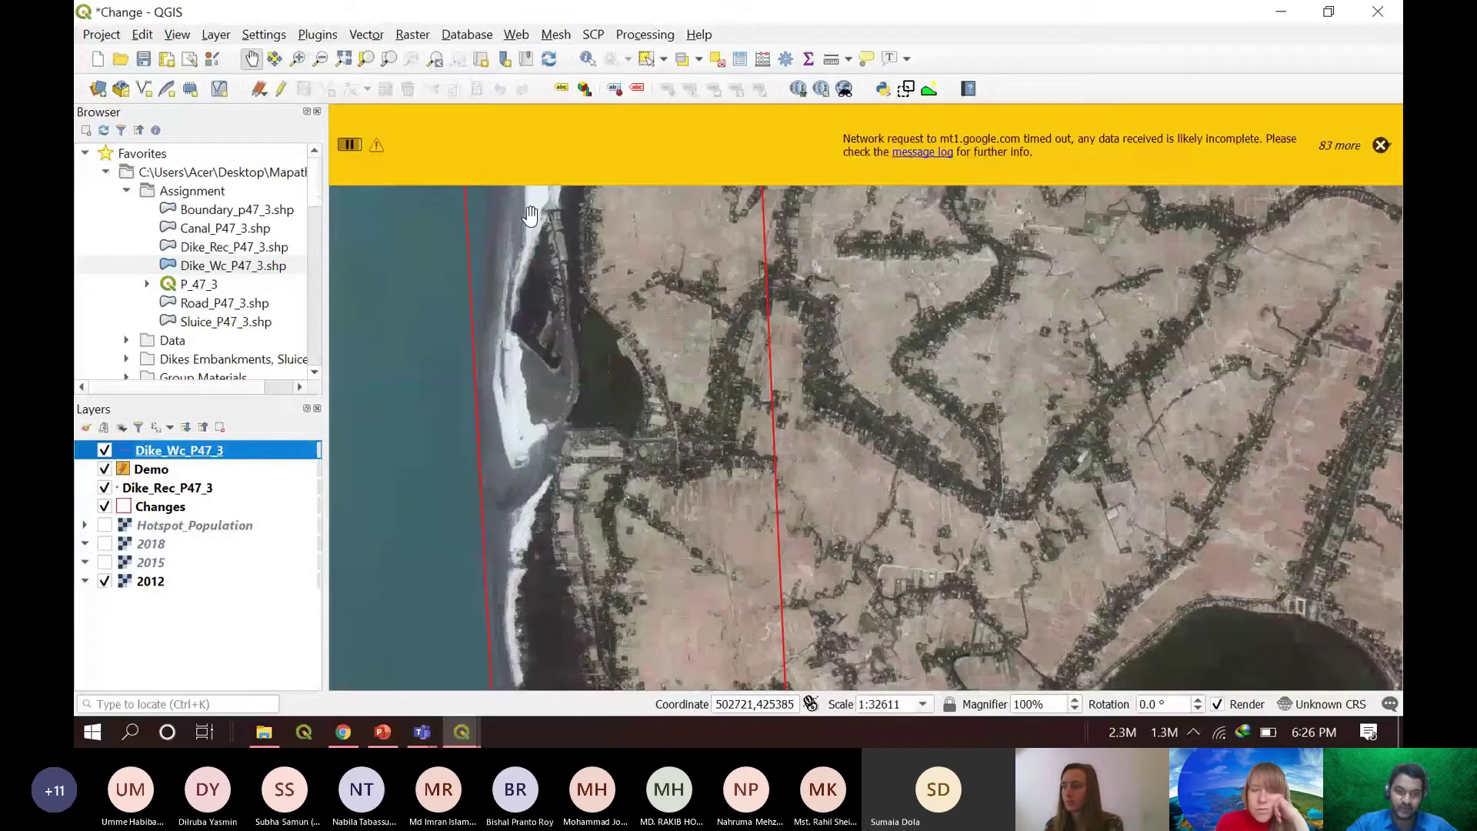
drag(530, 215, 690, 381)
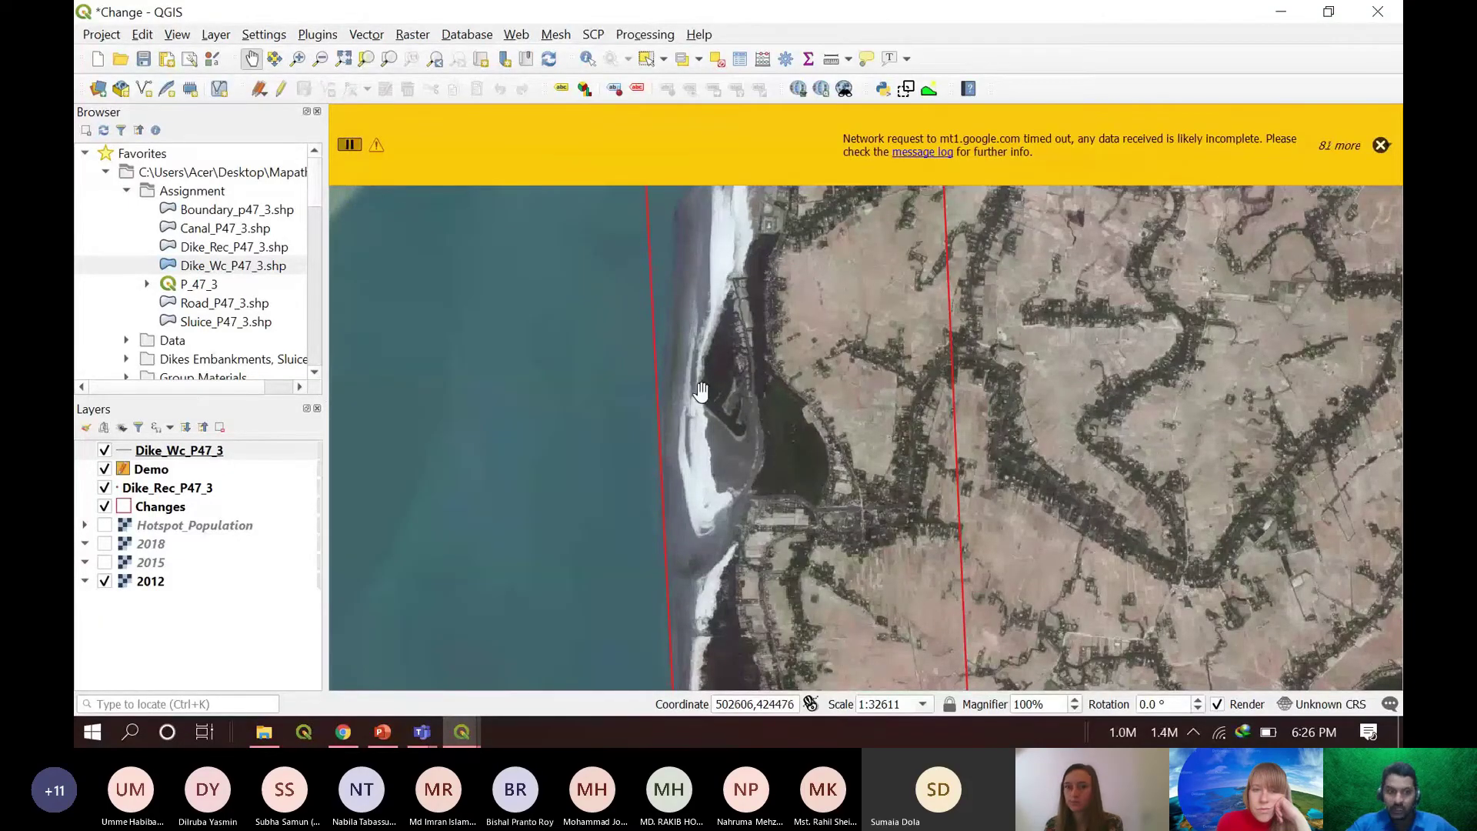
- Show the 2018 imagery and compare the coastline inside the large western rectangle with its 2012 state
click(105, 544)
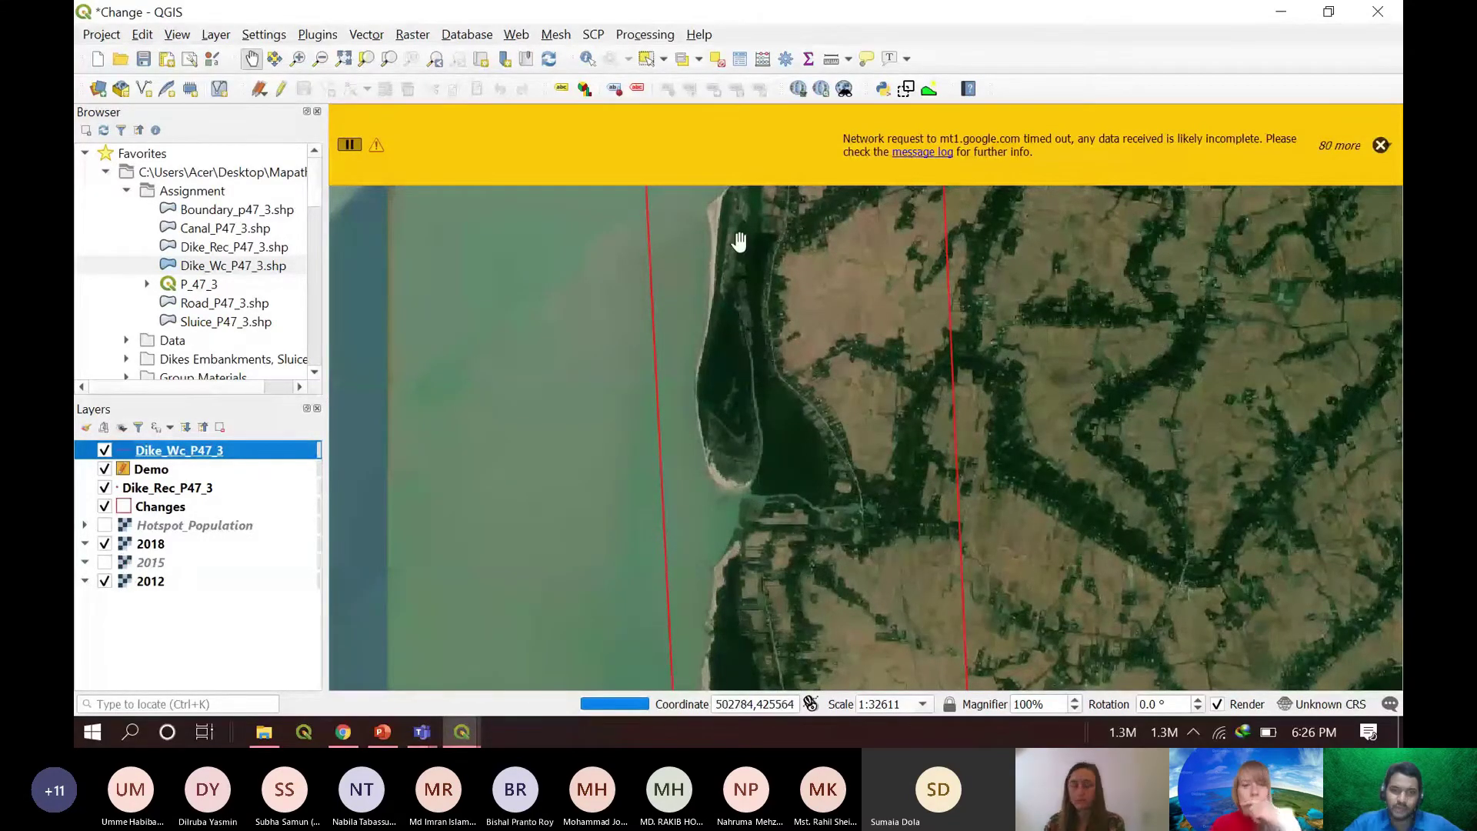
scroll(737, 243, up, 1)
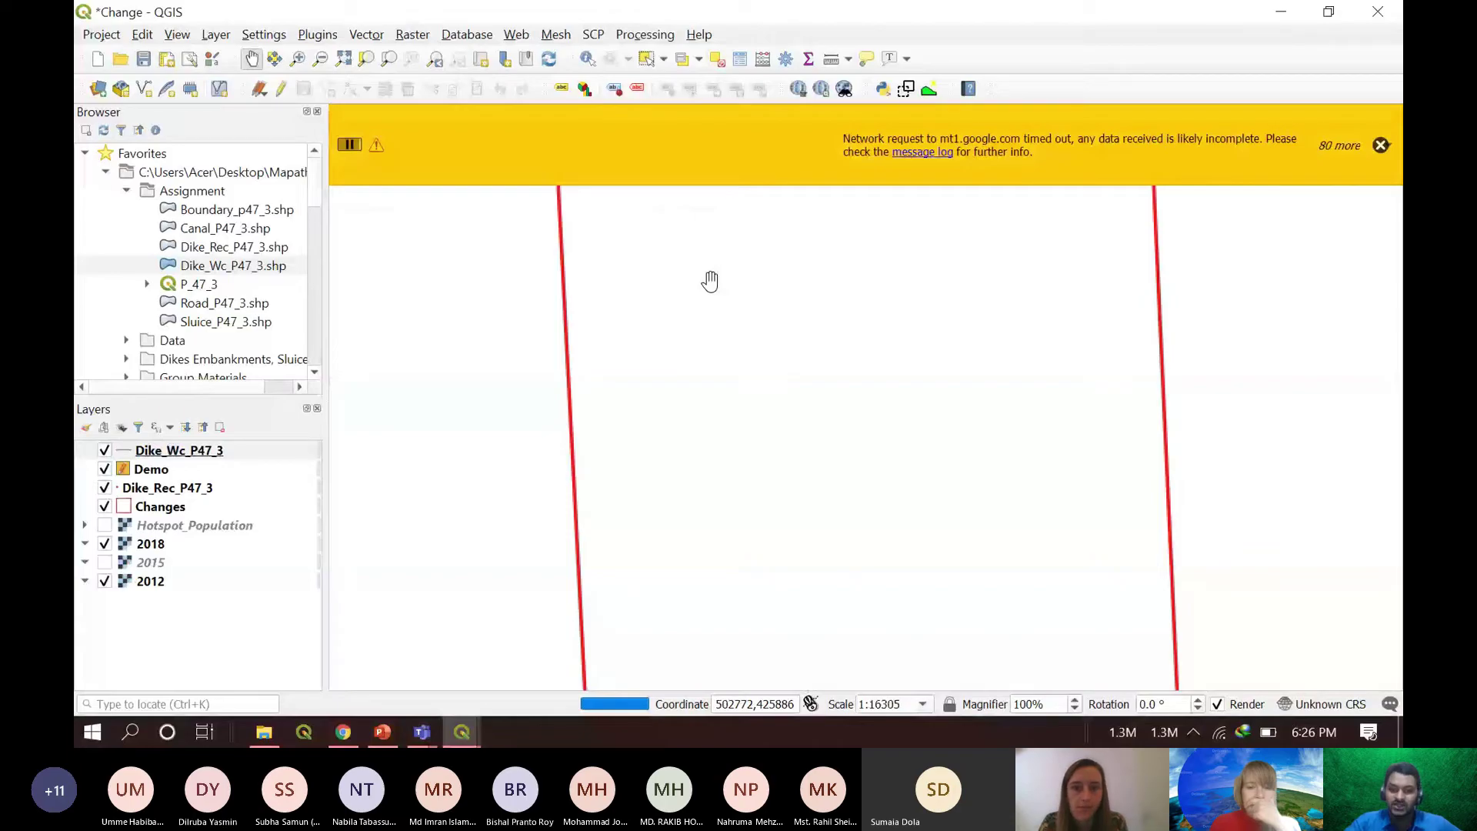
scroll(627, 431, down, 1)
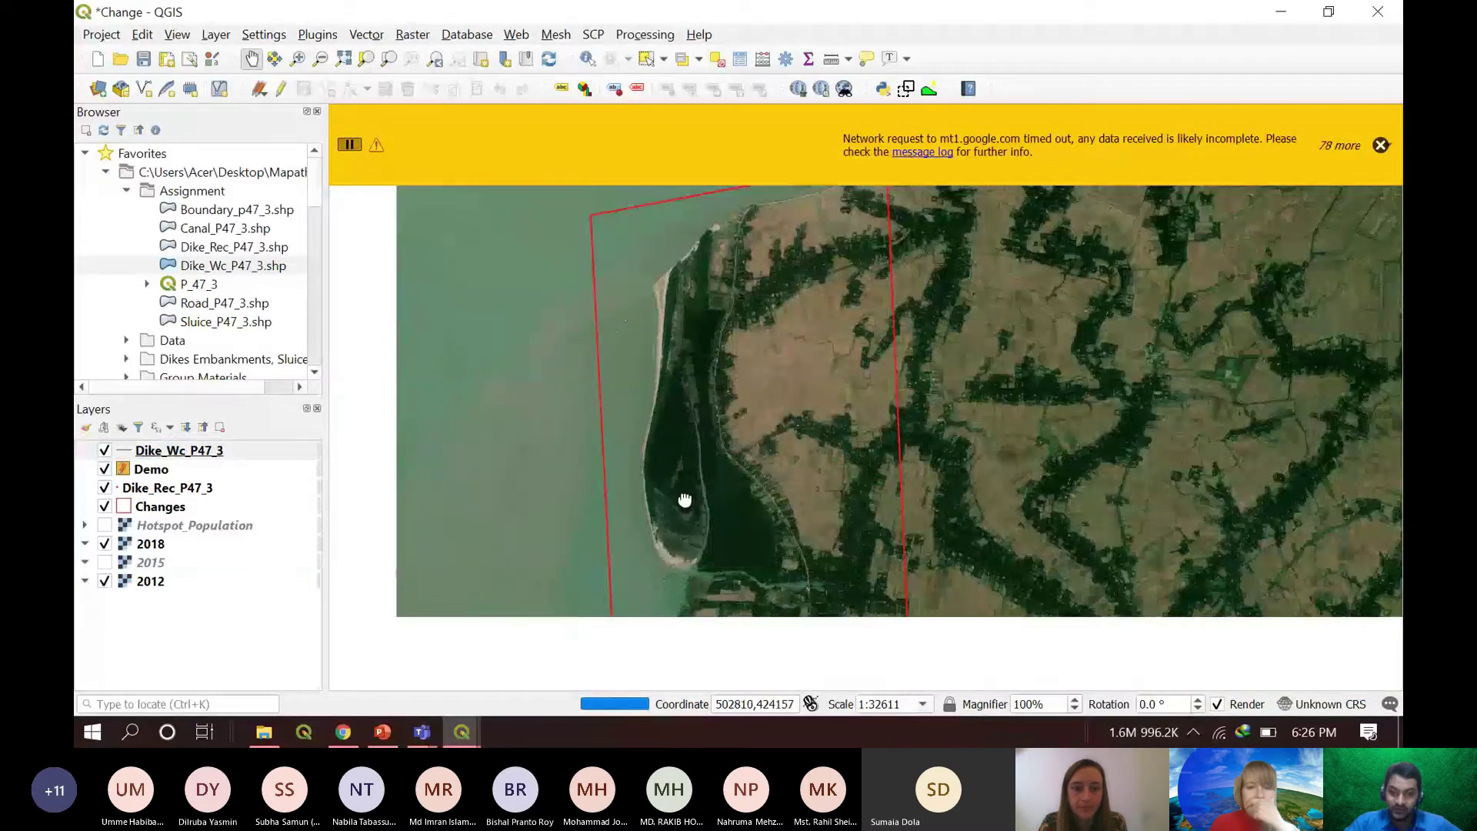
scroll(615, 501, down, 2)
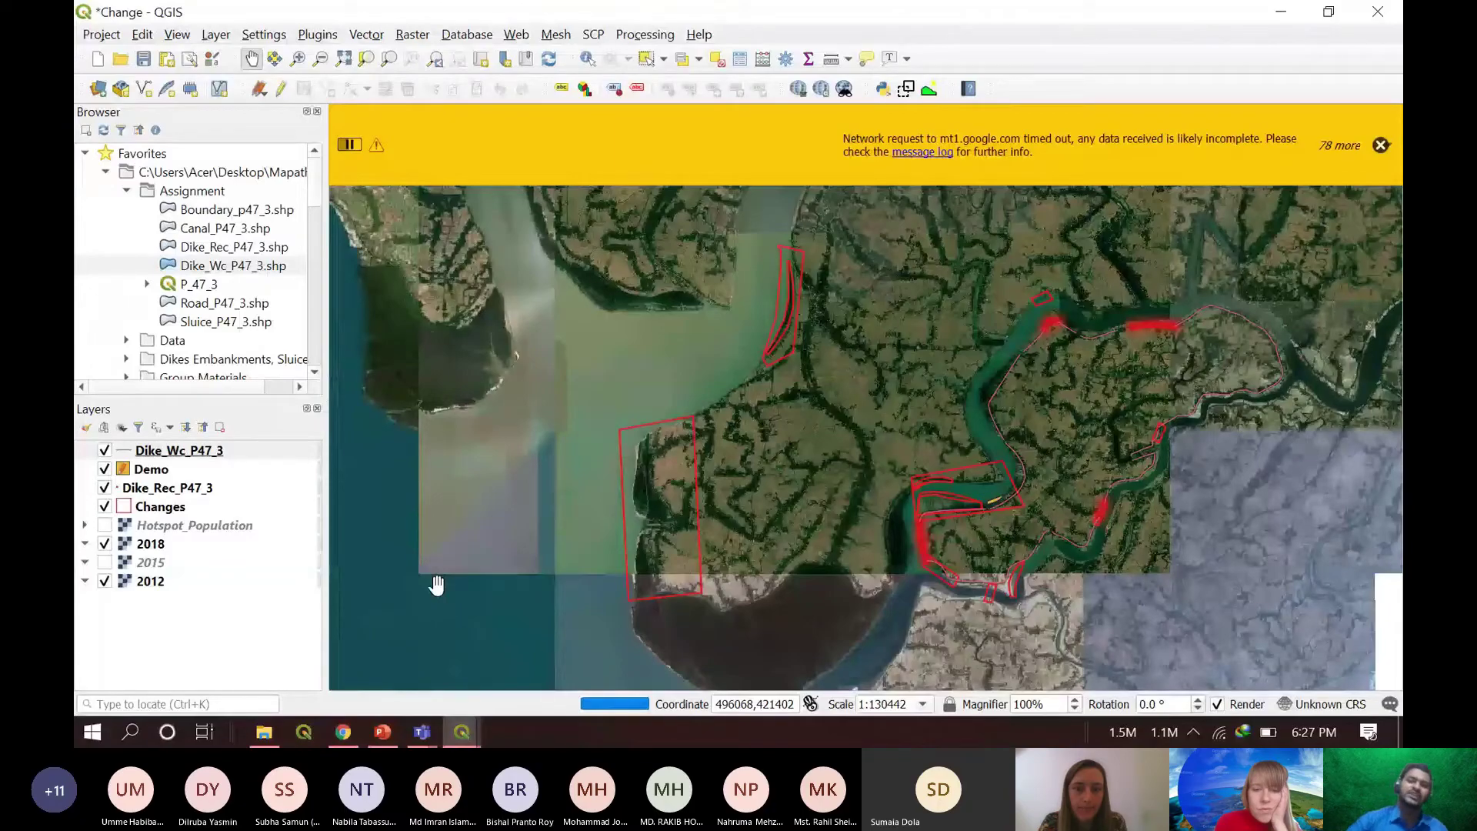
- Dismiss all network warnings and view the outlined change areas and the polder dike together on the 2018 imagery
scroll(630, 502, up, 1)
click(1389, 147)
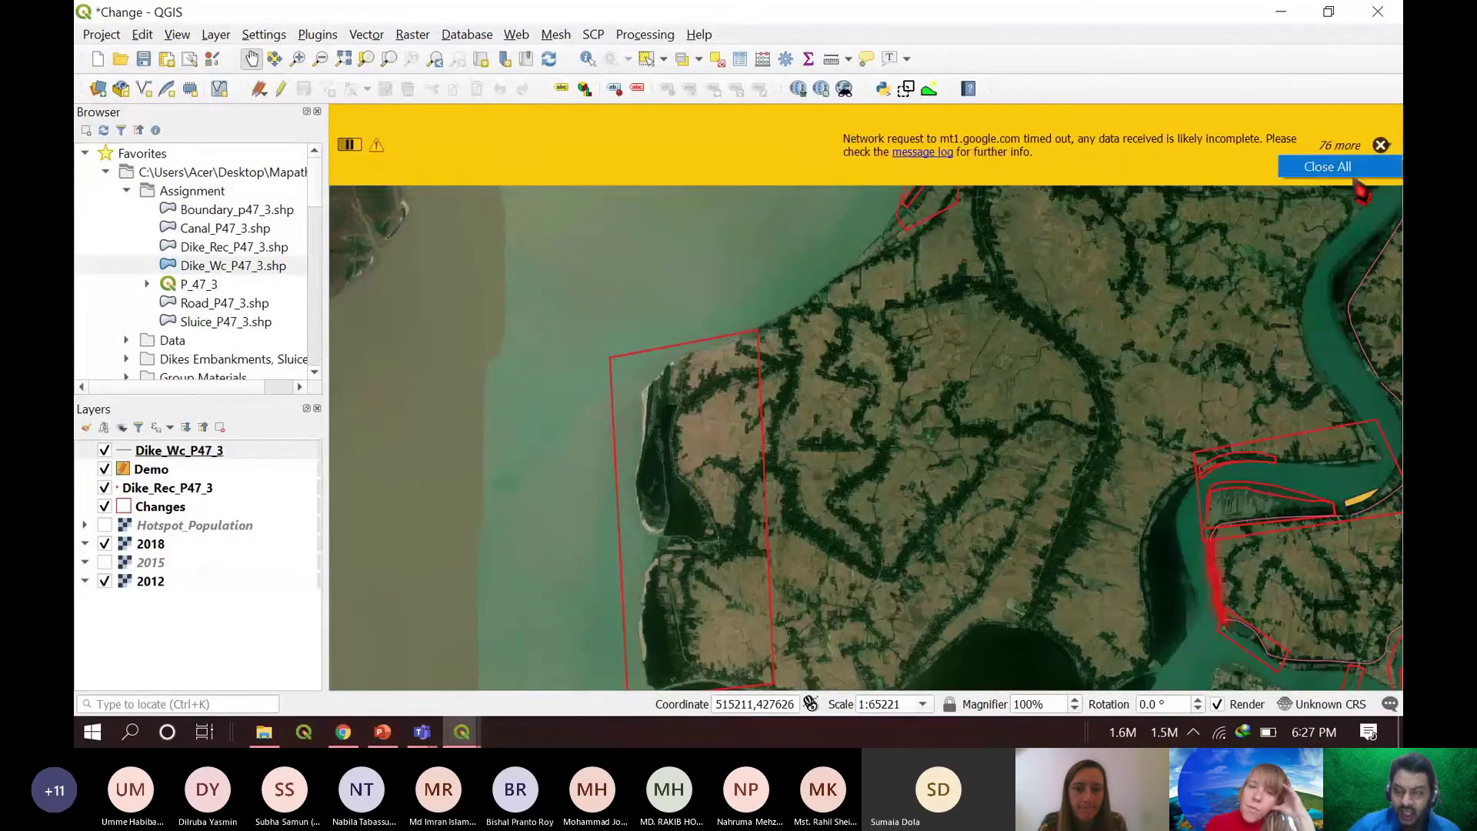
click(1366, 168)
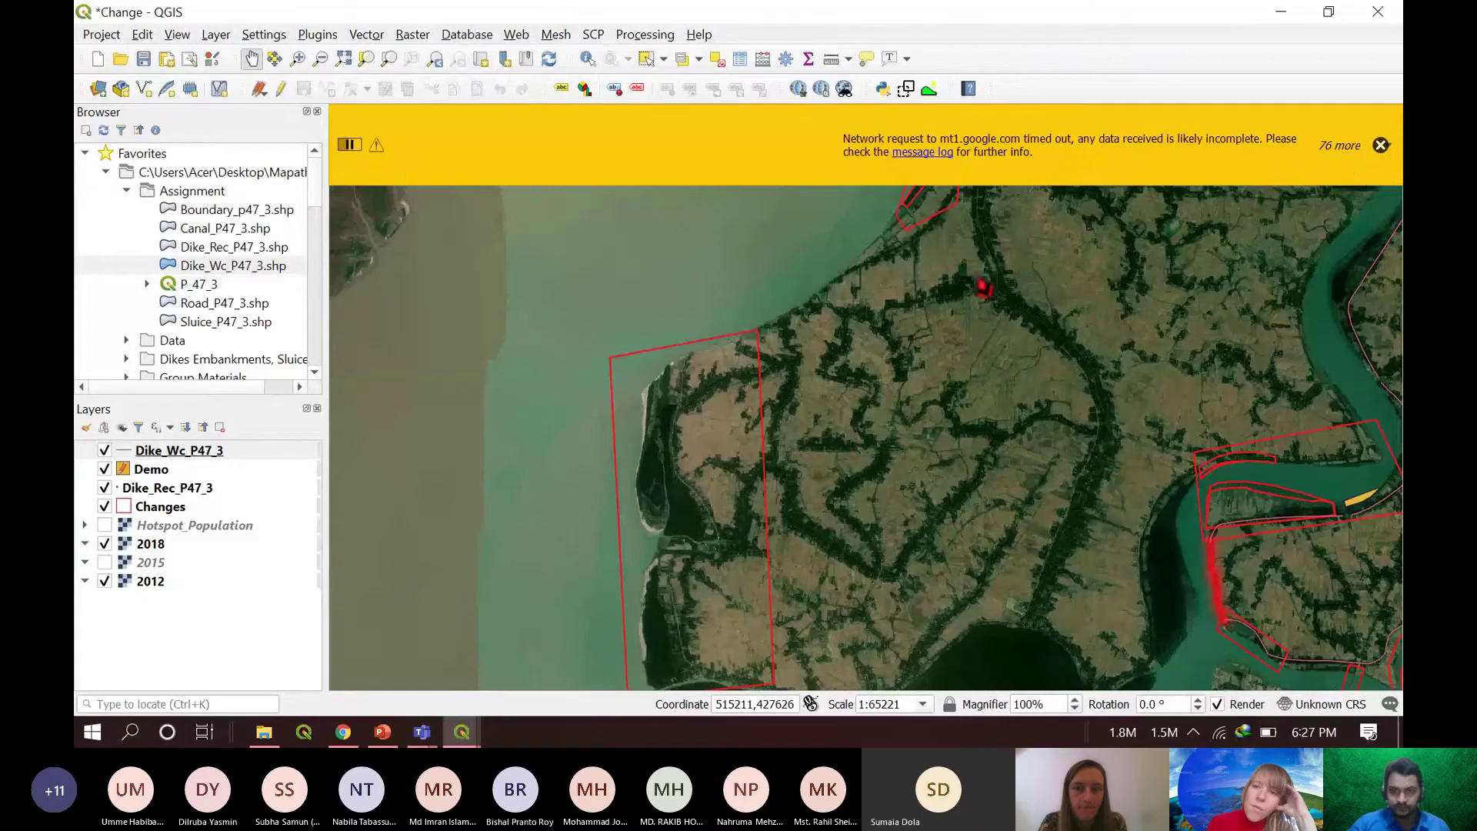
scroll(1036, 265, down, 1)
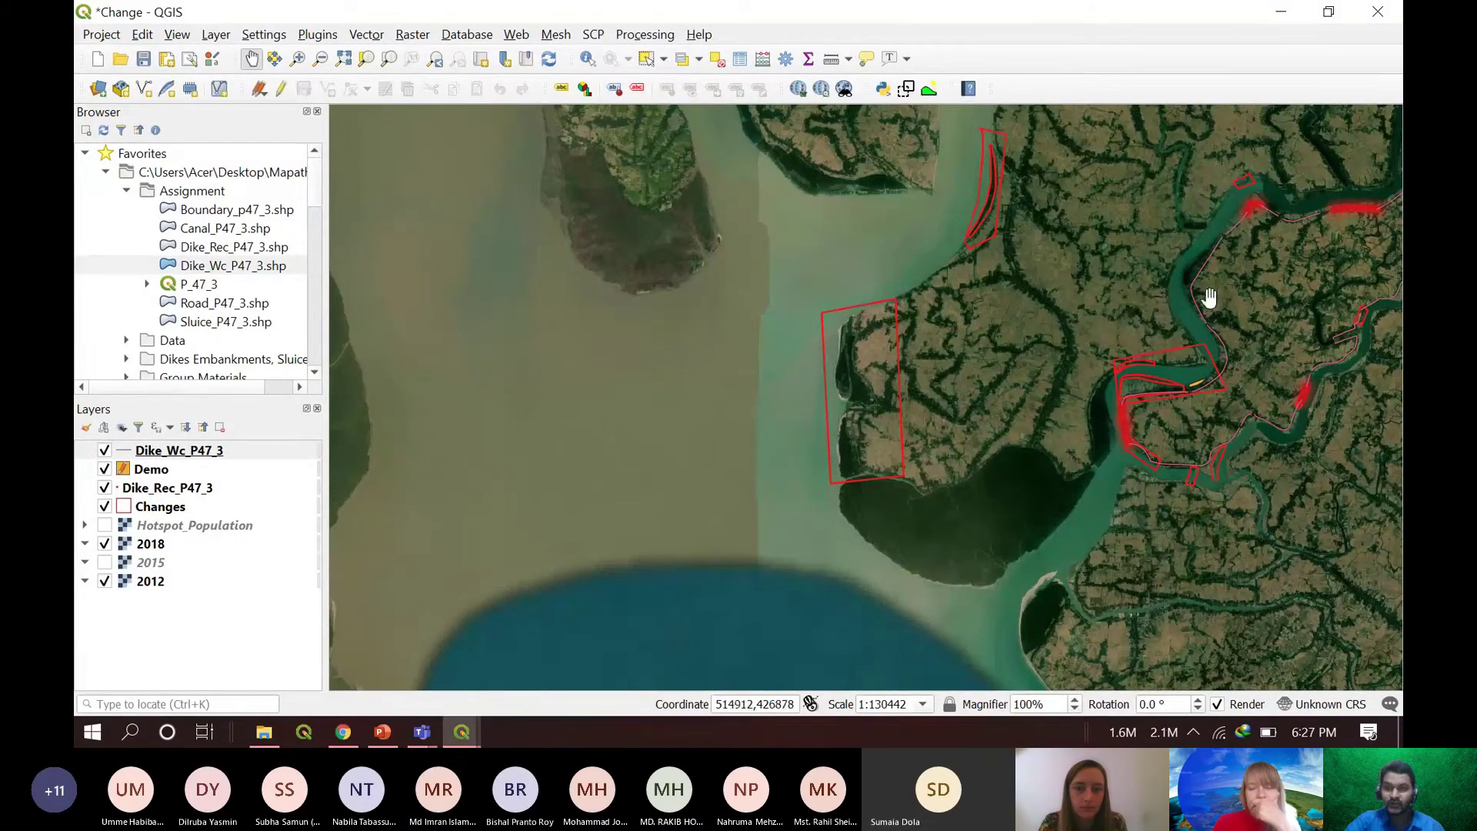
drag(1206, 297, 945, 313)
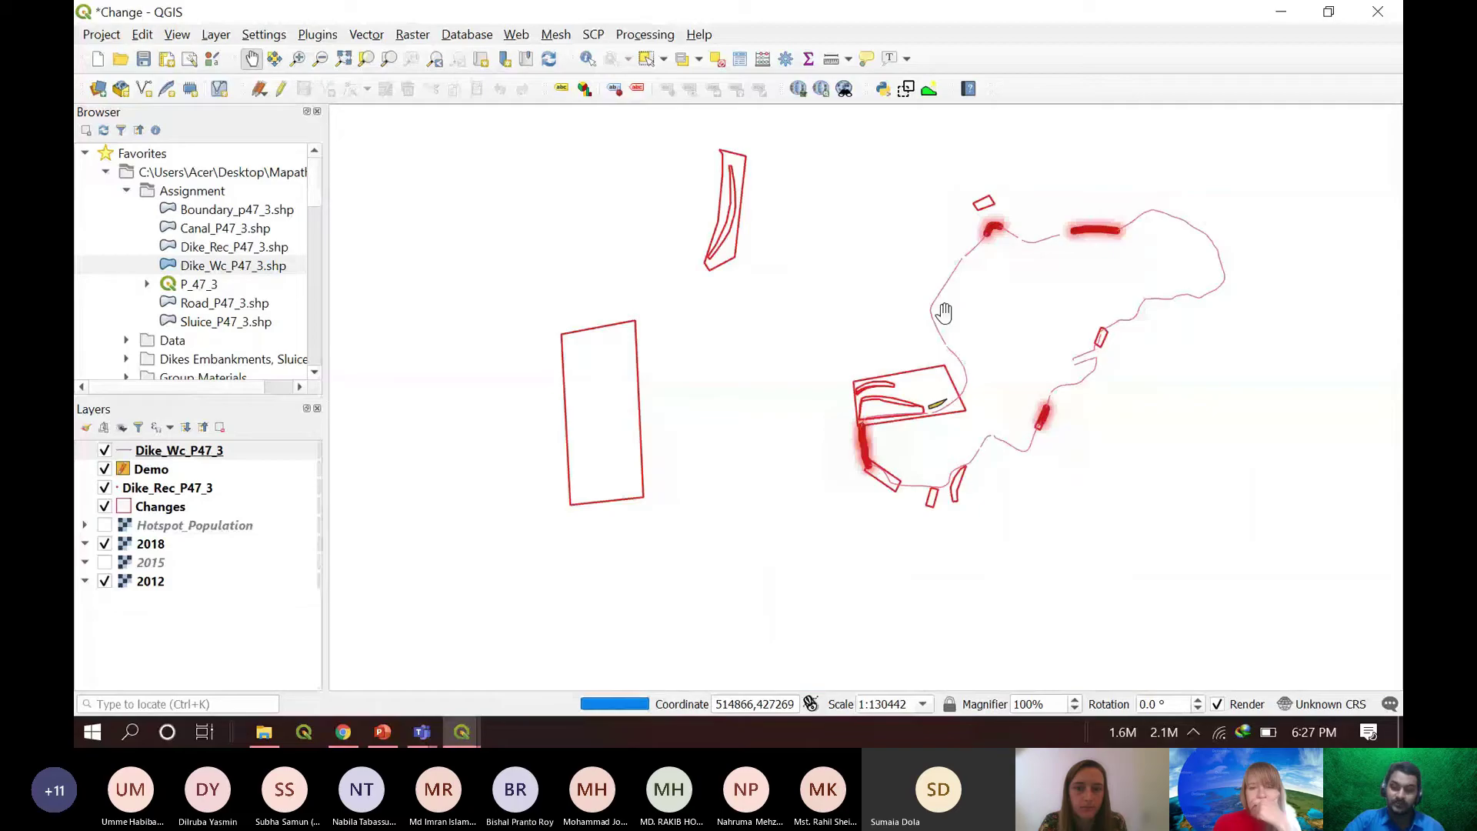
scroll(944, 311, down, 1)
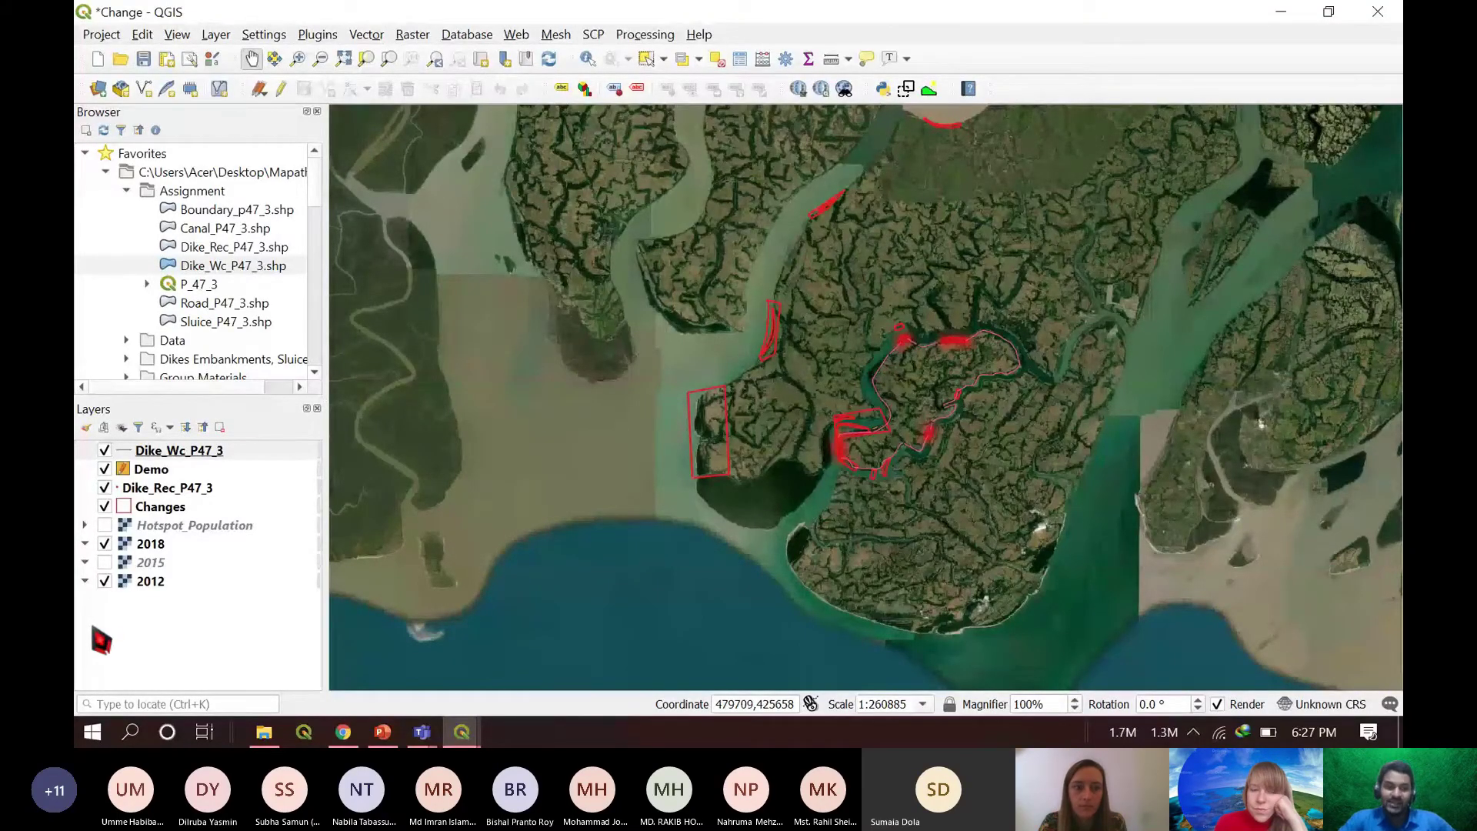
- Remove all eight layers from the project, discarding the unsaved edits to the Demo layer
drag(141, 619, 141, 543)
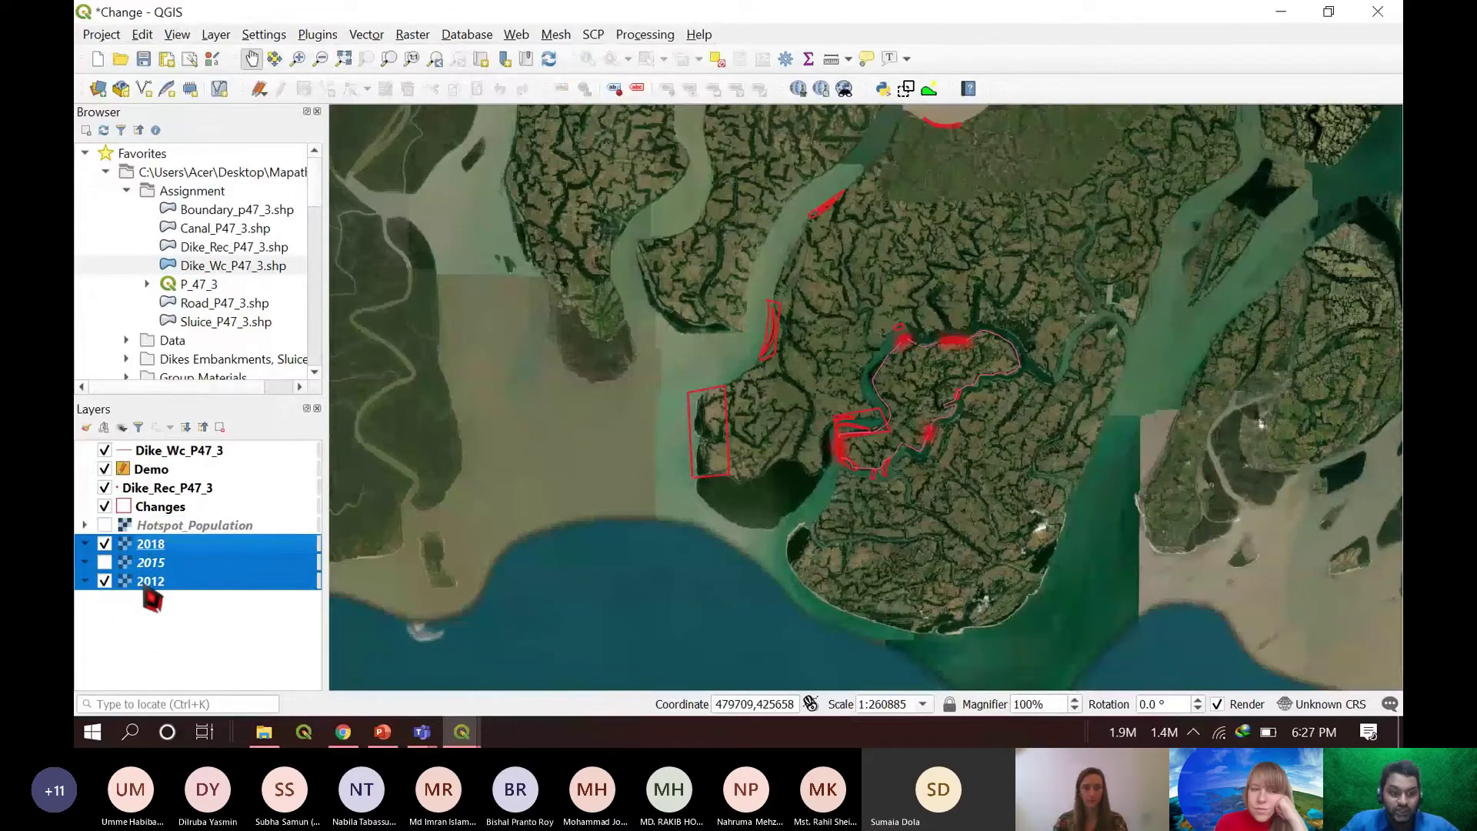
drag(152, 600, 140, 561)
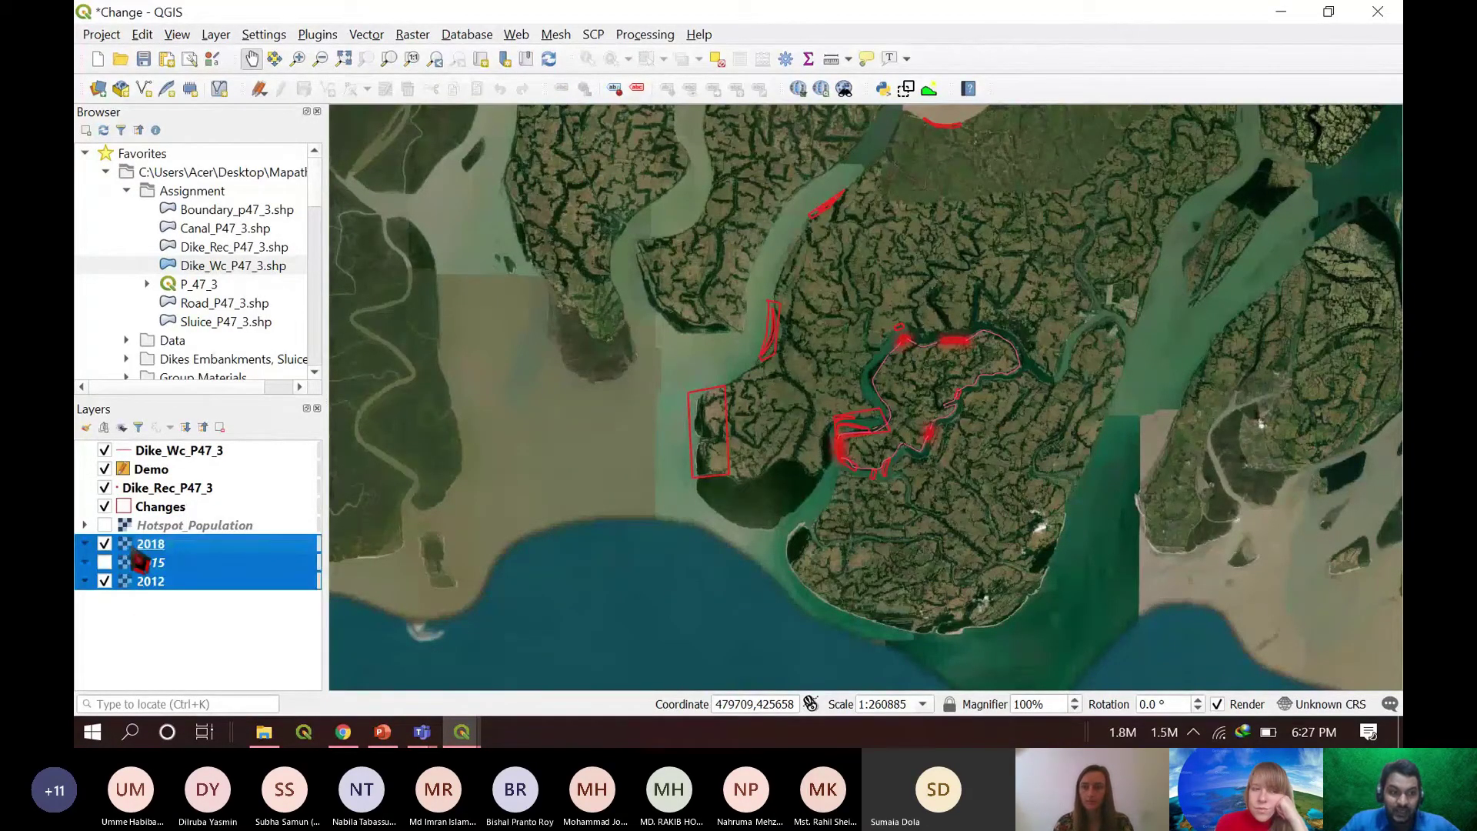
drag(148, 630, 145, 472)
right_click(150, 469)
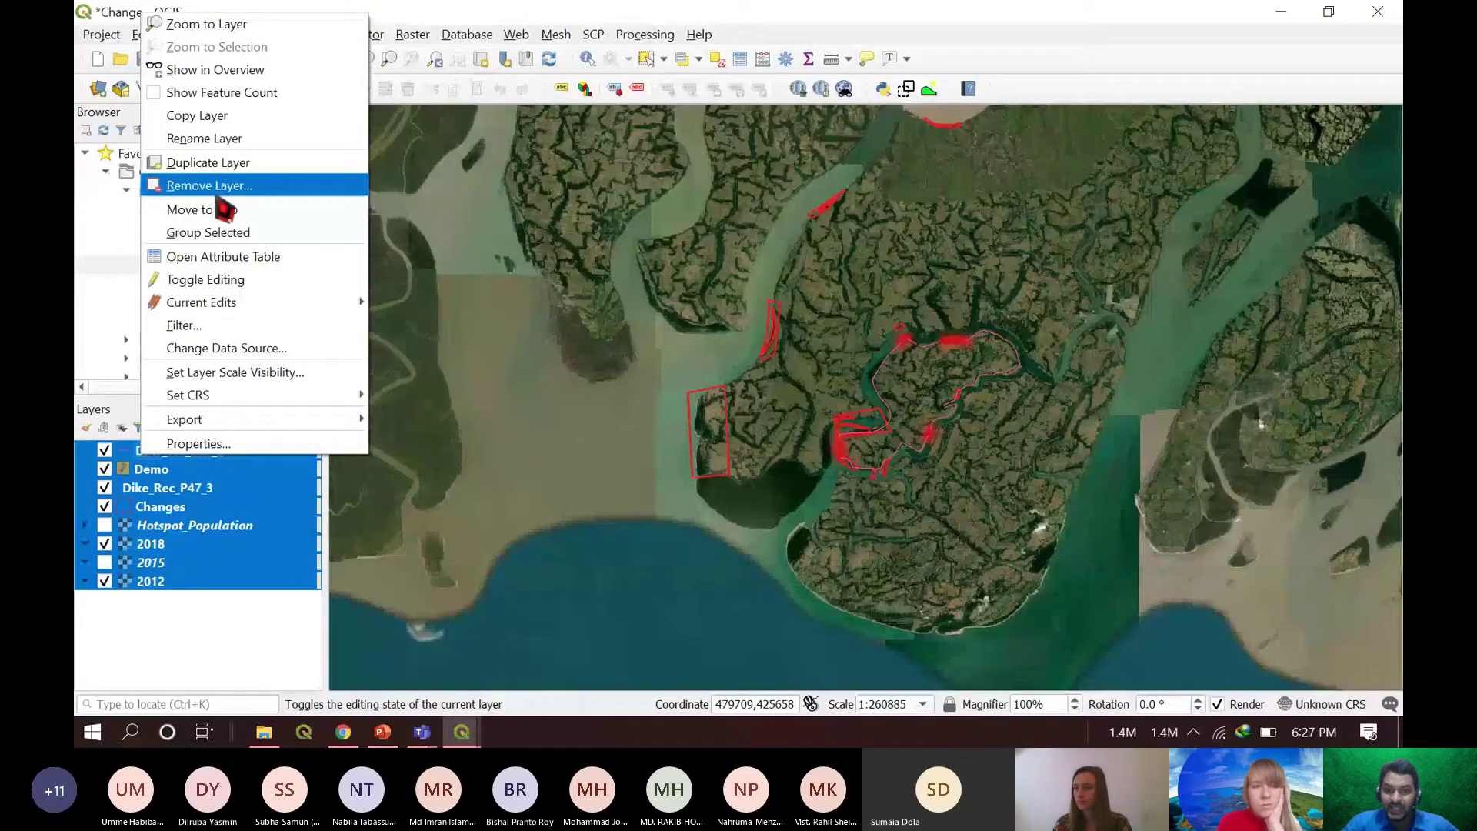
click(205, 280)
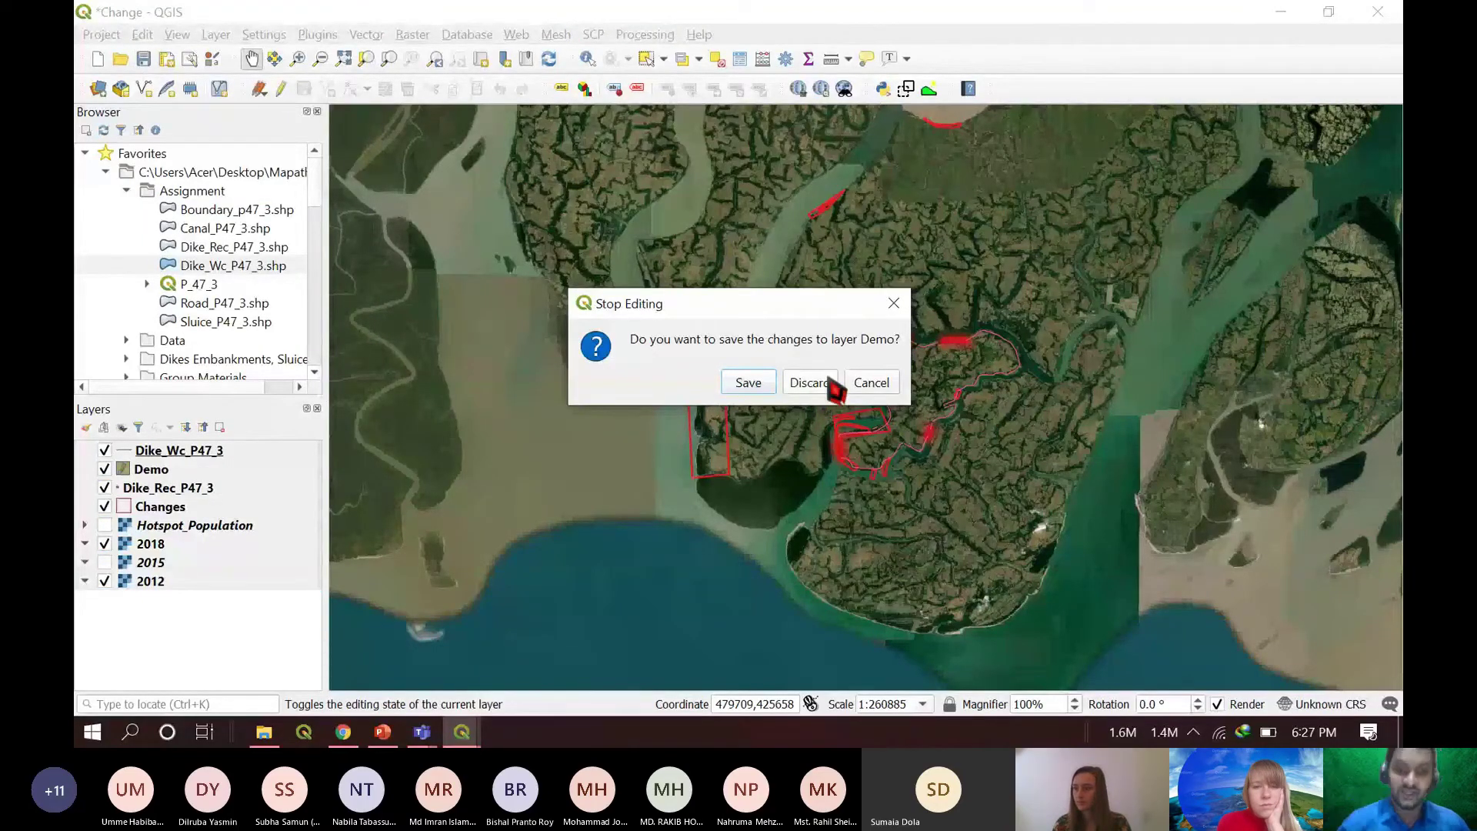
click(829, 382)
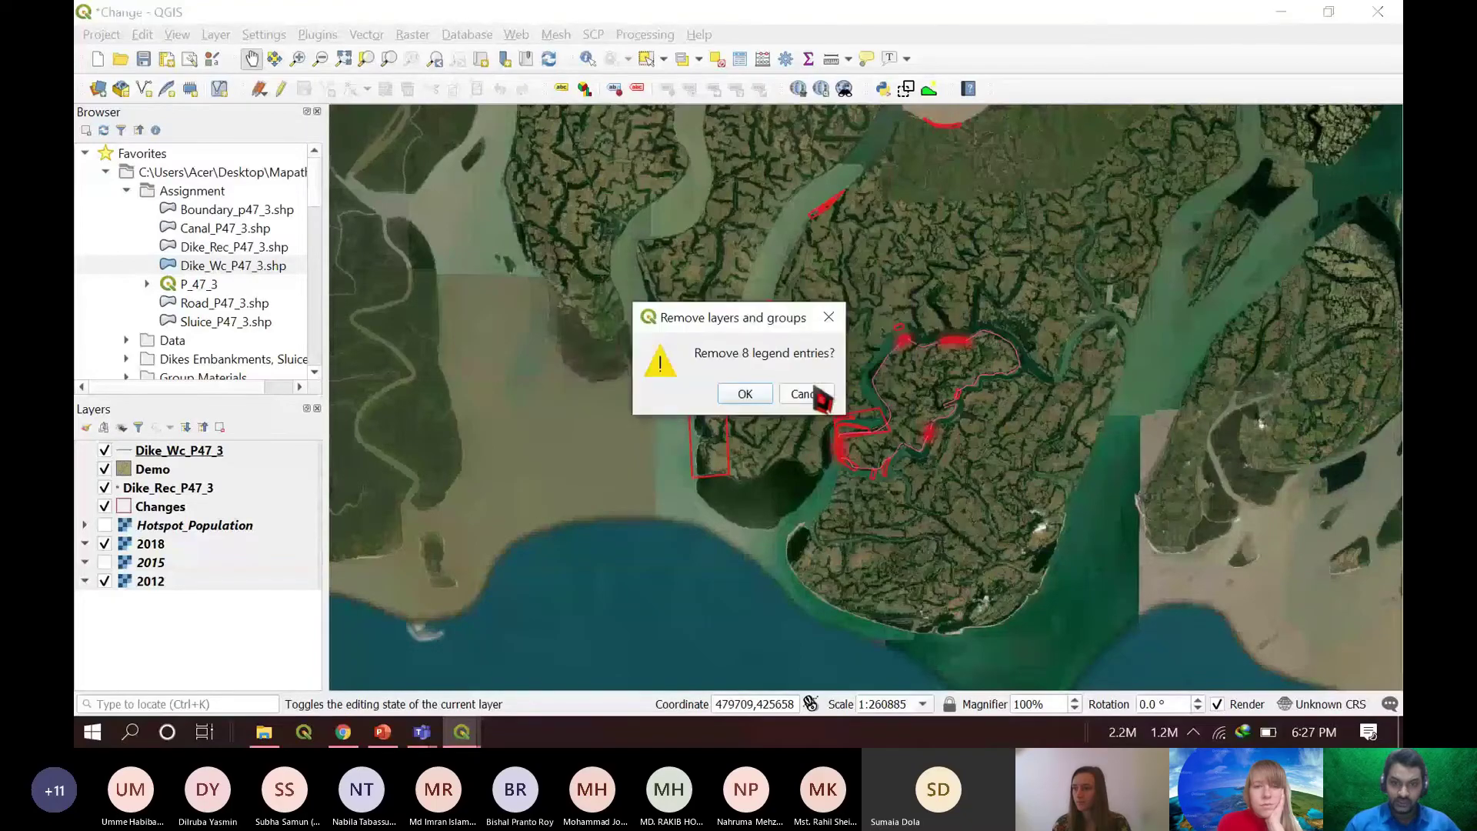
click(763, 397)
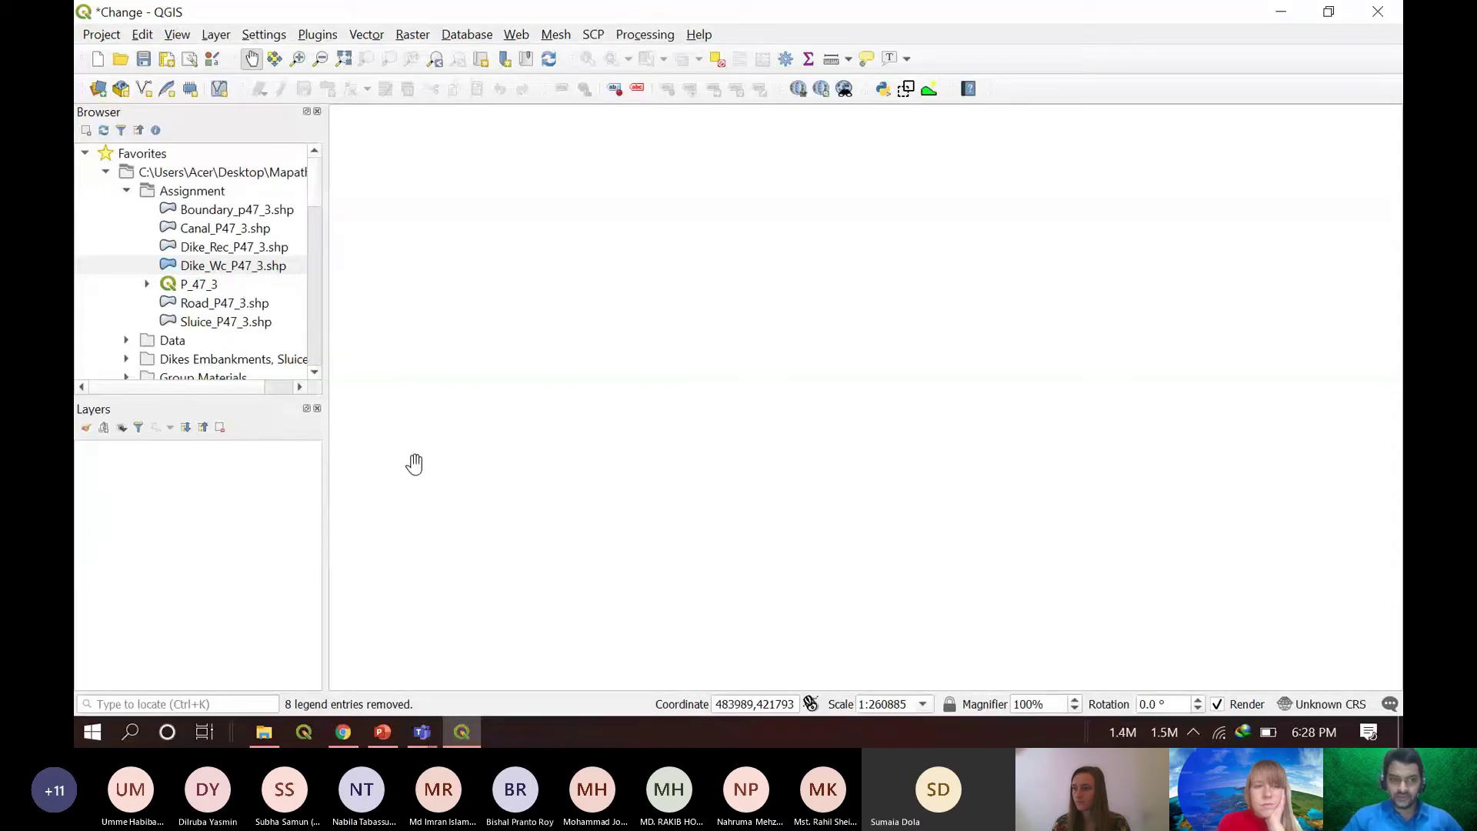
- Switch to File Explorer and open the Mapathon subfolder inside the desktop Mapathon folder
click(1282, 14)
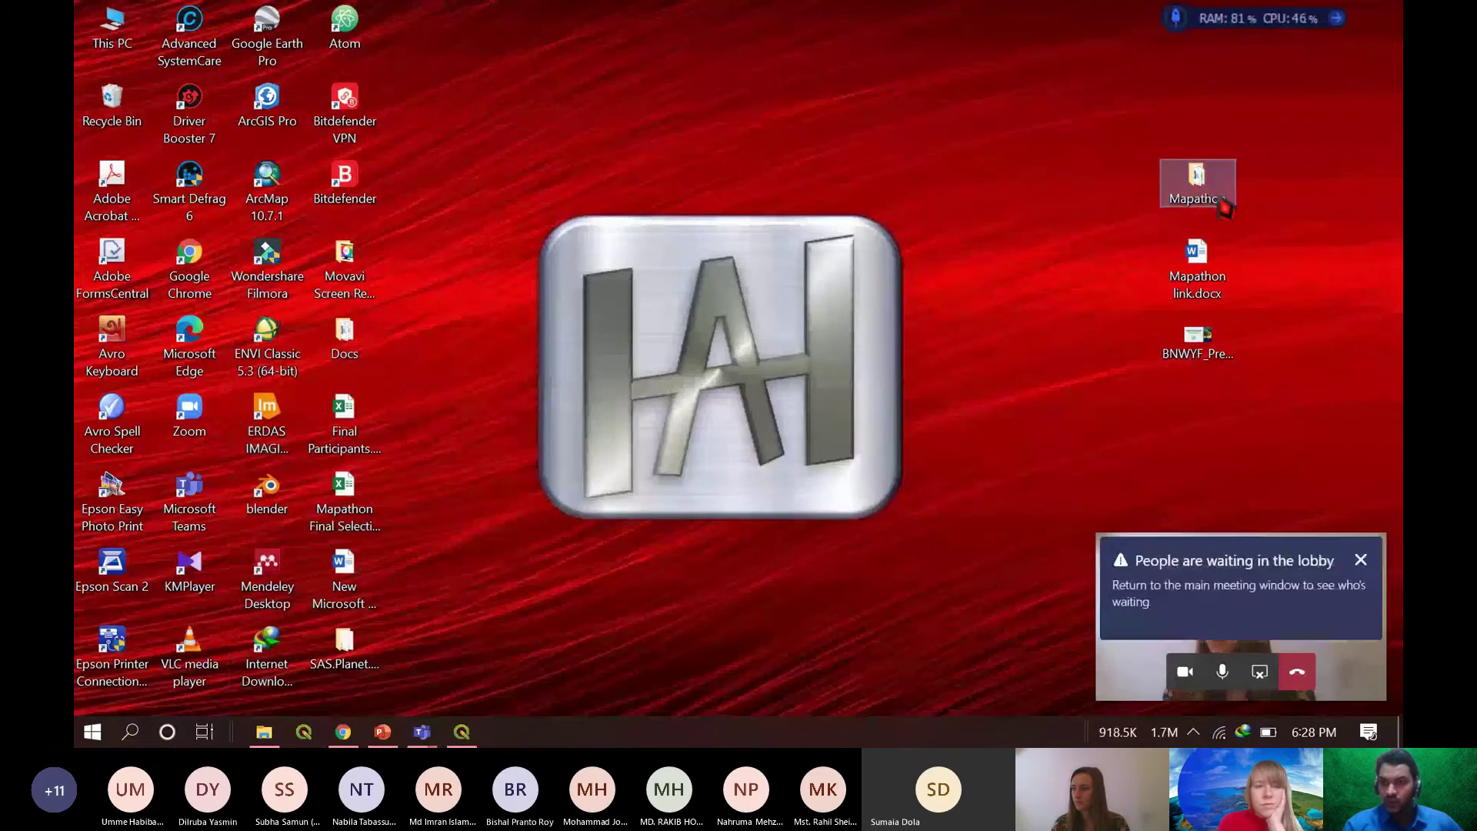
double_click(1220, 201)
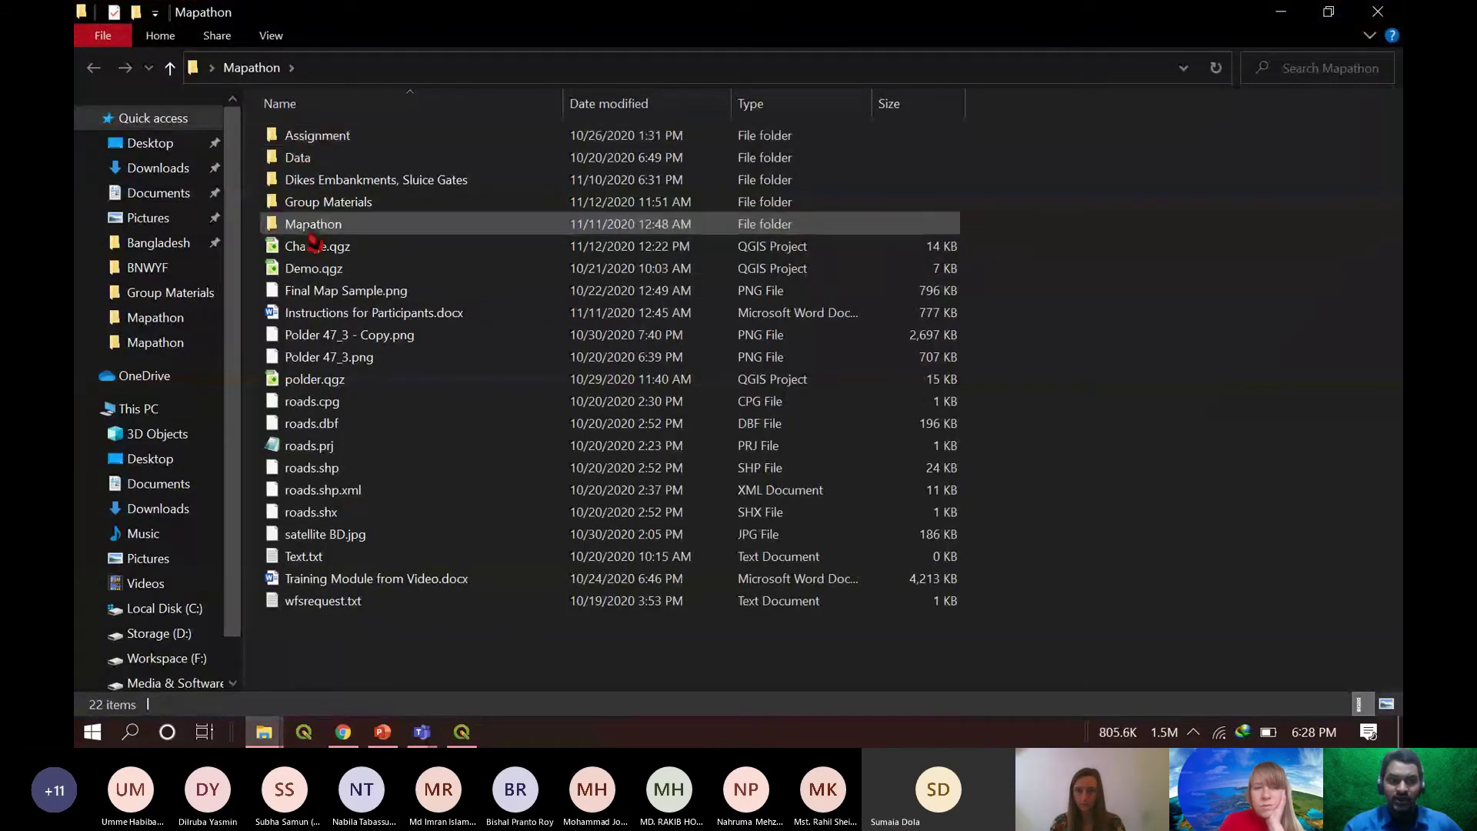
click(312, 232)
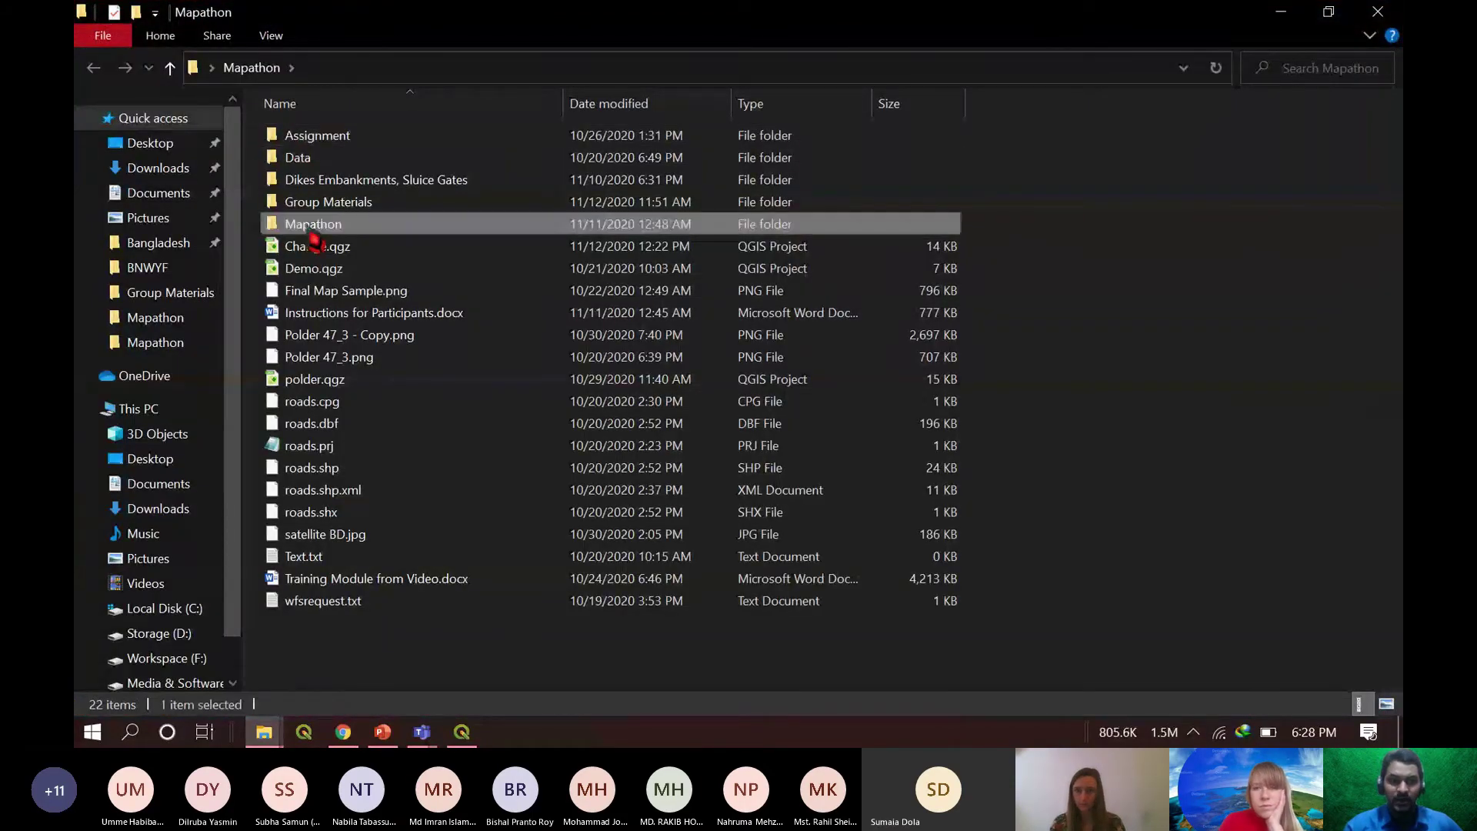
double_click(313, 235)
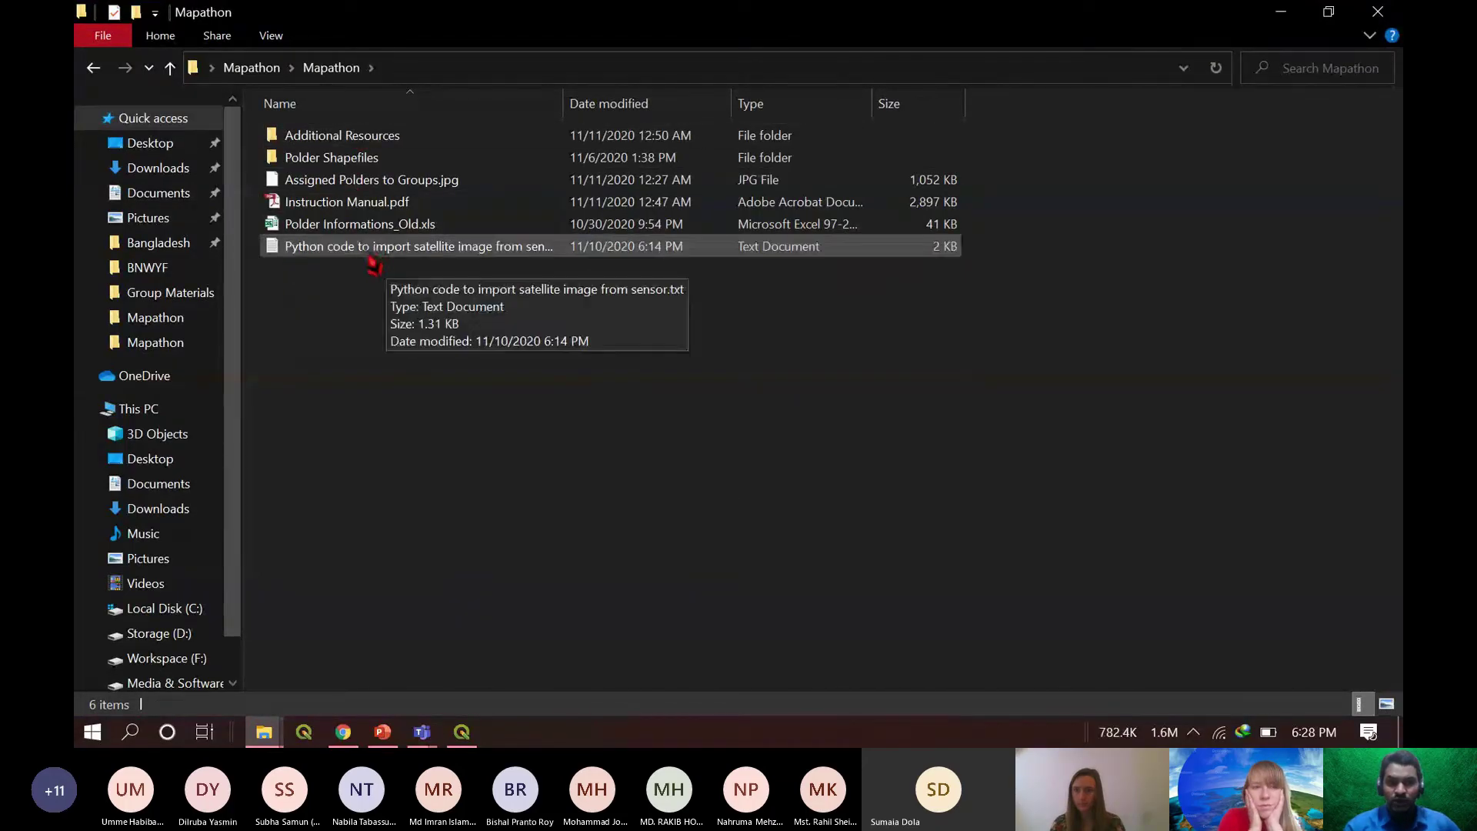
- Open "Python code to import satellite image from sensor.txt" and copy the code from "sources = []" through "iface.reloadConnections()"
click(474, 255)
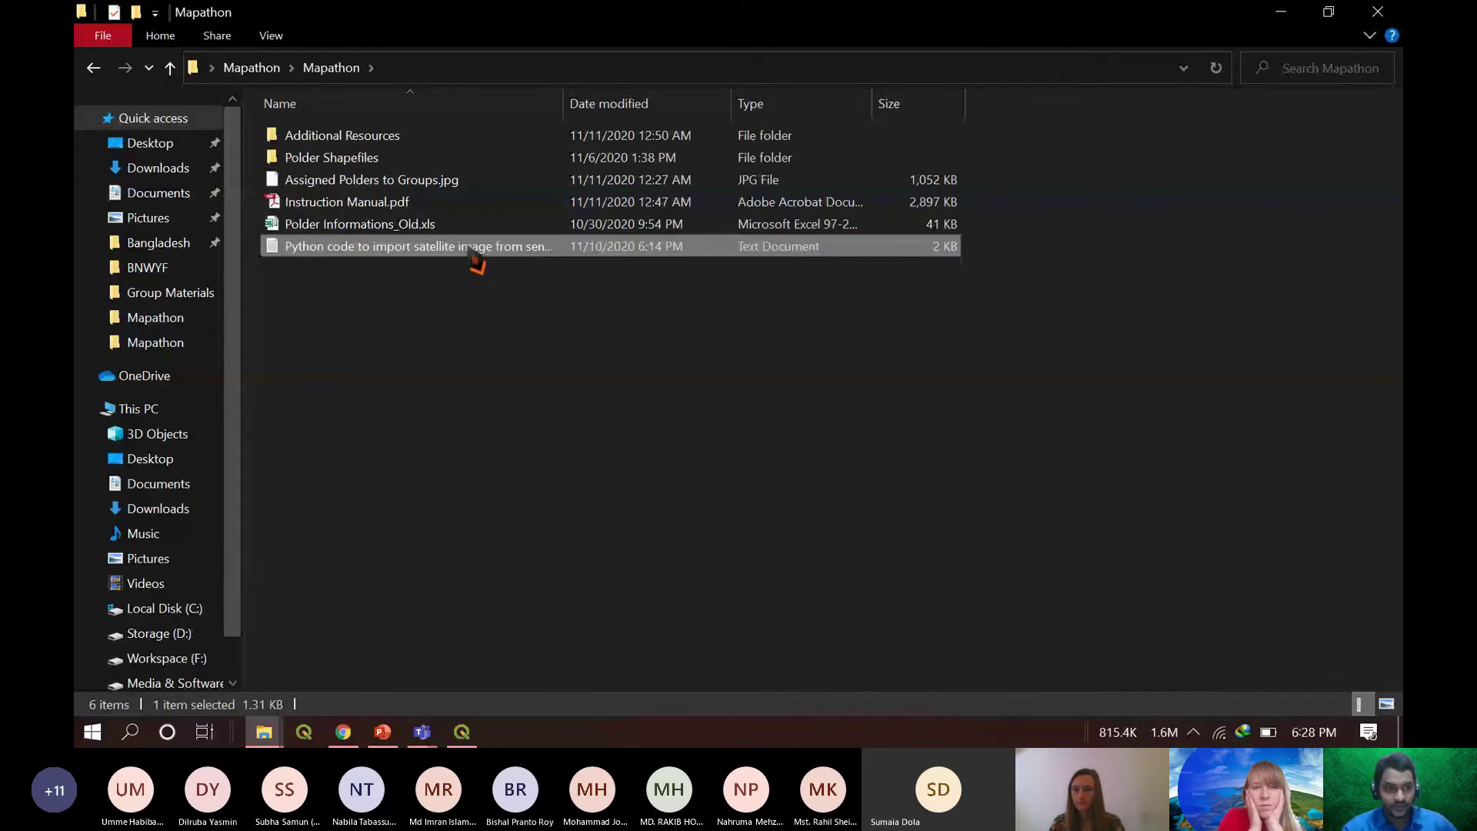
double_click(472, 258)
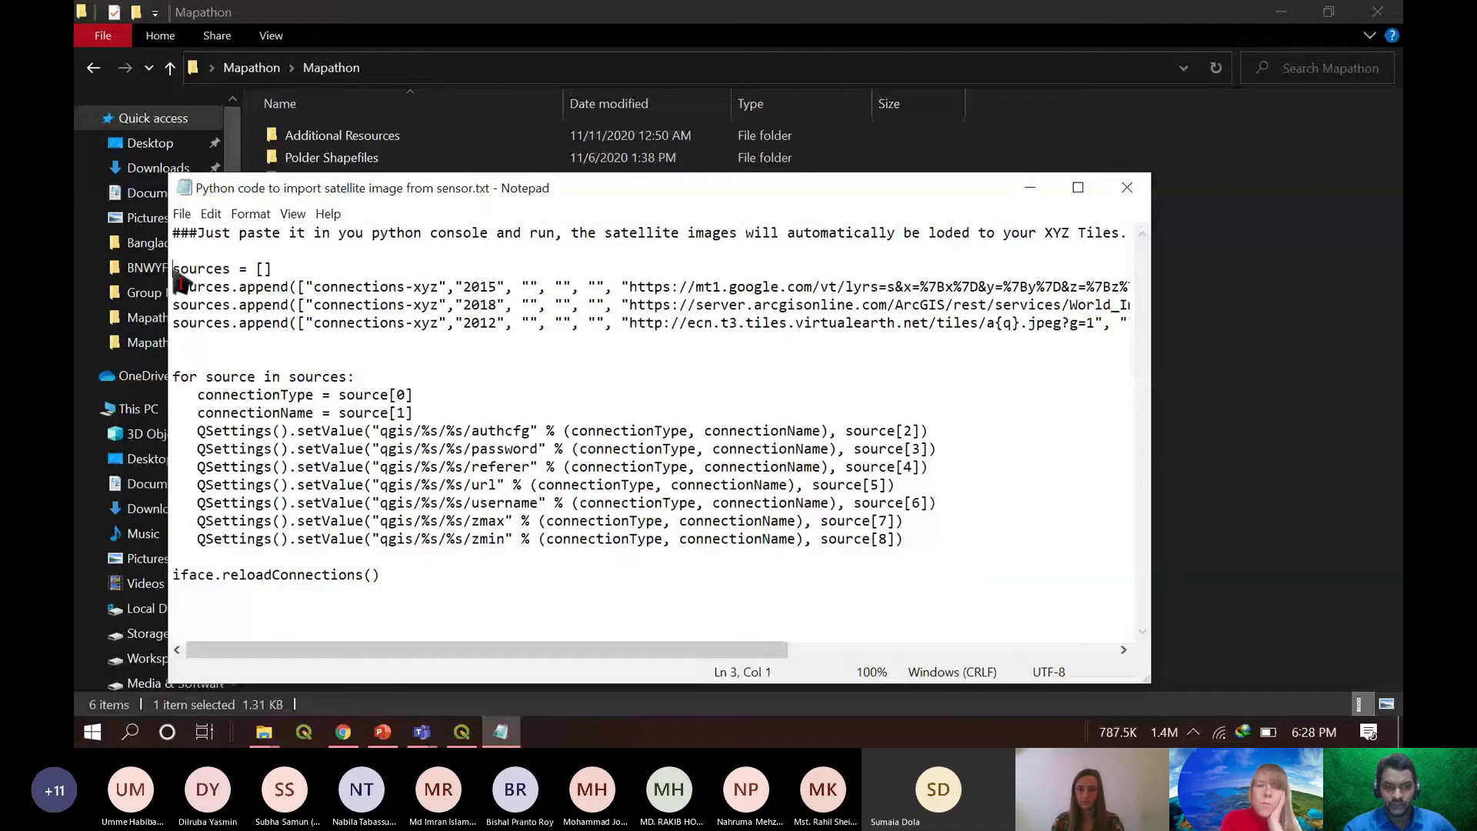
key(ctrl+shift+End)
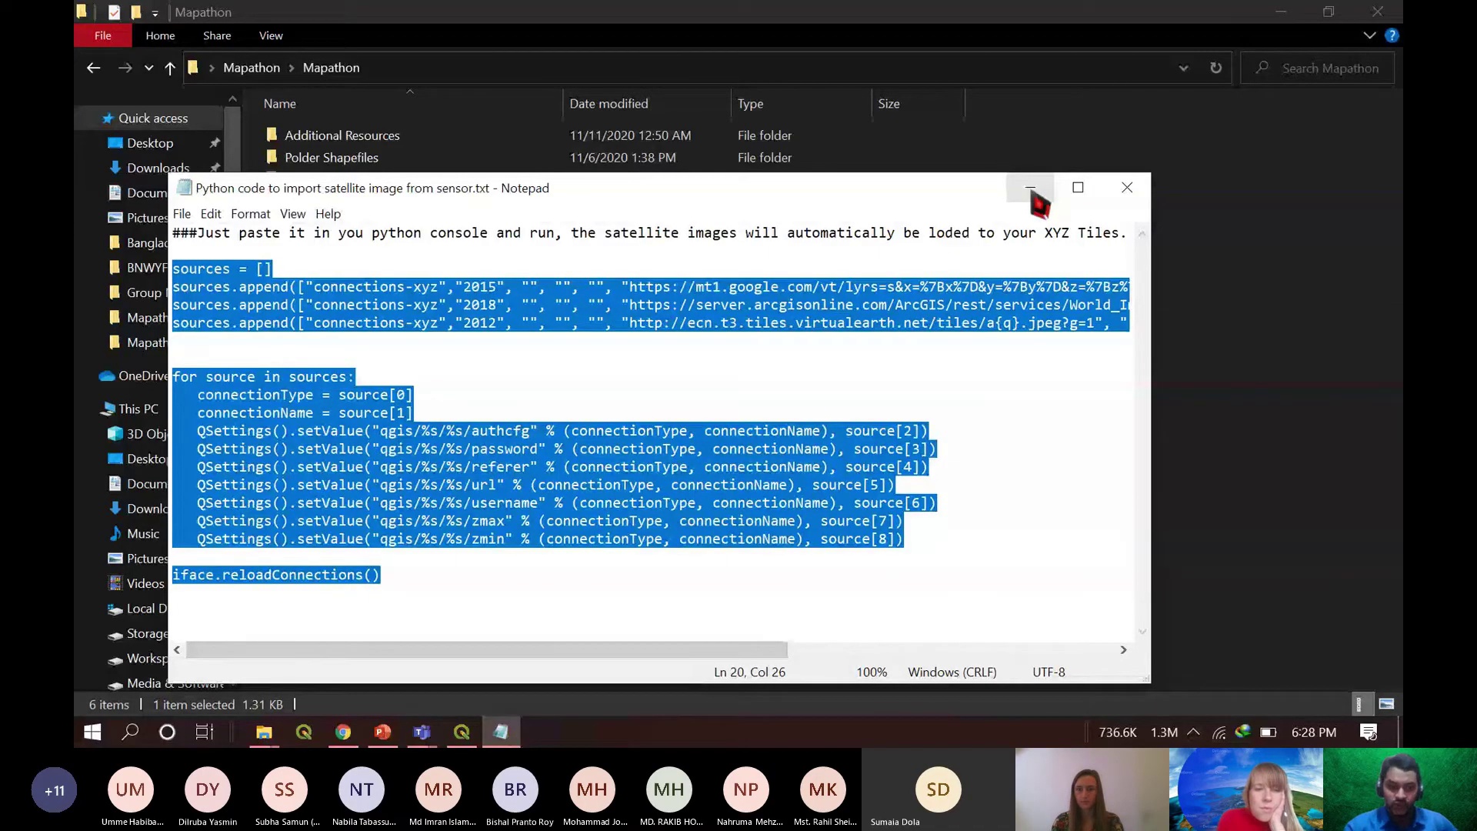
click(1031, 189)
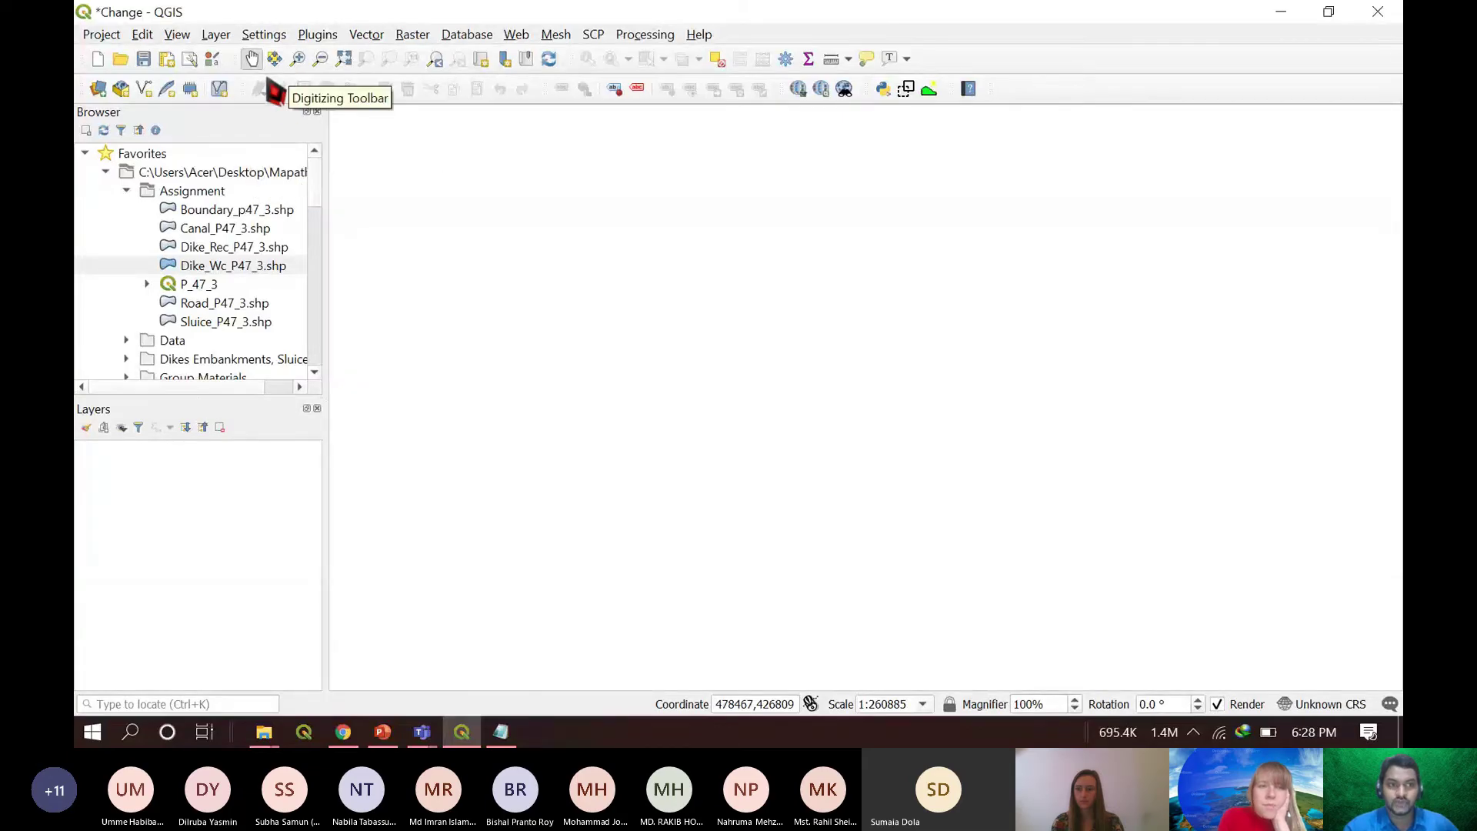
- Switch to QGIS and run the copied script in the Python Console to import the 2012, 2015 and 2018 imagery connections
click(318, 35)
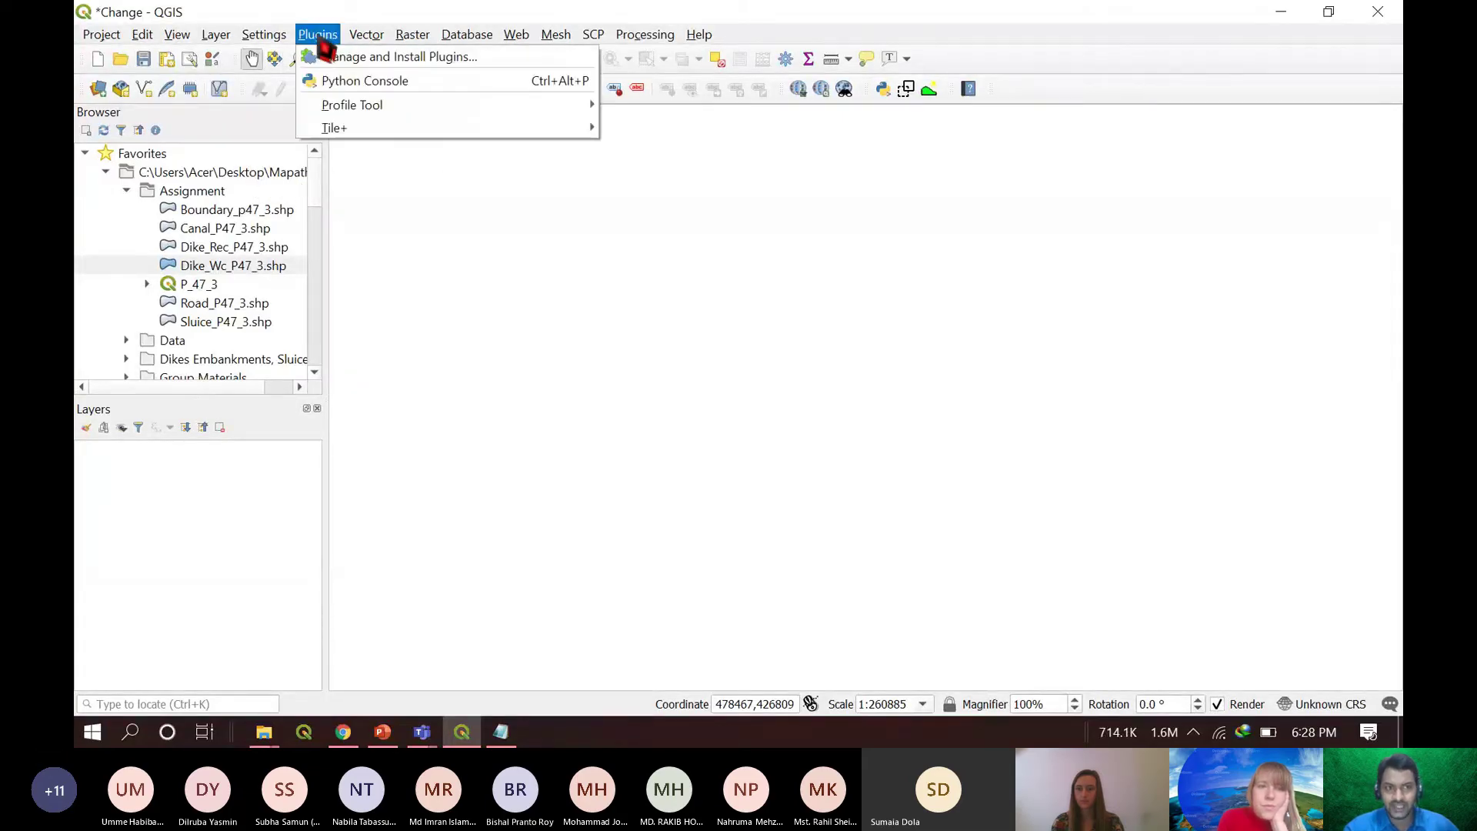
click(355, 83)
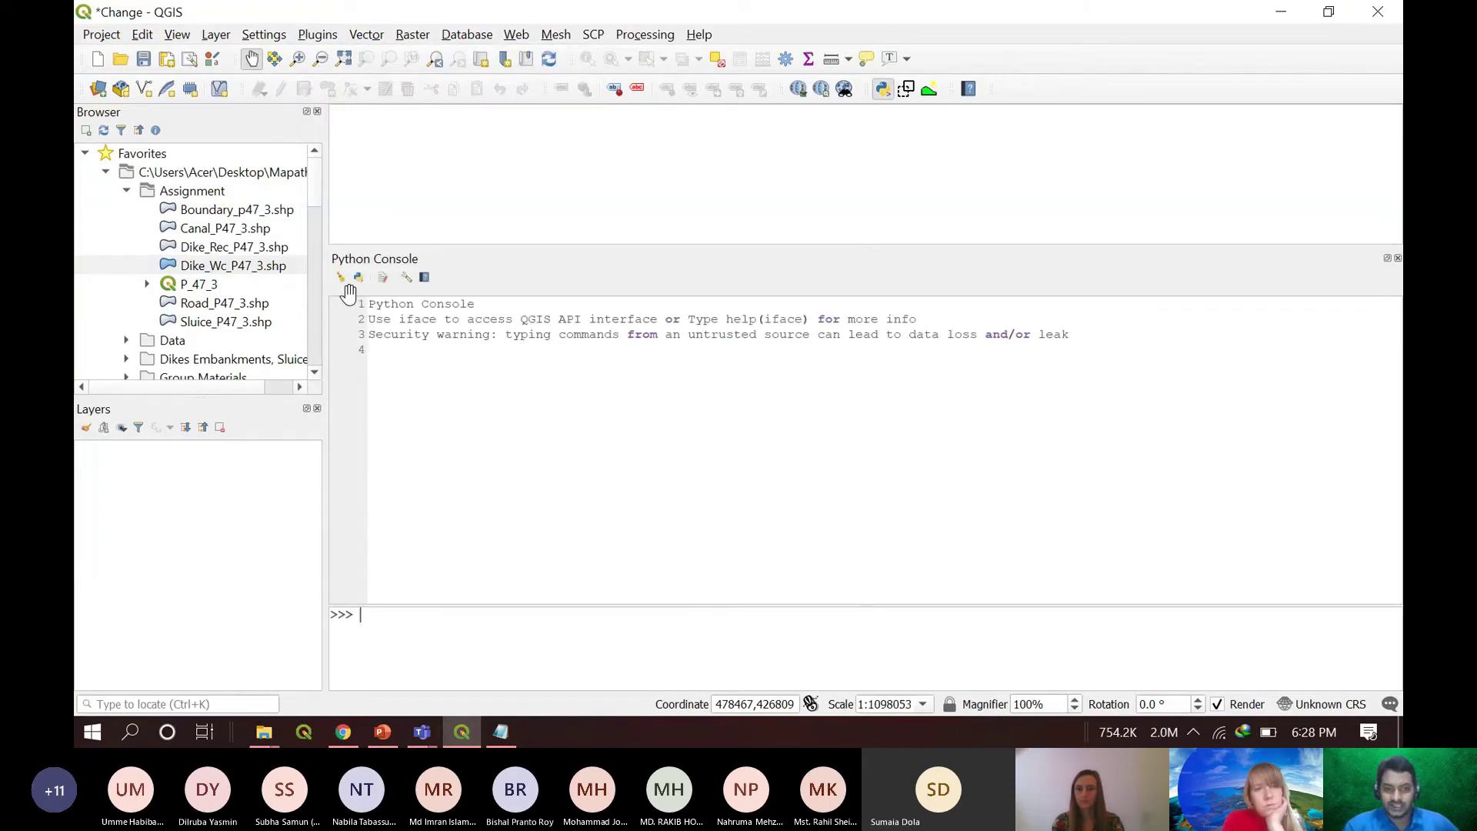
click(347, 624)
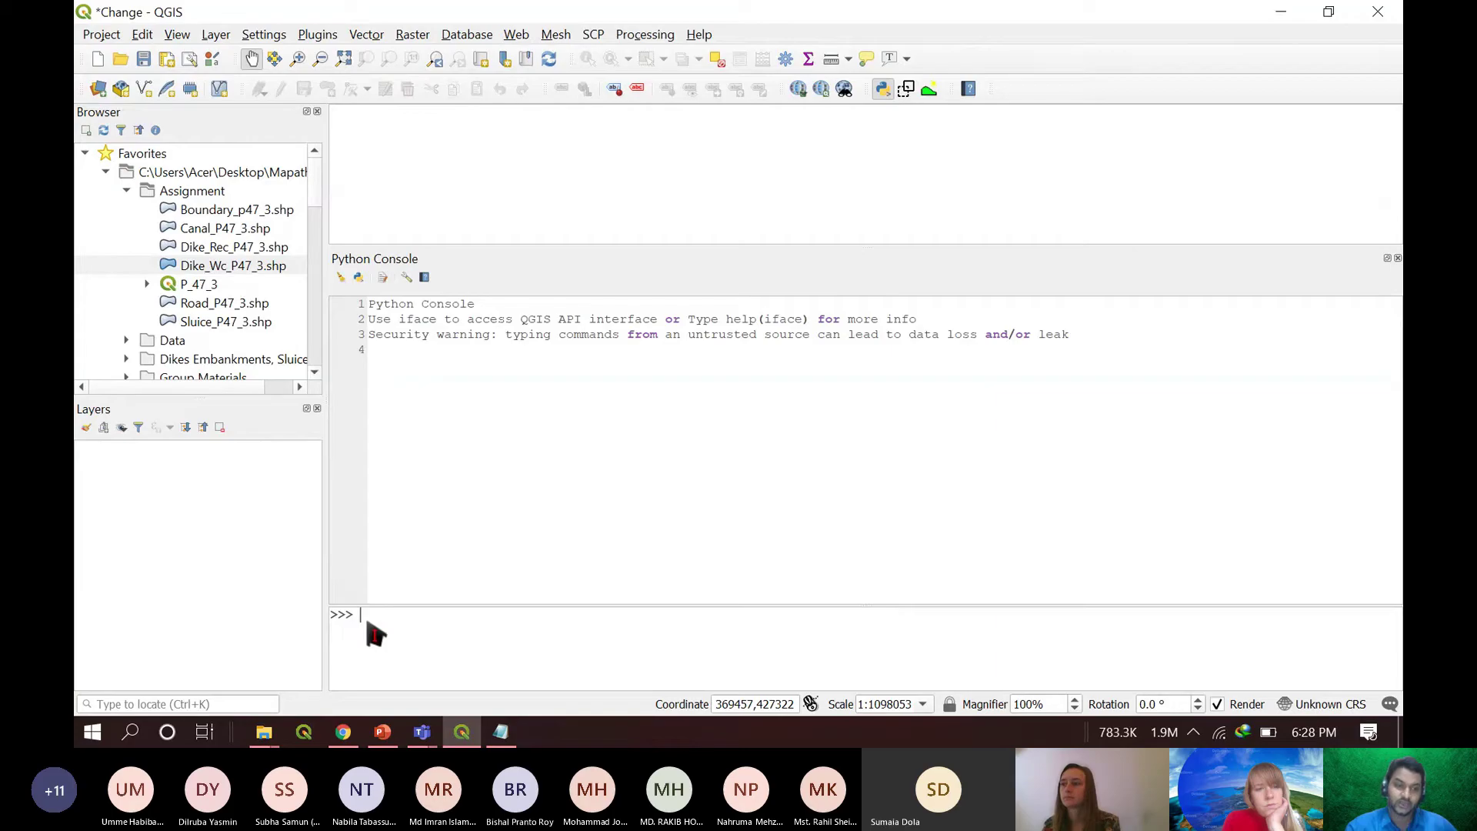
mouse_move(390, 742)
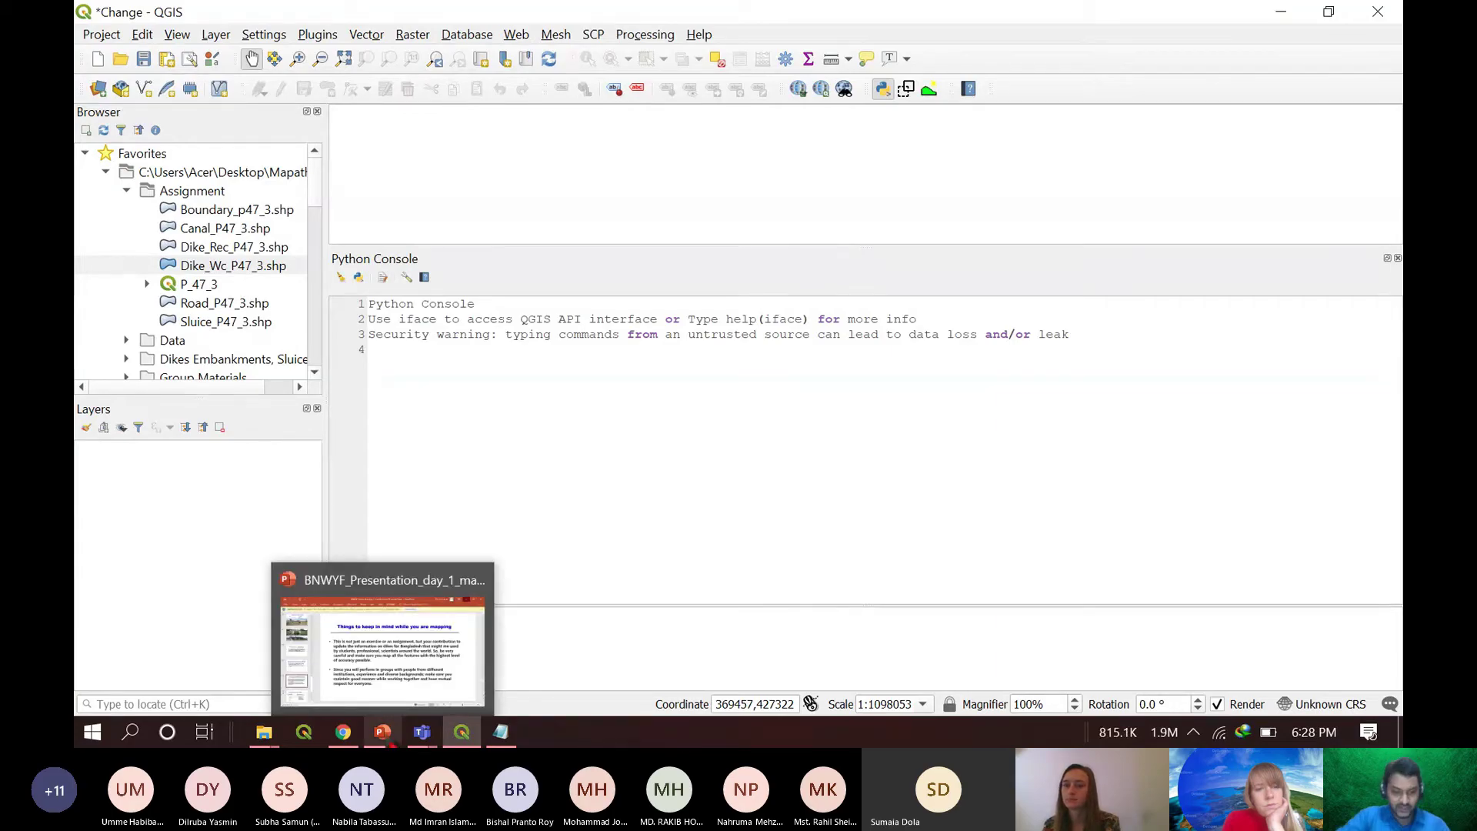
key(ctrl+v)
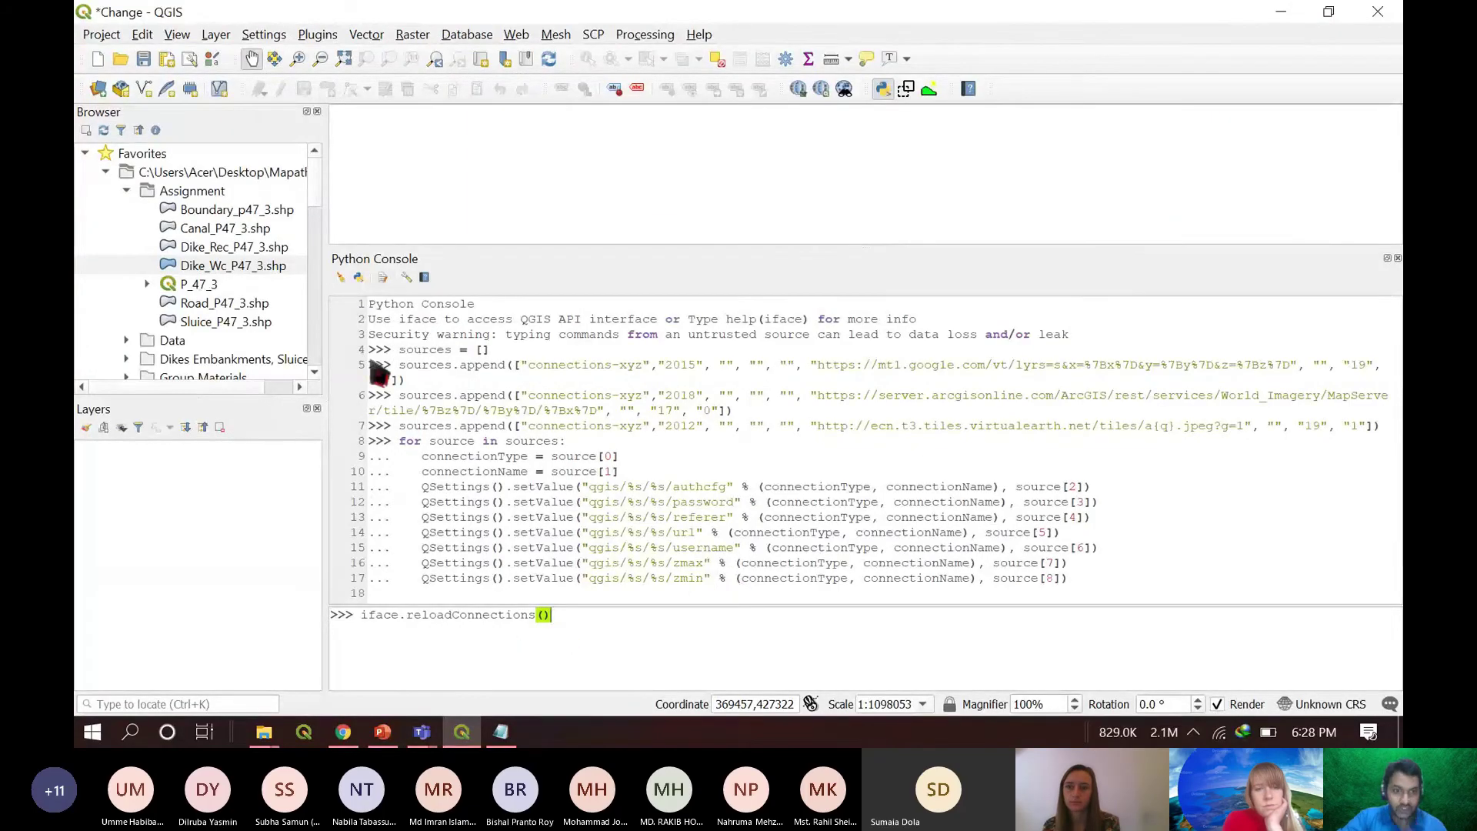
key(Return)
- Examine the imported 2012, 2015 and 2018 connections under XYZ Tiles
scroll(219, 283, down, 3)
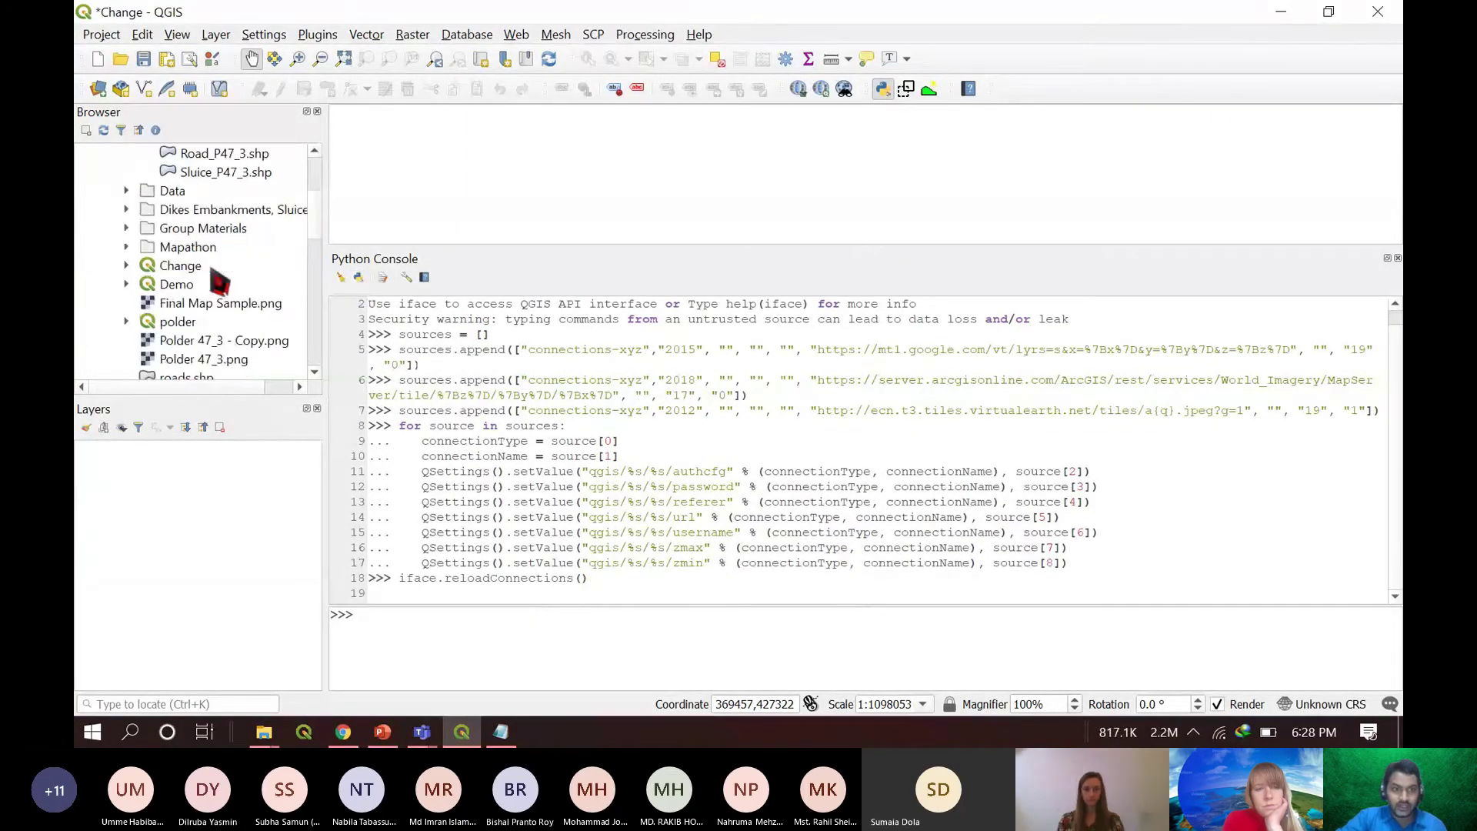
scroll(219, 283, down, 8)
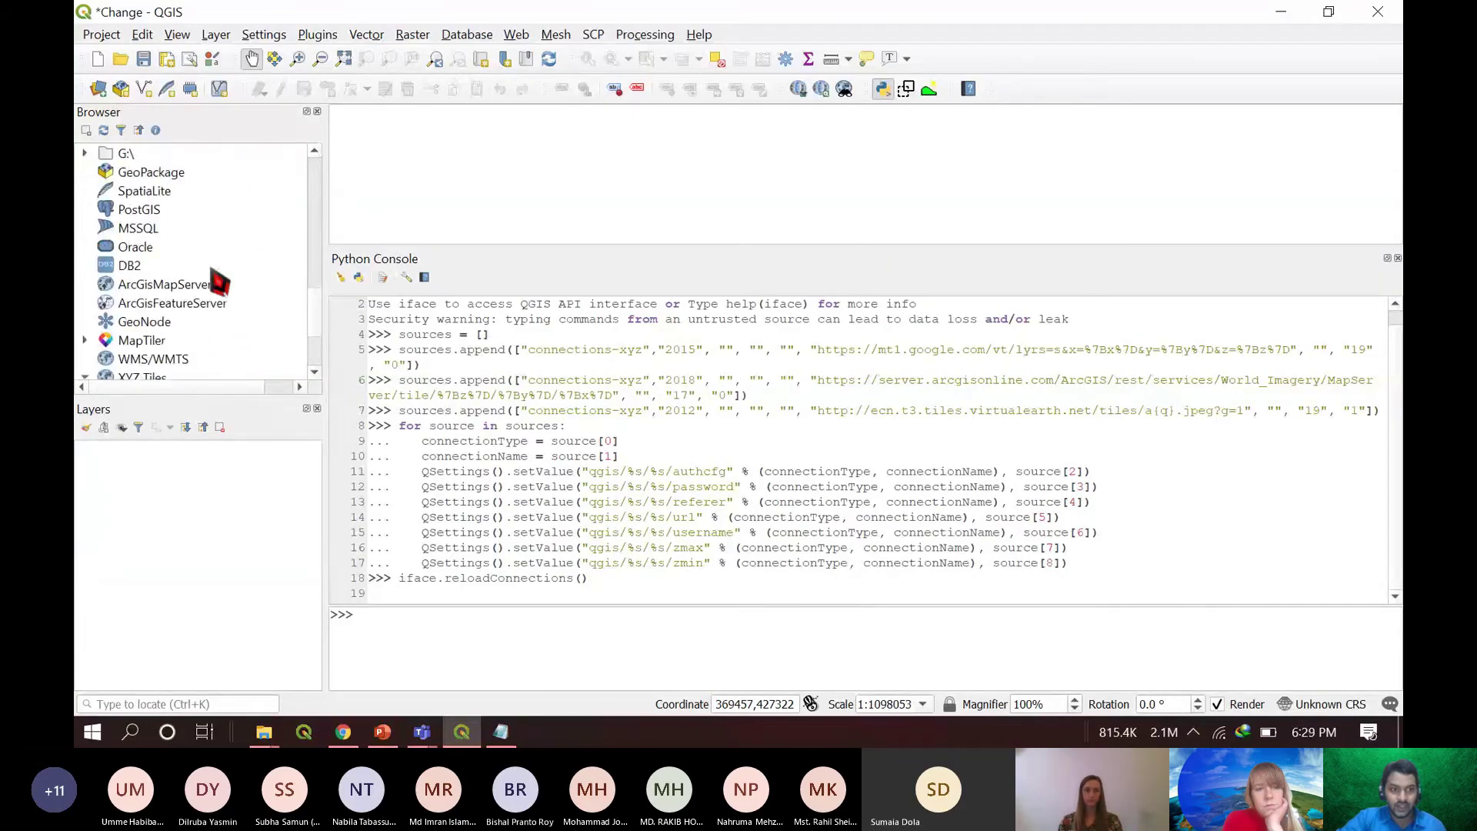
scroll(219, 283, down, 2)
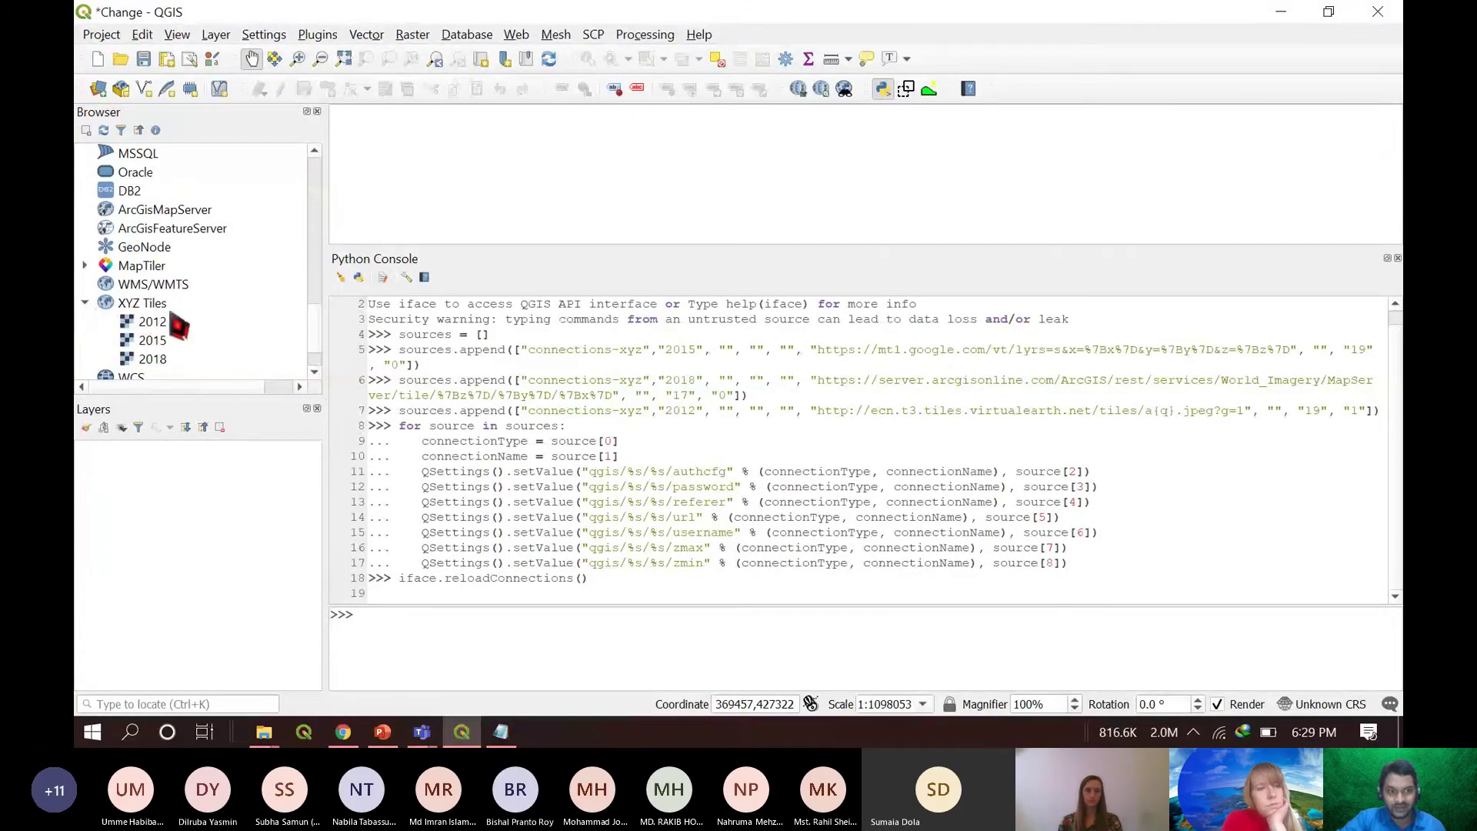
drag(115, 307, 188, 365)
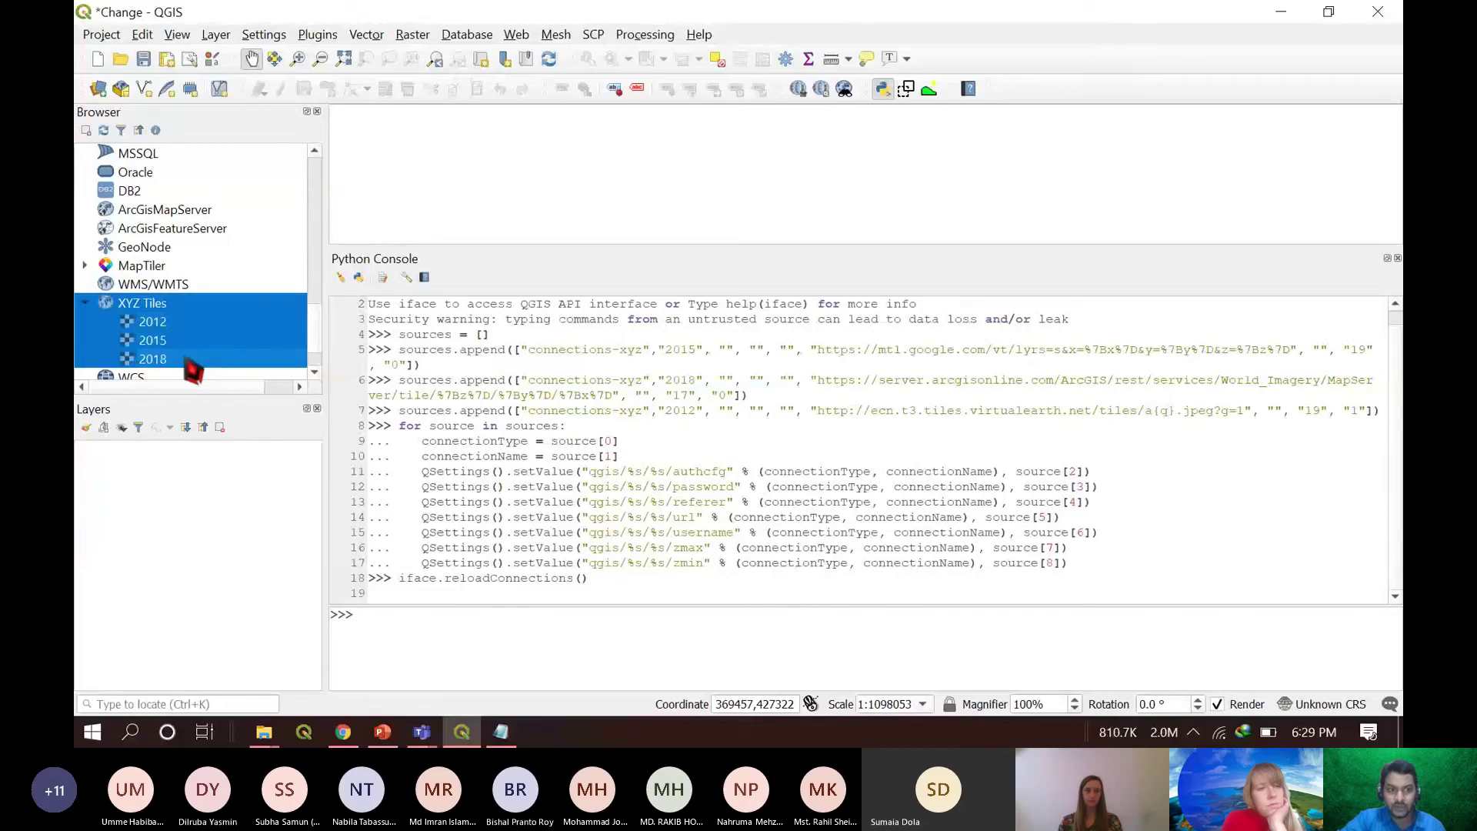
click(186, 362)
- Delete the 2012 connection from XYZ Tiles
click(96, 323)
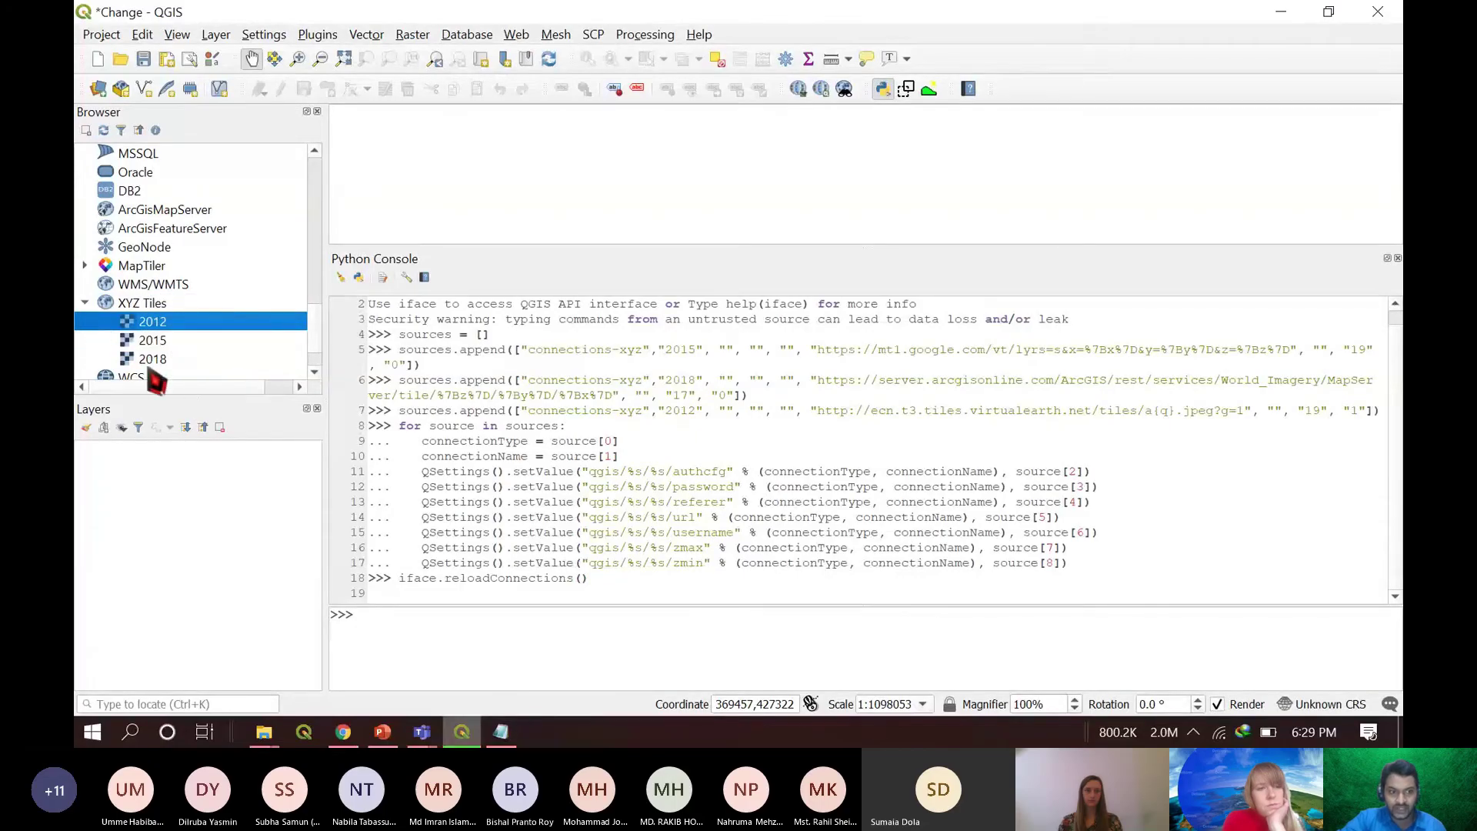
click(129, 357)
ctrl+click(146, 343)
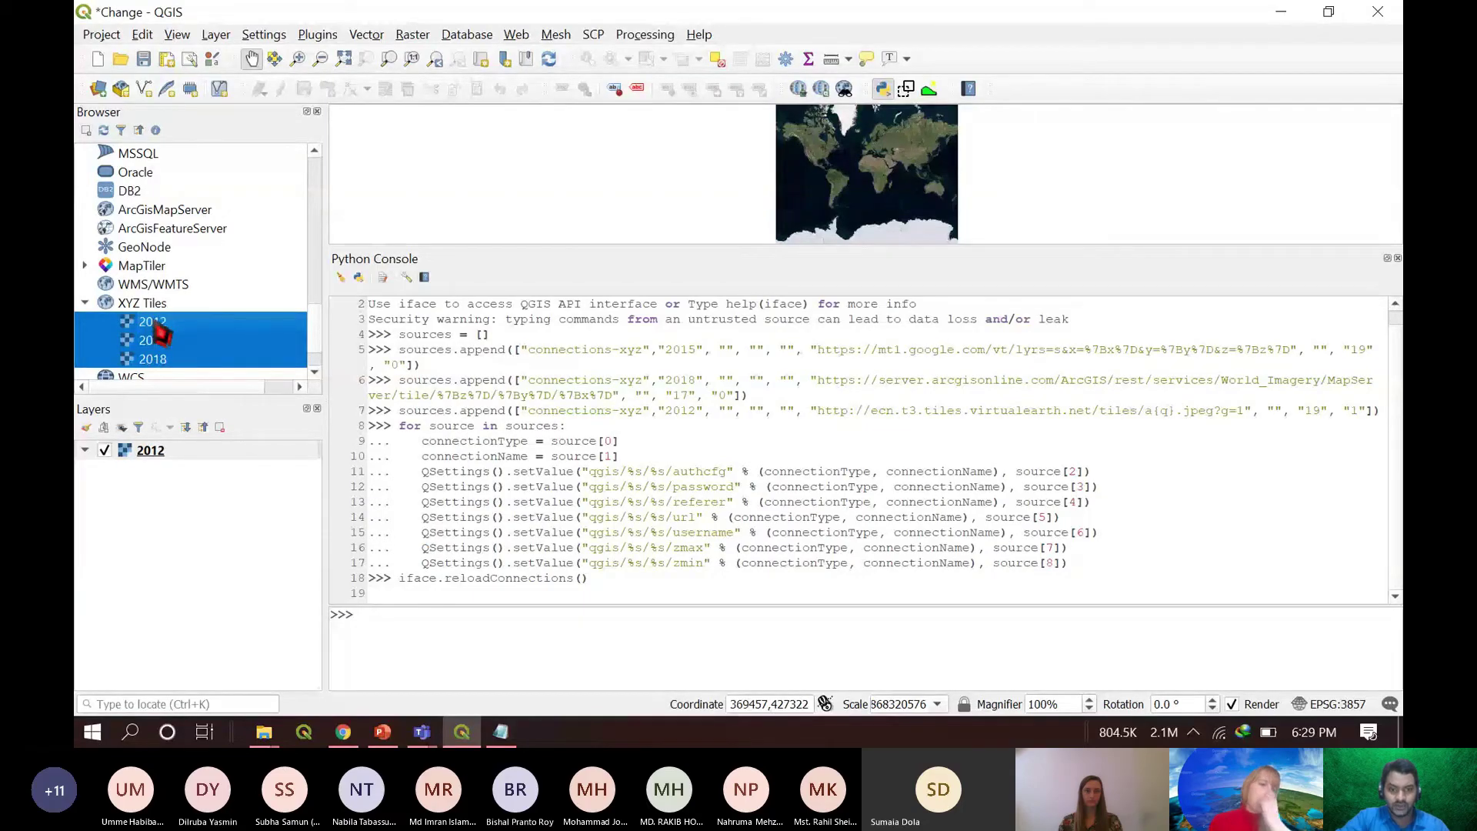
key(Delete)
click(811, 387)
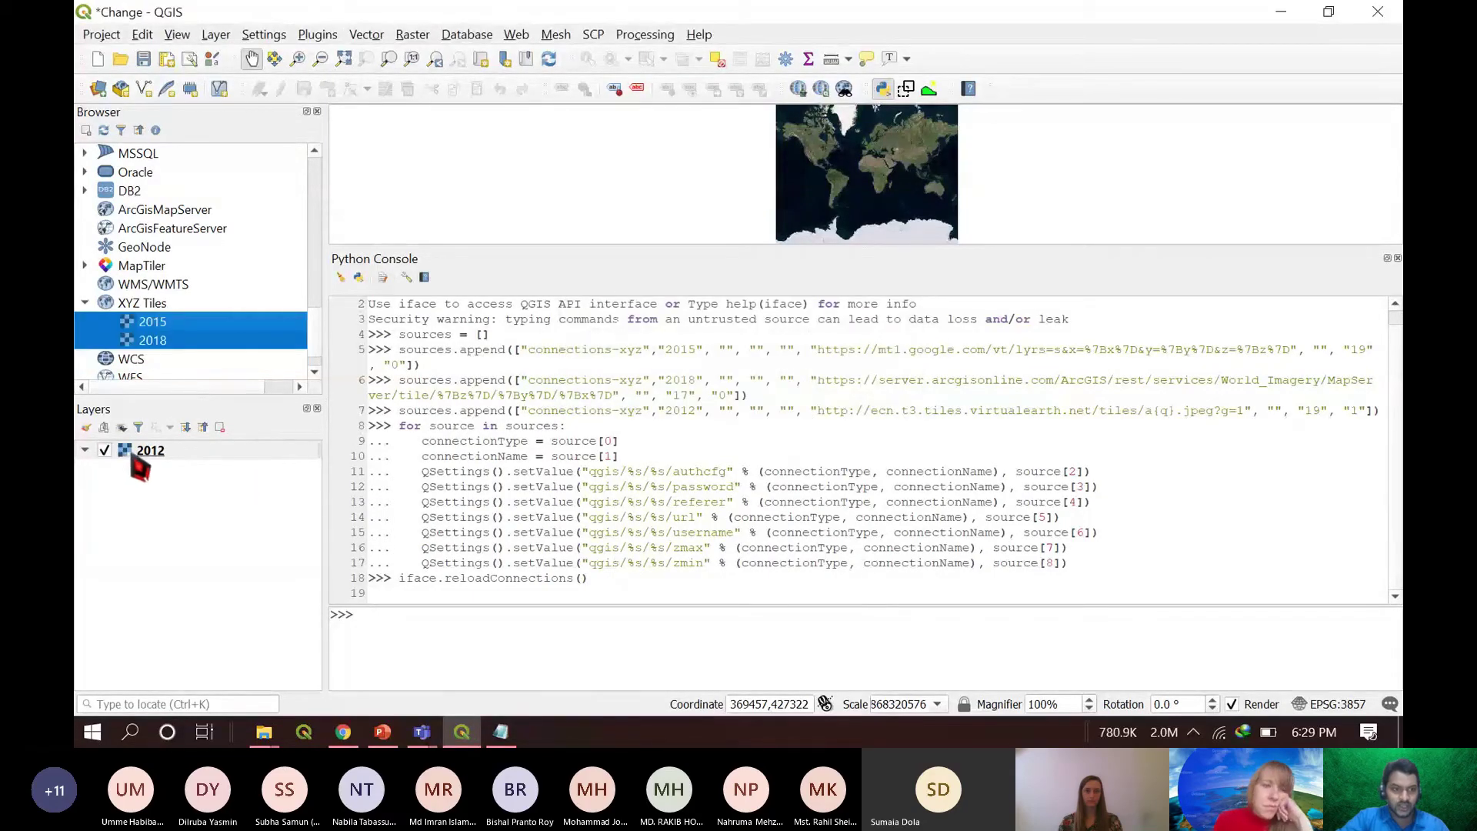
- Remove the 2012 layer from the project
right_click(134, 451)
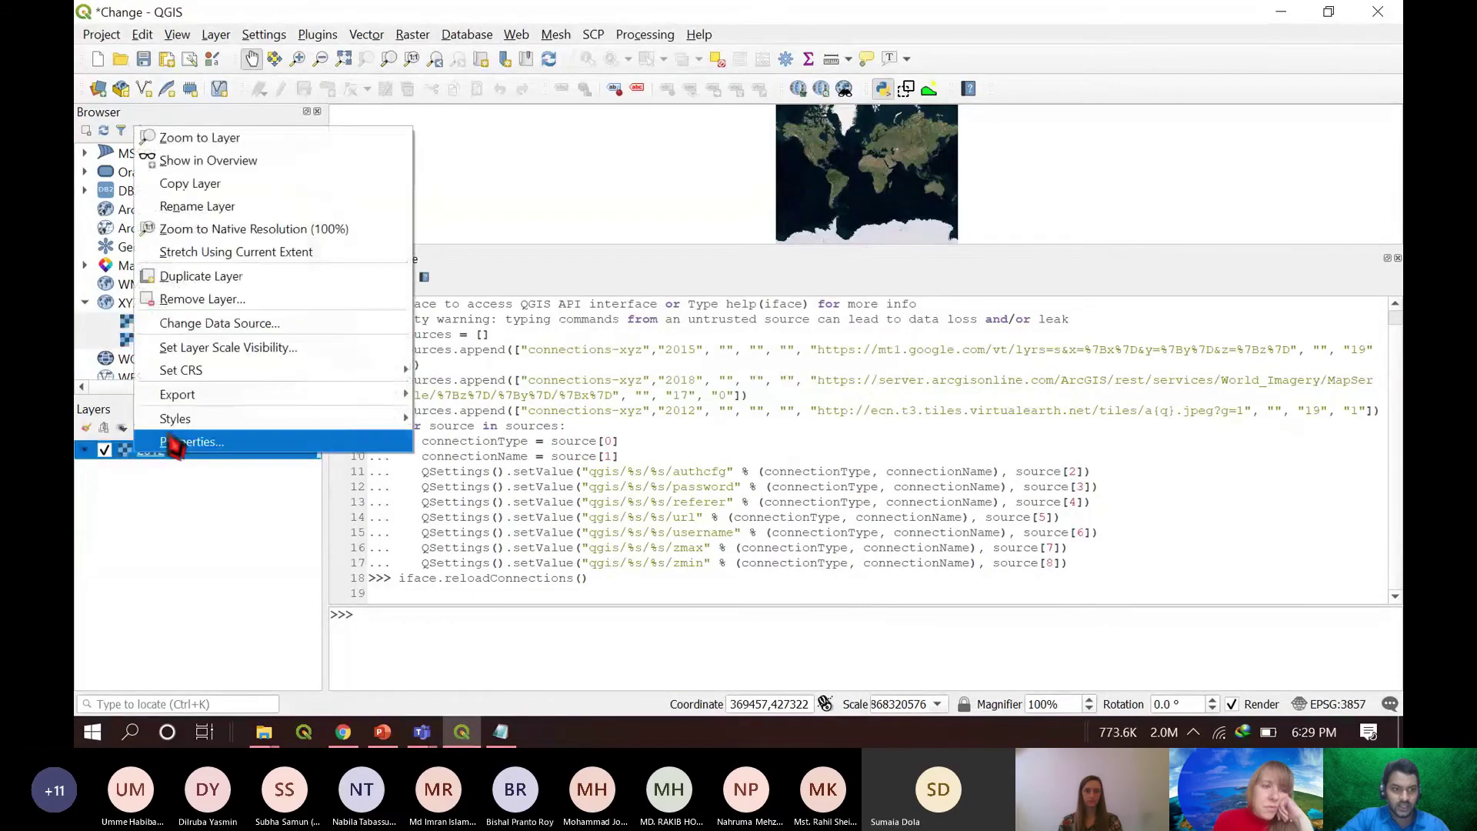
click(231, 302)
click(750, 396)
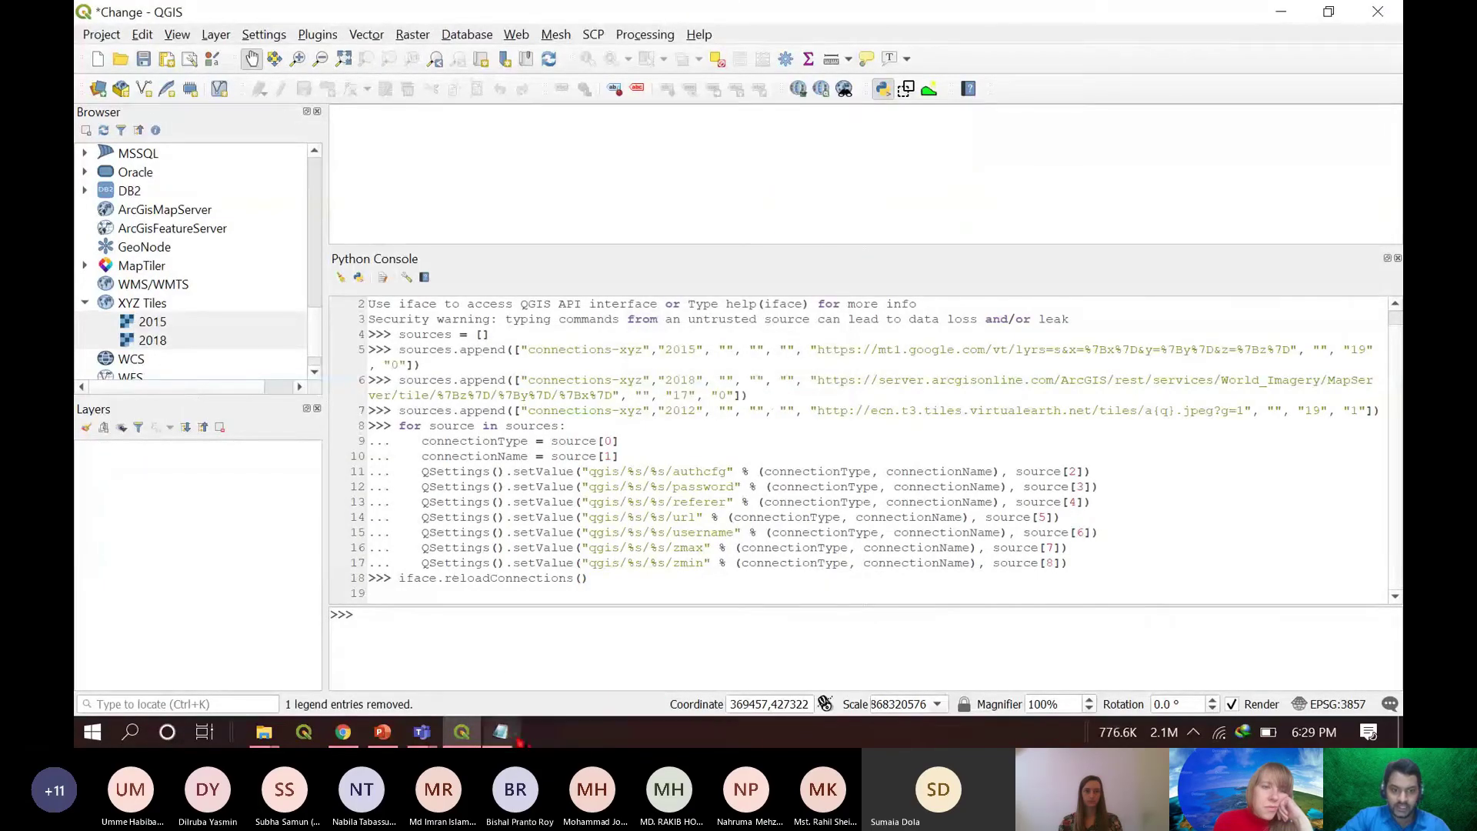
- Clear the Python Console and rerun the copied import script to restore the 2012 connection
click(341, 278)
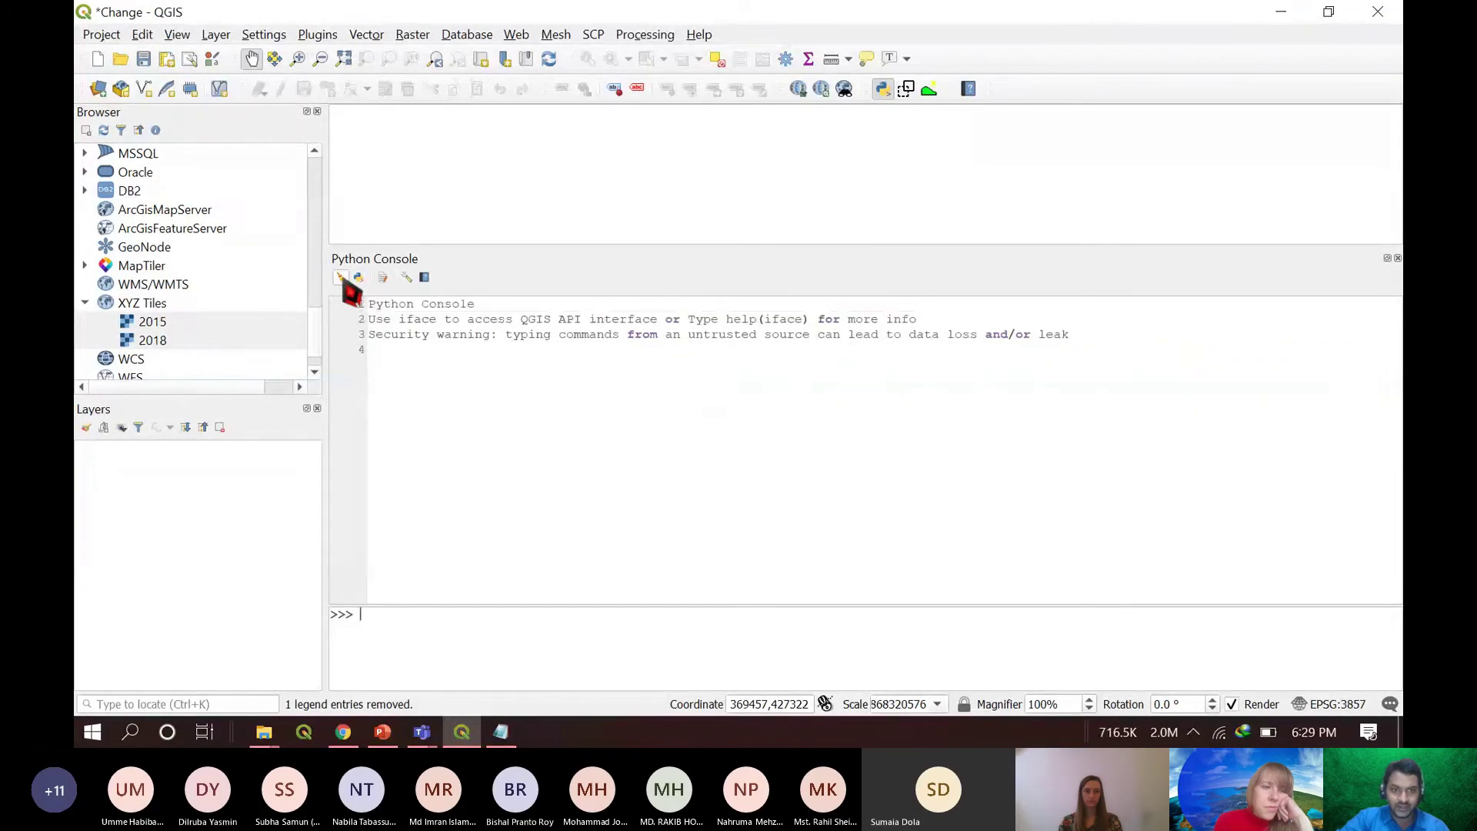
click(378, 618)
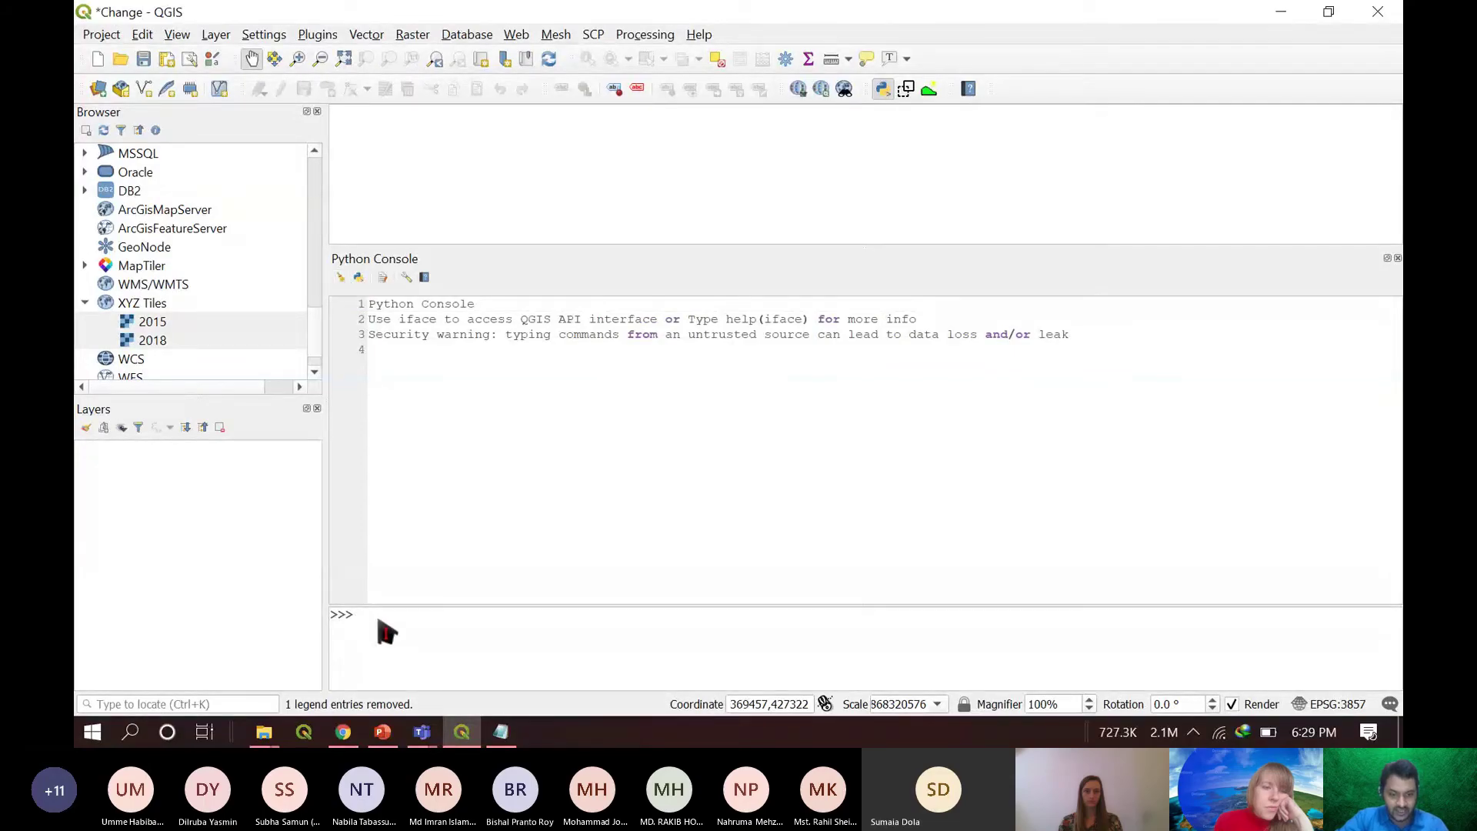
key(ctrl+v)
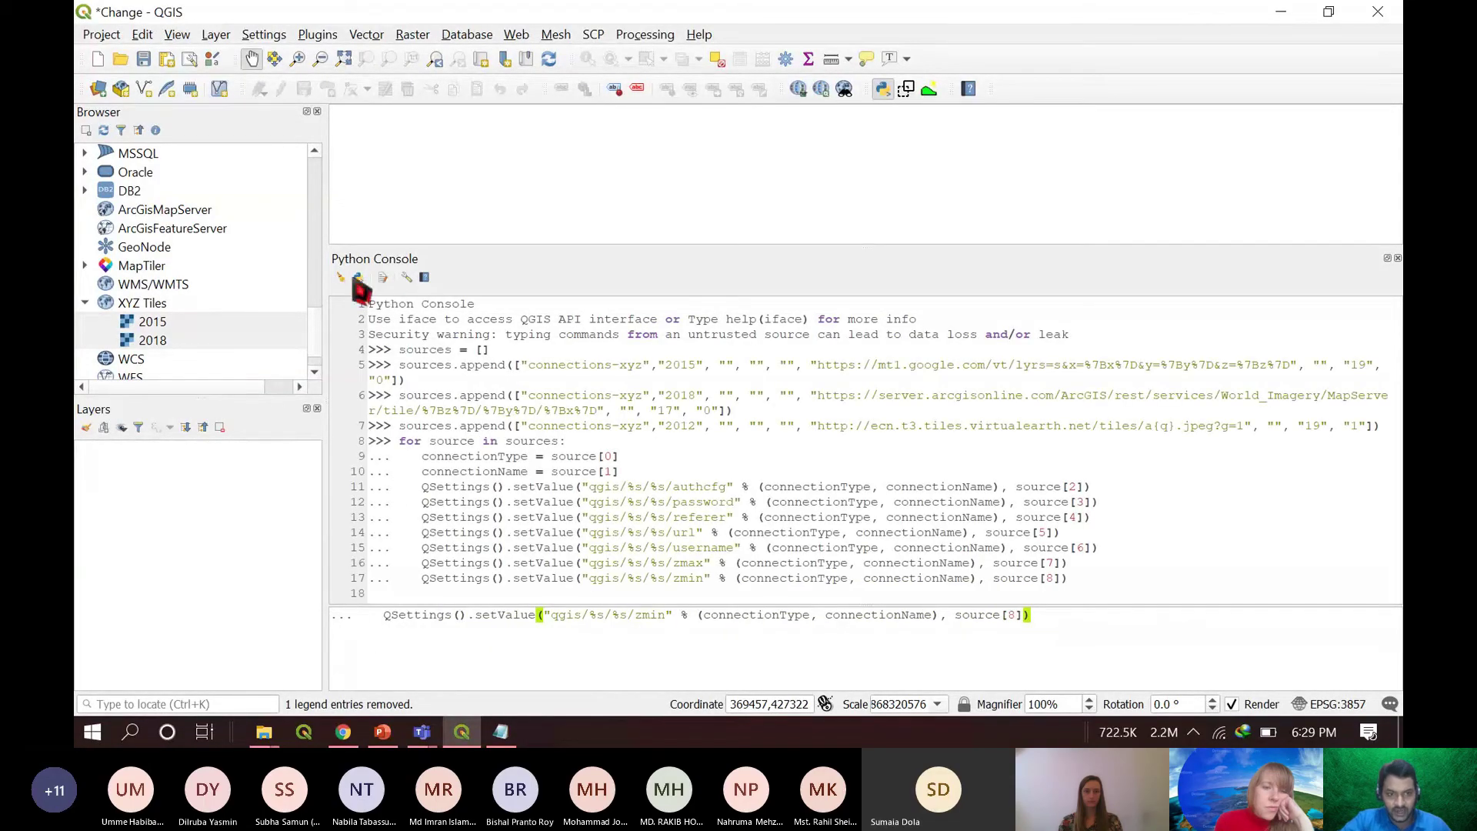
key(Return)
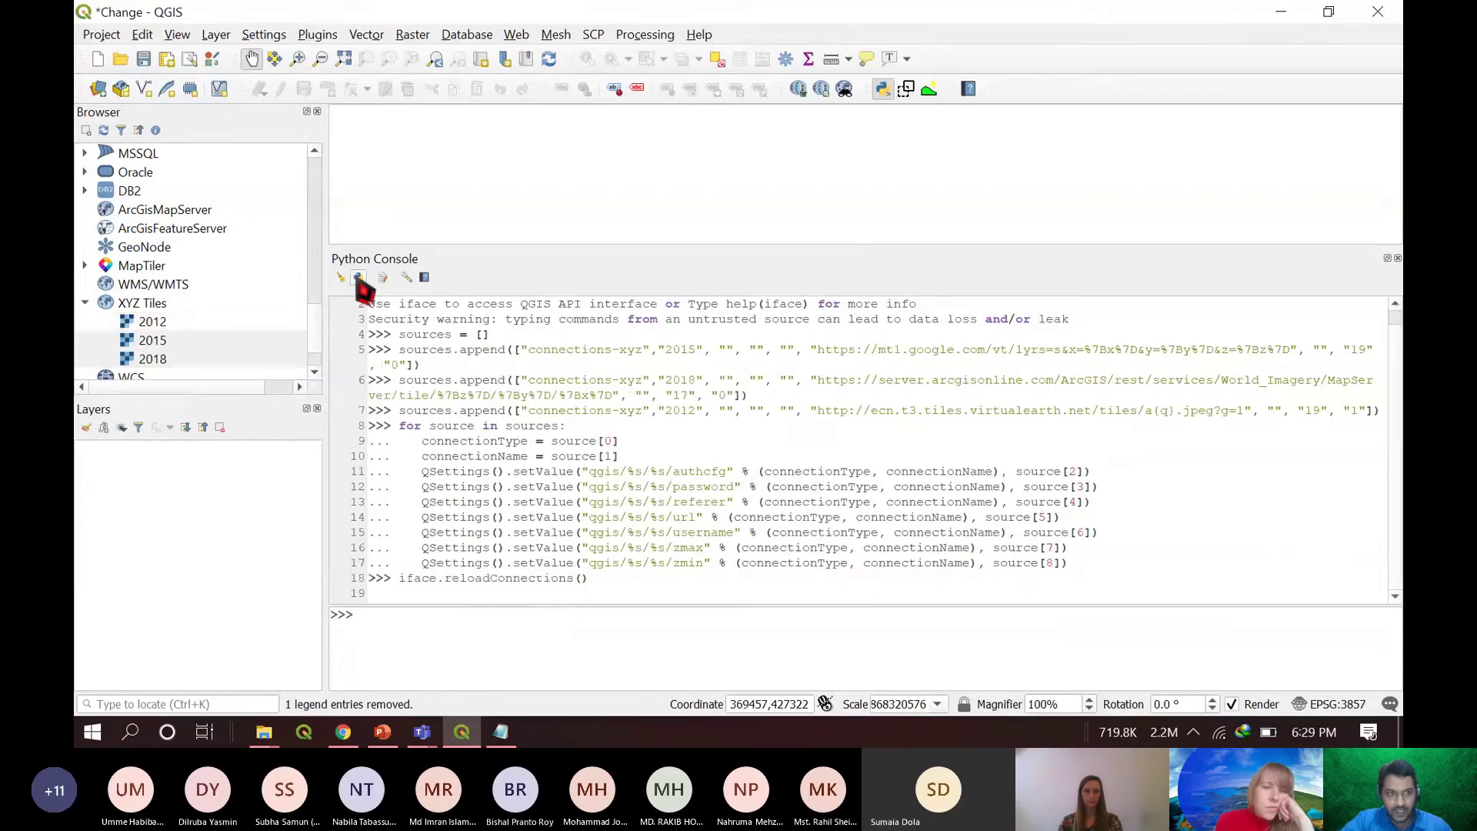
- Add the 2012, 2015 and 2018 XYZ tile imagery to the map as layers and close the Python Console
click(152, 359)
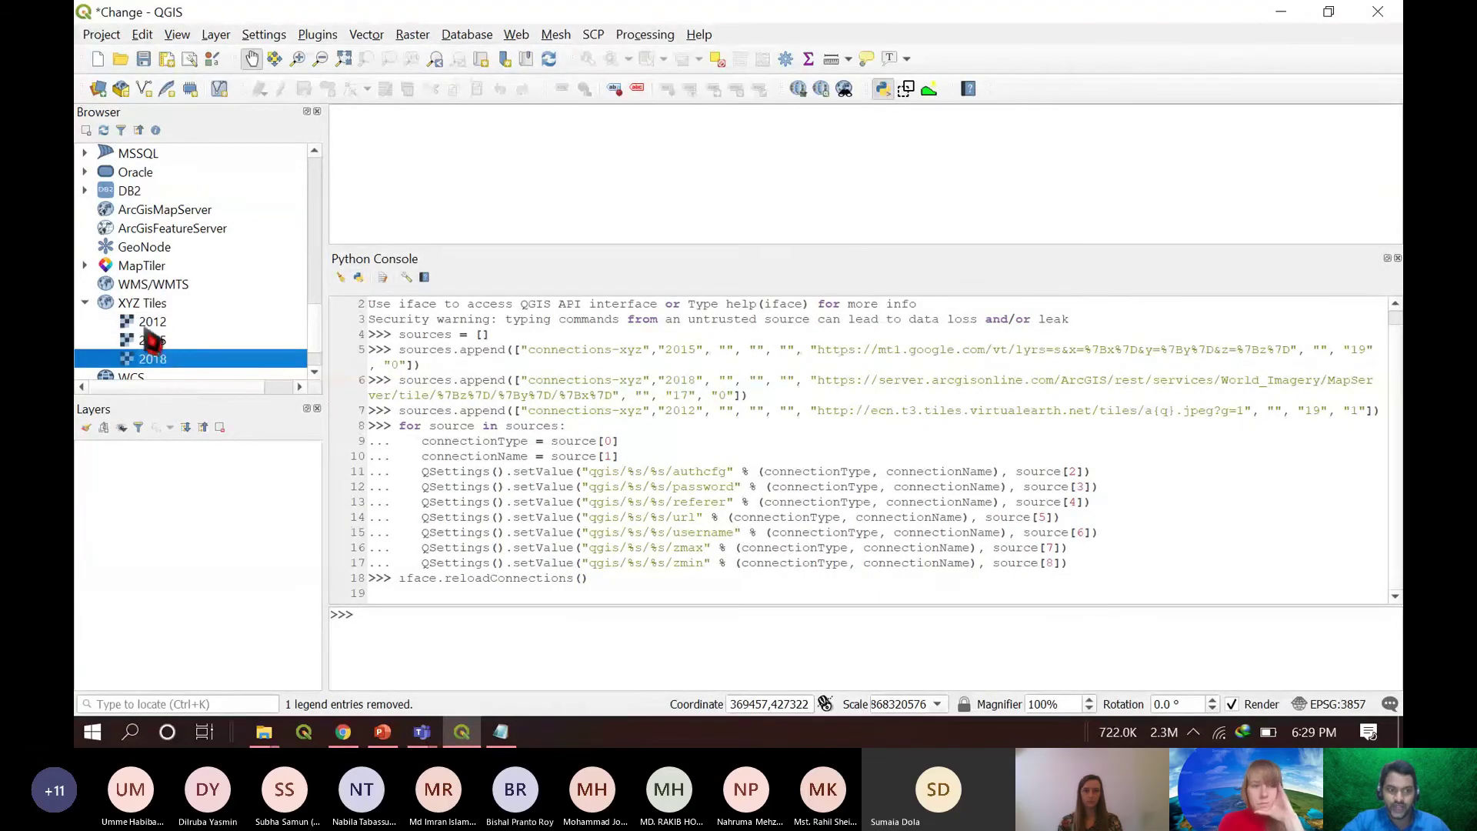
click(150, 323)
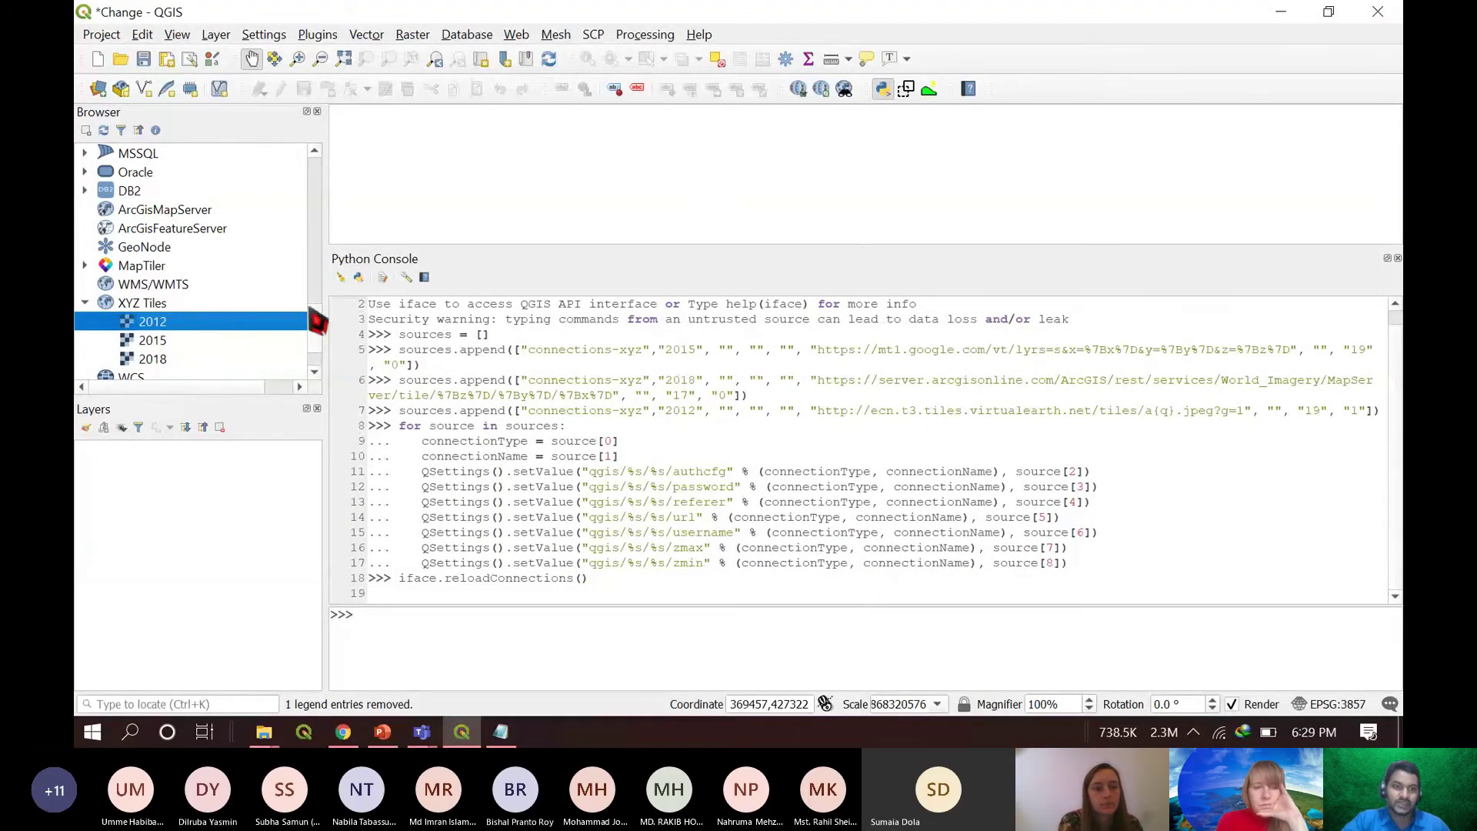
drag(152, 321, 677, 335)
drag(146, 360, 720, 363)
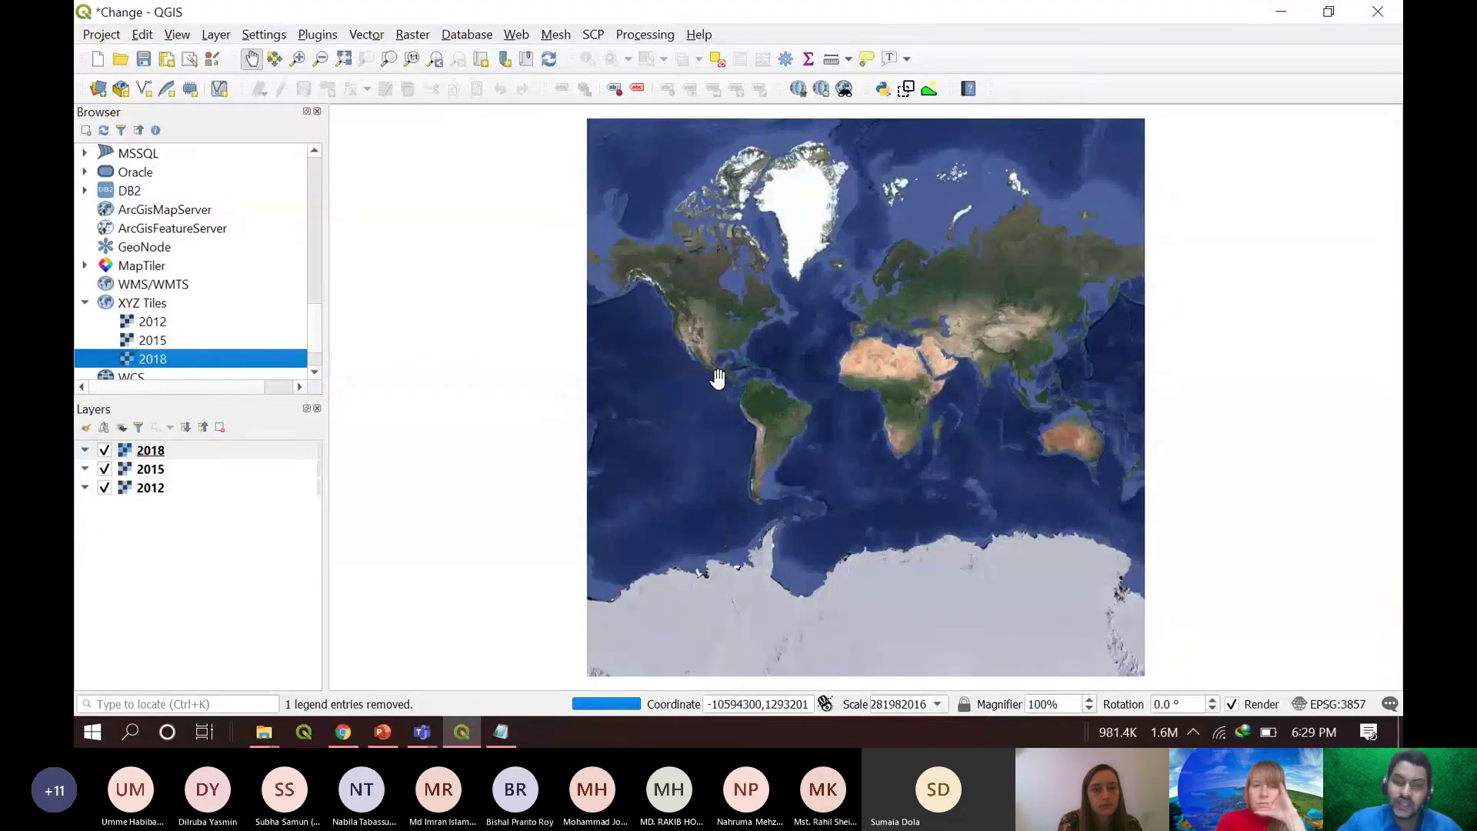
scroll(805, 348, up, 1)
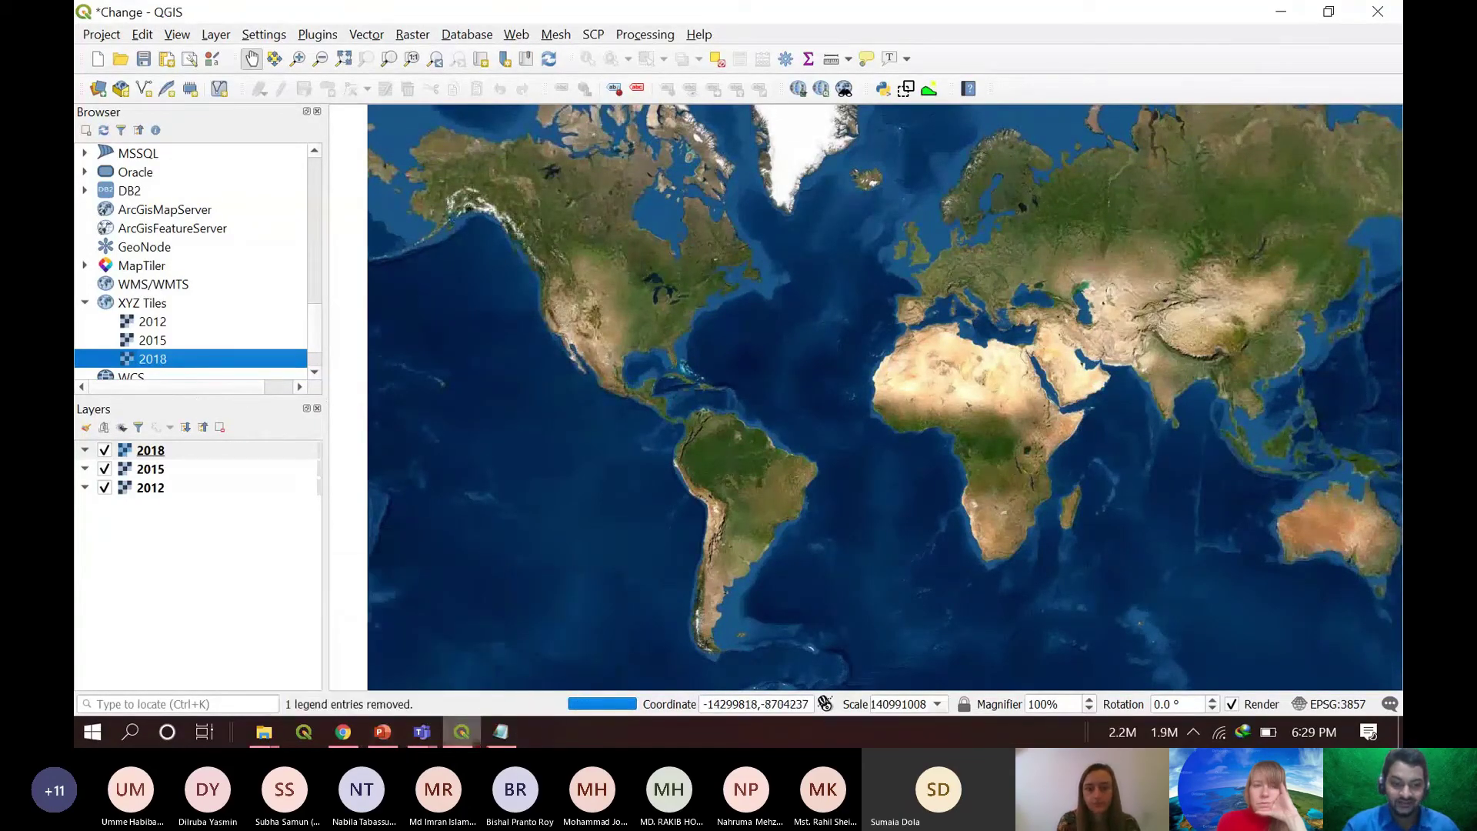
- Switch to the Microsoft Teams meeting window and stop sharing the screen
mouse_move(462, 732)
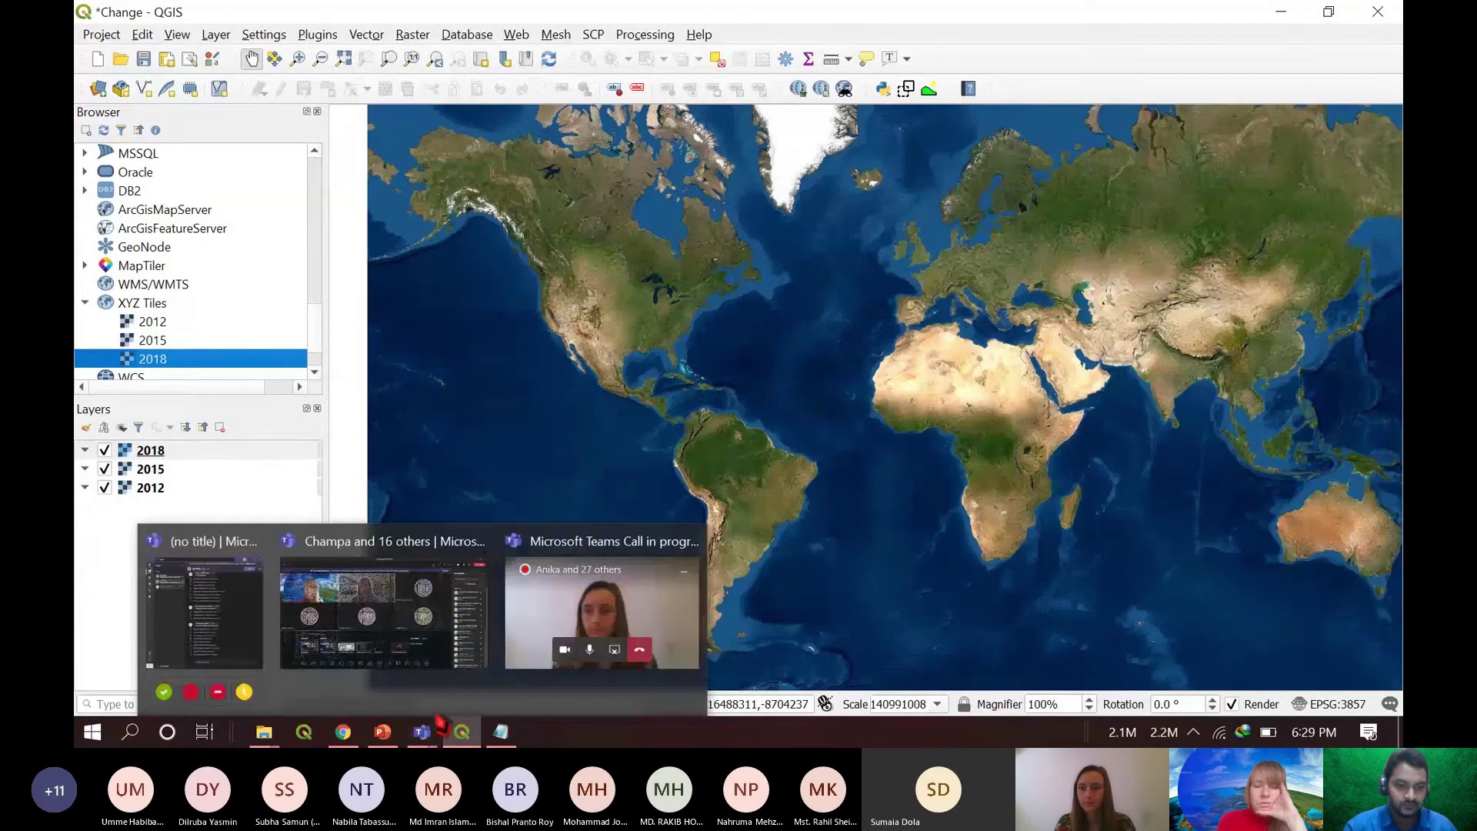
click(458, 637)
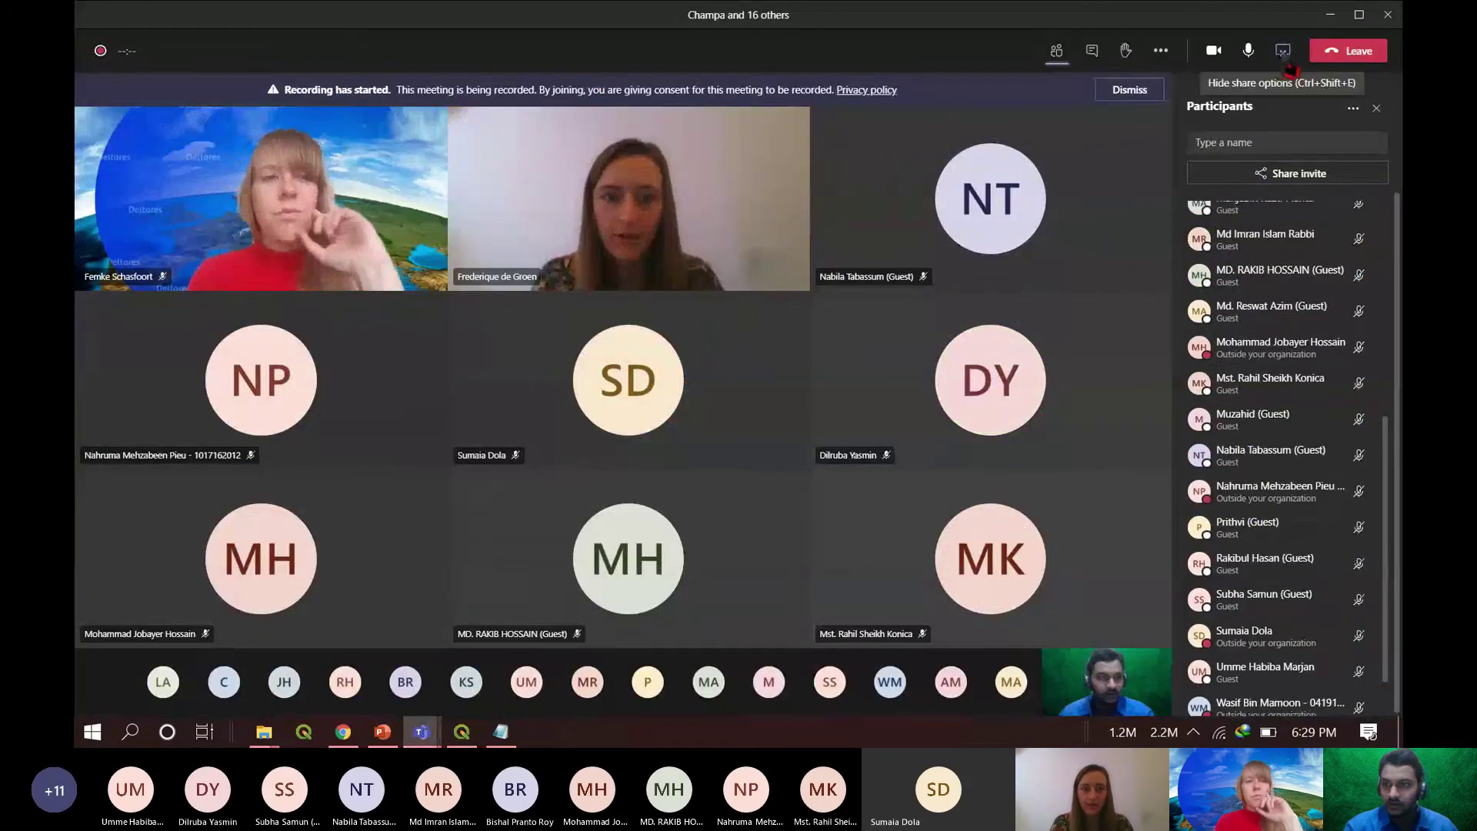
click(1282, 51)
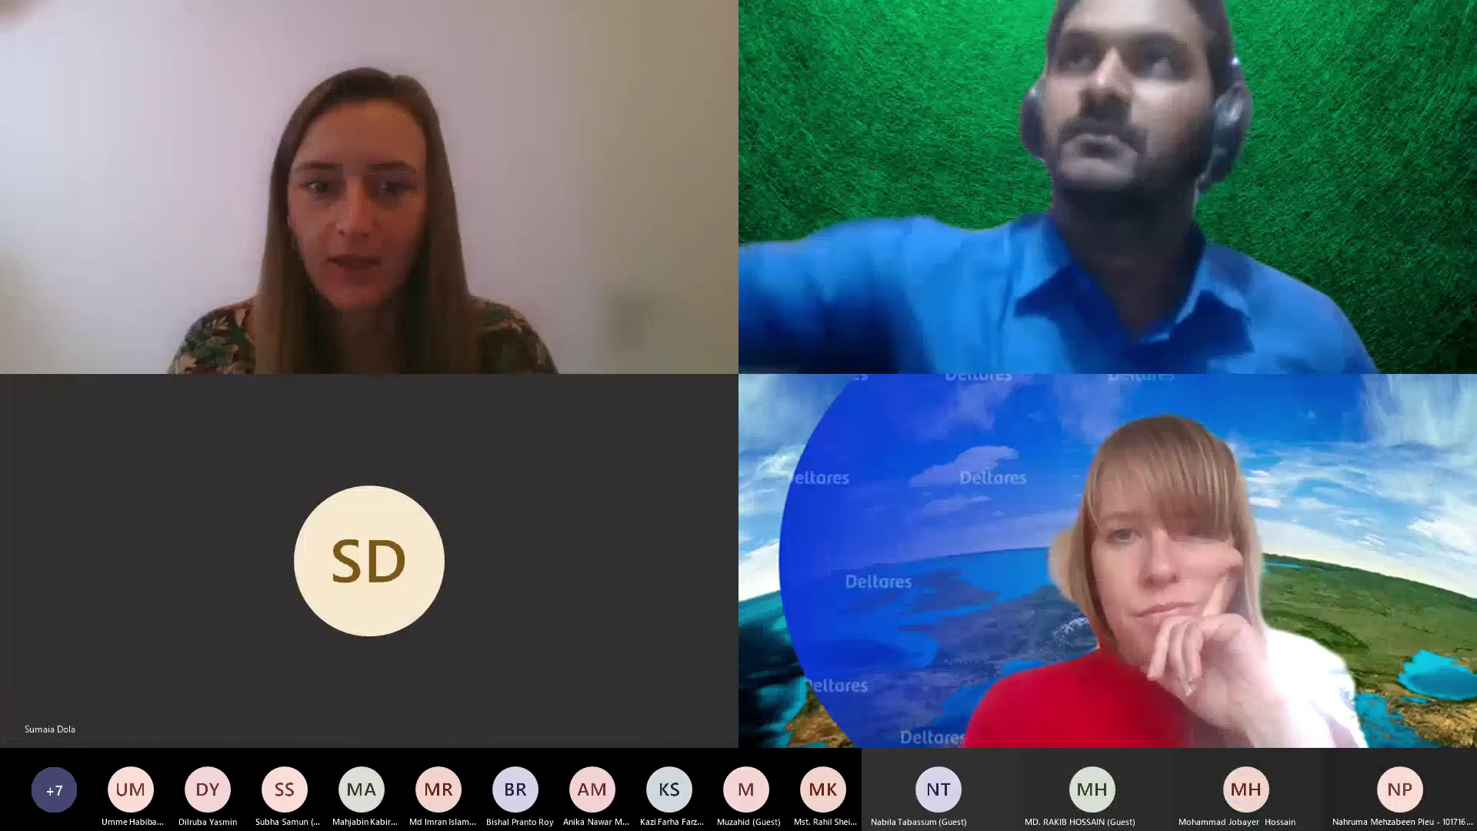